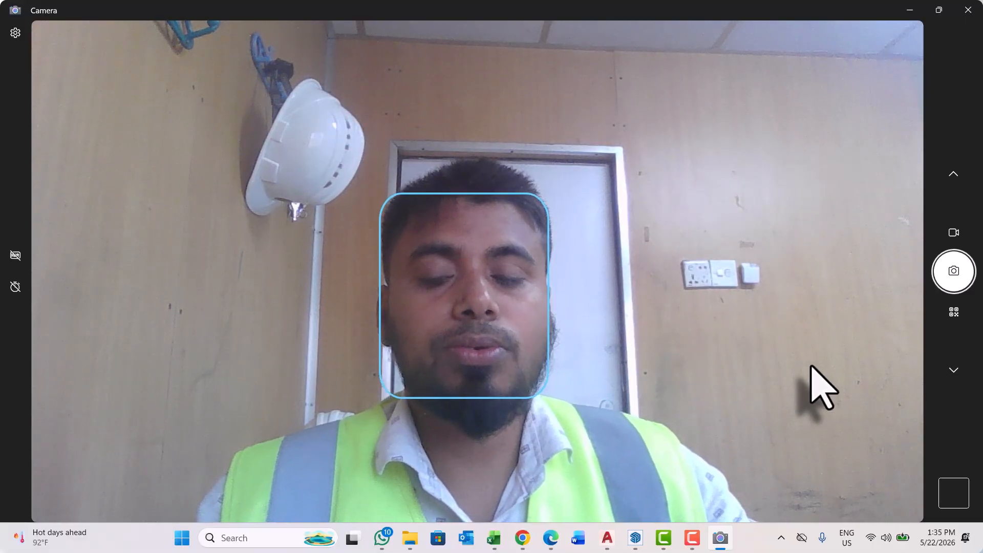
# Switch to the Untitled.skp model in SketchUp, shrink the Camera window and move it aside so the model is uncovered
pyautogui.moveTo(637, 538)
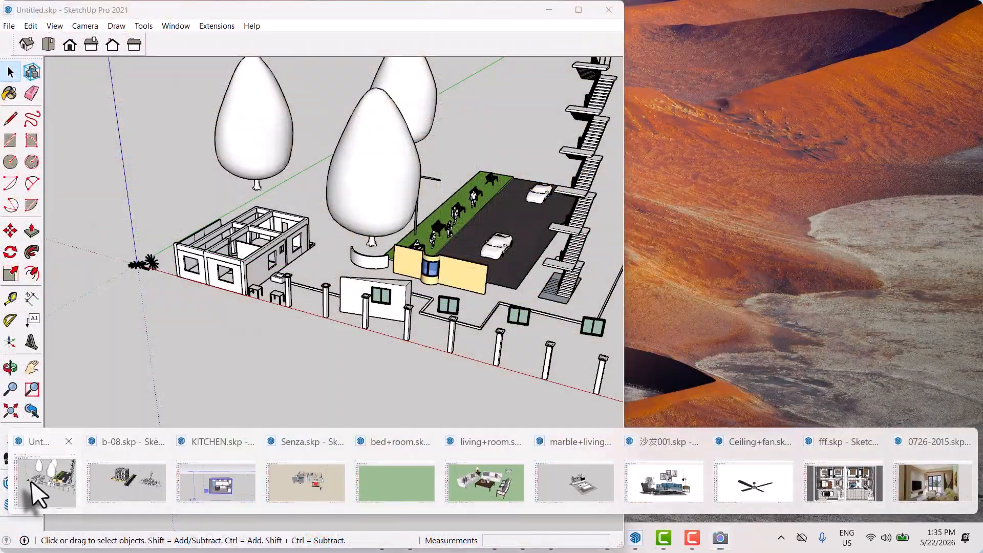
pyautogui.click(38, 492)
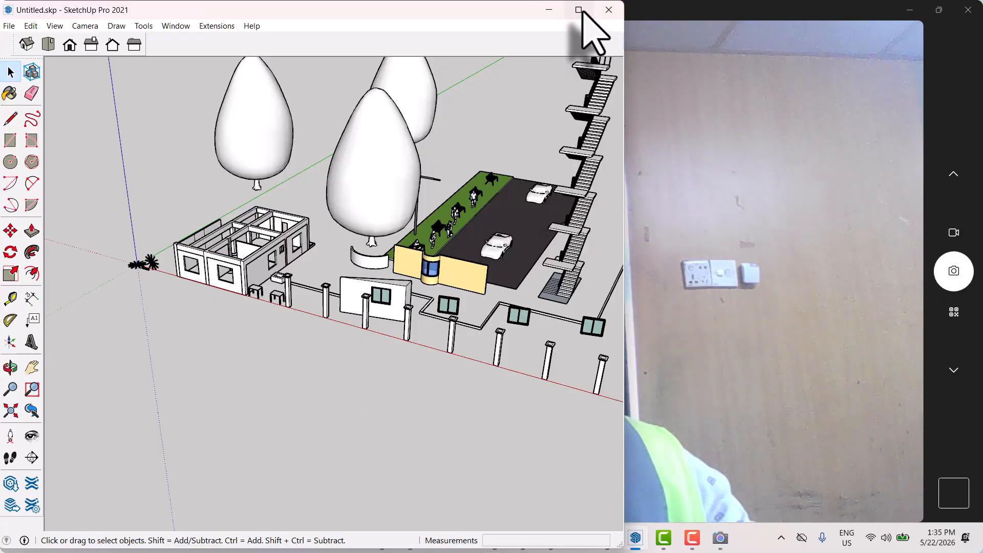
pyautogui.click(939, 9)
pyautogui.click(939, 11)
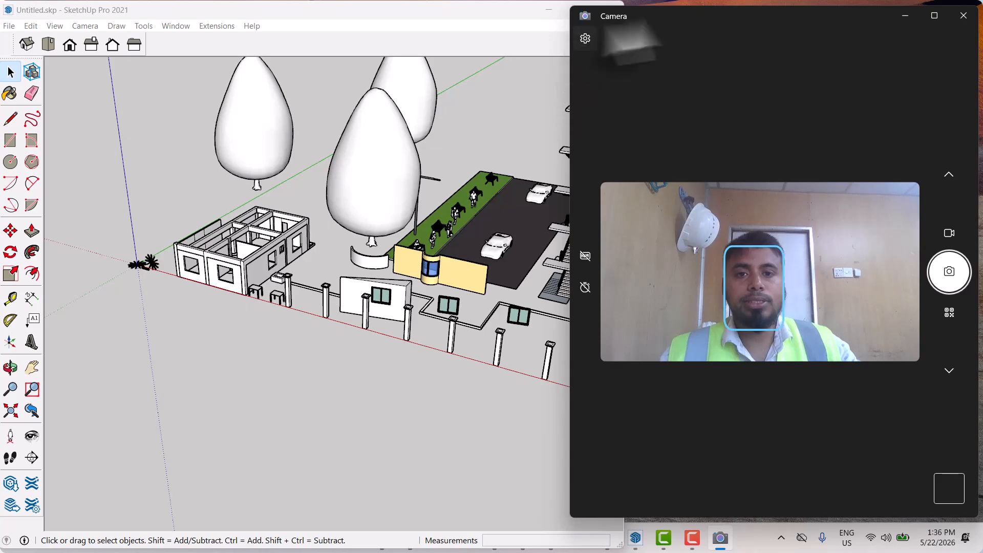
pyautogui.moveTo(702, 17)
pyautogui.mouseDown()
pyautogui.moveTo(764, 6)
pyautogui.moveTo(761, 16)
pyautogui.moveTo(794, 17)
pyautogui.moveTo(786, 13)
pyautogui.mouseUp()
pyautogui.click(285, 450)
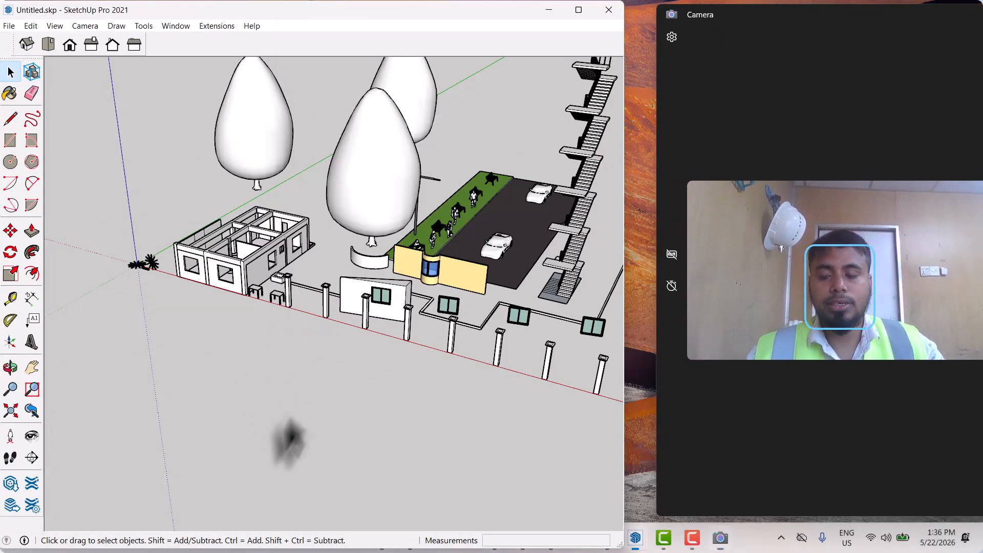
# Examine the site model in Untitled.skp, including the house walls, trees, road, staircase and row of columns
pyautogui.scroll(-4, 330, 259)
pyautogui.scroll(-2, 336, 282)
pyautogui.moveTo(334, 282); pyautogui.dragTo(259, 283, button='middle')
pyautogui.scroll(10, 400, 328)
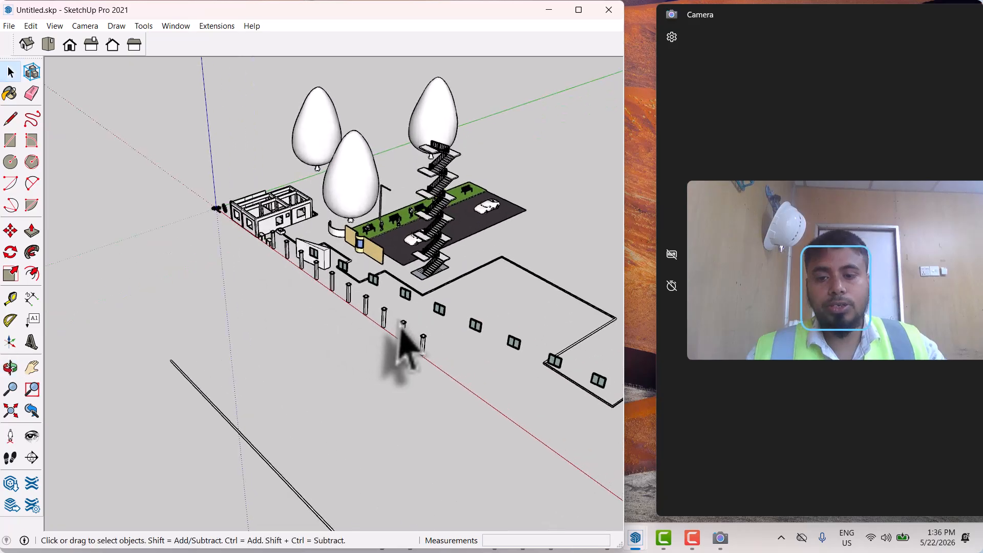
pyautogui.moveTo(366, 279); pyautogui.dragTo(472, 328, button='middle')
pyautogui.scroll(-5, 473, 328)
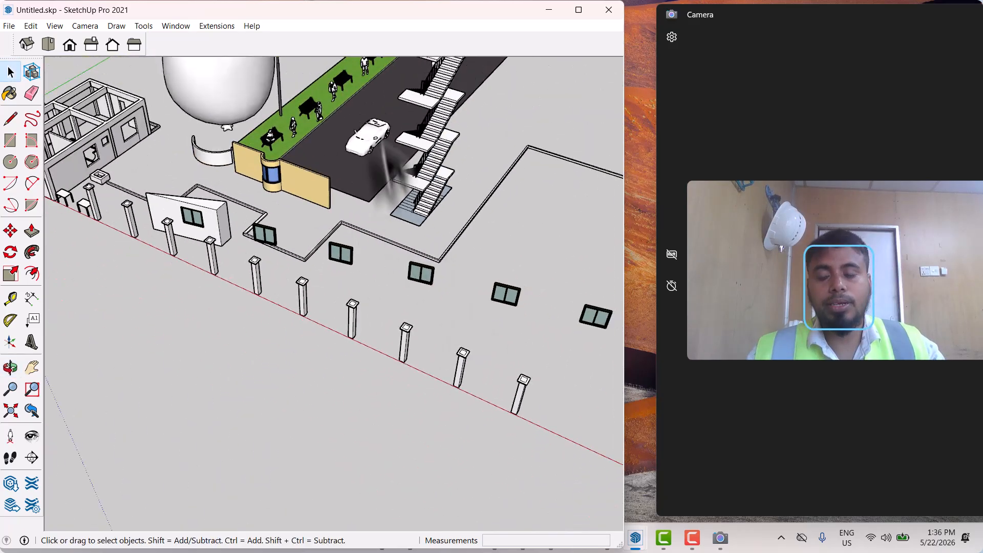
pyautogui.moveTo(382, 149)
pyautogui.mouseDown(button='middle')
pyautogui.moveTo(460, 204)
pyautogui.moveTo(461, 247)
pyautogui.moveTo(246, 202)
pyautogui.moveTo(318, 333)
pyautogui.mouseUp(button='middle')
pyautogui.scroll(-3, 460, 248)
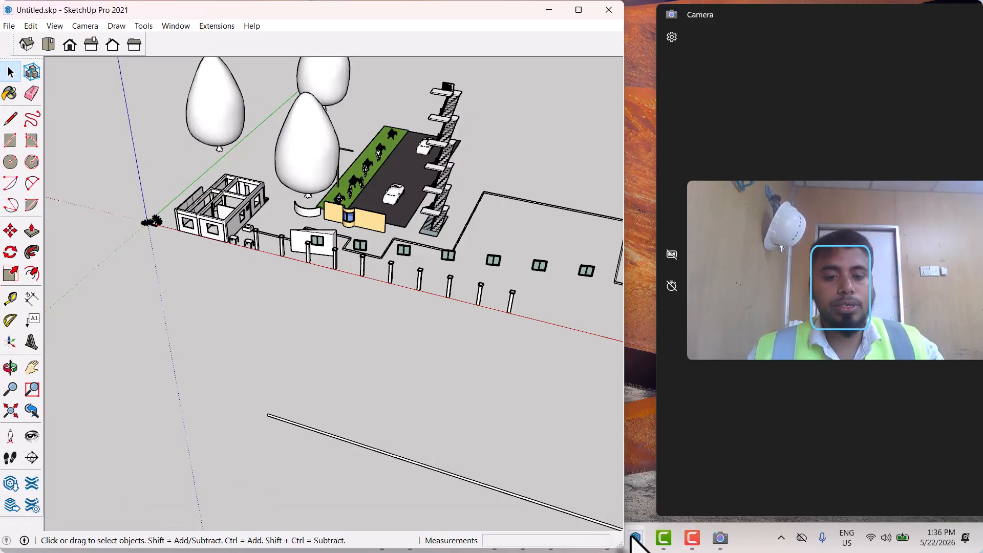
# Switch to the b-08.skp building model and unhide all of its hidden objects
pyautogui.moveTo(636, 536)
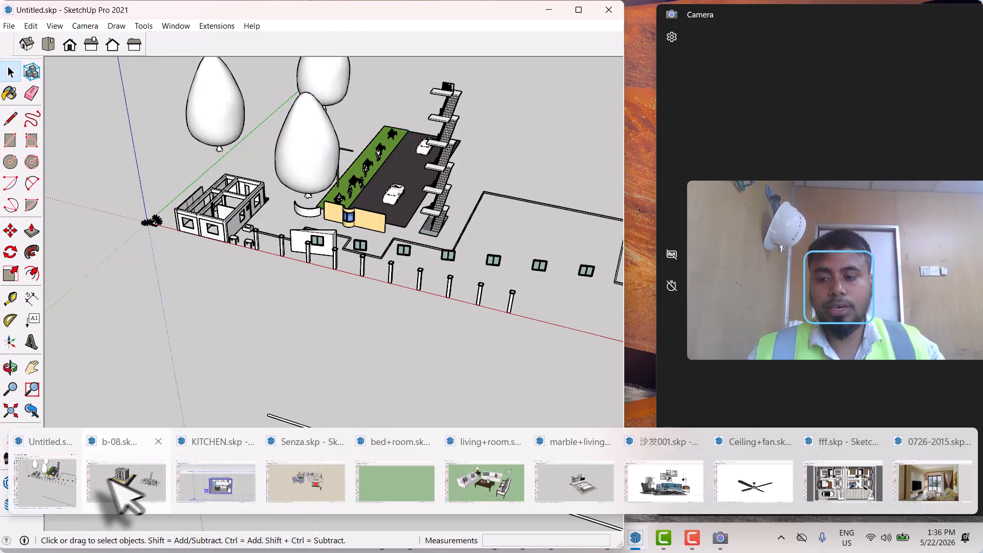
pyautogui.click(126, 479)
pyautogui.moveTo(533, 323); pyautogui.dragTo(99, 142, button='middle')
pyautogui.click(32, 21)
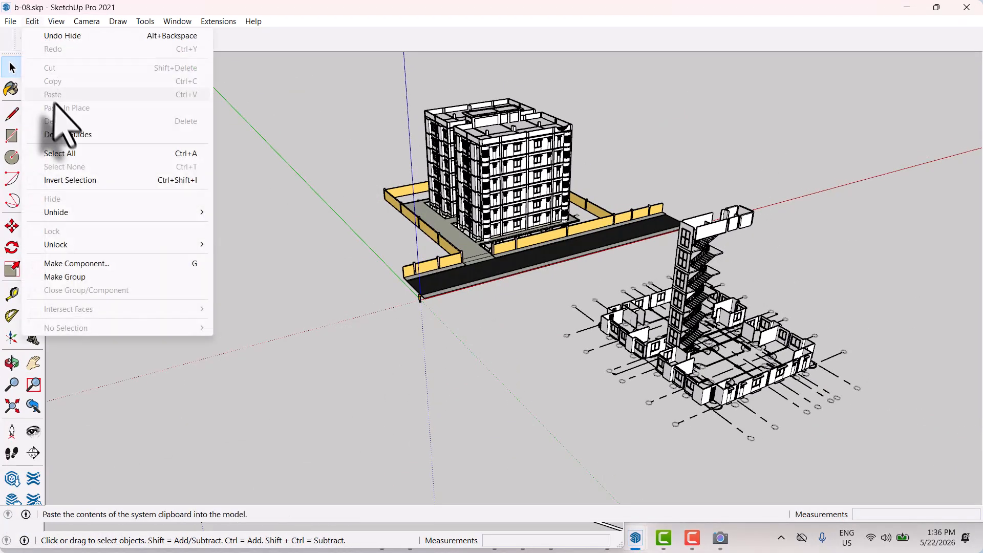
pyautogui.moveTo(131, 214)
pyautogui.click(240, 239)
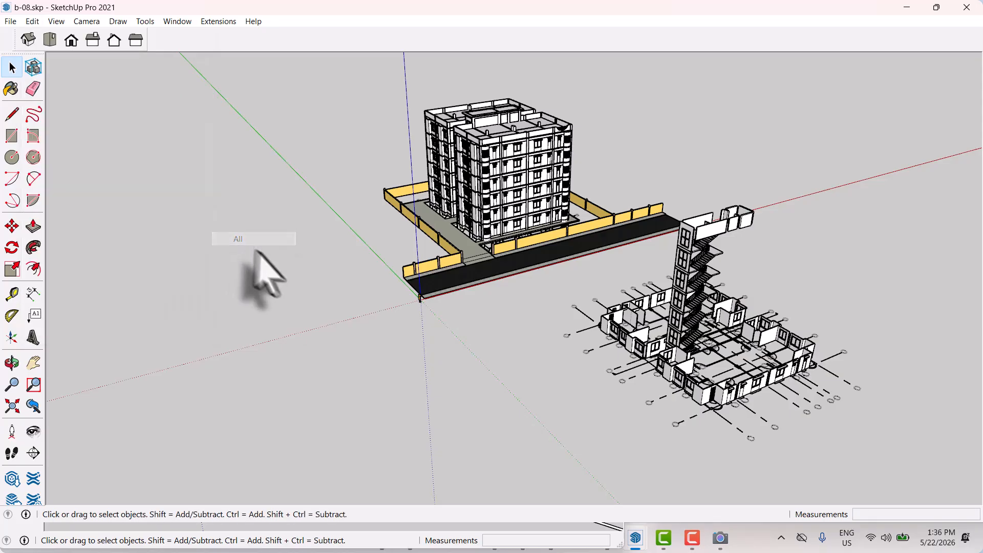
pyautogui.moveTo(417, 351); pyautogui.dragTo(543, 341, button='middle')
pyautogui.scroll(6, 604, 204)
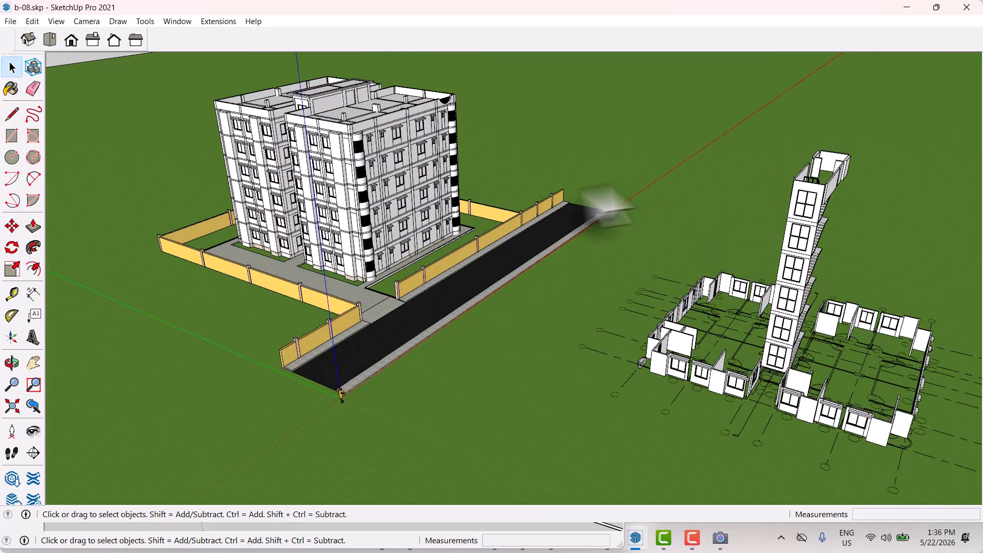
pyautogui.scroll(-8, 445, 210)
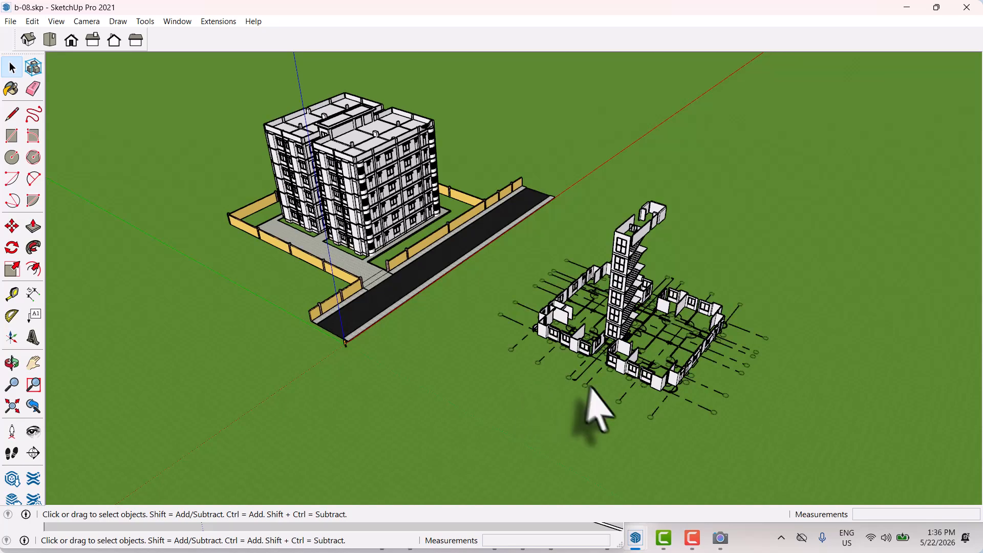
# Switch to the KITCHEN.skp model and examine the room's interior, cabinets and dining table through the section cut
pyautogui.moveTo(633, 532)
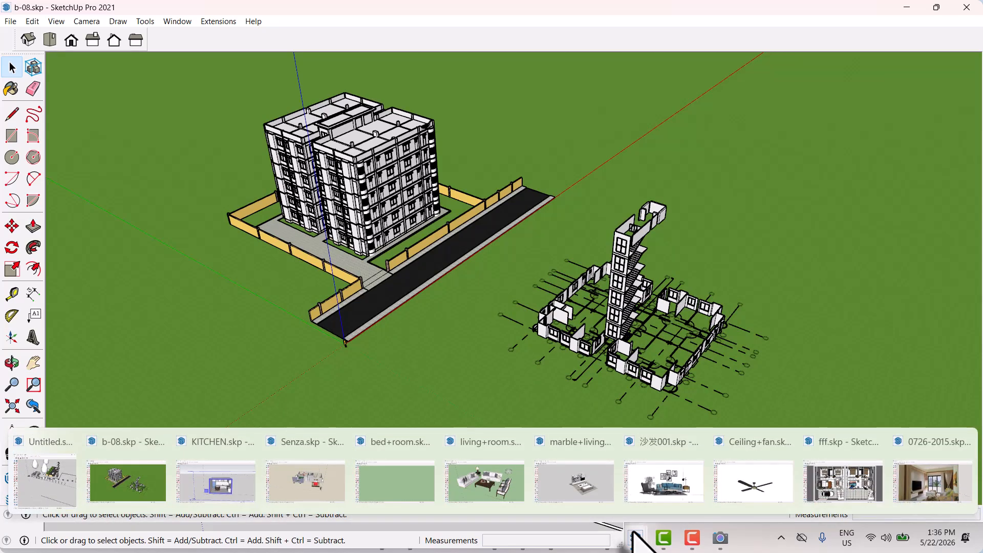
pyautogui.click(225, 487)
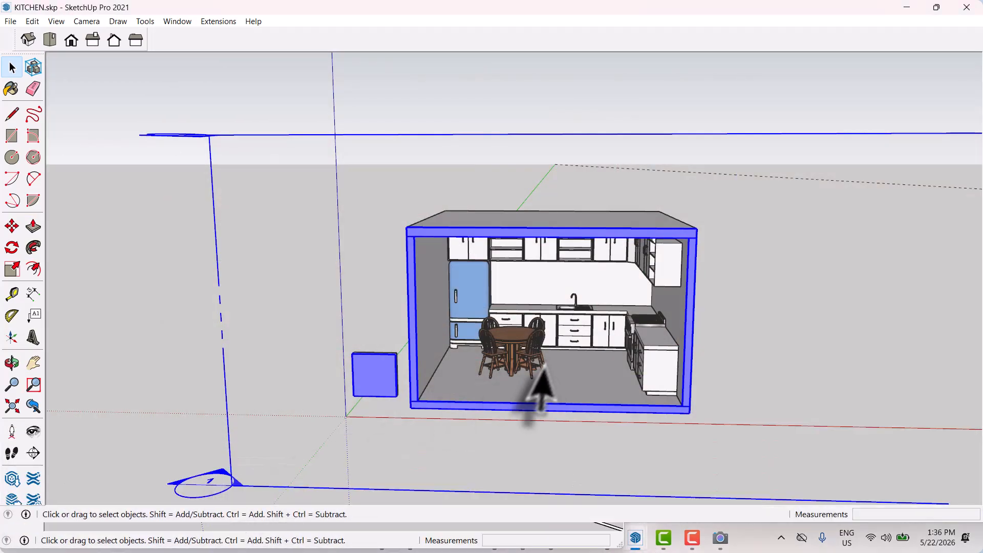
pyautogui.scroll(4, 562, 330)
pyautogui.moveTo(577, 274); pyautogui.dragTo(586, 257, button='middle')
pyautogui.scroll(-3, 566, 267)
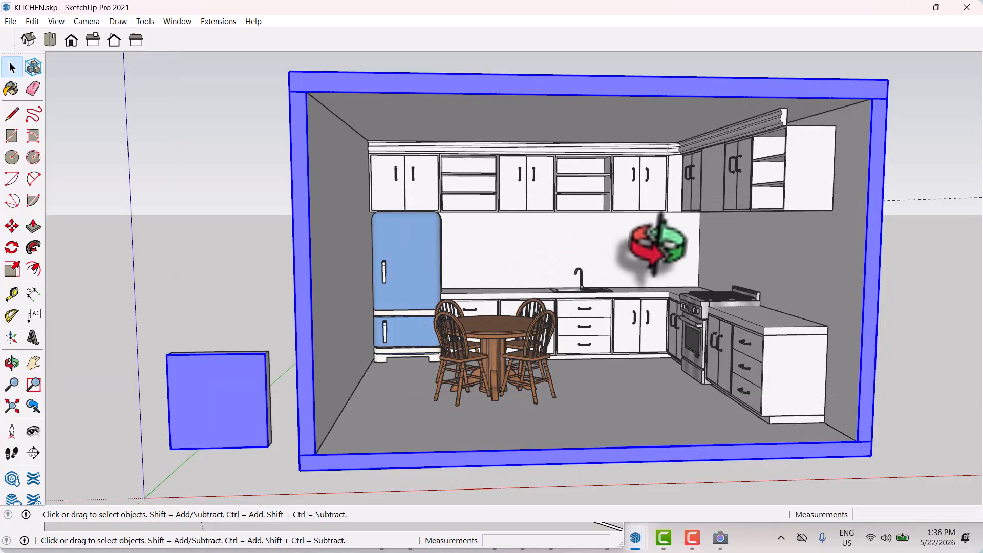
pyautogui.moveTo(651, 248); pyautogui.dragTo(584, 232, button='middle')
pyautogui.scroll(4, 445, 139)
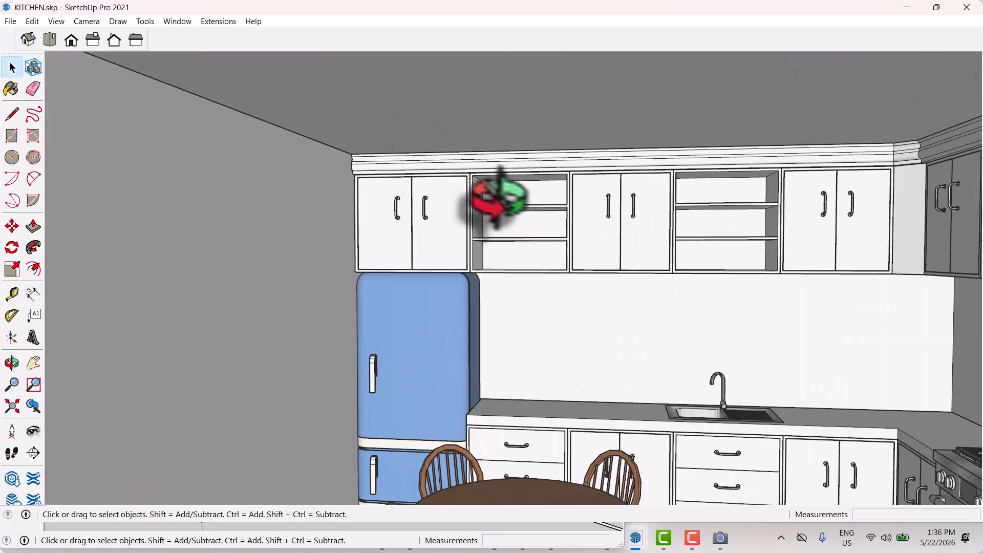
pyautogui.moveTo(538, 207); pyautogui.dragTo(598, 214, button='middle')
pyautogui.scroll(-8, 598, 214)
pyautogui.moveTo(493, 208); pyautogui.dragTo(450, 325, button='middle')
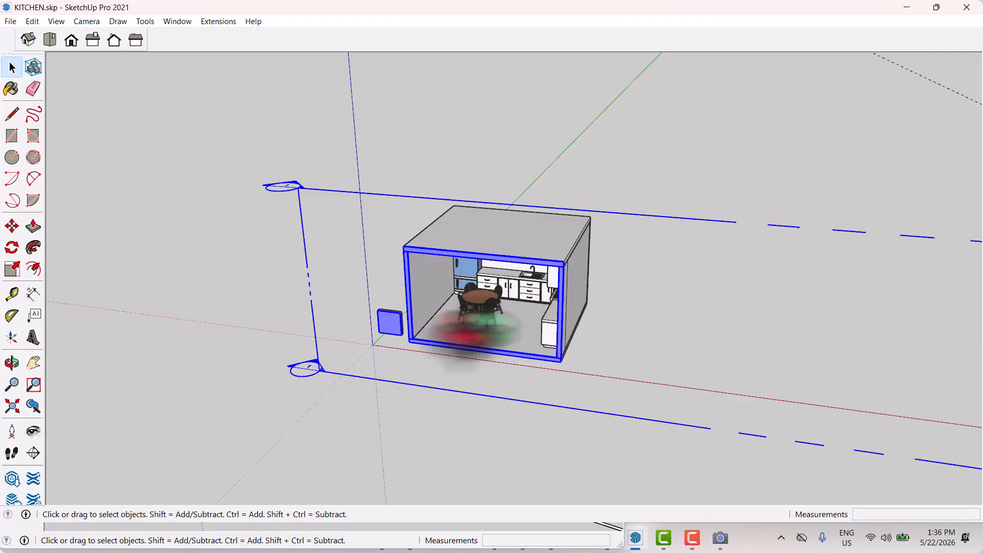
# Clear the selection in the kitchen model and close the Camera window
pyautogui.click(720, 539)
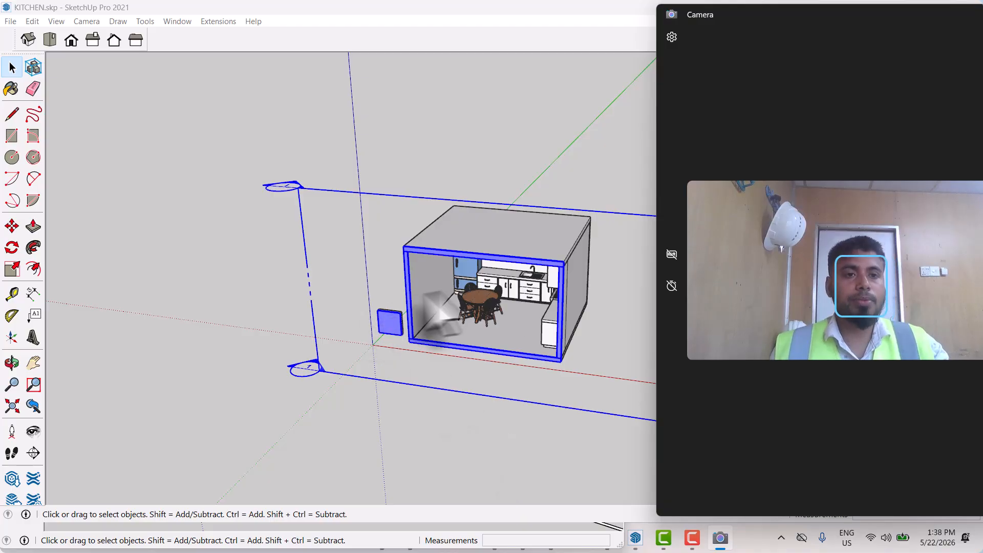
pyautogui.click(406, 153)
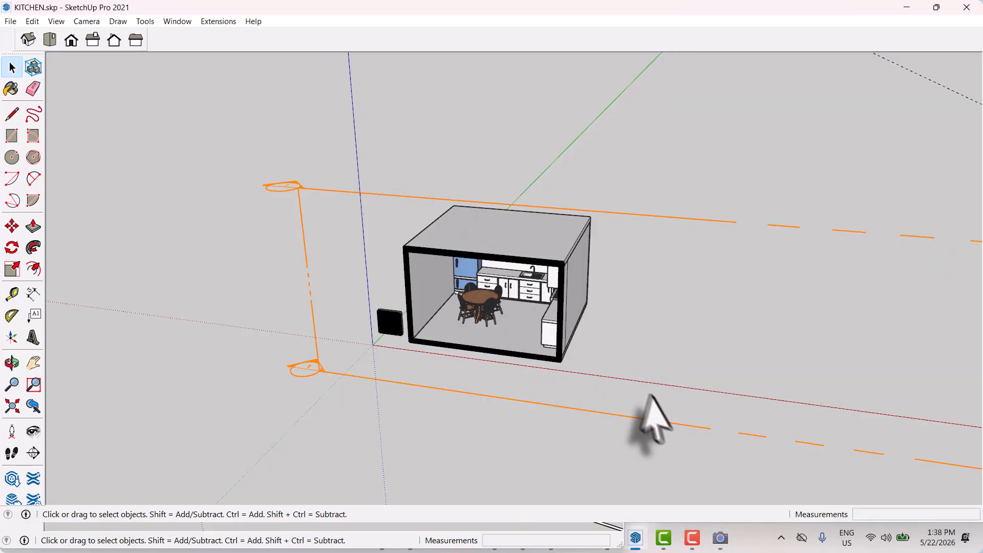
pyautogui.click(721, 537)
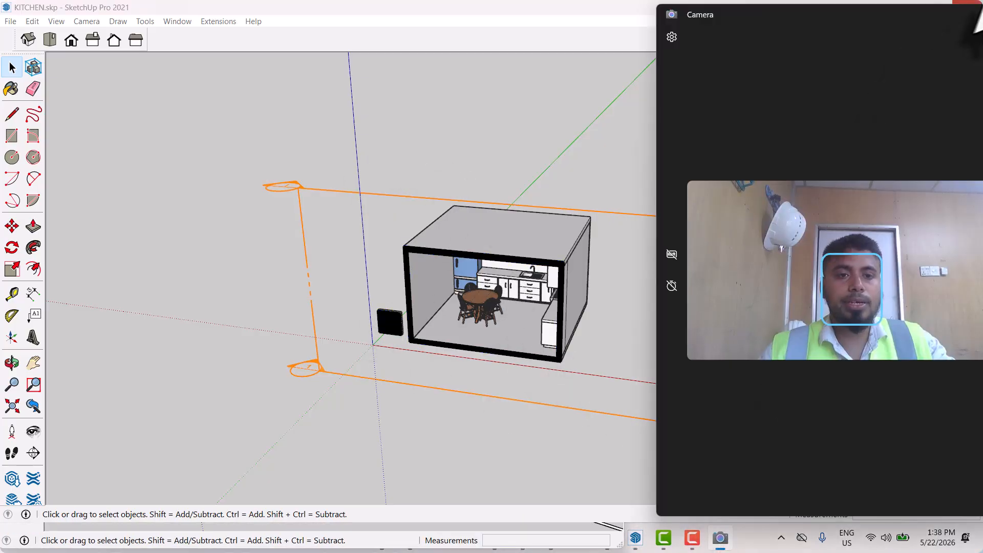
pyautogui.moveTo(895, 31); pyautogui.dragTo(755, 30)
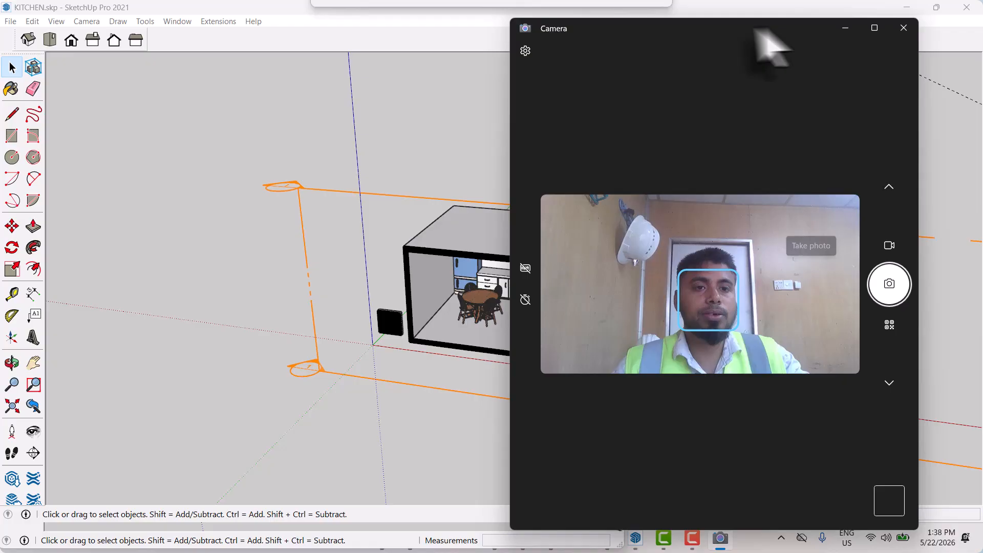
pyautogui.click(903, 28)
# Select everything in the kitchen model, including the section plane
pyautogui.hotkey('ctrl', 'a')
pyautogui.scroll(-2, 666, 358)
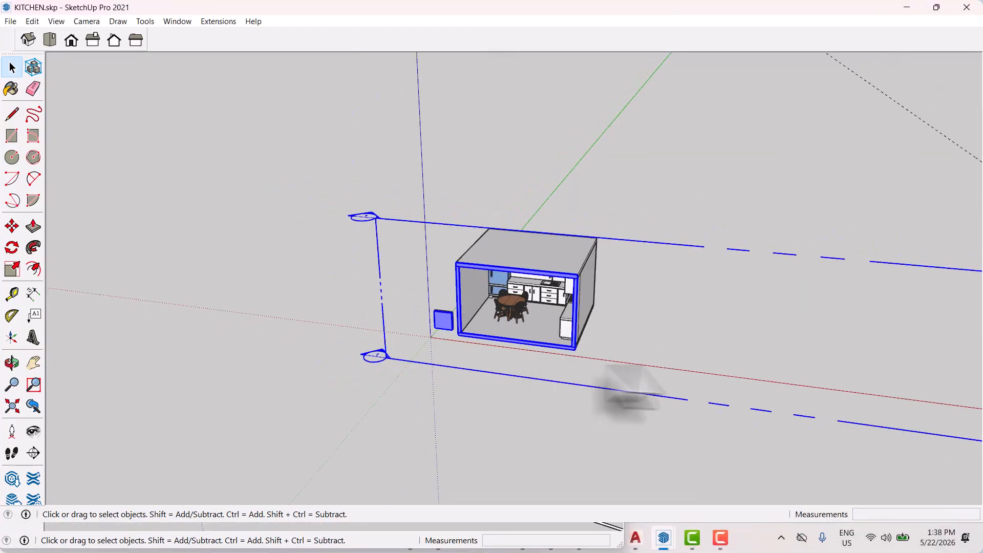
pyautogui.moveTo(742, 368); pyautogui.dragTo(447, 417, button='middle')
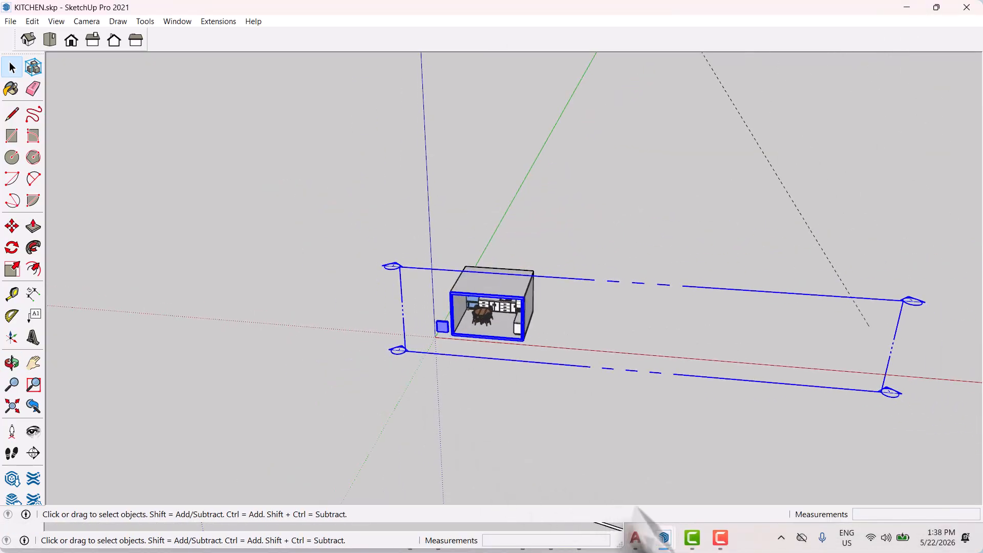
# Switch to the b-08.skp model and examine the ground-floor plan walls, the stair tower and the apartment building
pyautogui.moveTo(661, 538)
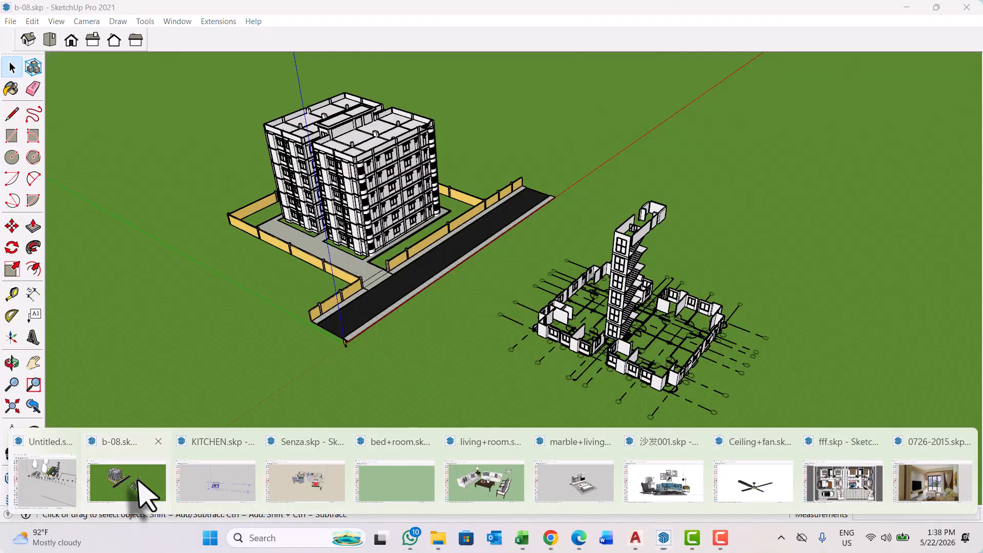
pyautogui.click(135, 487)
pyautogui.scroll(-2, 635, 338)
pyautogui.scroll(2, 675, 342)
pyautogui.scroll(6, 674, 342)
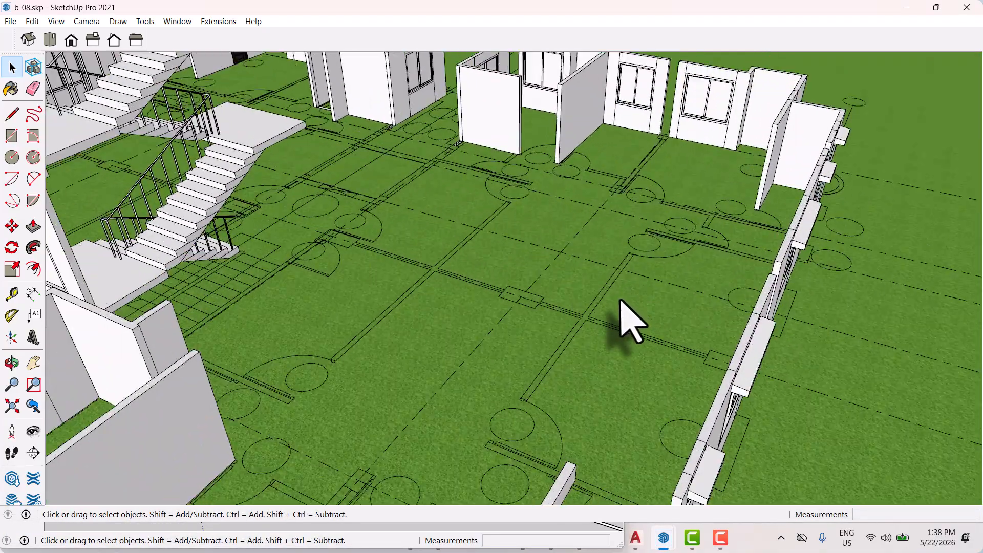
pyautogui.moveTo(620, 302); pyautogui.dragTo(610, 397, button='middle')
pyautogui.scroll(-5, 536, 363)
pyautogui.moveTo(536, 363); pyautogui.dragTo(609, 352, button='middle')
pyautogui.scroll(-4, 641, 355)
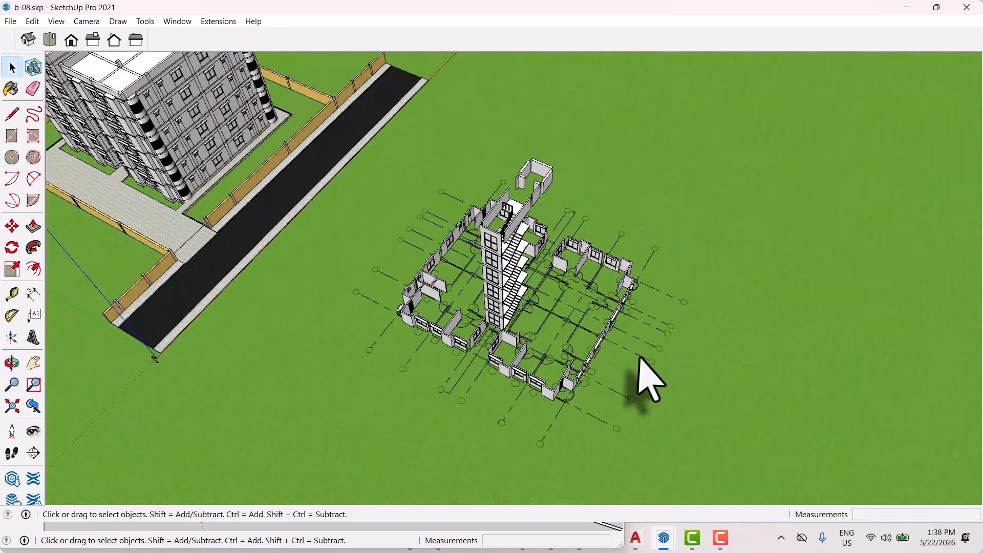
pyautogui.moveTo(456, 298); pyautogui.dragTo(486, 243, button='middle')
pyautogui.moveTo(226, 149); pyautogui.dragTo(200, 189, button='middle')
pyautogui.scroll(2, 147, 138)
pyautogui.scroll(2, 148, 138)
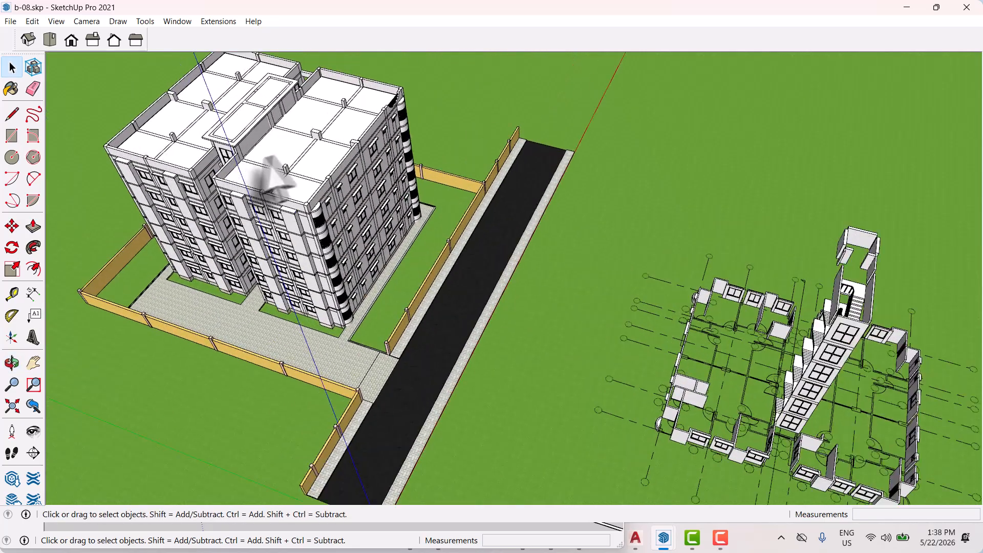
# Temporarily hide the roof slab component of the apartment building to look into the top storey
pyautogui.rightClick(279, 150)
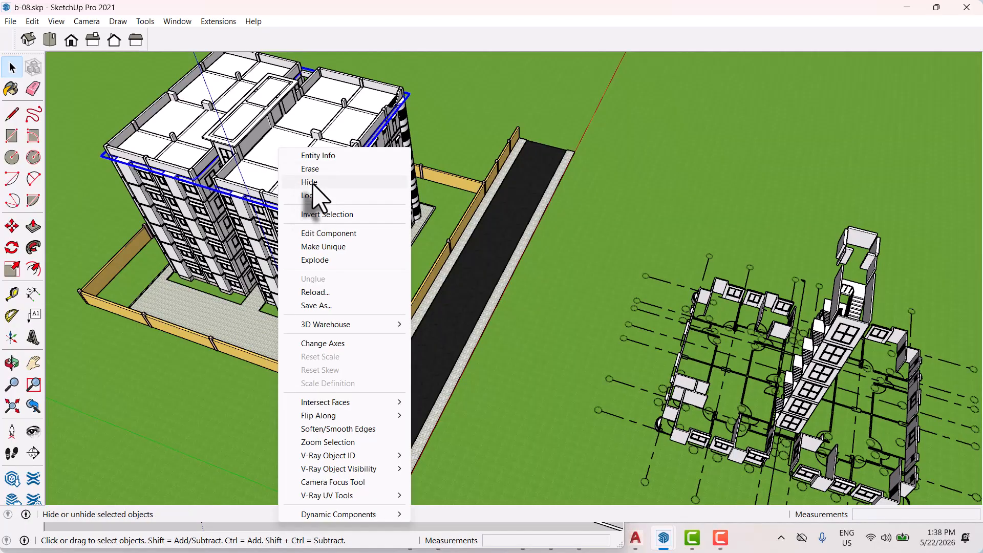
pyautogui.click(310, 182)
pyautogui.scroll(3, 355, 219)
pyautogui.moveTo(296, 145); pyautogui.dragTo(461, 198, button='middle')
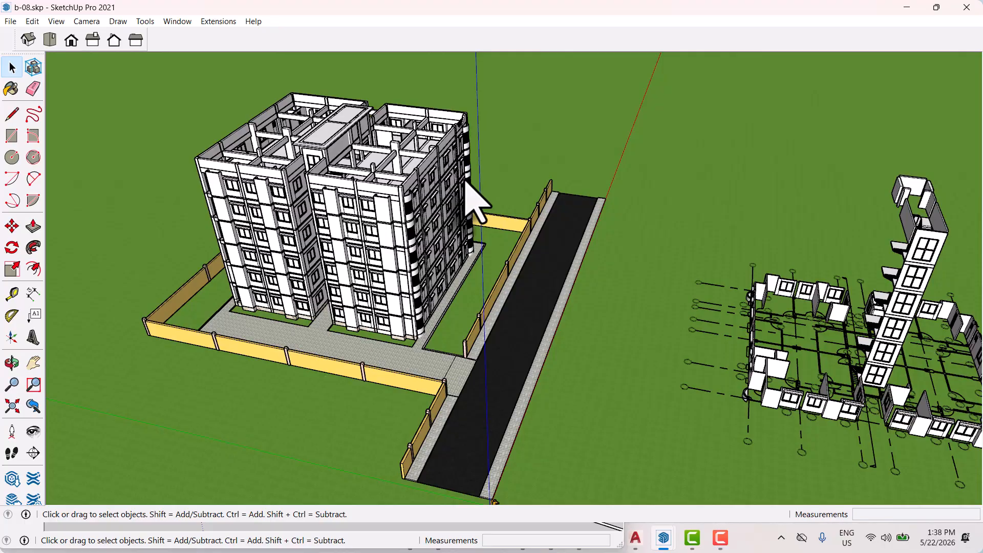
pyautogui.scroll(-3, 522, 220)
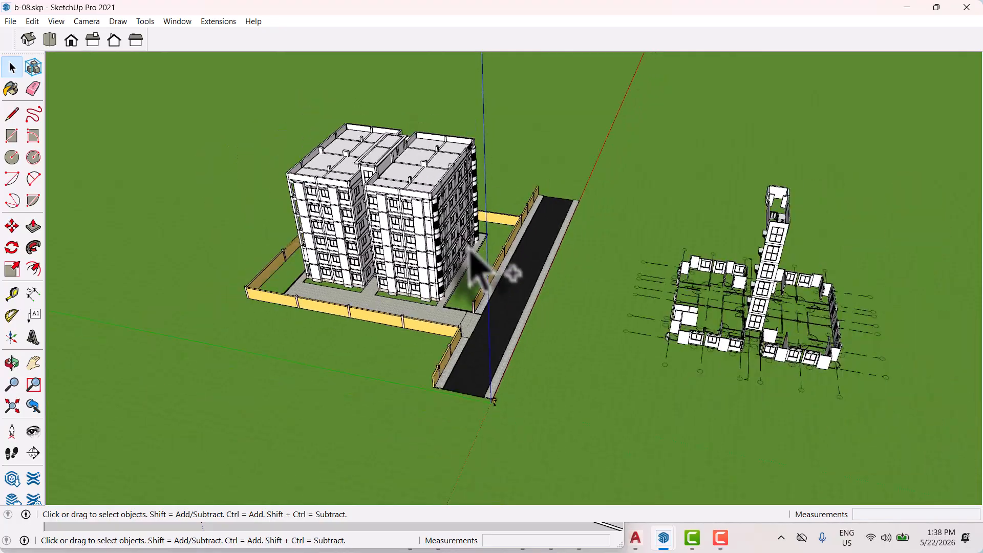
pyautogui.moveTo(470, 249); pyautogui.dragTo(527, 330, button='middle')
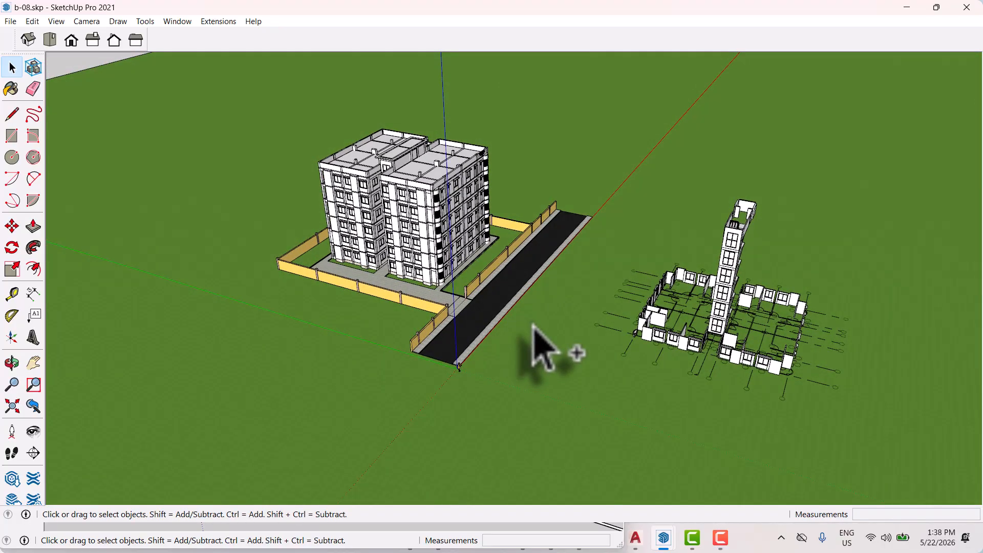
# Switch back to the KITCHEN.skp model and examine the section plane around the kitchen room
pyautogui.moveTo(662, 537)
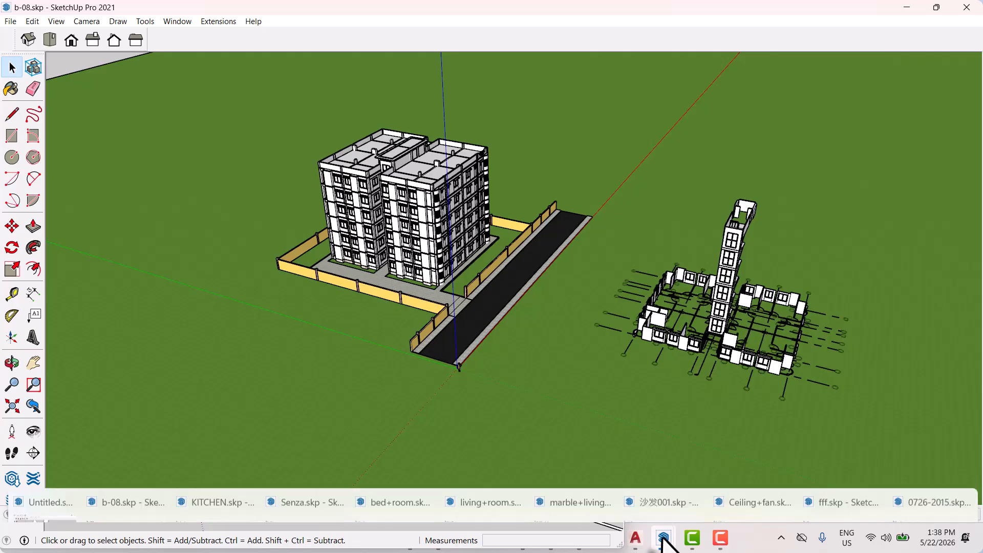
pyautogui.click(235, 486)
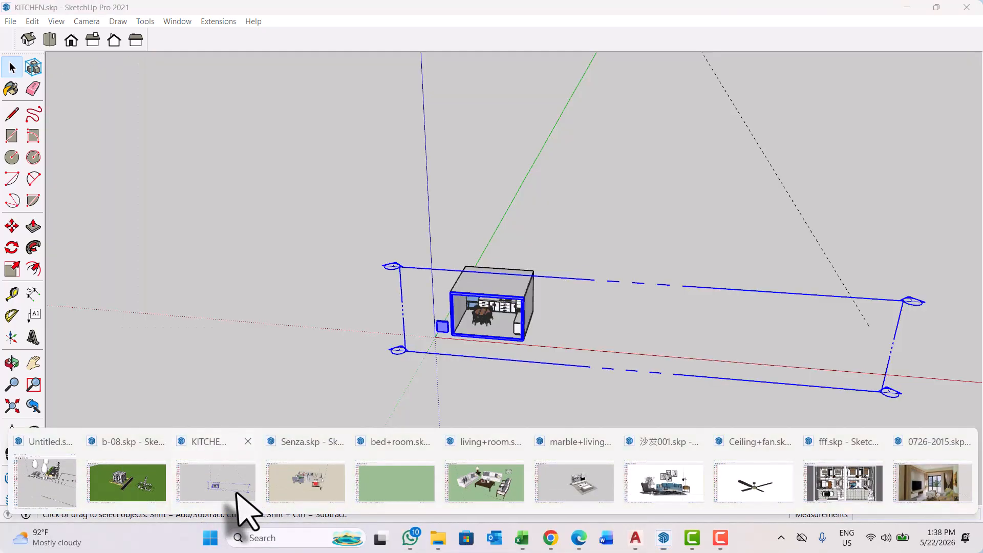
pyautogui.scroll(5, 538, 336)
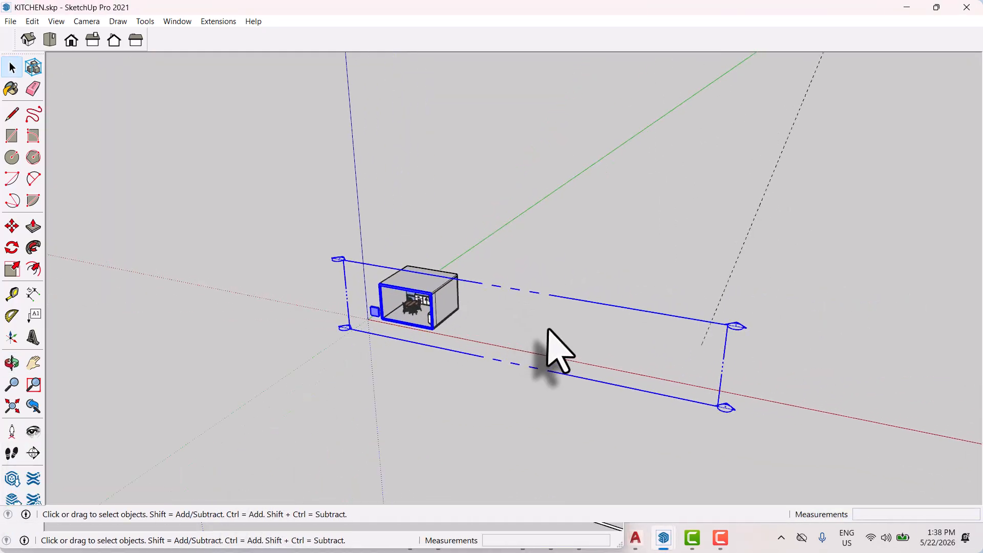
pyautogui.scroll(1, 300, 270)
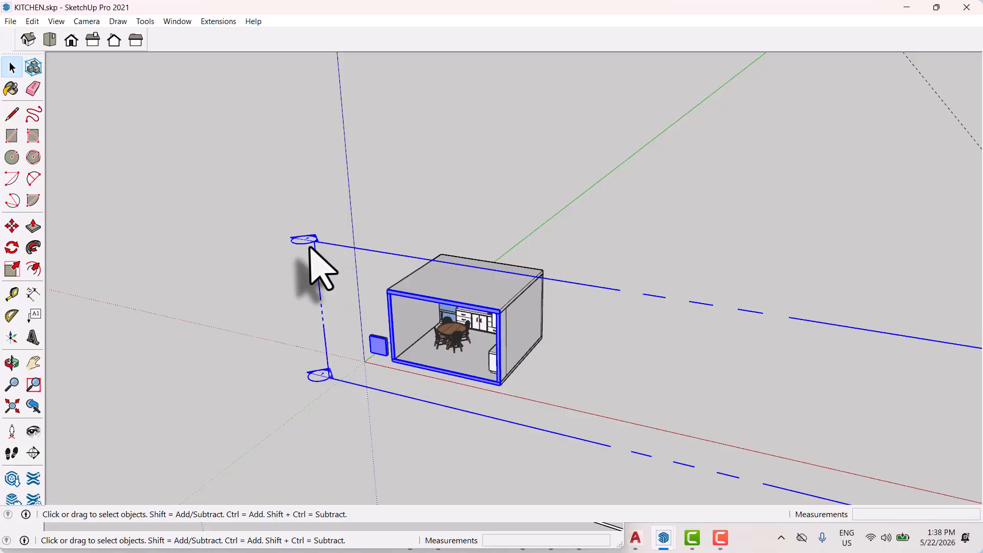
# Start a new blank model
pyautogui.scroll(-1, 301, 268)
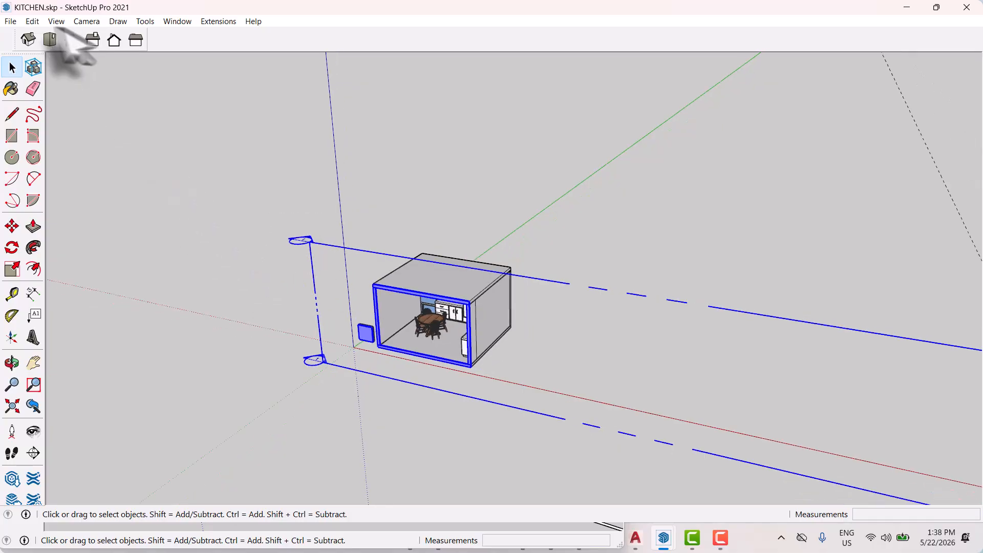
pyautogui.click(10, 21)
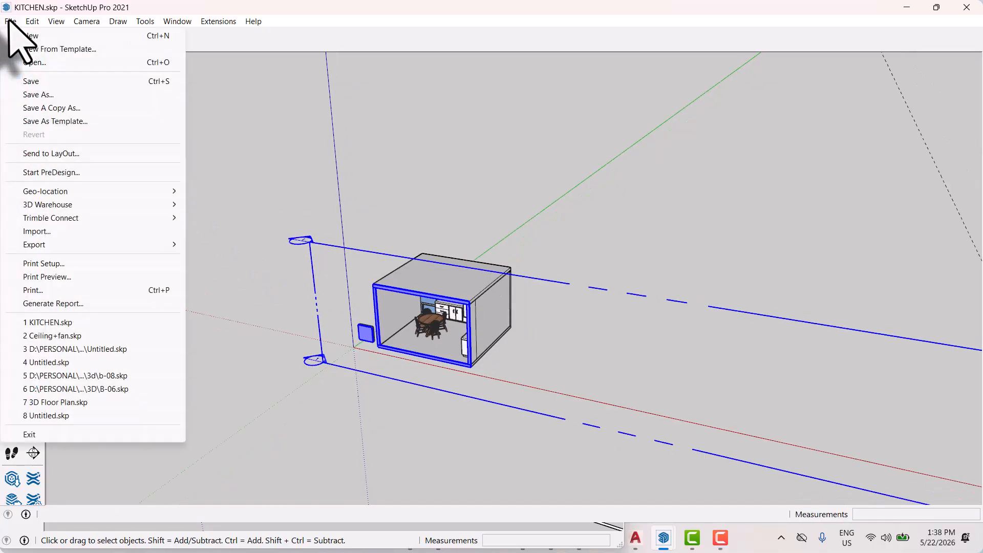
pyautogui.click(28, 36)
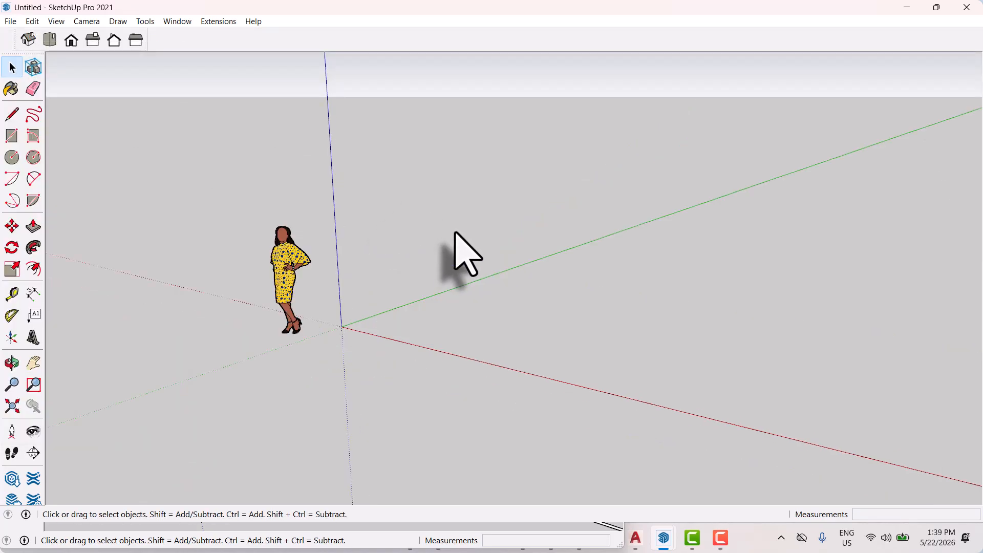
# Draw a rectangle of 5500 by 4500 on the ground starting at the origin
pyautogui.moveTo(454, 233); pyautogui.dragTo(386, 323, button='middle')
pyautogui.press('r')
pyautogui.scroll(1, 261, 310)
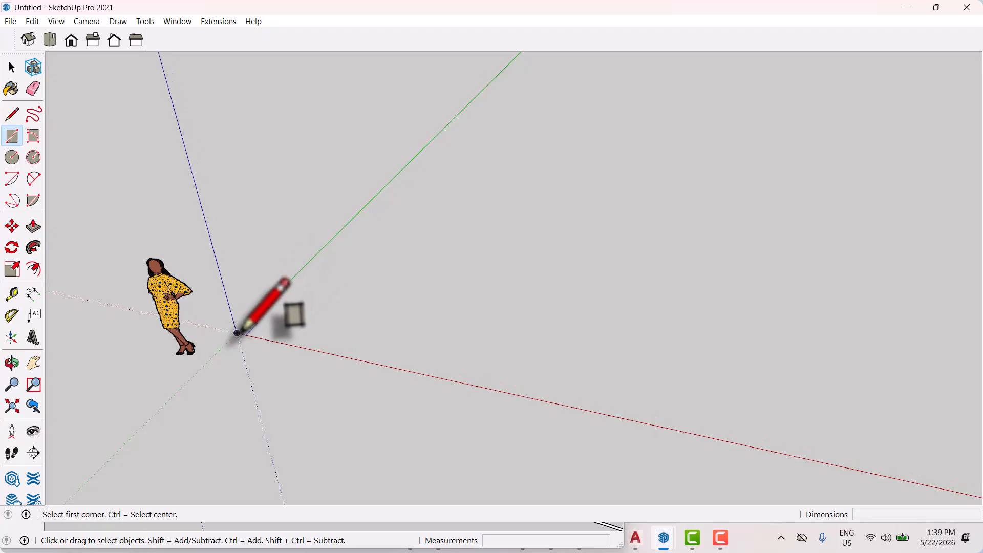
pyautogui.click(237, 334)
pyautogui.scroll(-2, 363, 362)
pyautogui.scroll(-1, 364, 363)
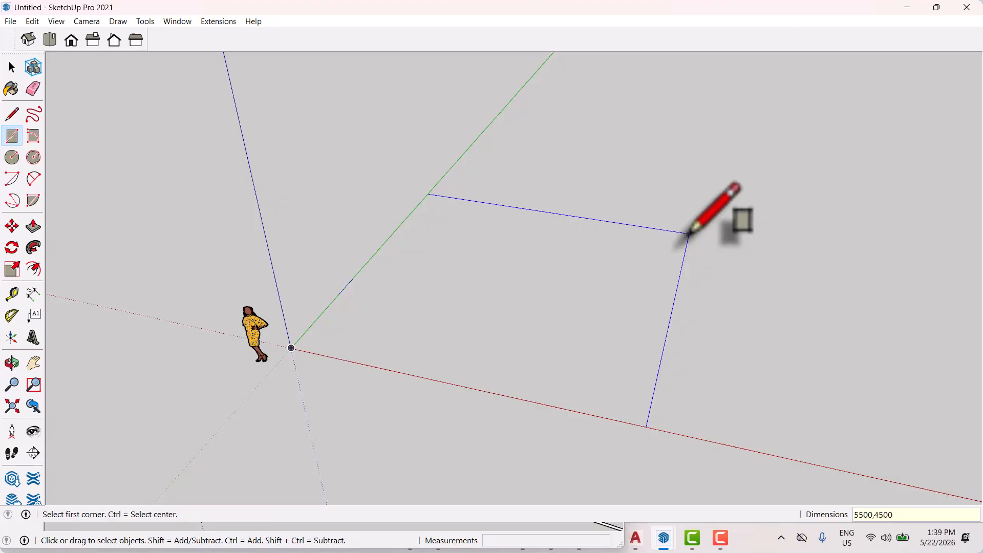
pyautogui.press('Return')
pyautogui.press('space')
pyautogui.scroll(-6, 676, 246)
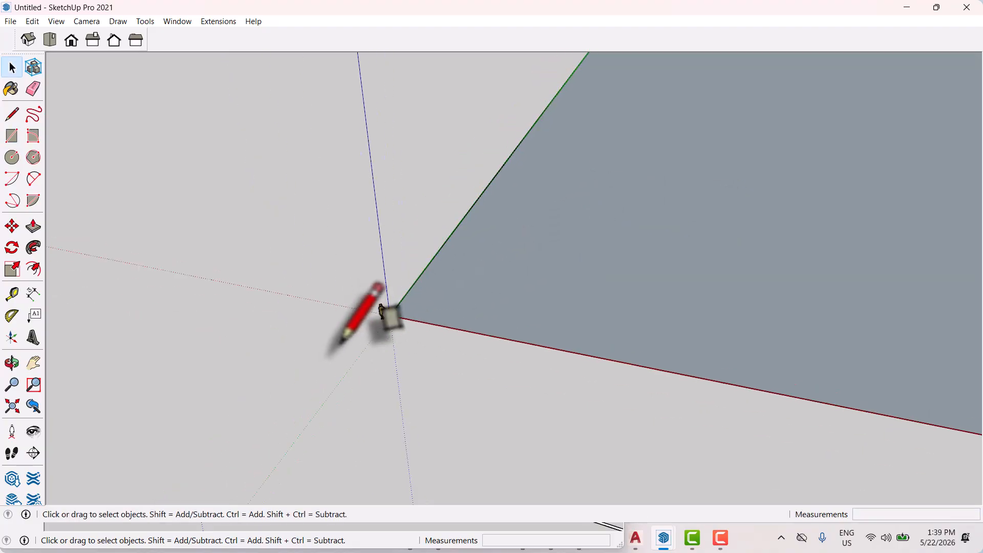
pyautogui.moveTo(363, 339); pyautogui.dragTo(521, 344, button='middle')
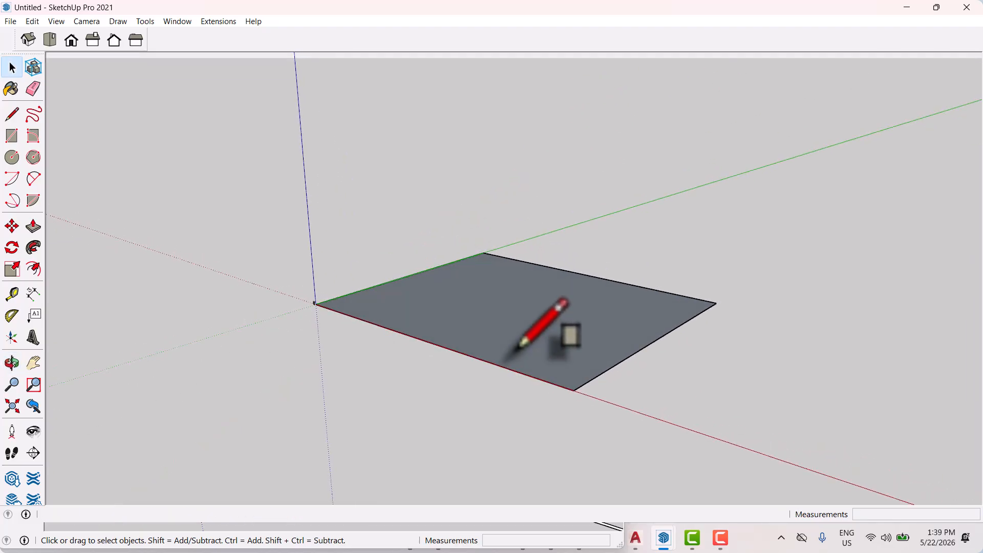
pyautogui.moveTo(612, 365); pyautogui.dragTo(660, 373, button='middle')
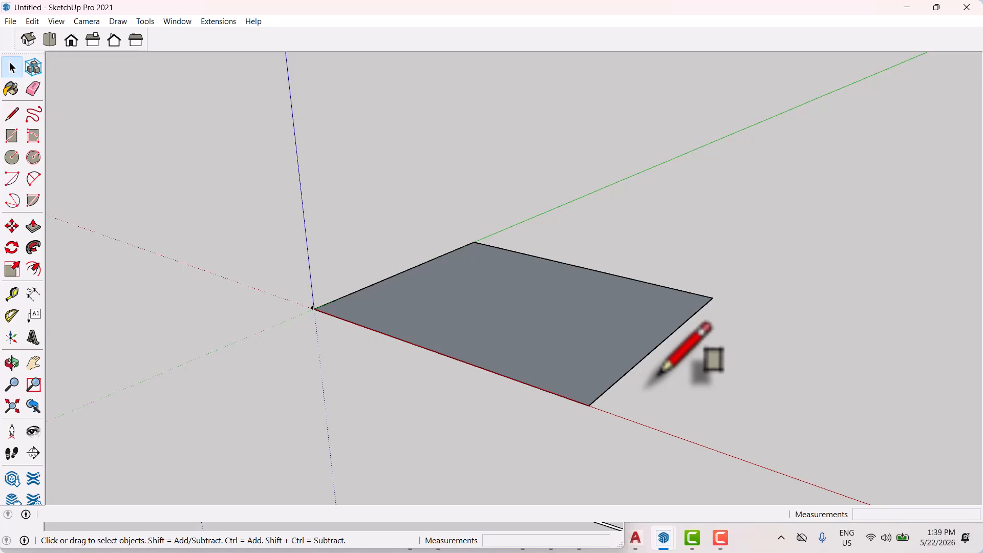
pyautogui.press('f')
pyautogui.scroll(1, 658, 379)
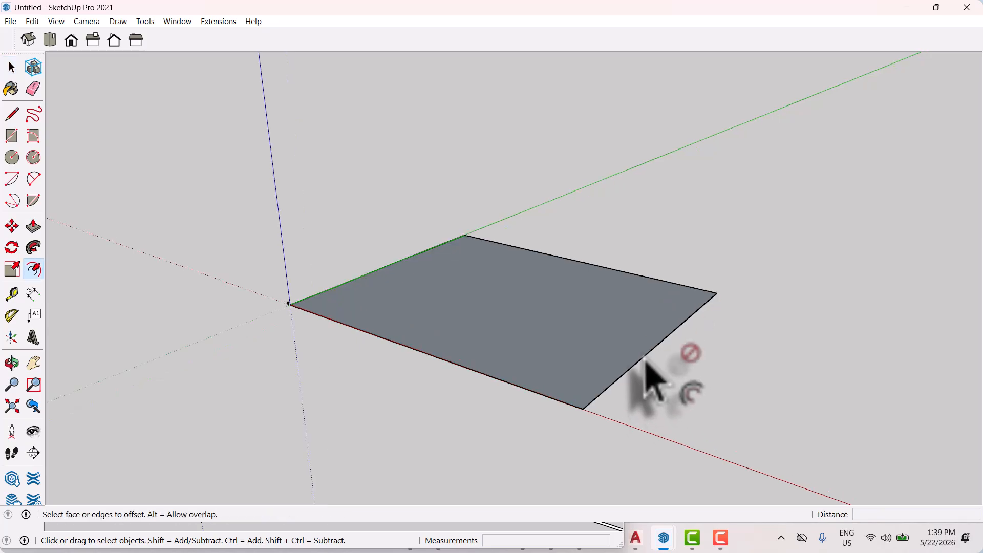
pyautogui.click(644, 355)
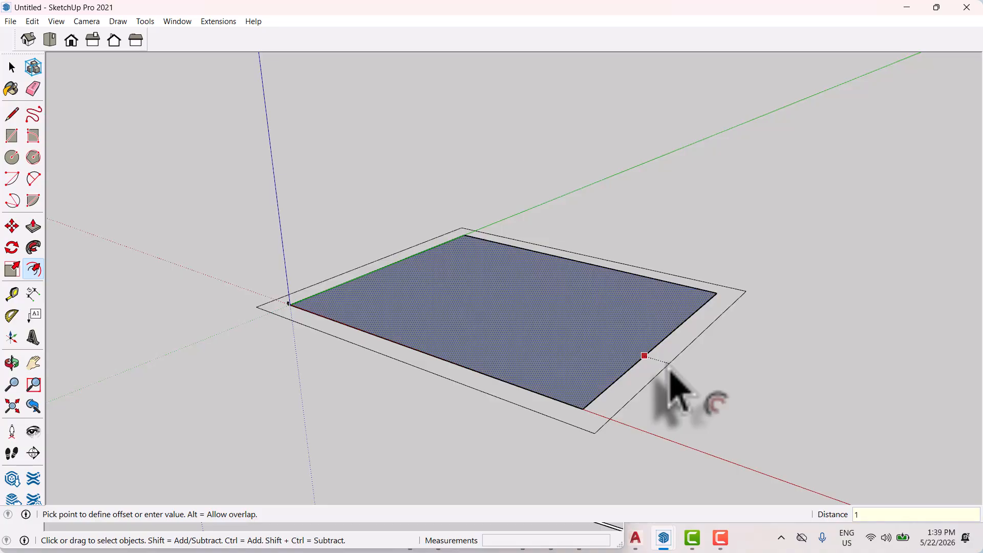
pyautogui.press('Escape')
pyautogui.press('space')
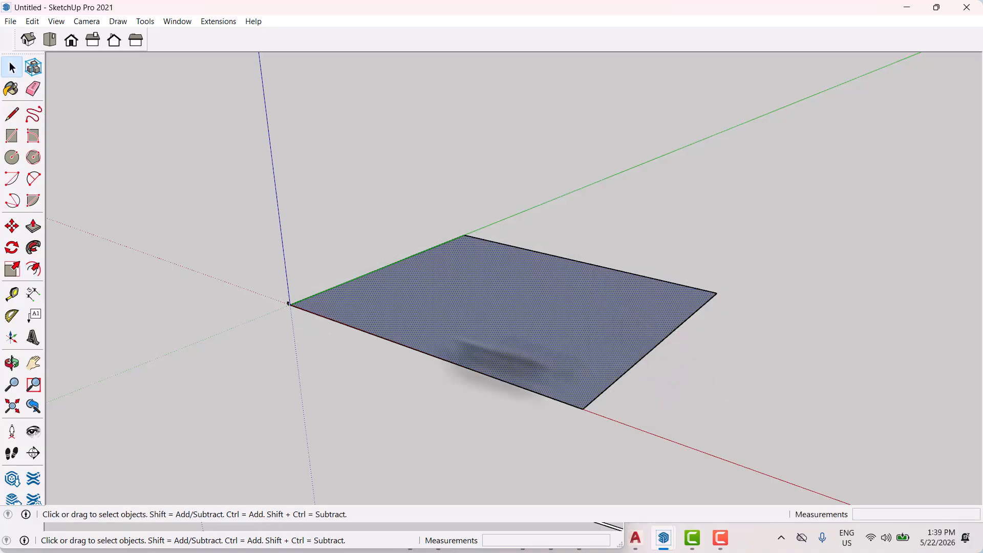
# Dimension the rectangle's side that runs parallel to the green axis, away from the origin
pyautogui.click(32, 294)
pyautogui.click(583, 408)
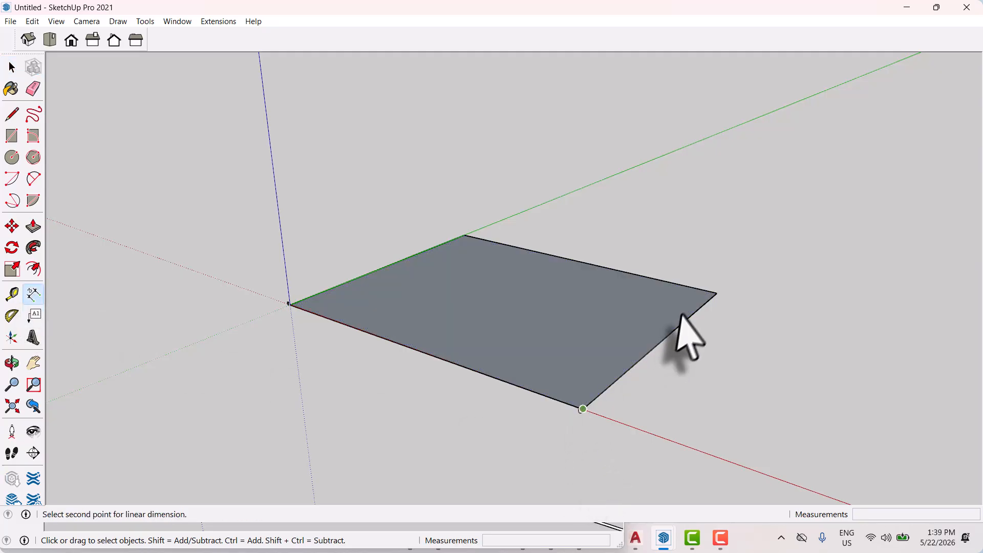
pyautogui.click(717, 293)
pyautogui.click(770, 361)
pyautogui.press('space')
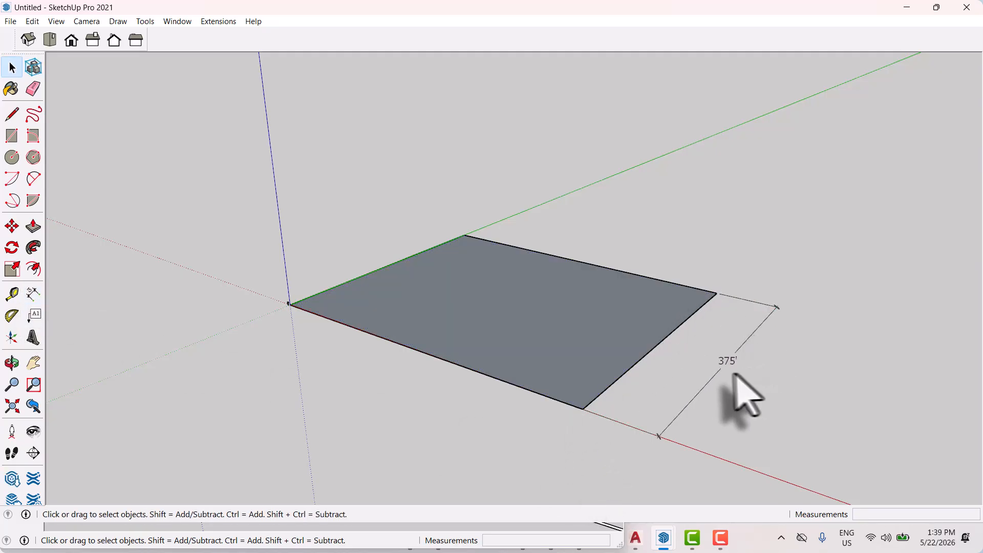
# Delete the dimension, the rectangle and the scale figure at the origin
pyautogui.click(731, 374)
pyautogui.press('Delete')
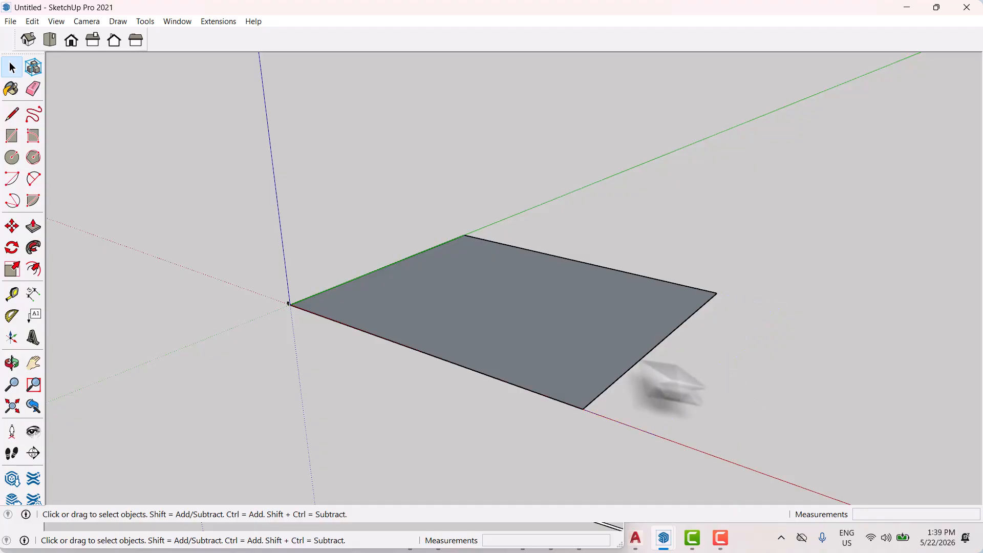
pyautogui.moveTo(227, 193); pyautogui.dragTo(770, 491)
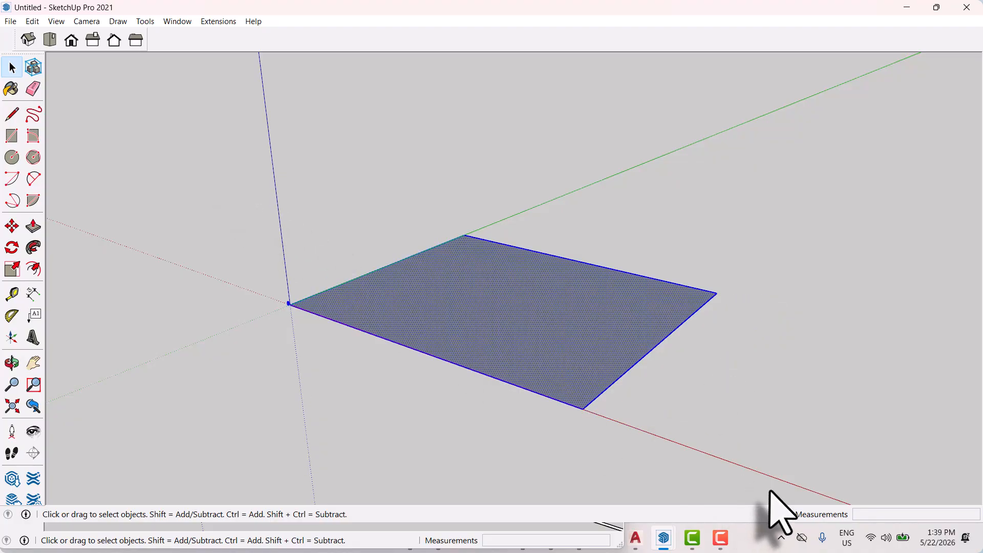
pyautogui.press('Delete')
# Draw a 15' by 10' rectangle on the ground starting at the origin
pyautogui.scroll(3, 285, 329)
pyautogui.press('r')
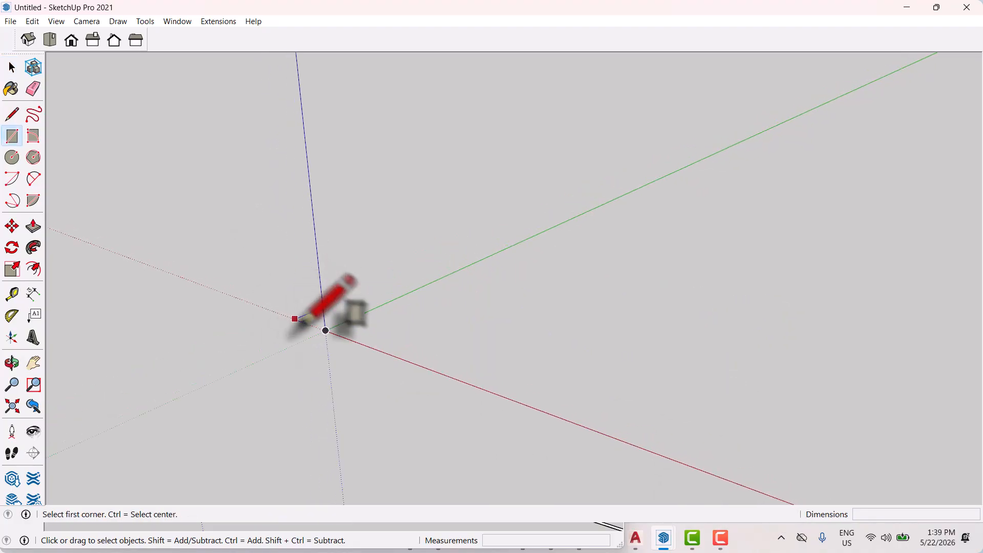
pyautogui.click(325, 330)
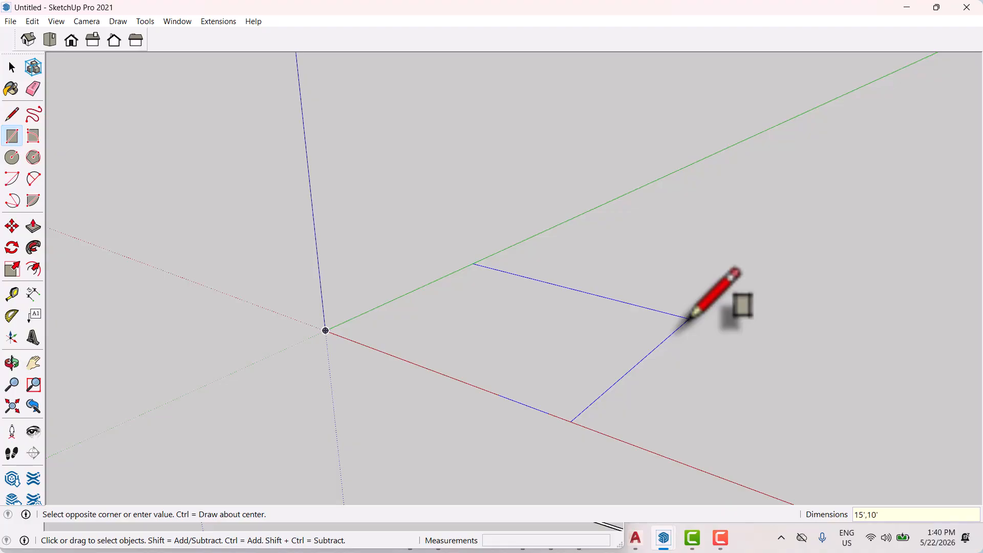
pyautogui.press('space')
pyautogui.scroll(6, 320, 325)
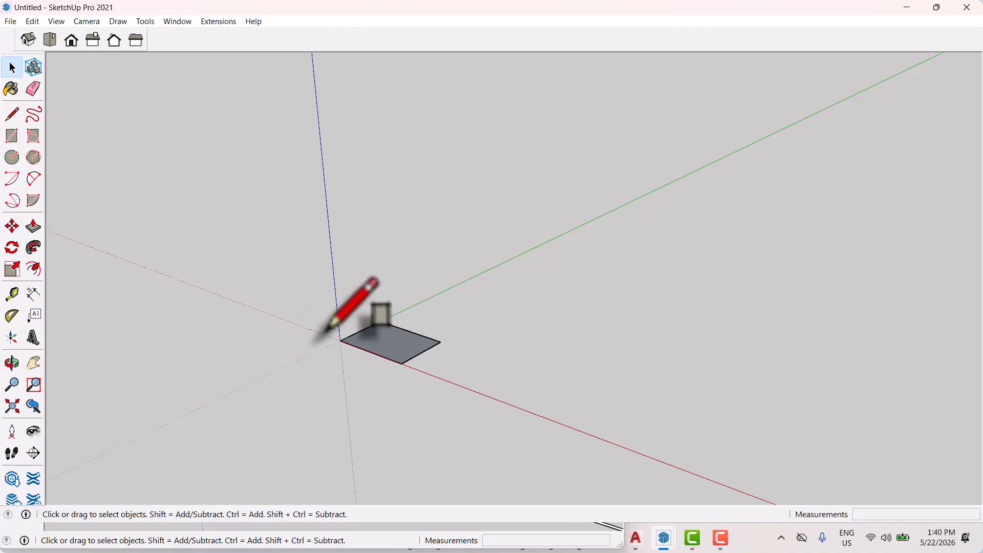
# Move the rectangle's far edge, parallel to the red axis, 5' outward along the green axis
pyautogui.moveTo(342, 339); pyautogui.dragTo(483, 382, button='middle')
pyautogui.scroll(2, 527, 393)
pyautogui.moveTo(615, 395); pyautogui.dragTo(378, 381, button='middle')
pyautogui.scroll(-1, 378, 381)
pyautogui.moveTo(589, 375); pyautogui.dragTo(432, 213, button='middle')
pyautogui.moveTo(432, 213); pyautogui.dragTo(588, 450)
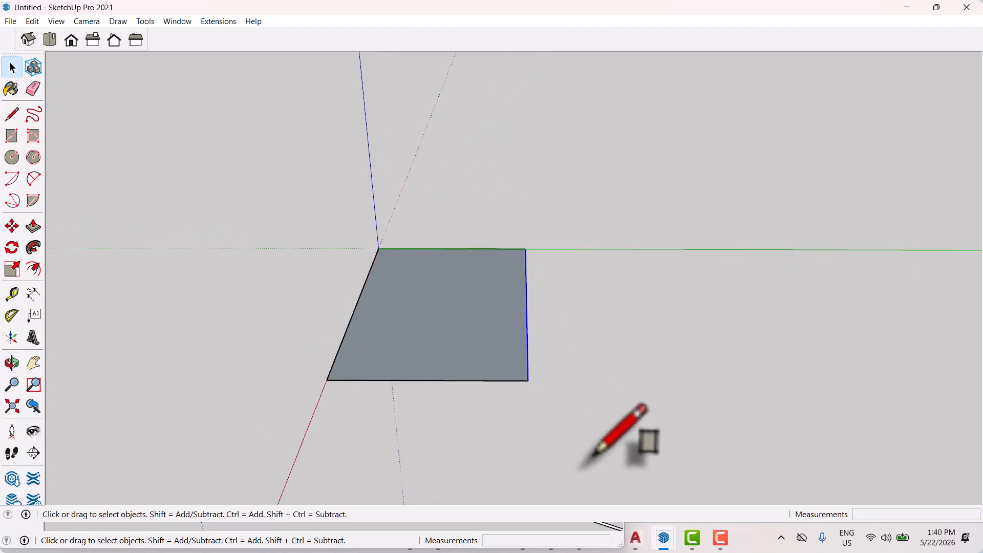
pyautogui.press('m')
pyautogui.click(509, 422)
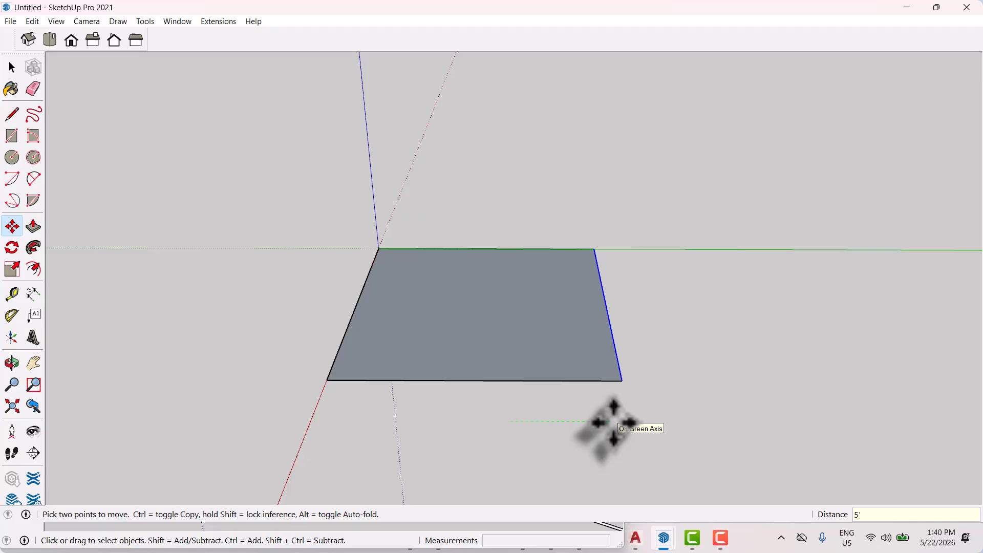
pyautogui.click(614, 423)
pyautogui.press('space')
pyautogui.scroll(-3, 509, 417)
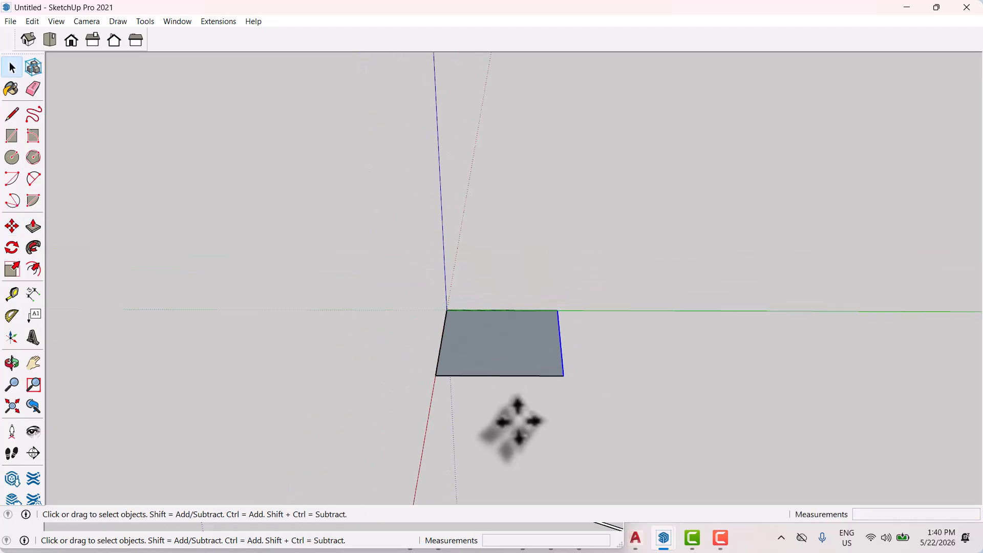
# Offset the enlarged rectangle's outline outward by 10 to form a wall border
pyautogui.moveTo(509, 416); pyautogui.dragTo(742, 408, button='middle')
pyautogui.moveTo(555, 402); pyautogui.dragTo(608, 353, button='middle')
pyautogui.press('f')
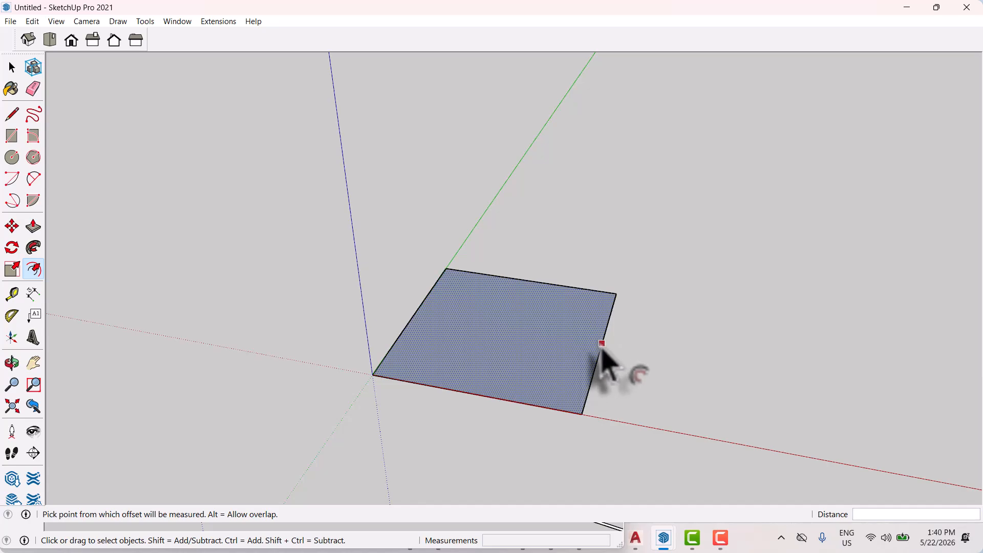
pyautogui.click(602, 343)
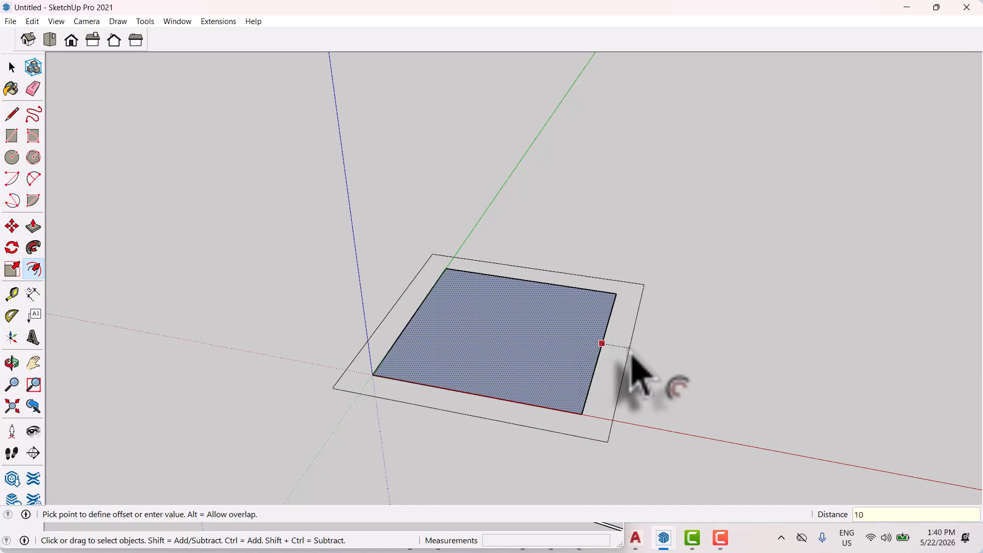
pyautogui.write('10')
pyautogui.press('Return')
pyautogui.press('space')
pyautogui.scroll(3, 609, 405)
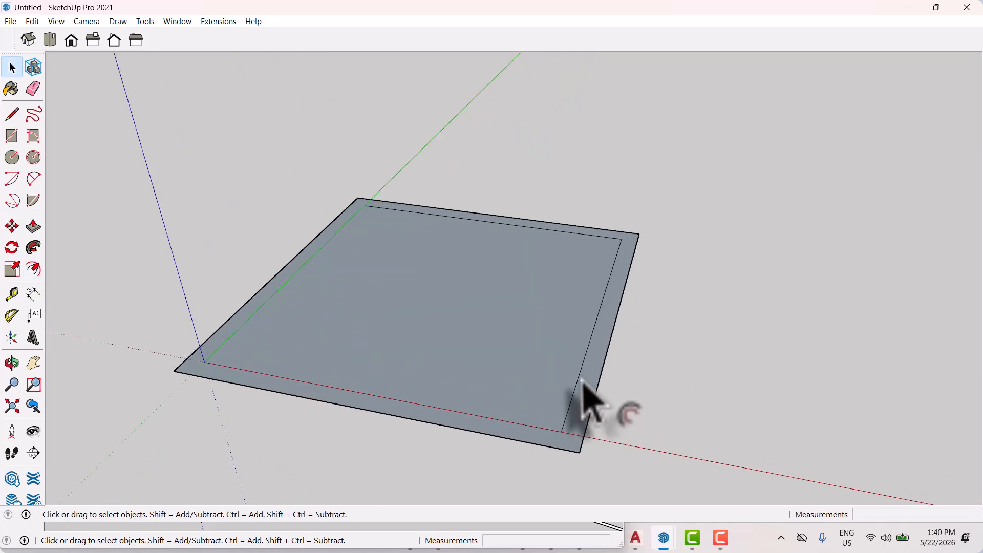
# Group the outer wall border with its edges, and group the inner floor face separately
pyautogui.doubleClick(587, 384)
pyautogui.rightClick(589, 381)
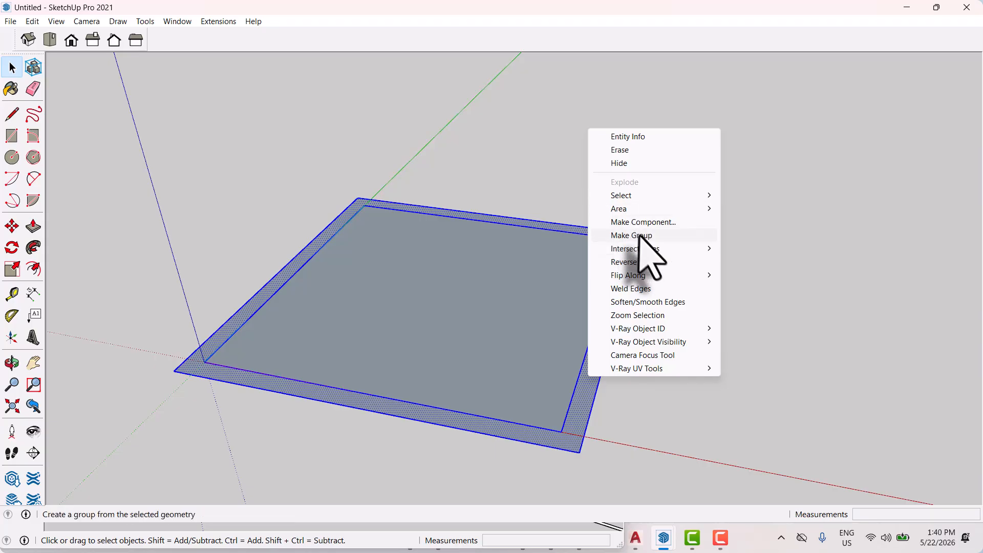
pyautogui.click(639, 236)
pyautogui.moveTo(705, 384); pyautogui.dragTo(456, 322, button='middle')
pyautogui.click(454, 322)
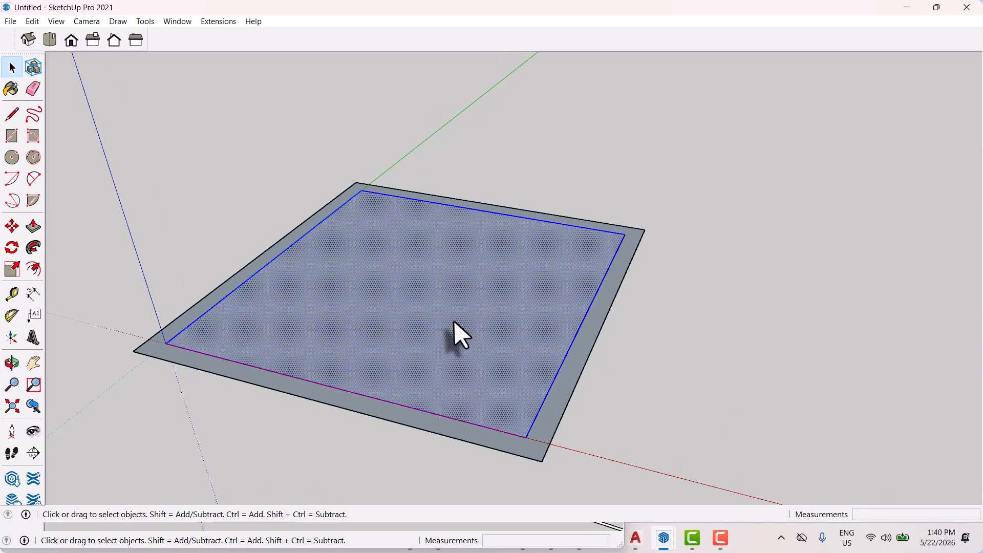
pyautogui.rightClick(454, 323)
pyautogui.click(511, 193)
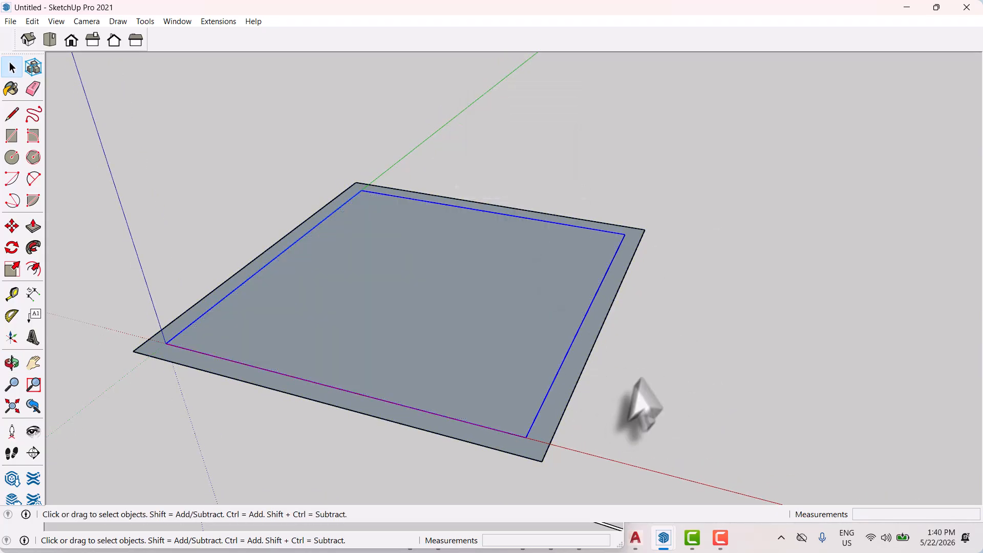
# Open the wall border group for editing and select its face with the edges
pyautogui.scroll(-2, 630, 399)
pyautogui.scroll(1, 585, 394)
pyautogui.doubleClick(583, 393)
pyautogui.doubleClick(583, 393)
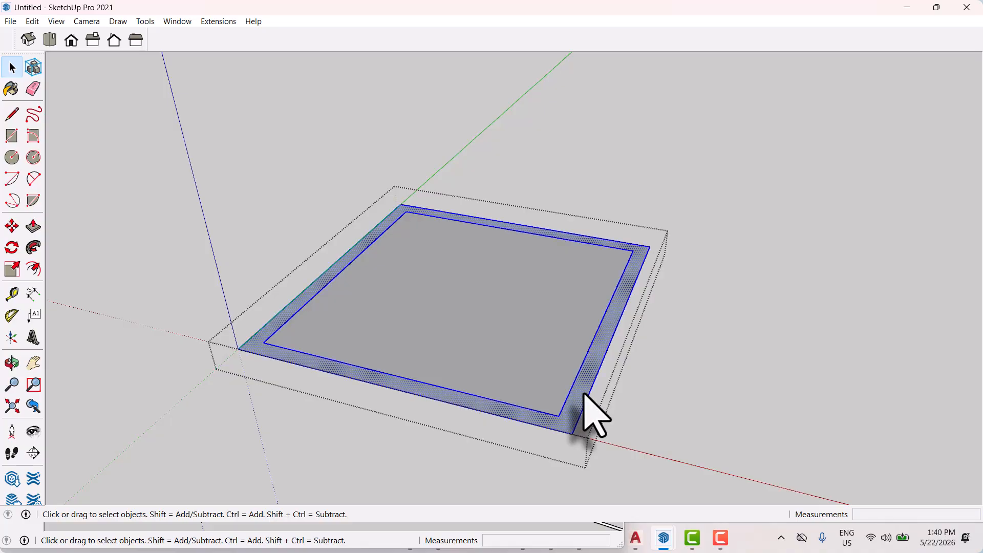
# Try to extrude the wall border face upward by 250' and undo the extrusion
pyautogui.press('p')
pyautogui.moveTo(577, 435); pyautogui.dragTo(577, 337)
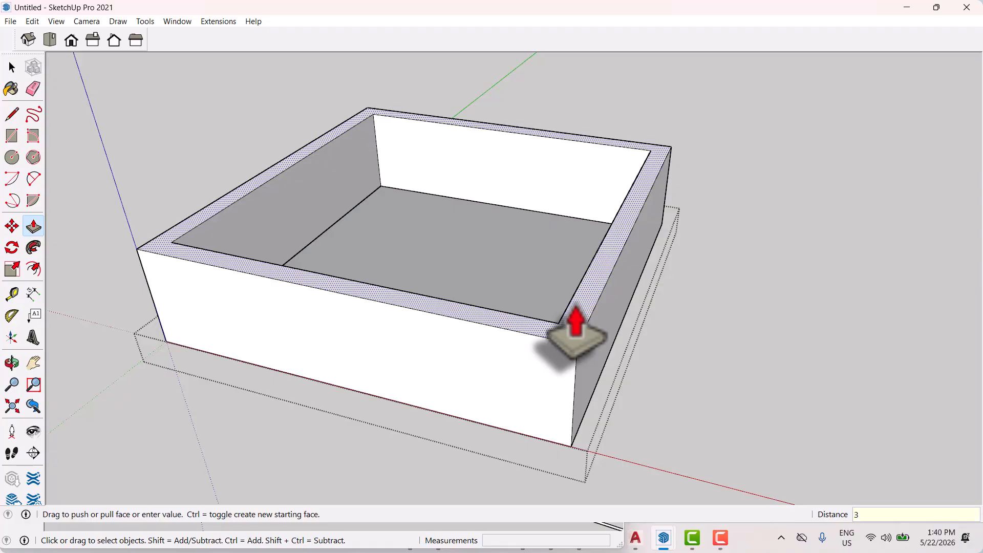
pyautogui.press('Return')
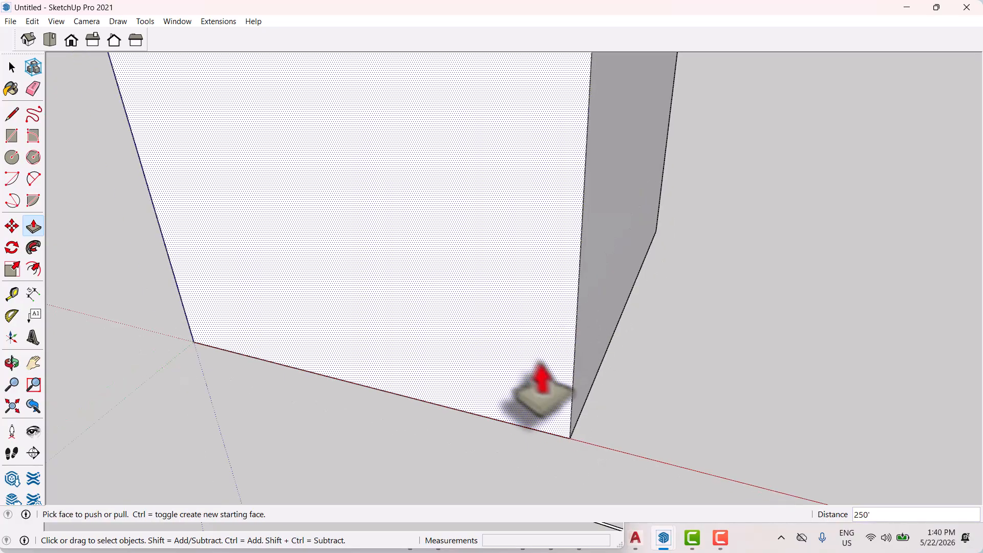
pyautogui.press('space')
pyautogui.scroll(-4, 520, 402)
pyautogui.scroll(-2, 527, 404)
pyautogui.hotkey('ctrl', 'z')
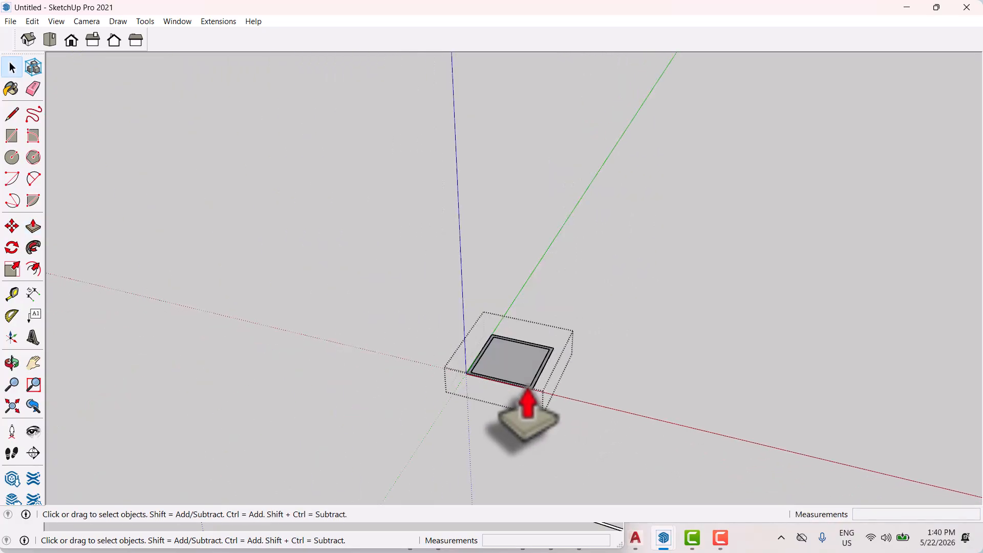
# Extrude the wall border face upward by 10' to form the room walls and leave the group
pyautogui.scroll(5, 530, 395)
pyautogui.press('p')
pyautogui.scroll(3, 545, 412)
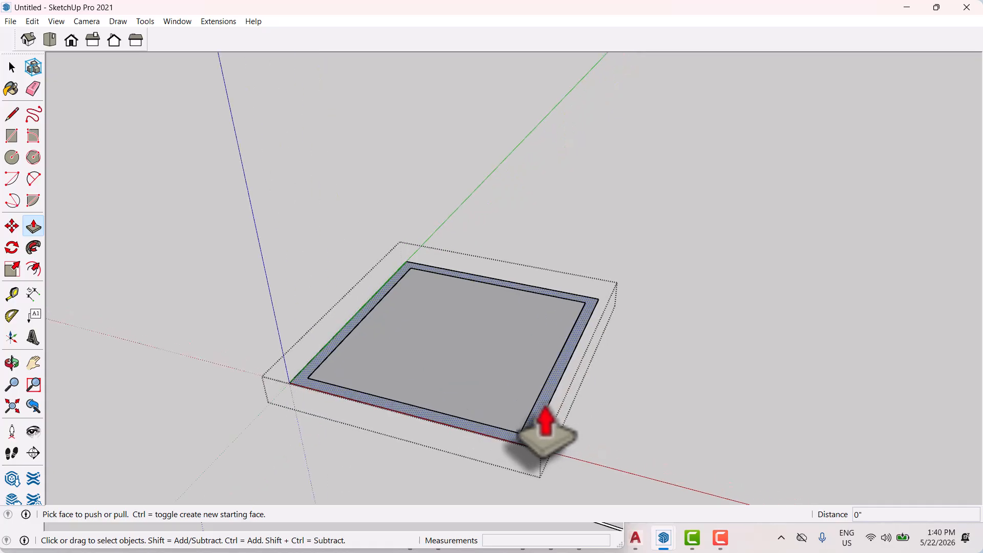
pyautogui.click(545, 412)
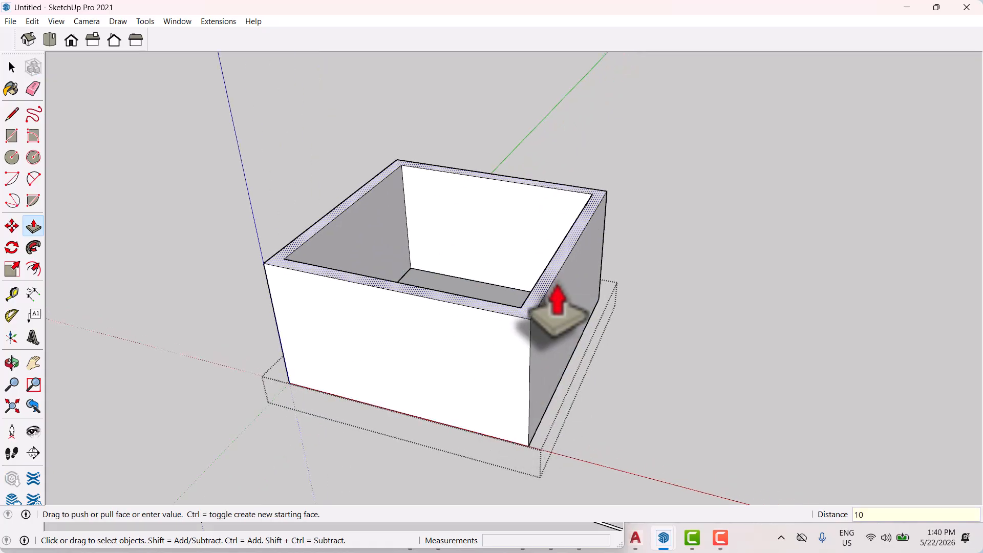
pyautogui.click(526, 329)
pyautogui.press('space')
pyautogui.scroll(-4, 609, 413)
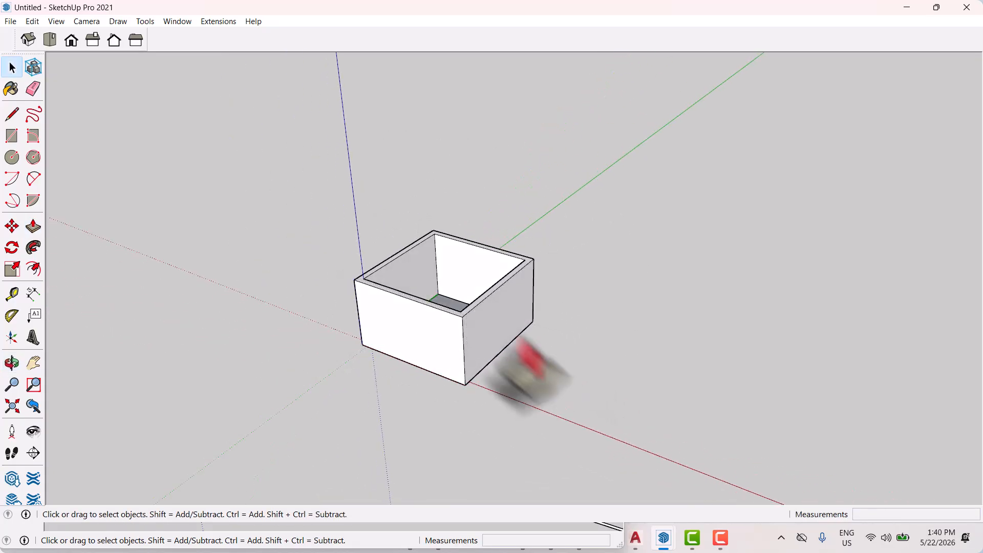
pyautogui.scroll(5, 526, 383)
pyautogui.moveTo(437, 327); pyautogui.dragTo(463, 344, button='middle')
pyautogui.scroll(-2, 408, 348)
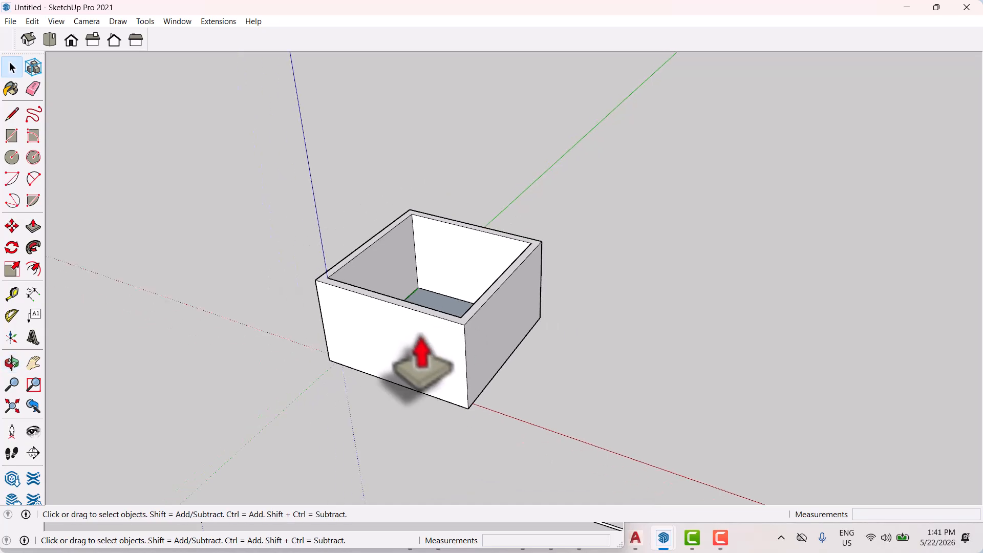
# Place a vertical guide on the inner wall face along the red axis, offset from the corner edge at the origin
pyautogui.scroll(2, 408, 344)
pyautogui.scroll(-3, 403, 353)
pyautogui.moveTo(318, 351); pyautogui.dragTo(445, 180, button='middle')
pyautogui.scroll(3, 450, 200)
pyautogui.scroll(1, 453, 210)
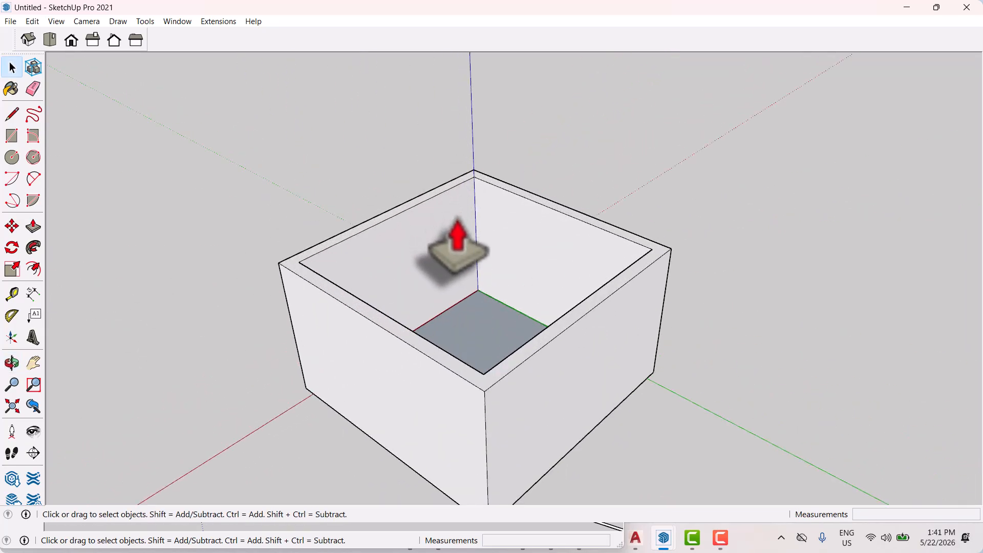
pyautogui.press('t')
pyautogui.scroll(2, 483, 215)
pyautogui.click(482, 217)
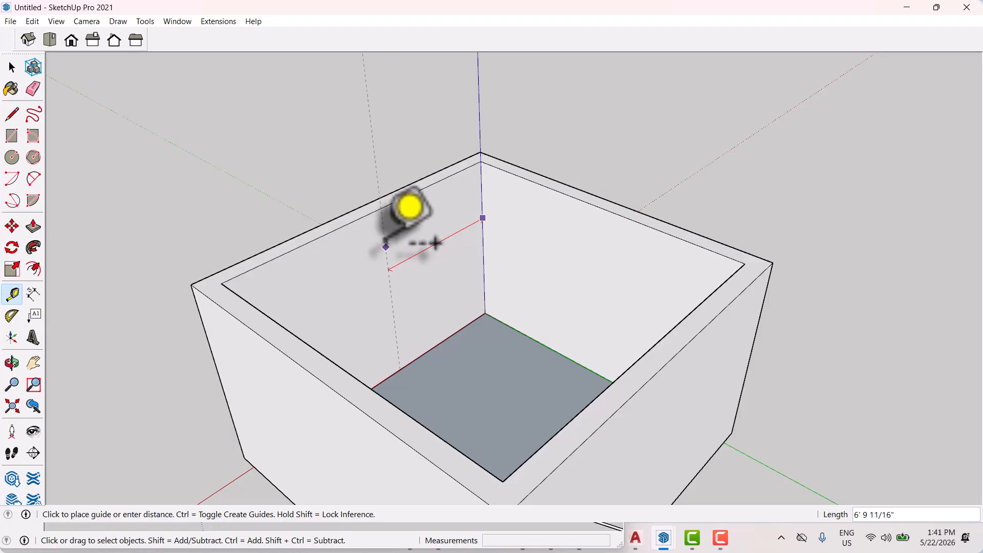
pyautogui.click(463, 295)
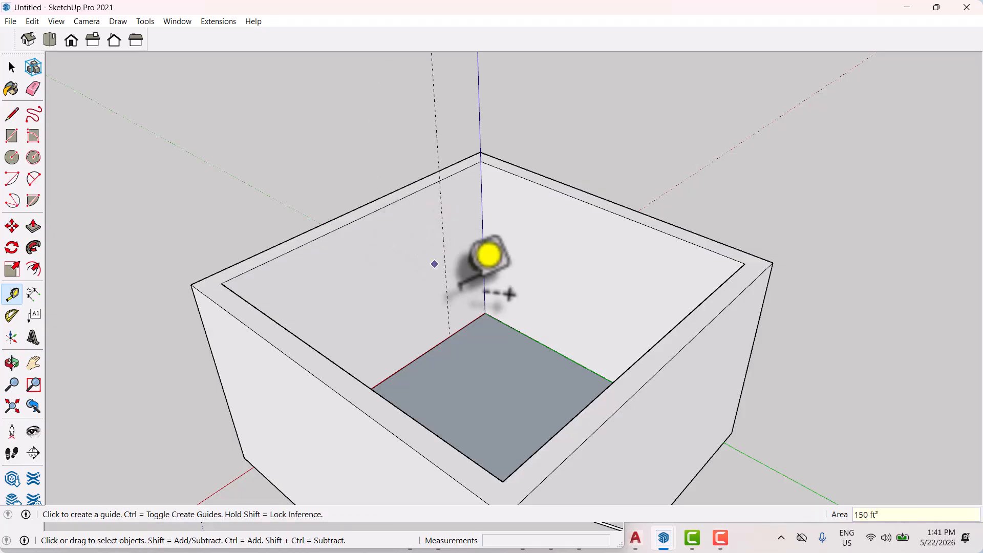
pyautogui.scroll(4, 463, 296)
pyautogui.click(470, 337)
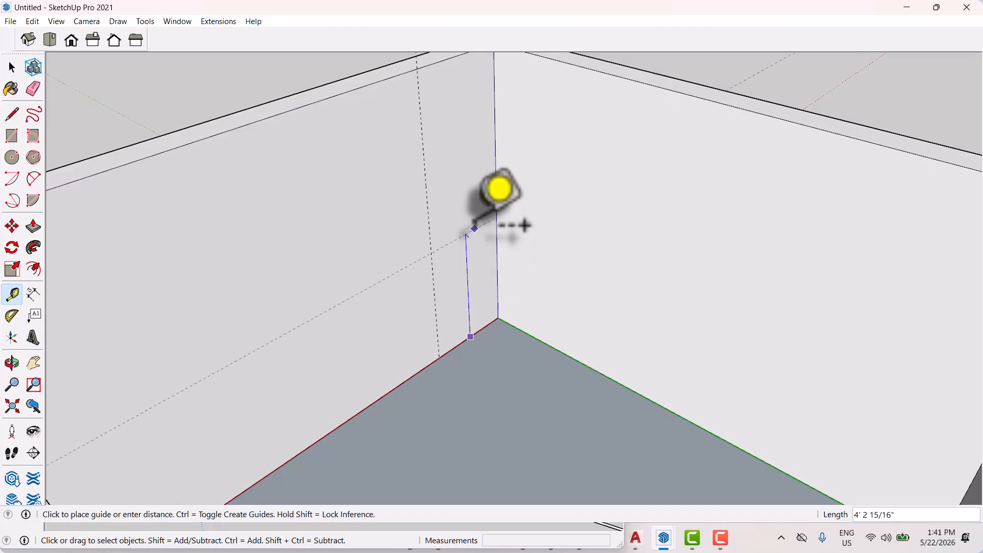
pyautogui.press('space')
pyautogui.scroll(-6, 525, 225)
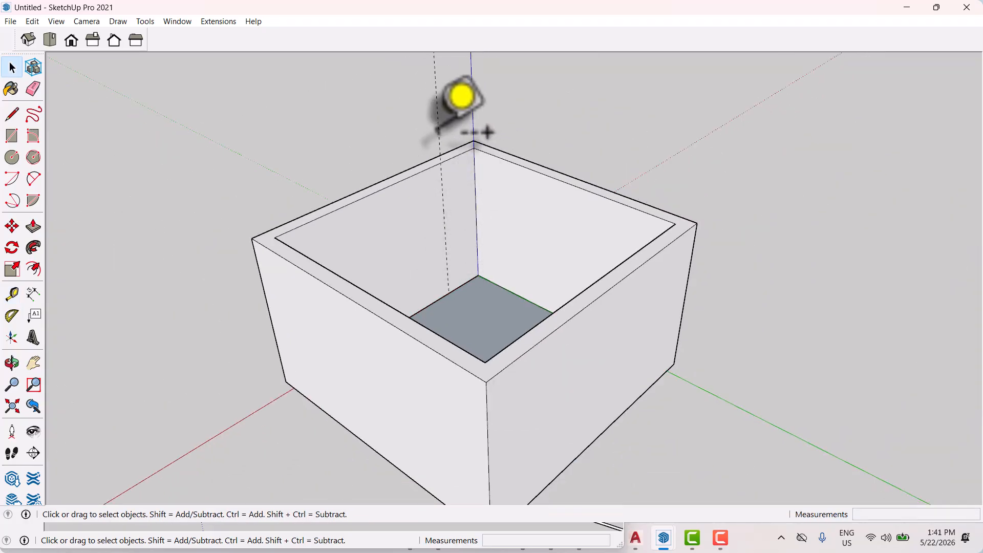
# Place a horizontal guide 7' above the floor on the wall with the vertical guide
pyautogui.moveTo(468, 103); pyautogui.dragTo(479, 180, button='middle')
pyautogui.scroll(2, 478, 180)
pyautogui.press('t')
pyautogui.scroll(1, 461, 246)
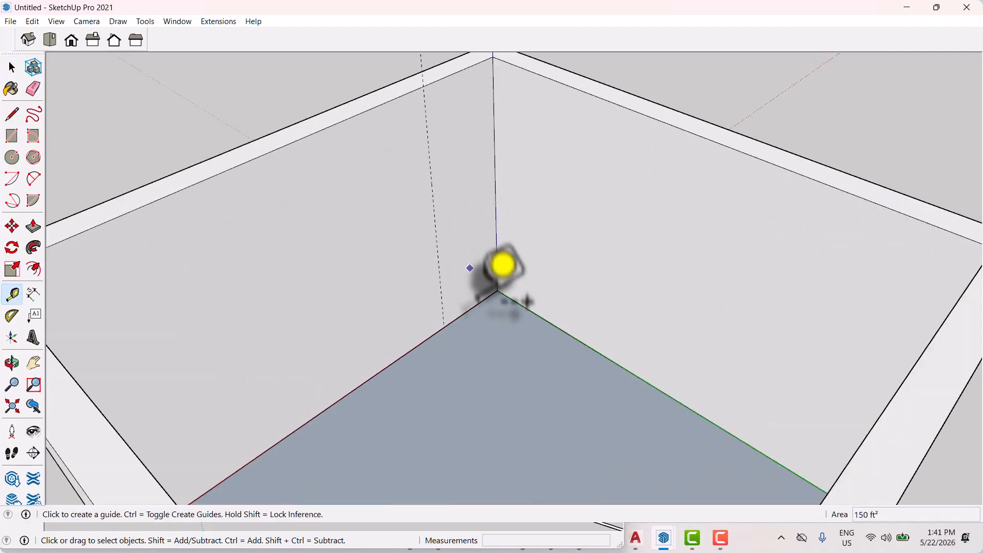
pyautogui.click(472, 307)
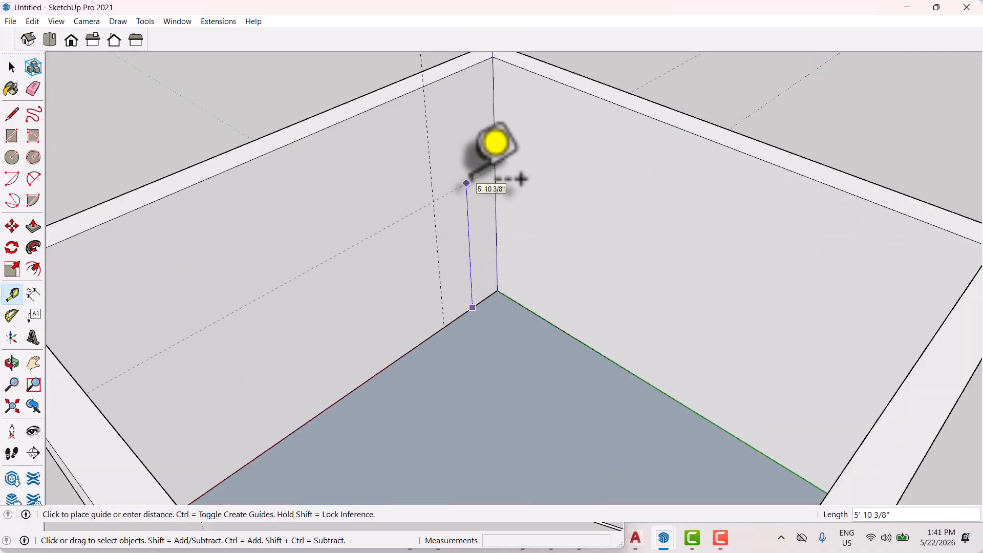
pyautogui.write('7')
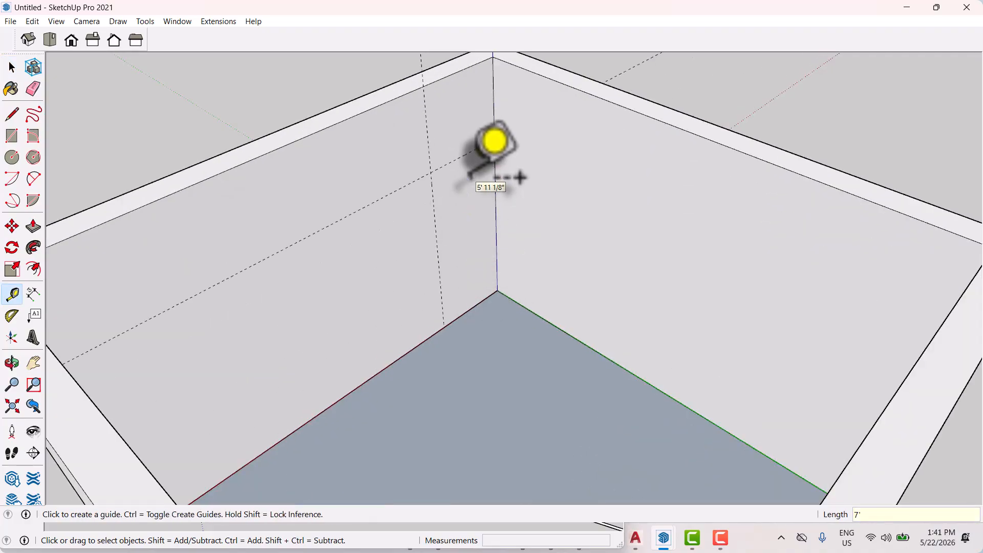
pyautogui.press('space')
# Open the wall group and draw a door rectangle from the guide intersection to the floor corner
pyautogui.scroll(-2, 460, 225)
pyautogui.moveTo(453, 231); pyautogui.dragTo(330, 236, button='middle')
pyautogui.scroll(2, 482, 188)
pyautogui.doubleClick(479, 189)
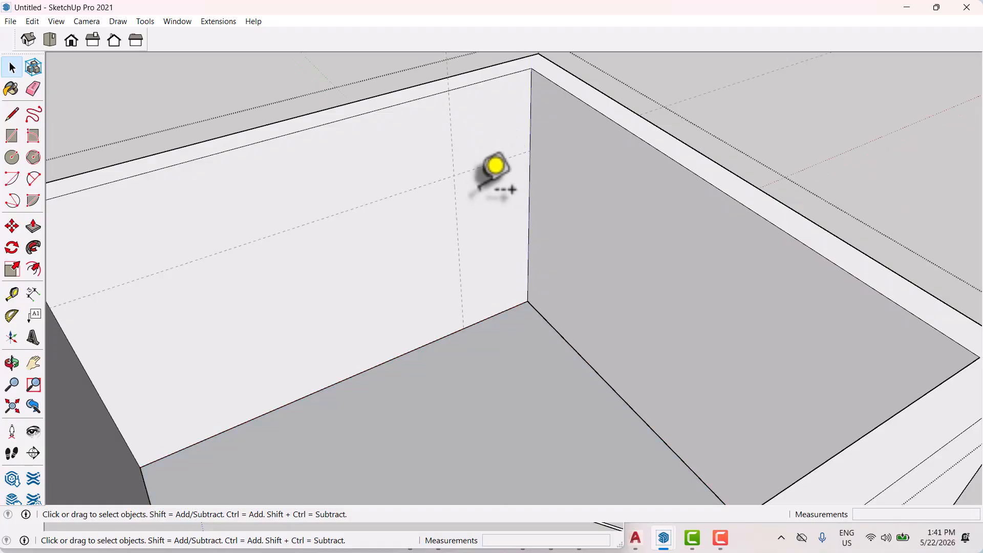
pyautogui.hotkey('ctrl', 'a')
pyautogui.press('r')
pyautogui.scroll(1, 459, 176)
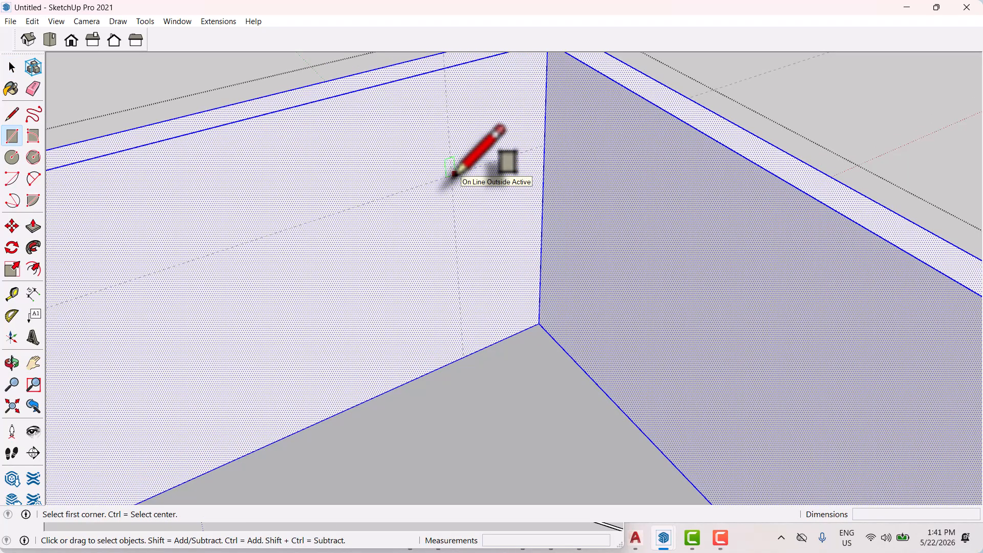
pyautogui.click(452, 175)
pyautogui.click(539, 324)
pyautogui.press('space')
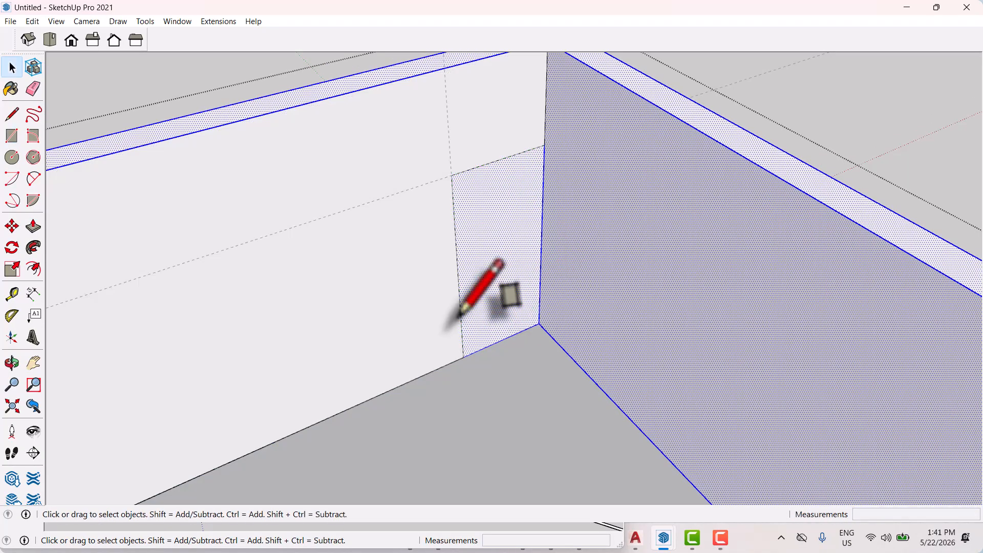
# Push the door rectangle through the full wall thickness to cut the doorway, and leave the wall group
pyautogui.moveTo(459, 313); pyautogui.dragTo(546, 362, button='middle')
pyautogui.press('p')
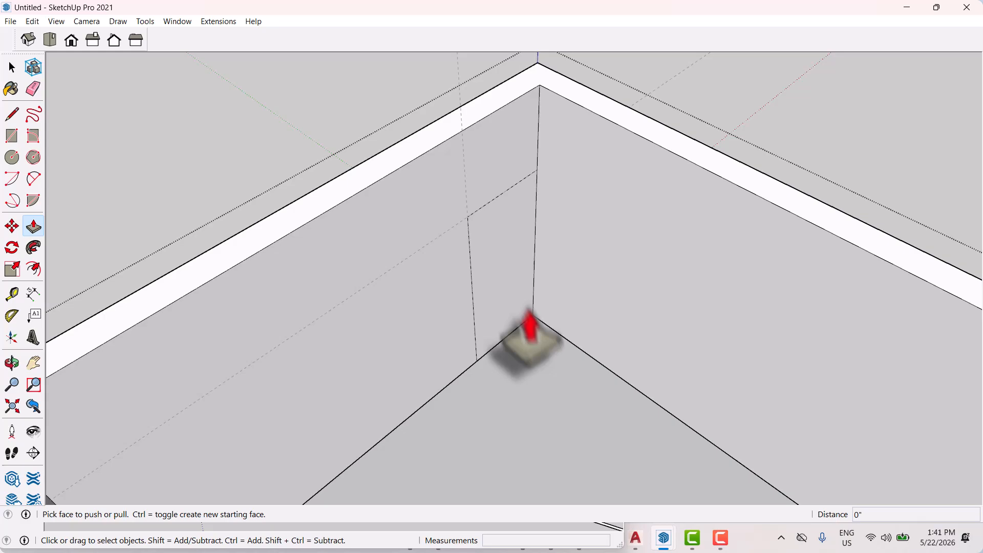
pyautogui.click(513, 263)
pyautogui.moveTo(476, 251); pyautogui.dragTo(543, 271, button='middle')
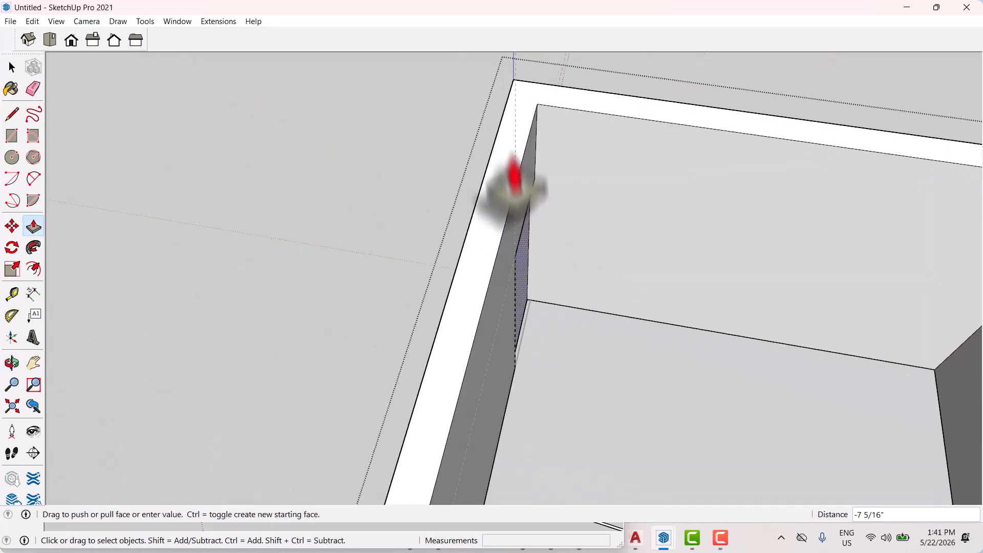
pyautogui.click(514, 79)
pyautogui.press('space')
pyautogui.scroll(-5, 414, 194)
pyautogui.moveTo(416, 277); pyautogui.dragTo(741, 339, button='middle')
pyautogui.scroll(1, 437, 226)
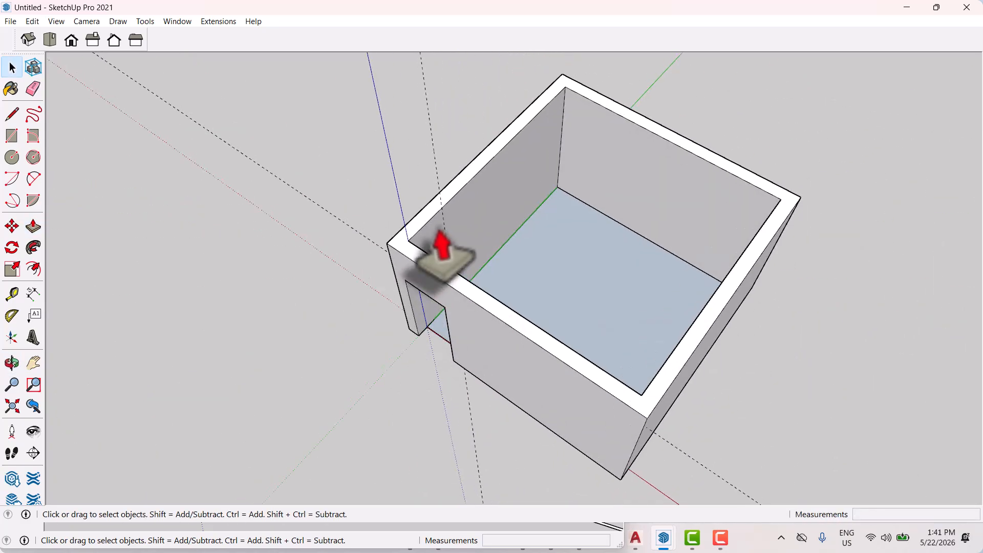
pyautogui.scroll(1, 441, 245)
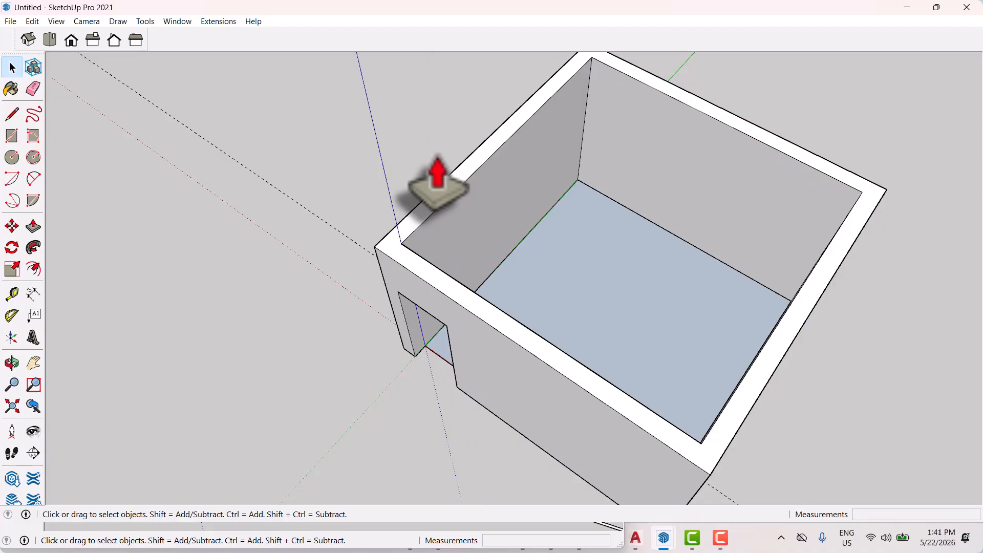
# Place a vertical guide on the far wall near the inner corner, and delete the stray guide on the adjoining wall
pyautogui.moveTo(329, 275); pyautogui.dragTo(520, 266, button='middle')
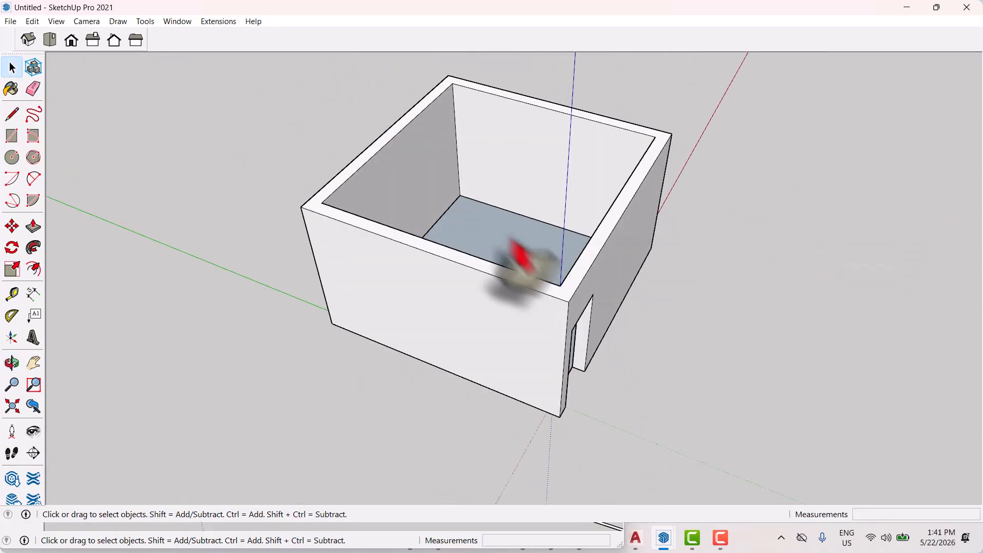
pyautogui.scroll(5, 520, 261)
pyautogui.press('t')
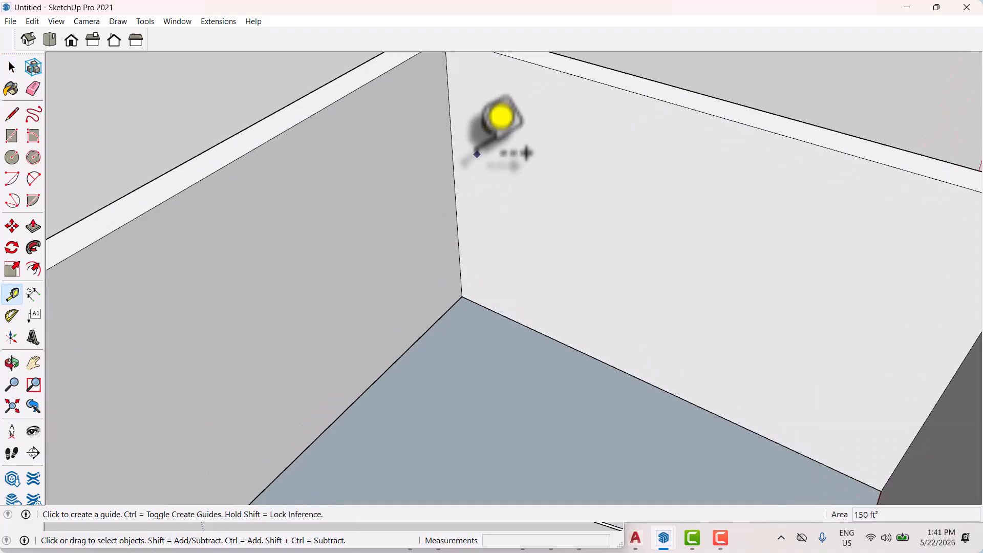
pyautogui.click(451, 174)
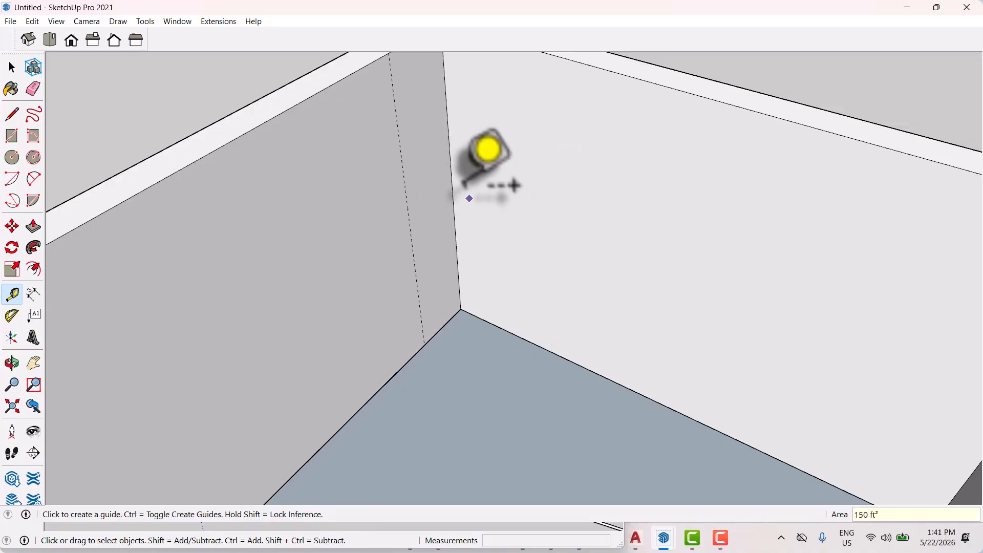
pyautogui.click(481, 186)
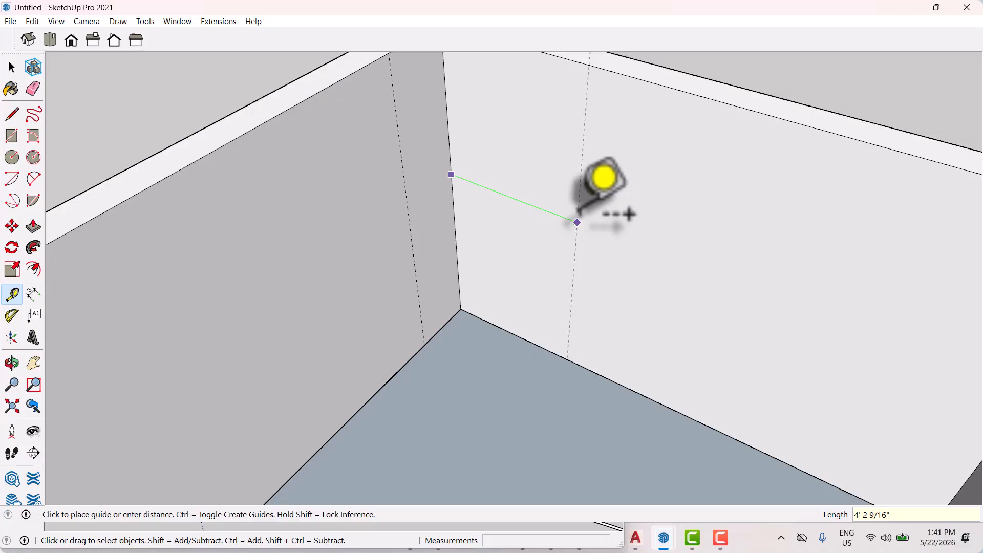
pyautogui.press('Return')
pyautogui.press('space')
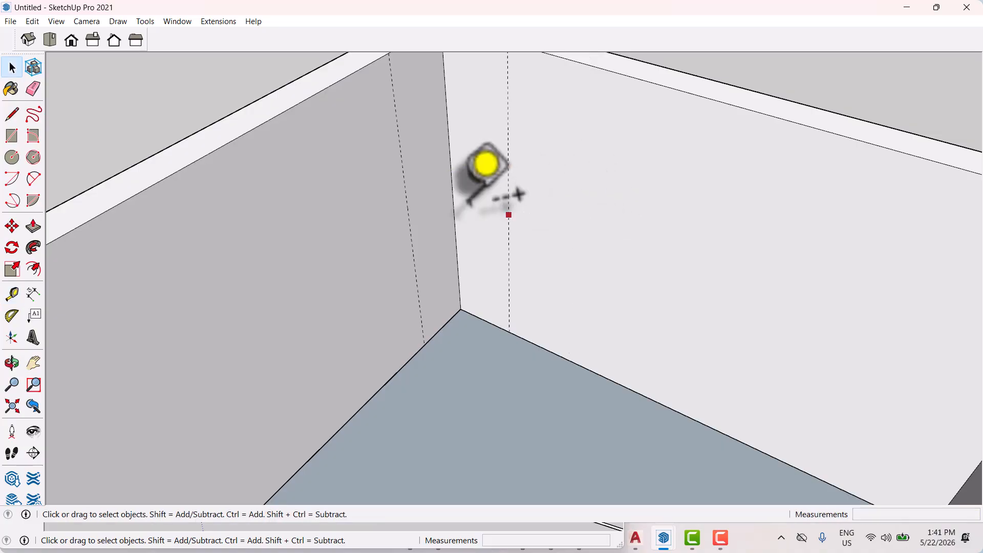
pyautogui.press('Delete')
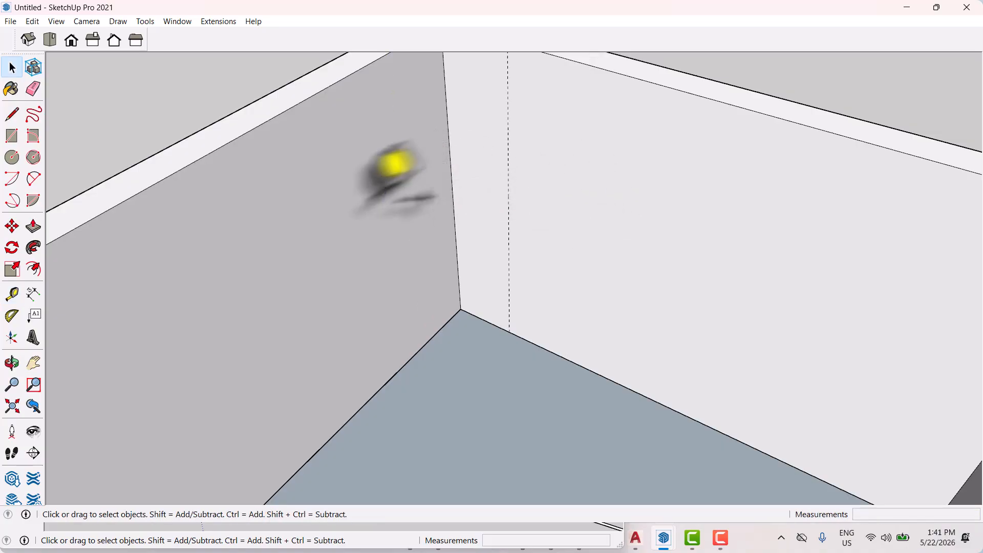
# Try to place a second vertical guide on the far wall at an offset of 3000 from the first
pyautogui.scroll(-5, 279, 225)
pyautogui.moveTo(333, 267); pyautogui.dragTo(458, 284, button='middle')
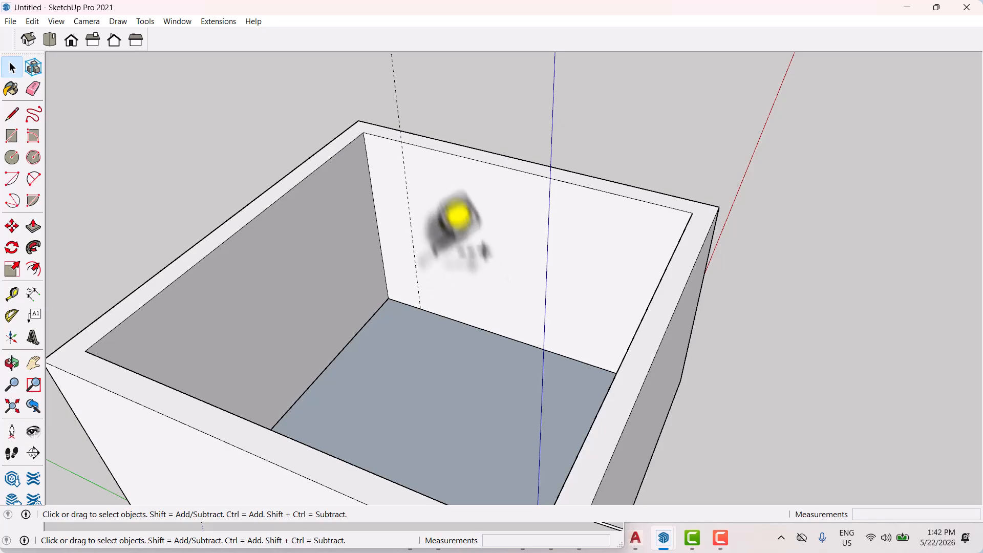
pyautogui.scroll(3, 430, 256)
pyautogui.press('t')
pyautogui.click(405, 212)
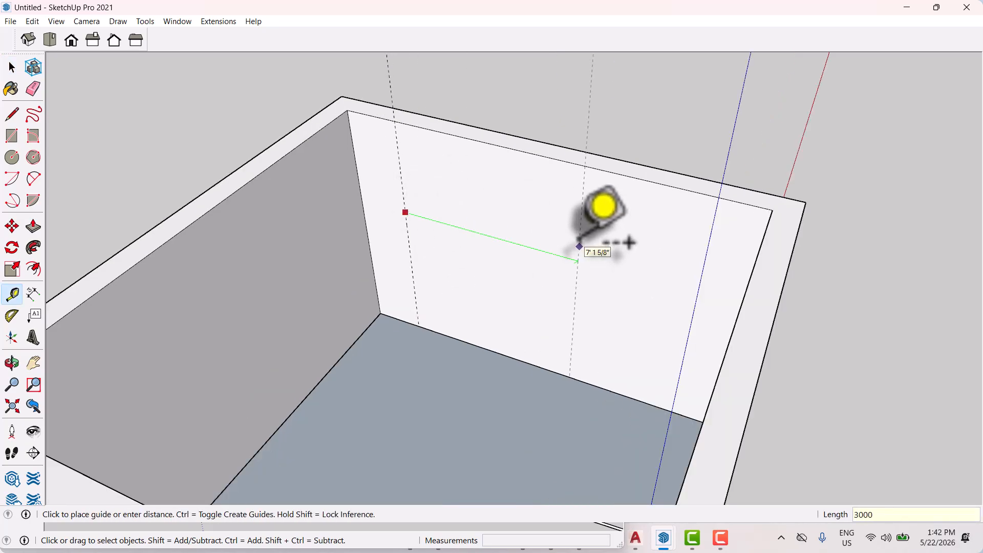
pyautogui.press('Return')
pyautogui.scroll(-2, 511, 293)
pyautogui.scroll(2, 475, 244)
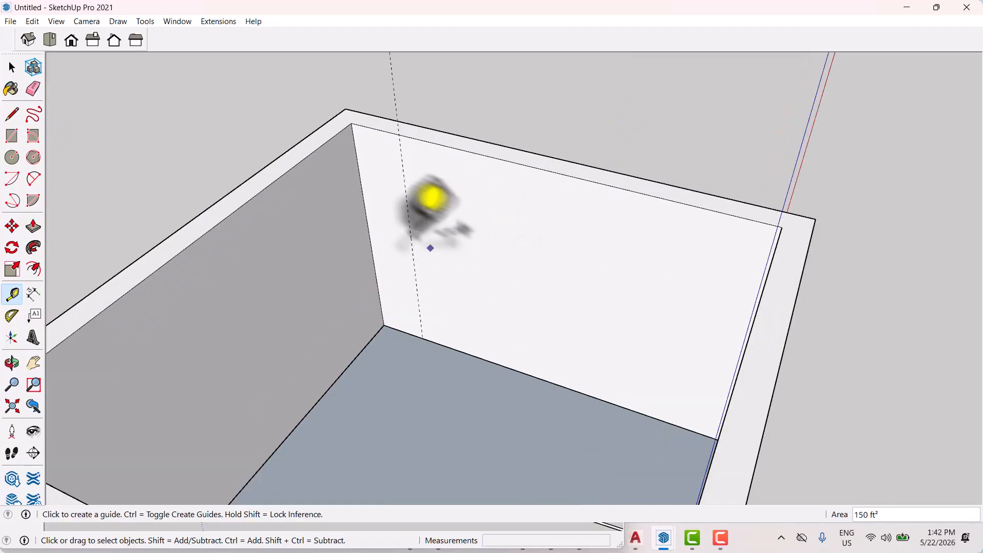
# Place a second vertical guide on the far wall, 7' from the first vertical guide
pyautogui.click(410, 230)
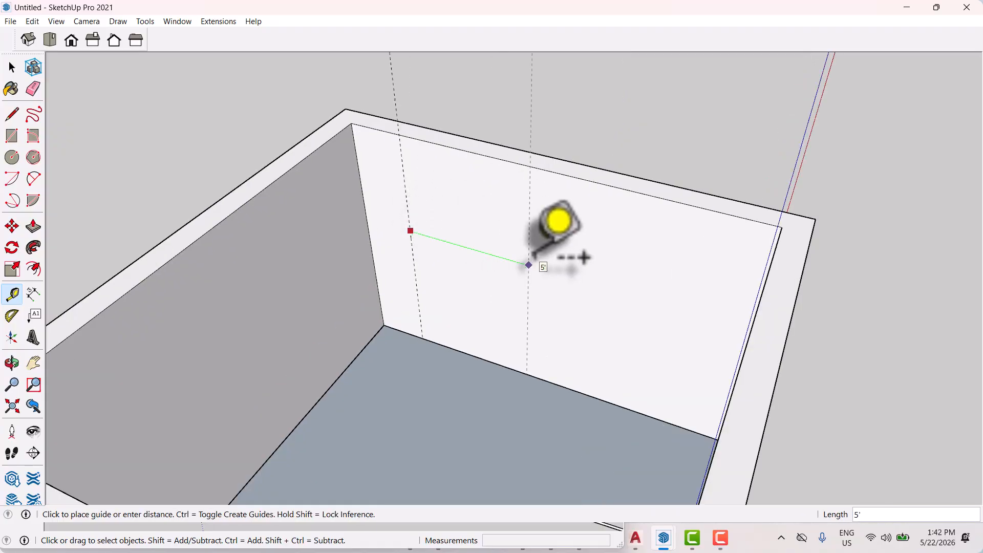
pyautogui.write("7'")
pyautogui.press('Return')
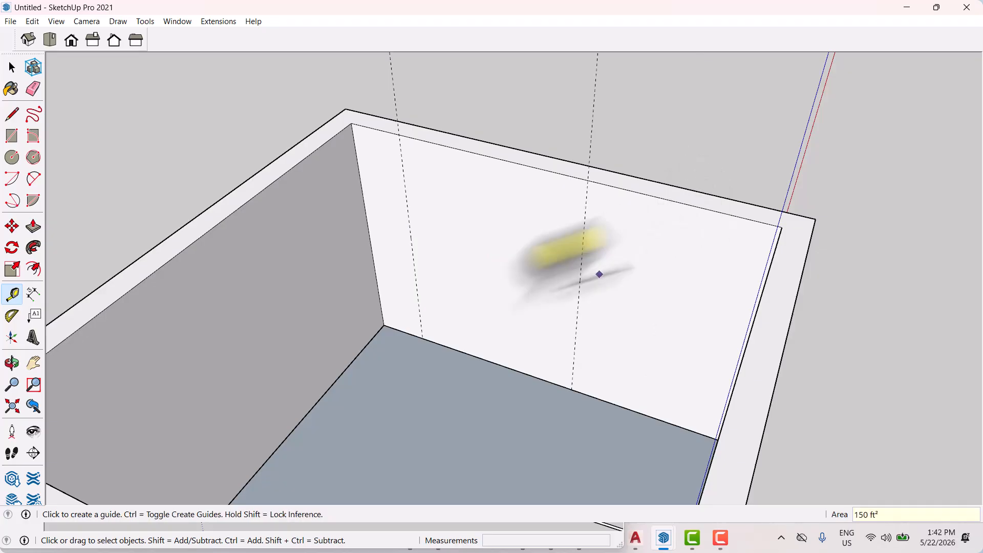
# Place two horizontal guides on the far wall, 8' and 1' above the floor edge
pyautogui.click(498, 364)
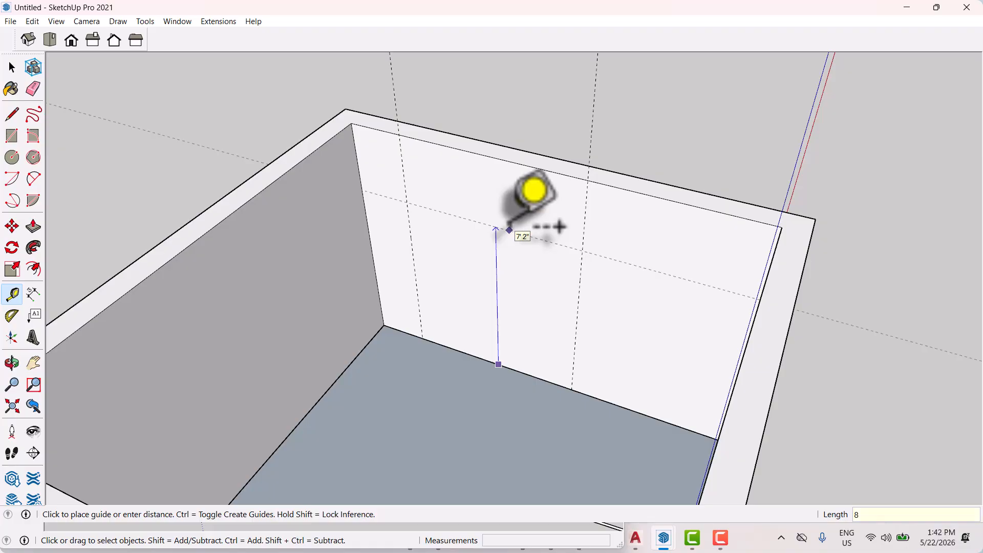
pyautogui.scroll(-3, 492, 226)
pyautogui.moveTo(492, 228); pyautogui.dragTo(525, 307, button='middle')
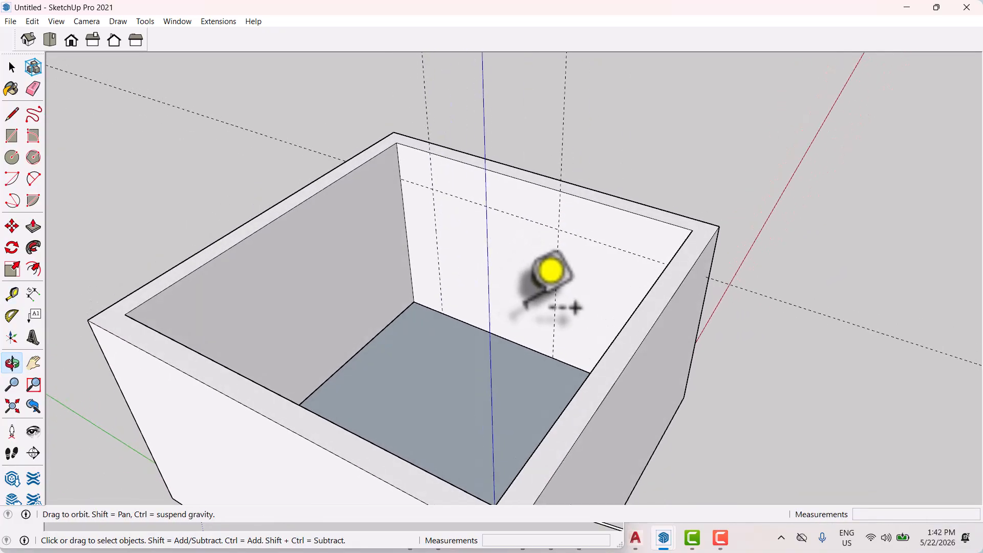
pyautogui.scroll(3, 486, 325)
pyautogui.scroll(2, 488, 333)
pyautogui.click(494, 340)
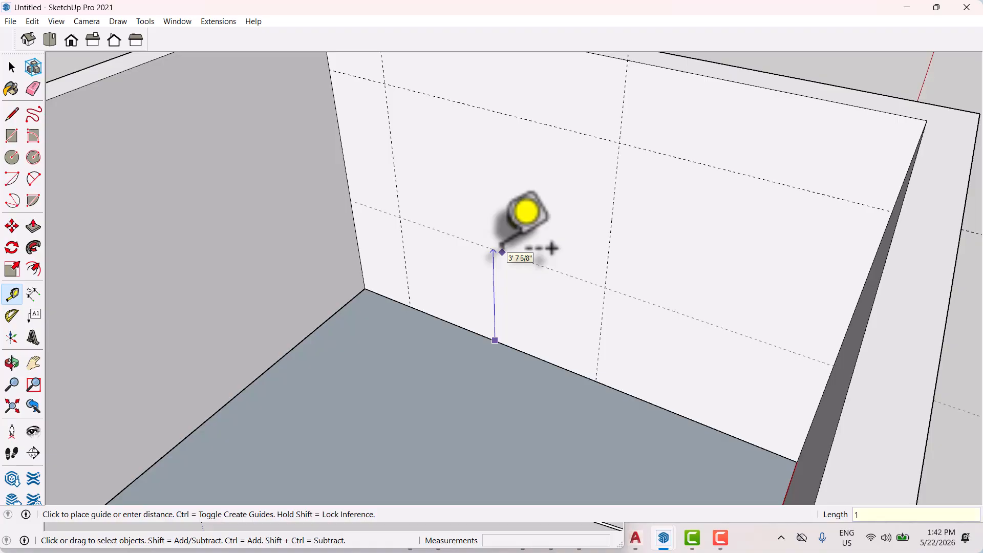
pyautogui.scroll(-5, 512, 281)
pyautogui.press('space')
# Open the wall group and draw a window rectangle between opposite intersections of the four guides on the far wall
pyautogui.scroll(2, 476, 223)
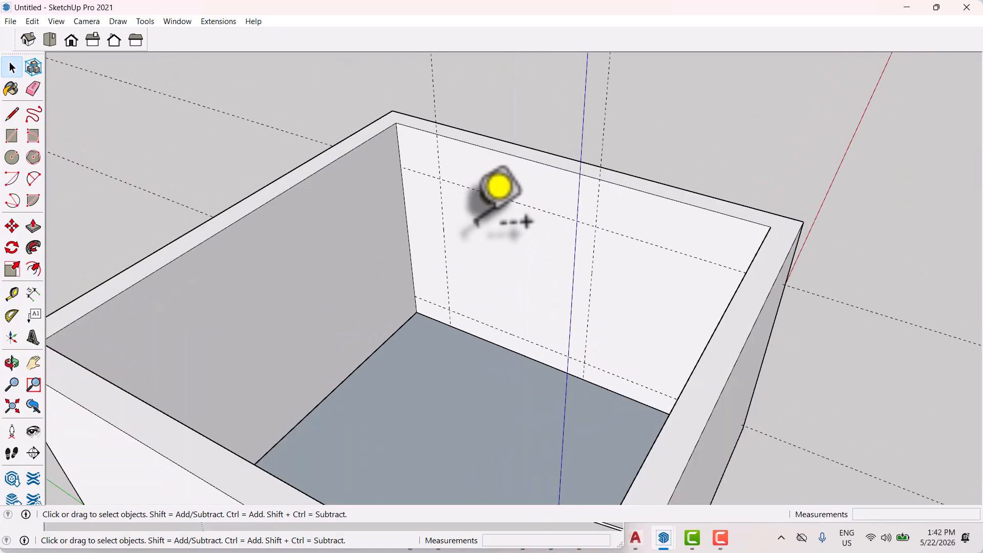
pyautogui.hotkey('ctrl', 'a')
pyautogui.press('r')
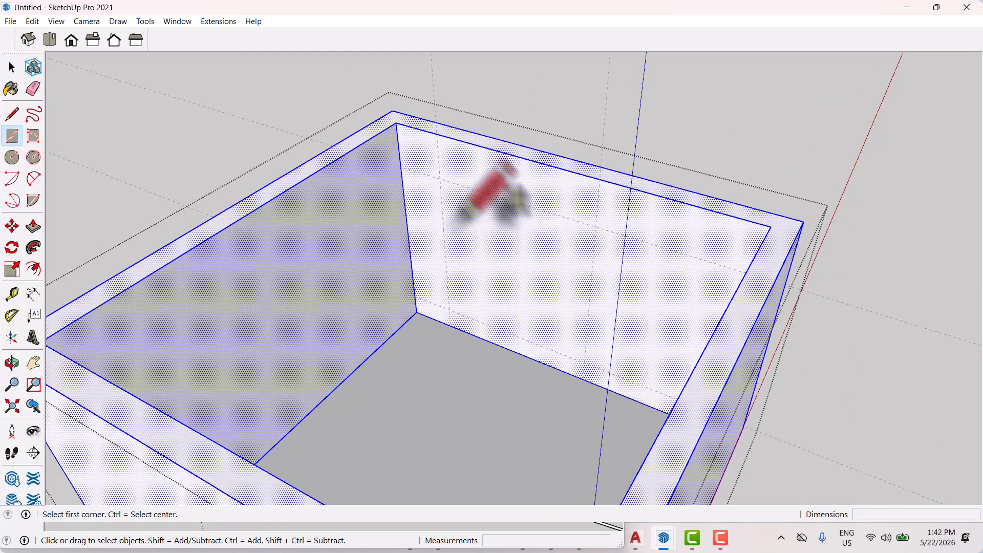
pyautogui.scroll(2, 443, 189)
pyautogui.click(436, 174)
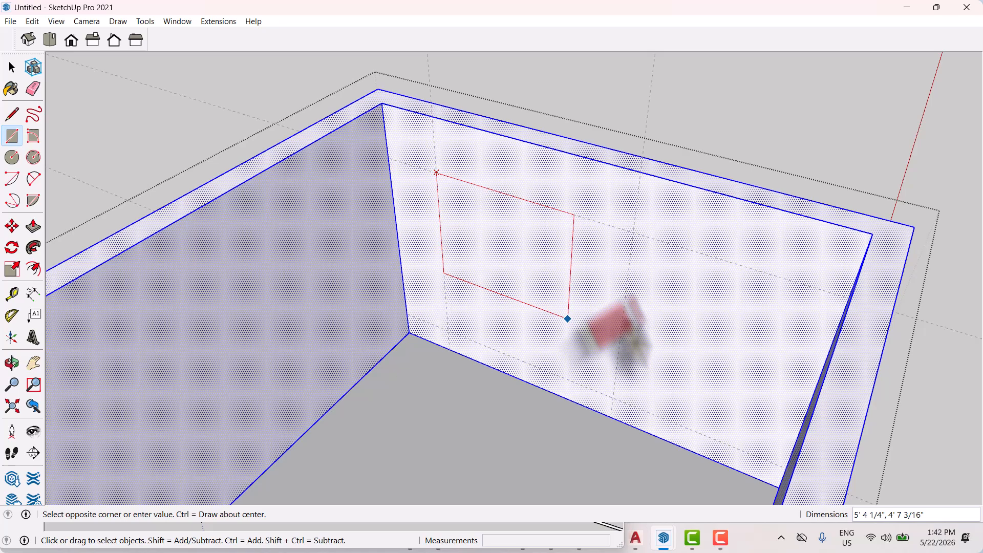
pyautogui.click(613, 396)
pyautogui.press('o')
pyautogui.moveTo(536, 378); pyautogui.dragTo(533, 376, button='middle')
pyautogui.press('space')
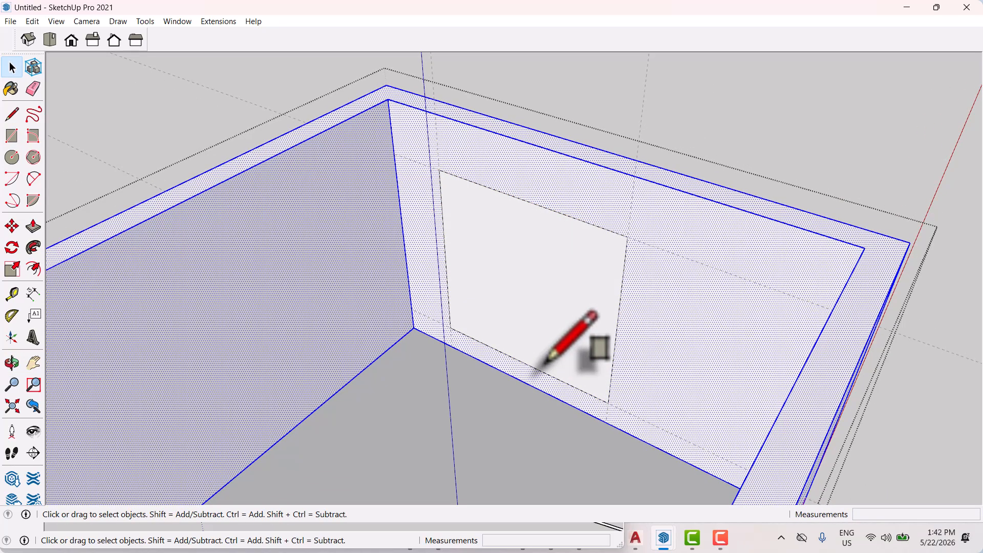
# Push the window rectangle 10" through the wall to cut the window opening, and leave the wall group
pyautogui.press('p')
pyautogui.click(561, 308)
pyautogui.moveTo(561, 307); pyautogui.dragTo(540, 309, button='middle')
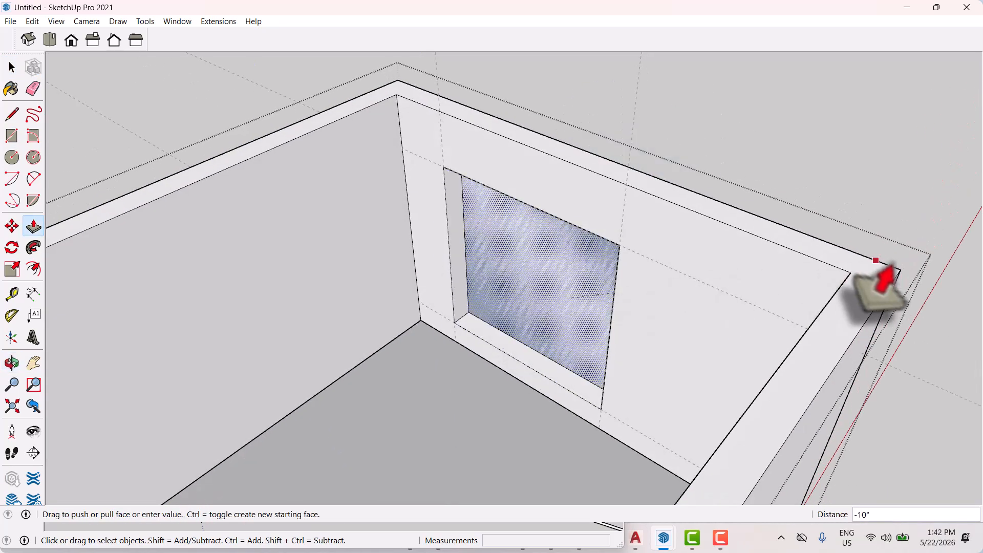
pyautogui.click(873, 260)
pyautogui.press('space')
pyautogui.scroll(-5, 537, 306)
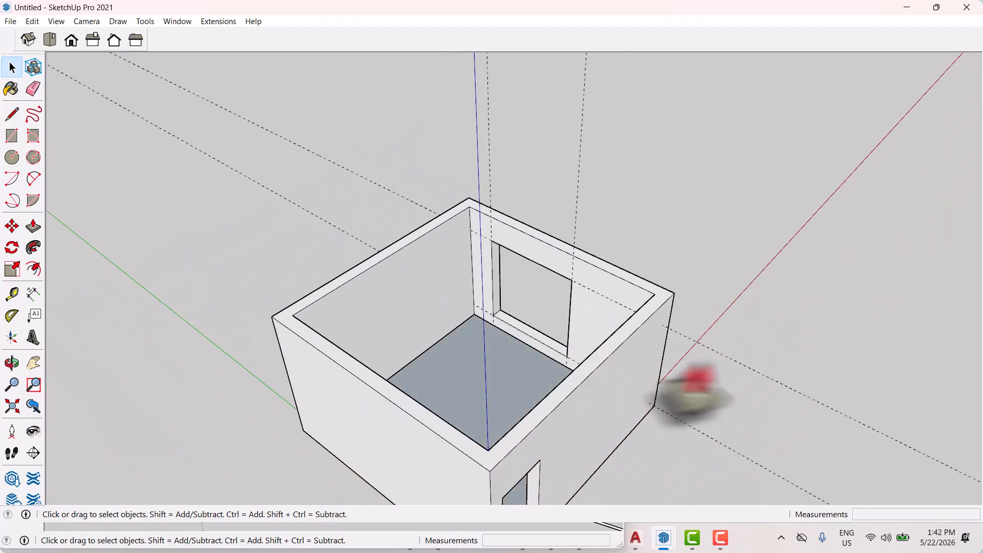
# Delete the two horizontal and two vertical guides around the window opening
pyautogui.moveTo(806, 359); pyautogui.dragTo(762, 391)
pyautogui.press('Delete')
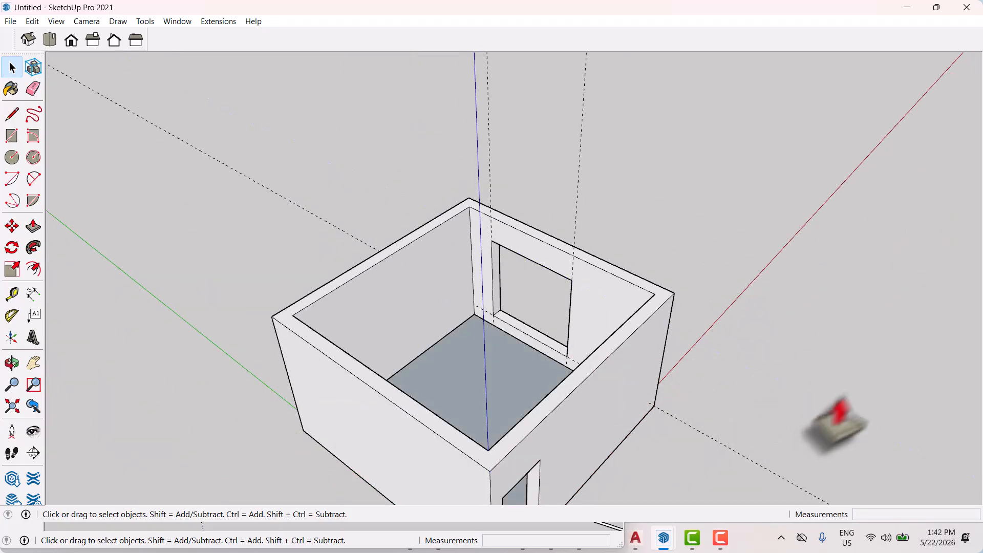
pyautogui.moveTo(843, 393); pyautogui.dragTo(741, 471)
pyautogui.press('Delete')
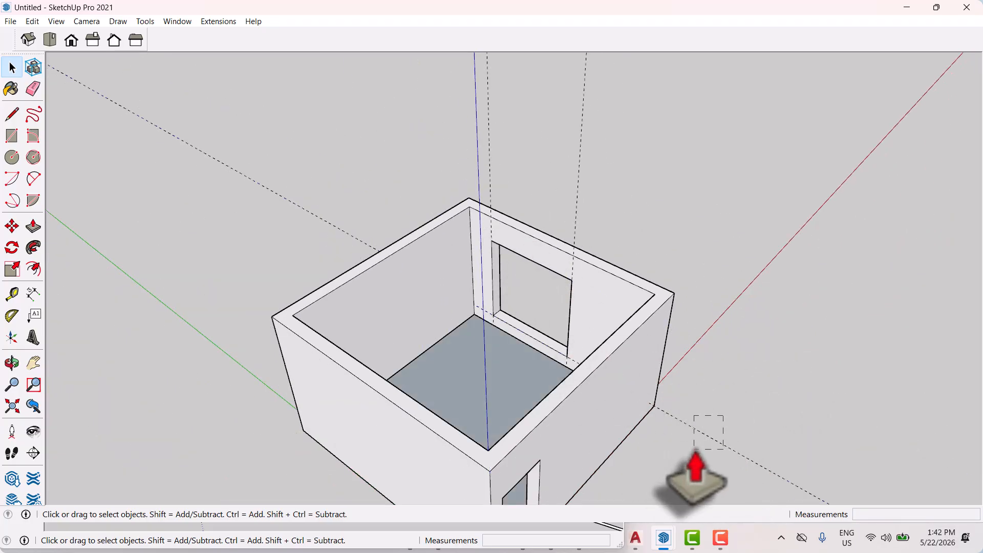
pyautogui.moveTo(695, 450); pyautogui.dragTo(693, 453)
pyautogui.press('Delete')
pyautogui.moveTo(616, 145); pyautogui.dragTo(450, 176)
pyautogui.press('Delete')
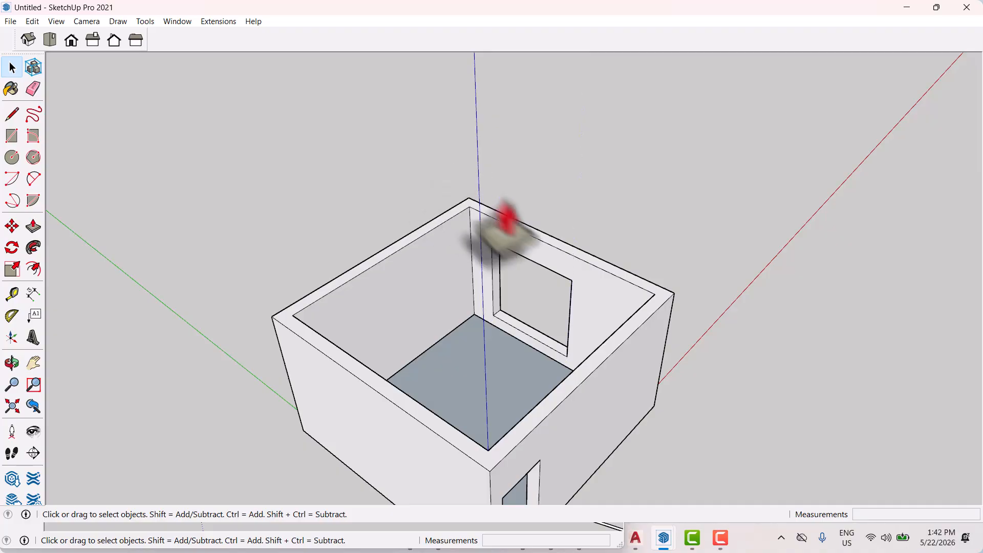
pyautogui.moveTo(504, 225); pyautogui.dragTo(156, 169, button='middle')
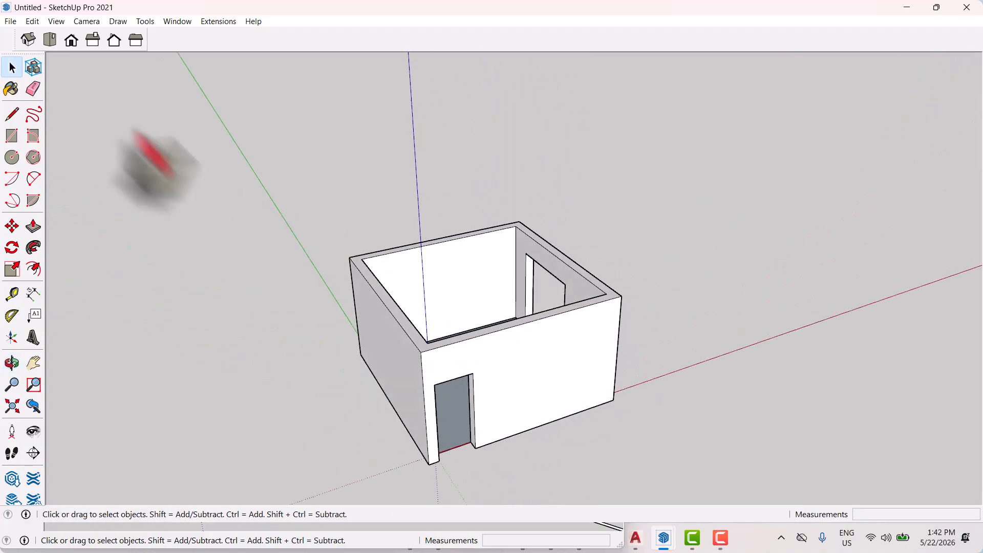
# Show the 1001bit - tools toolbar and close the toolbar settings
pyautogui.click(57, 22)
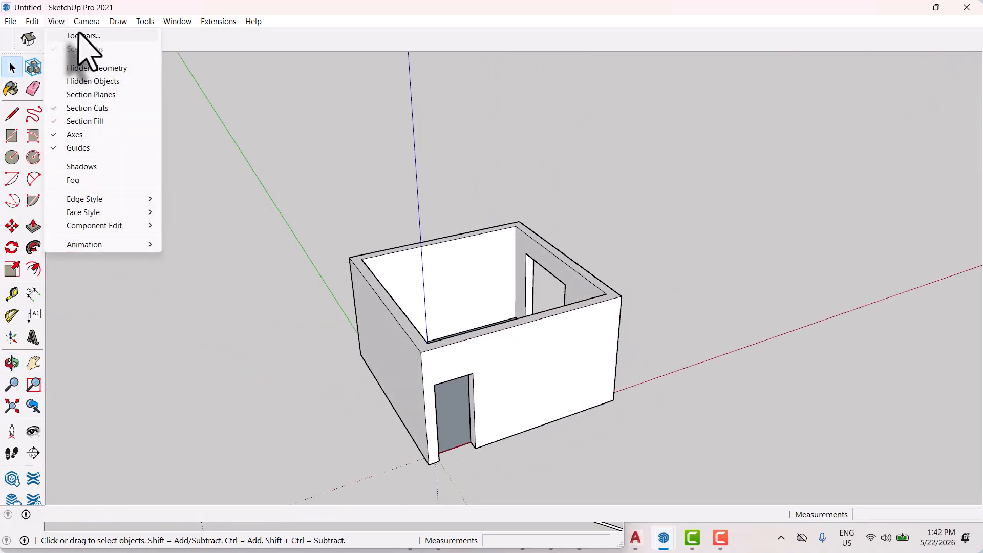
pyautogui.click(83, 35)
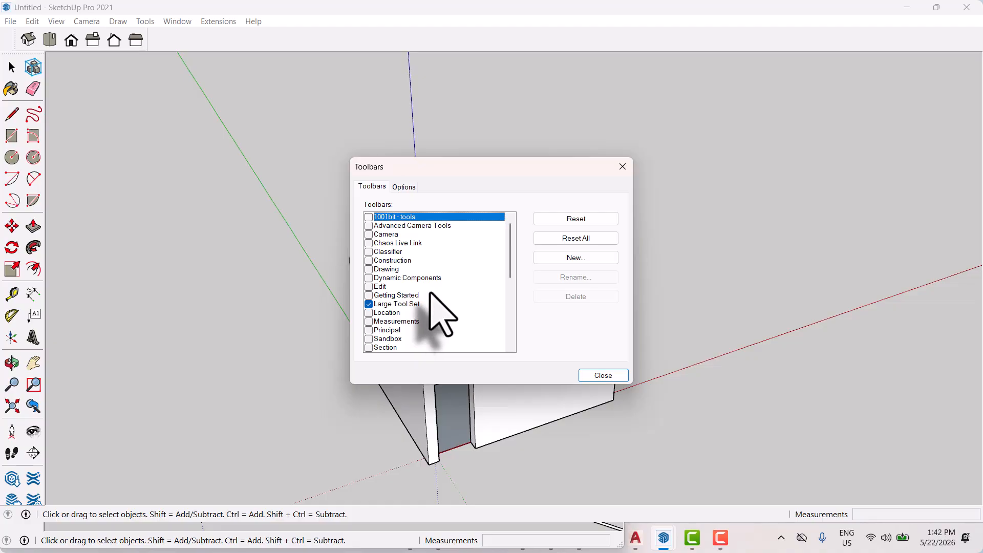
pyautogui.scroll(-4, 430, 314)
pyautogui.scroll(4, 425, 310)
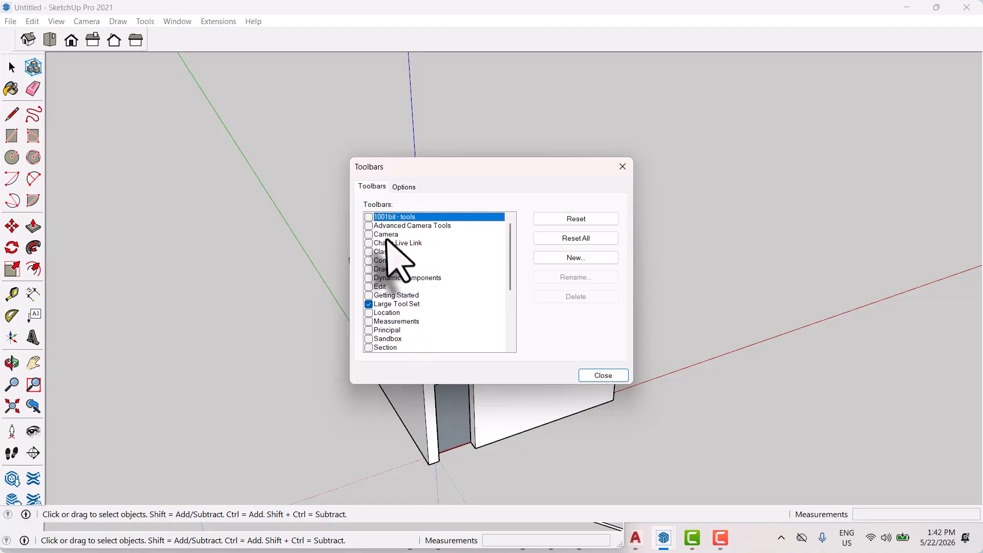
pyautogui.click(368, 217)
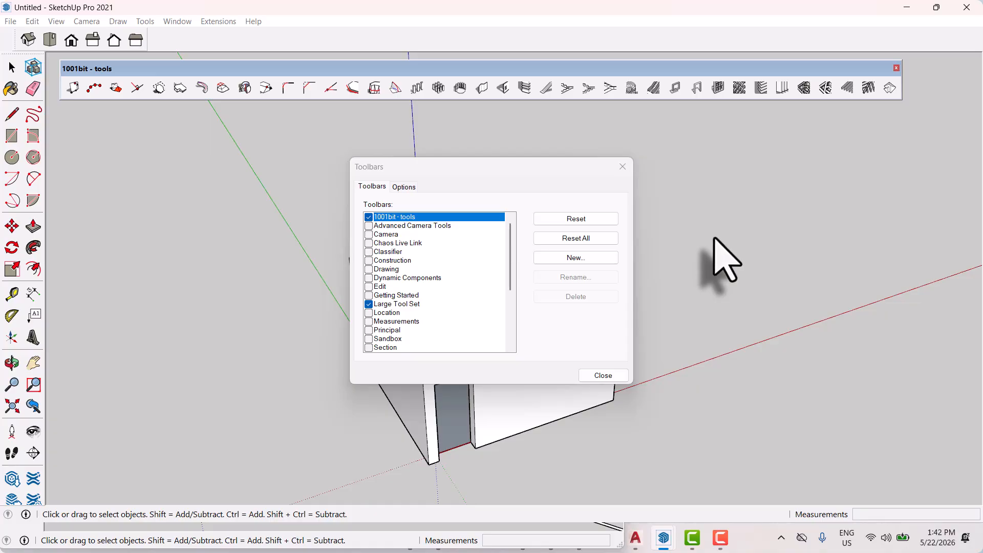
pyautogui.click(629, 173)
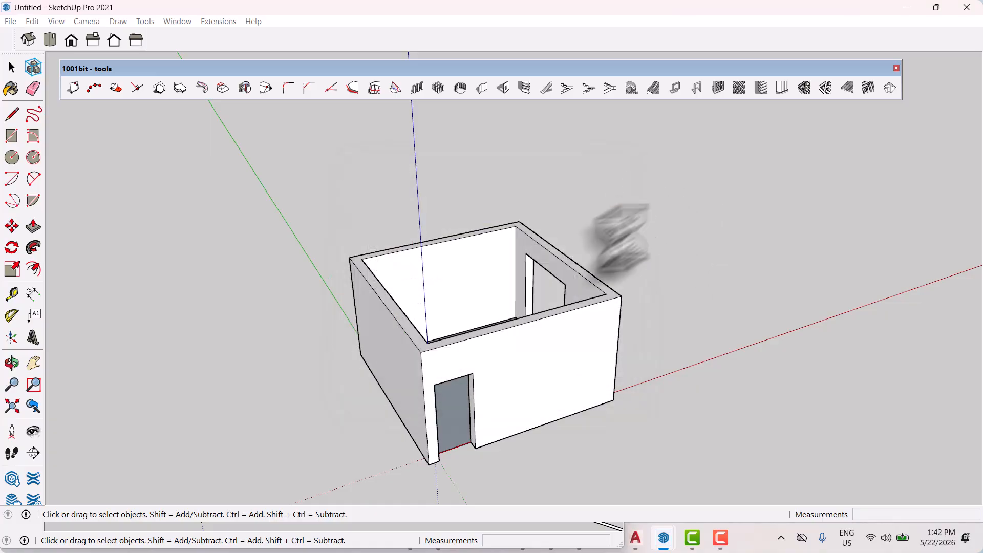
# Draw a rectangle between opposite corners of the window opening on the wall's outer face
pyautogui.moveTo(615, 220); pyautogui.dragTo(762, 401, button='middle')
pyautogui.scroll(3, 555, 330)
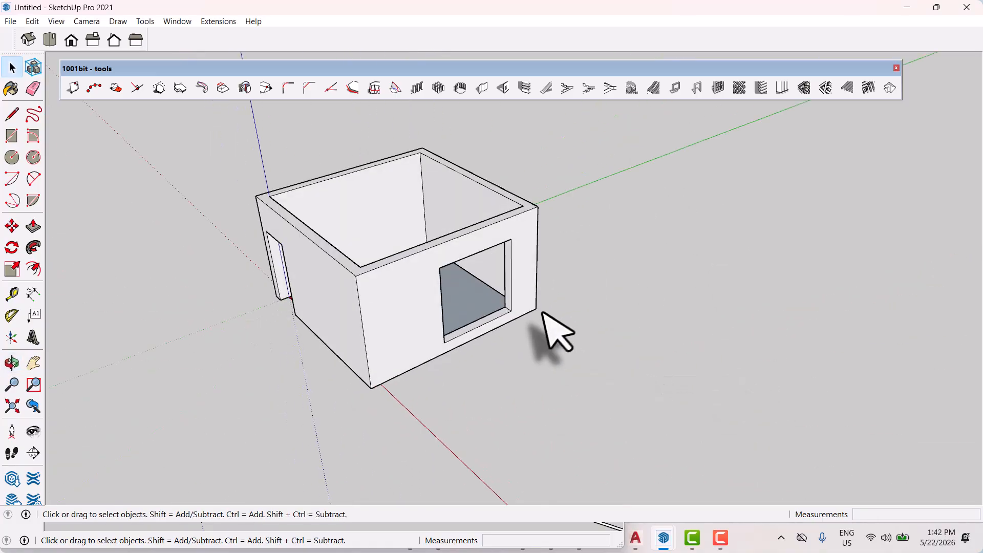
pyautogui.press('r')
pyautogui.scroll(3, 446, 267)
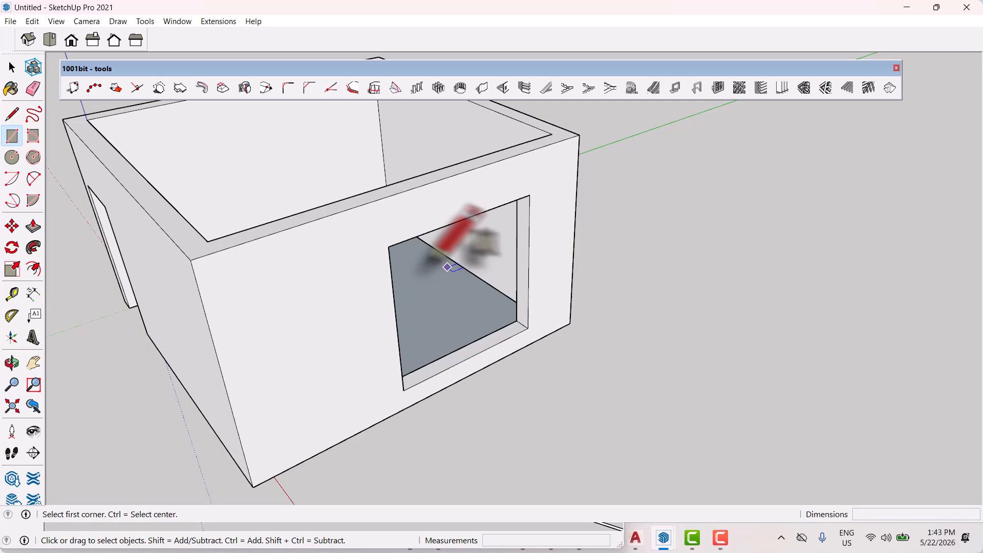
pyautogui.click(389, 247)
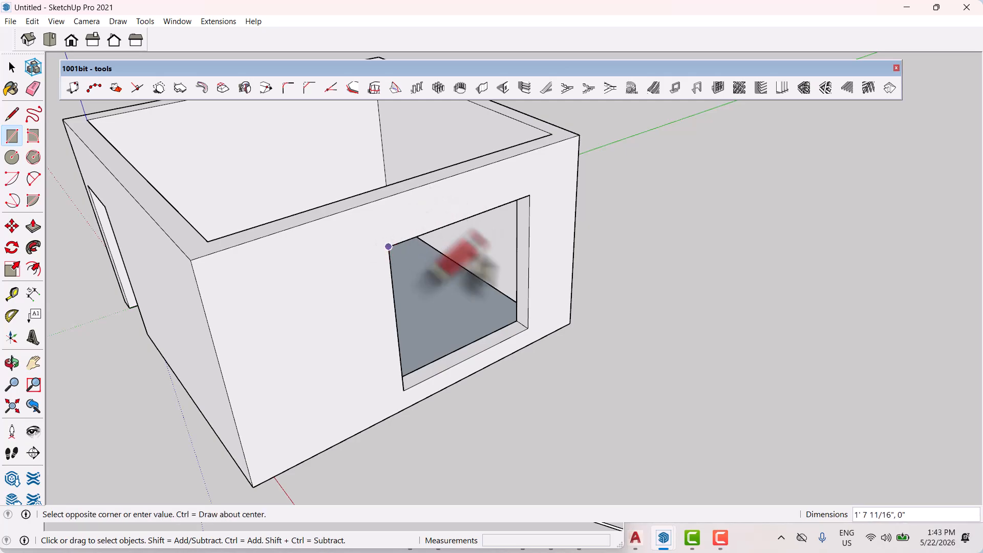
pyautogui.click(528, 328)
pyautogui.press('space')
# Create a rectangular window frame from the opening's face with the Panel Divider, using 2 rows, 2 columns and the back panel location
pyautogui.click(487, 285)
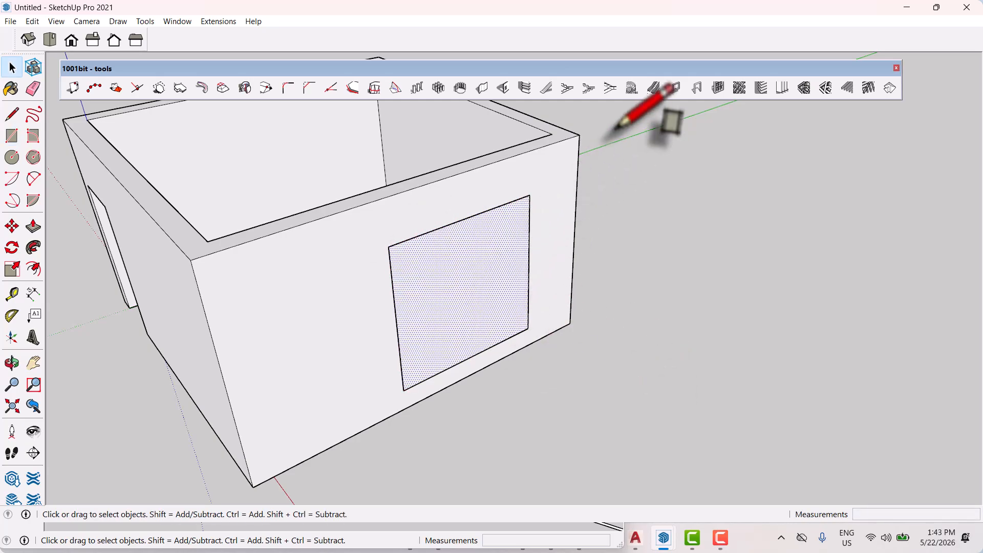
pyautogui.click(720, 88)
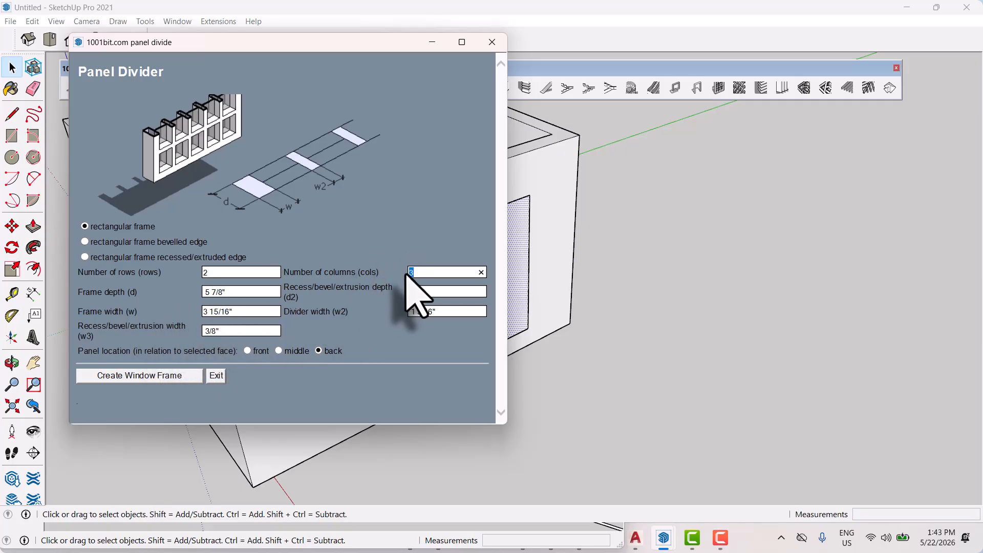
pyautogui.click(162, 377)
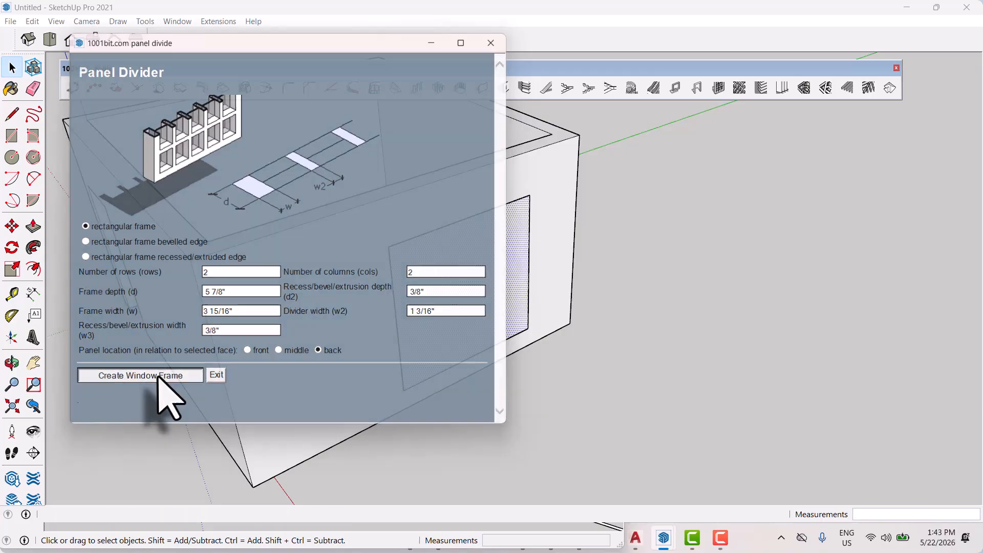
pyautogui.moveTo(471, 369); pyautogui.dragTo(445, 373, button='middle')
pyautogui.scroll(5, 461, 285)
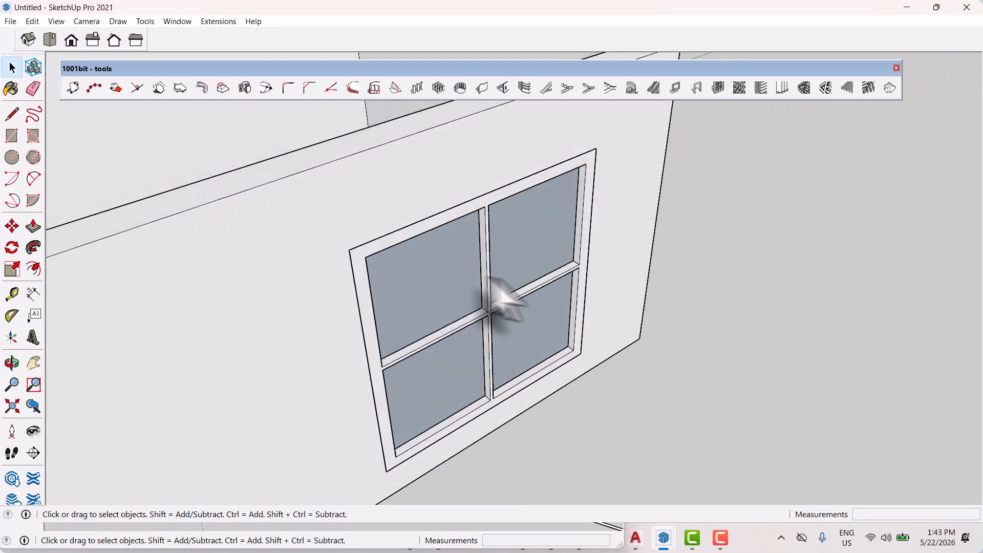
# Move the window frame by its inner bottom corner to the opening's inside corner, flush with the wall's inner face, and deselect it
pyautogui.scroll(-3, 489, 281)
pyautogui.moveTo(504, 302); pyautogui.dragTo(473, 286, button='middle')
pyautogui.scroll(5, 479, 302)
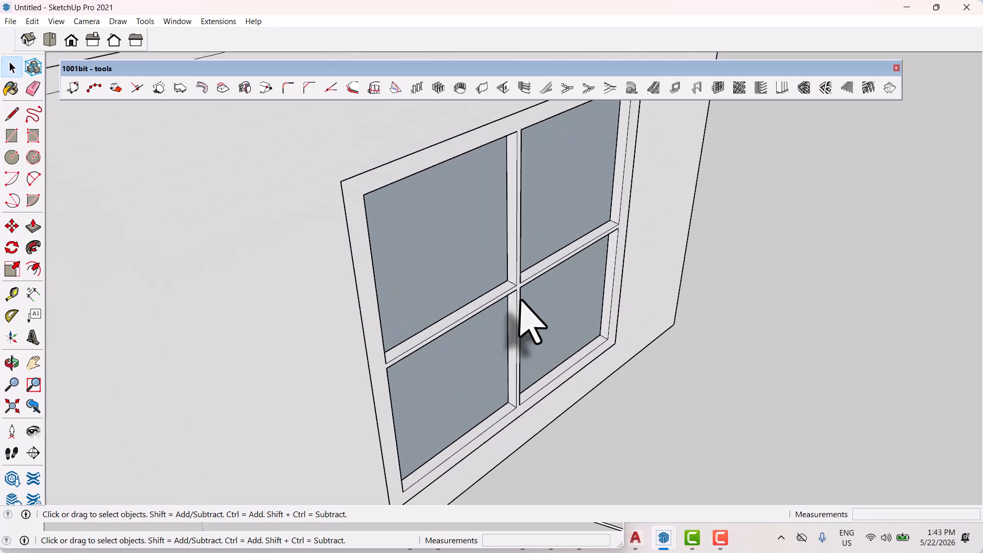
pyautogui.scroll(-4, 533, 307)
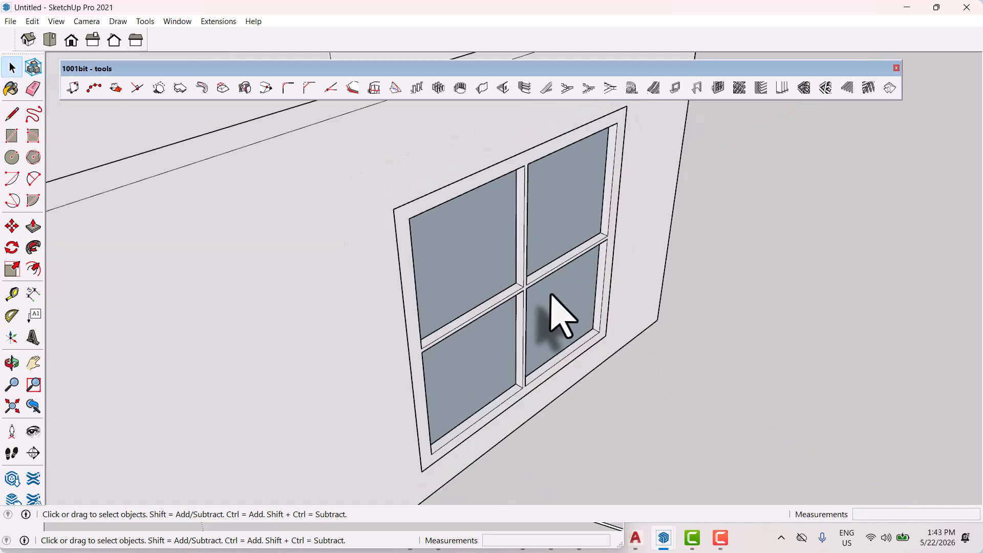
pyautogui.moveTo(519, 323); pyautogui.dragTo(586, 323, button='middle')
pyautogui.scroll(5, 511, 284)
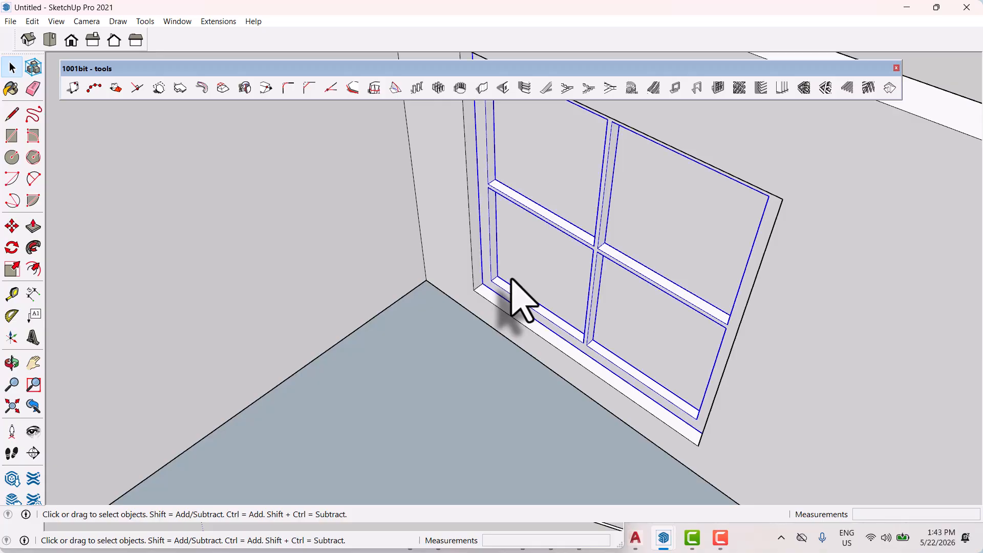
pyautogui.press('m')
pyautogui.scroll(3, 507, 294)
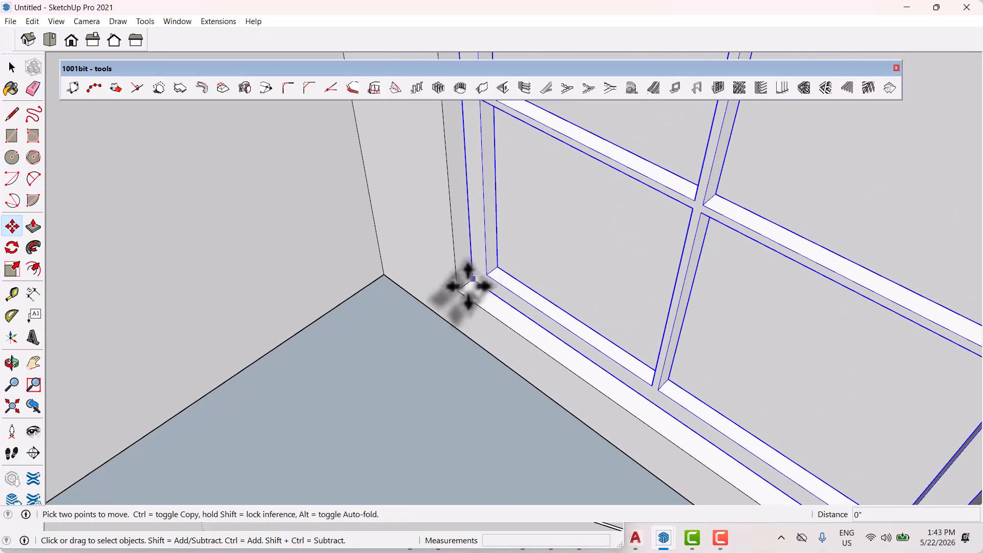
pyautogui.scroll(-8, 472, 279)
pyautogui.press('space')
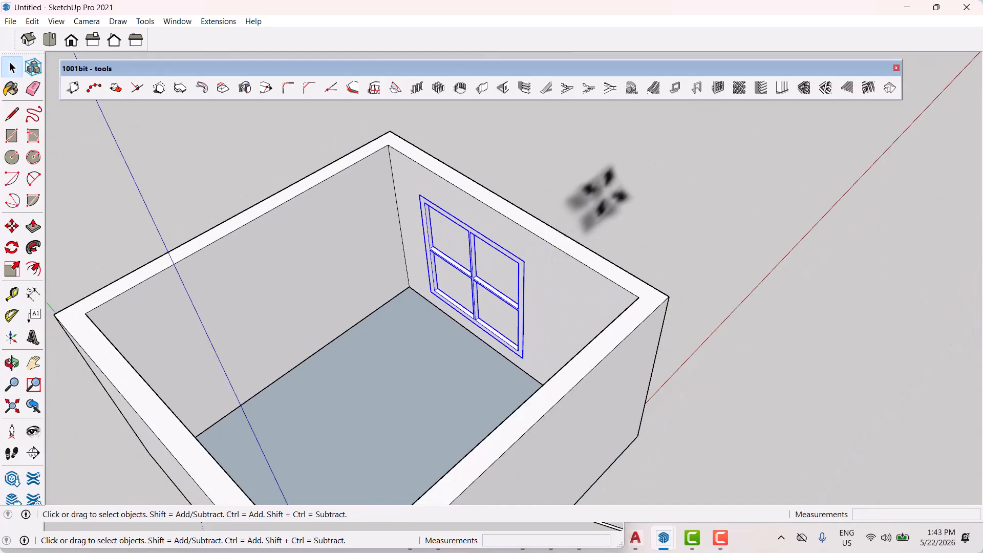
pyautogui.click(605, 192)
# Switch to the open fff.skp house model
pyautogui.moveTo(645, 276); pyautogui.dragTo(517, 294, button='middle')
pyautogui.scroll(-2, 645, 294)
pyautogui.moveTo(650, 296); pyautogui.dragTo(569, 298, button='middle')
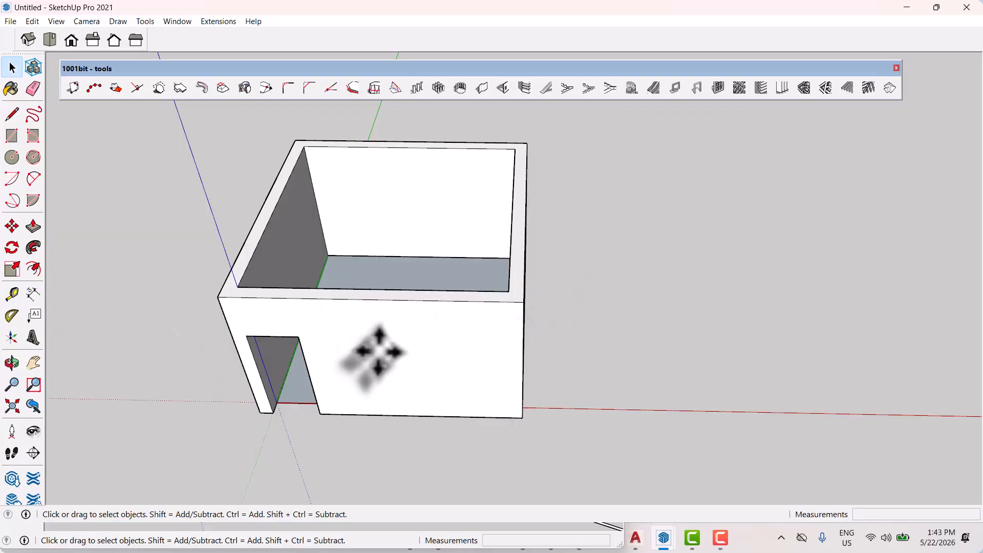
pyautogui.moveTo(379, 352); pyautogui.dragTo(344, 340, button='middle')
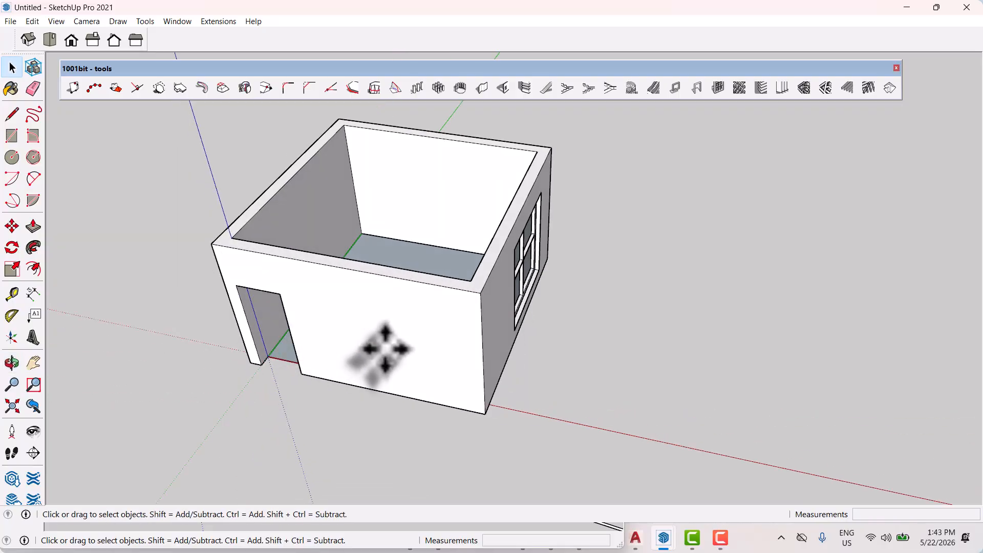
pyautogui.moveTo(638, 534)
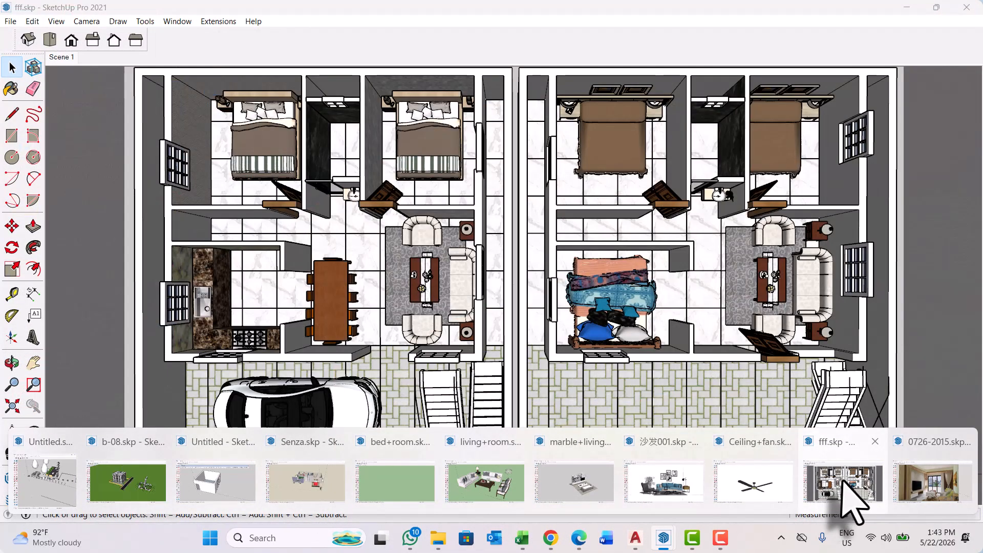
pyautogui.click(843, 481)
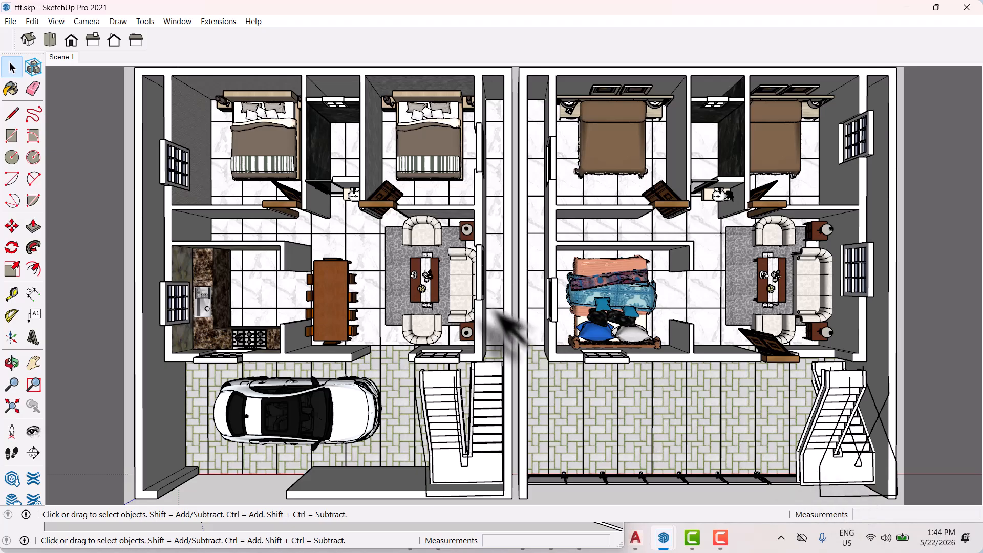
# Select and copy the panelled wooden door with its frame at the bedroom entrance beside the washbasin
pyautogui.scroll(-3, 477, 296)
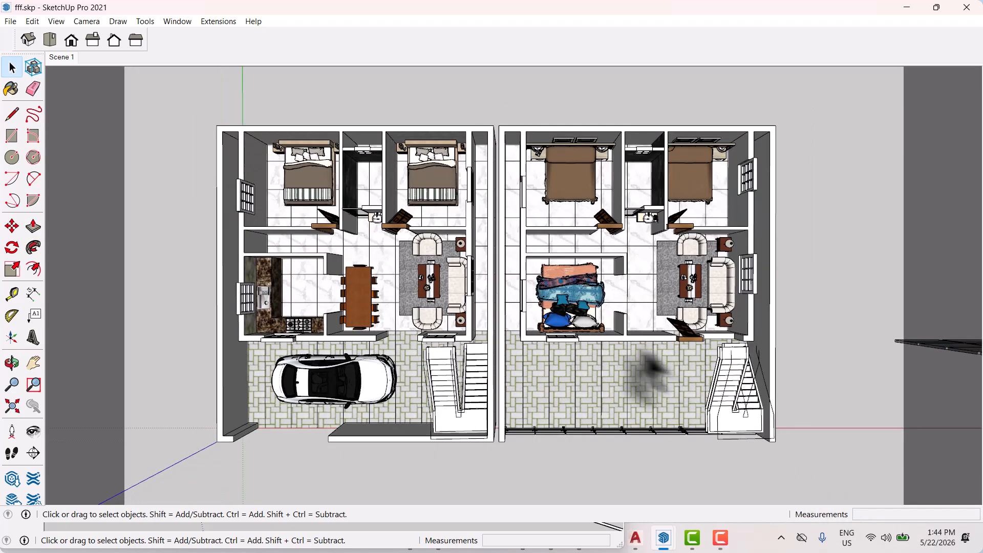
pyautogui.scroll(-1, 479, 271)
pyautogui.moveTo(450, 261); pyautogui.dragTo(366, 123, button='middle')
pyautogui.scroll(7, 330, 224)
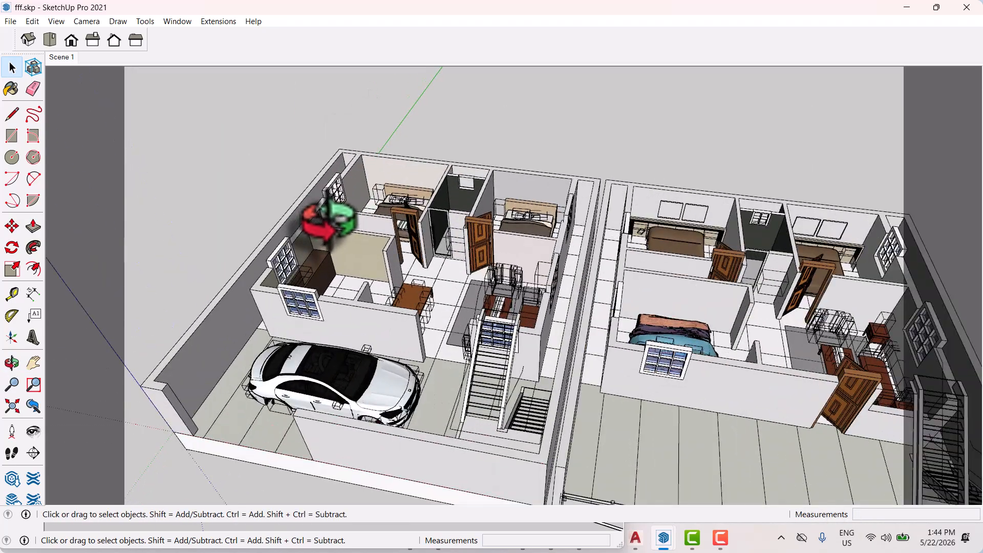
pyautogui.scroll(6, 514, 231)
pyautogui.moveTo(636, 288); pyautogui.dragTo(581, 256, button='middle')
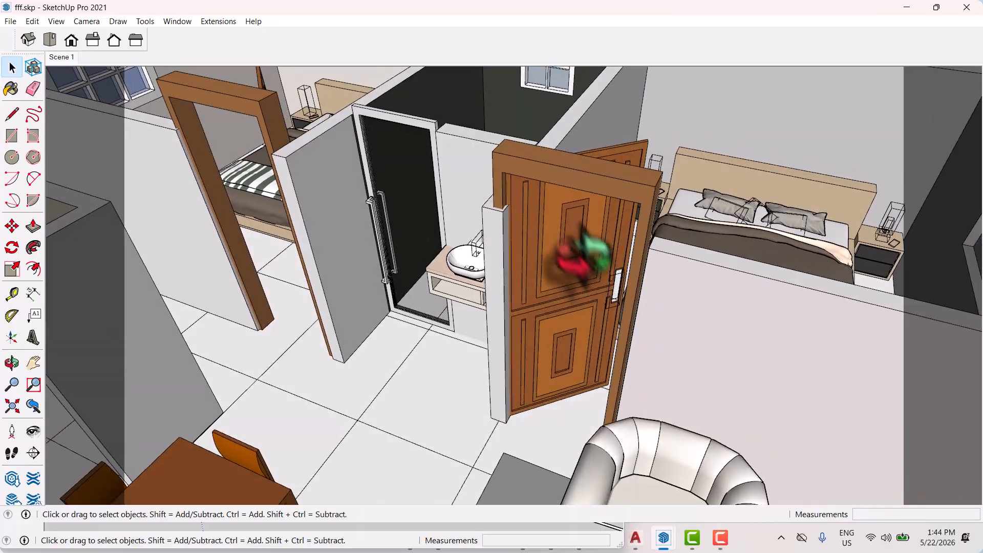
pyautogui.click(575, 241)
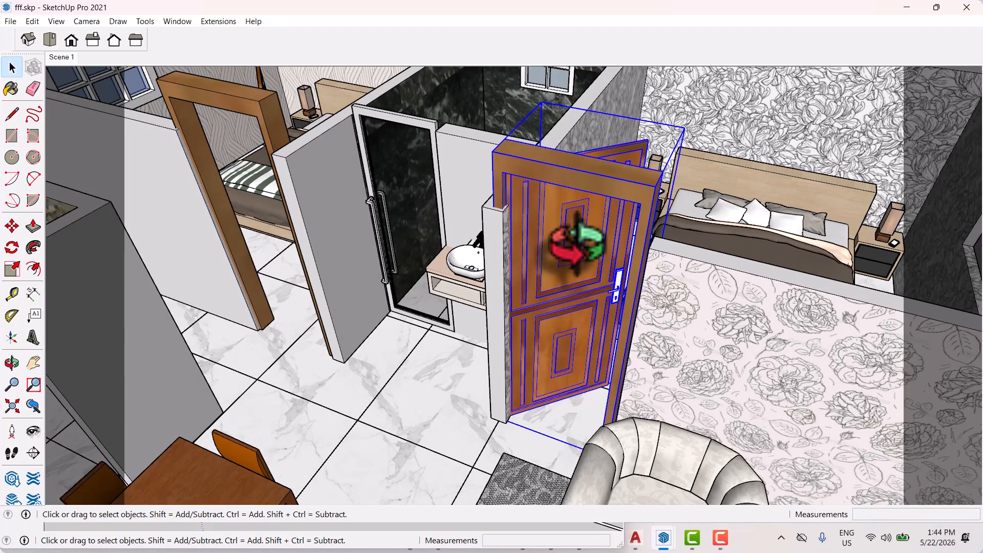
# Return to the untitled room model and paste the door at the bottom corner of the door opening nearest the origin
pyautogui.click(663, 542)
pyautogui.click(200, 505)
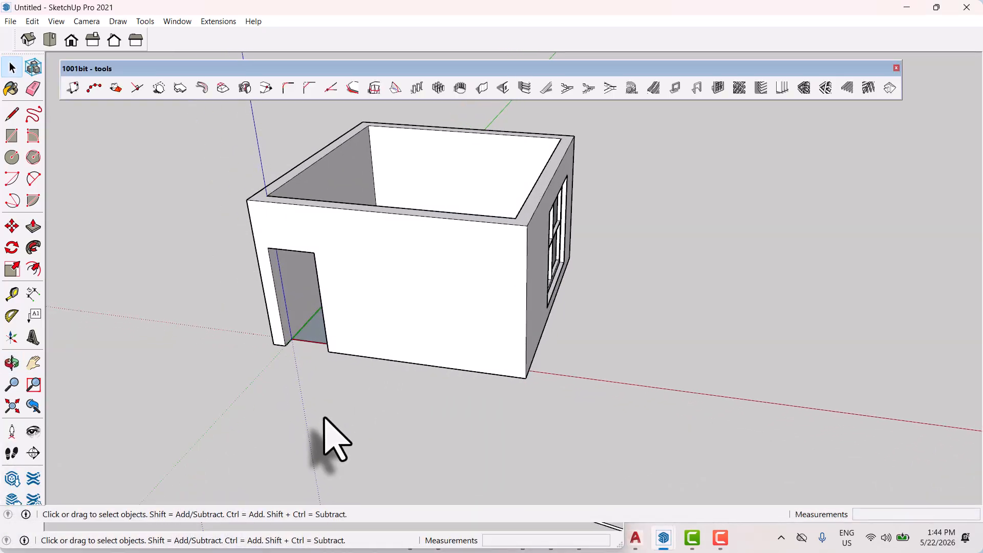
pyautogui.hotkey('ctrl', 'v')
pyautogui.scroll(5, 292, 351)
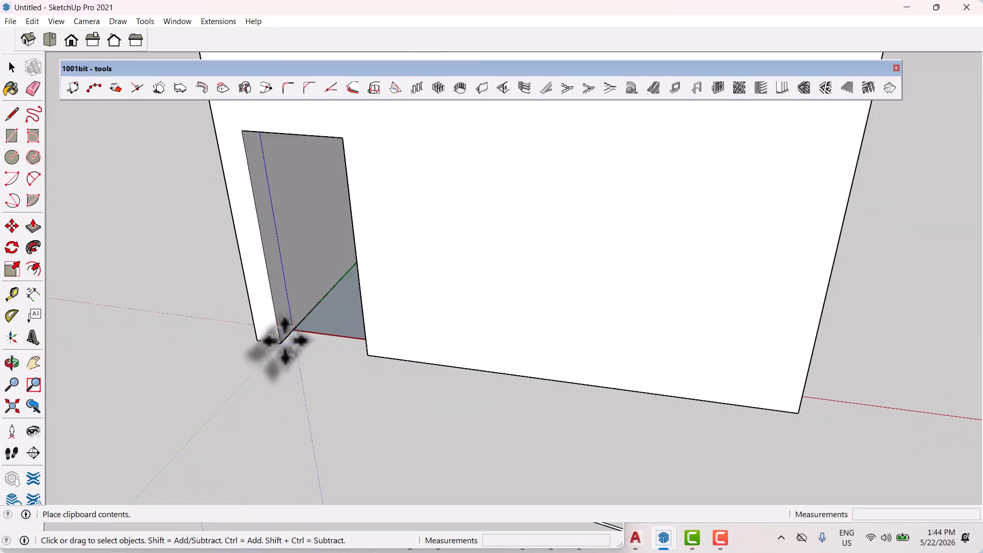
pyautogui.click(281, 341)
pyautogui.scroll(-3, 322, 368)
pyautogui.moveTo(333, 382); pyautogui.dragTo(324, 456, button='middle')
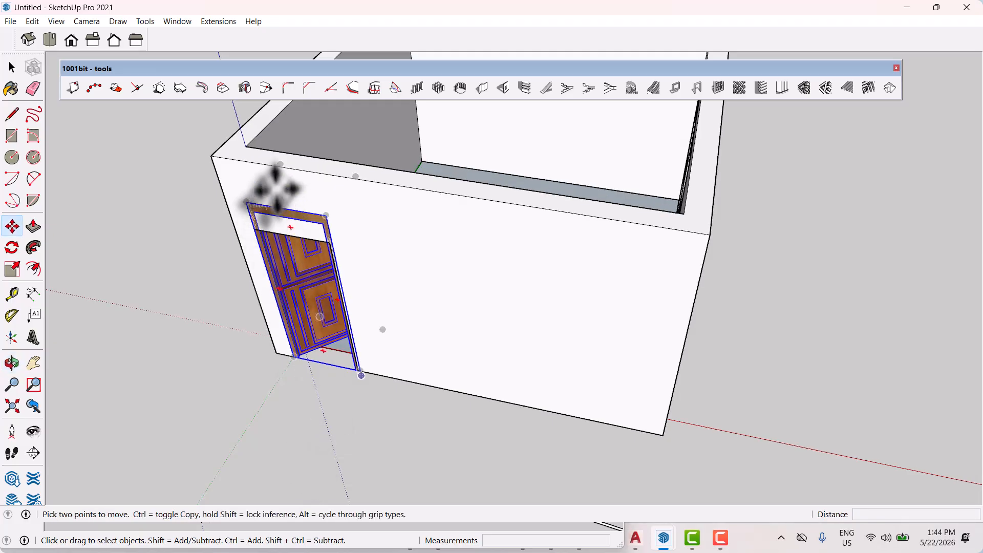
pyautogui.scroll(1, 279, 190)
pyautogui.press('s')
pyautogui.scroll(1, 290, 210)
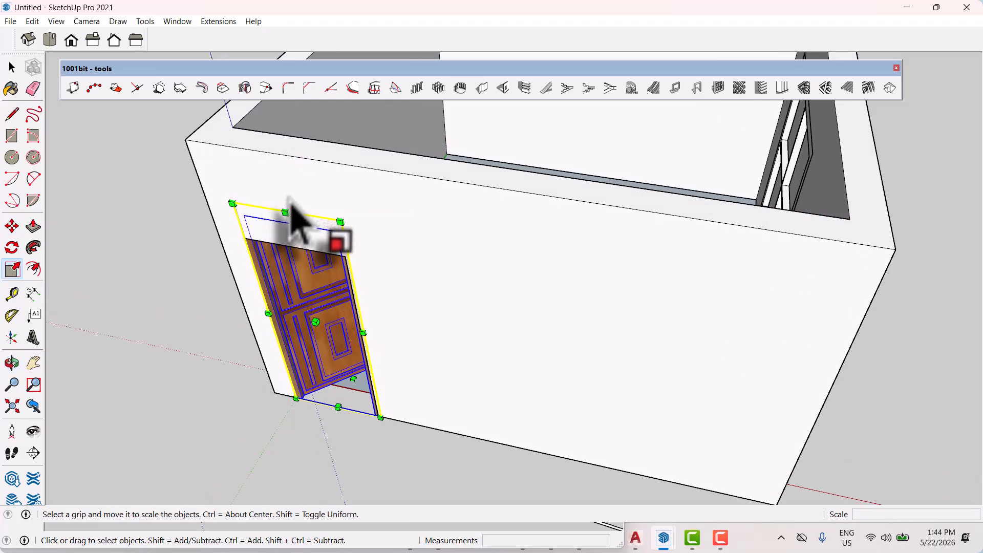
pyautogui.moveTo(291, 210); pyautogui.dragTo(417, 412, button='middle')
pyautogui.press('space')
# Place a horizontal guide from the front wall's base edge at the height of the door opening's top
pyautogui.scroll(-3, 299, 225)
pyautogui.press('t')
pyautogui.scroll(2, 461, 413)
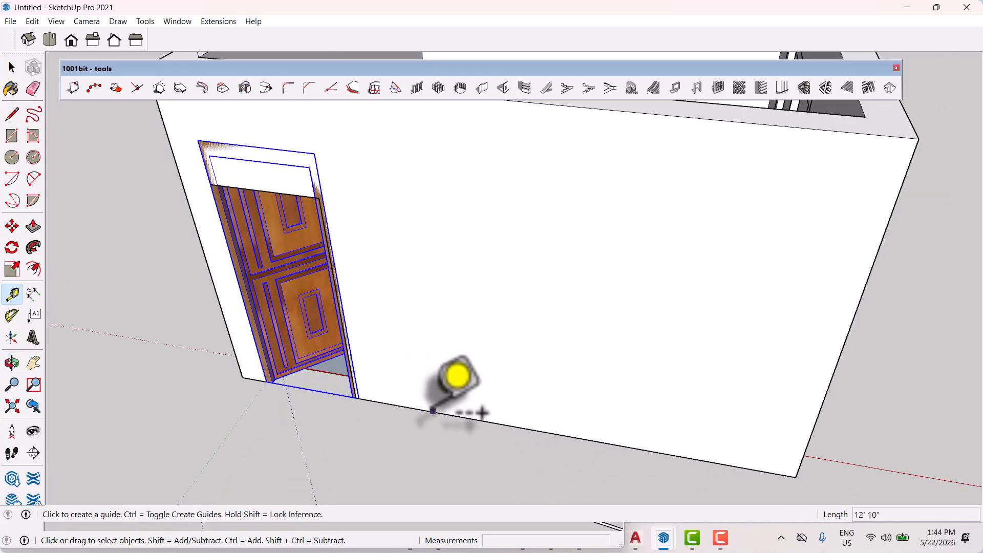
pyautogui.click(443, 412)
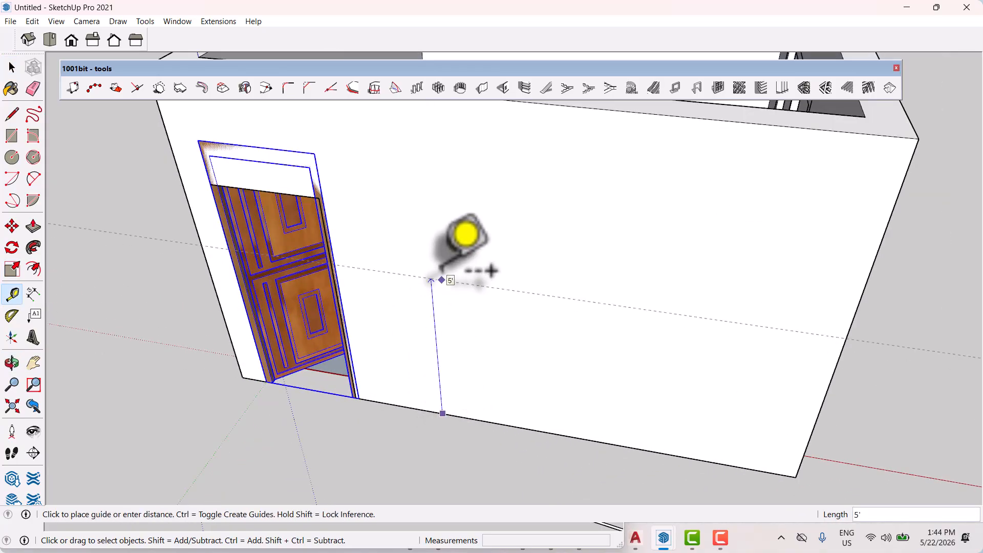
pyautogui.click(318, 197)
# Hide the wall group so the door can be reached
pyautogui.press('space')
pyautogui.scroll(-4, 353, 320)
pyautogui.click(409, 246)
pyautogui.rightClick(408, 244)
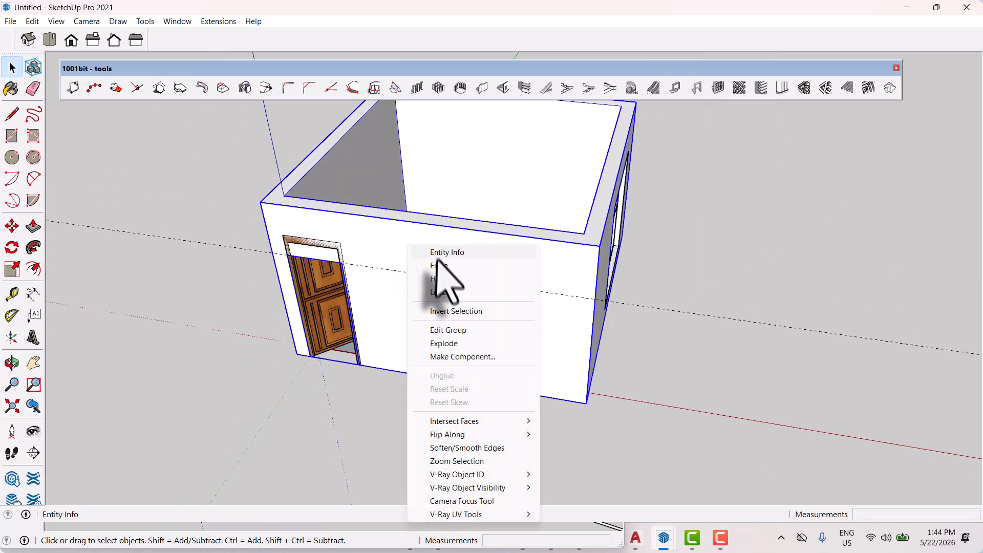
pyautogui.click(440, 279)
# Scale the door vertically about its base, lowering its top to the horizontal guide
pyautogui.click(336, 238)
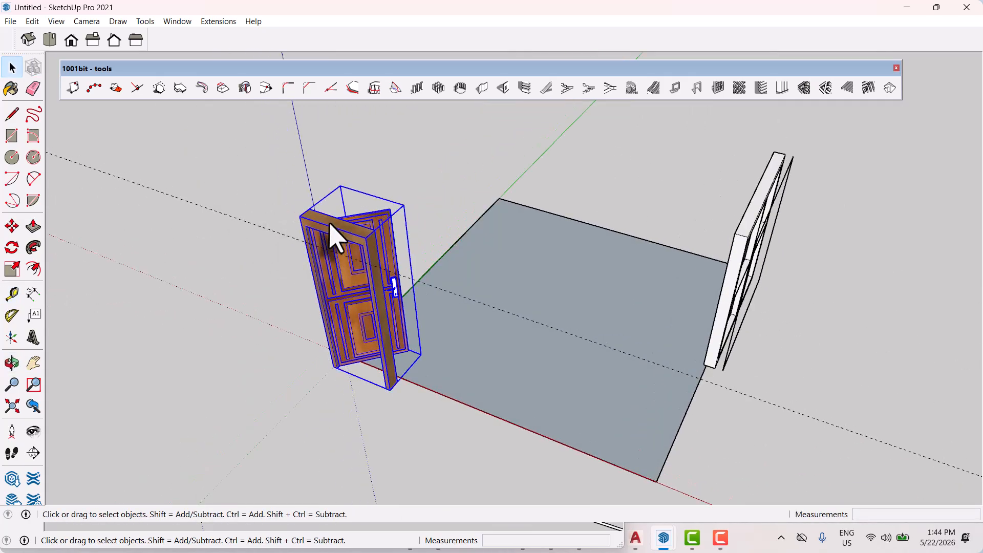
pyautogui.press('s')
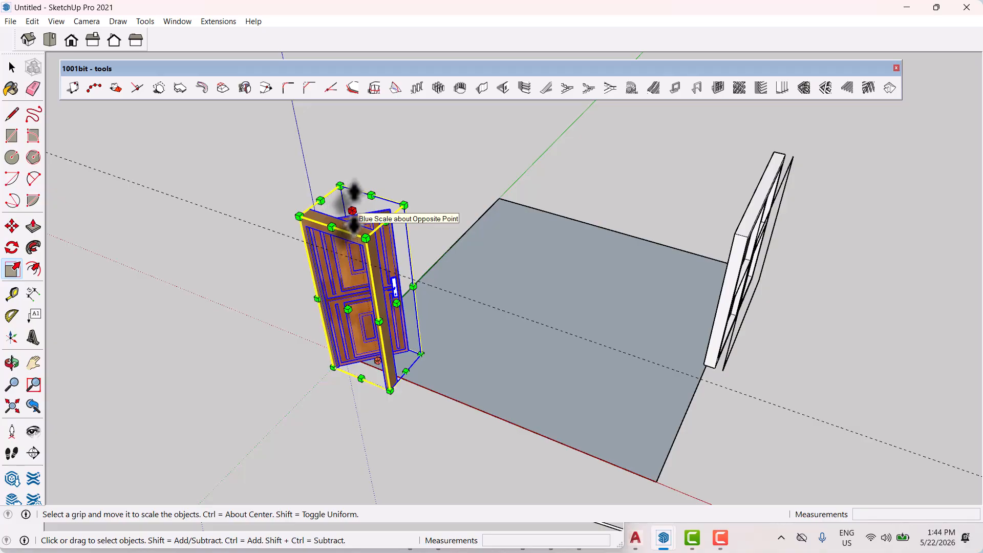
pyautogui.moveTo(353, 210); pyautogui.dragTo(432, 281)
pyautogui.press('space')
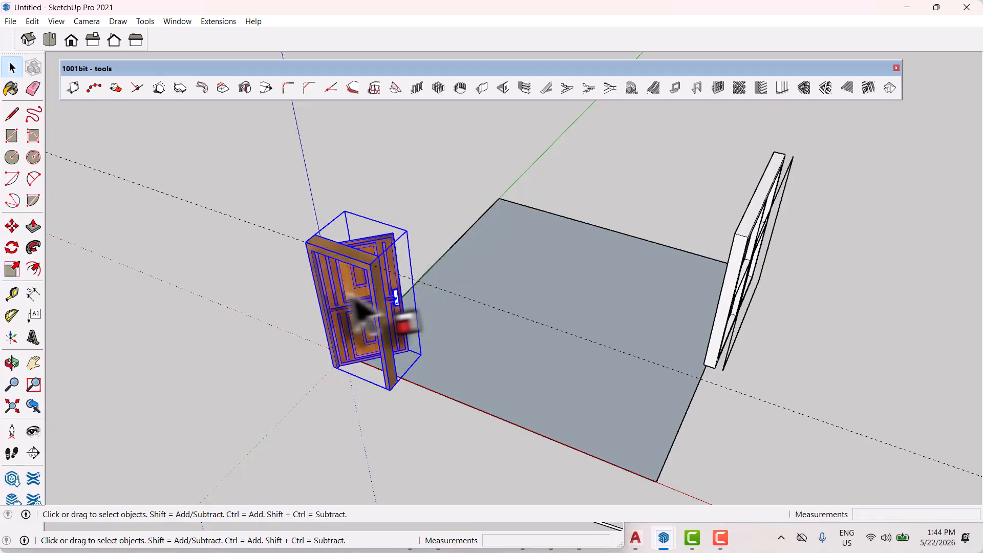
# Deselect the door and delete the horizontal guide marking the opening's top
pyautogui.click(413, 465)
pyautogui.moveTo(413, 465); pyautogui.dragTo(428, 460, button='middle')
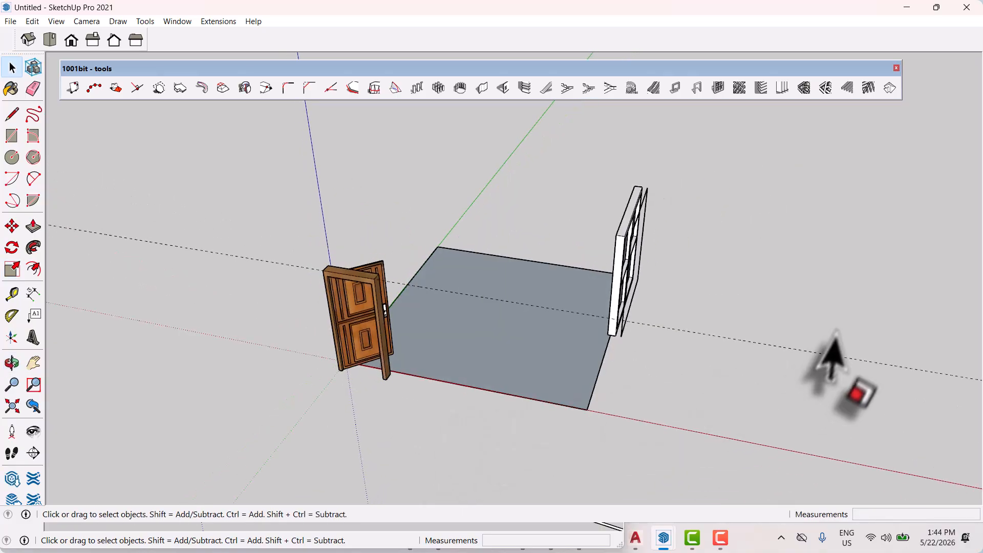
pyautogui.moveTo(828, 323); pyautogui.dragTo(757, 378)
pyautogui.moveTo(758, 381); pyautogui.dragTo(604, 314, button='middle')
# Switch to the 沙发001.skp and marble+living+room.skp models and examine their furniture
pyautogui.moveTo(664, 538)
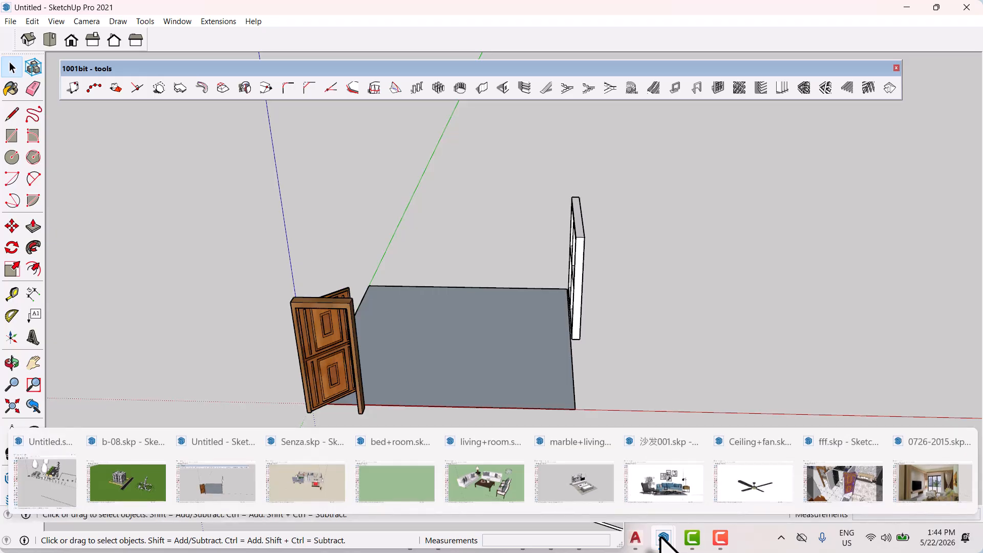
pyautogui.click(665, 482)
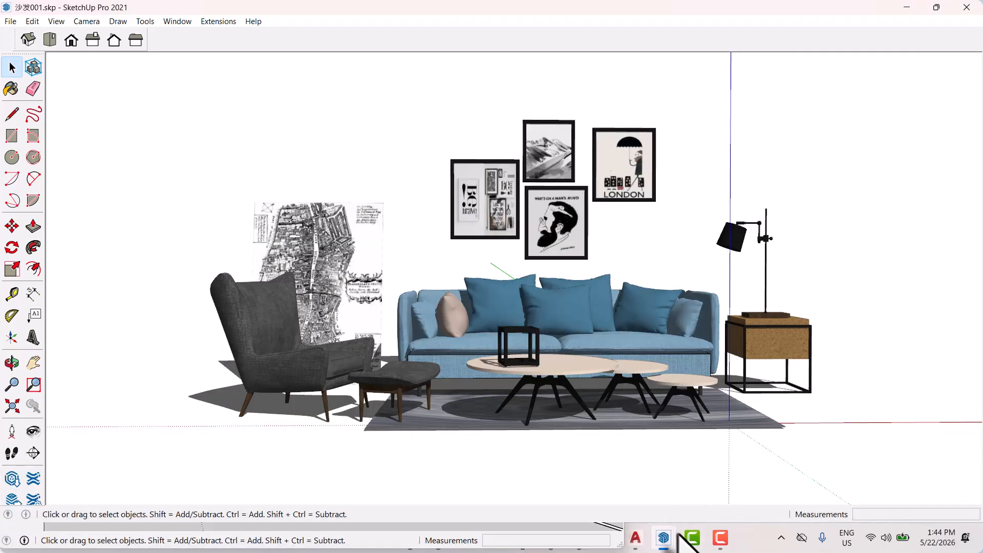
pyautogui.moveTo(663, 536)
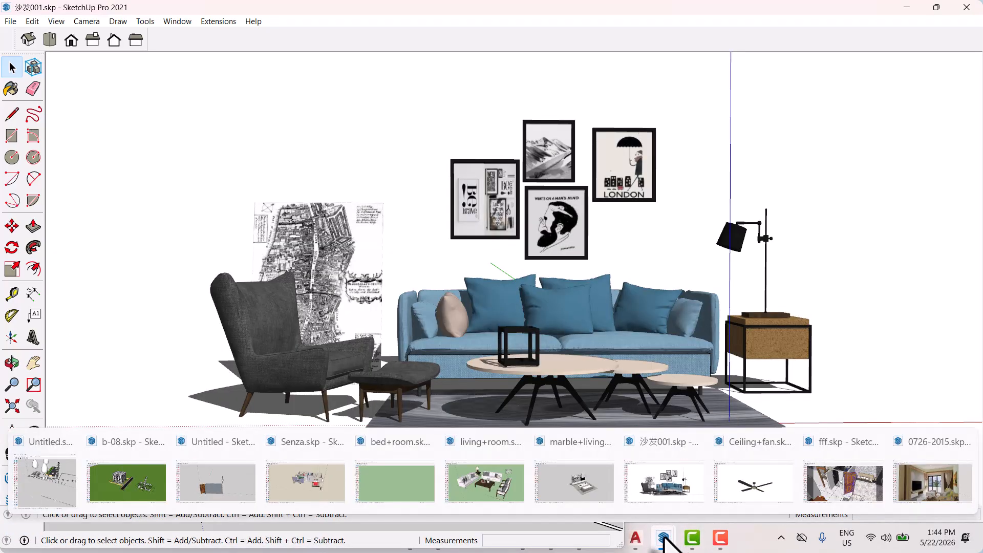
pyautogui.click(588, 493)
pyautogui.moveTo(592, 401)
pyautogui.mouseDown(button='middle')
pyautogui.moveTo(575, 373)
pyautogui.moveTo(445, 392)
pyautogui.moveTo(480, 392)
pyautogui.mouseUp(button='middle')
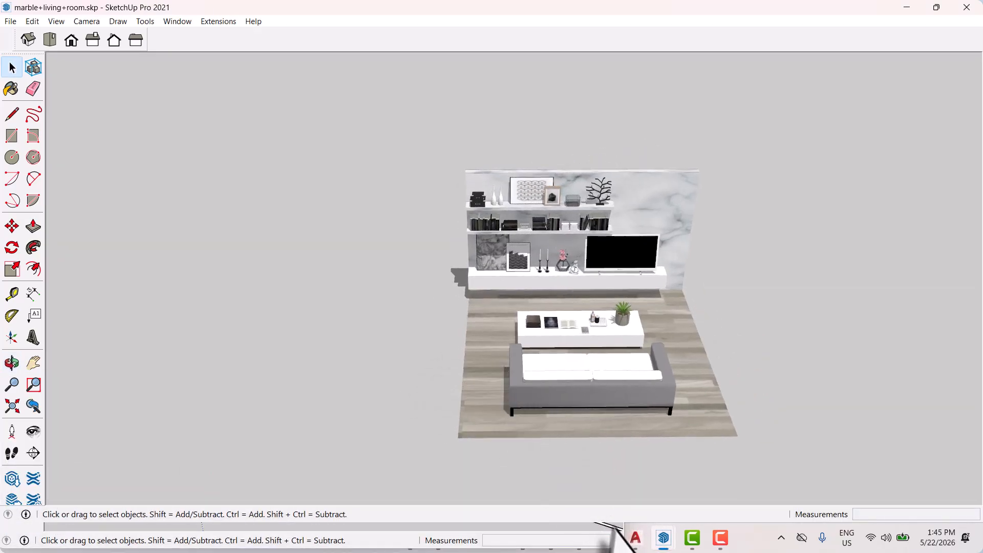
pyautogui.moveTo(563, 352); pyautogui.dragTo(528, 278, button='middle')
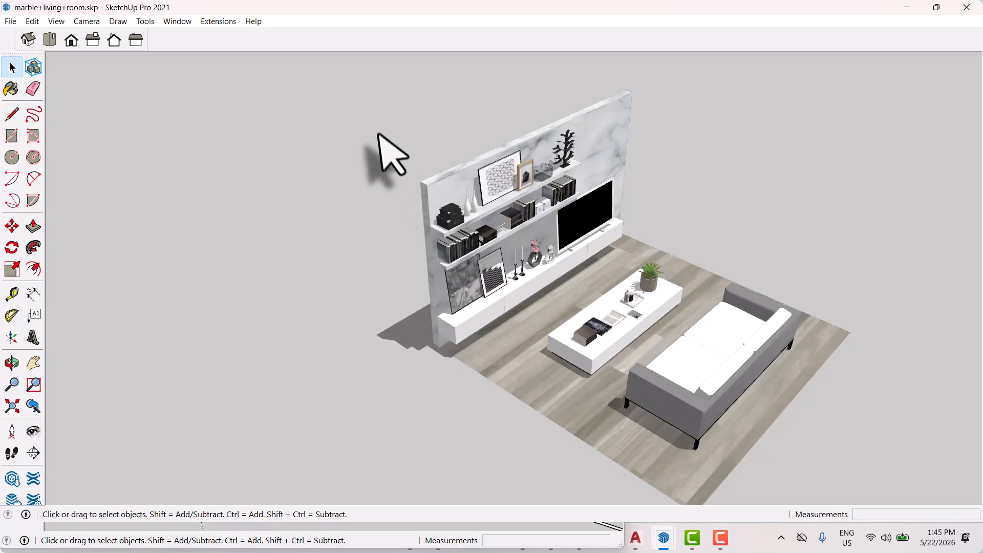
pyautogui.moveTo(364, 245); pyautogui.dragTo(433, 245, button='middle')
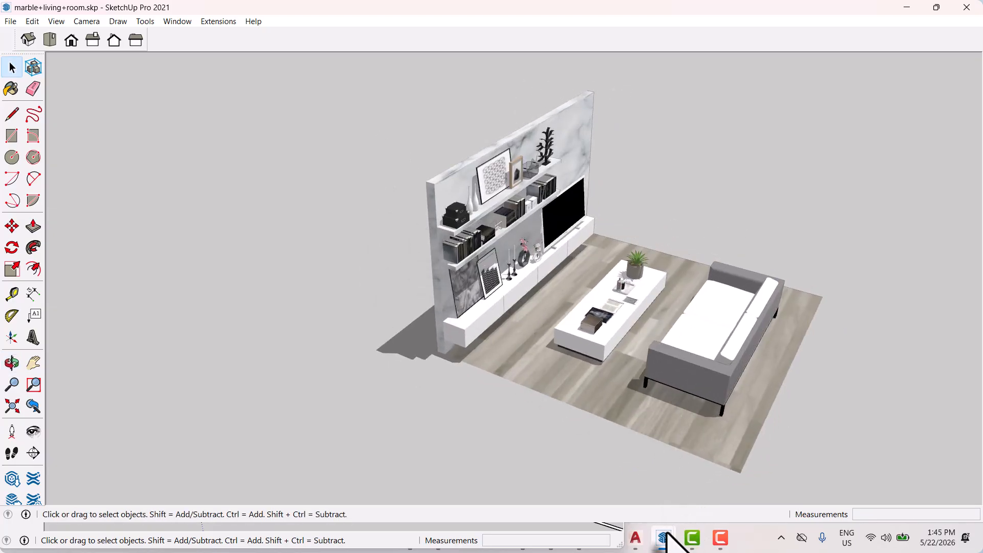
# Switch to the fff.skp house model and copy the double bed with its nightstands and lamps from the bedroom beside the wooden door
pyautogui.moveTo(666, 533)
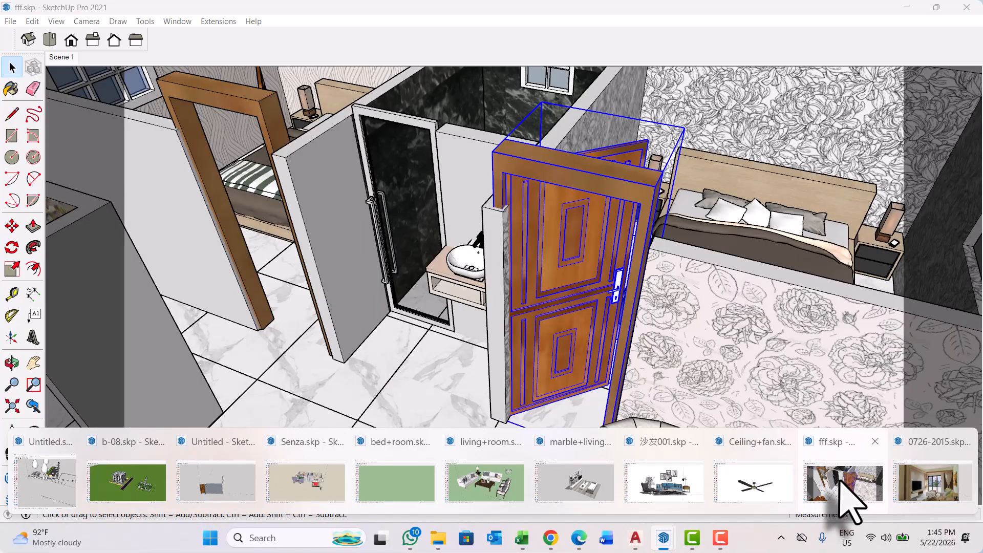
pyautogui.click(840, 480)
pyautogui.scroll(-5, 571, 341)
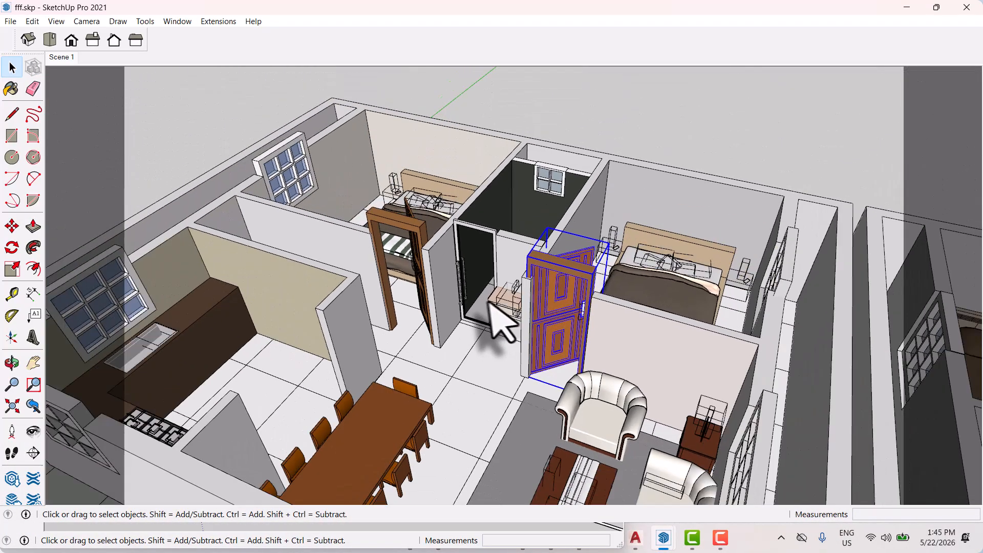
pyautogui.moveTo(490, 301); pyautogui.dragTo(635, 358, button='middle')
pyautogui.click(711, 160)
pyautogui.moveTo(687, 291); pyautogui.dragTo(769, 295, button='middle')
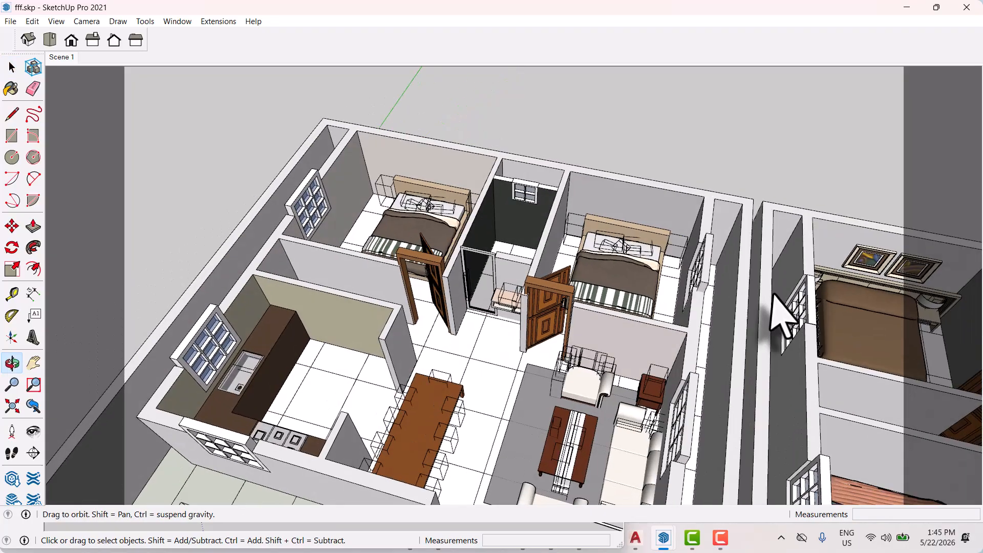
pyautogui.scroll(3, 669, 275)
pyautogui.scroll(3, 574, 245)
pyautogui.click(567, 285)
pyautogui.moveTo(566, 285); pyautogui.dragTo(589, 251, button='middle')
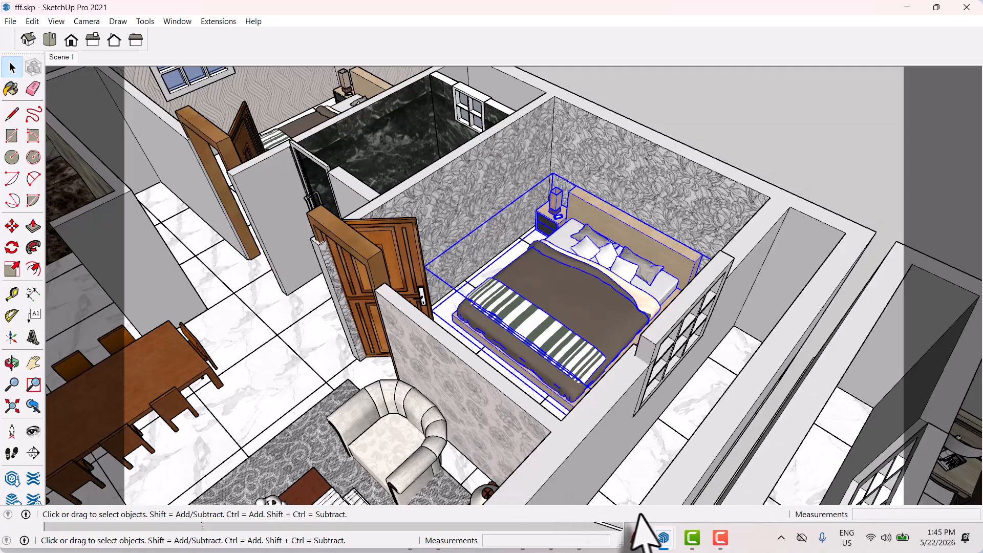
# Return to the untitled room model and paste the bed set on the floor
pyautogui.moveTo(660, 541)
pyautogui.click(220, 499)
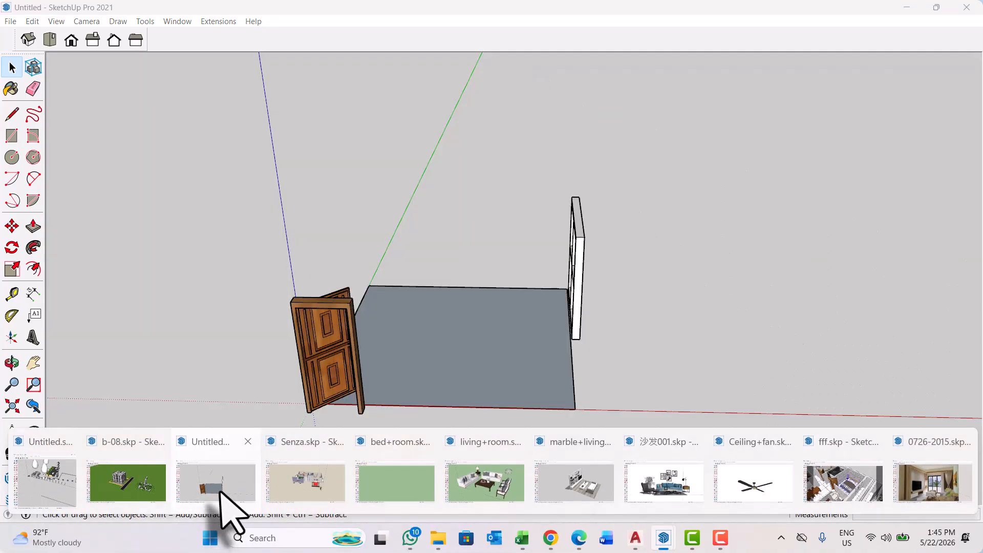
pyautogui.moveTo(497, 373); pyautogui.dragTo(428, 324, button='middle')
pyautogui.scroll(3, 429, 324)
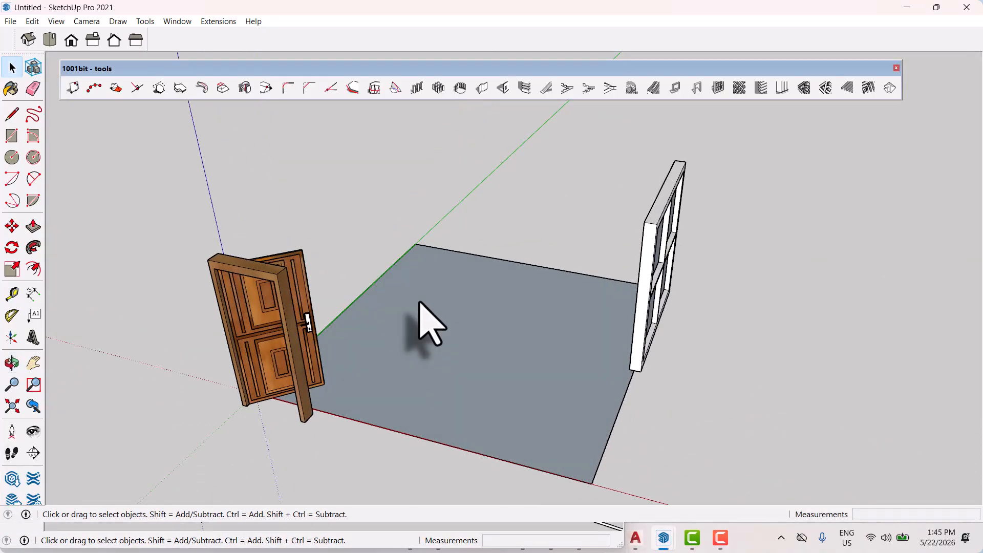
pyautogui.hotkey('ctrl', 'v')
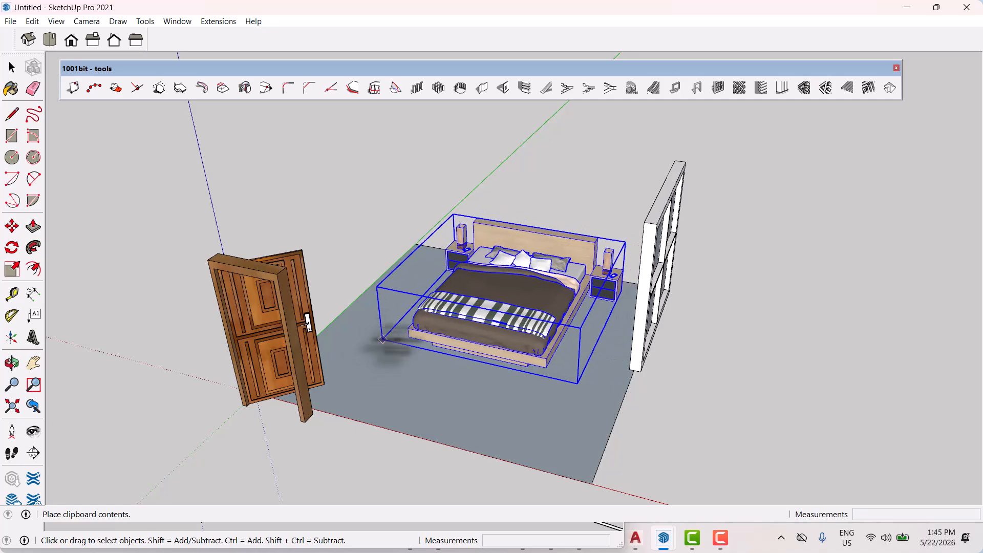
pyautogui.moveTo(387, 361)
pyautogui.mouseDown(button='middle')
pyautogui.moveTo(389, 353)
pyautogui.moveTo(240, 307)
pyautogui.mouseUp(button='middle')
pyautogui.moveTo(456, 301); pyautogui.dragTo(263, 277, button='middle')
pyautogui.moveTo(550, 420); pyautogui.dragTo(522, 402, button='middle')
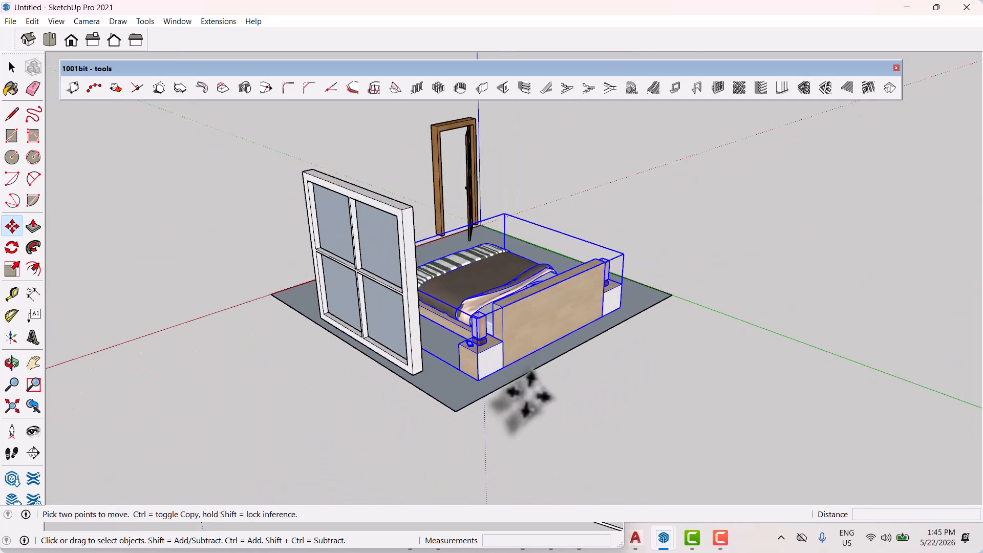
# Move the bed set so the bottom of its headboard sits on the floor's back edge
pyautogui.scroll(3, 506, 369)
pyautogui.click(496, 358)
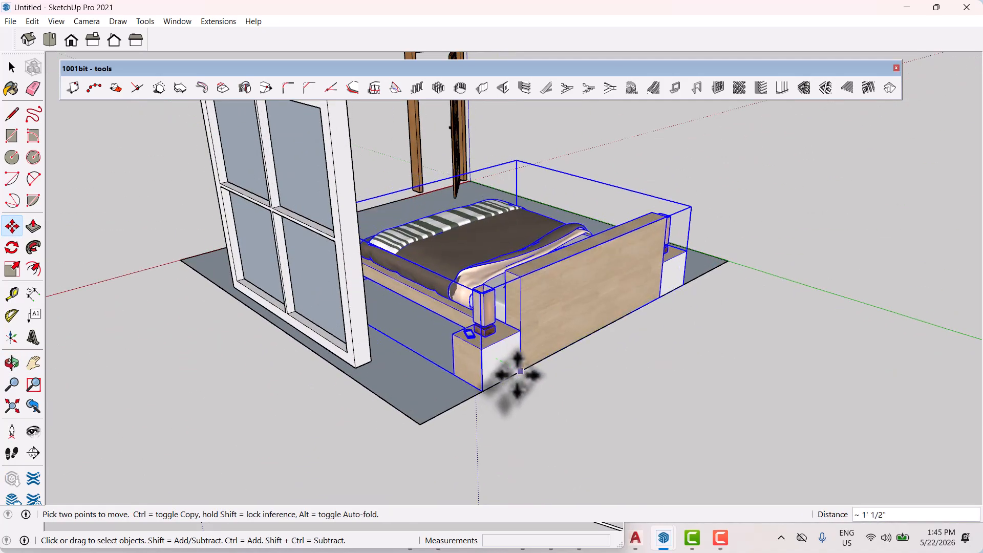
pyautogui.click(520, 371)
pyautogui.scroll(-2, 538, 370)
pyautogui.moveTo(631, 357); pyautogui.dragTo(420, 372, button='middle')
pyautogui.moveTo(518, 384); pyautogui.dragTo(445, 401, button='middle')
pyautogui.press('space')
# Move the bed set by its headboard's bottom midpoint to the midpoint of the floor's back edge
pyautogui.moveTo(534, 421); pyautogui.dragTo(472, 418, button='middle')
pyautogui.scroll(3, 347, 347)
pyautogui.moveTo(346, 346); pyautogui.dragTo(483, 373, button='middle')
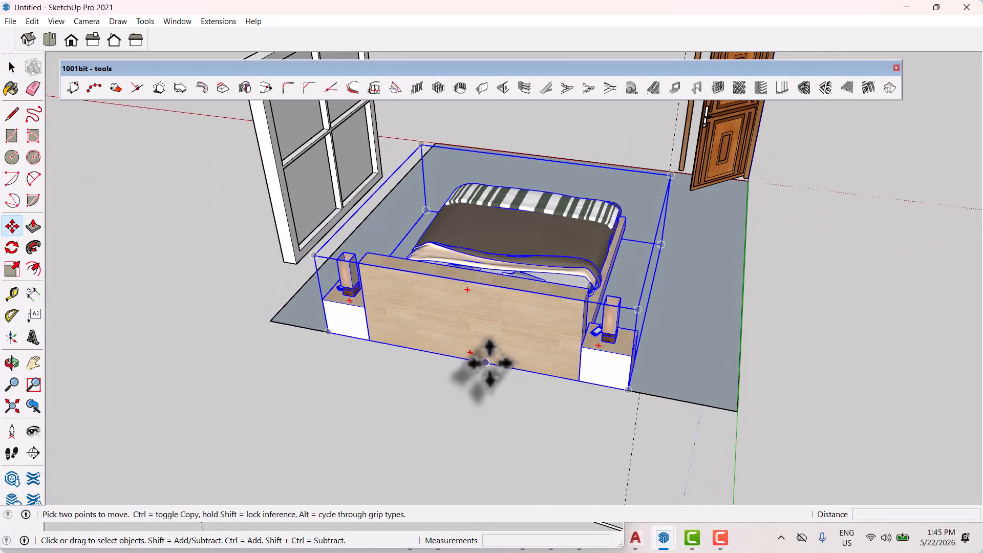
pyautogui.click(486, 362)
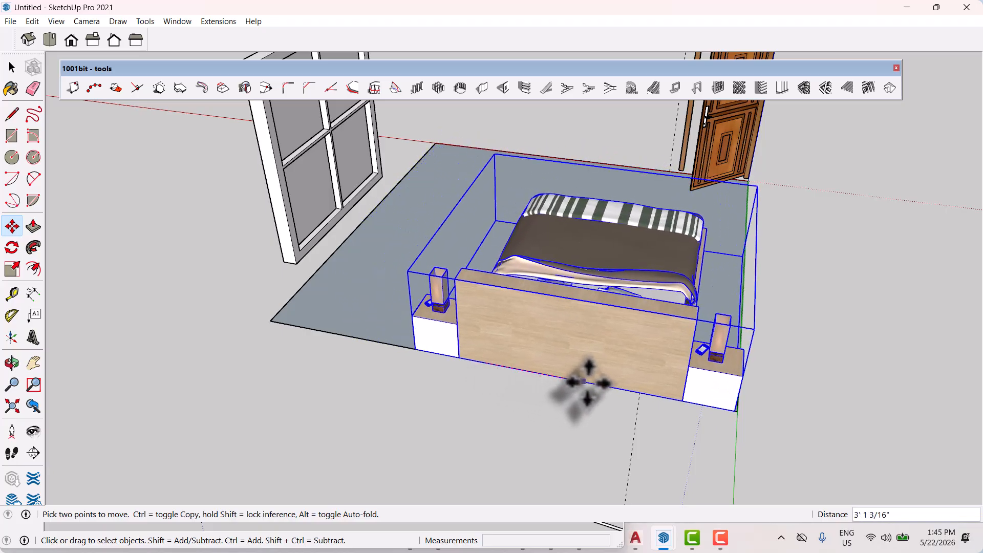
pyautogui.scroll(-5, 435, 366)
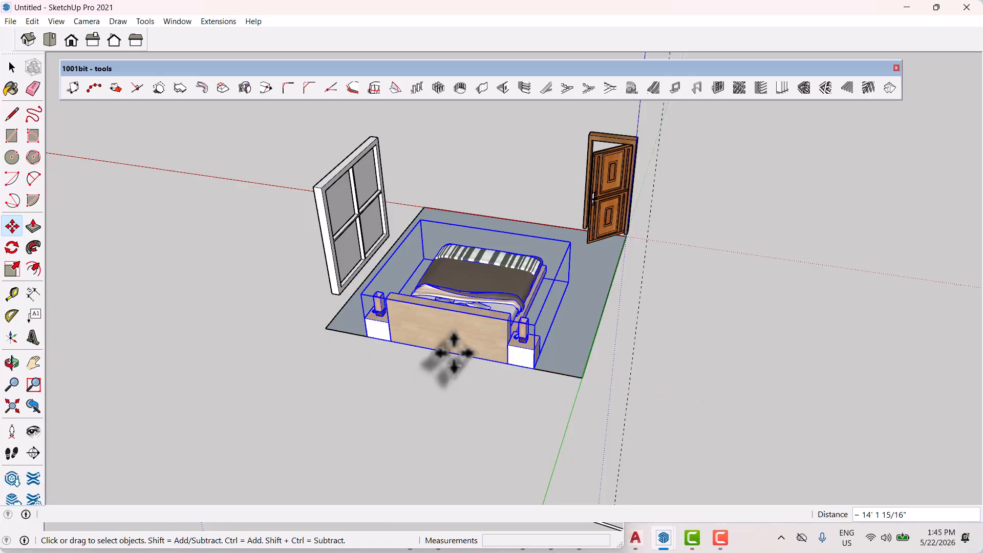
pyautogui.moveTo(486, 414); pyautogui.dragTo(599, 410, button='middle')
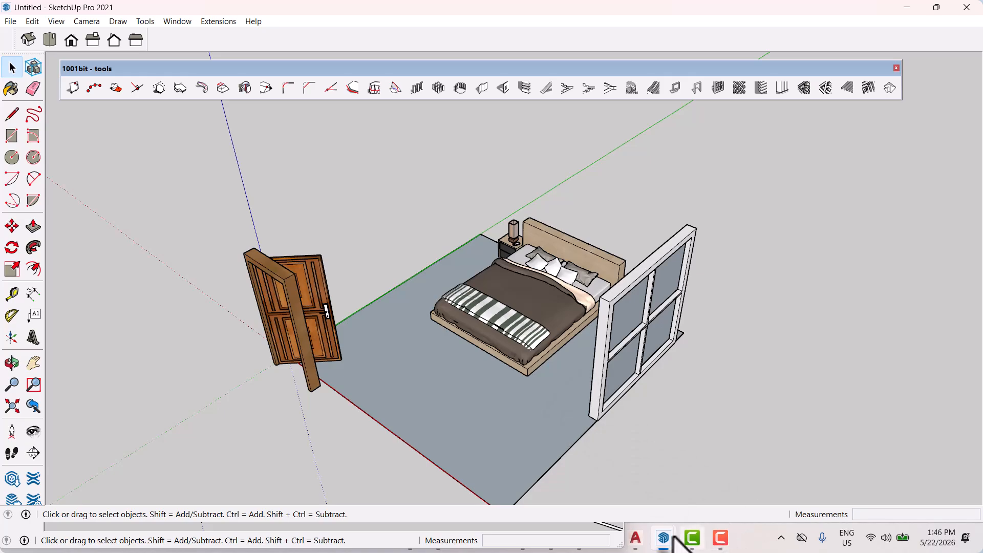
# Switch to the fff.skp house model and look through its rooms for more furniture
pyautogui.moveTo(664, 543)
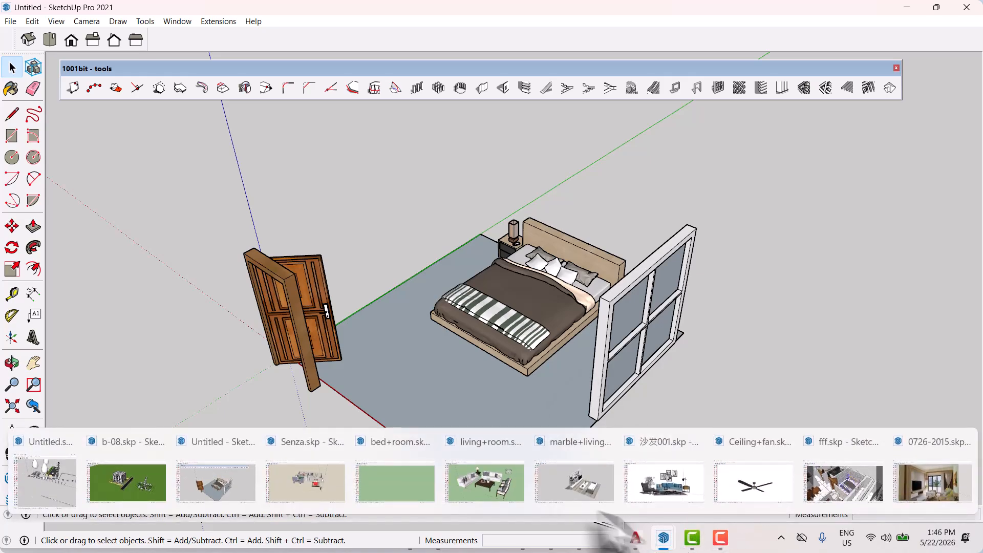
pyautogui.moveTo(661, 504)
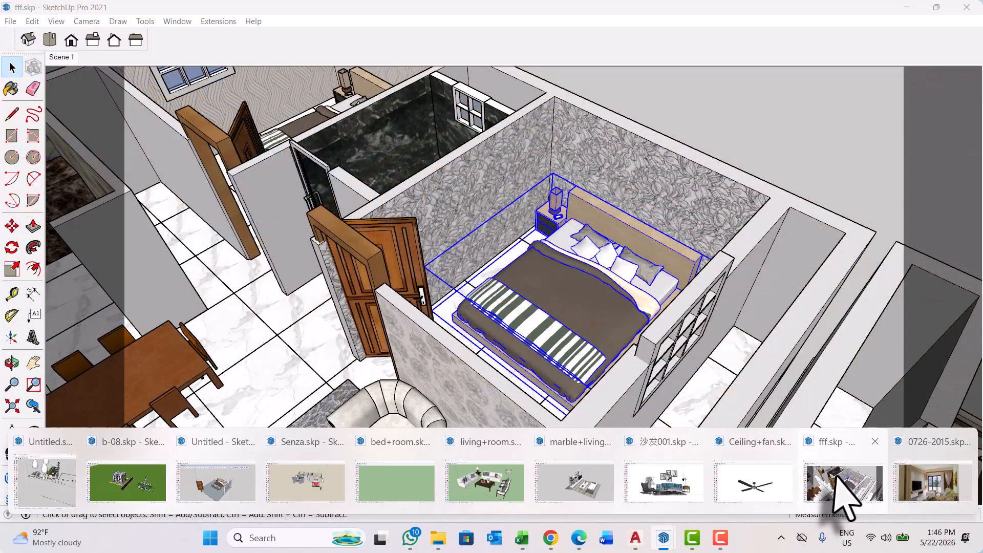
pyautogui.click(842, 504)
pyautogui.moveTo(737, 489); pyautogui.dragTo(435, 166, button='middle')
pyautogui.moveTo(405, 117); pyautogui.dragTo(429, 279, button='middle')
pyautogui.scroll(-3, 429, 279)
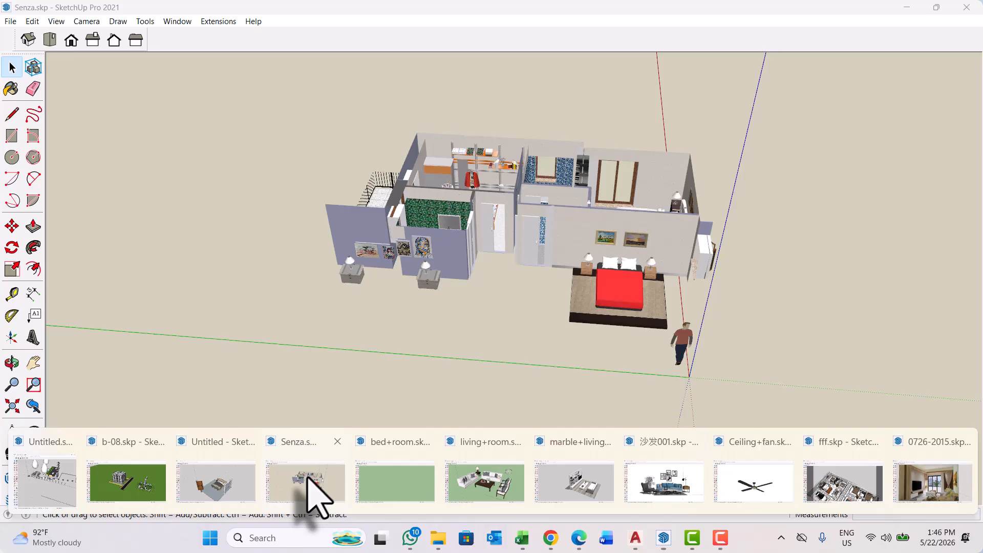
# Switch to the Senza.skp apartment model and examine its wardrobes, shelving and bedroom furniture
pyautogui.click(309, 479)
pyautogui.moveTo(478, 290); pyautogui.dragTo(444, 407, button='middle')
pyautogui.scroll(6, 472, 106)
pyautogui.scroll(2, 463, 118)
pyautogui.moveTo(464, 148); pyautogui.dragTo(505, 175, button='middle')
pyautogui.scroll(3, 333, 151)
pyautogui.moveTo(378, 195); pyautogui.dragTo(362, 196, button='middle')
pyautogui.moveTo(410, 174); pyautogui.dragTo(565, 128, button='middle')
pyautogui.scroll(-3, 598, 196)
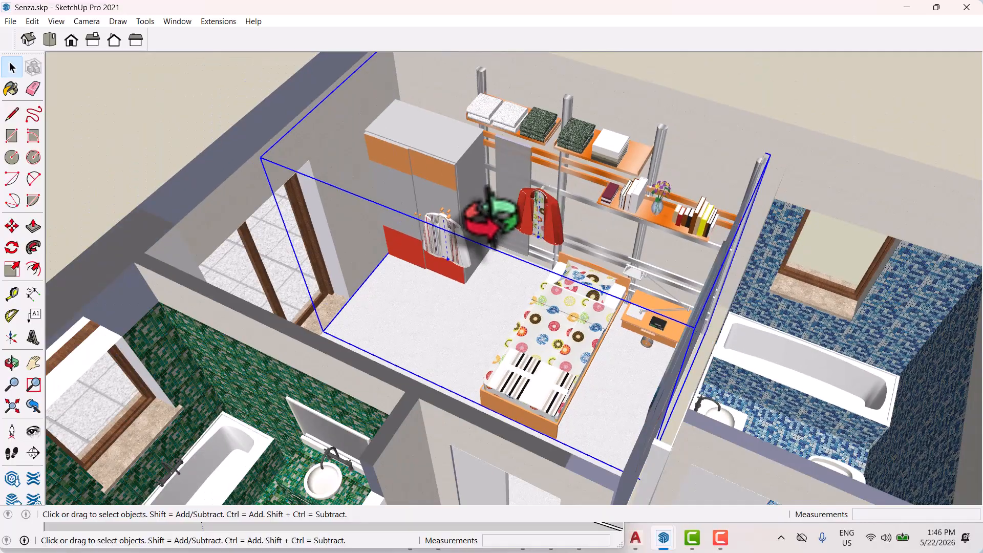
pyautogui.scroll(-2, 496, 217)
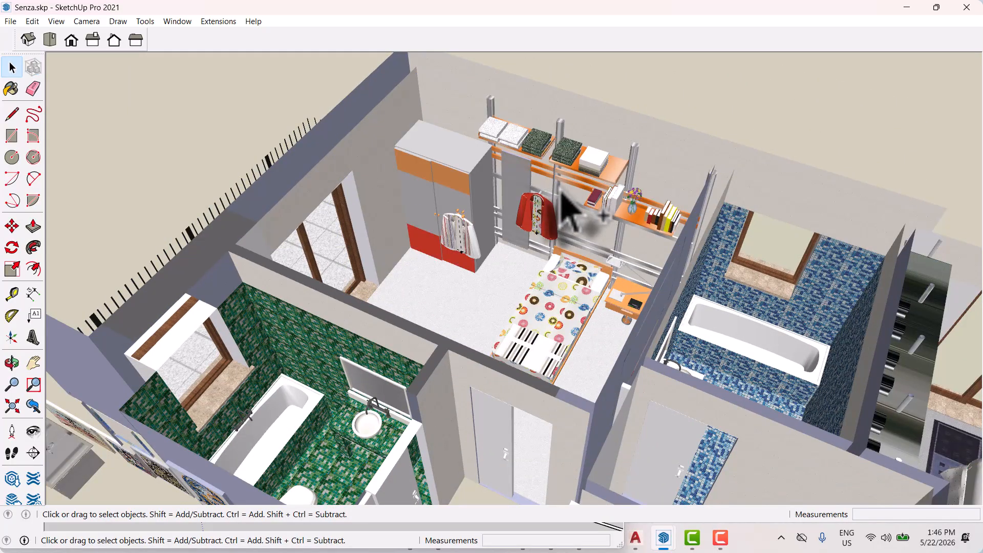
pyautogui.scroll(-3, 533, 246)
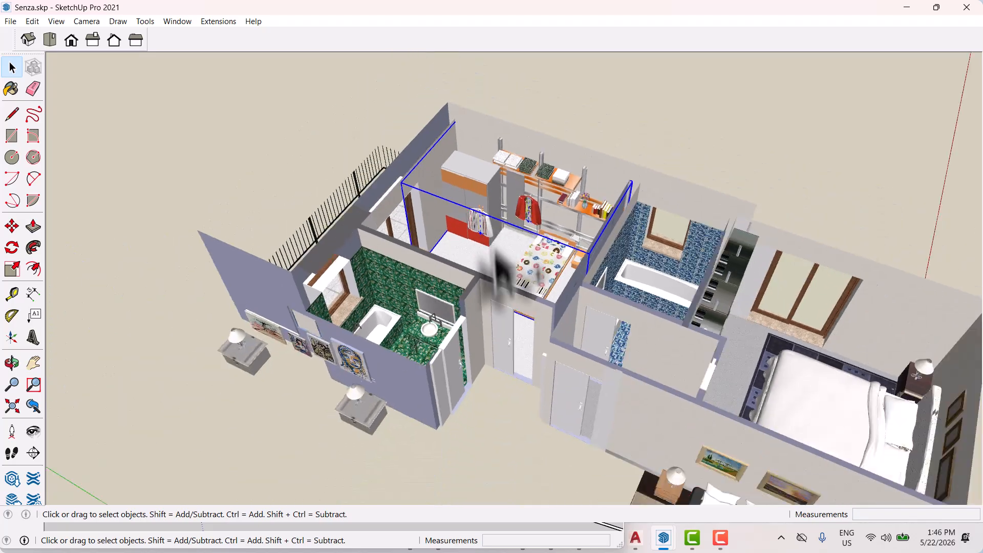
pyautogui.moveTo(505, 275); pyautogui.dragTo(427, 210, button='middle')
pyautogui.scroll(3, 713, 307)
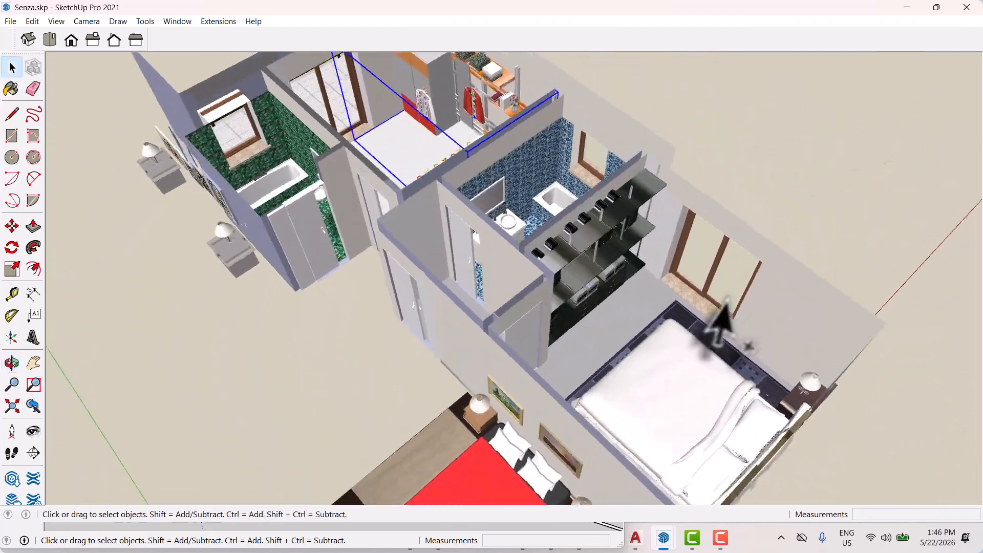
pyautogui.moveTo(713, 307); pyautogui.dragTo(509, 279, button='middle')
pyautogui.scroll(5, 587, 324)
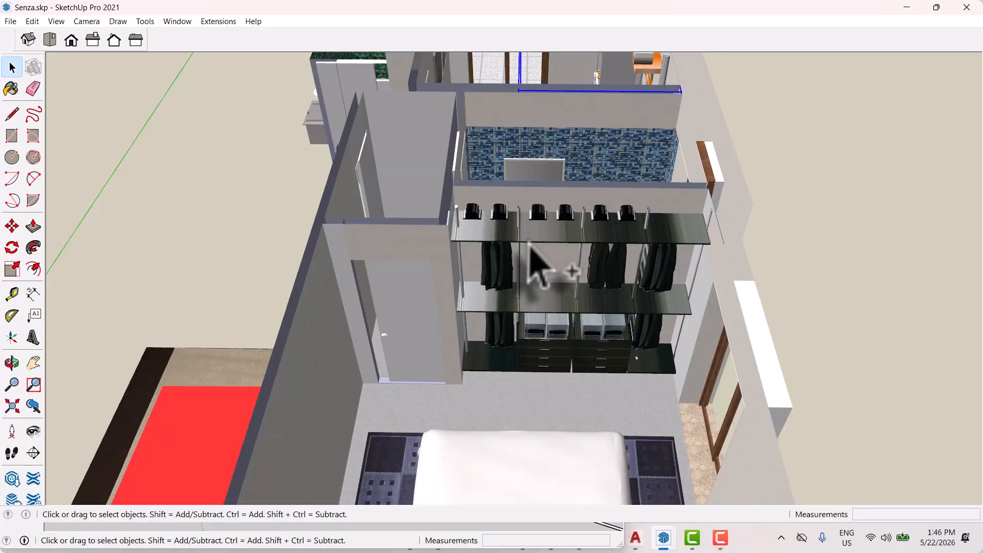
pyautogui.scroll(-6, 523, 288)
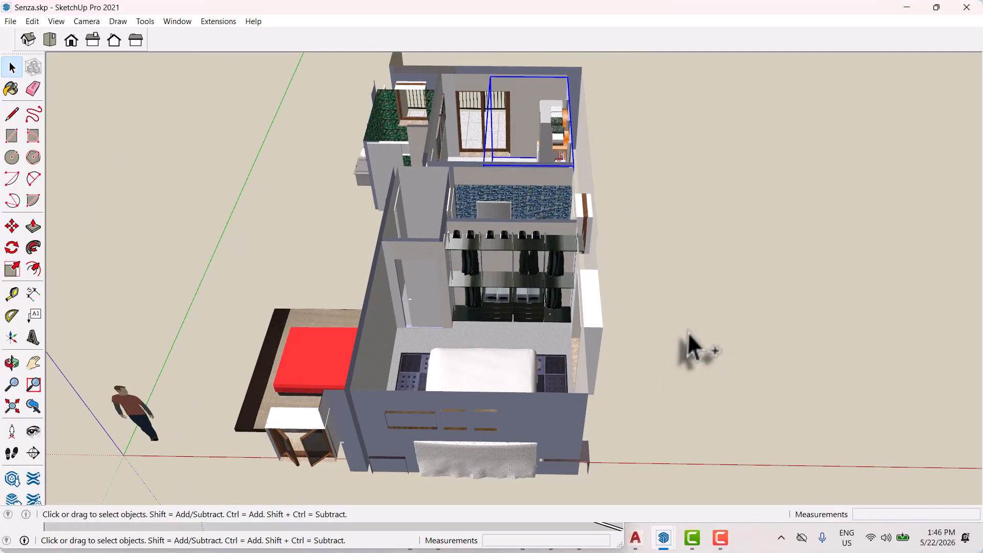
# Copy the open wardrobe from the Senza.skp model and paste it beside the floor in the untitled bedroom model
pyautogui.moveTo(688, 335); pyautogui.dragTo(588, 351, button='middle')
pyautogui.scroll(5, 487, 225)
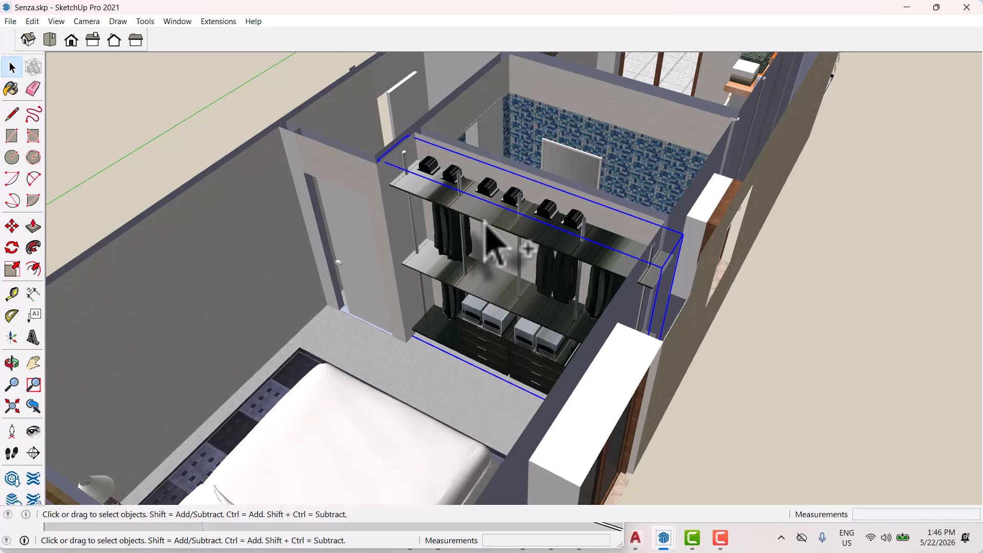
pyautogui.click(660, 537)
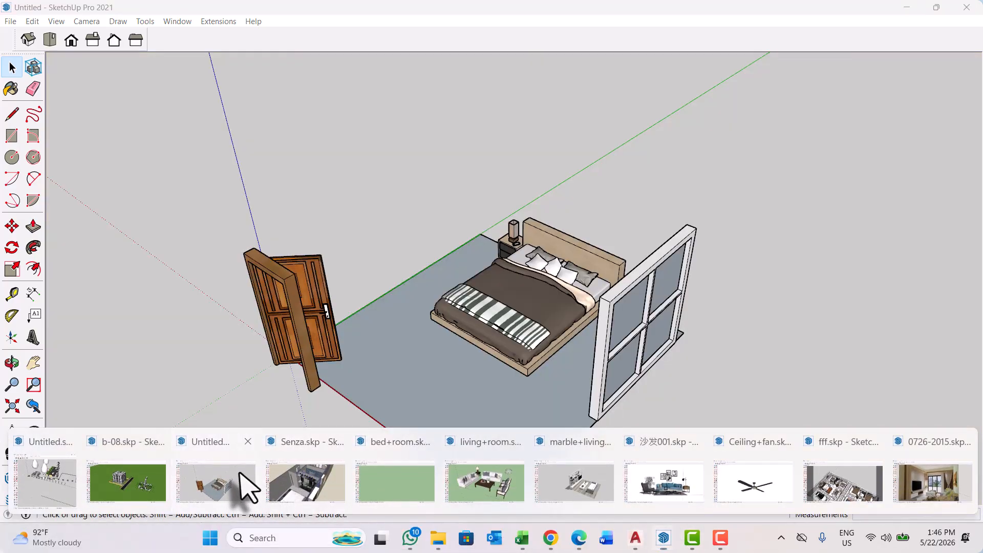
pyautogui.click(239, 470)
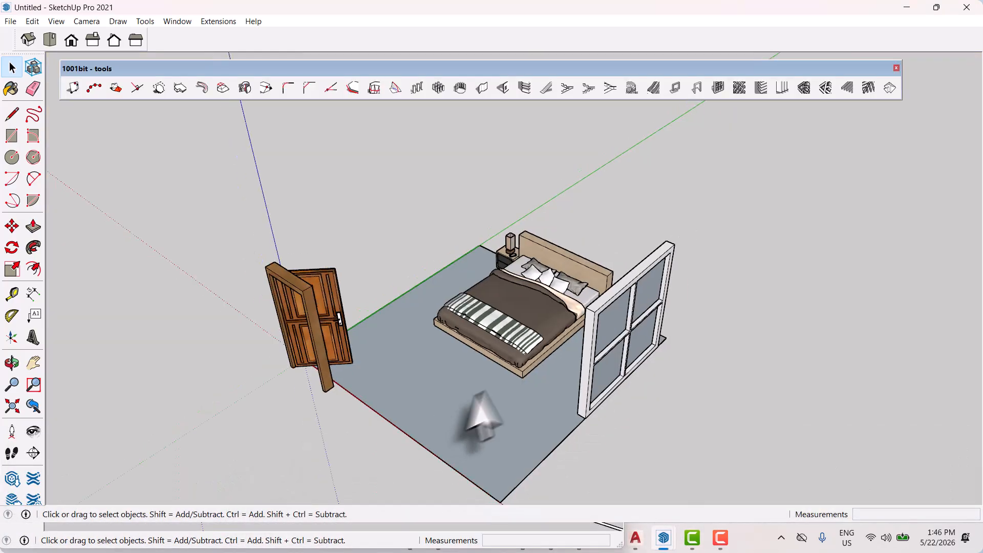
pyautogui.moveTo(479, 393); pyautogui.dragTo(6, 332, button='middle')
pyautogui.scroll(2, 581, 301)
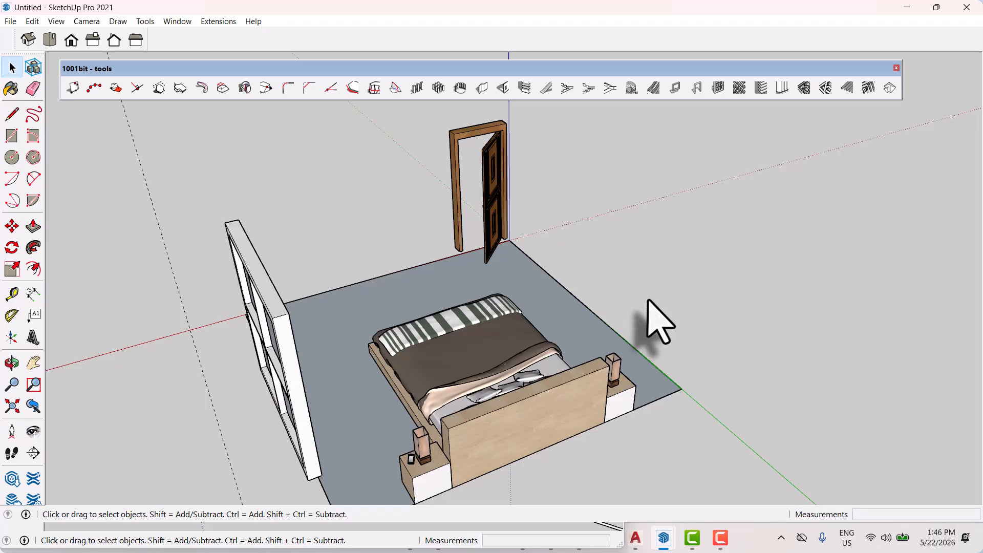
pyautogui.hotkey('ctrl', 'v')
pyautogui.click(745, 344)
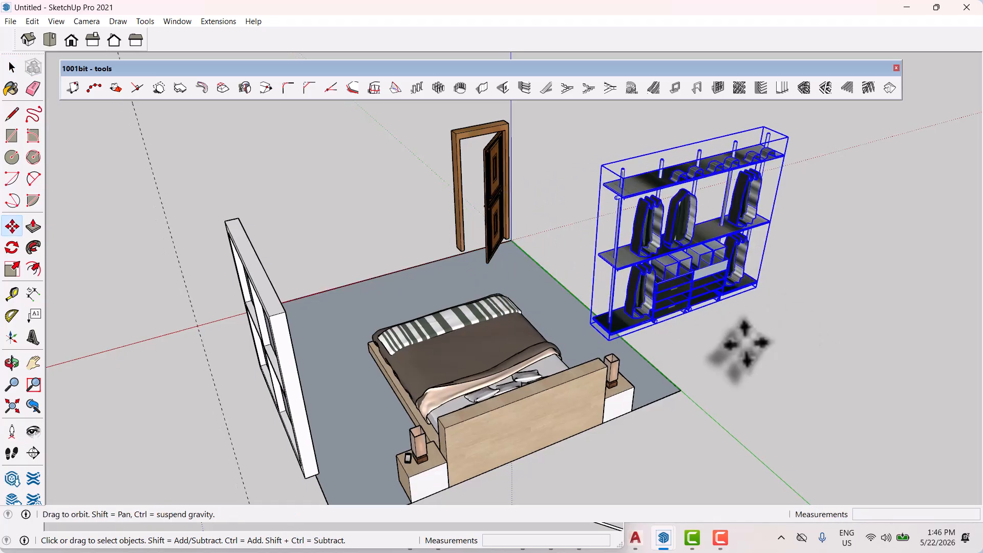
# Rotate the pasted wardrobe about the vertical axis so its length runs parallel to the floor edge on the green axis
pyautogui.moveTo(745, 343); pyautogui.dragTo(708, 389, button='middle')
pyautogui.press('space')
pyautogui.scroll(-2, 625, 239)
pyautogui.moveTo(678, 340); pyautogui.dragTo(762, 364, button='middle')
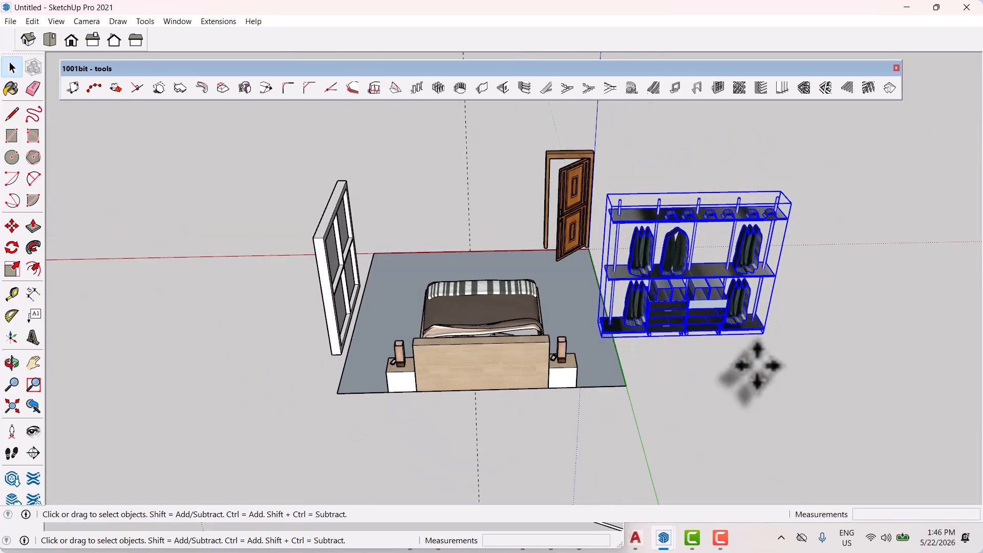
pyautogui.click(797, 367)
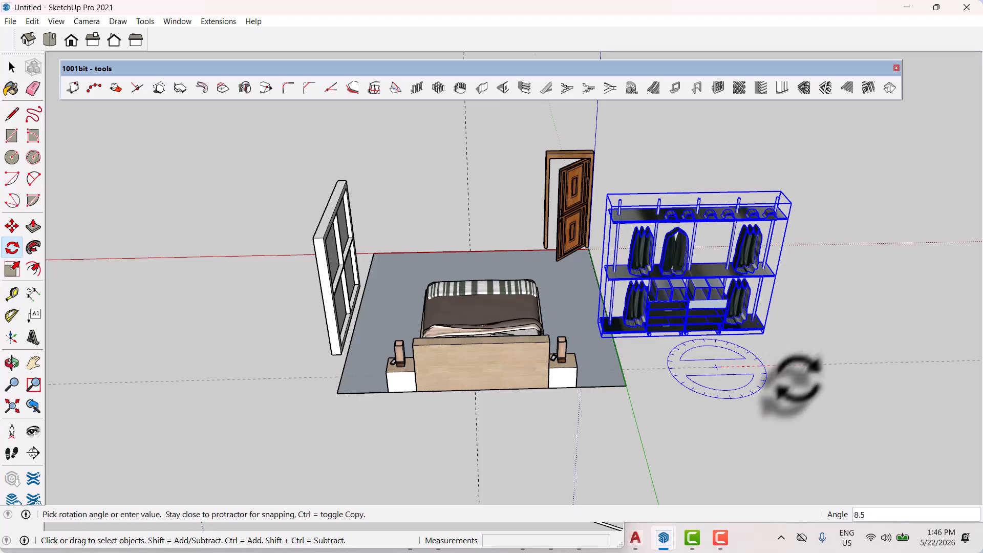
pyautogui.click(737, 414)
pyautogui.moveTo(737, 414); pyautogui.dragTo(617, 315, button='middle')
pyautogui.scroll(-2, 617, 315)
# Move the wardrobe by its bottom outer corner onto the floor's back corner beside the bed
pyautogui.scroll(6, 666, 435)
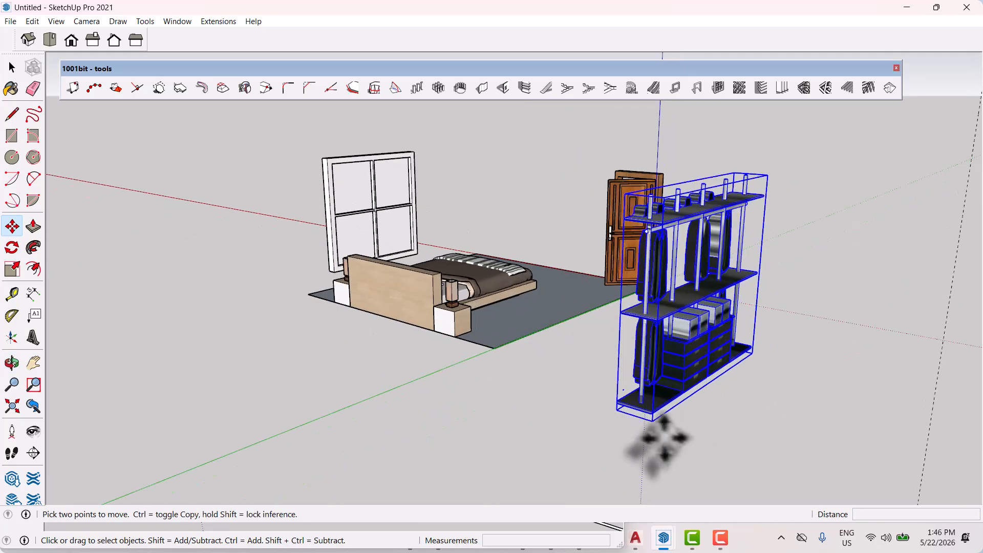
pyautogui.scroll(2, 658, 415)
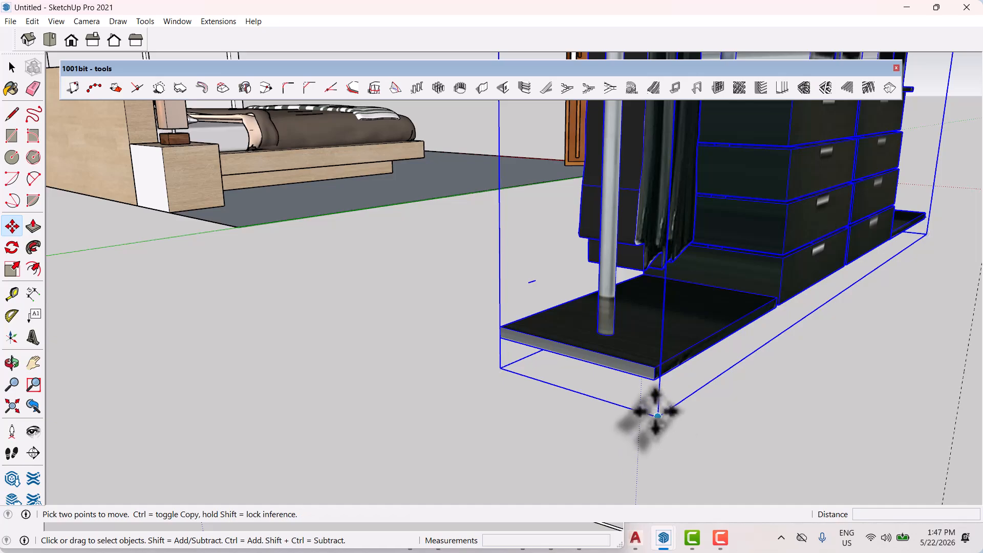
pyautogui.click(656, 380)
pyautogui.scroll(-2, 632, 377)
pyautogui.moveTo(611, 361); pyautogui.dragTo(911, 417, button='middle')
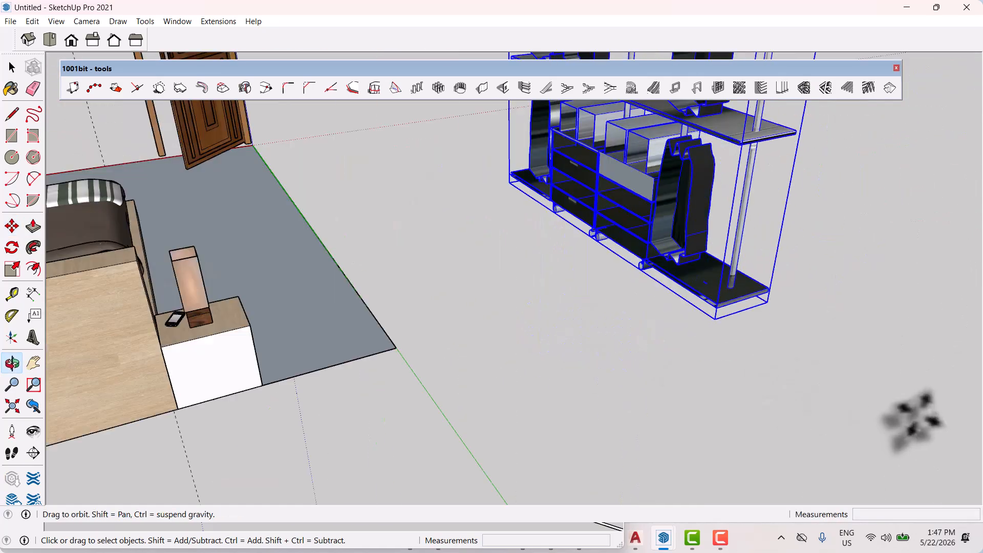
pyautogui.scroll(5, 410, 355)
pyautogui.moveTo(324, 344); pyautogui.dragTo(205, 330, button='middle')
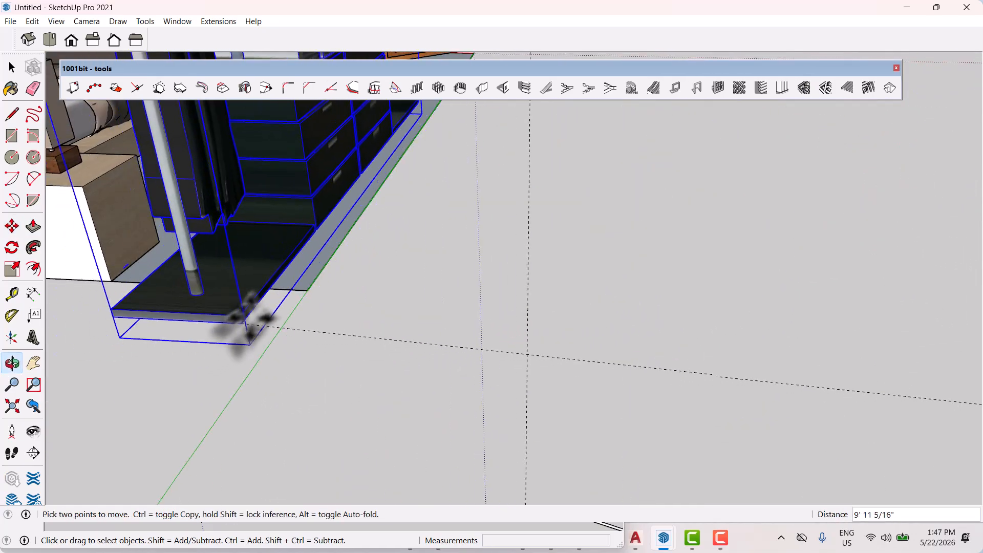
pyautogui.moveTo(296, 285); pyautogui.dragTo(193, 268, button='middle')
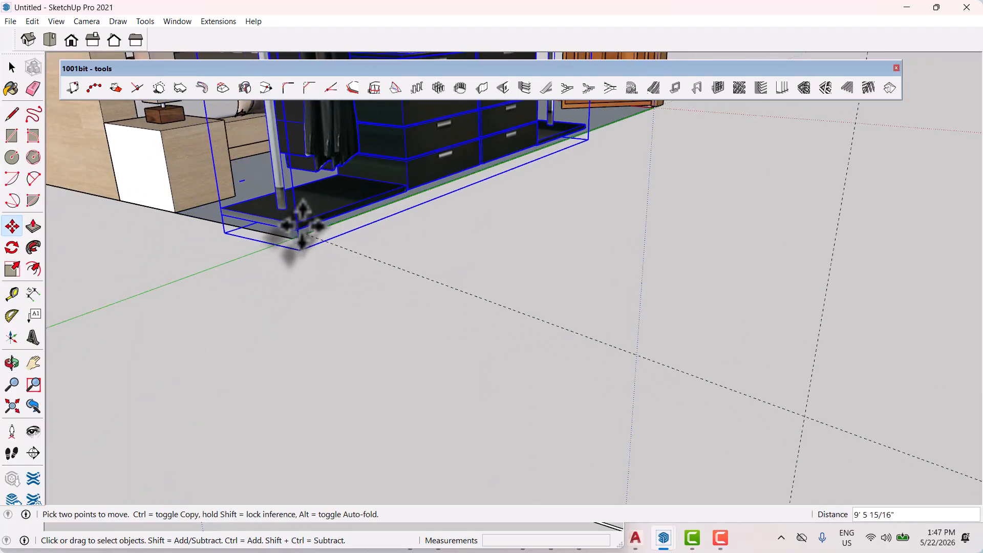
pyautogui.click(286, 239)
# Move the wardrobe by its bounding-box bottom corner so it sits exactly on the floor's back corner
pyautogui.moveTo(318, 274); pyautogui.dragTo(522, 281, button='middle')
pyautogui.scroll(5, 900, 281)
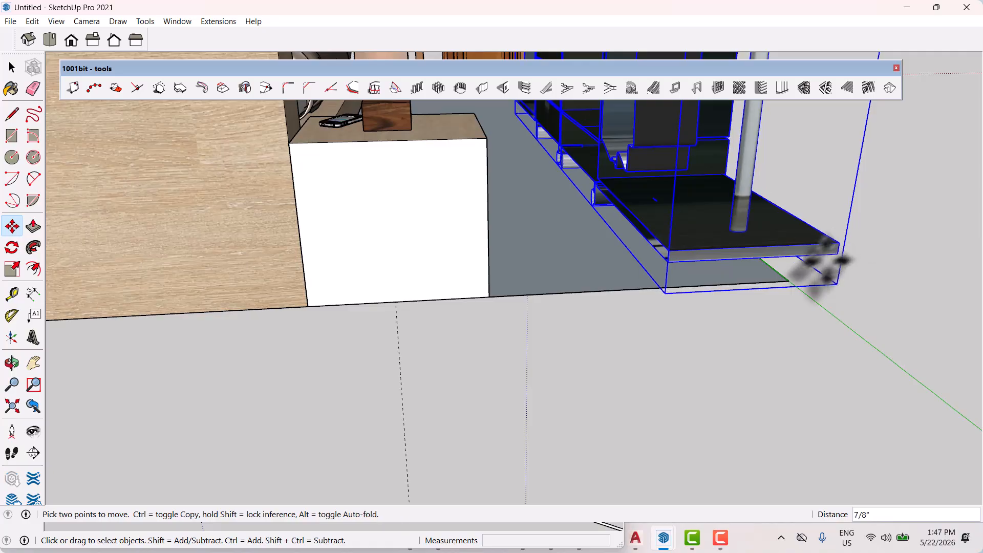
pyautogui.press('Escape')
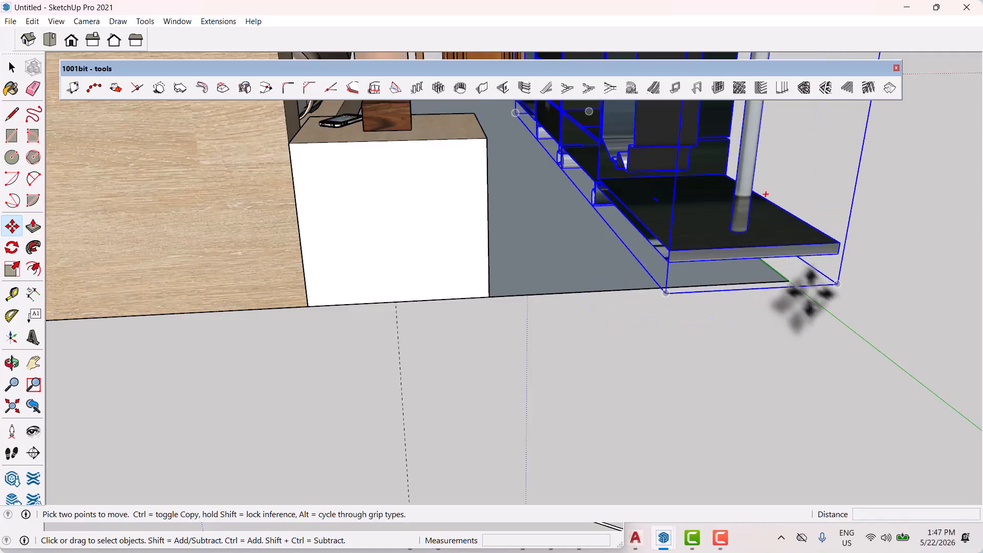
pyautogui.click(838, 283)
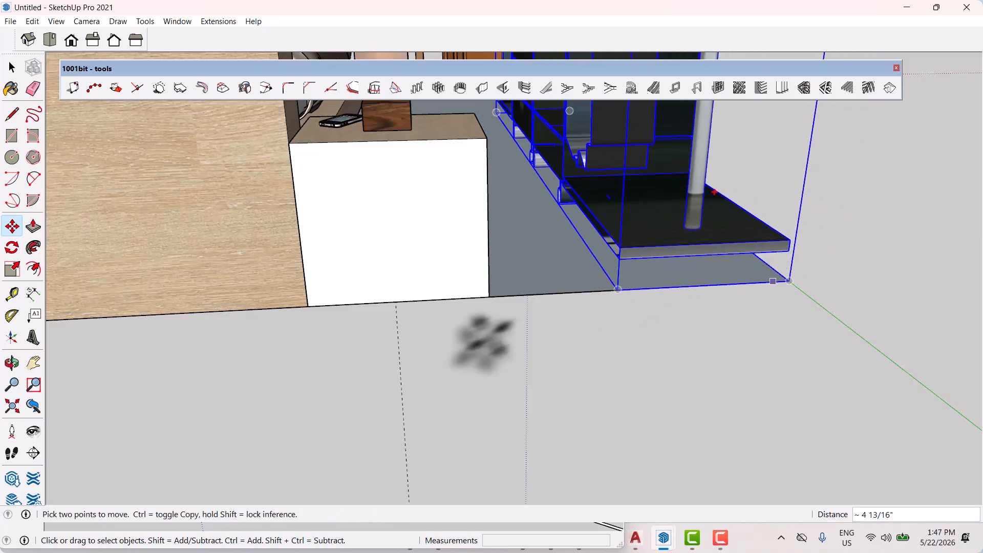
# Move the wardrobe 2 inches off the floor's back edge along the green axis and 2 inches inward along the red axis
pyautogui.press('space')
pyautogui.scroll(-4, 492, 339)
pyautogui.moveTo(594, 328); pyautogui.dragTo(533, 379, button='middle')
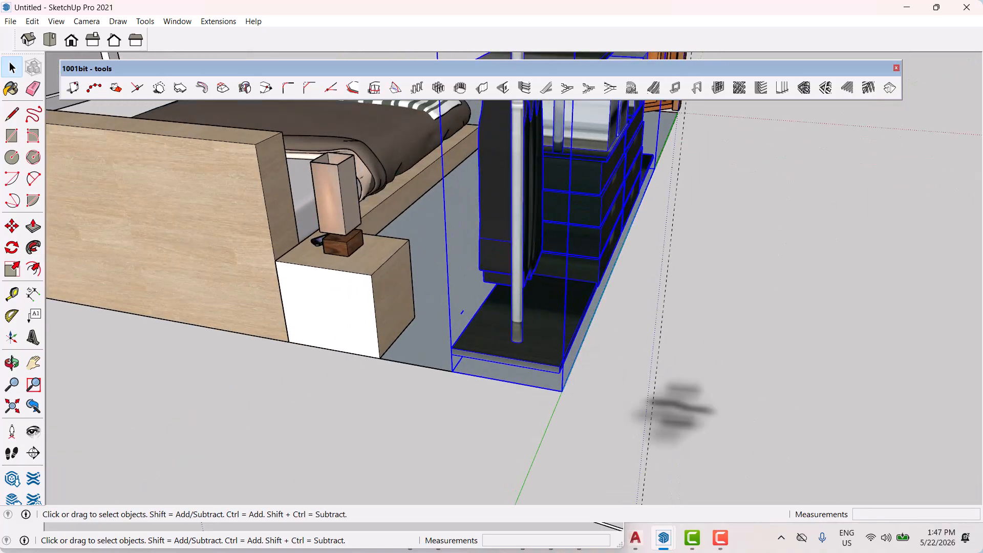
pyautogui.moveTo(673, 407); pyautogui.dragTo(538, 387, button='middle')
pyautogui.press('m')
pyautogui.click(502, 416)
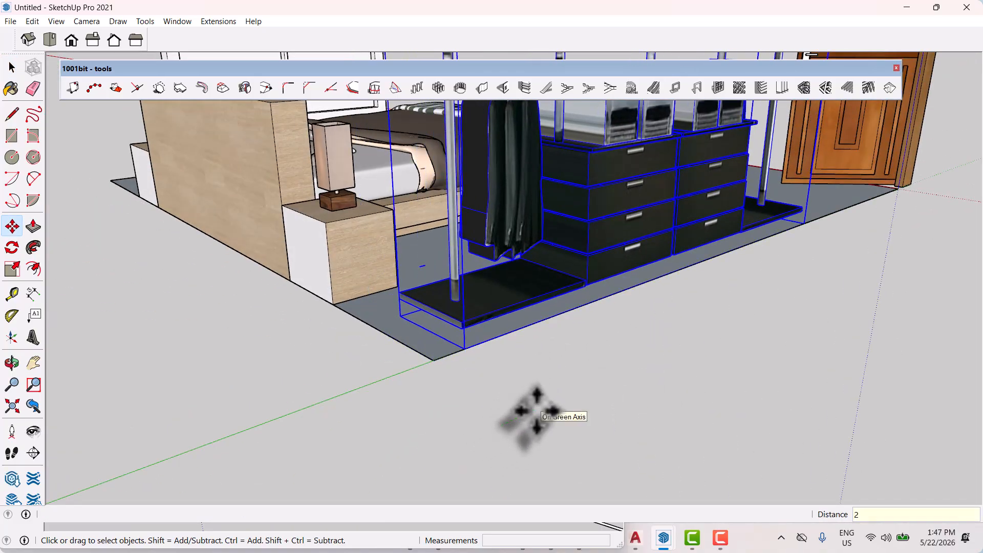
pyautogui.moveTo(509, 404); pyautogui.dragTo(713, 435, button='middle')
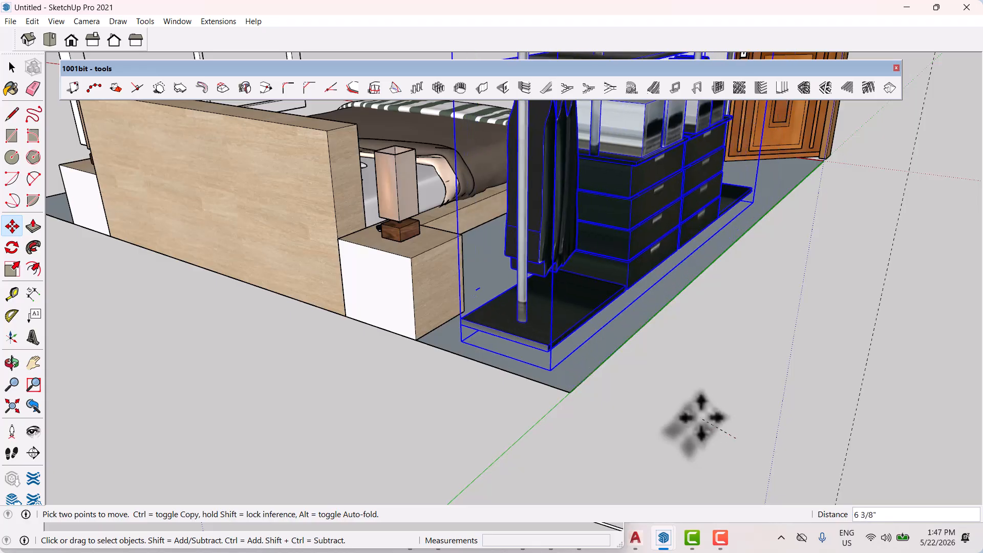
pyautogui.press('Return')
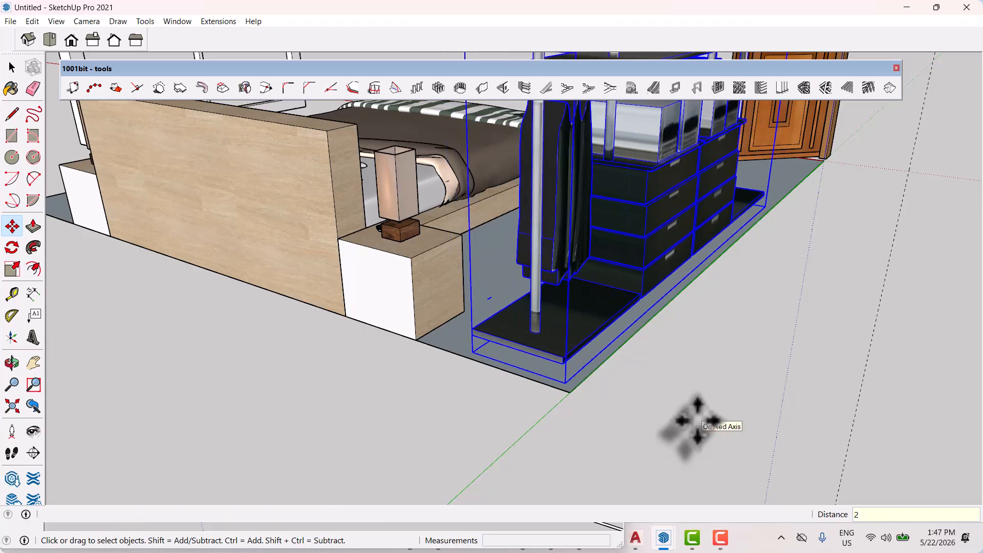
# Move the bed set along the green axis, slightly inward from the floor's back edge
pyautogui.scroll(-1, 513, 415)
pyautogui.press('space')
pyautogui.click(416, 305)
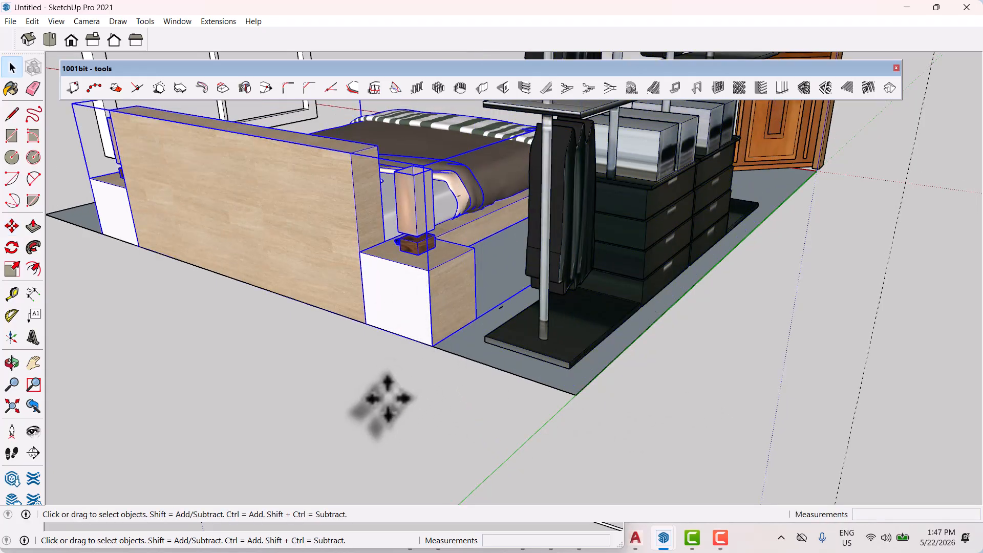
pyautogui.press('m')
pyautogui.click(376, 437)
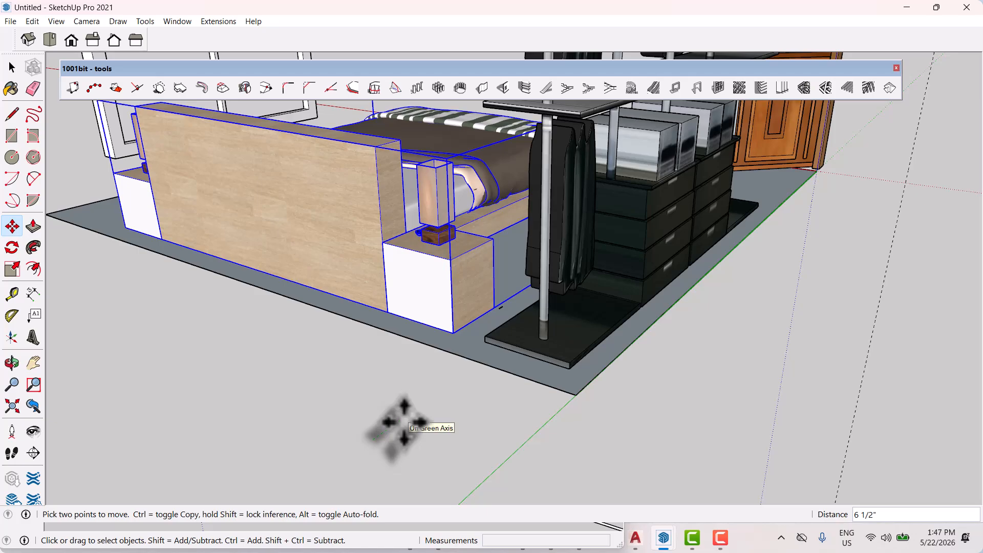
pyautogui.press('Return')
pyautogui.press('space')
pyautogui.scroll(-2, 344, 413)
pyautogui.click(627, 454)
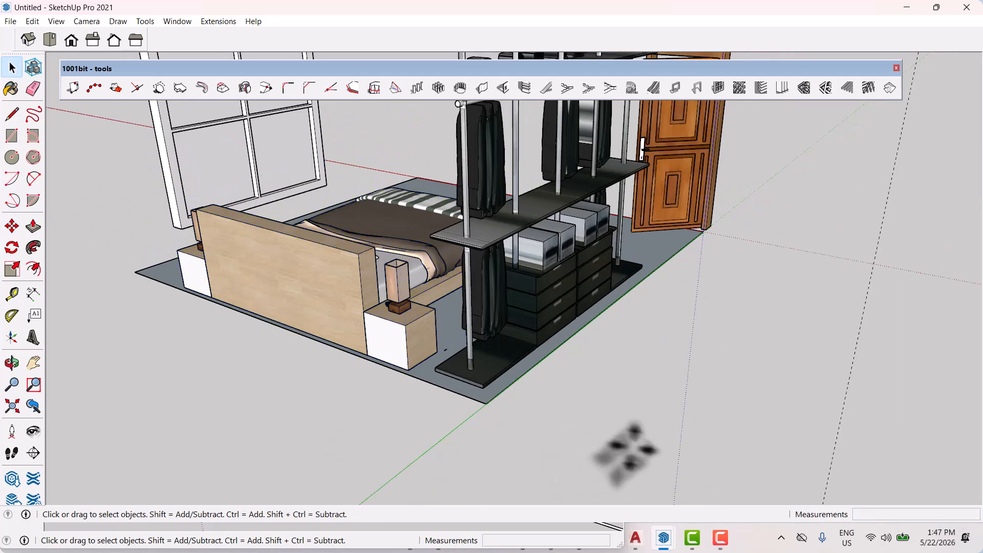
# Unhide all hidden geometry to bring back the room's walls around the furniture
pyautogui.scroll(-2, 626, 453)
pyautogui.moveTo(561, 442)
pyautogui.mouseDown(button='middle')
pyautogui.moveTo(620, 426)
pyautogui.moveTo(640, 400)
pyautogui.moveTo(601, 377)
pyautogui.moveTo(464, 396)
pyautogui.moveTo(669, 428)
pyautogui.mouseUp(button='middle')
pyautogui.moveTo(544, 406)
pyautogui.mouseDown(button='middle')
pyautogui.moveTo(629, 417)
pyautogui.moveTo(571, 409)
pyautogui.moveTo(801, 395)
pyautogui.moveTo(599, 354)
pyautogui.mouseUp(button='middle')
pyautogui.click(32, 21)
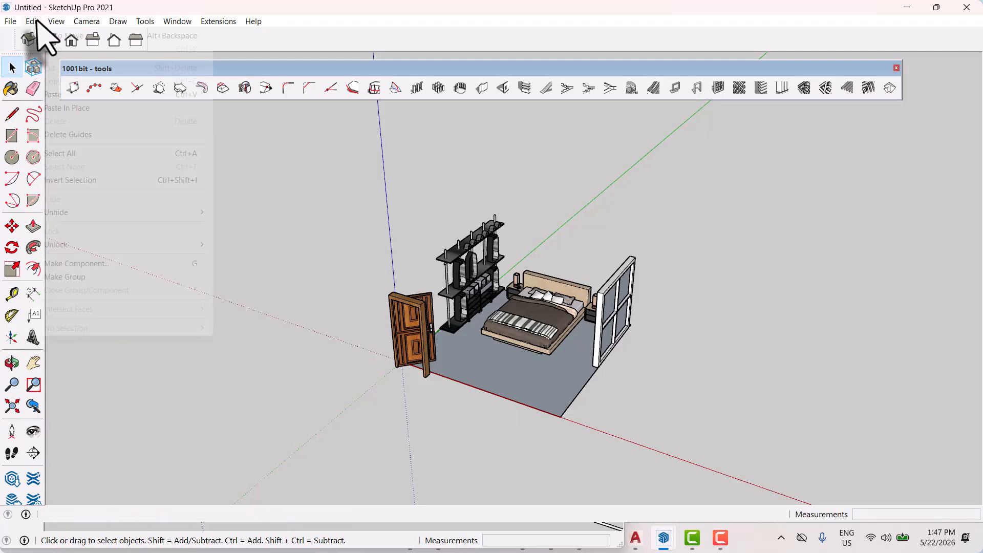
pyautogui.moveTo(87, 212)
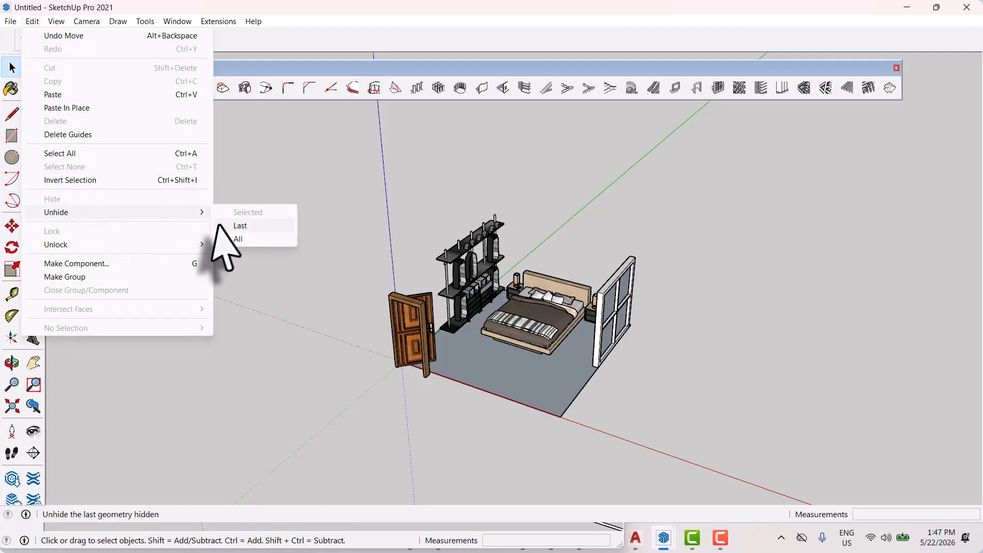
pyautogui.click(239, 238)
pyautogui.moveTo(340, 351); pyautogui.dragTo(486, 341, button='middle')
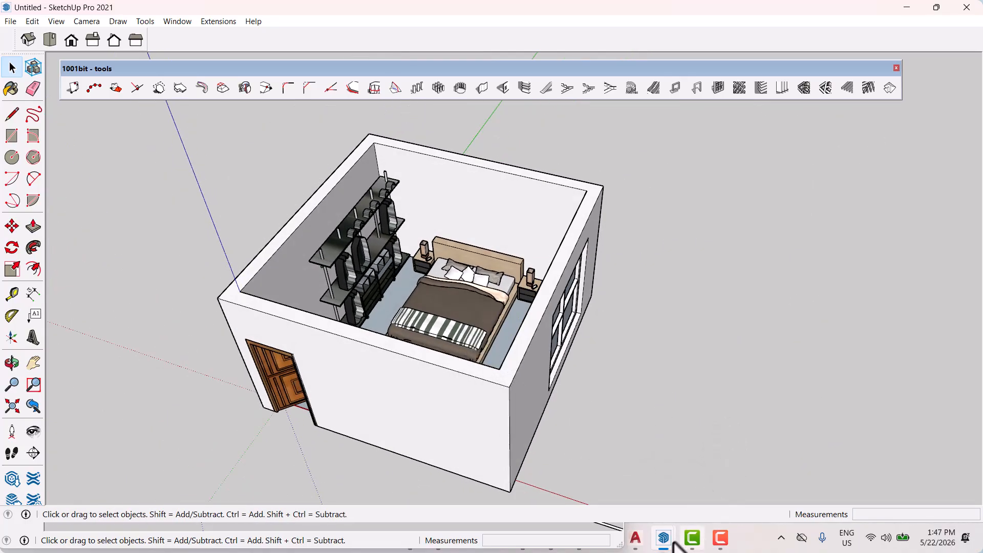
# Switch to the fff.skp house model and examine the floors and furnished rooms of both houses
pyautogui.moveTo(666, 542)
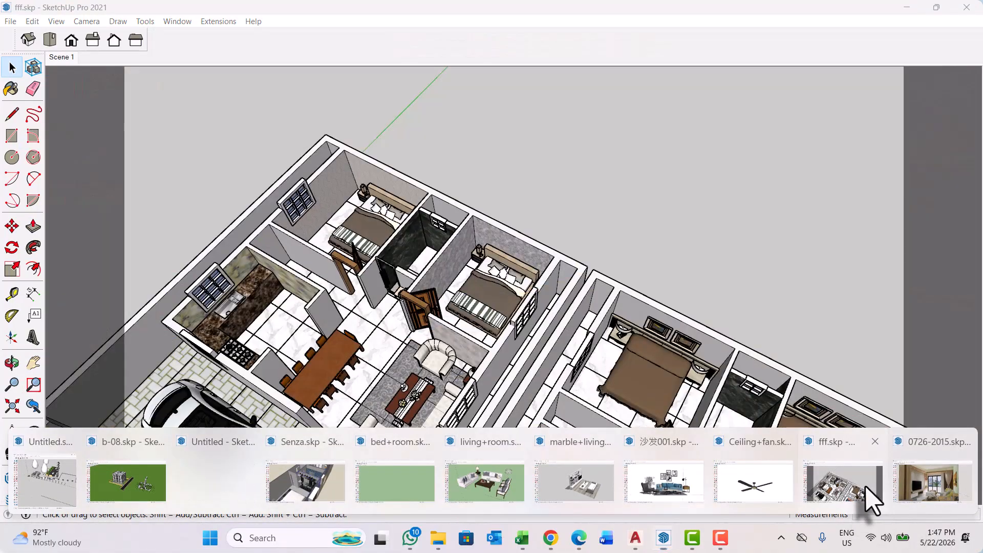
pyautogui.click(865, 497)
pyautogui.scroll(-5, 461, 285)
pyautogui.moveTo(641, 381); pyautogui.dragTo(608, 352, button='middle')
pyautogui.scroll(5, 573, 402)
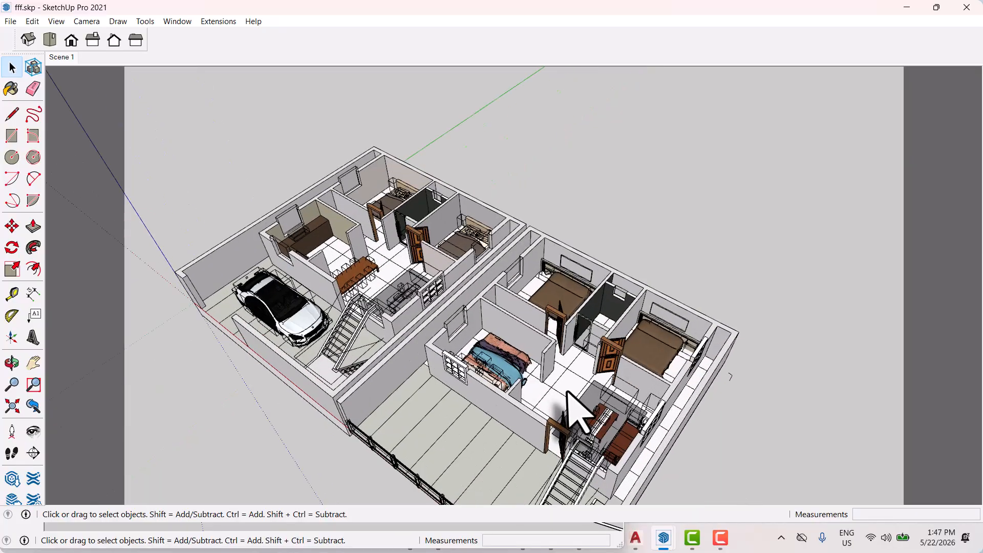
pyautogui.moveTo(569, 403); pyautogui.dragTo(589, 417, button='middle')
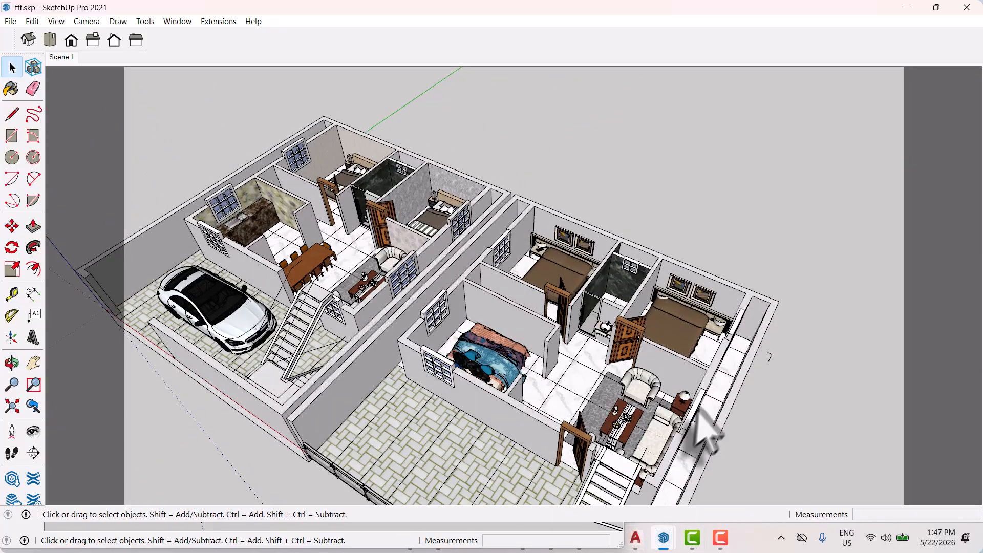
pyautogui.scroll(-2, 575, 348)
# Return to the untitled bedroom model, open the floor group for editing and extrude the floor 5 inches downward
pyautogui.moveTo(670, 546)
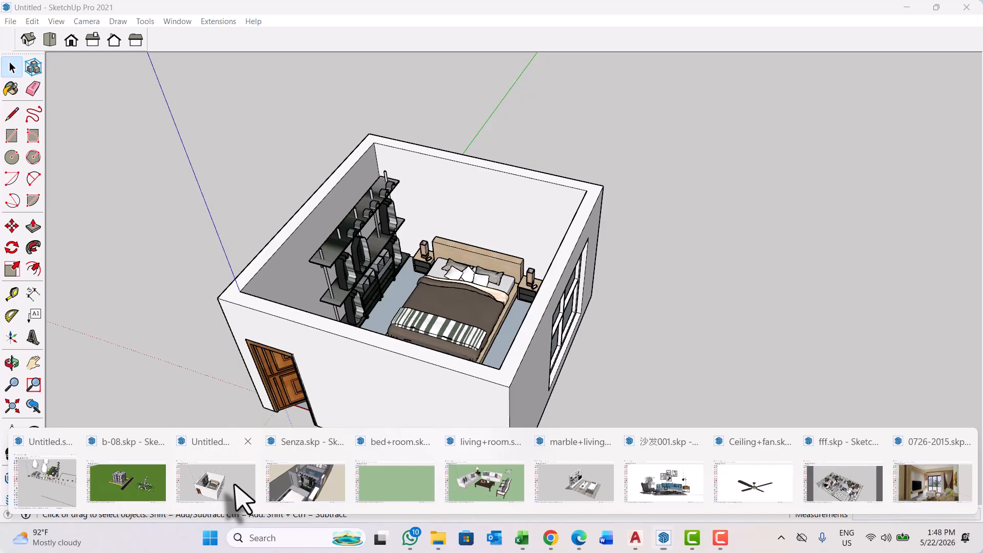
pyautogui.click(235, 494)
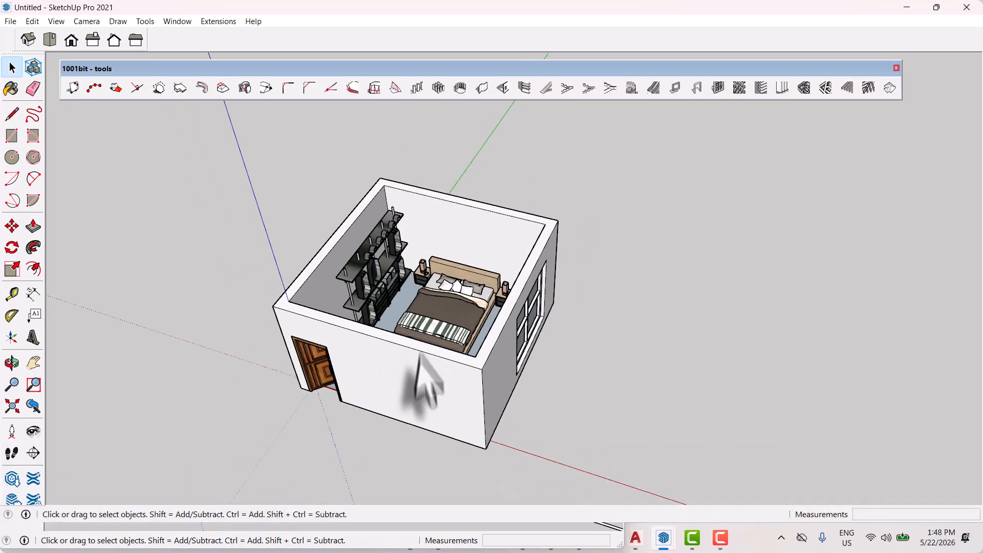
pyautogui.moveTo(415, 361); pyautogui.dragTo(423, 275, button='middle')
pyautogui.press('space')
pyautogui.click(423, 277)
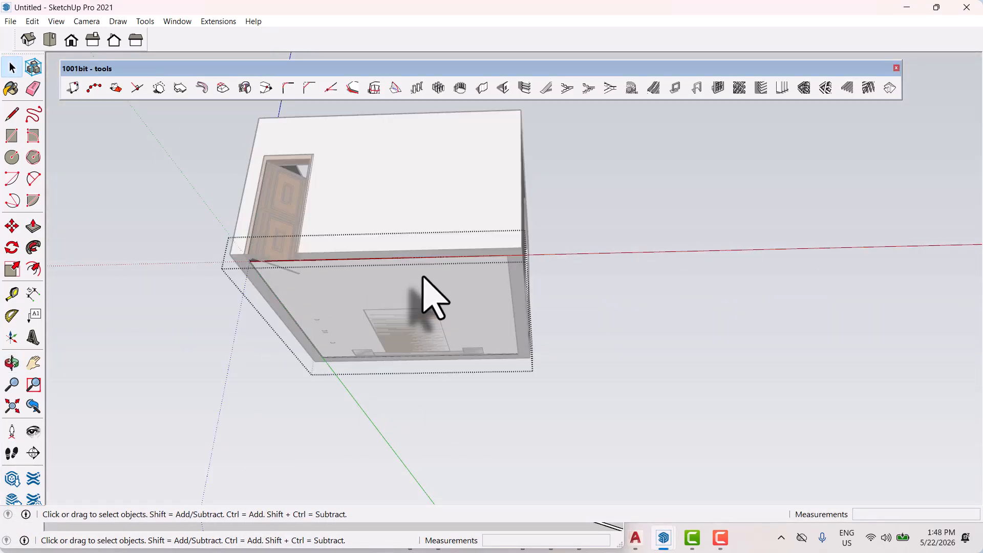
pyautogui.press('p')
pyautogui.scroll(1, 456, 291)
pyautogui.click(467, 290)
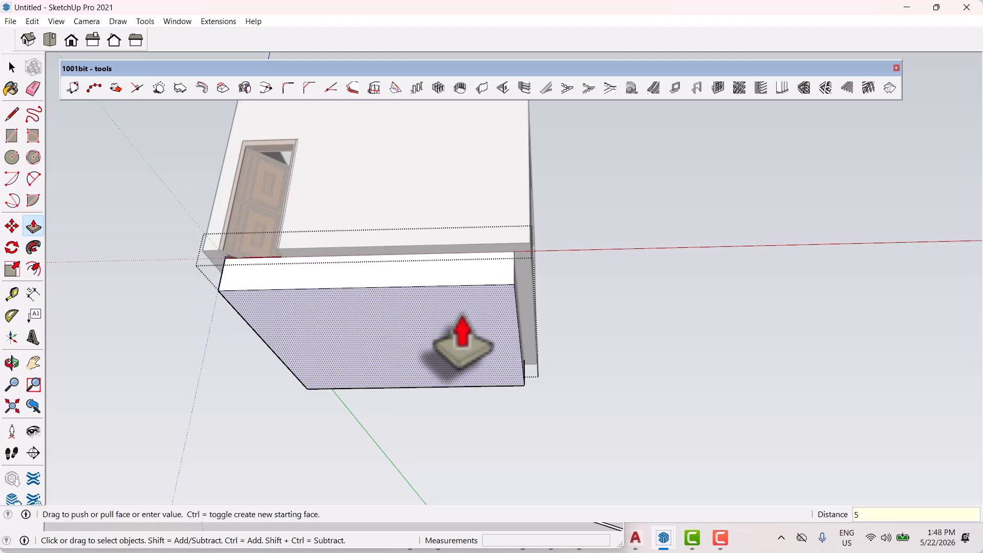
pyautogui.press('Return')
# Extend the floor slab's side faces outward 10 inches so its edges meet the outer wall faces
pyautogui.moveTo(488, 330); pyautogui.dragTo(449, 358, button='middle')
pyautogui.scroll(2, 448, 353)
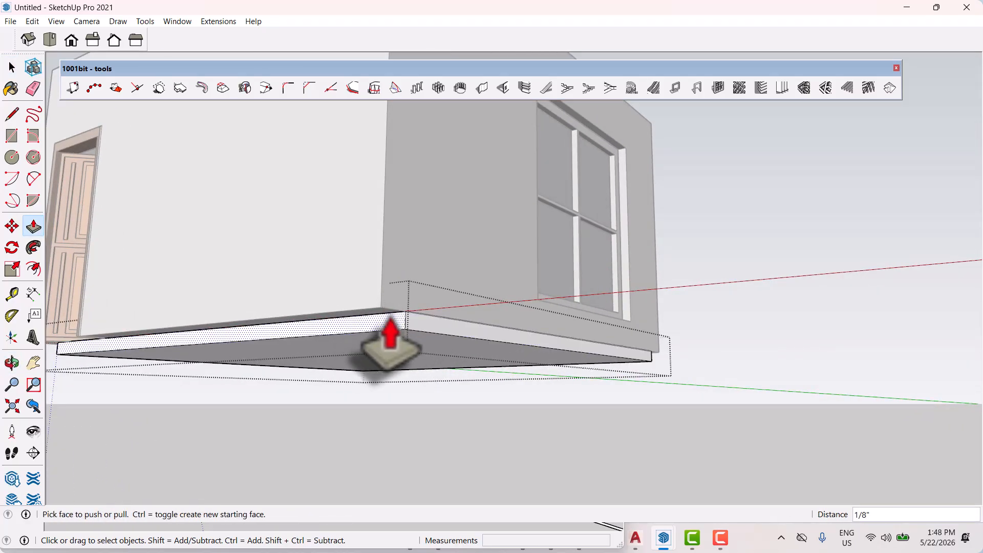
pyautogui.moveTo(378, 328); pyautogui.dragTo(526, 379, button='middle')
pyautogui.scroll(1, 493, 379)
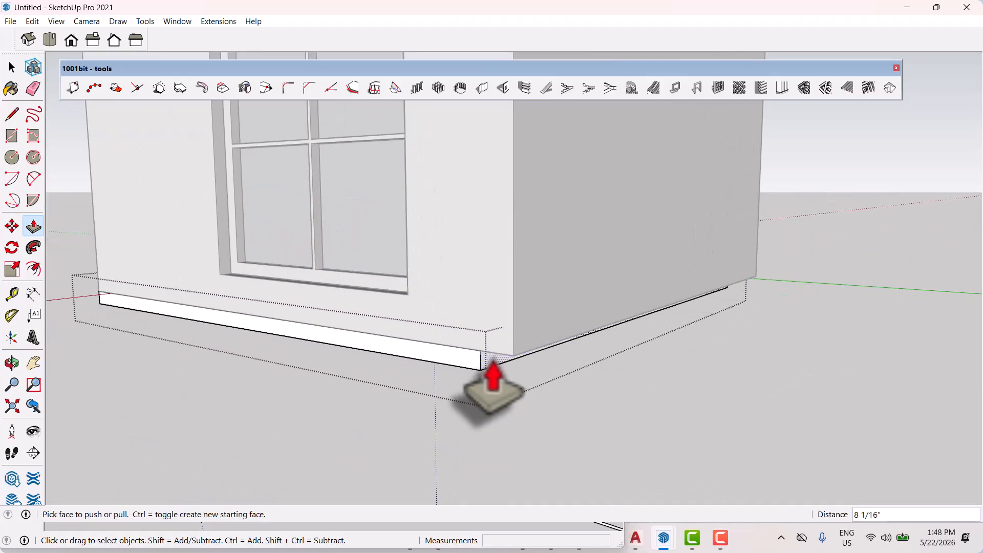
pyautogui.scroll(1, 493, 378)
pyautogui.click(513, 355)
pyautogui.scroll(-2, 517, 338)
pyautogui.moveTo(478, 406); pyautogui.dragTo(537, 395, button='middle')
pyautogui.scroll(2, 515, 405)
pyautogui.scroll(1, 515, 397)
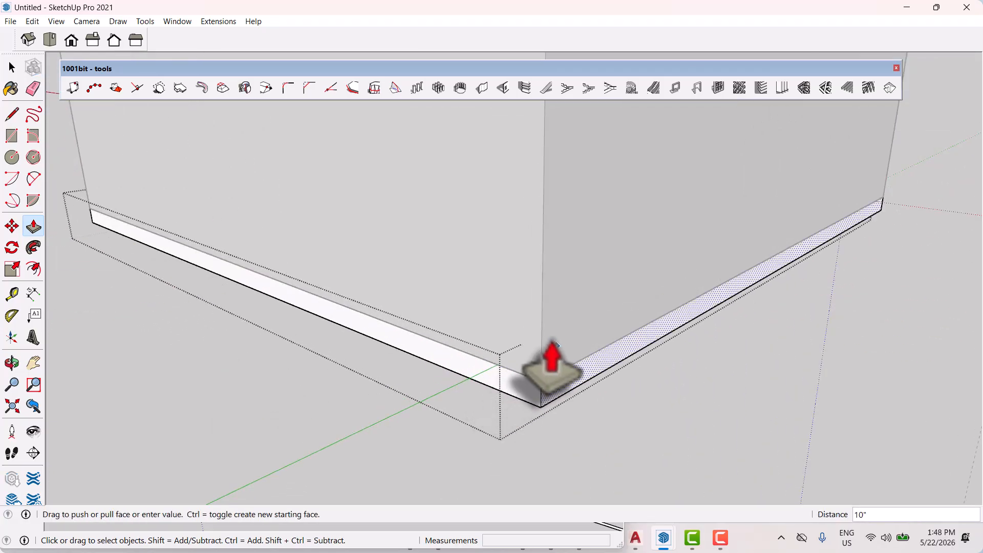
pyautogui.scroll(-8, 546, 358)
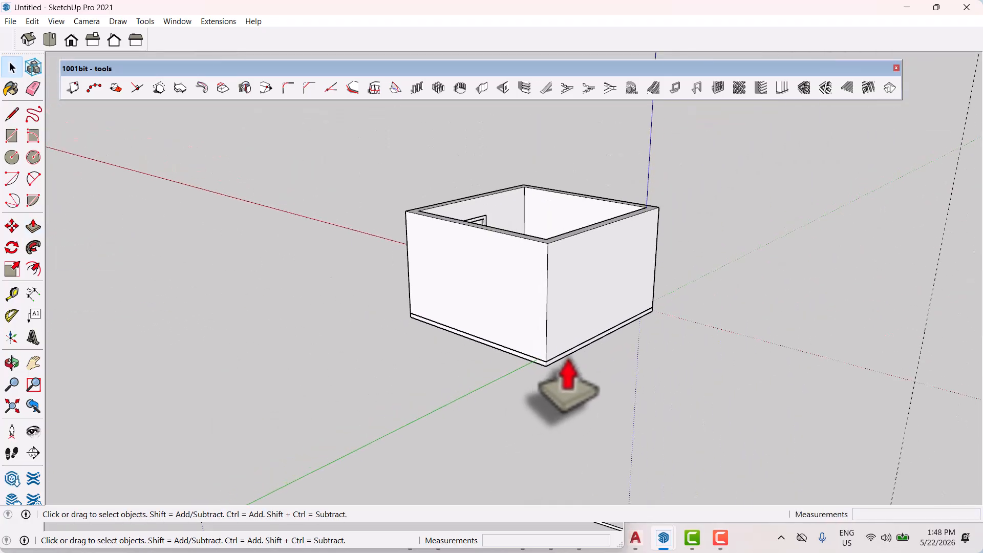
# Select the entire room with its furniture and move it straight up along the blue axis
pyautogui.moveTo(566, 378); pyautogui.dragTo(428, 213, button='middle')
pyautogui.moveTo(388, 173); pyautogui.dragTo(757, 456)
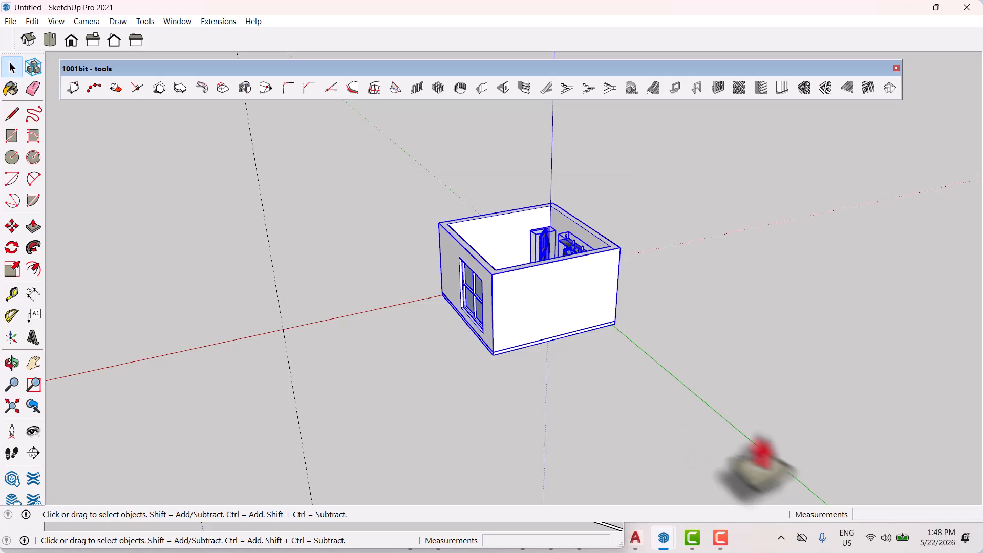
pyautogui.press('m')
pyautogui.click(636, 454)
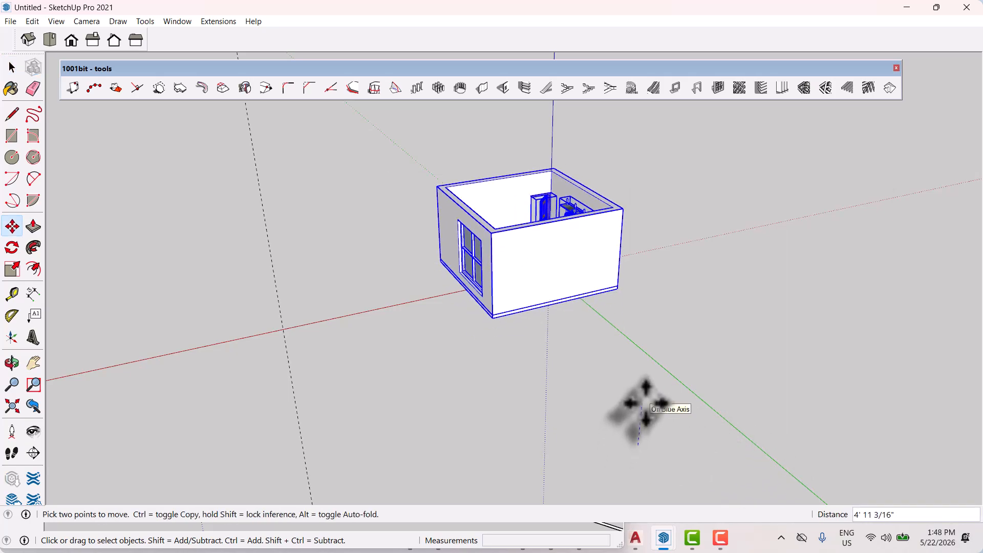
pyautogui.press('Return')
pyautogui.press('space')
pyautogui.scroll(-1, 617, 405)
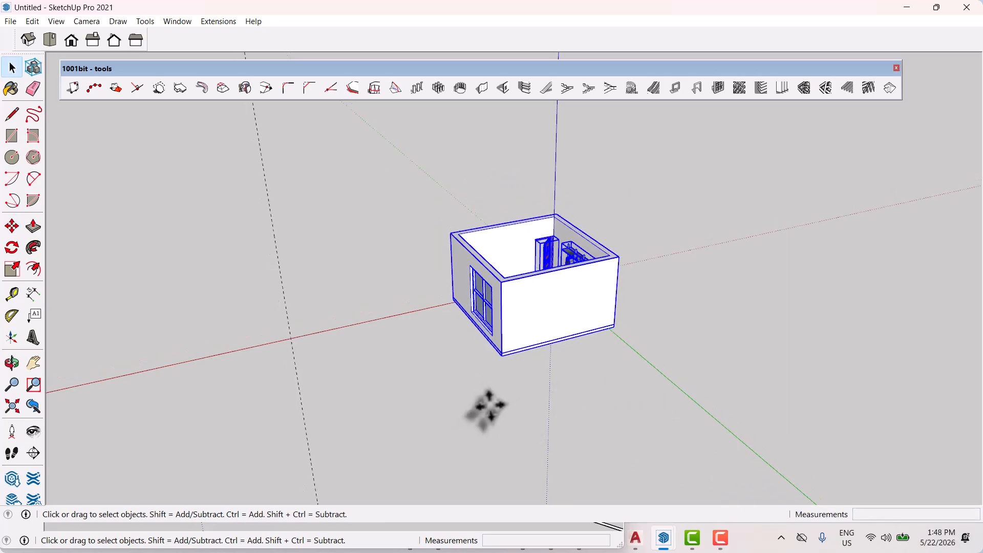
pyautogui.click(451, 387)
# Draw a rectangle across the top of the room between opposite inner wall corners
pyautogui.moveTo(451, 388); pyautogui.dragTo(729, 341, button='middle')
pyautogui.scroll(2, 539, 234)
pyautogui.moveTo(532, 236); pyautogui.dragTo(594, 274, button='middle')
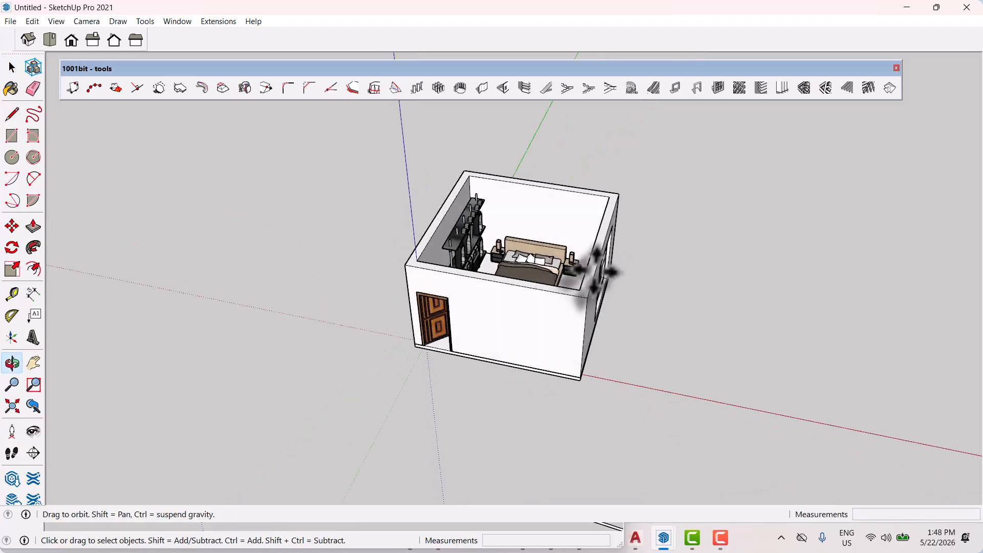
pyautogui.scroll(2, 557, 229)
pyautogui.press('r')
pyautogui.scroll(2, 481, 162)
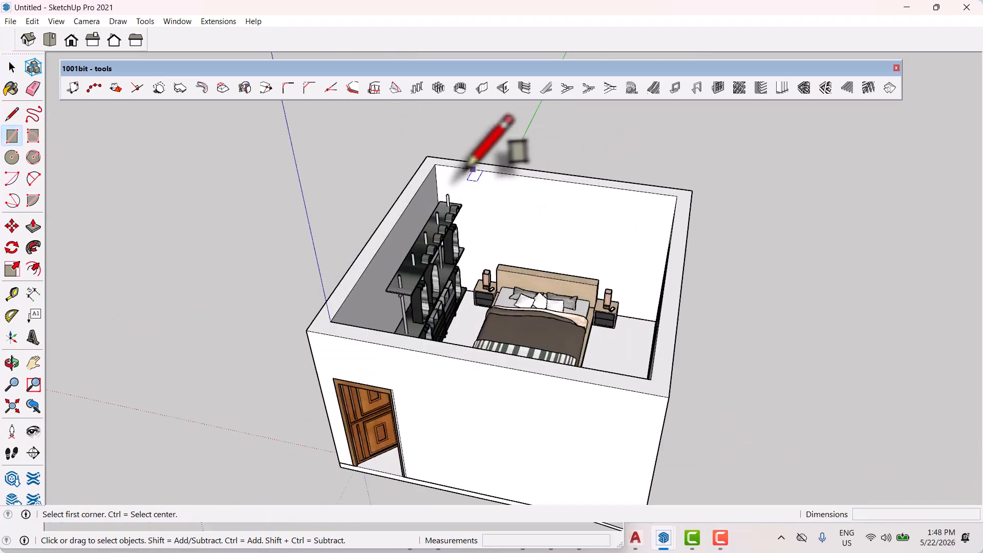
pyautogui.click(650, 379)
pyautogui.press('space')
# Extrude the rectangle between the wall tops 5 inches into a ceiling slab
pyautogui.moveTo(650, 379); pyautogui.dragTo(610, 353, button='middle')
pyautogui.press('p')
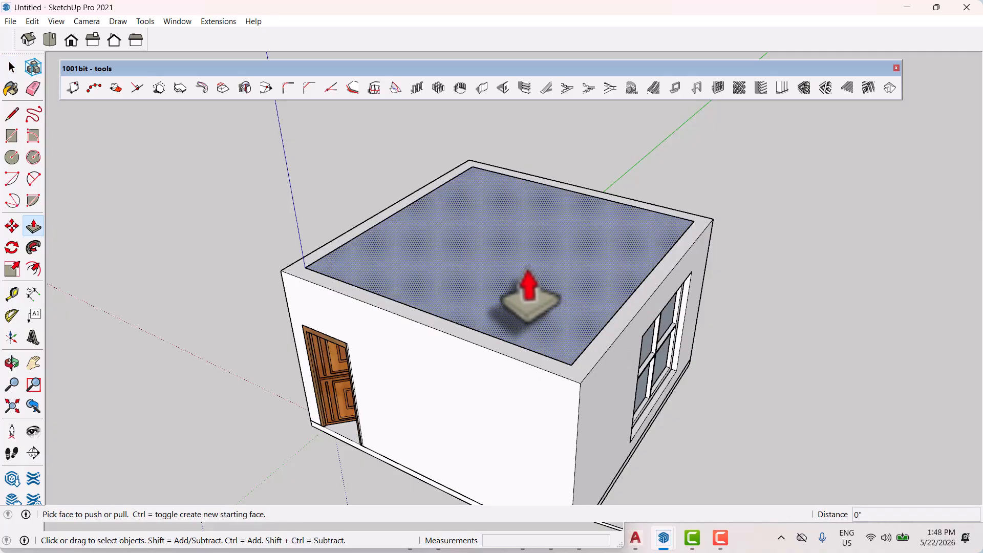
pyautogui.click(533, 309)
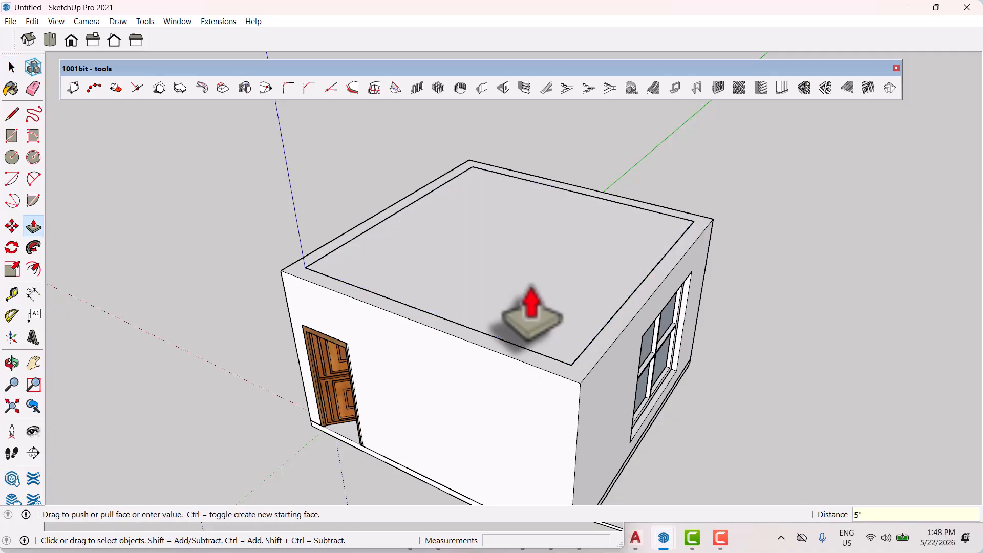
pyautogui.press('Return')
pyautogui.press('space')
# Select the complete ceiling slab and make it a group
pyautogui.scroll(-3, 420, 312)
pyautogui.moveTo(420, 315); pyautogui.dragTo(767, 388, button='middle')
pyautogui.scroll(2, 665, 389)
pyautogui.moveTo(616, 406); pyautogui.dragTo(469, 261, button='middle')
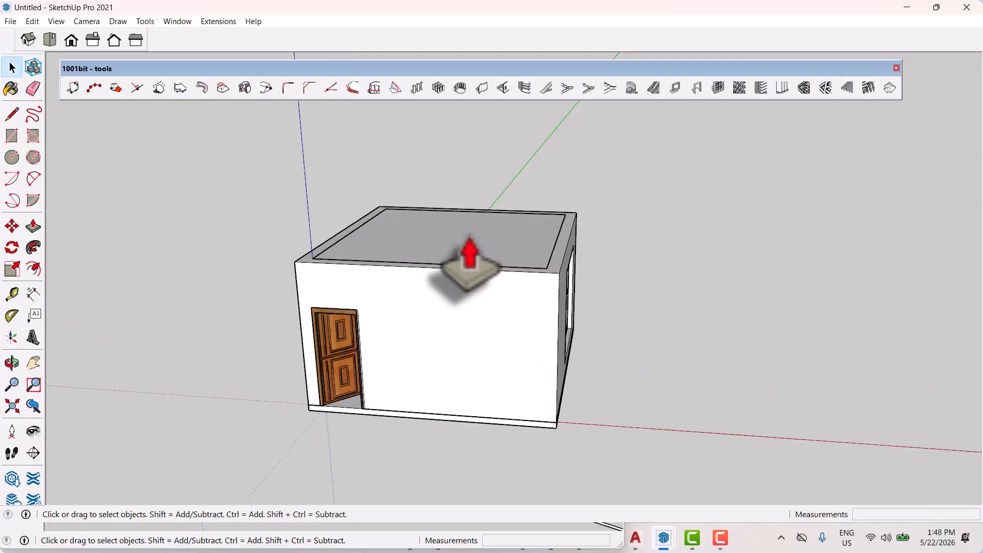
pyautogui.rightClick(469, 239)
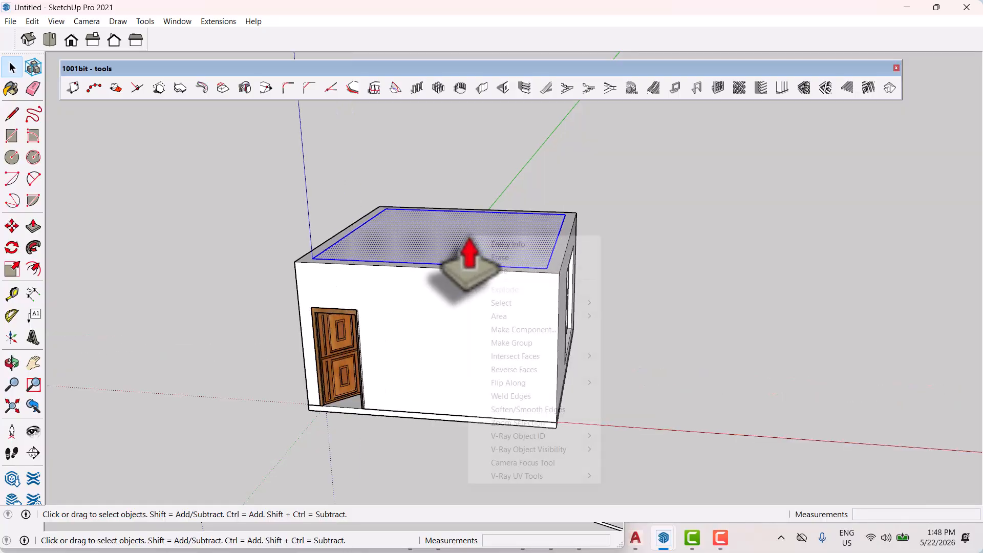
pyautogui.click(532, 343)
pyautogui.moveTo(478, 330); pyautogui.dragTo(578, 410, button='middle')
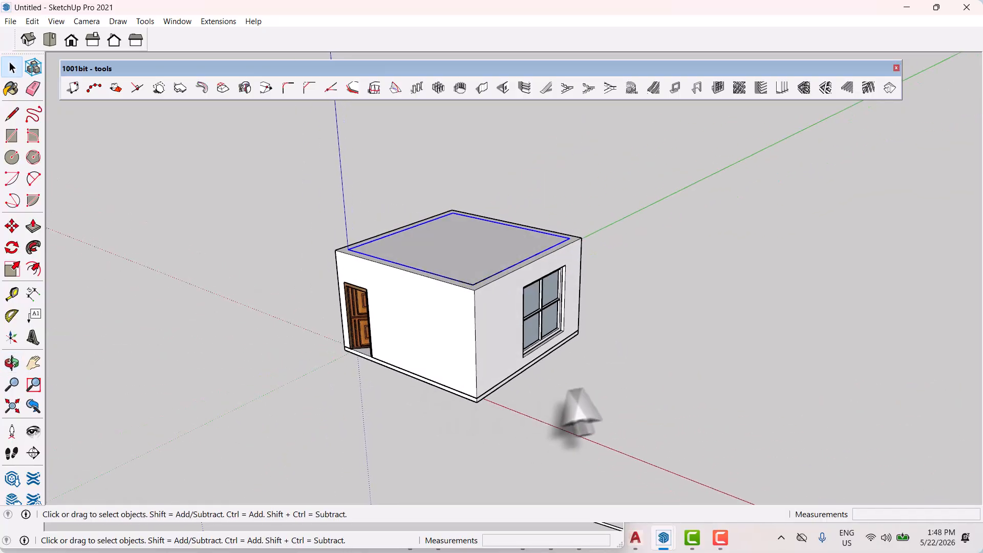
# Position the camera in front of the door wall and examine the furnished interior from eye level
pyautogui.moveTo(445, 387); pyautogui.dragTo(436, 326, button='middle')
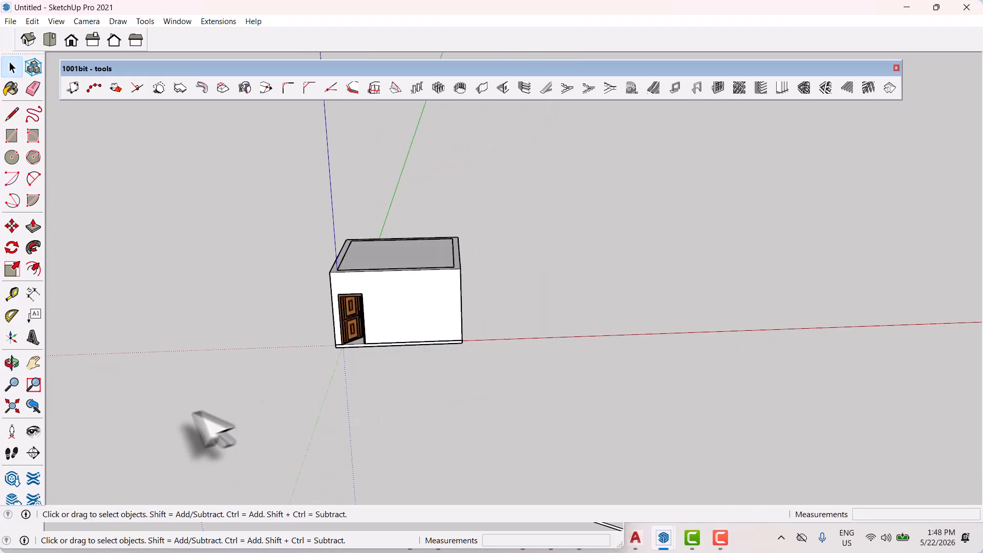
pyautogui.click(12, 432)
pyautogui.click(402, 421)
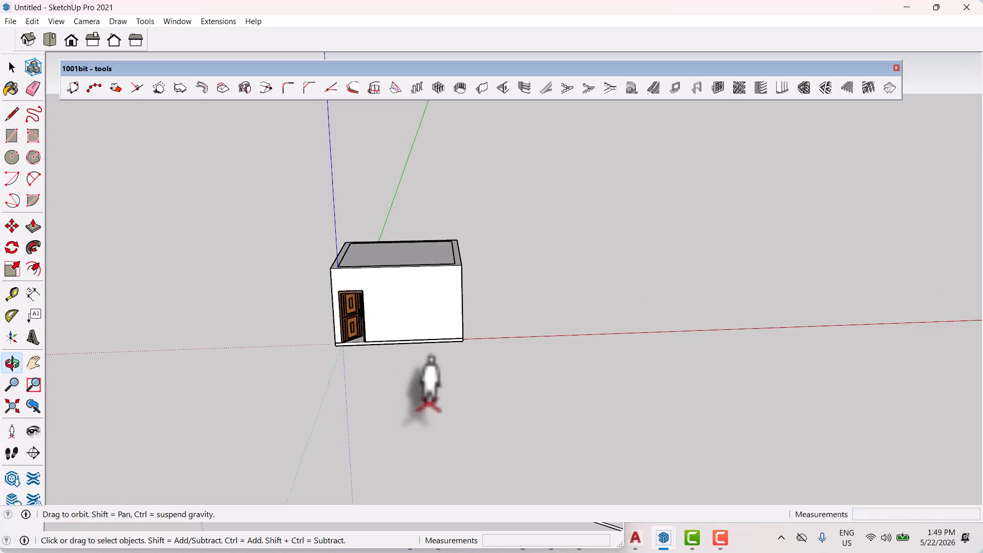
pyautogui.scroll(5, 389, 404)
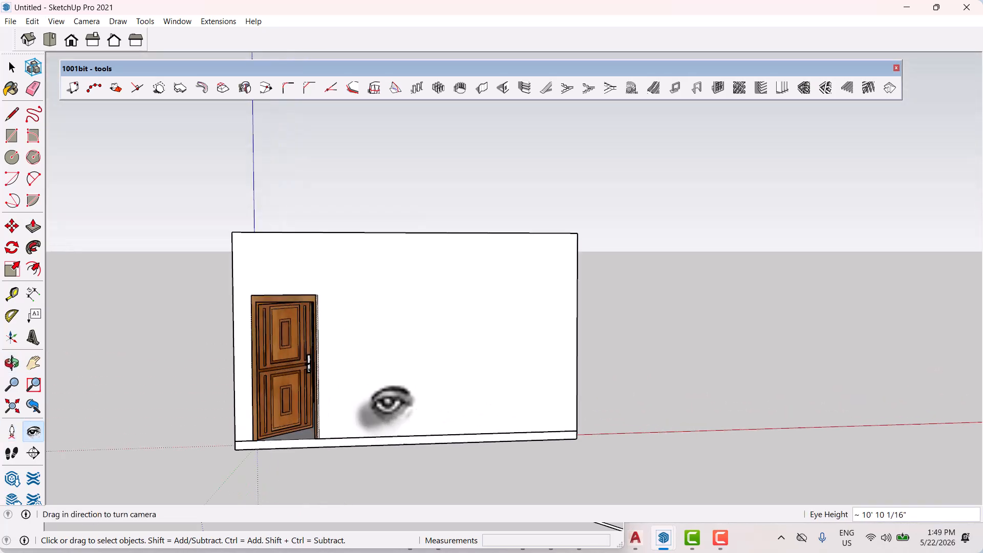
pyautogui.scroll(2, 312, 369)
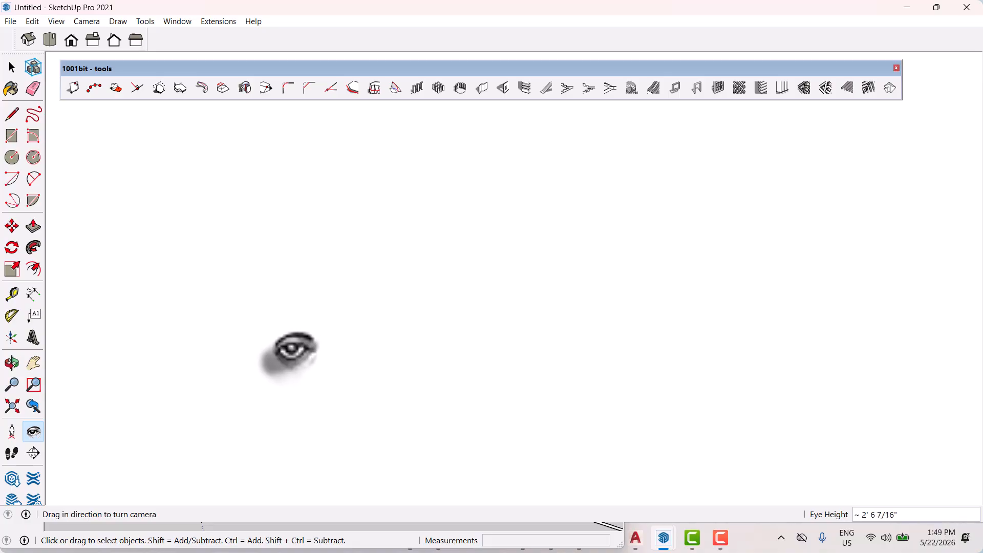
pyautogui.scroll(1, 289, 351)
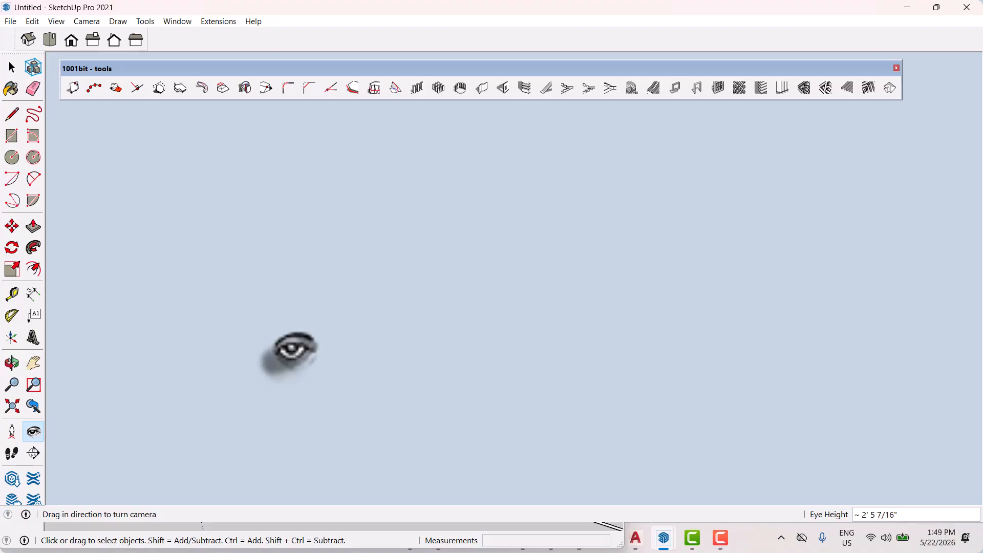
pyautogui.scroll(1, 292, 351)
pyautogui.scroll(3, 445, 377)
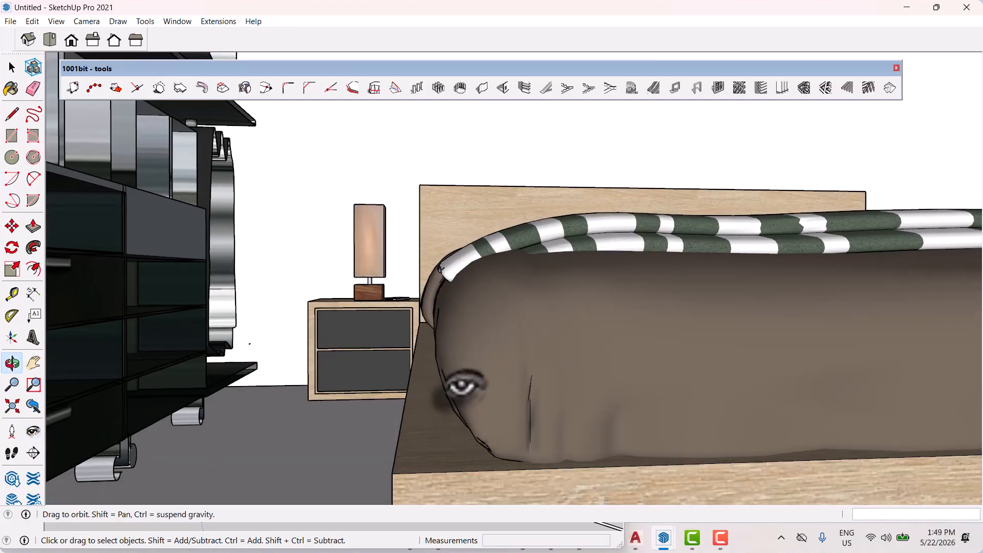
pyautogui.press('h')
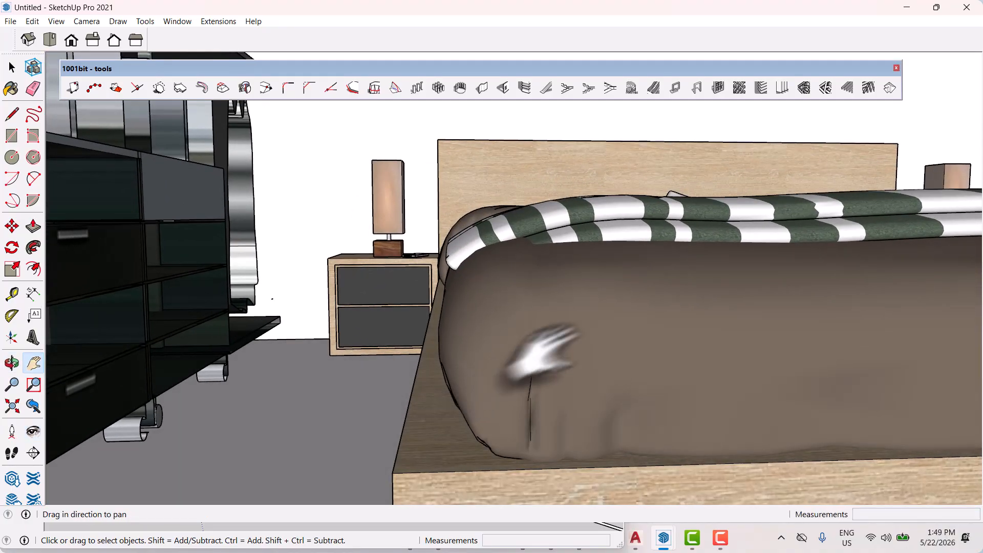
pyautogui.moveTo(597, 324); pyautogui.dragTo(491, 406)
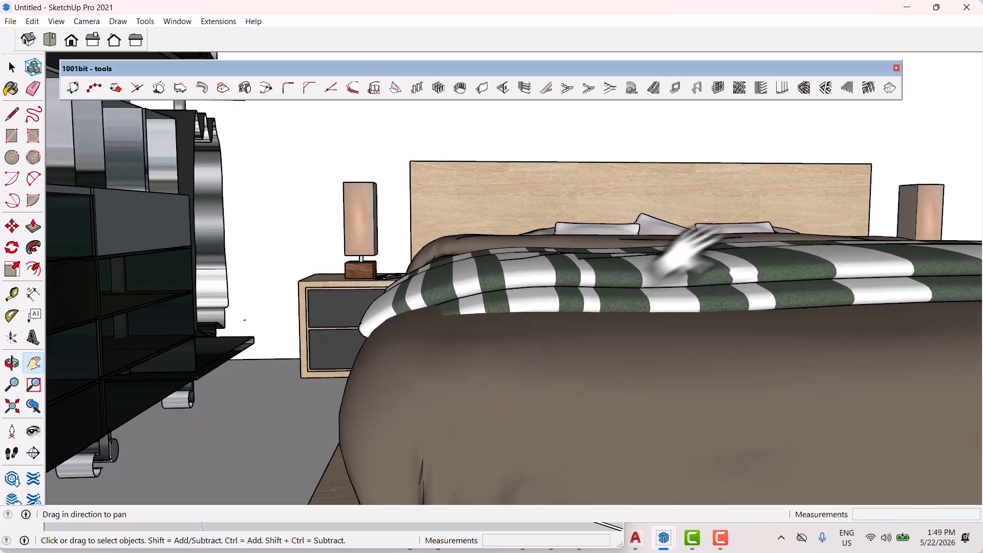
pyautogui.moveTo(687, 254); pyautogui.dragTo(608, 245)
pyautogui.scroll(-4, 569, 250)
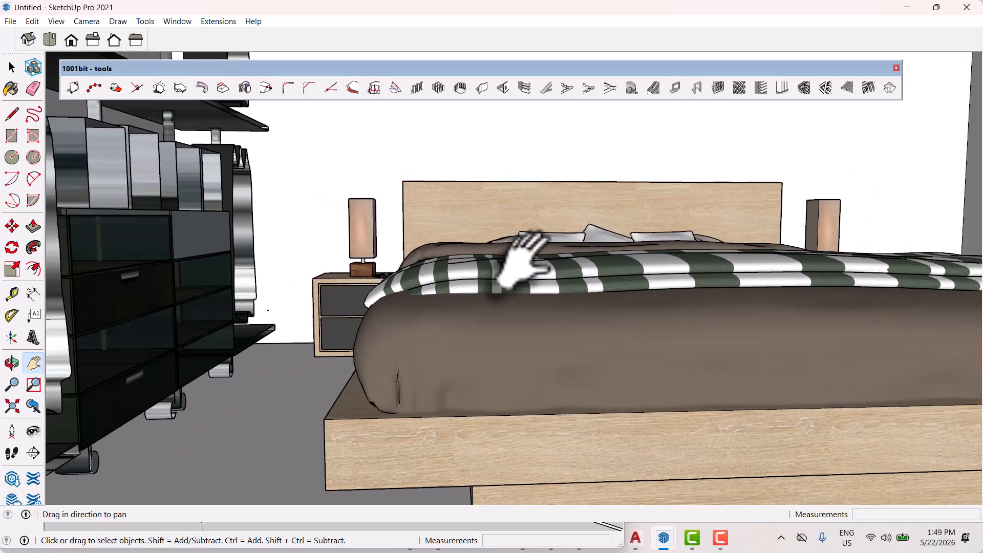
pyautogui.scroll(-2, 425, 288)
pyautogui.press('space')
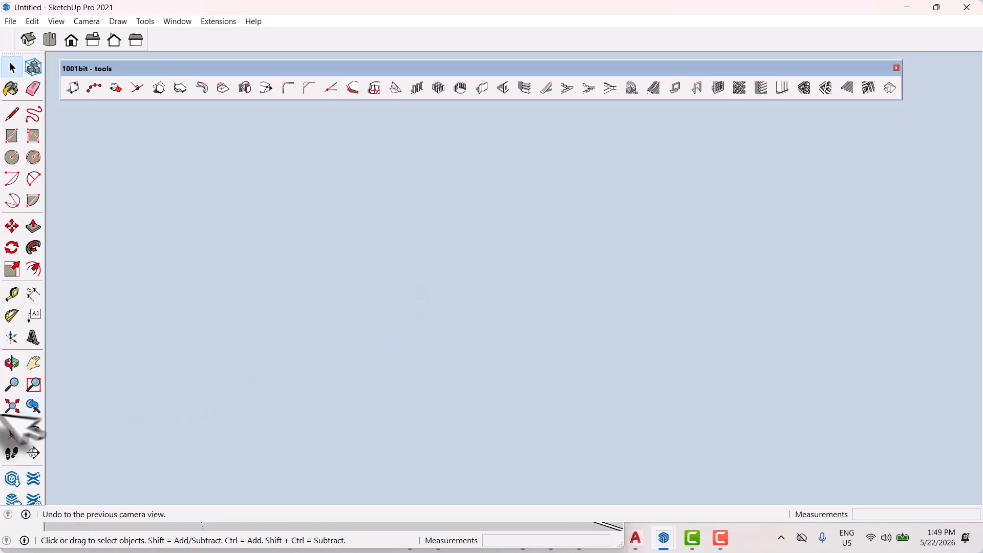
# Zoom to the whole model and place a section plane on the door wall, named Section 1 with symbol 1
pyautogui.click(17, 406)
pyautogui.scroll(-5, 413, 323)
pyautogui.moveTo(482, 316); pyautogui.dragTo(518, 372, button='middle')
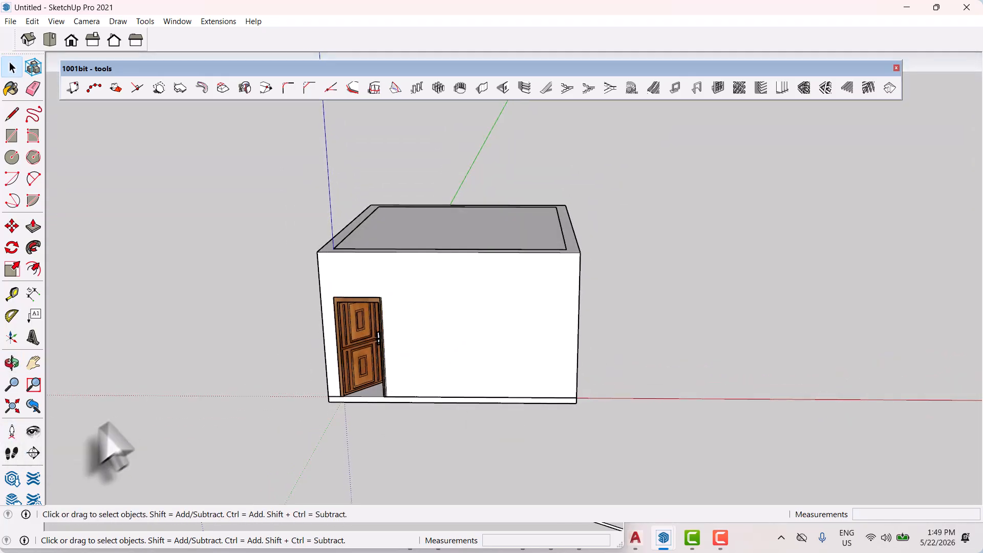
pyautogui.click(33, 453)
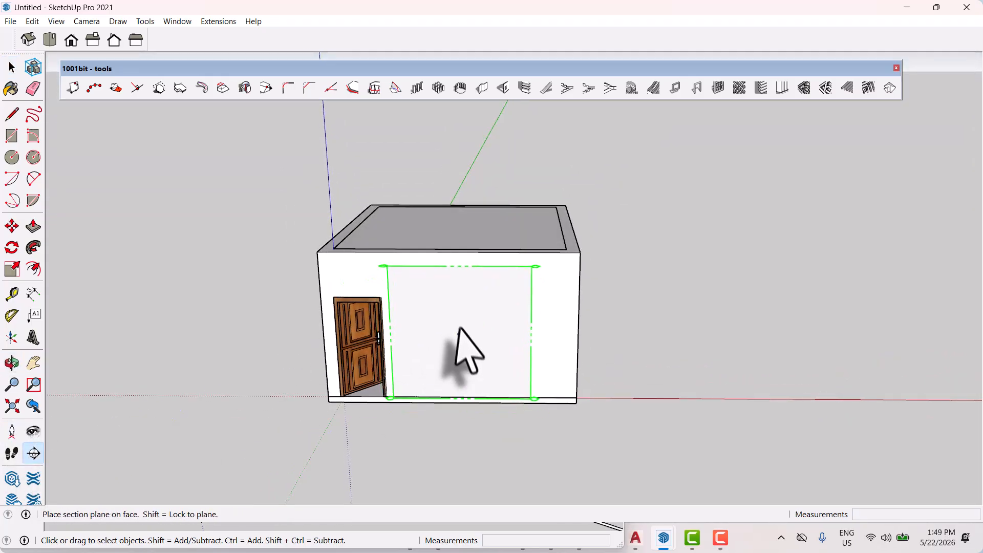
pyautogui.click(463, 330)
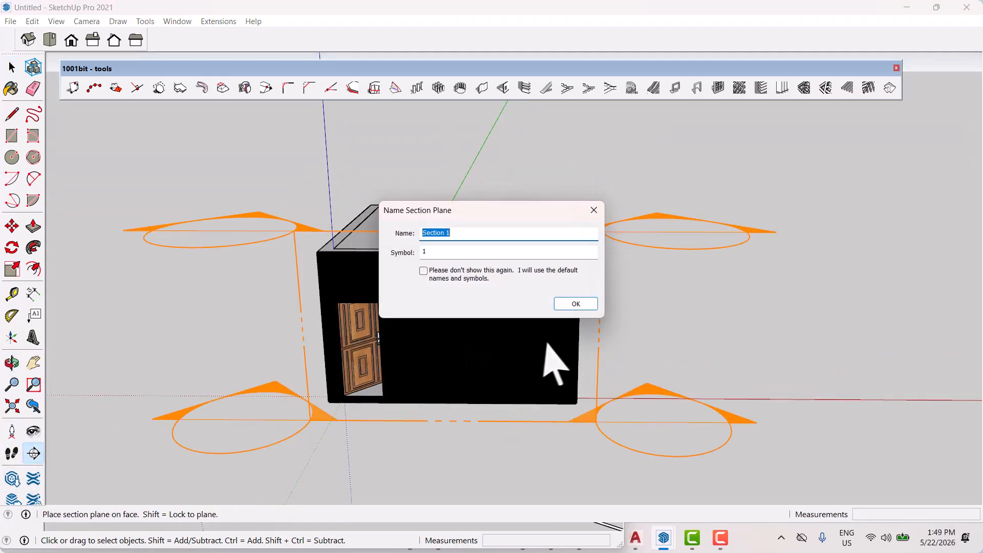
pyautogui.click(574, 304)
# Move the section plane along the green axis past the door wall to cut into the bedroom
pyautogui.moveTo(466, 339); pyautogui.dragTo(558, 333, button='middle')
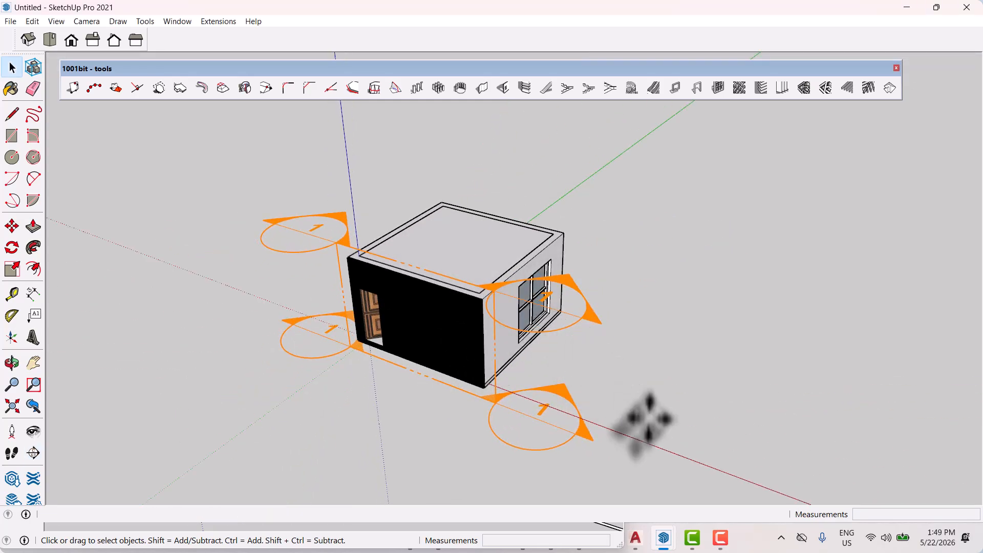
pyautogui.press('m')
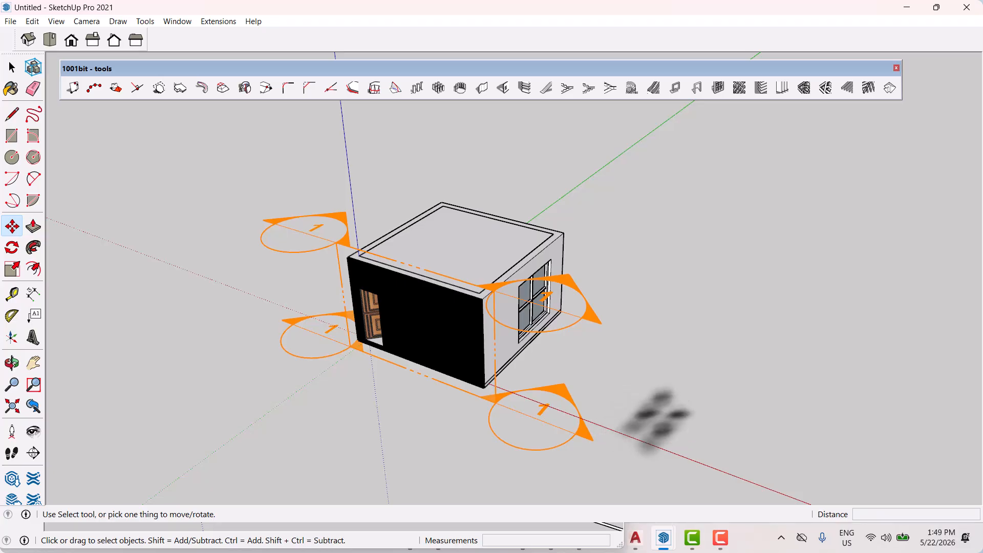
pyautogui.moveTo(655, 420); pyautogui.dragTo(566, 421, button='middle')
pyautogui.press('space')
pyautogui.click(492, 407)
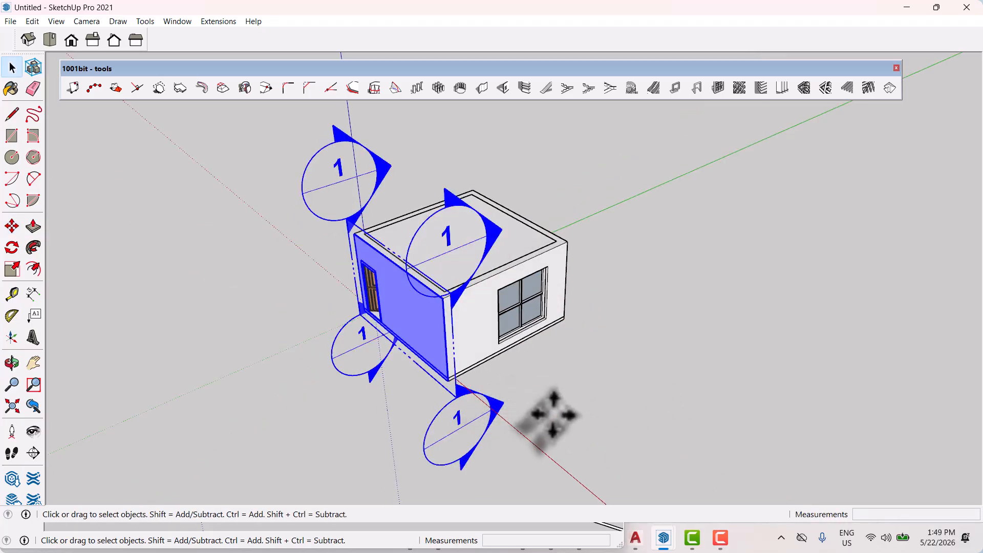
pyautogui.press('m')
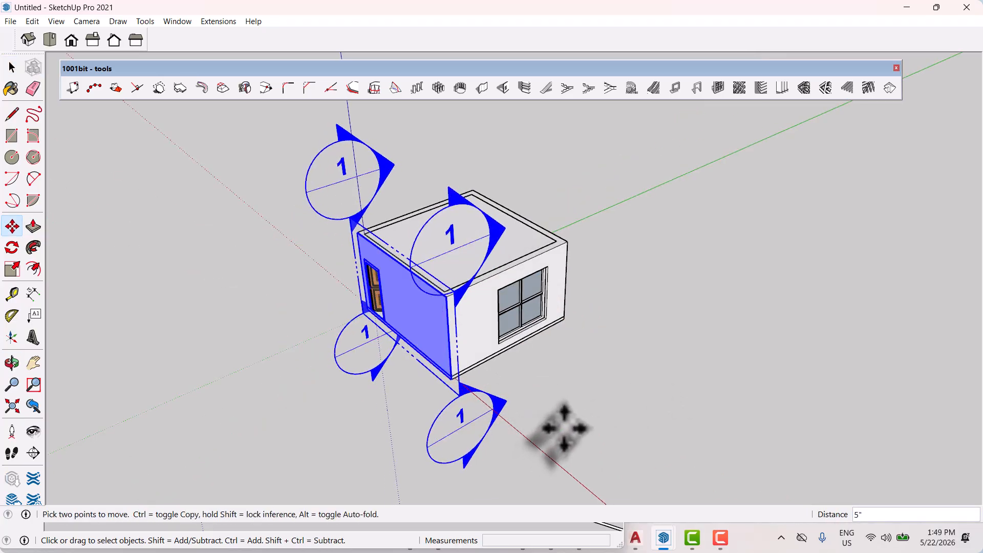
pyautogui.click(568, 426)
pyautogui.moveTo(563, 429); pyautogui.dragTo(522, 353, button='middle')
pyautogui.press('space')
# Examine the bed, wardrobe and window inside the room through the section cut
pyautogui.scroll(7, 533, 196)
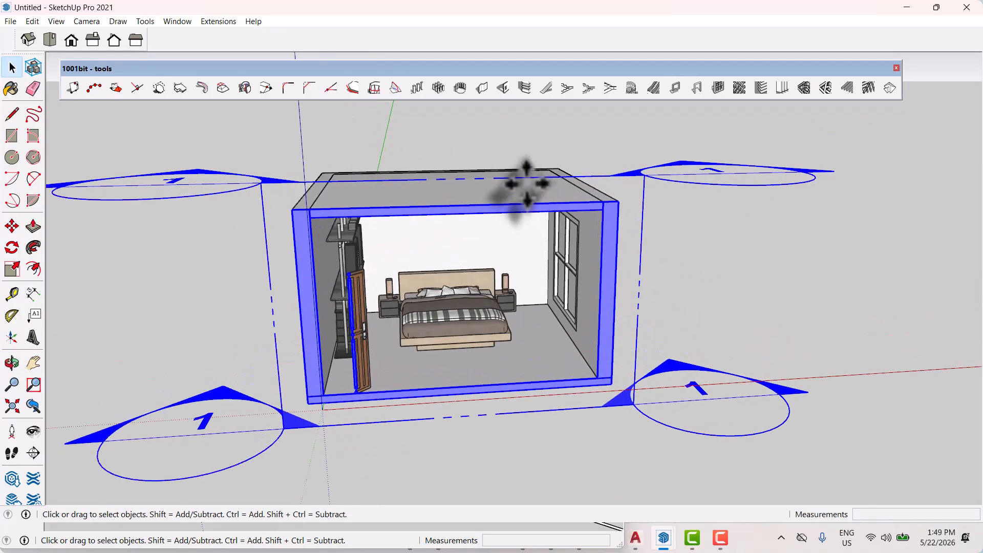
pyautogui.moveTo(406, 303); pyautogui.dragTo(415, 251, button='middle')
pyautogui.scroll(3, 329, 269)
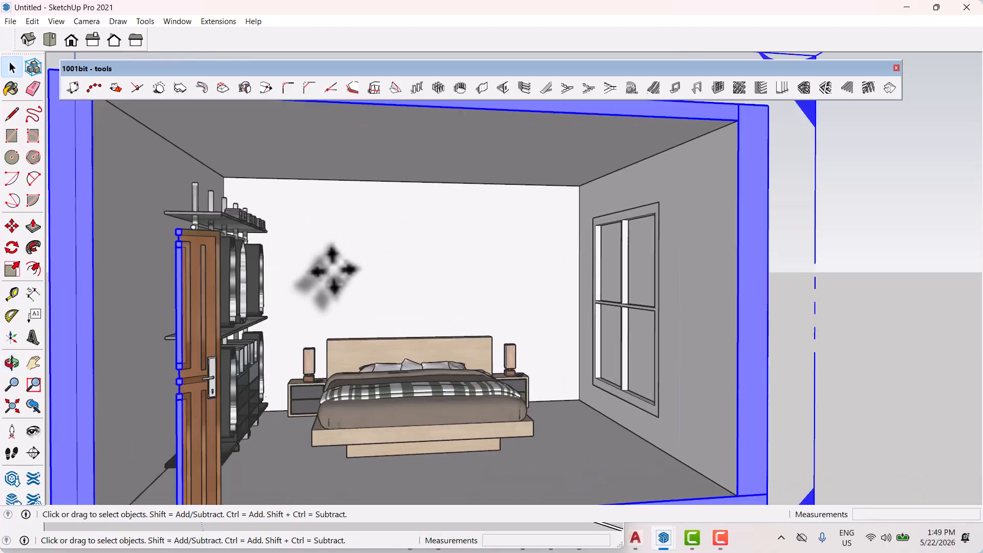
pyautogui.moveTo(314, 287); pyautogui.dragTo(240, 310, button='middle')
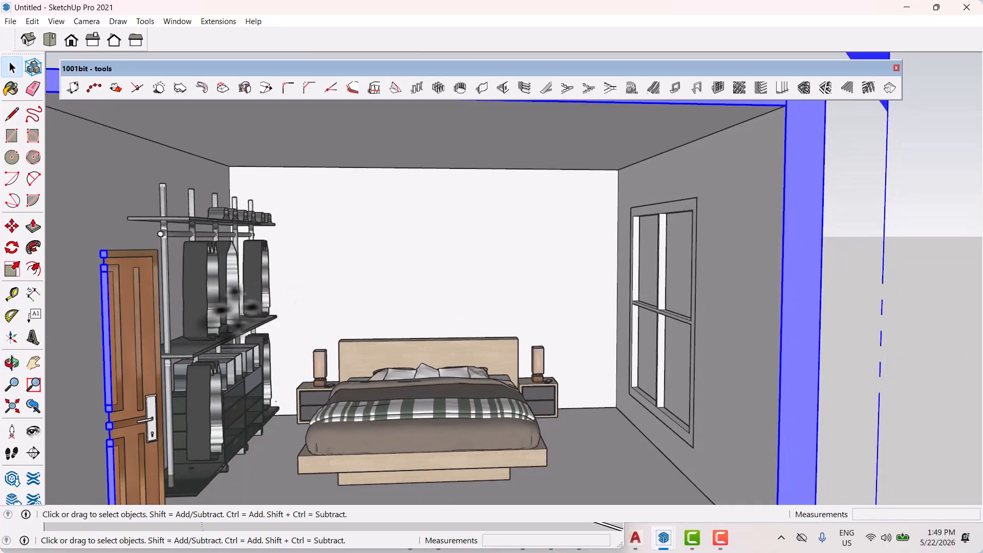
pyautogui.scroll(2, 197, 312)
pyautogui.scroll(1, 307, 307)
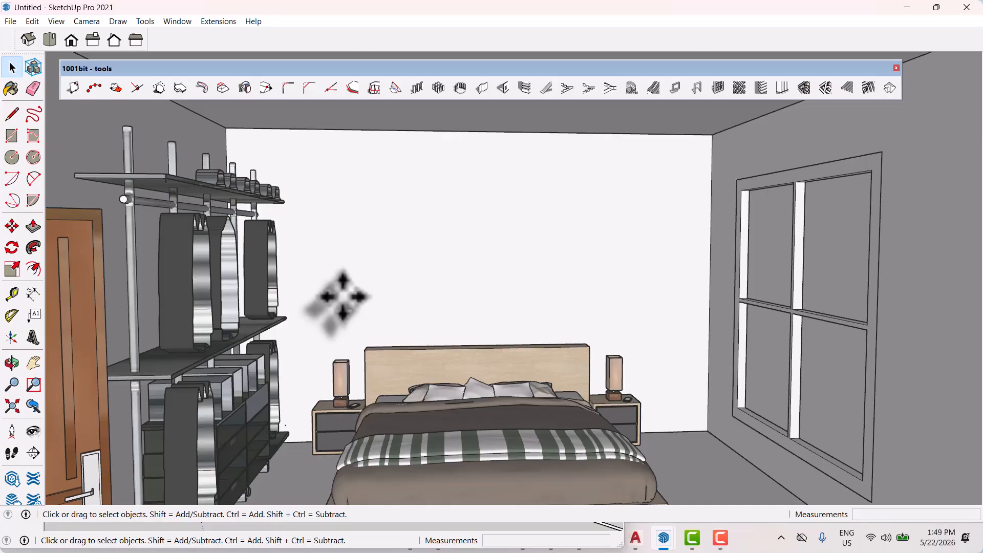
# Bring the whole room back into view and delete the section plane in front of the door wall
pyautogui.click(359, 297)
pyautogui.scroll(-7, 379, 286)
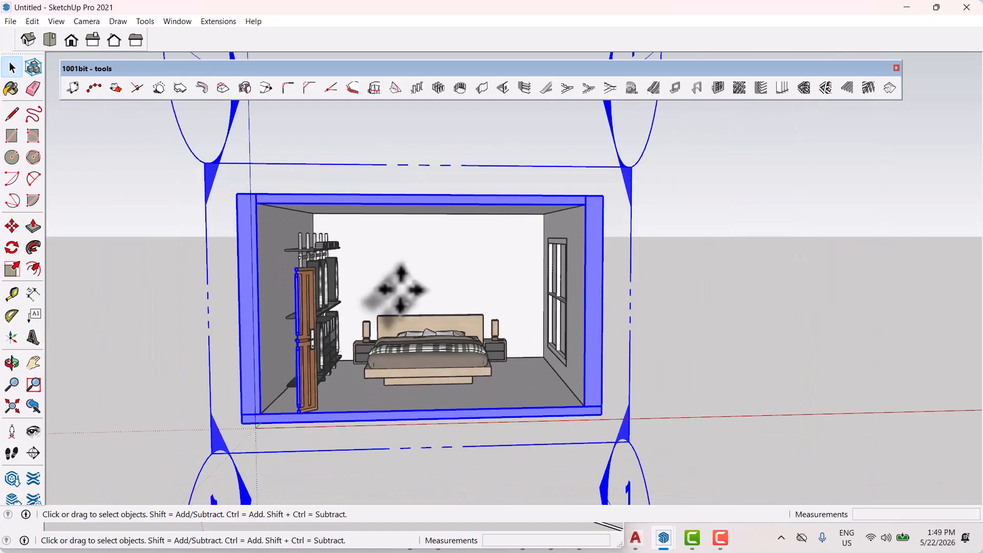
pyautogui.moveTo(533, 334); pyautogui.dragTo(599, 340, button='middle')
pyautogui.click(605, 328)
pyautogui.scroll(-4, 598, 310)
pyautogui.moveTo(457, 332)
pyautogui.mouseDown(button='middle')
pyautogui.moveTo(460, 342)
pyautogui.moveTo(439, 340)
pyautogui.mouseUp(button='middle')
pyautogui.scroll(3, 426, 283)
pyautogui.scroll(2, 426, 282)
pyautogui.click(400, 259)
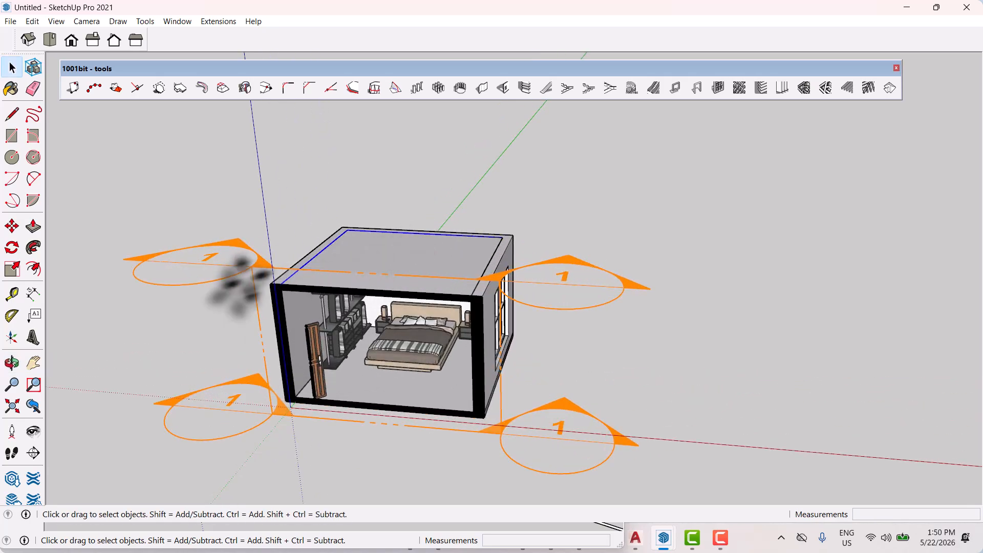
pyautogui.scroll(-3, 246, 282)
pyautogui.click(484, 281)
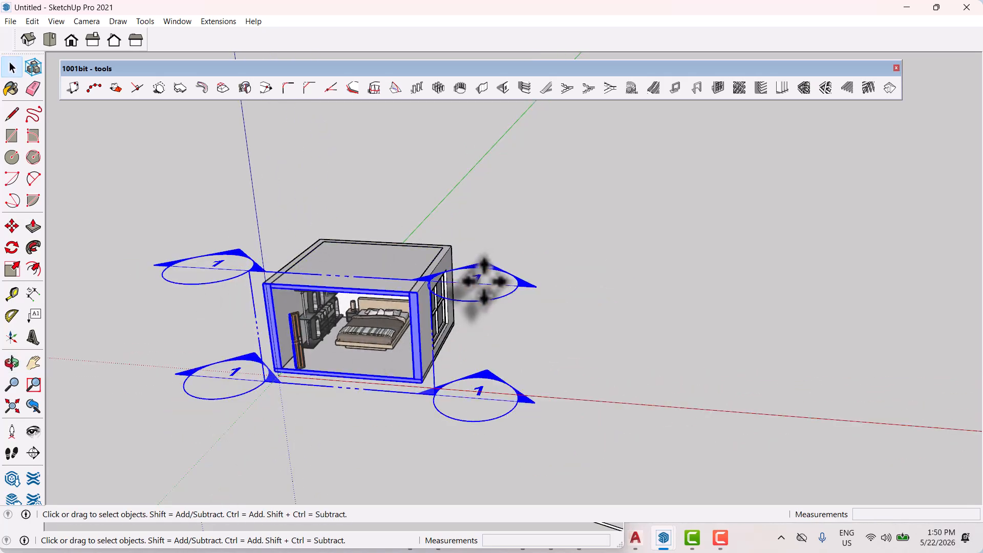
pyautogui.press('Delete')
# Copy the entire room with its contents along the red axis, about 32' 11 5/8" from the original
pyautogui.scroll(-2, 332, 300)
pyautogui.moveTo(338, 297); pyautogui.dragTo(384, 311, button='middle')
pyautogui.moveTo(225, 226); pyautogui.dragTo(471, 413)
pyautogui.press('m')
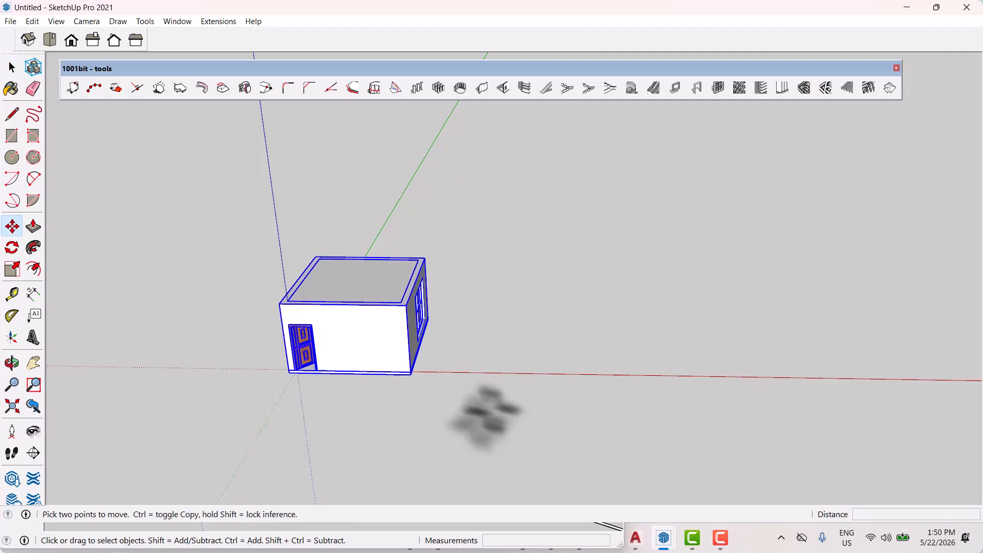
pyautogui.click(417, 378)
pyautogui.press('ctrl')
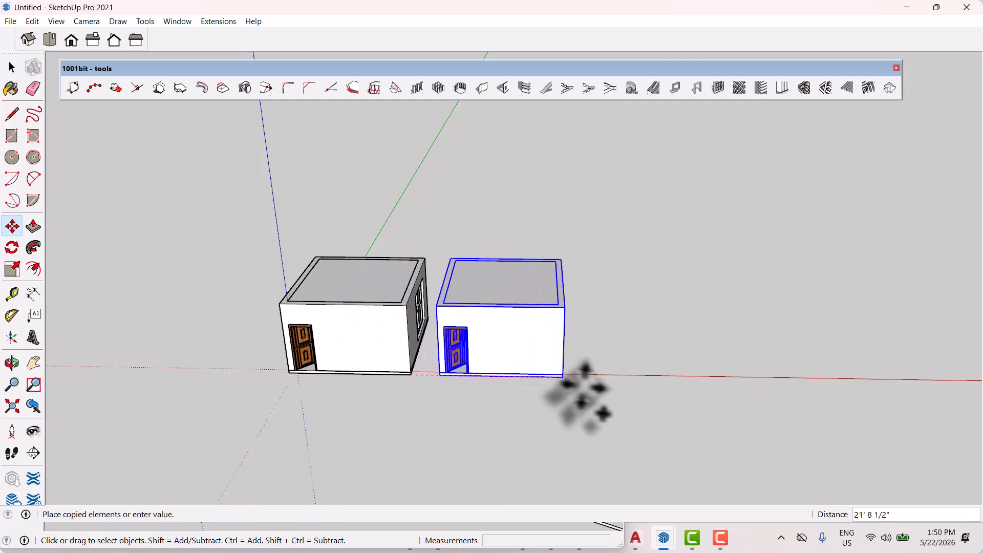
pyautogui.click(656, 381)
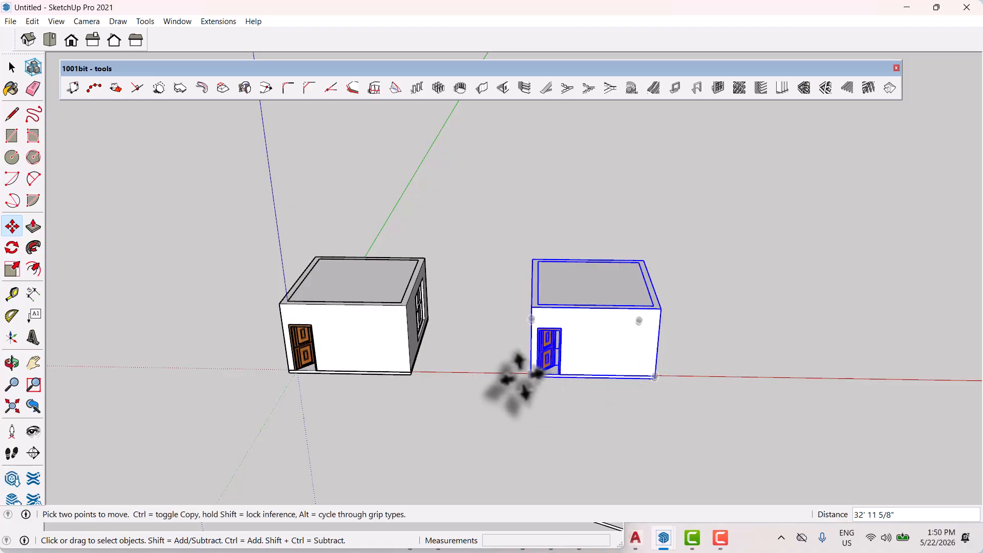
# Hide the ceiling of the copied room
pyautogui.scroll(-2, 522, 377)
pyautogui.press('space')
pyautogui.click(619, 421)
pyautogui.moveTo(604, 418); pyautogui.dragTo(589, 314, button='middle')
pyautogui.rightClick(586, 300)
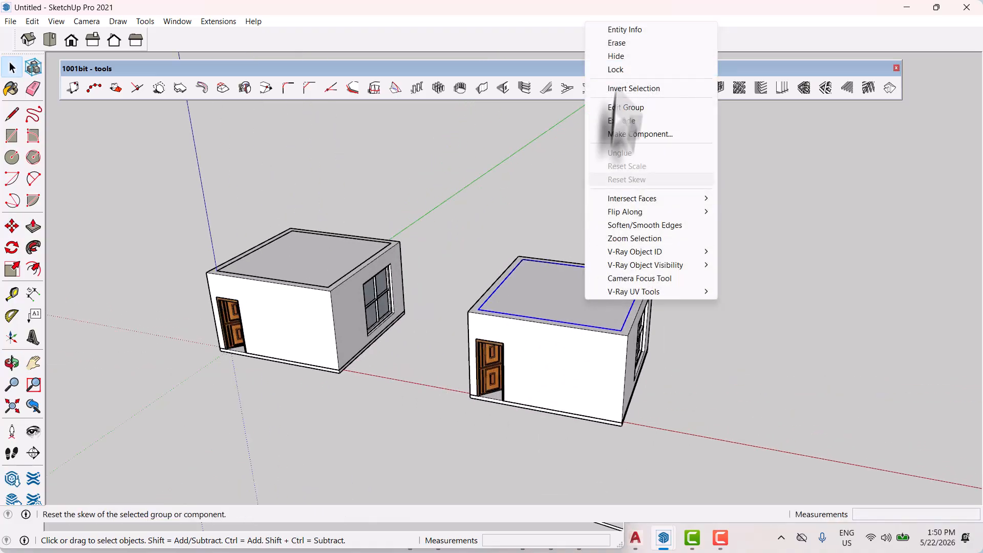
pyautogui.click(613, 56)
# Delete the bed set and the wardrobe from the copied room
pyautogui.moveTo(610, 211); pyautogui.dragTo(661, 418, button='middle')
pyautogui.scroll(5, 590, 347)
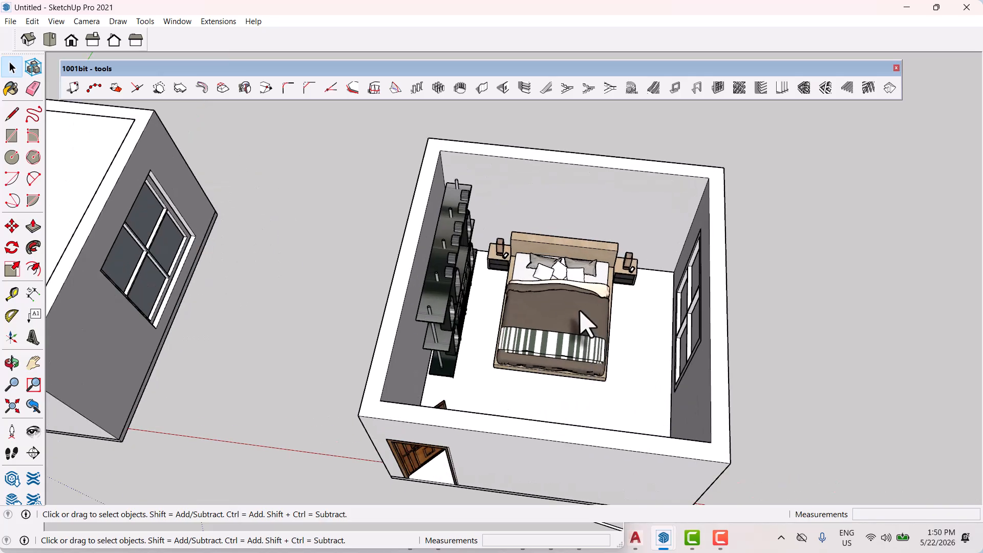
pyautogui.click(580, 312)
pyautogui.press('Delete')
pyautogui.moveTo(483, 318); pyautogui.dragTo(458, 261, button='middle')
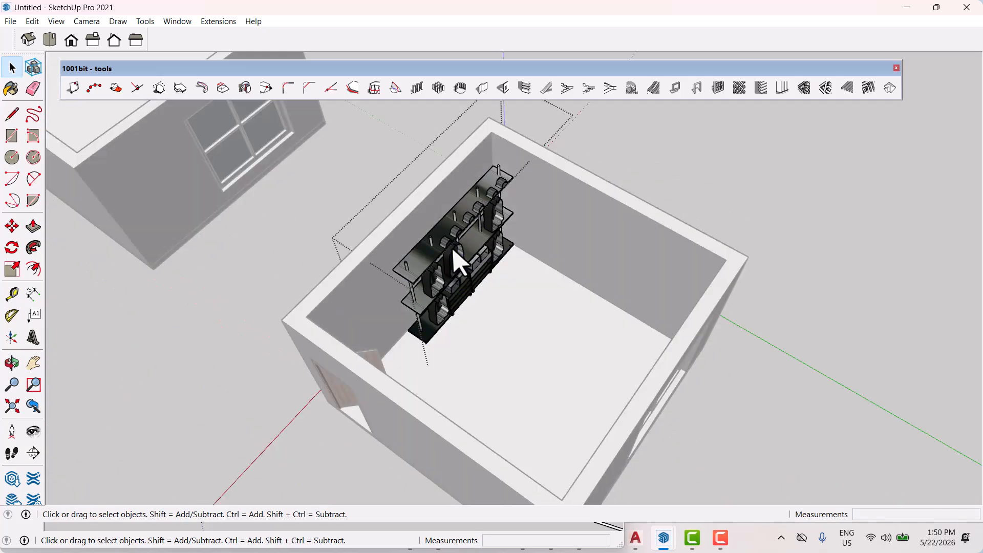
pyautogui.click(435, 253)
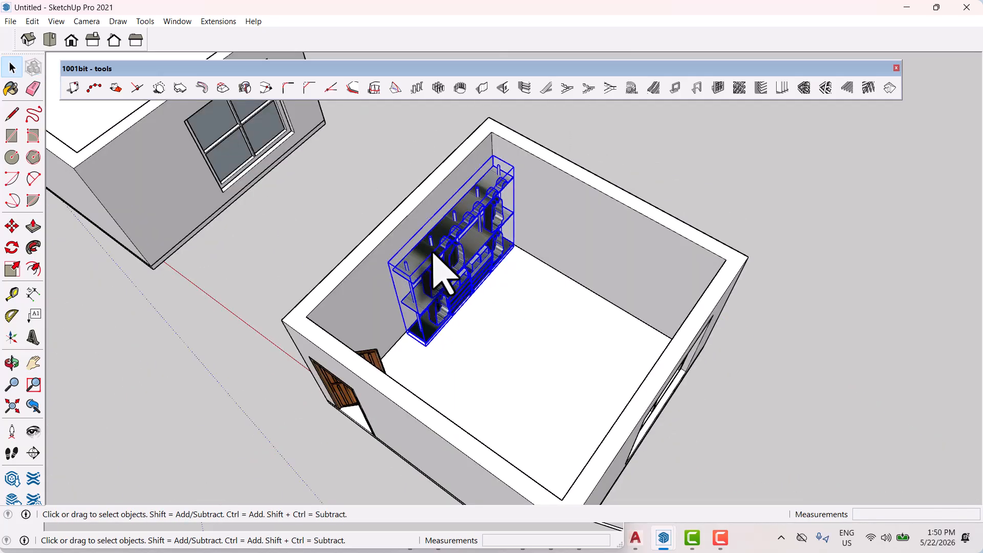
pyautogui.press('Delete')
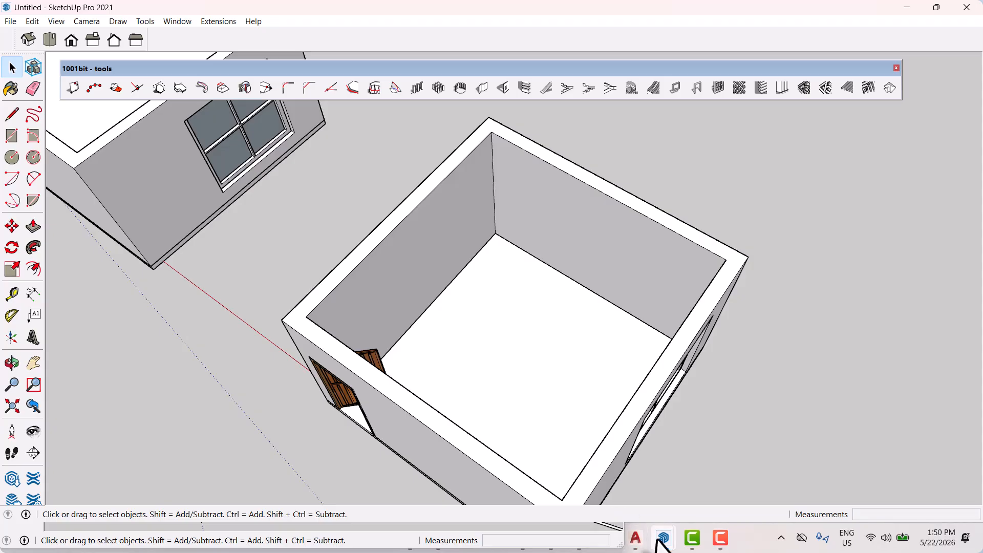
# Switch to the living+room.skp model and copy its complete living room furniture group
pyautogui.moveTo(663, 542)
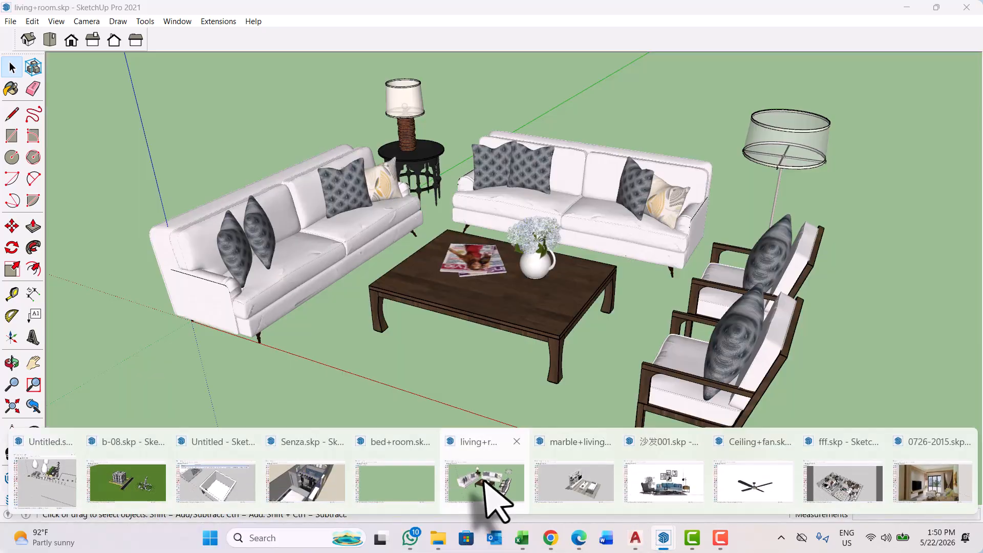
pyautogui.click(500, 489)
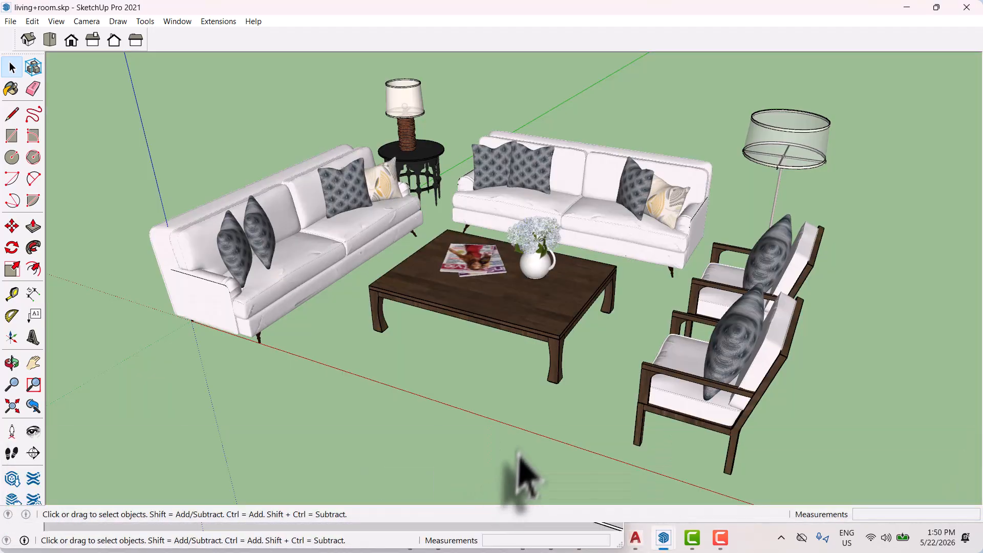
pyautogui.scroll(-3, 522, 476)
pyautogui.moveTo(412, 383); pyautogui.dragTo(248, 237, button='middle')
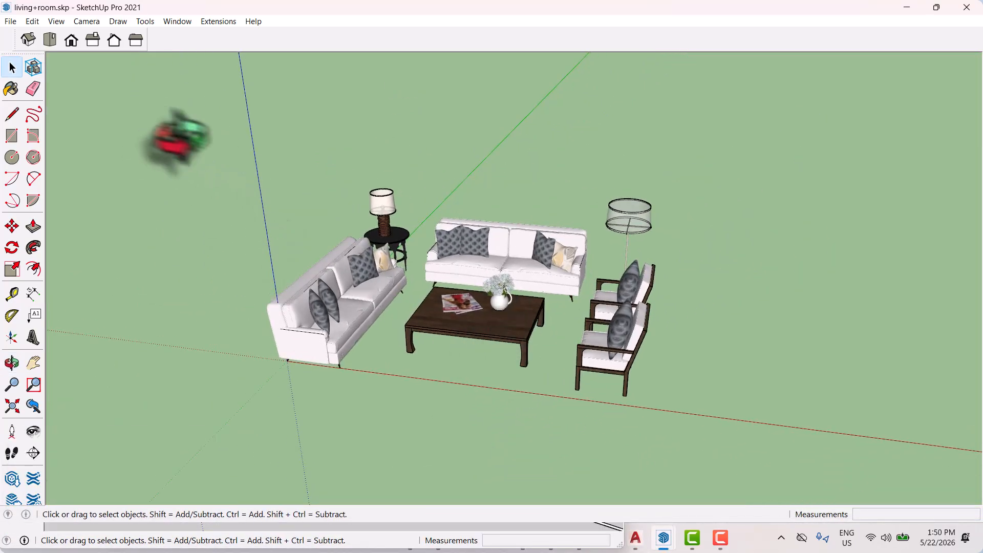
pyautogui.moveTo(180, 142); pyautogui.dragTo(721, 439)
pyautogui.click(766, 373)
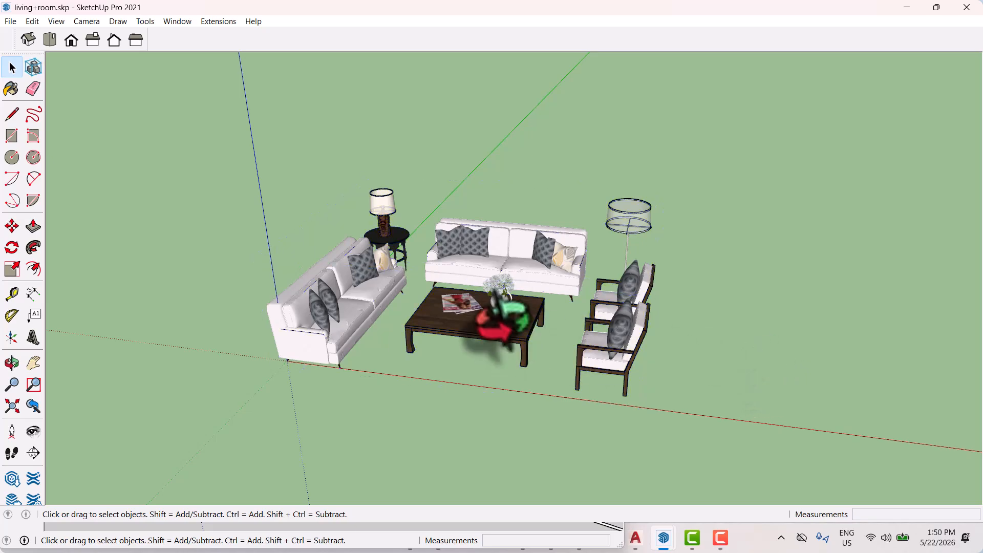
pyautogui.click(494, 314)
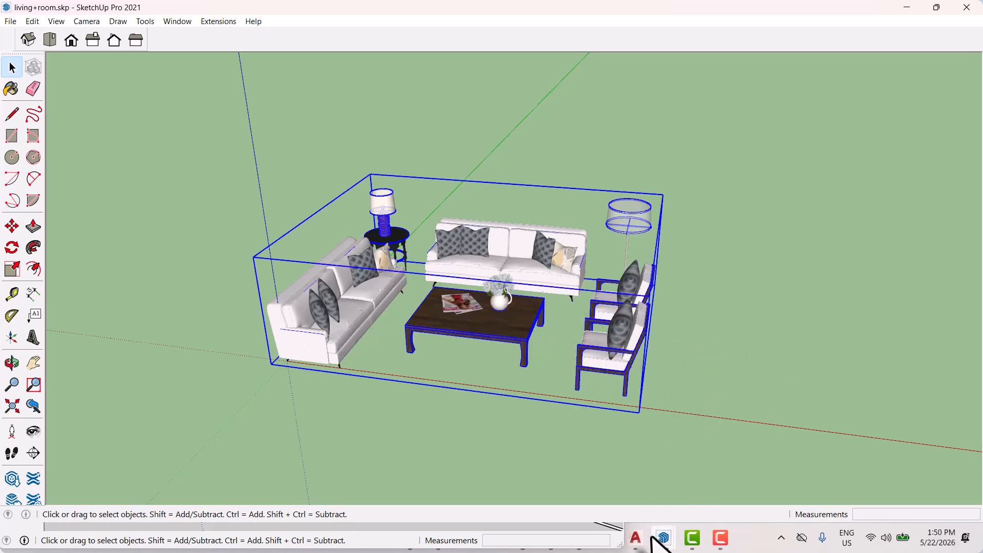
# Return to the untitled room model and hide the walls of the copied room
pyautogui.moveTo(662, 539)
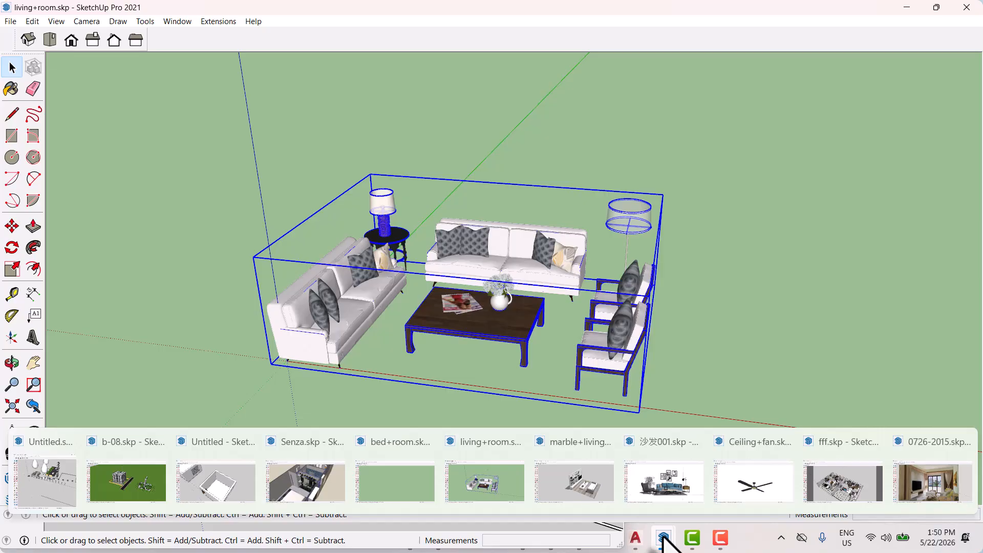
pyautogui.click(241, 494)
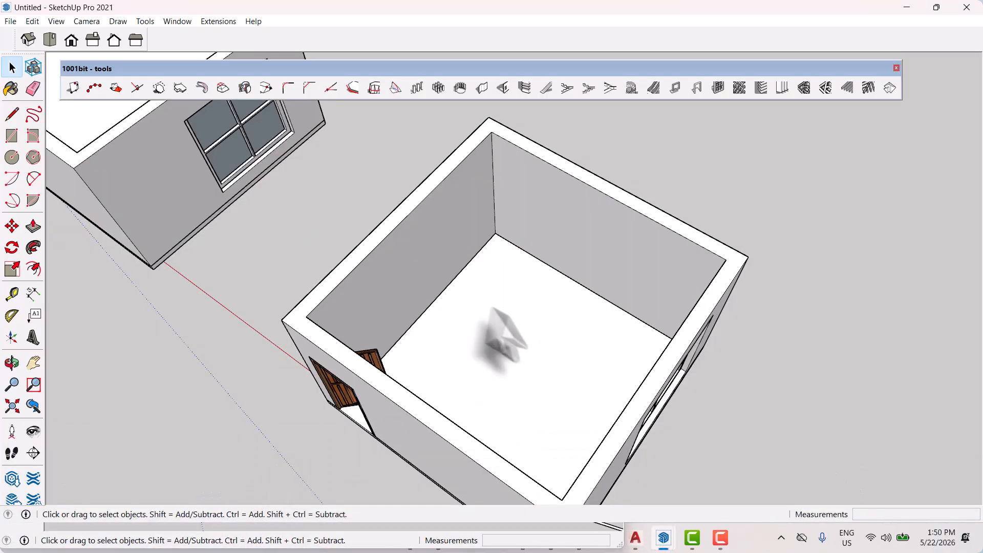
pyautogui.moveTo(421, 302); pyautogui.dragTo(496, 237, button='middle')
pyautogui.click(496, 237)
pyautogui.rightClick(498, 238)
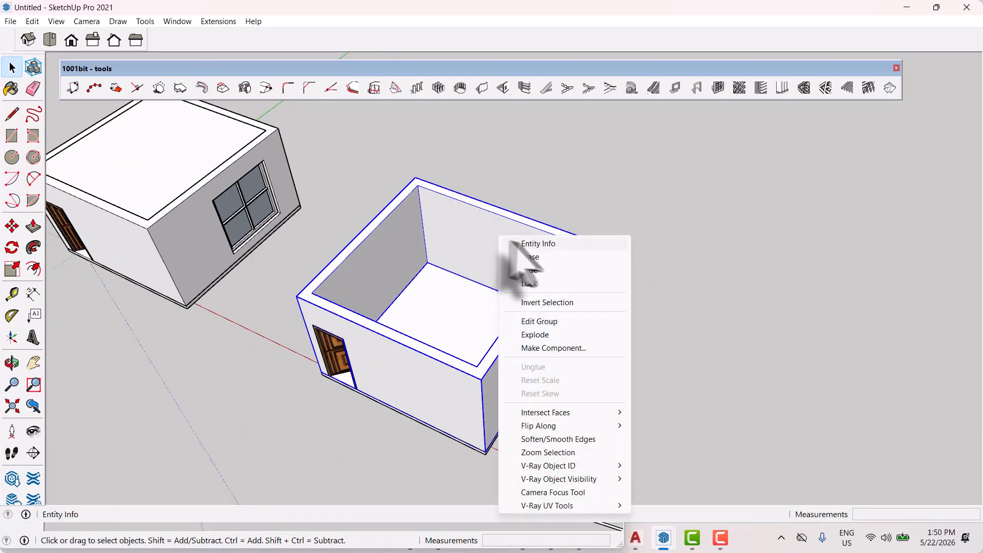
pyautogui.click(538, 270)
pyautogui.scroll(3, 460, 338)
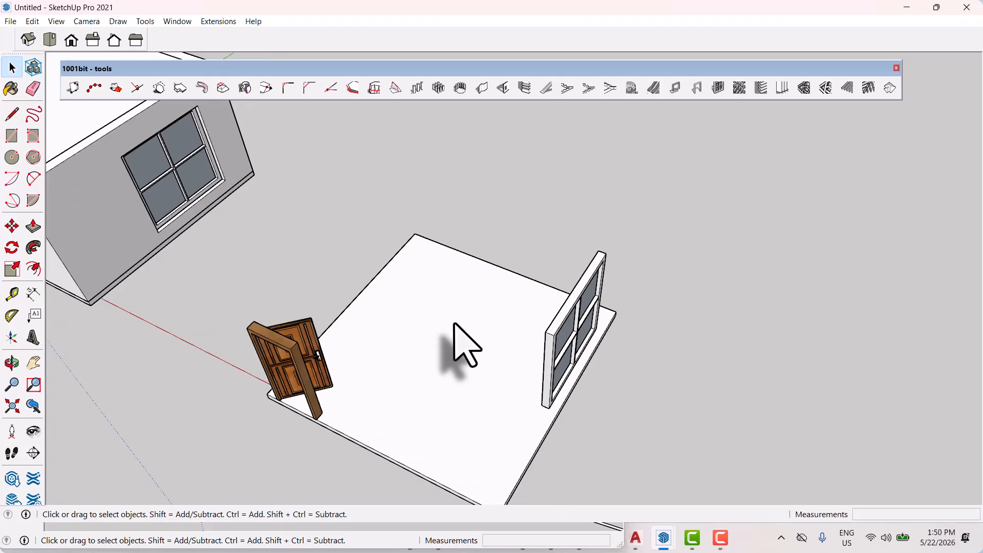
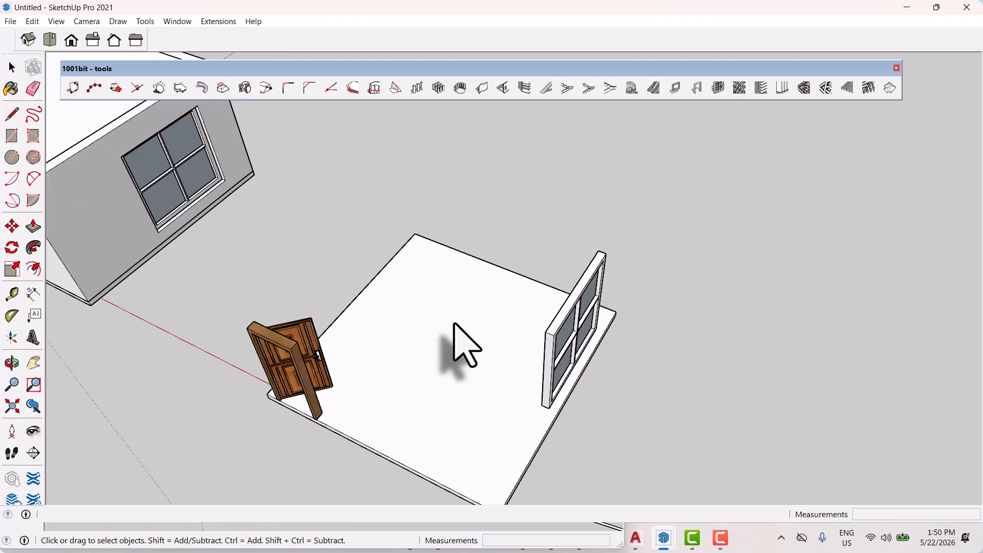
# Paste the living room furniture group onto the copied room's floor slab, with its corner on the slab edge near the door
pyautogui.scroll(-1, 447, 308)
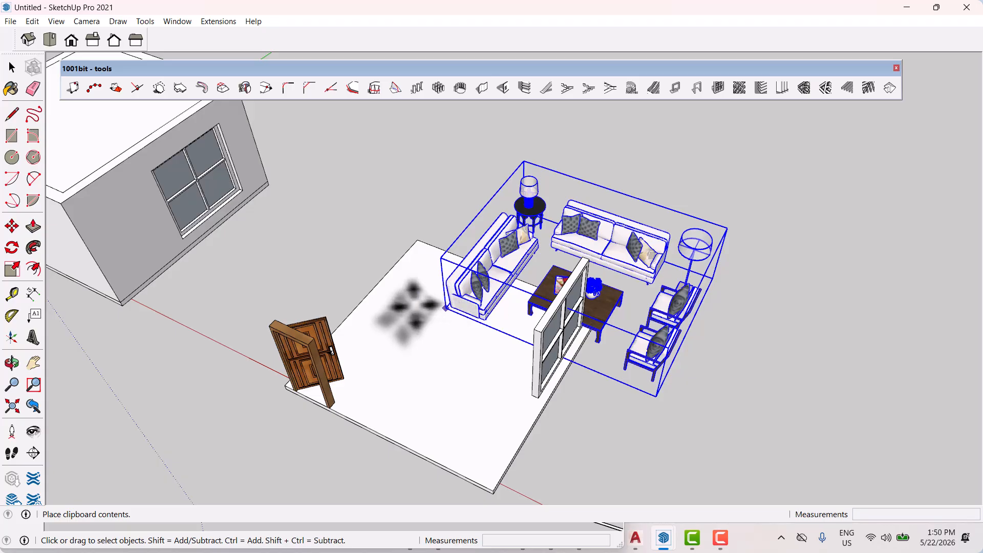
pyautogui.moveTo(373, 313); pyautogui.dragTo(481, 358, button='middle')
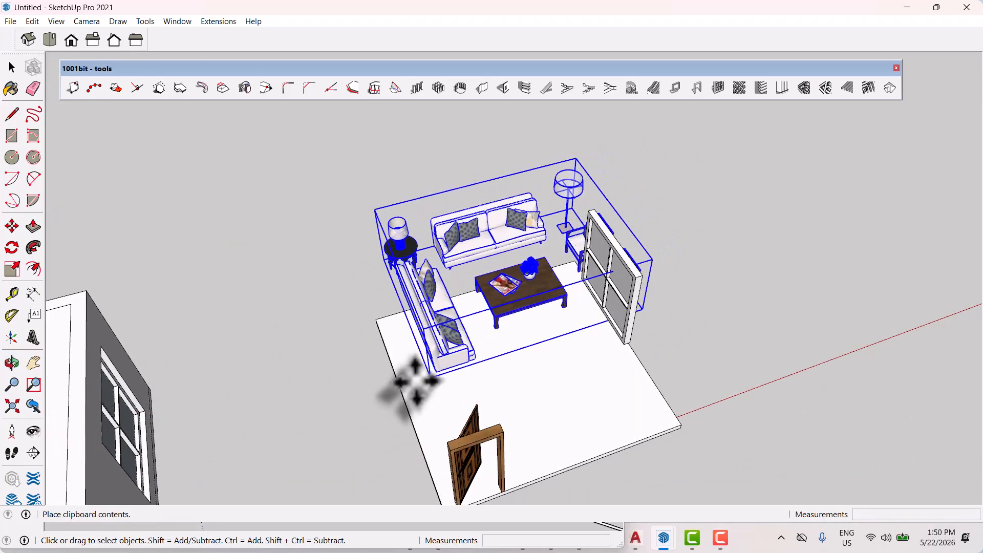
pyautogui.scroll(1, 409, 395)
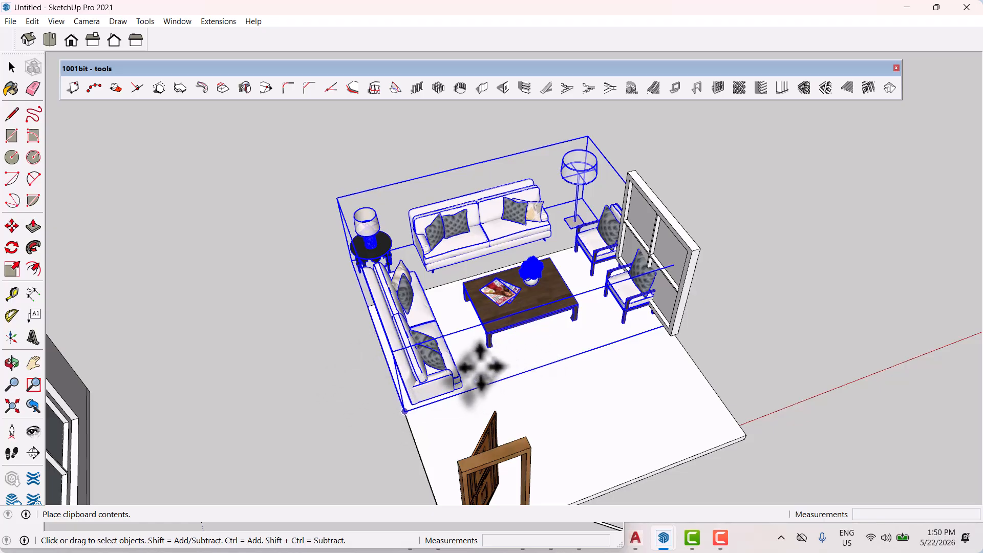
pyautogui.moveTo(522, 375); pyautogui.dragTo(495, 358, button='middle')
pyautogui.press('space')
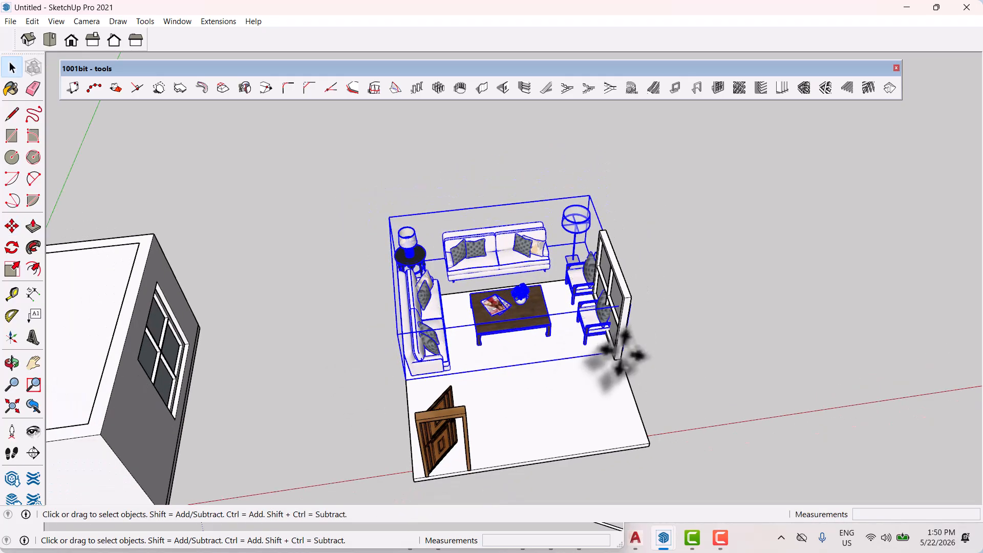
# Mirror the living room furniture group along the green axis with a scale factor of -1
pyautogui.moveTo(625, 358); pyautogui.dragTo(515, 342, button='middle')
pyautogui.scroll(3, 515, 343)
pyautogui.press('s')
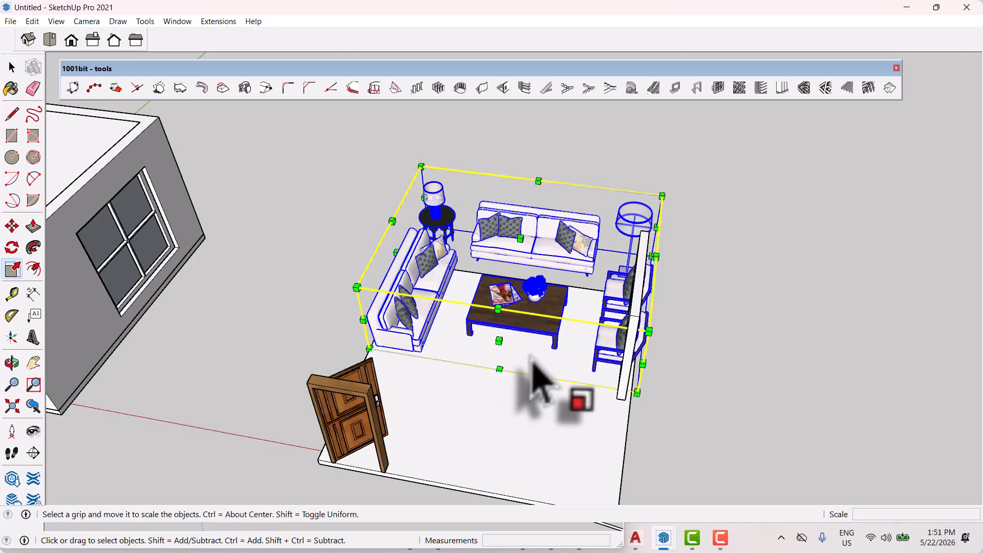
pyautogui.moveTo(537, 388); pyautogui.dragTo(472, 339, button='middle')
pyautogui.moveTo(478, 334); pyautogui.dragTo(509, 287)
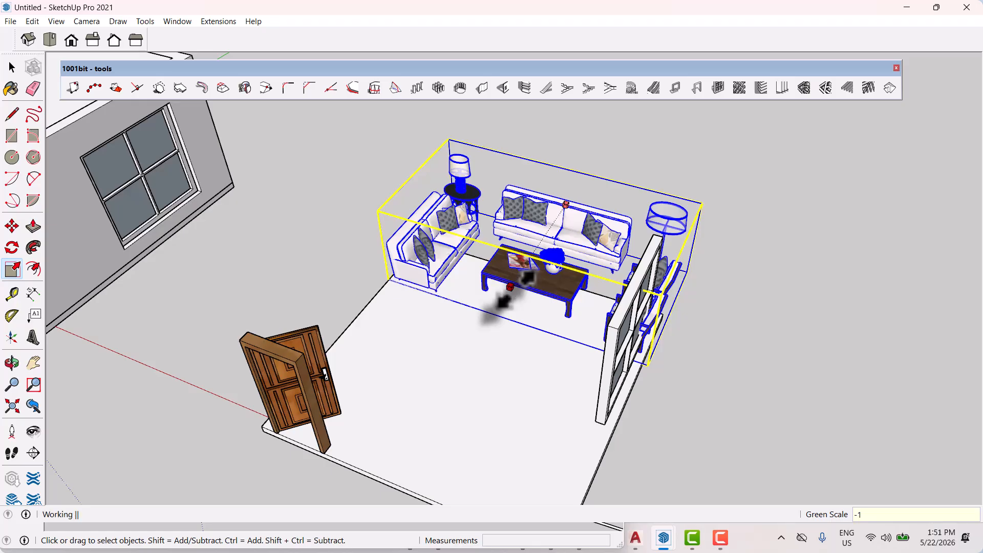
pyautogui.moveTo(494, 325); pyautogui.dragTo(654, 428, button='middle')
pyautogui.press('space')
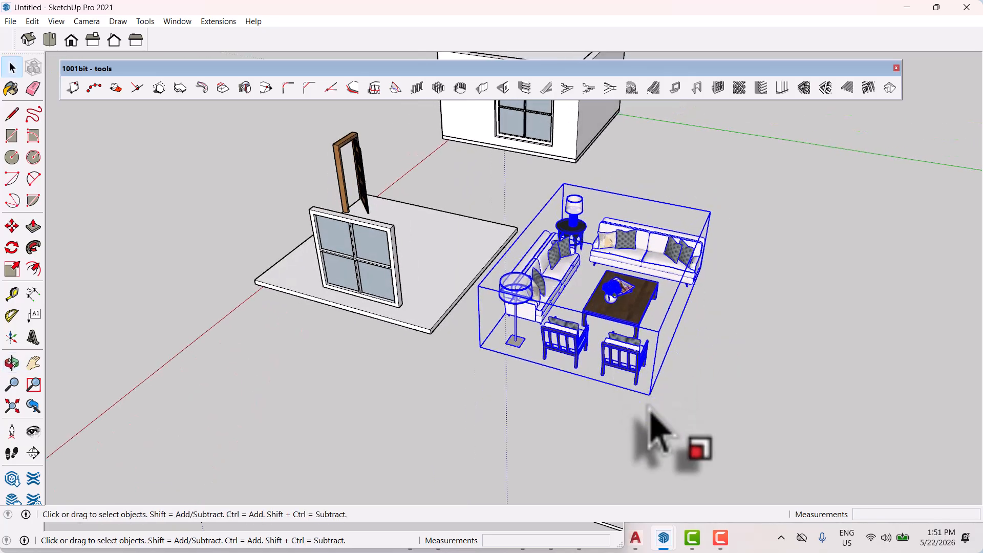
# Move the furniture group back onto the floor slab, aligning its lower corner with the slab's corner on the window side
pyautogui.press('m')
pyautogui.scroll(2, 637, 386)
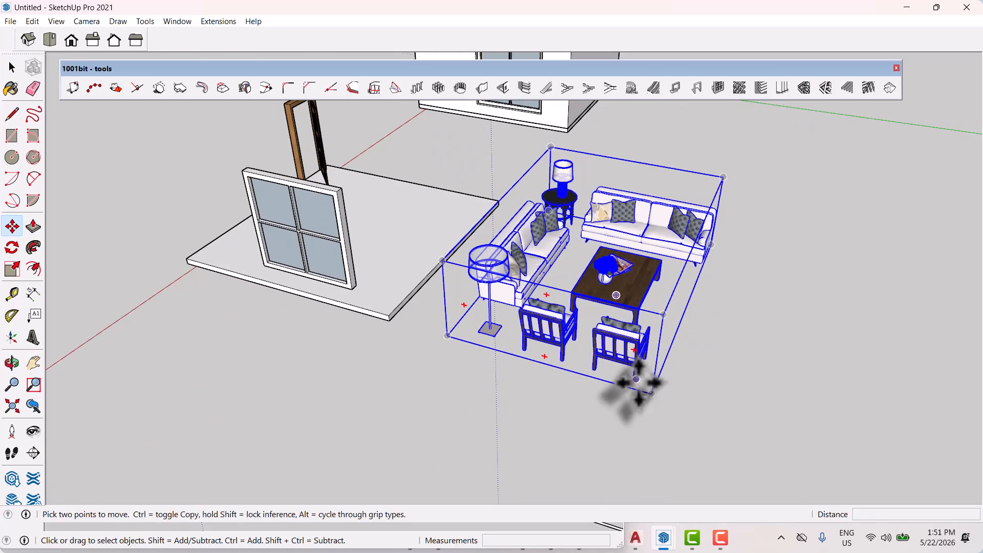
pyautogui.click(635, 381)
pyautogui.scroll(3, 379, 315)
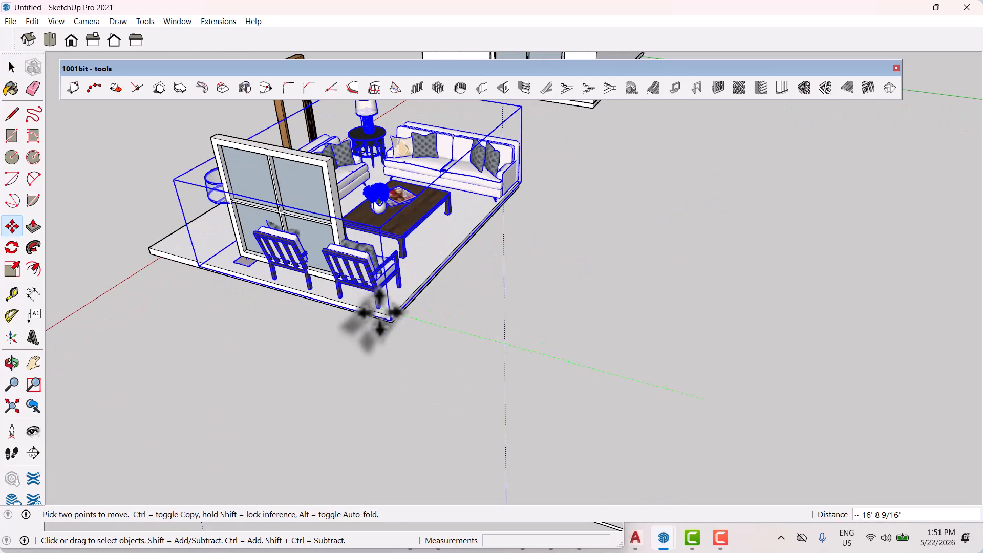
pyautogui.click(400, 317)
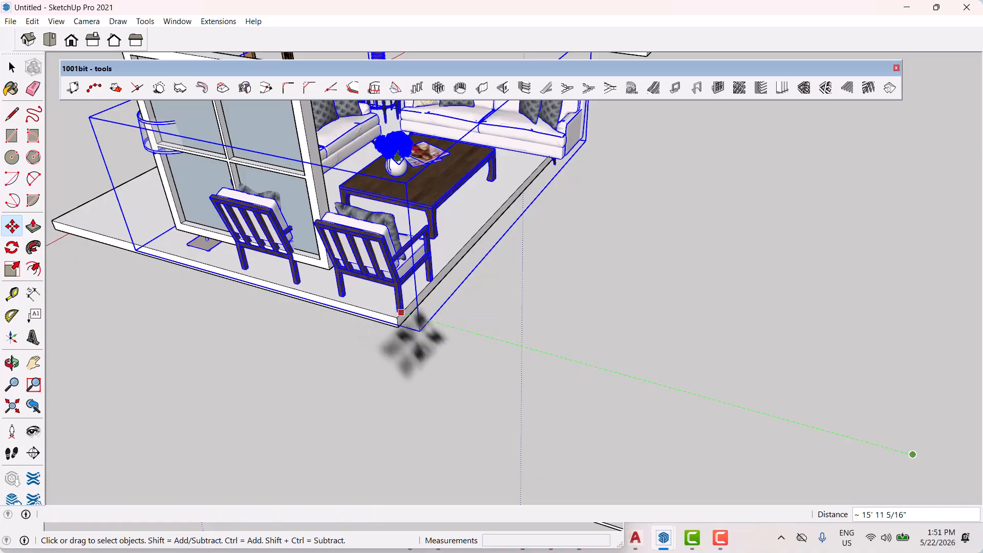
# Scale the furniture group along the red axis from its sofa side to fit within the floor slab
pyautogui.moveTo(445, 351); pyautogui.dragTo(439, 259, button='middle')
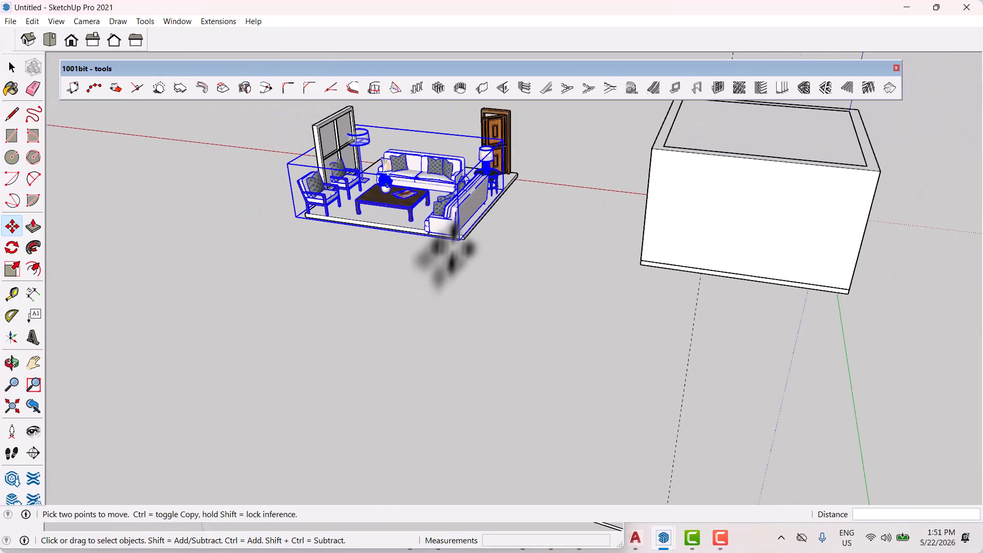
pyautogui.scroll(3, 415, 177)
pyautogui.scroll(2, 415, 169)
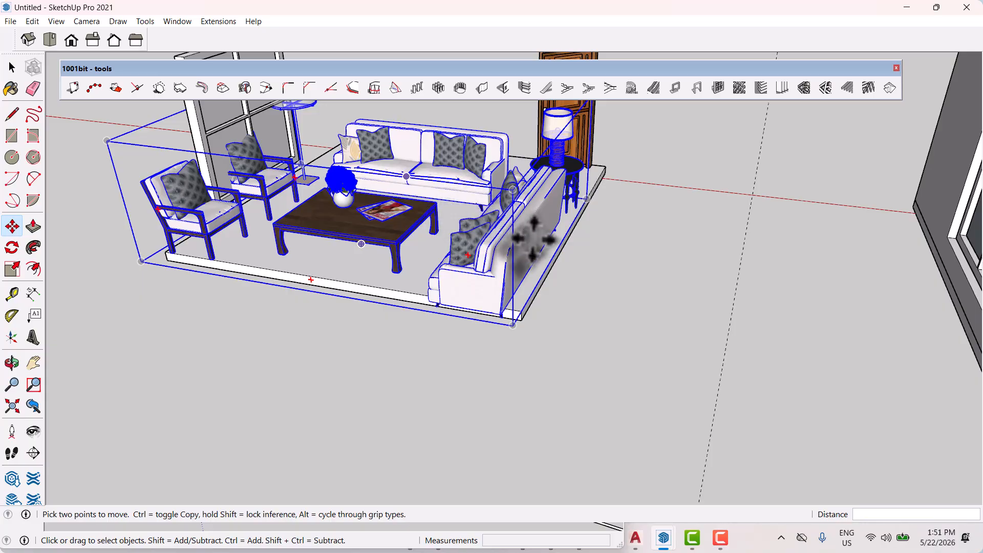
pyautogui.scroll(1, 542, 256)
pyautogui.press('s')
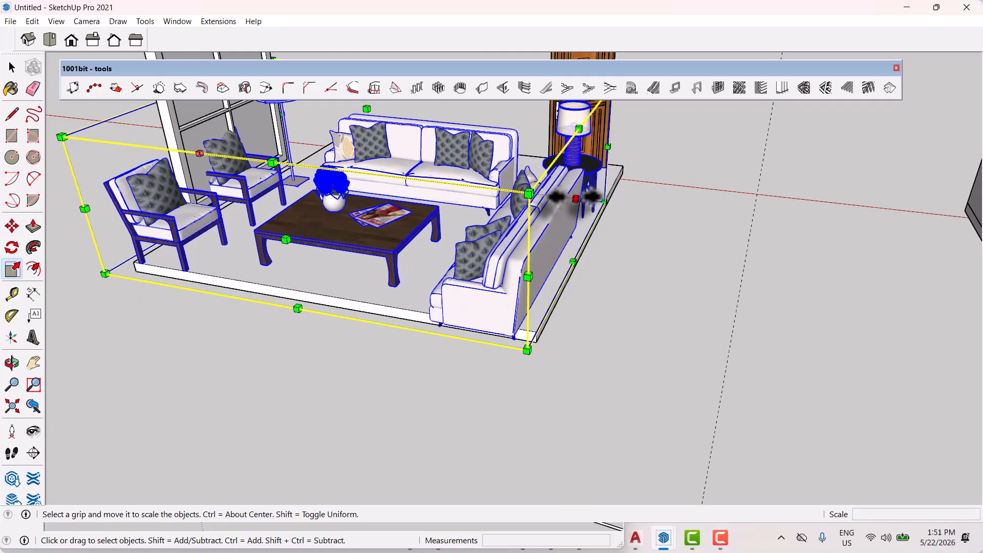
pyautogui.moveTo(575, 198); pyautogui.dragTo(554, 196)
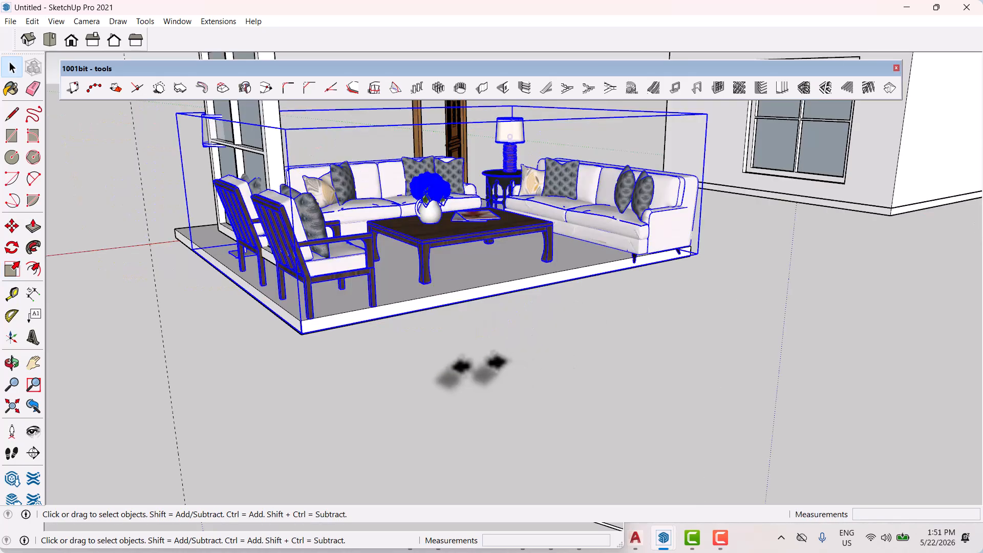
# Scale the furniture group along the red axis to 0.91 from its armchair side, near the window
pyautogui.scroll(-2, 481, 361)
pyautogui.moveTo(481, 362); pyautogui.dragTo(513, 376, button='middle')
pyautogui.scroll(1, 506, 277)
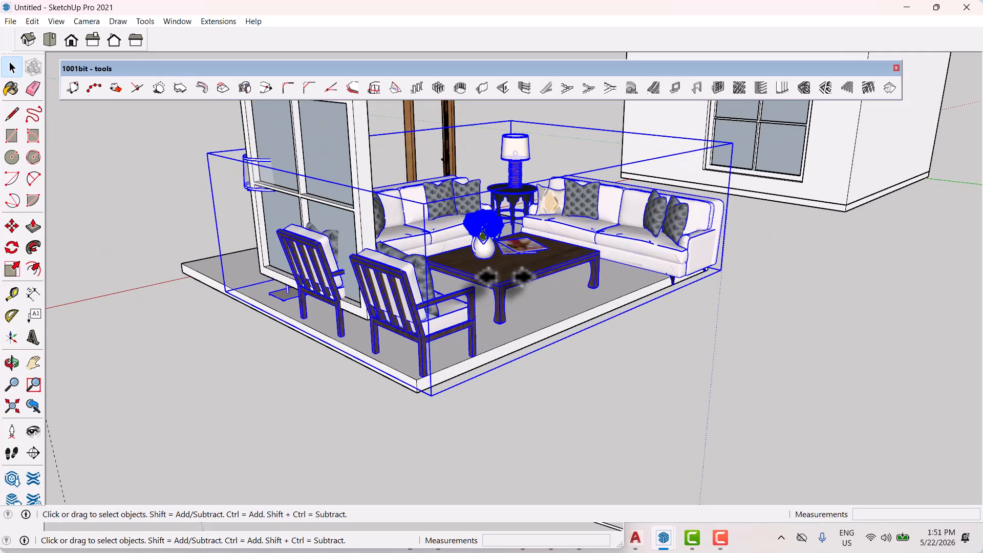
pyautogui.press('s')
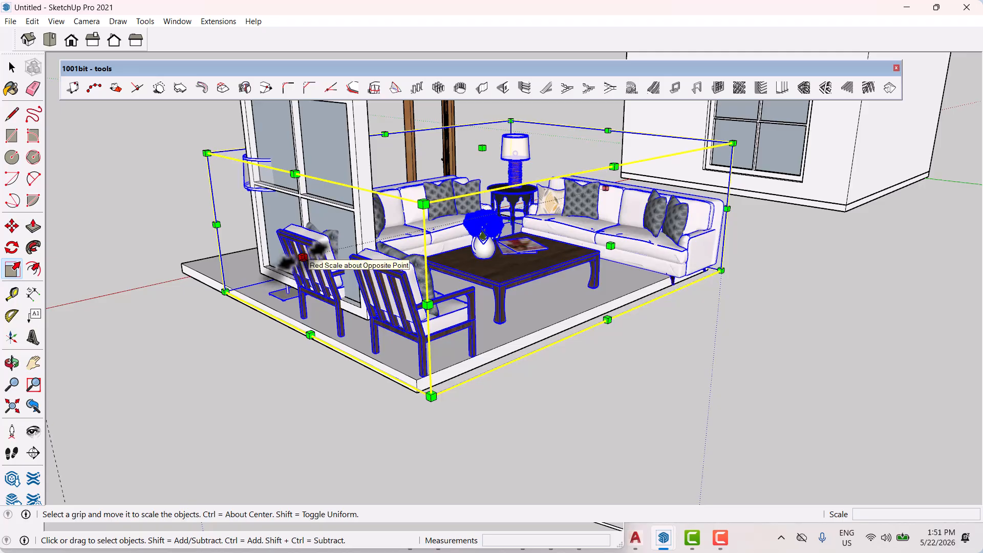
pyautogui.moveTo(302, 256); pyautogui.dragTo(342, 248)
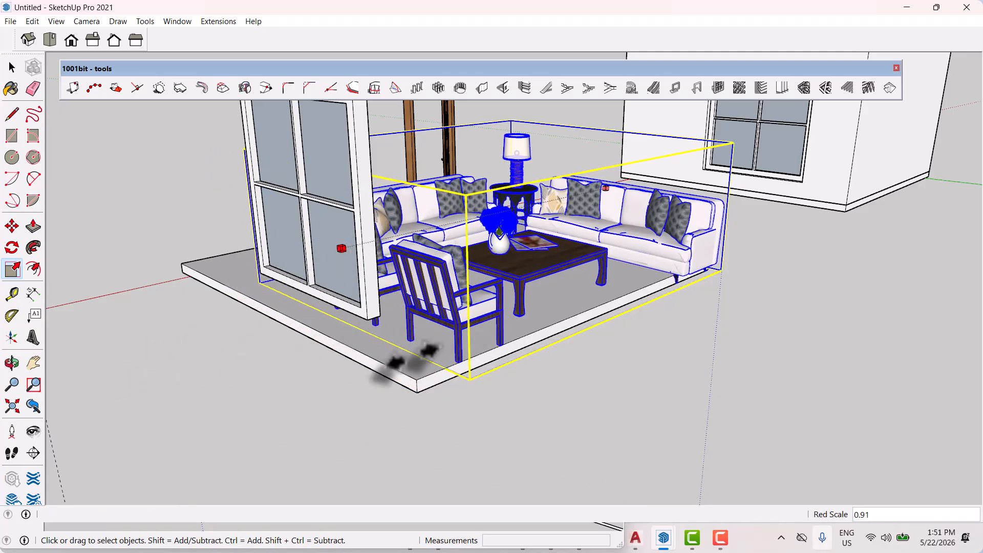
pyautogui.press('space')
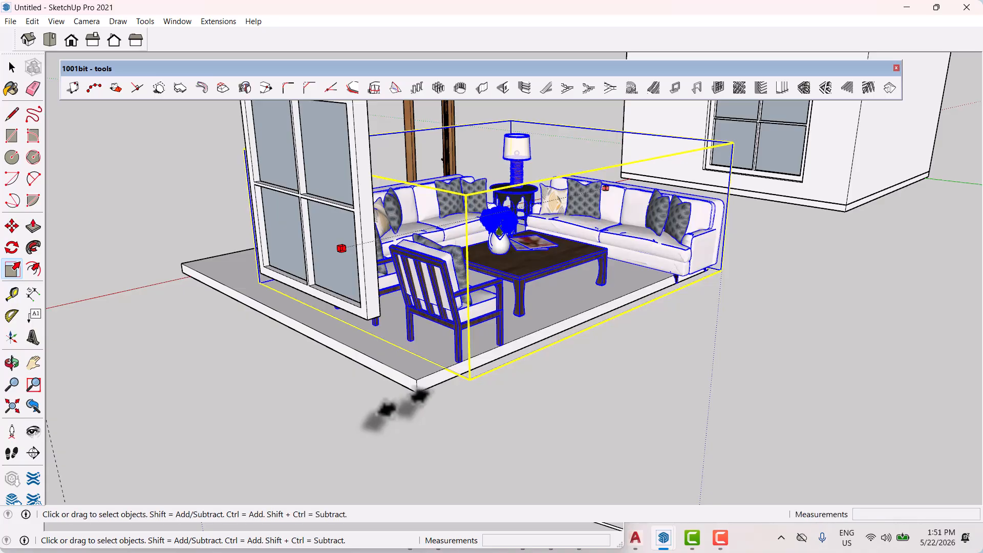
# Move the furniture group about 3' 3" along the green axis toward the door side of the floor slab
pyautogui.moveTo(400, 402); pyautogui.dragTo(499, 263, button='middle')
pyautogui.scroll(3, 499, 263)
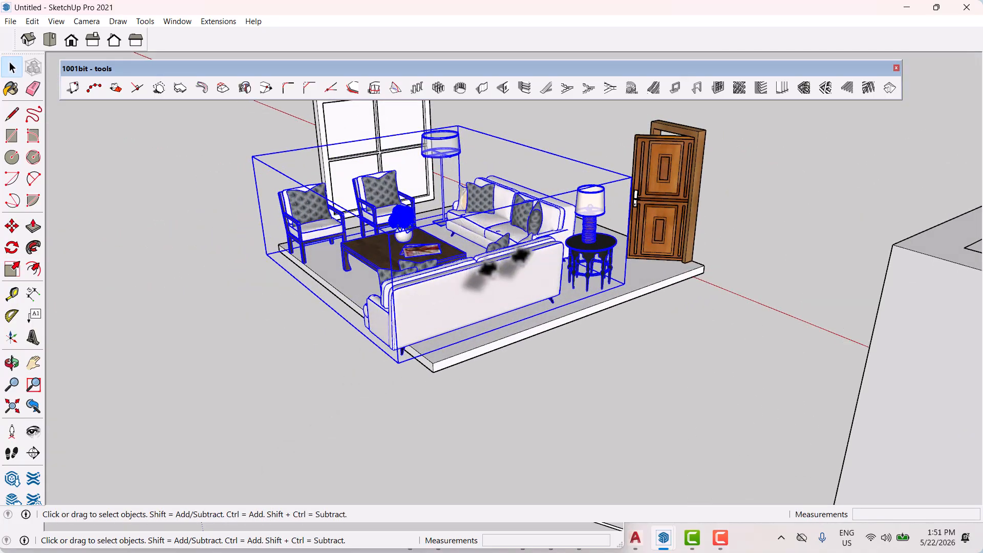
pyautogui.press('m')
pyautogui.scroll(2, 438, 364)
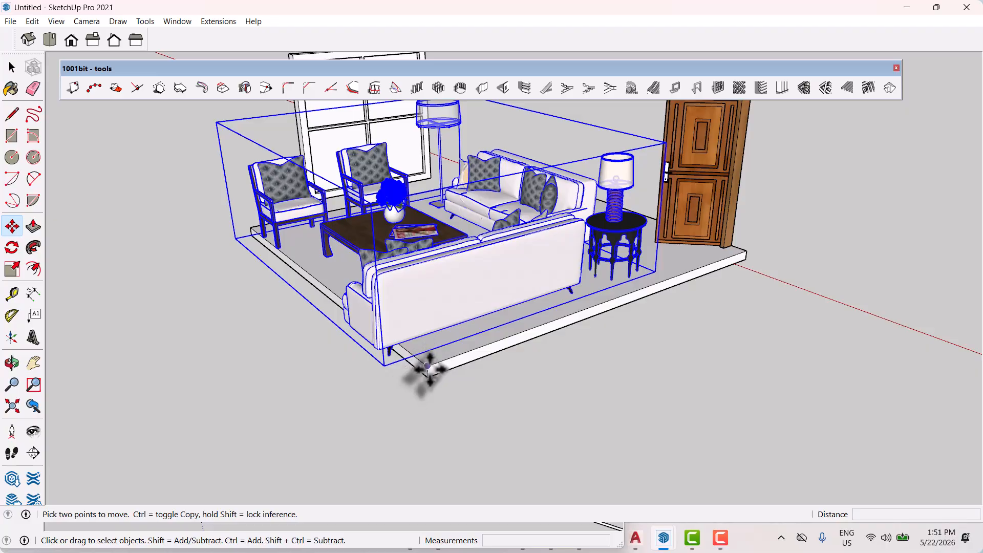
pyautogui.click(428, 366)
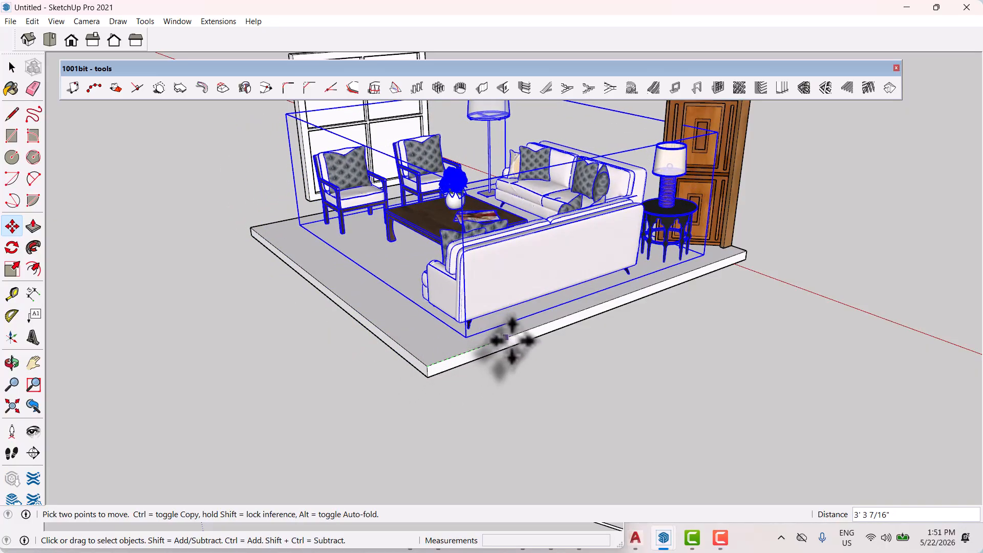
pyautogui.click(506, 340)
# Examine the furniture layout on the copied room's floor slab from several sides
pyautogui.moveTo(449, 347)
pyautogui.mouseDown(button='middle')
pyautogui.moveTo(420, 343)
pyautogui.moveTo(461, 347)
pyautogui.mouseUp(button='middle')
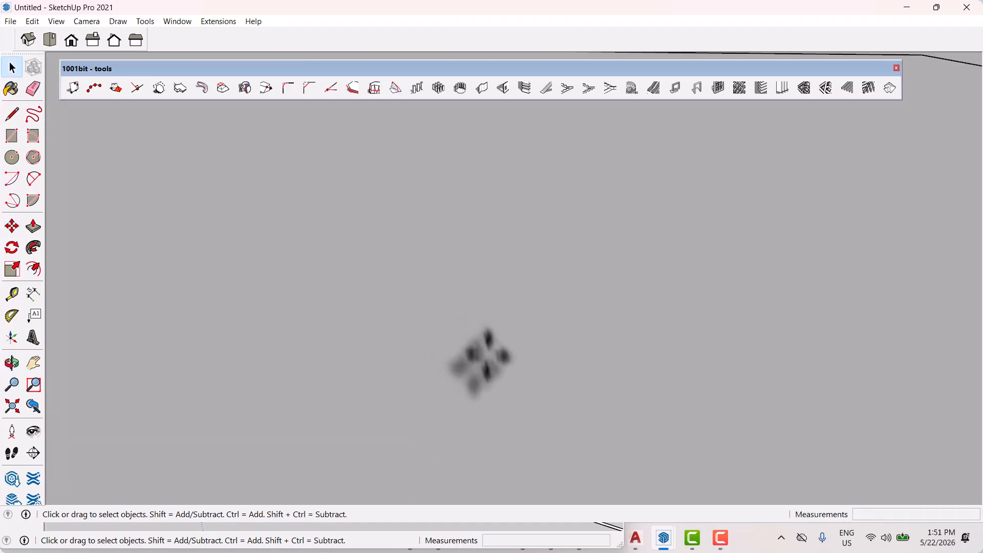
pyautogui.scroll(-1, 482, 356)
pyautogui.click(12, 406)
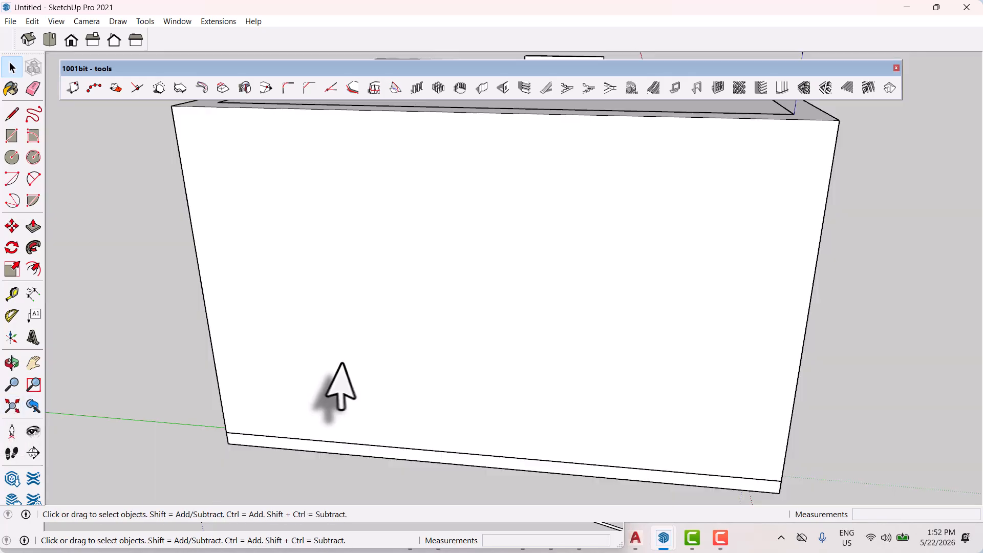
pyautogui.scroll(-3, 359, 353)
pyautogui.moveTo(395, 340); pyautogui.dragTo(622, 333, button='middle')
pyautogui.click(445, 351)
pyautogui.scroll(5, 271, 215)
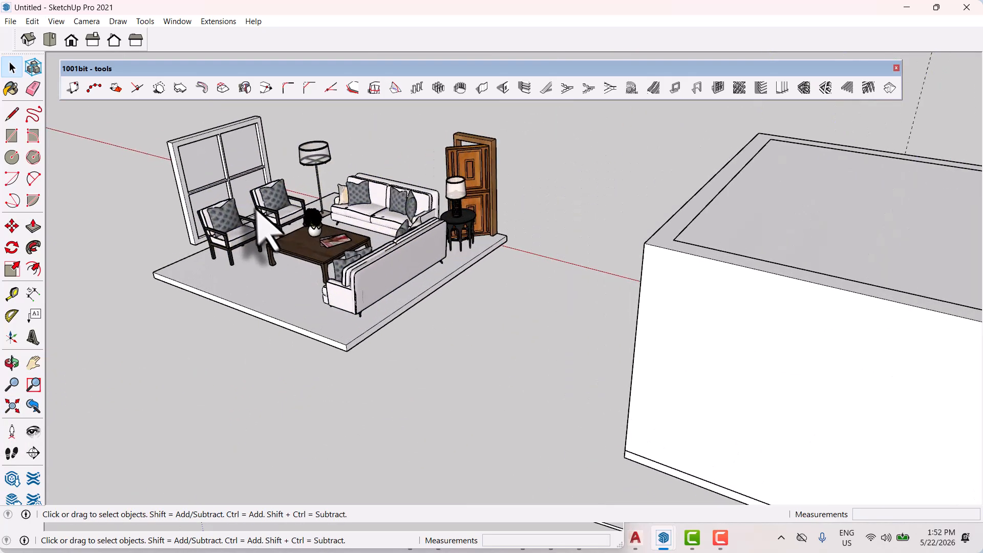
pyautogui.moveTo(318, 238); pyautogui.dragTo(399, 314, button='middle')
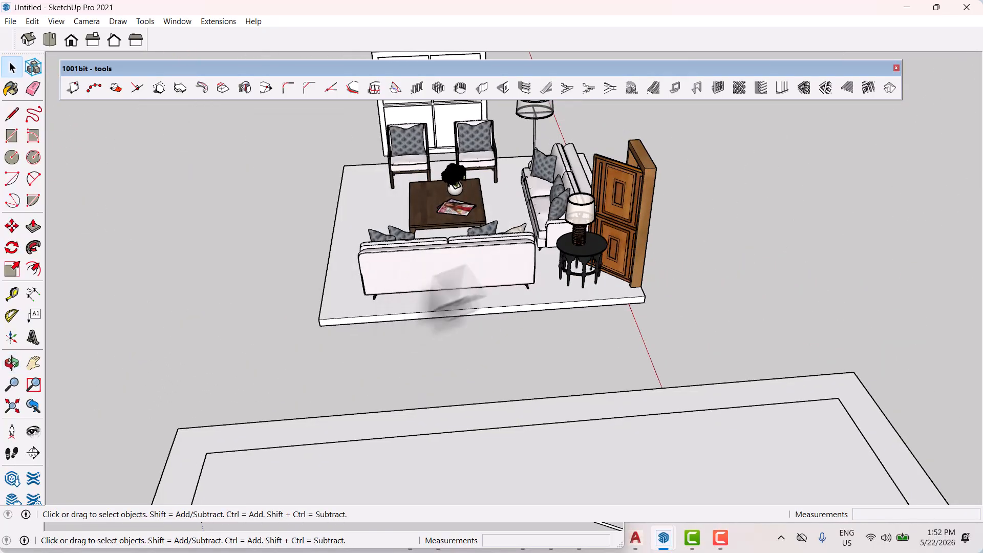
pyautogui.moveTo(450, 297); pyautogui.dragTo(507, 241, button='middle')
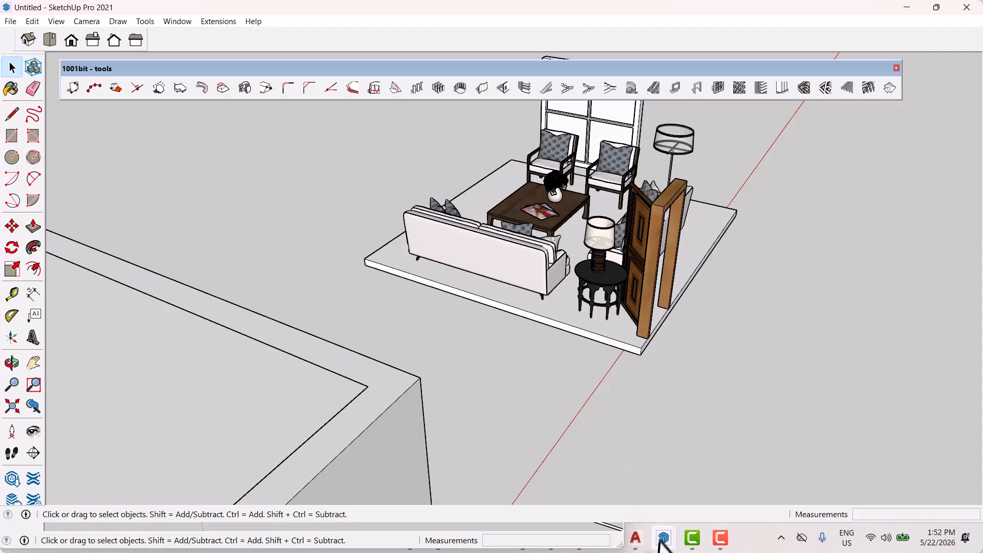
# Switch to marble+living+room.skp and group the marble wall with its shelves, decorations, TV and low cabinet
pyautogui.moveTo(663, 546)
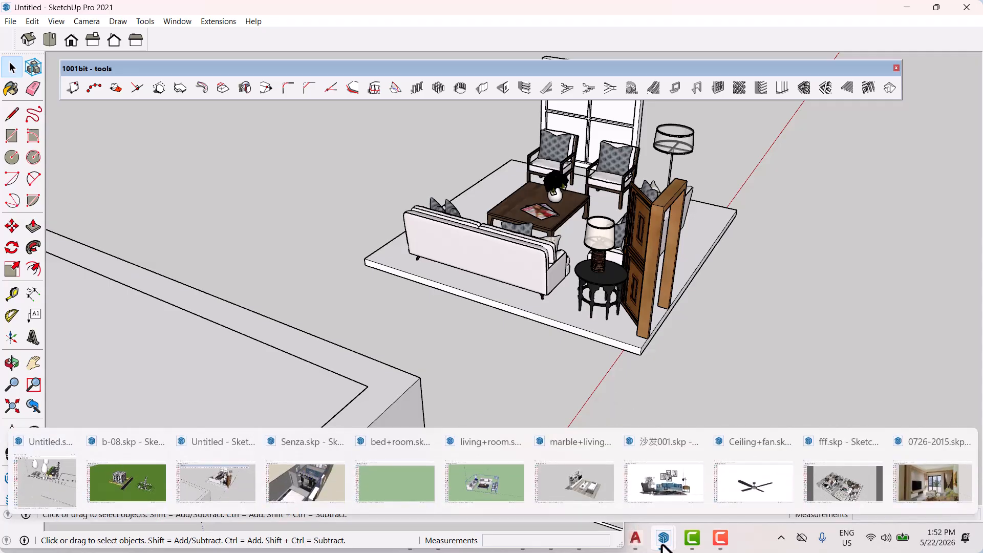
pyautogui.click(599, 492)
pyautogui.moveTo(520, 423)
pyautogui.mouseDown(button='middle')
pyautogui.moveTo(606, 401)
pyautogui.moveTo(502, 389)
pyautogui.moveTo(589, 389)
pyautogui.moveTo(445, 200)
pyautogui.moveTo(488, 201)
pyautogui.mouseUp(button='middle')
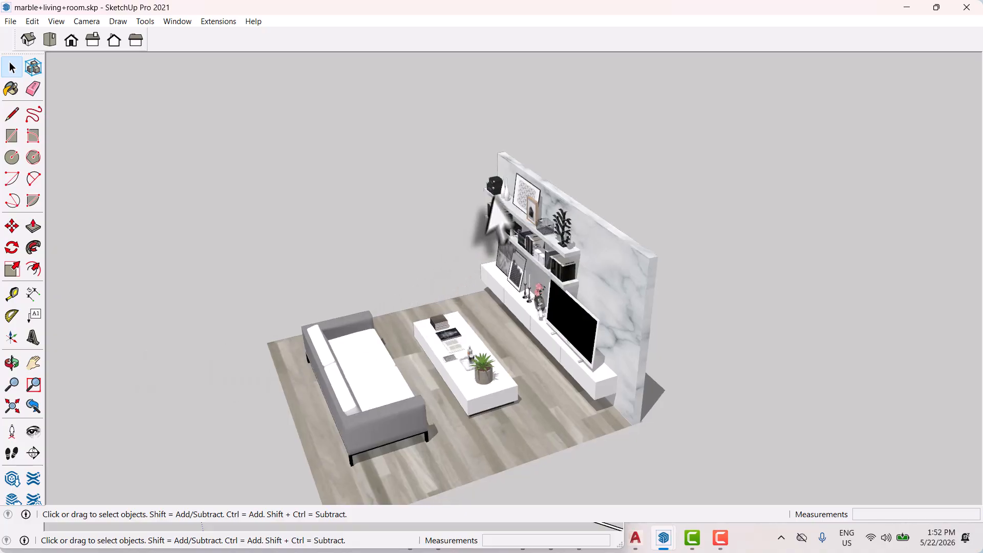
pyautogui.moveTo(589, 251); pyautogui.dragTo(490, 351, button='middle')
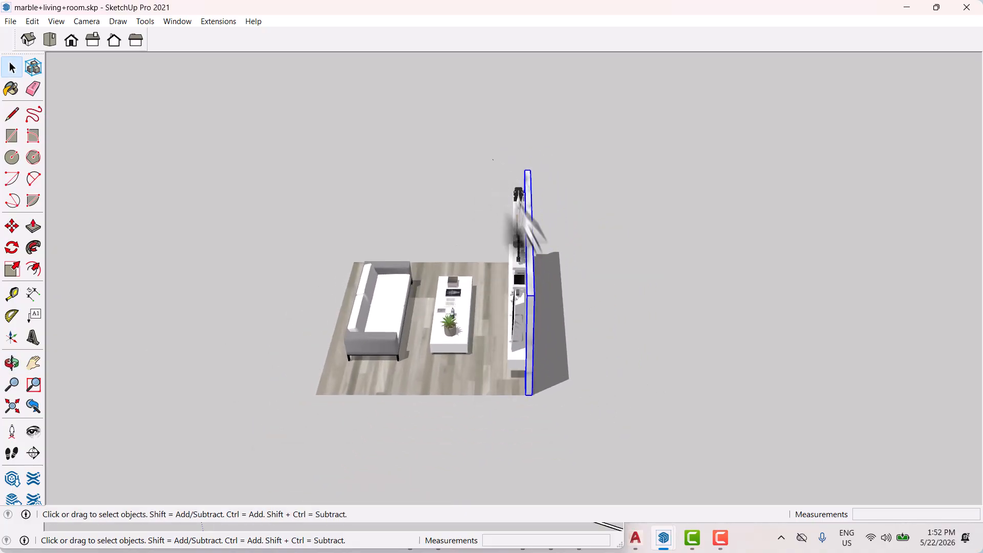
pyautogui.moveTo(597, 444); pyautogui.dragTo(597, 444)
pyautogui.moveTo(551, 383); pyautogui.dragTo(663, 363, button='middle')
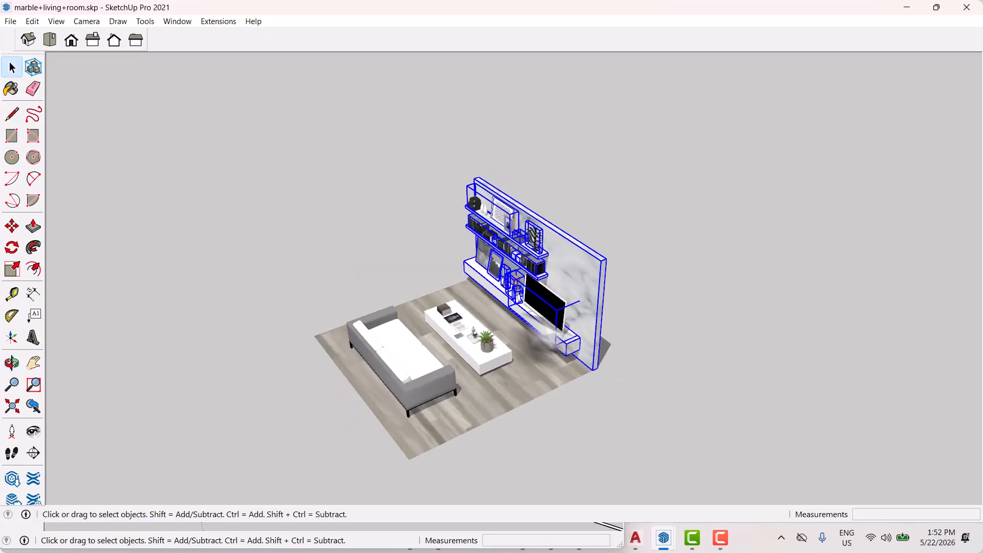
pyautogui.scroll(4, 555, 288)
pyautogui.rightClick(605, 221)
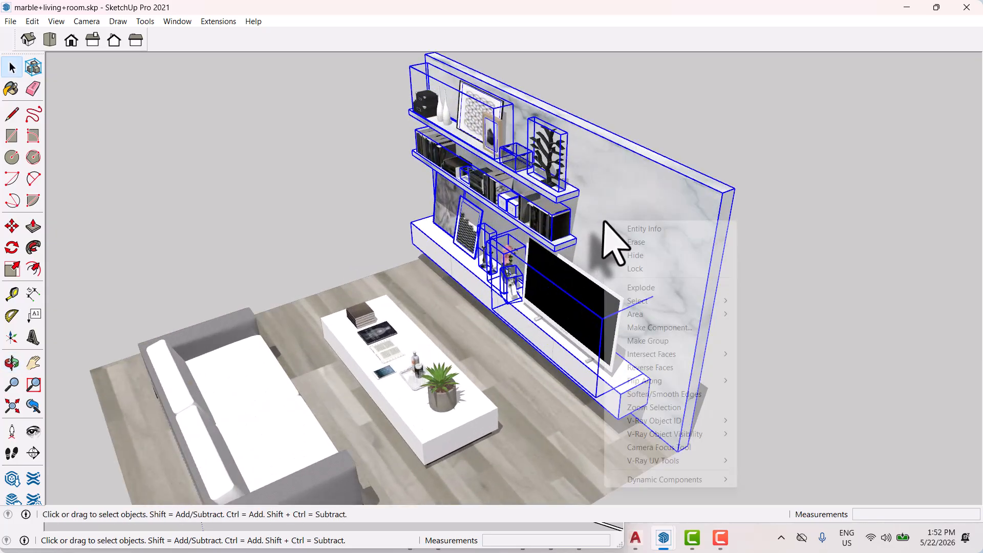
pyautogui.click(659, 340)
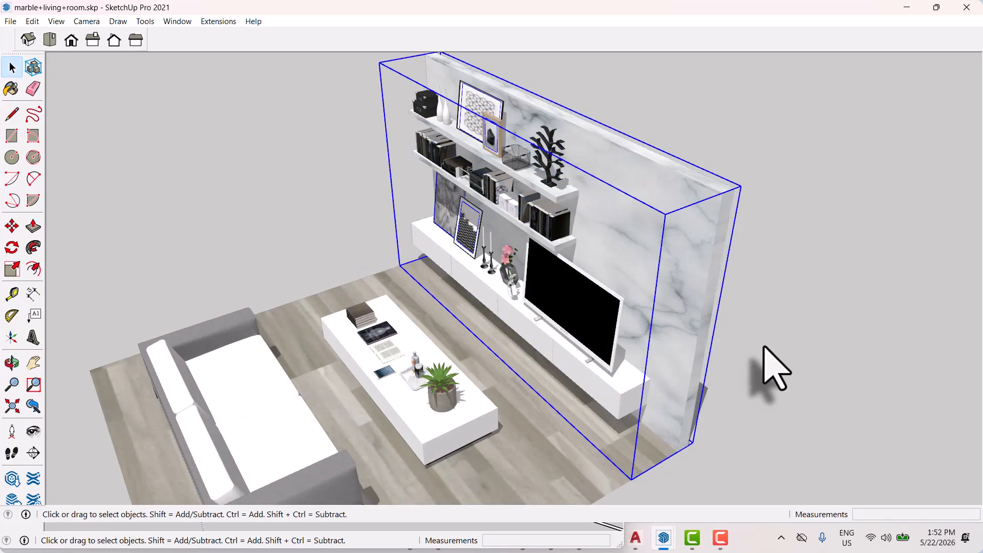
# Copy the marble TV wall group into the Untitled furnished room model, placing it at the slab corner opposite the door side
pyautogui.moveTo(661, 546)
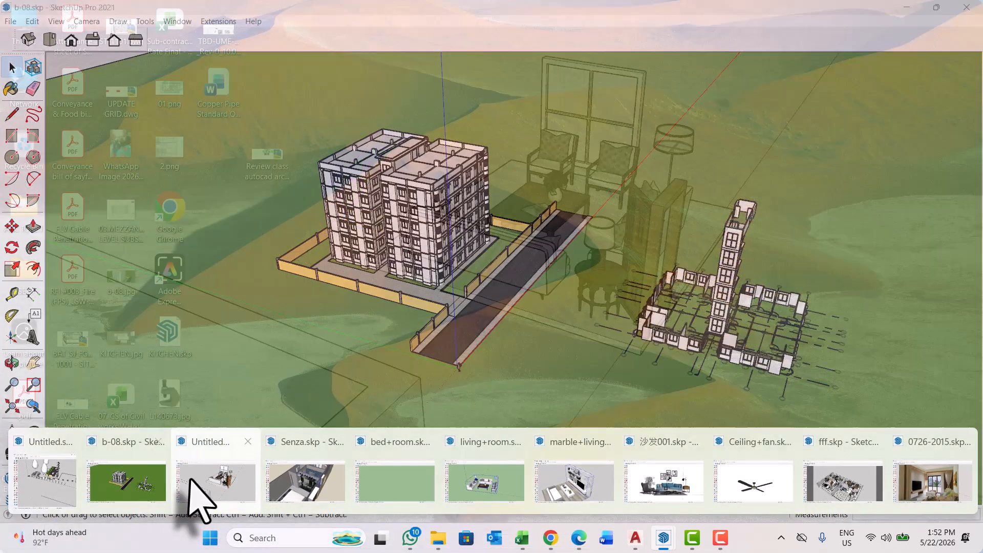
pyautogui.click(205, 489)
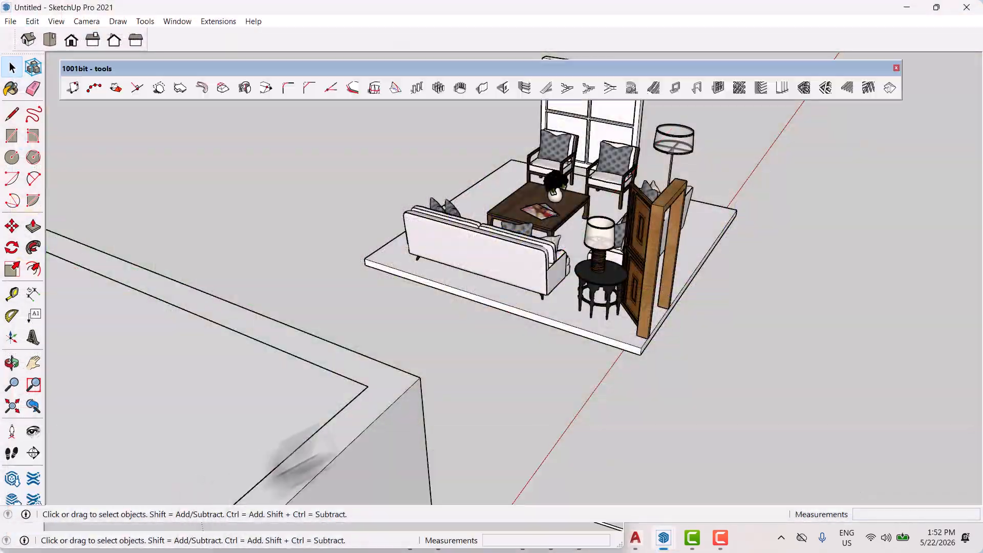
pyautogui.moveTo(492, 343); pyautogui.dragTo(307, 412, button='middle')
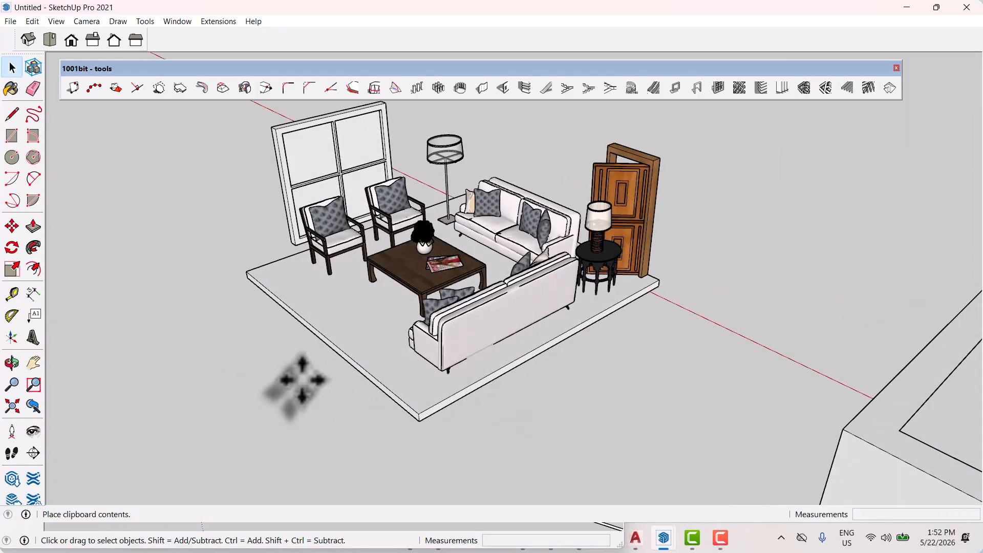
pyautogui.click(416, 417)
# Move the marble TV wall group about 1' 10" so its bottom outer corner aligns with the floor slab's corner
pyautogui.scroll(3, 384, 433)
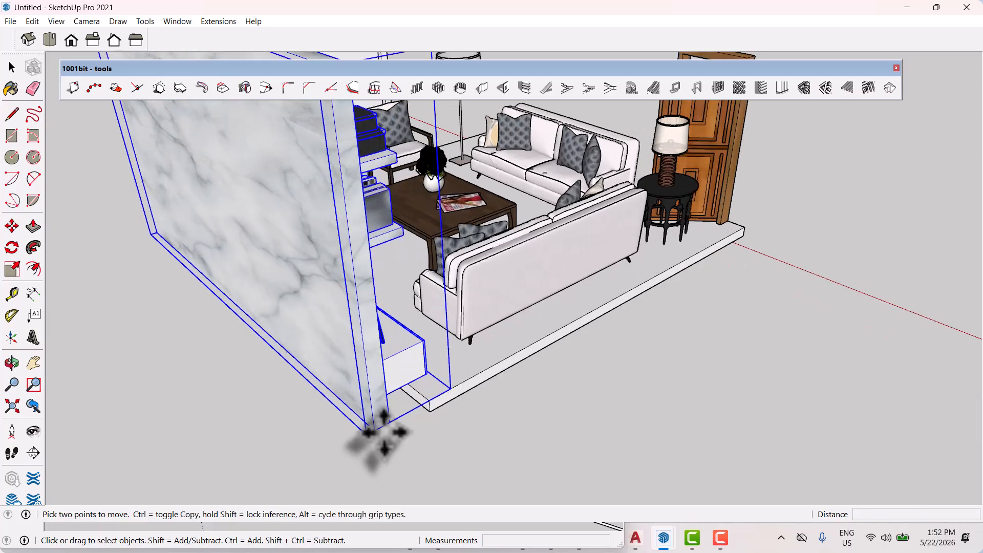
pyautogui.click(376, 430)
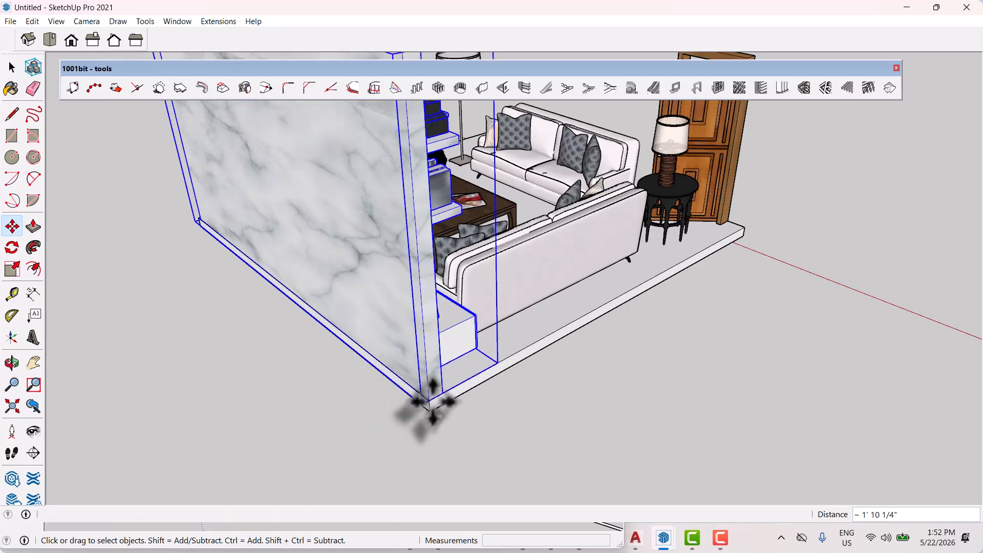
pyautogui.click(432, 402)
pyautogui.scroll(-1, 429, 404)
pyautogui.moveTo(384, 407); pyautogui.dragTo(647, 348, button='middle')
pyautogui.moveTo(734, 320); pyautogui.dragTo(478, 376, button='middle')
pyautogui.press('space')
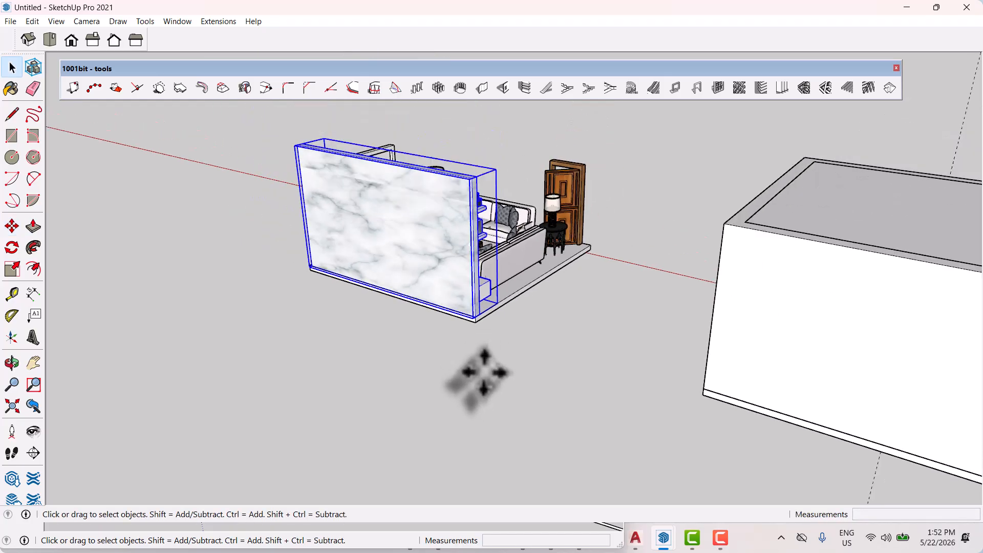
# Unhide all hidden geometry and hide the copied room's ceiling group
pyautogui.click(32, 21)
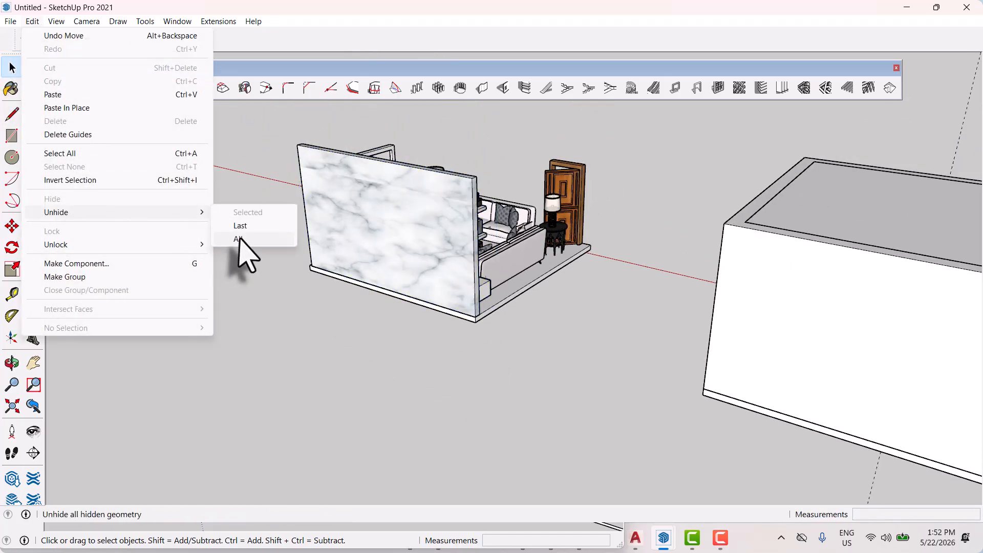
pyautogui.click(239, 239)
pyautogui.moveTo(412, 340); pyautogui.dragTo(358, 251, button='middle')
pyautogui.moveTo(759, 290)
pyautogui.mouseDown(button='middle')
pyautogui.moveTo(509, 285)
pyautogui.moveTo(379, 248)
pyautogui.moveTo(630, 274)
pyautogui.mouseUp(button='middle')
pyautogui.rightClick(646, 246)
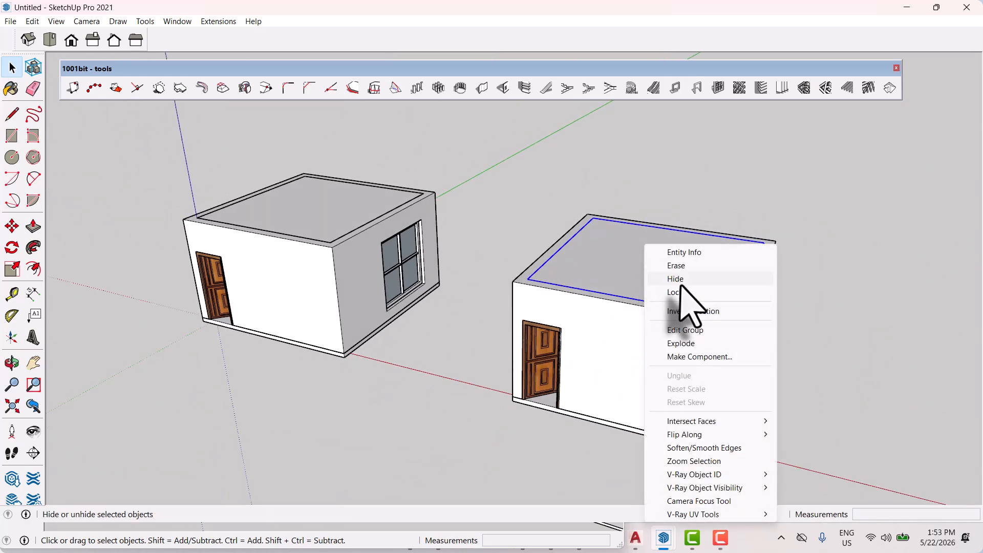
pyautogui.click(681, 284)
pyautogui.moveTo(698, 314); pyautogui.dragTo(649, 417, button='middle')
pyautogui.scroll(5, 646, 417)
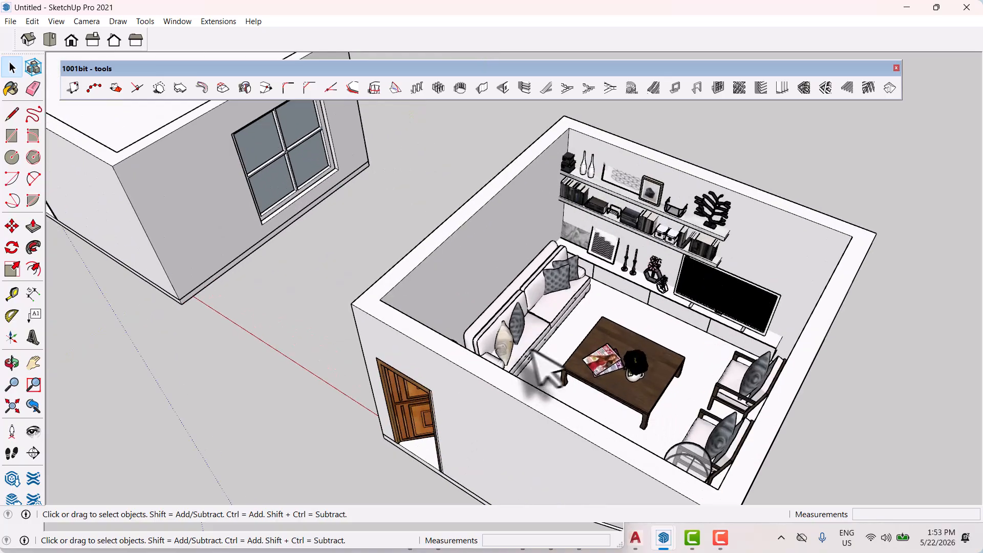
# Inspect the sofa and side table near the door, and hide the copied room's wall group
pyautogui.moveTo(532, 354); pyautogui.dragTo(370, 361, button='middle')
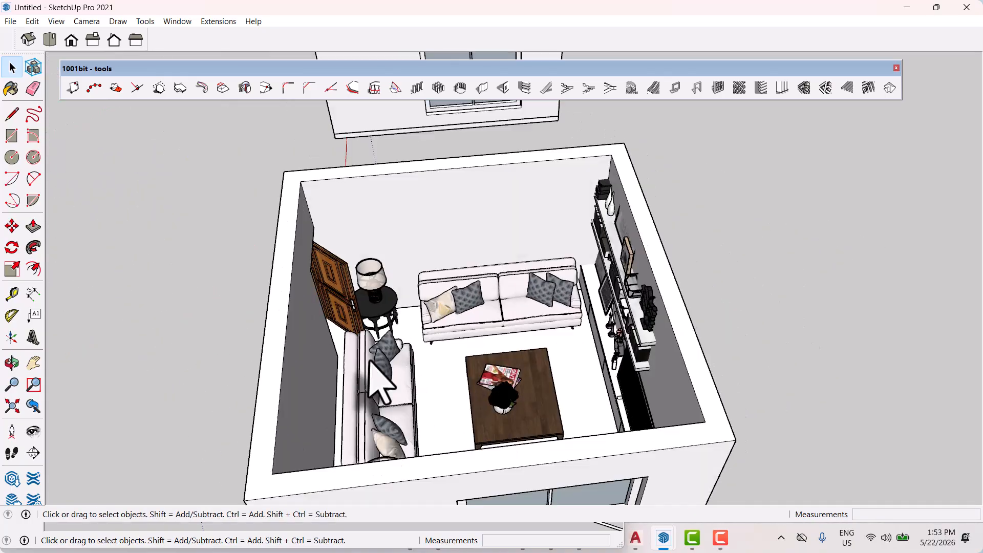
pyautogui.scroll(5, 371, 353)
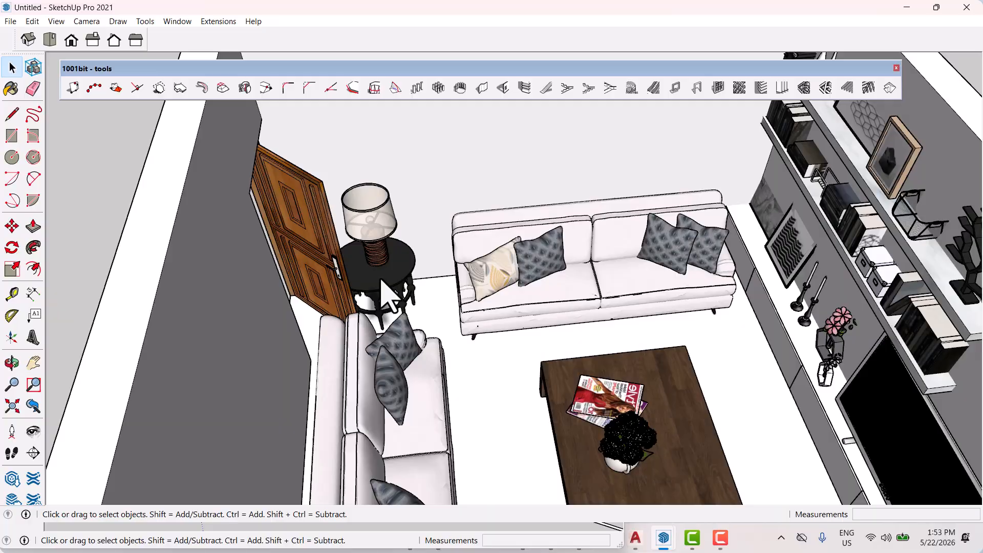
pyautogui.click(381, 279)
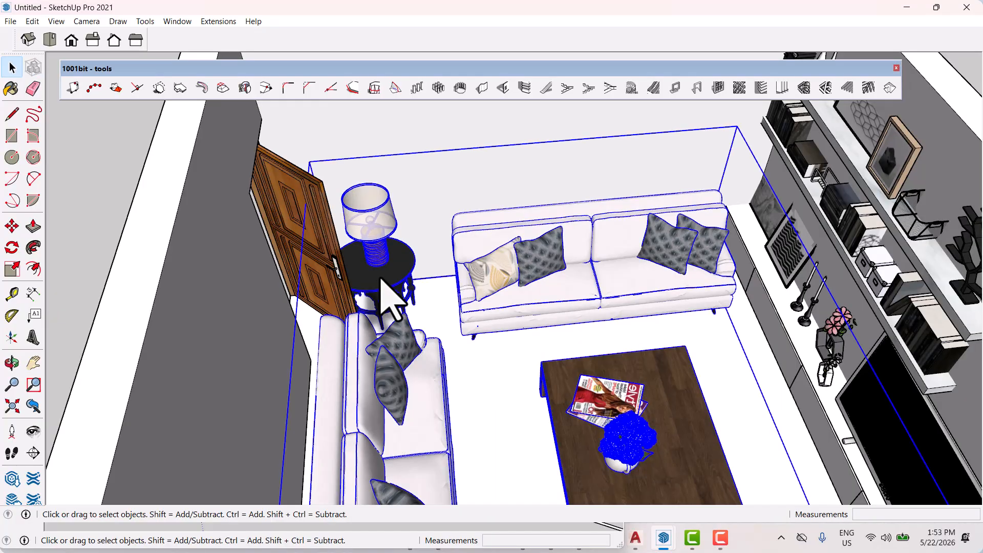
pyautogui.scroll(-3, 419, 263)
pyautogui.moveTo(487, 333); pyautogui.dragTo(478, 285, button='middle')
pyautogui.scroll(-3, 294, 366)
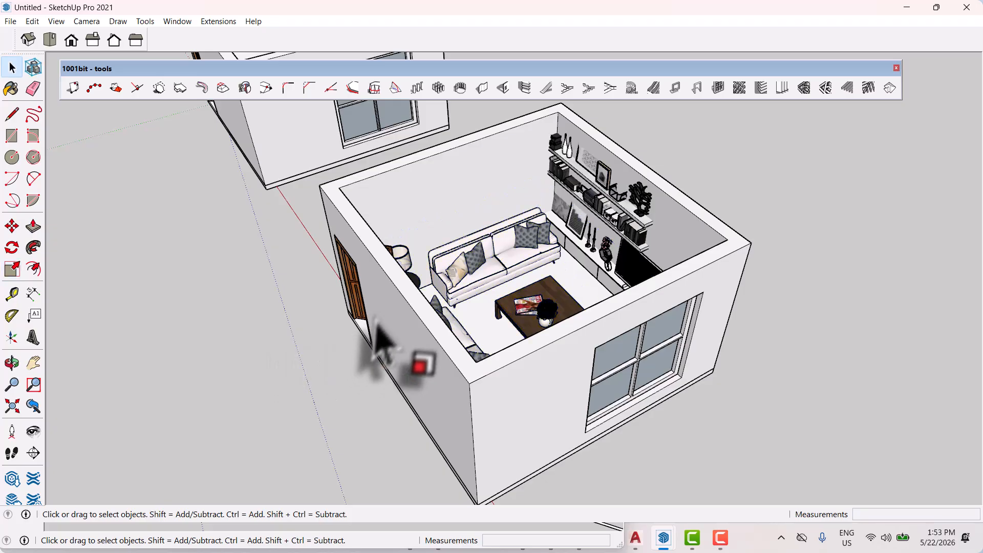
pyautogui.rightClick(396, 311)
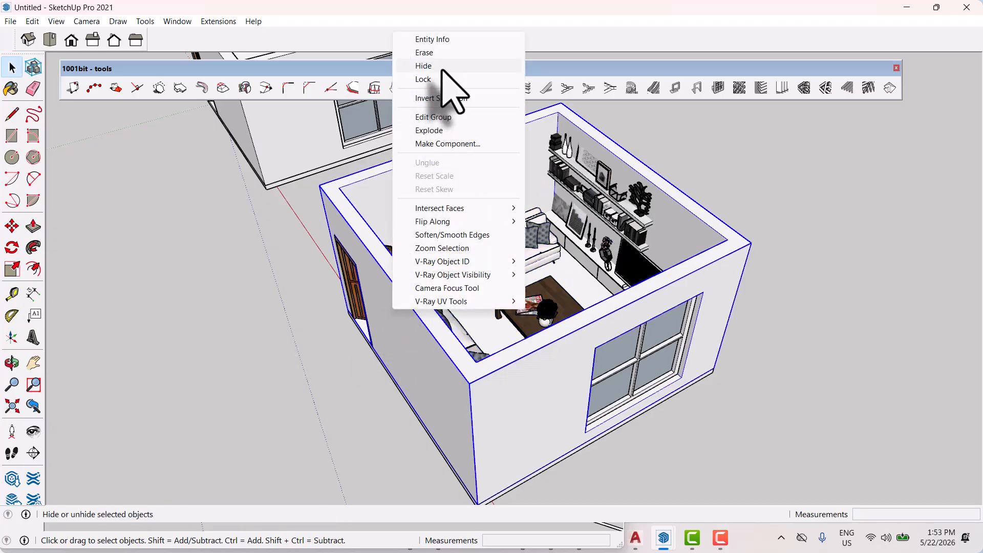
pyautogui.click(442, 71)
# Scale the furniture group along the green axis to 0.84 from its door side toward the TV wall
pyautogui.moveTo(481, 353)
pyautogui.mouseDown(button='middle')
pyautogui.moveTo(505, 377)
pyautogui.moveTo(491, 353)
pyautogui.mouseUp(button='middle')
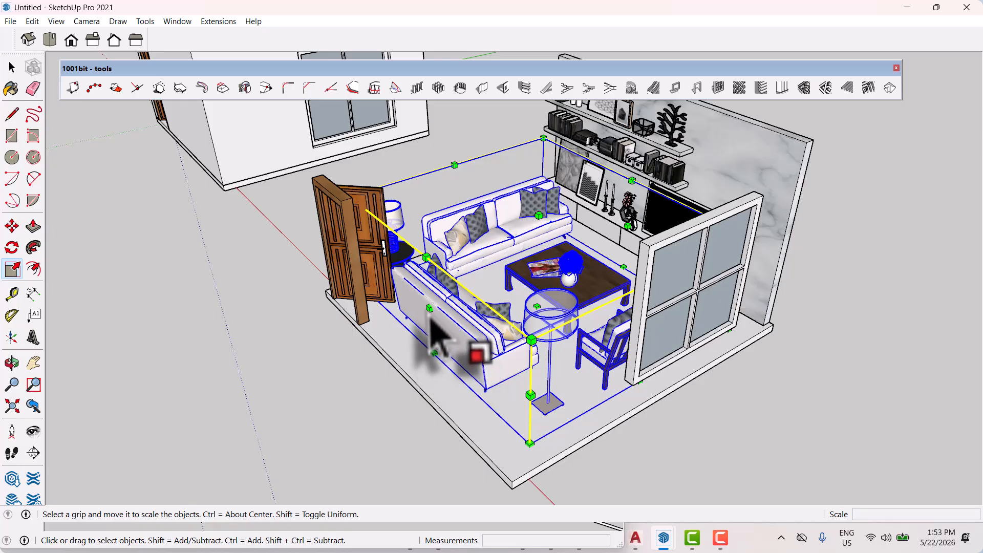
pyautogui.moveTo(444, 305); pyautogui.dragTo(466, 292)
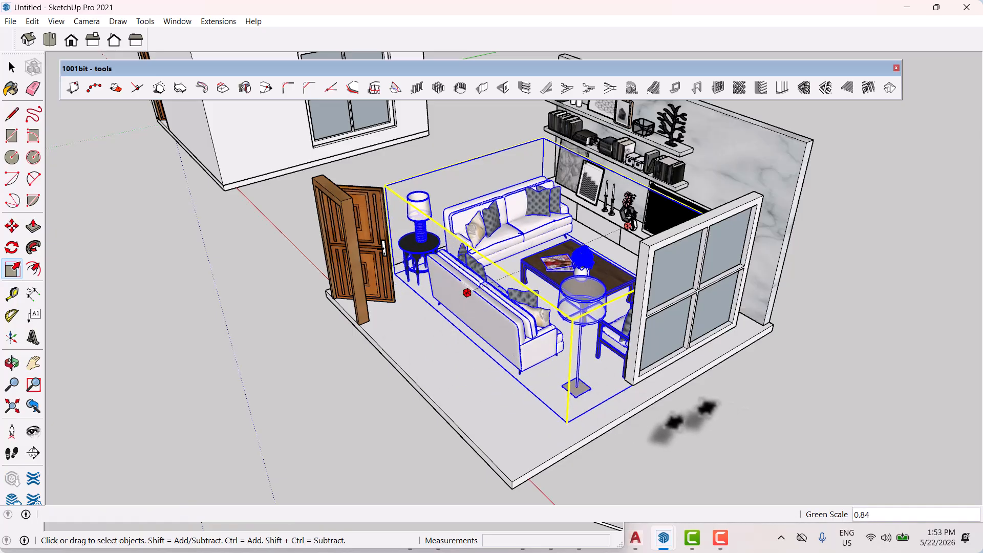
pyautogui.press('space')
pyautogui.click(581, 358)
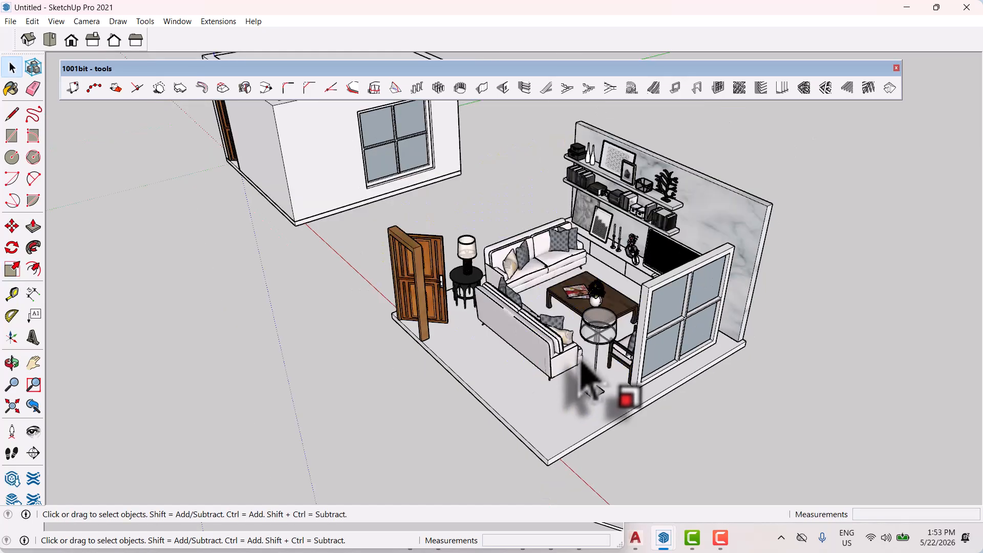
# Scale the marble TV wall group along the red axis, shortening it slightly from its door-side end
pyautogui.moveTo(584, 361); pyautogui.dragTo(656, 393, button='middle')
pyautogui.scroll(3, 659, 272)
pyautogui.scroll(2, 666, 289)
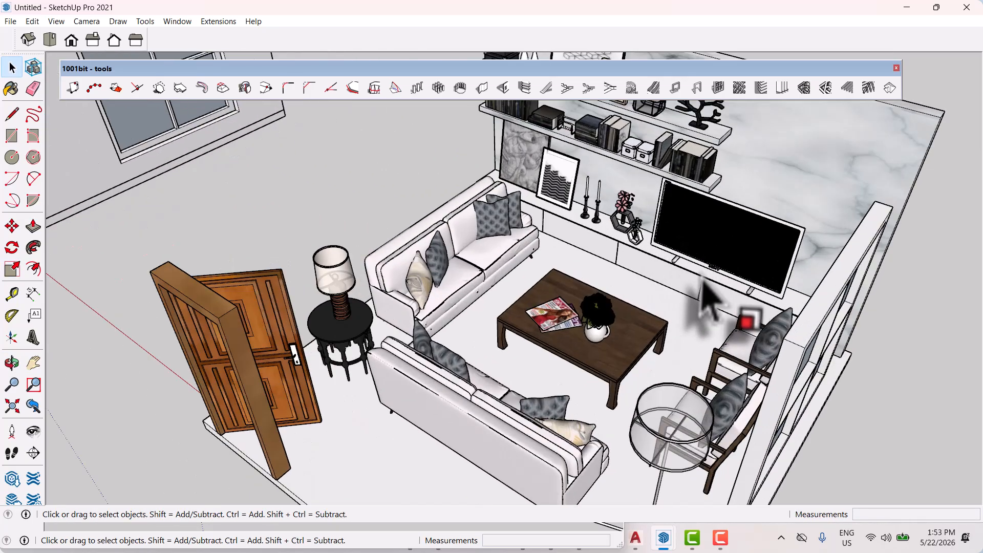
pyautogui.moveTo(707, 296); pyautogui.dragTo(568, 302, button='middle')
pyautogui.click(475, 165)
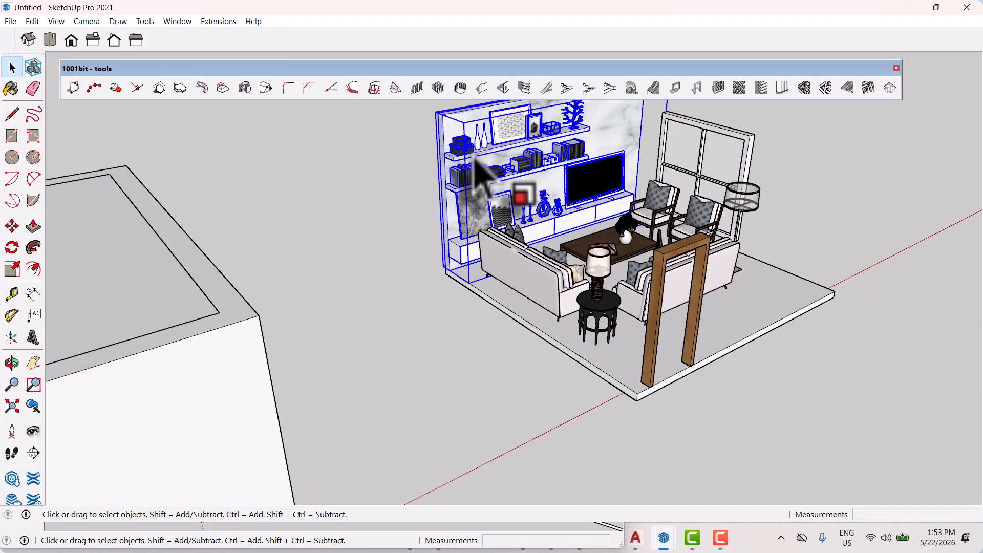
pyautogui.press('s')
pyautogui.scroll(3, 468, 205)
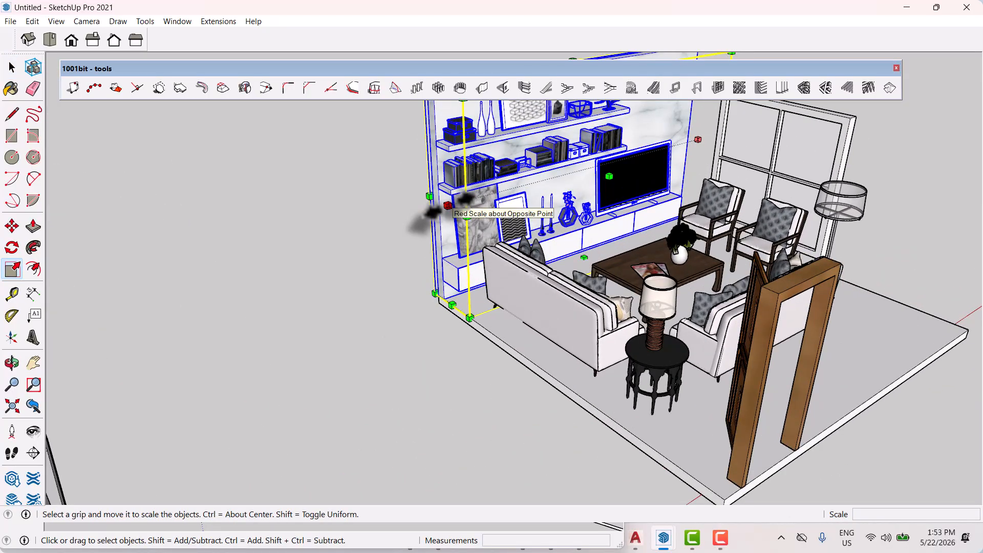
pyautogui.moveTo(448, 206); pyautogui.dragTo(461, 202)
pyautogui.press('space')
pyautogui.click(352, 394)
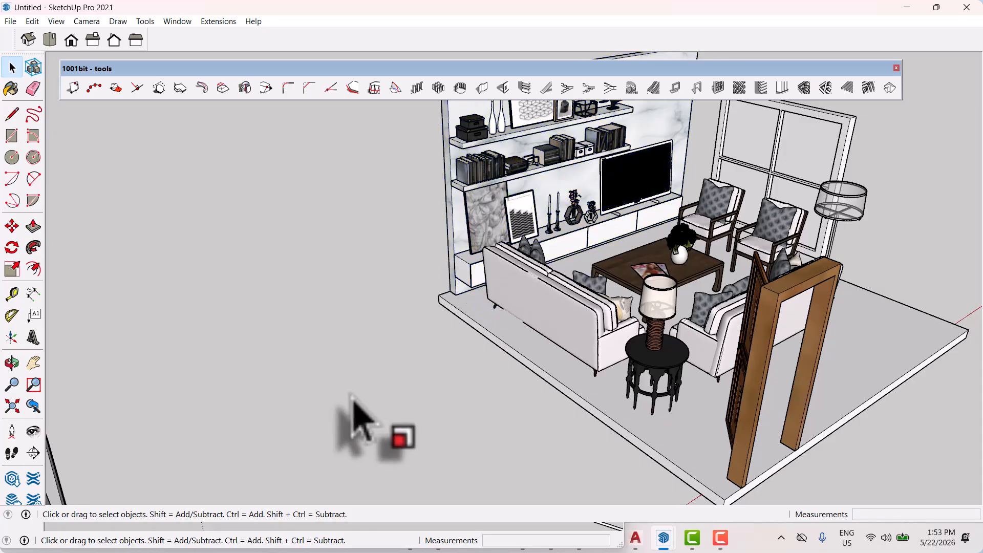
# Unhide all hidden geometry and delete the copied room's ceiling group
pyautogui.moveTo(356, 404); pyautogui.dragTo(529, 391, button='middle')
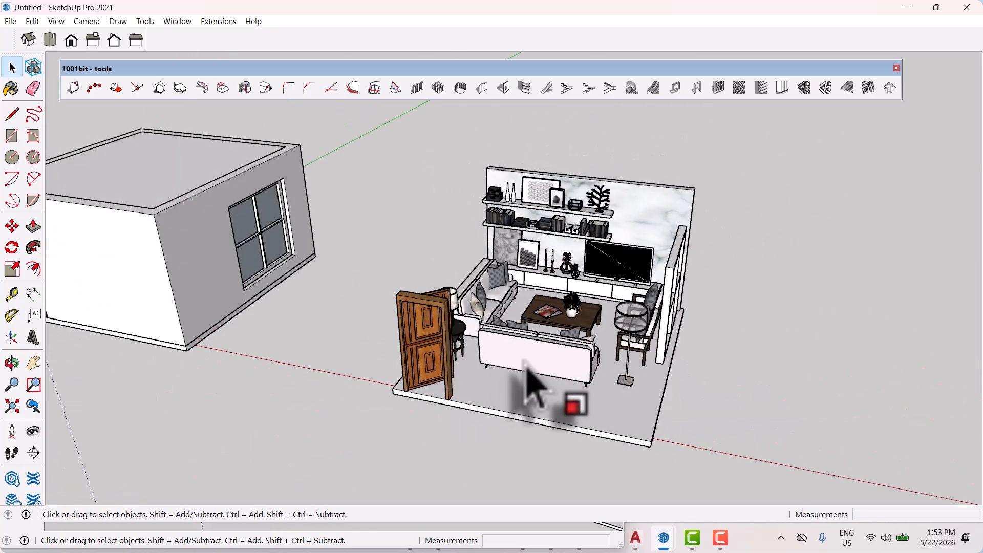
pyautogui.click(32, 22)
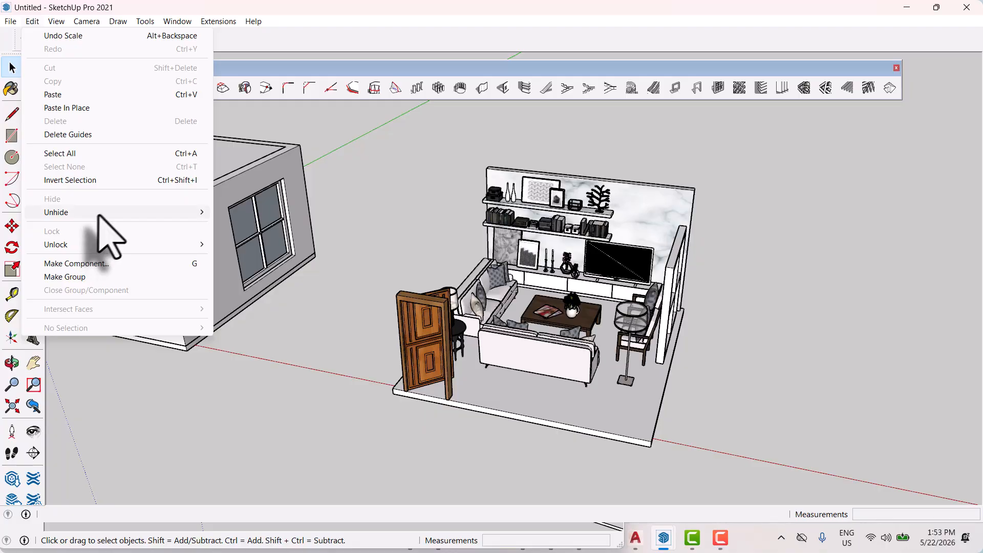
pyautogui.moveTo(207, 214)
pyautogui.click(238, 240)
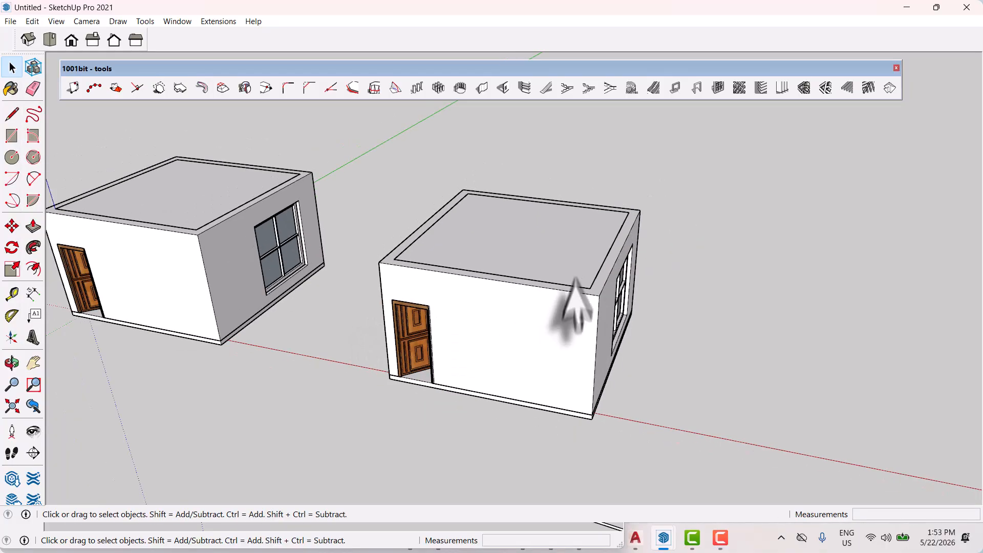
pyautogui.press('Delete')
# Hide the copied room's wall group to expose the back of the marble TV wall
pyautogui.moveTo(591, 328); pyautogui.dragTo(566, 391, button='middle')
pyautogui.scroll(5, 548, 248)
pyautogui.moveTo(596, 273); pyautogui.dragTo(429, 249, button='middle')
pyautogui.scroll(4, 571, 241)
pyautogui.click(562, 296)
pyautogui.scroll(-3, 429, 248)
pyautogui.moveTo(561, 307); pyautogui.dragTo(512, 323, button='middle')
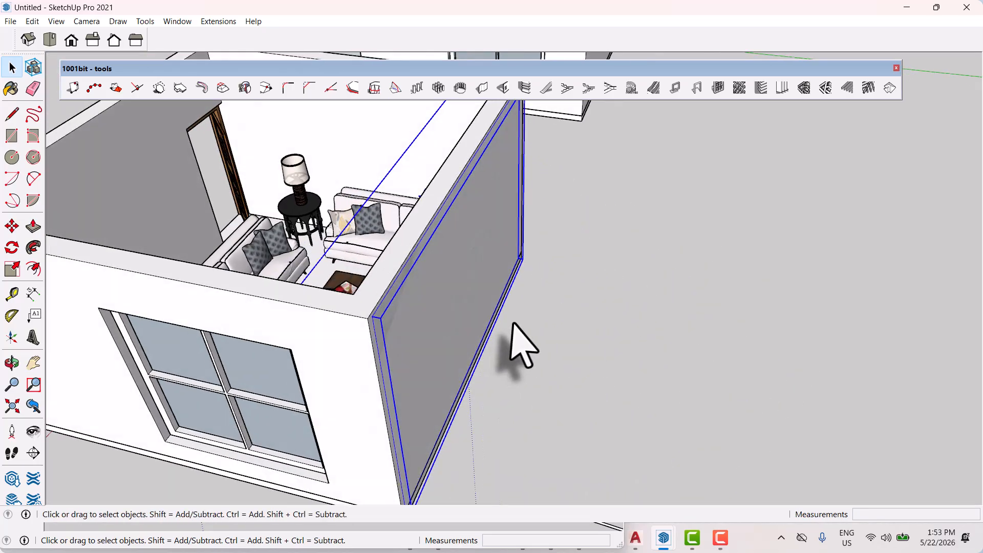
pyautogui.rightClick(296, 334)
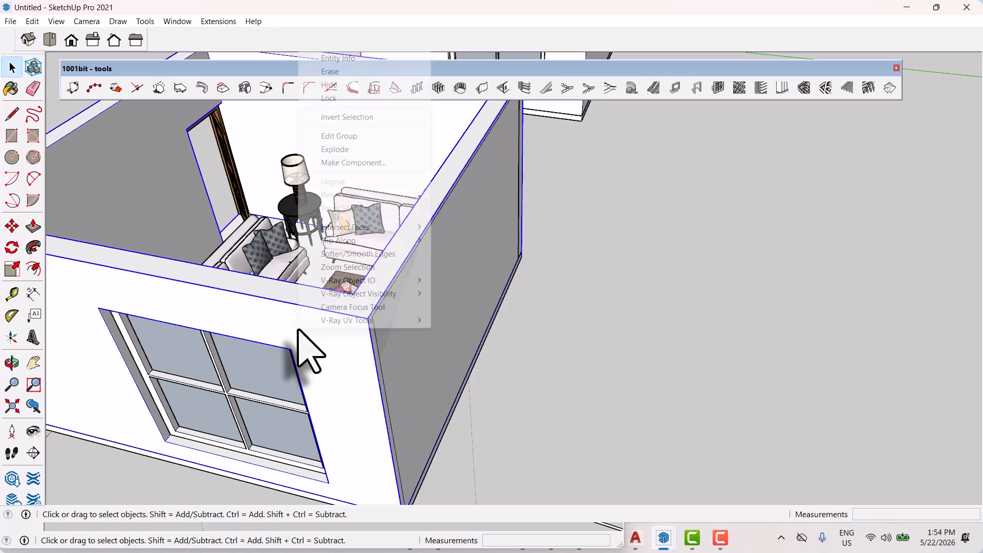
pyautogui.click(339, 86)
# Move the marble TV wall group inward from the floor slab's outer edge to clear the room wall's thickness
pyautogui.scroll(-3, 406, 296)
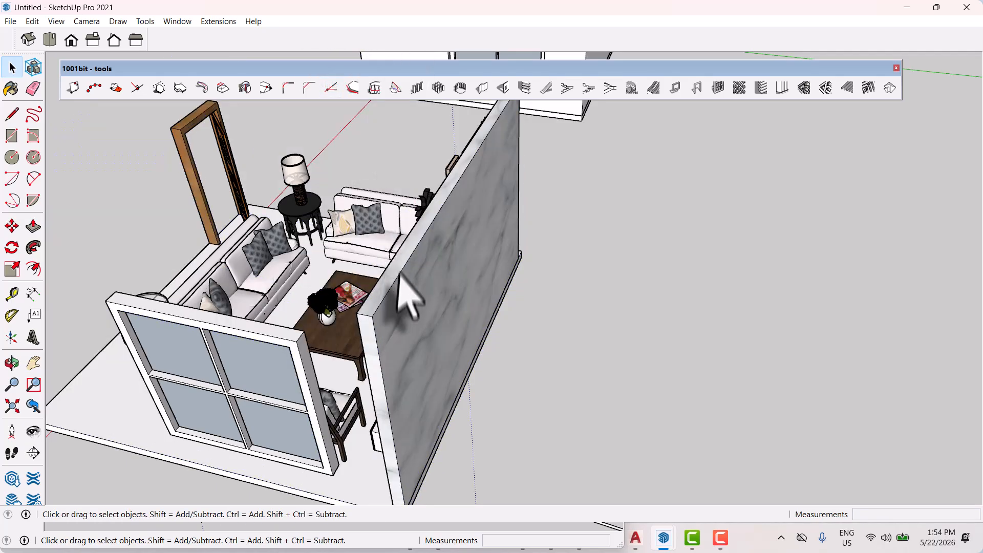
pyautogui.scroll(-3, 428, 281)
pyautogui.scroll(2, 422, 452)
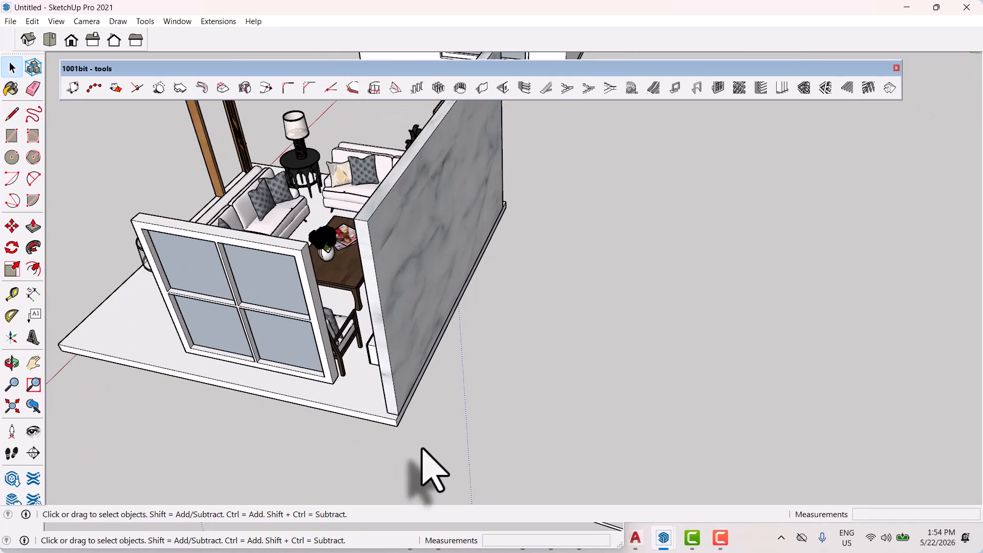
pyautogui.press('m')
pyautogui.scroll(5, 405, 435)
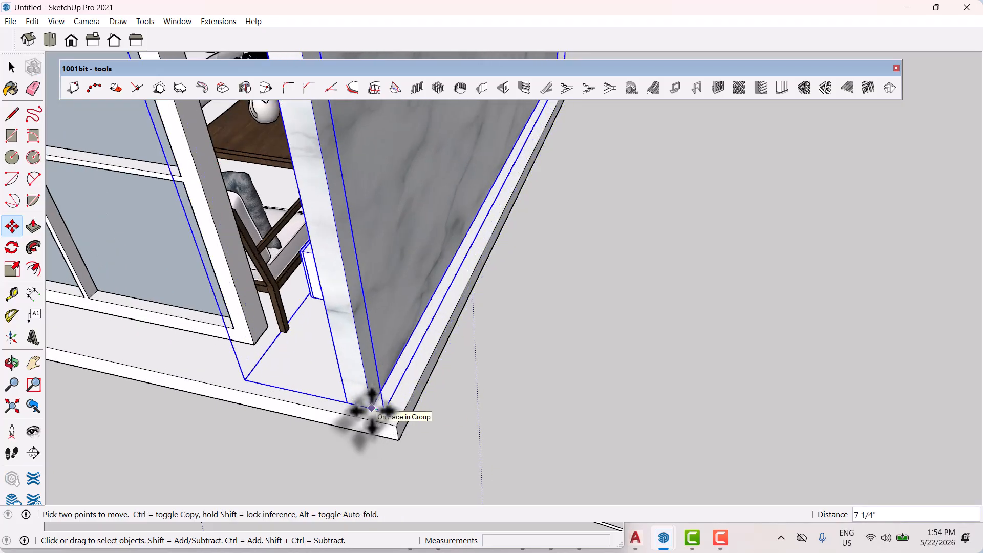
pyautogui.press('Return')
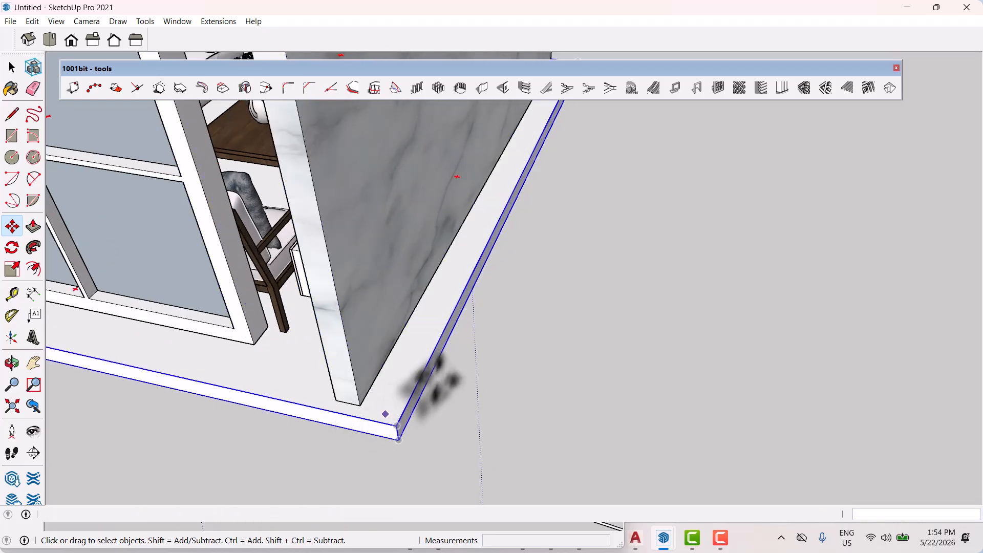
pyautogui.scroll(-3, 438, 379)
pyautogui.press('space')
# Unhide all hidden geometry to bring back the copied room's walls
pyautogui.scroll(-3, 521, 381)
pyautogui.moveTo(489, 374); pyautogui.dragTo(139, 84, button='middle')
pyautogui.click(32, 21)
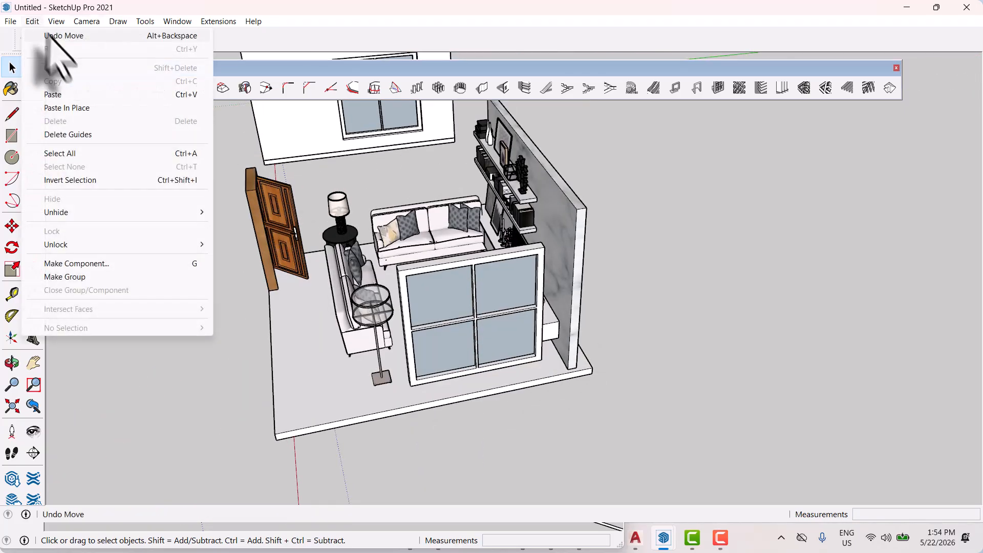
pyautogui.moveTo(81, 214)
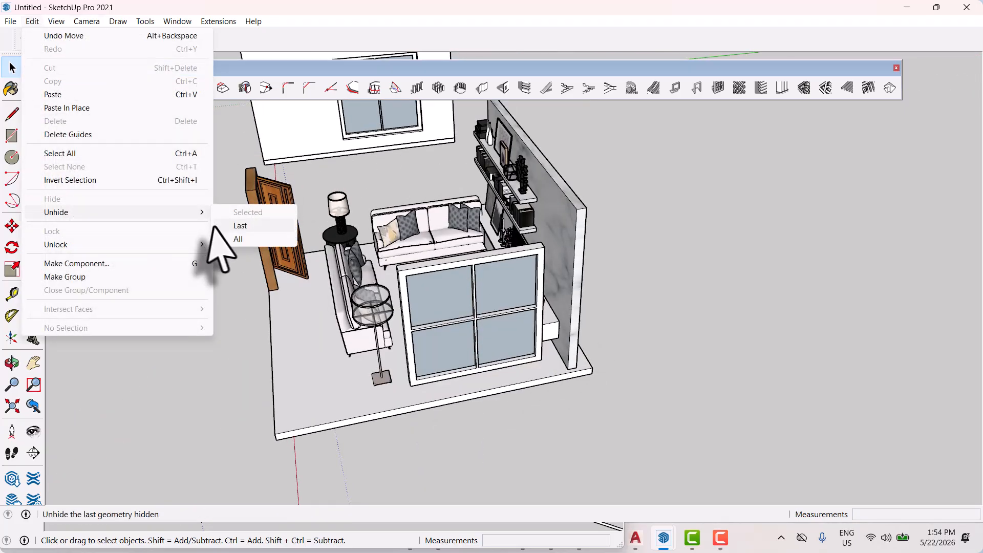
pyautogui.click(238, 240)
# Examine the TV wall and furniture placement inside the living room from above and from the door side
pyautogui.moveTo(238, 239); pyautogui.dragTo(621, 291, button='middle')
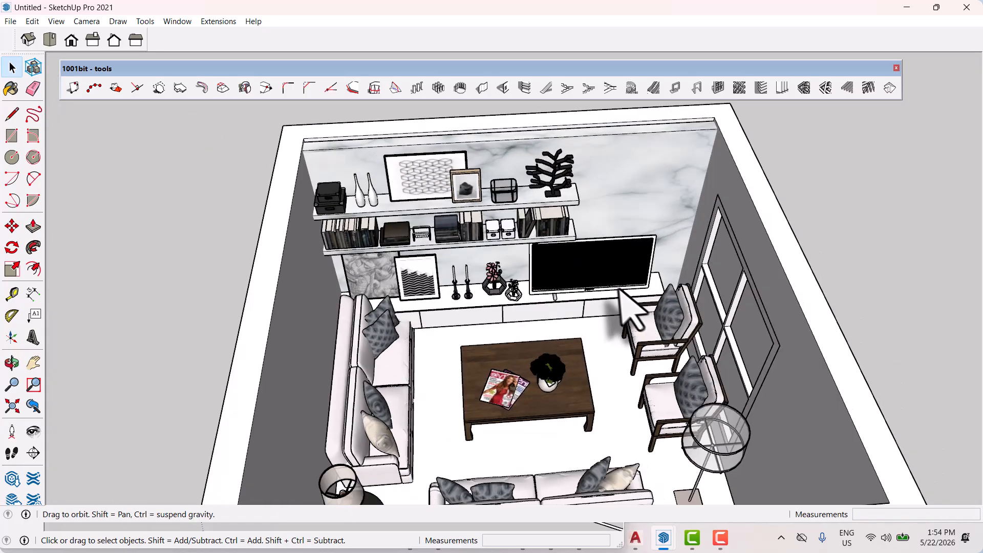
pyautogui.scroll(4, 621, 290)
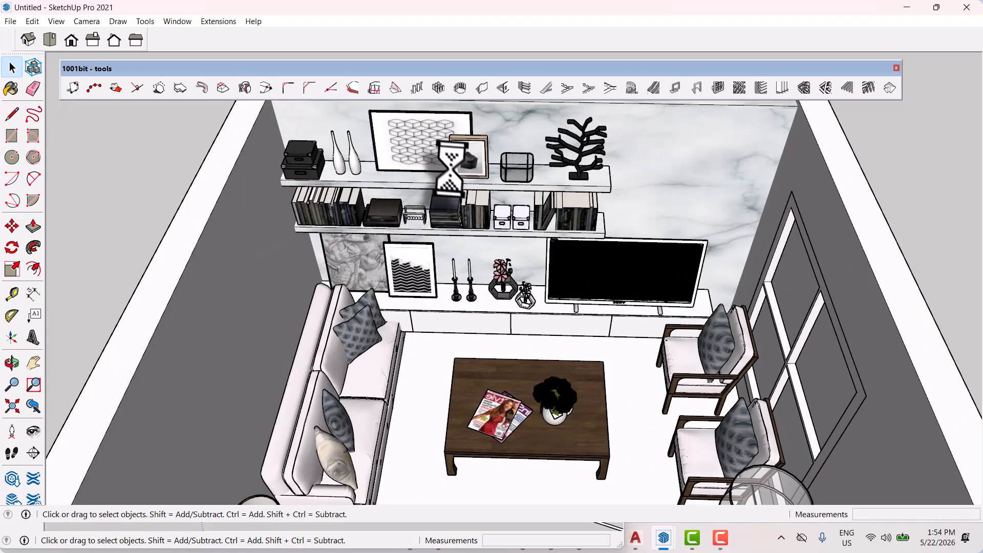
pyautogui.scroll(-5, 443, 224)
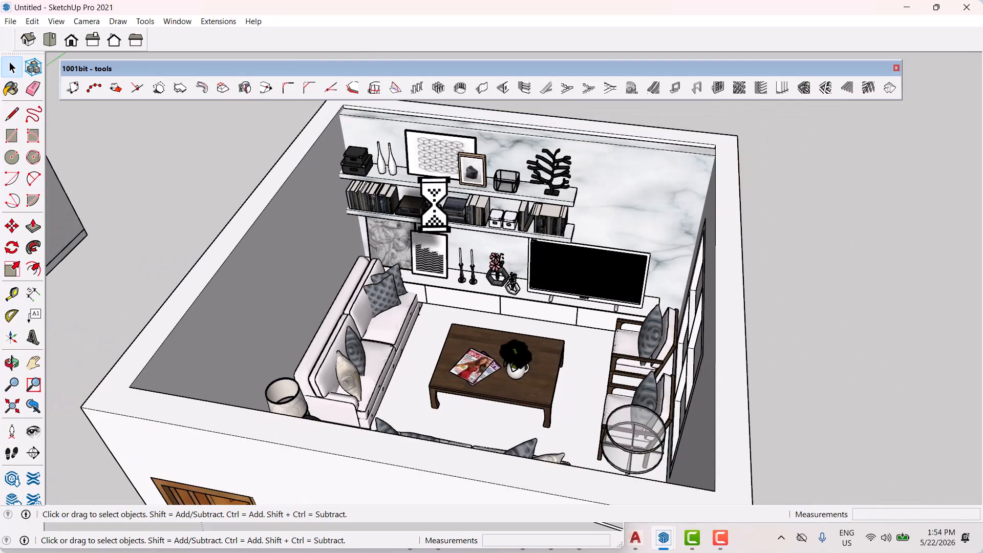
pyautogui.moveTo(459, 354); pyautogui.dragTo(693, 384, button='middle')
pyautogui.moveTo(617, 384); pyautogui.dragTo(318, 302, button='middle')
pyautogui.scroll(-3, 477, 323)
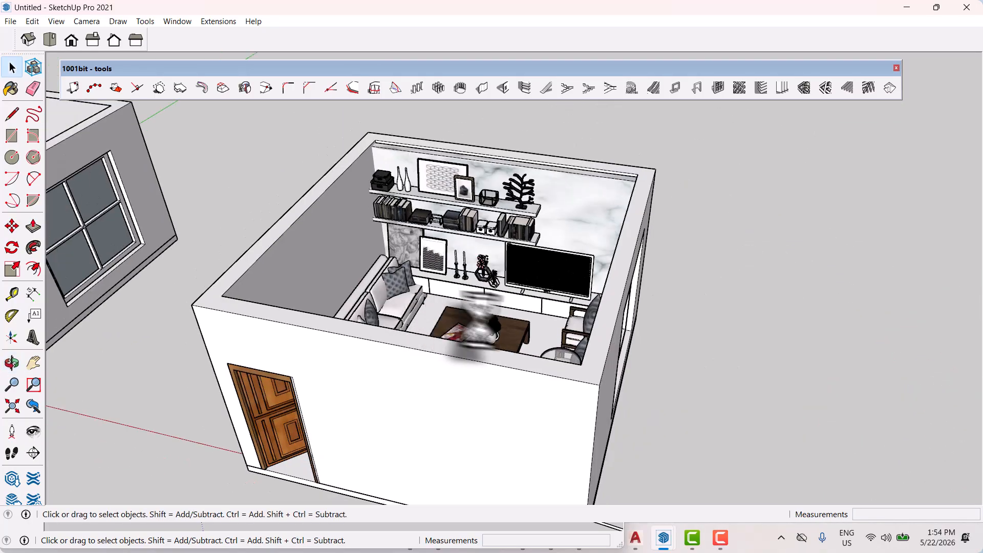
pyautogui.moveTo(496, 323); pyautogui.dragTo(435, 276, button='middle')
pyautogui.scroll(-5, 404, 273)
pyautogui.moveTo(373, 275); pyautogui.dragTo(457, 347, button='middle')
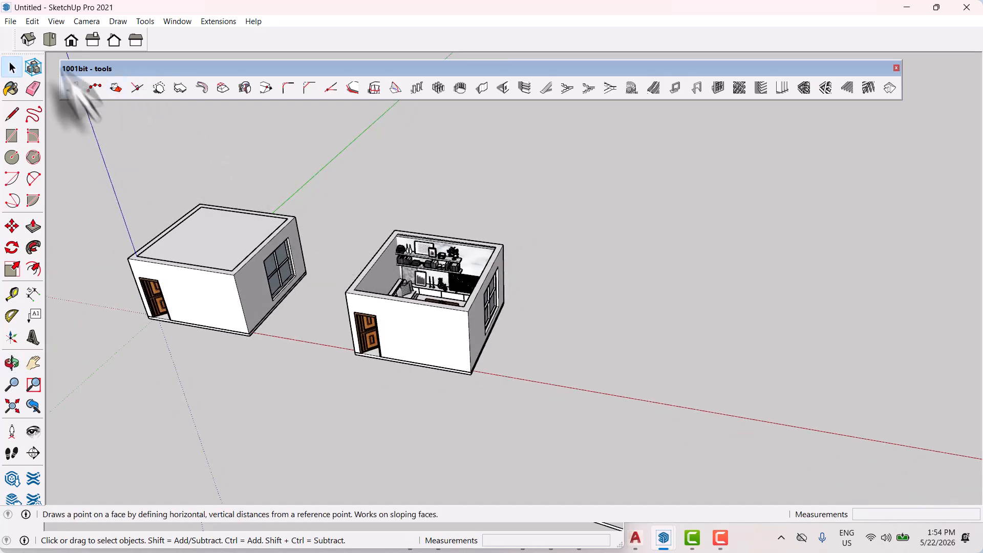
# Try to restore the copied room's ceiling by unhiding all hidden geometry
pyautogui.click(30, 21)
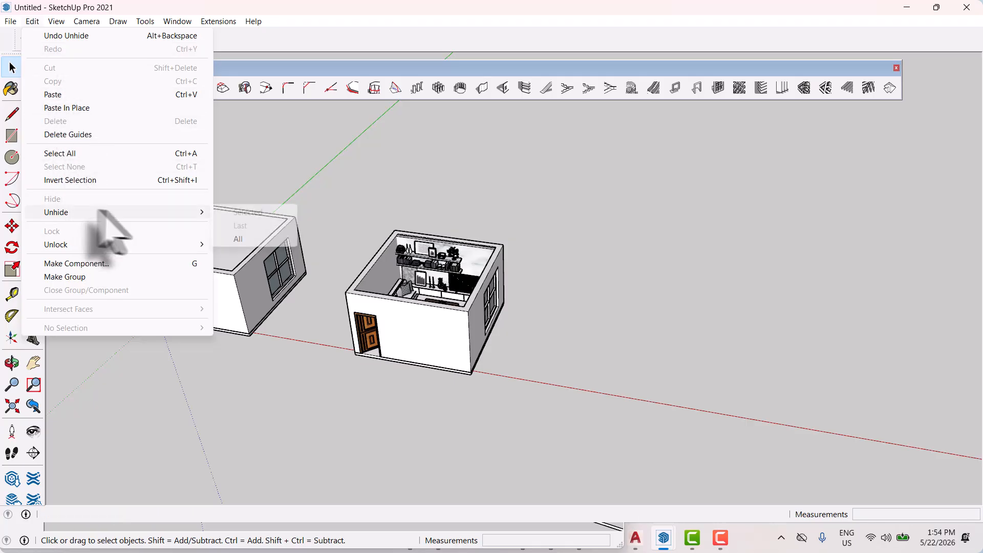
pyautogui.click(239, 239)
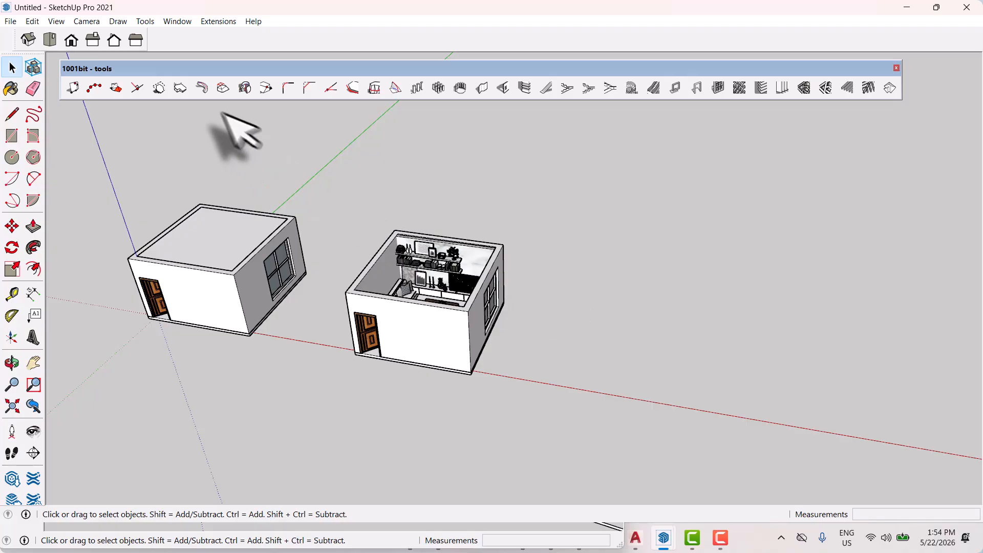
pyautogui.click(34, 21)
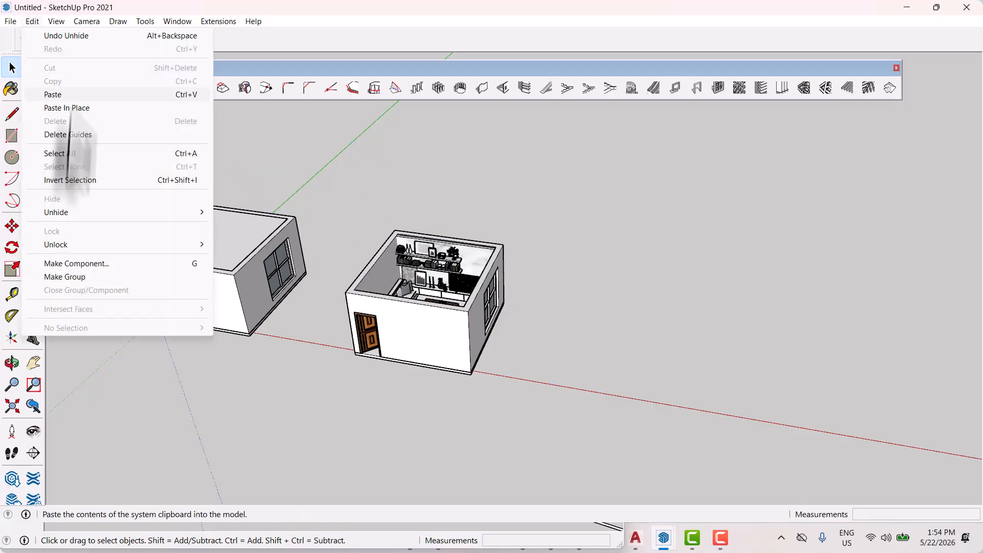
pyautogui.moveTo(174, 215)
pyautogui.click(239, 239)
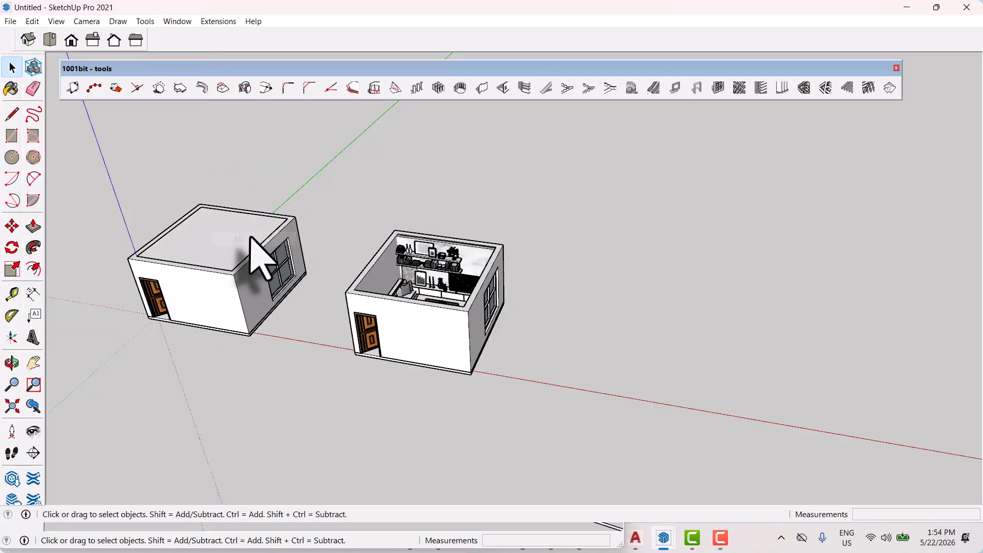
# Open the copied room's wall group, unhide all geometry in that context, and close the group
pyautogui.moveTo(504, 292); pyautogui.dragTo(423, 346, button='middle')
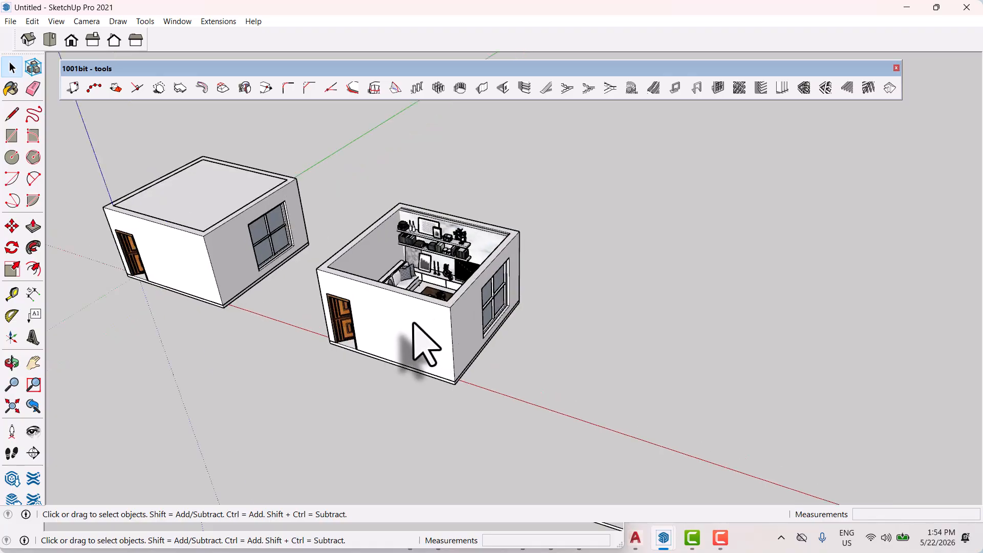
pyautogui.doubleClick(420, 343)
pyautogui.click(56, 21)
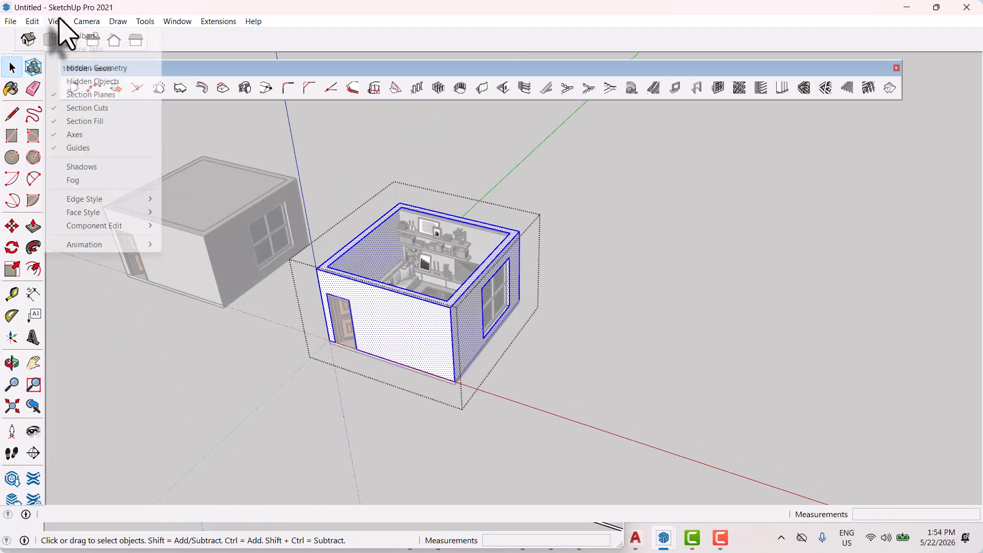
pyautogui.moveTo(31, 19)
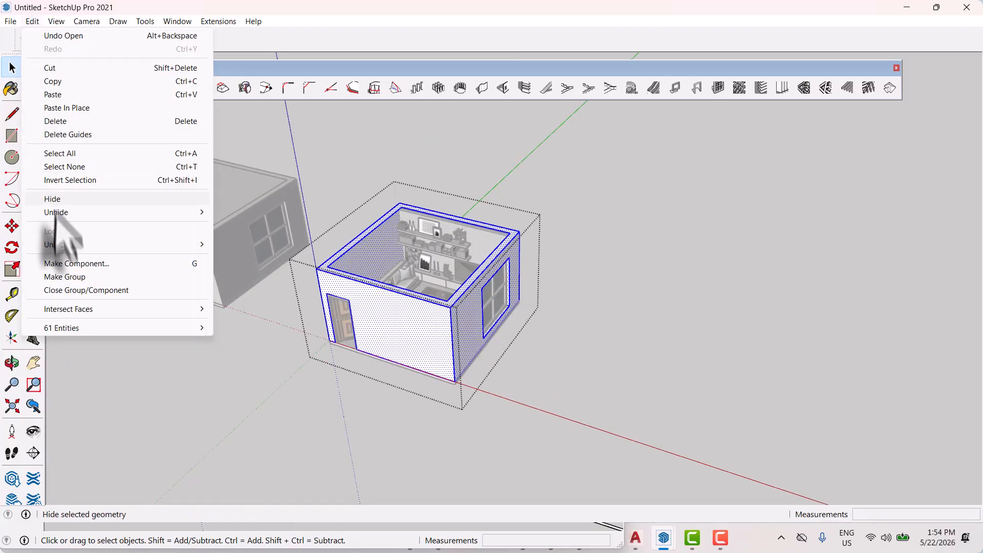
pyautogui.moveTo(77, 212)
pyautogui.click(234, 239)
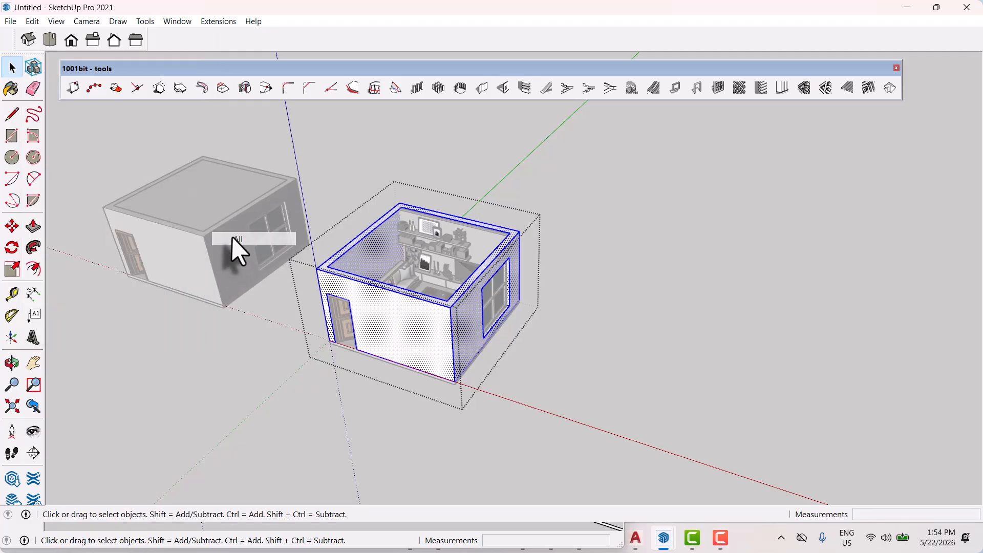
pyautogui.click(545, 369)
# Copy the bedroom's ceiling group from its far window-side corner to the matching inner wall corner of the living room
pyautogui.scroll(5, 351, 235)
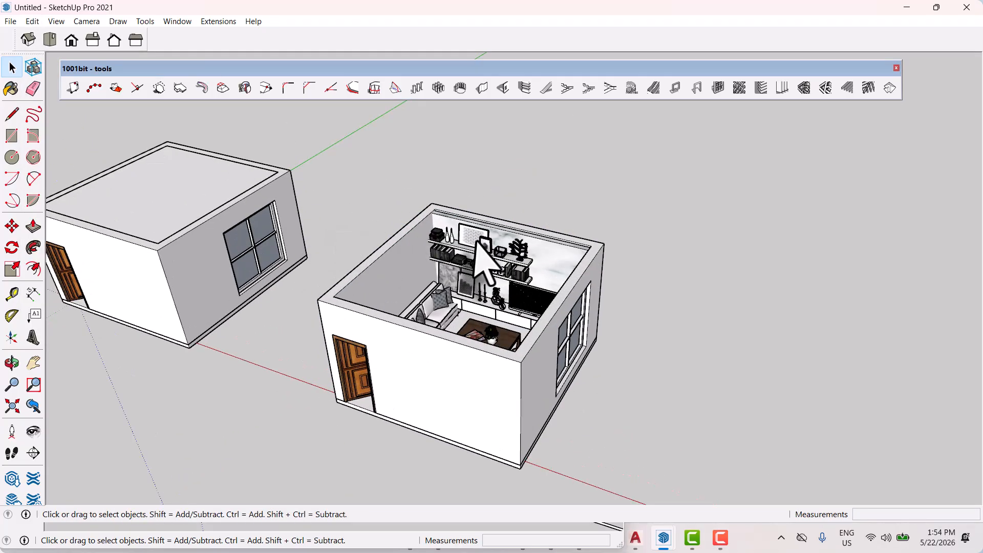
pyautogui.moveTo(481, 246); pyautogui.dragTo(202, 212, button='middle')
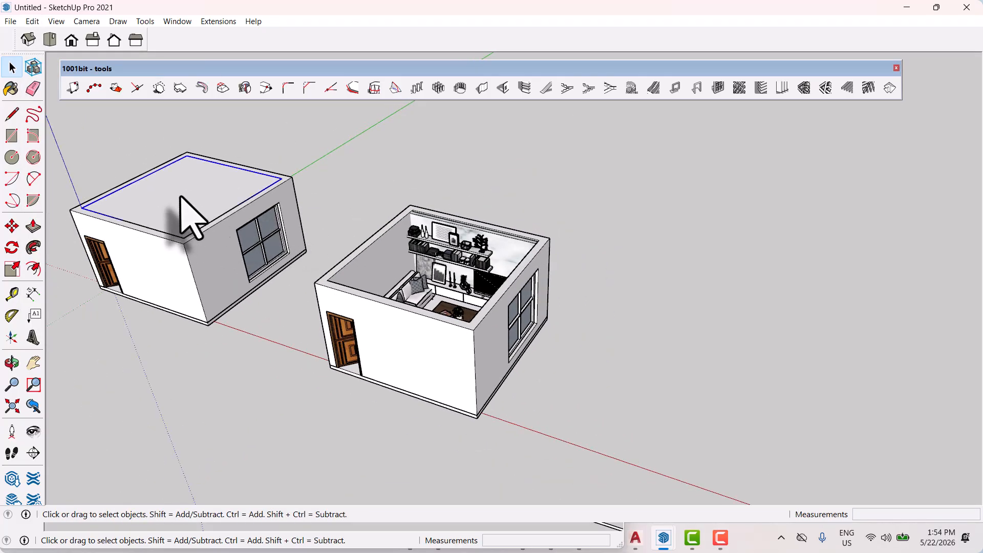
pyautogui.press('m')
pyautogui.scroll(5, 261, 166)
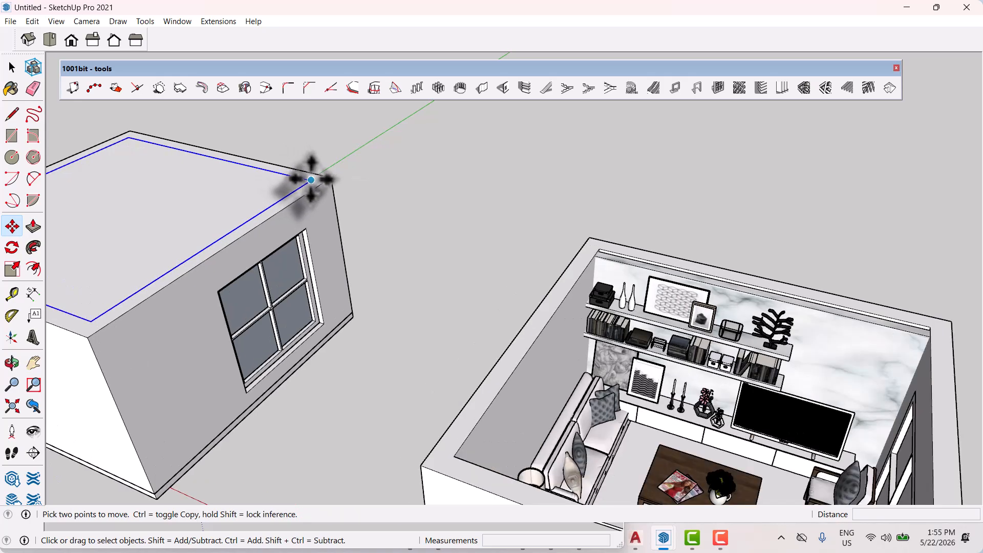
pyautogui.click(310, 180)
pyautogui.scroll(-4, 169, 208)
pyautogui.press('ctrl')
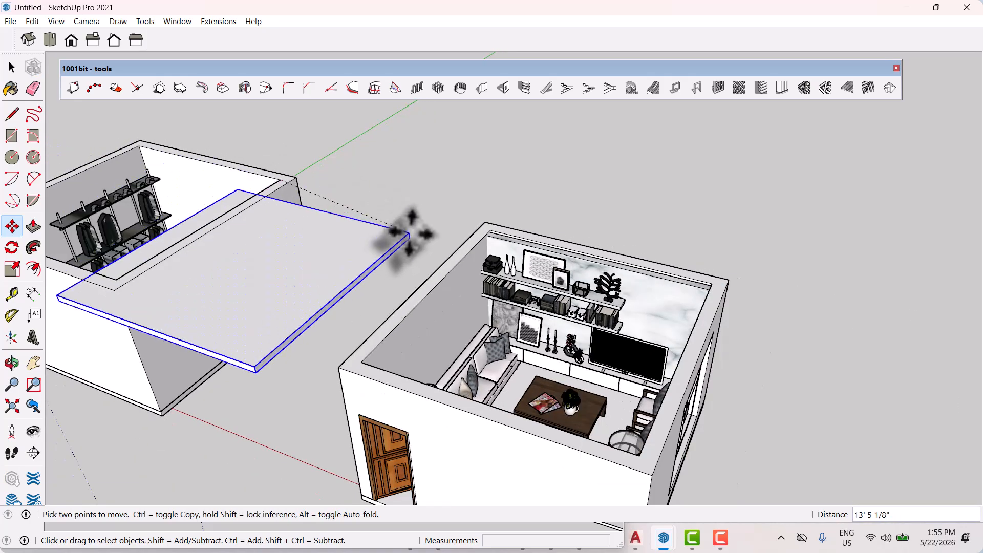
pyautogui.scroll(5, 625, 269)
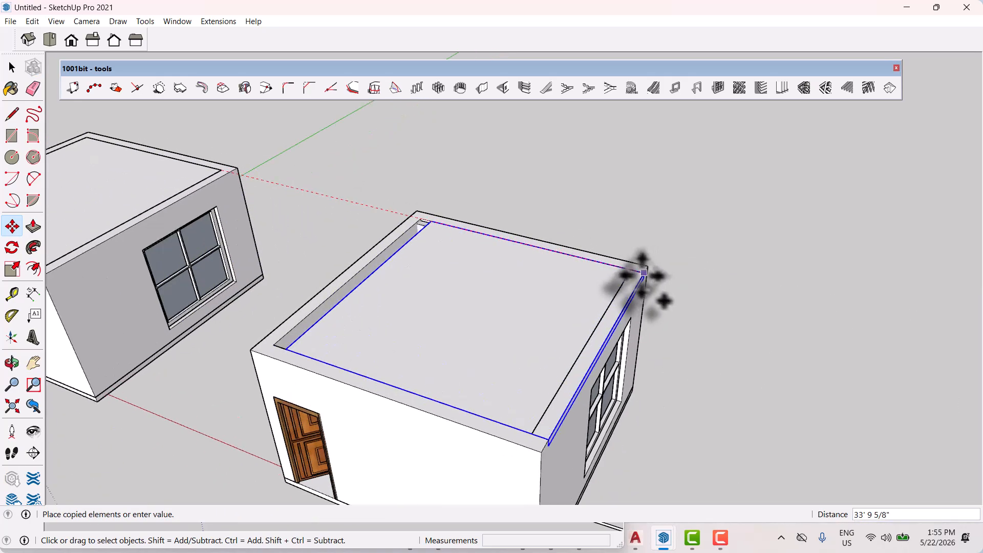
pyautogui.scroll(2, 620, 266)
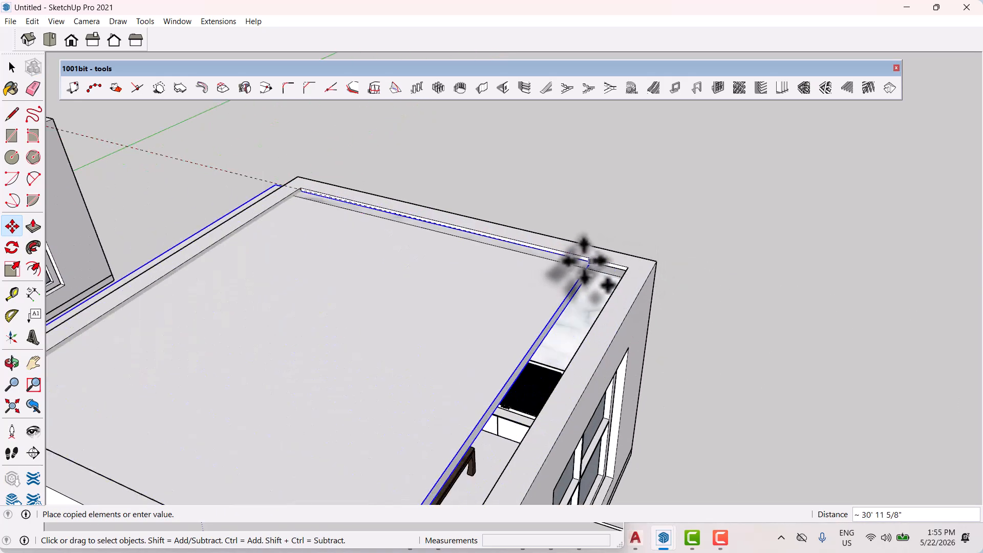
pyautogui.click(627, 267)
pyautogui.press('space')
pyautogui.scroll(-5, 500, 222)
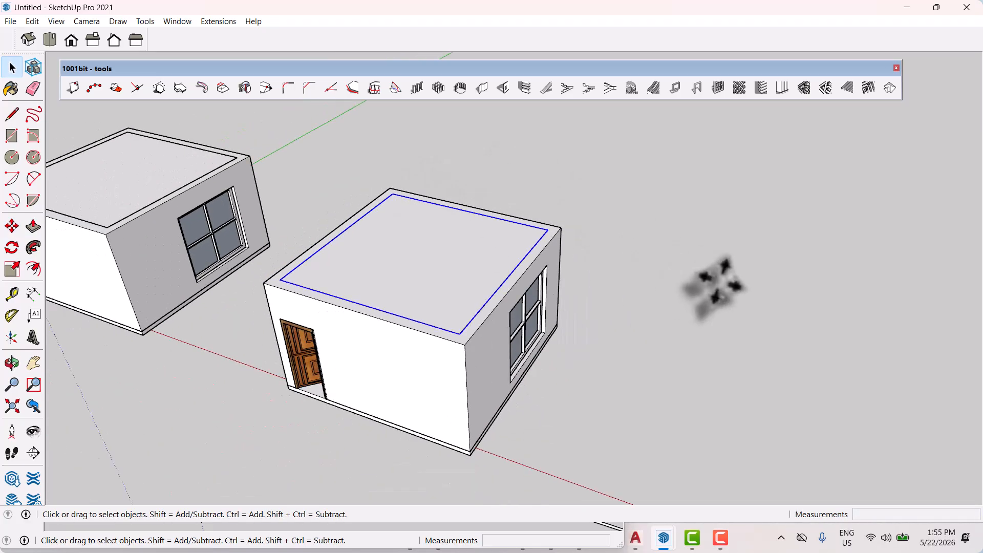
# Examine the living room's exterior and the view through its open doorway, and compare both roofed rooms from the front
pyautogui.moveTo(657, 345); pyautogui.dragTo(742, 331, button='middle')
pyautogui.scroll(4, 413, 391)
pyautogui.moveTo(451, 387); pyautogui.dragTo(516, 354, button='middle')
pyautogui.scroll(8, 515, 352)
pyautogui.scroll(-4, 356, 259)
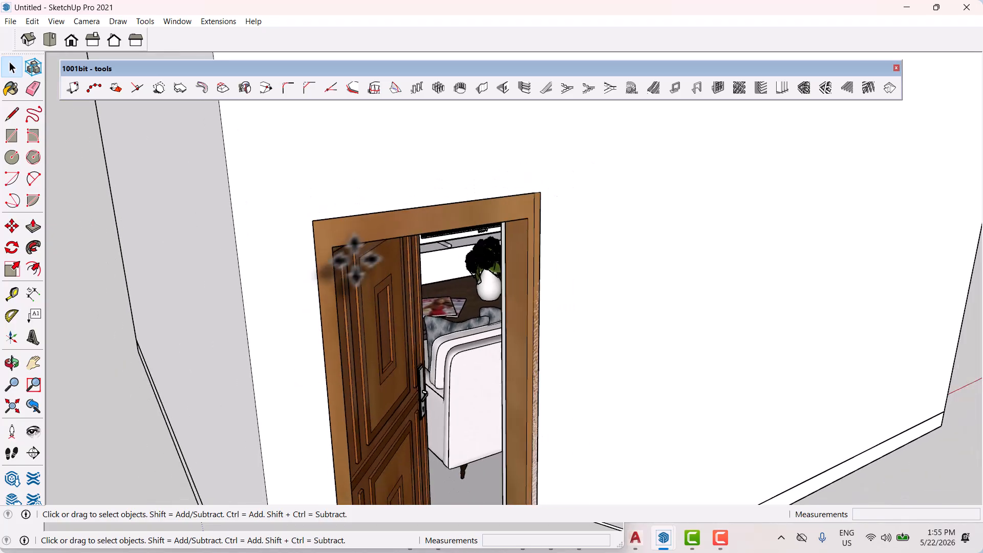
pyautogui.scroll(-6, 392, 264)
pyautogui.moveTo(438, 317); pyautogui.dragTo(571, 335, button='middle')
pyautogui.scroll(-3, 573, 320)
pyautogui.moveTo(546, 299); pyautogui.dragTo(509, 340, button='middle')
pyautogui.scroll(-4, 516, 320)
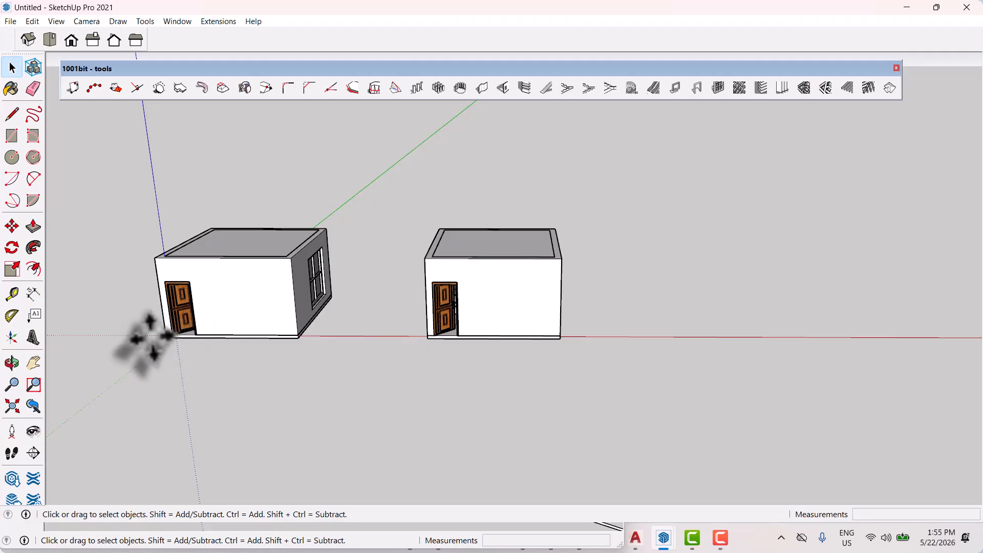
# Position the camera in front of the living room, move it through the front wall, and look around toward the sofas and TV wall
pyautogui.click(12, 431)
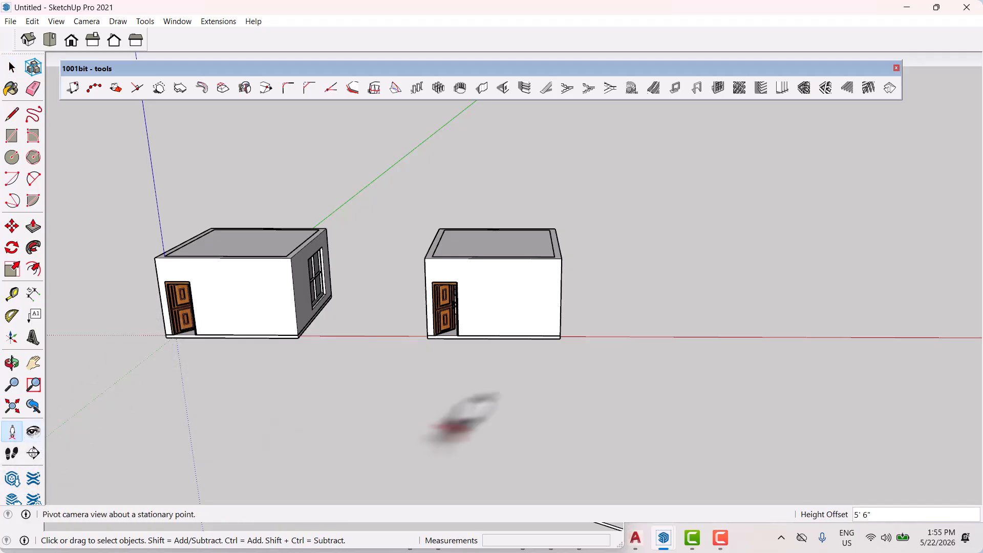
pyautogui.click(486, 438)
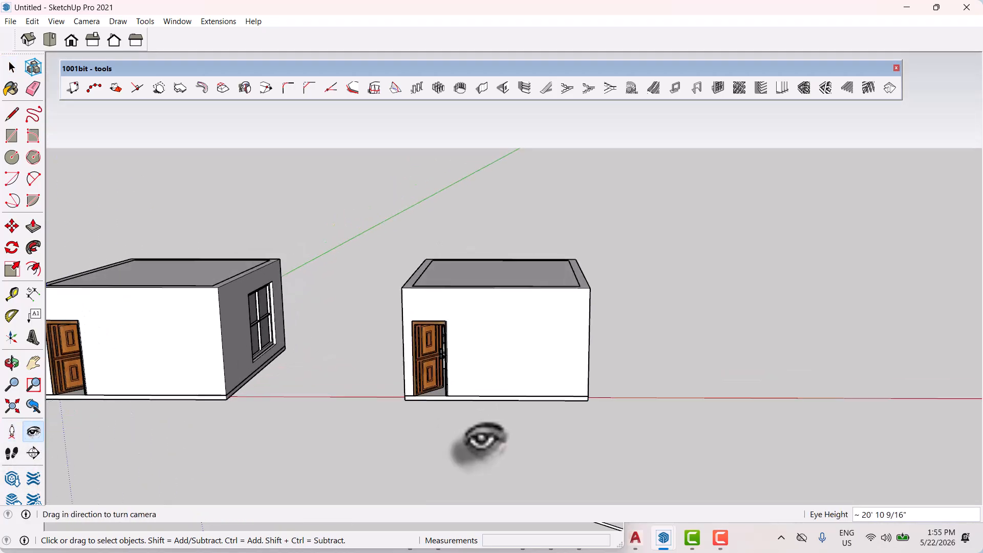
pyautogui.scroll(6, 448, 391)
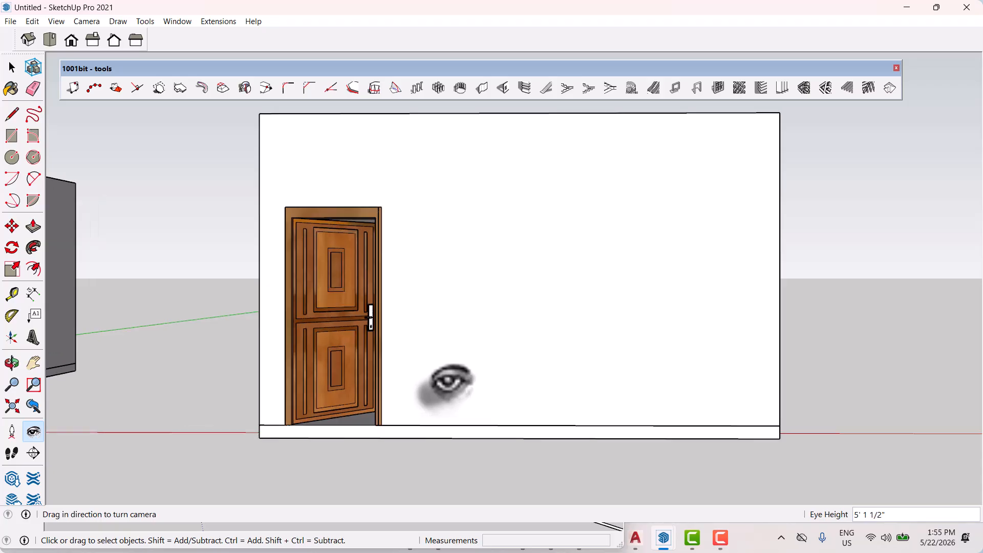
pyautogui.scroll(8, 390, 316)
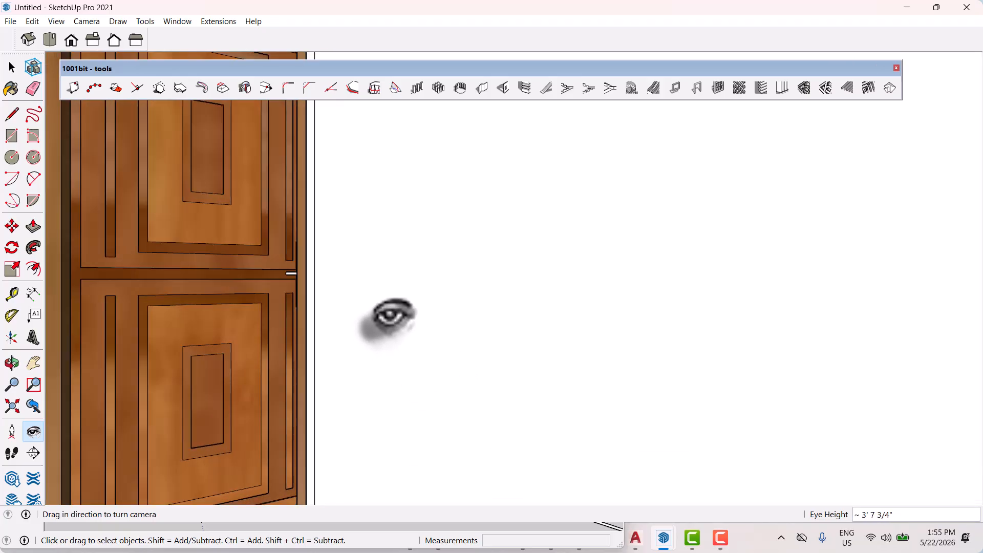
pyautogui.scroll(4, 367, 314)
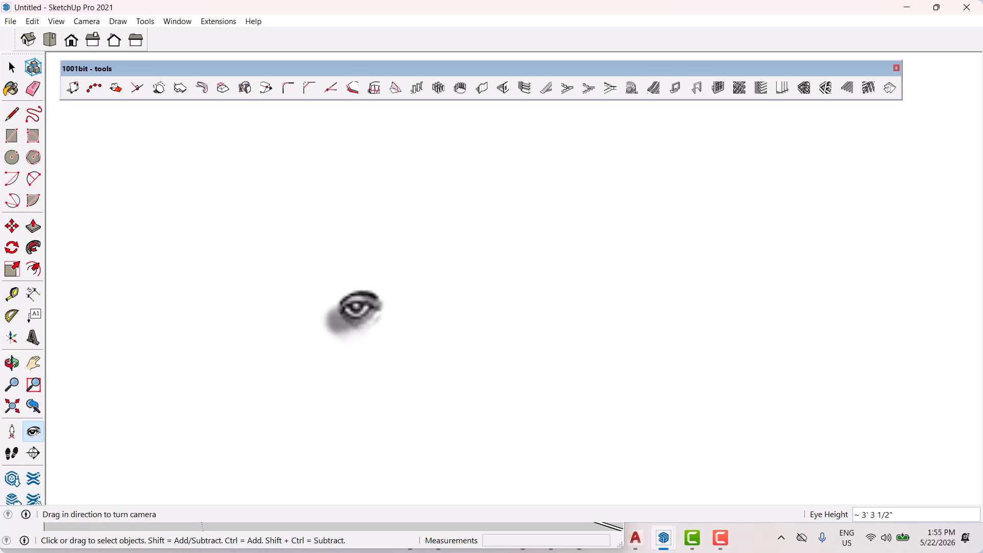
pyautogui.scroll(2, 355, 310)
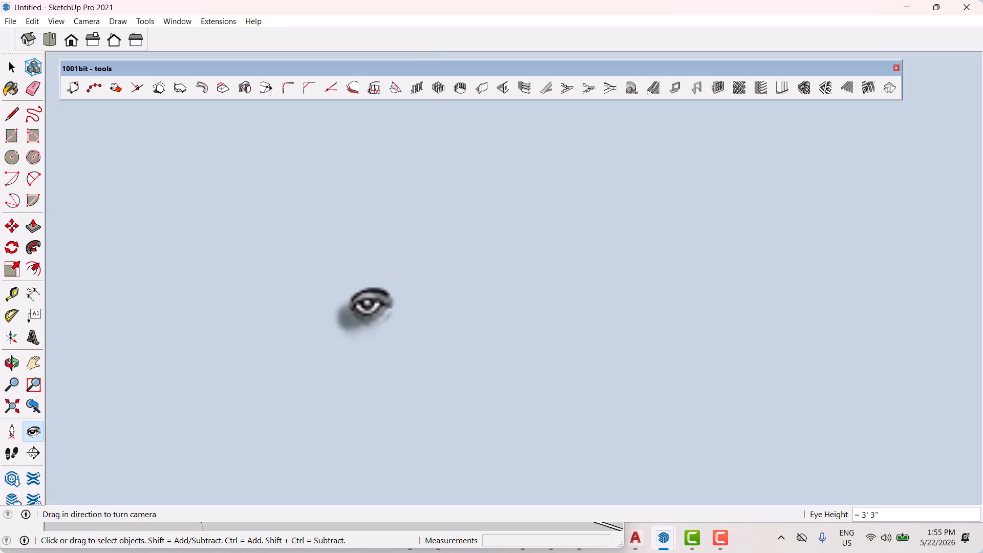
pyautogui.scroll(2, 368, 305)
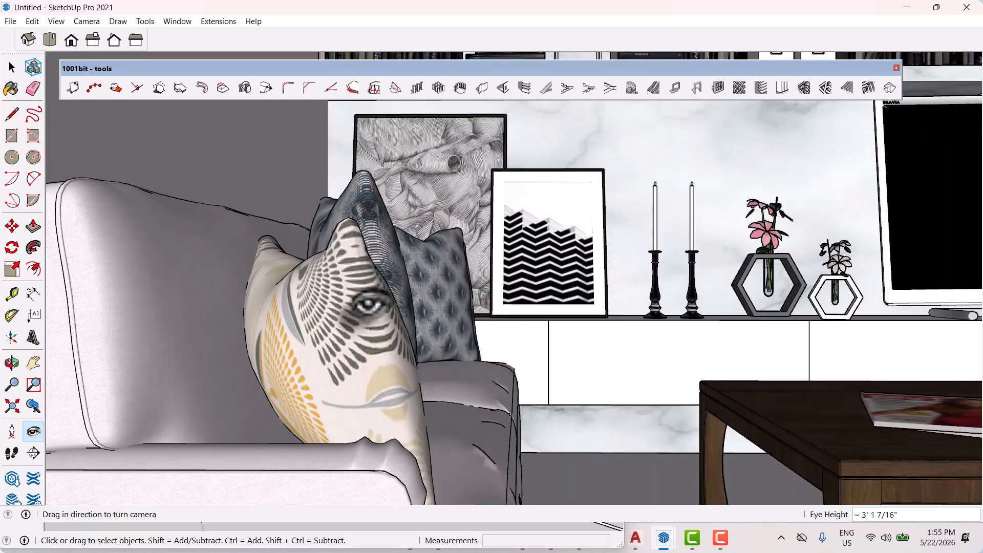
pyautogui.scroll(-3, 389, 313)
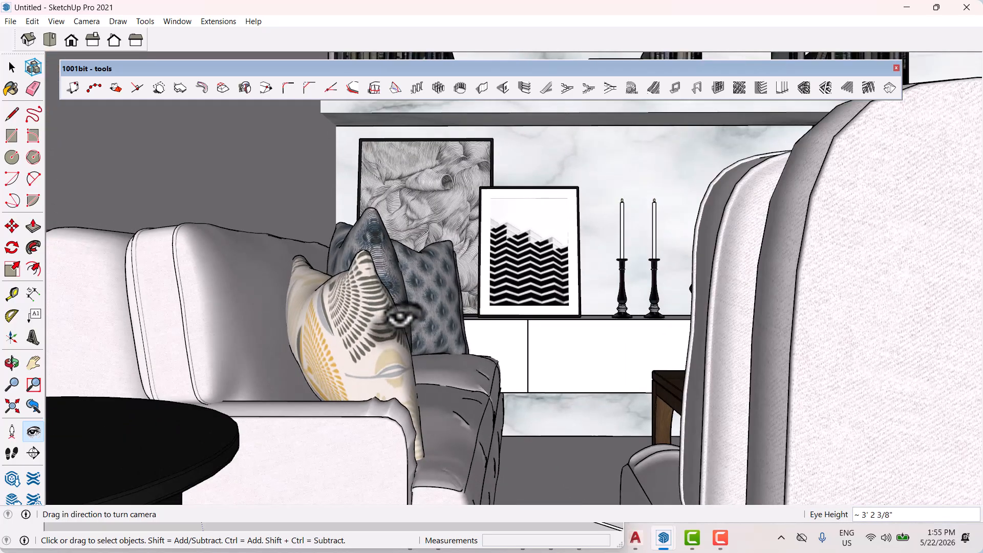
pyautogui.moveTo(505, 307); pyautogui.dragTo(561, 327)
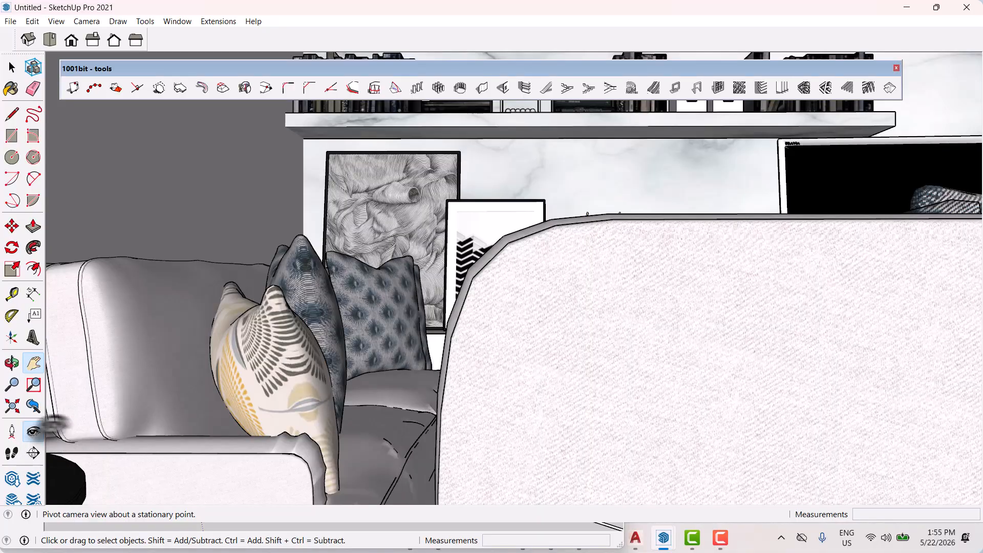
# Look around inside the living room, and fit the entire model in the view
pyautogui.moveTo(454, 404); pyautogui.dragTo(548, 328)
pyautogui.moveTo(647, 315); pyautogui.dragTo(491, 327)
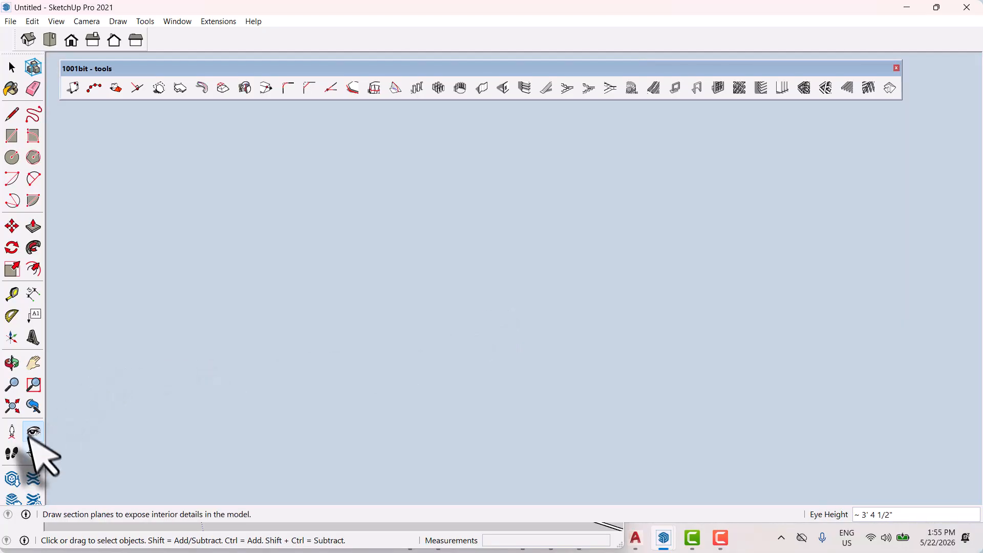
pyautogui.click(13, 406)
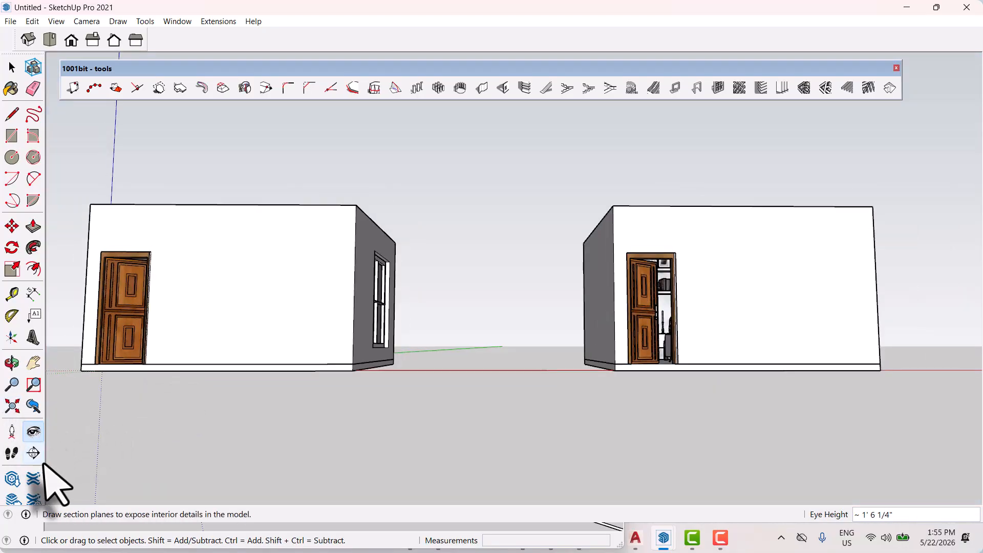
# Place a section plane with the default name and symbol, aligned with the front walls of the two rooms
pyautogui.click(29, 455)
pyautogui.scroll(-3, 494, 394)
pyautogui.moveTo(494, 394); pyautogui.dragTo(604, 366, button='middle')
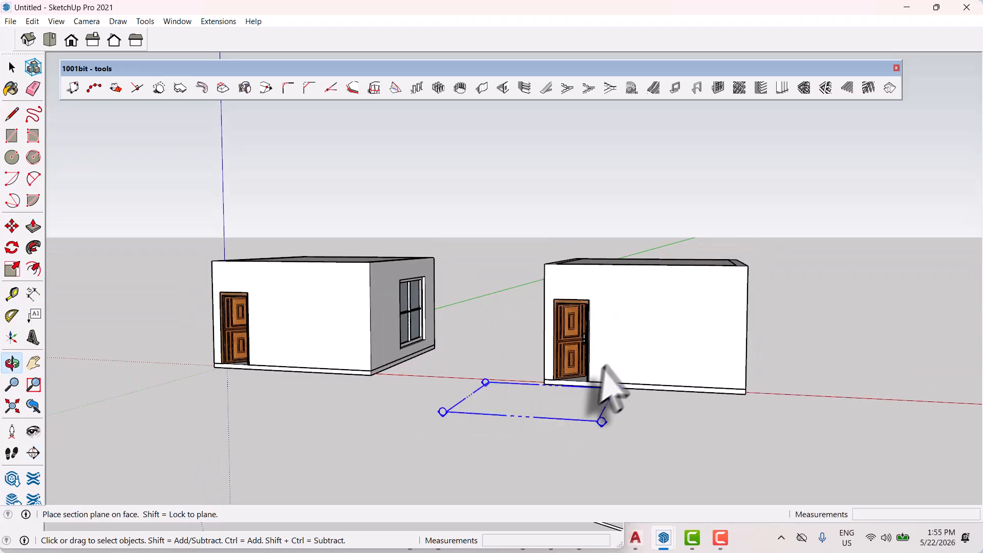
pyautogui.click(645, 328)
pyautogui.click(578, 307)
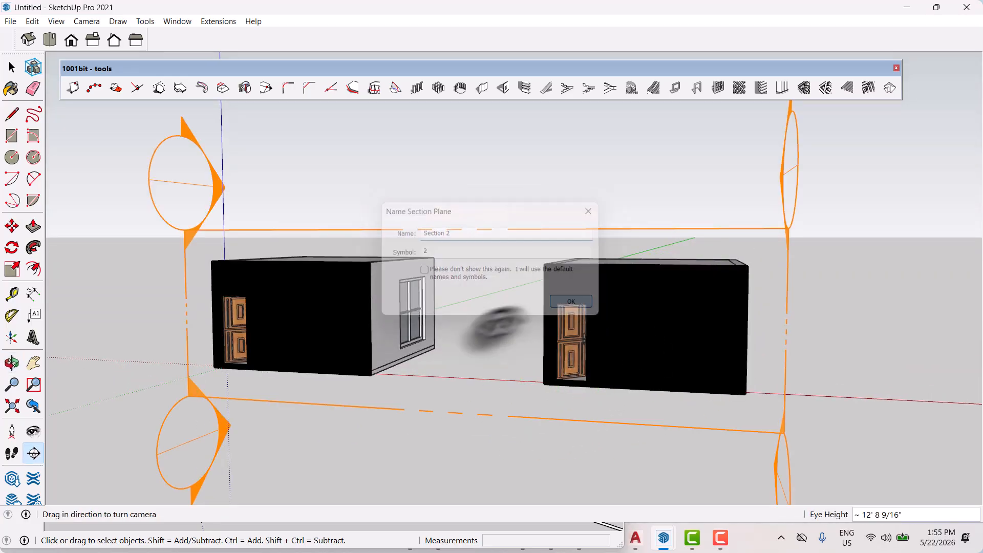
pyautogui.scroll(-4, 359, 329)
pyautogui.moveTo(470, 324); pyautogui.dragTo(367, 410, button='middle')
pyautogui.scroll(1, 443, 401)
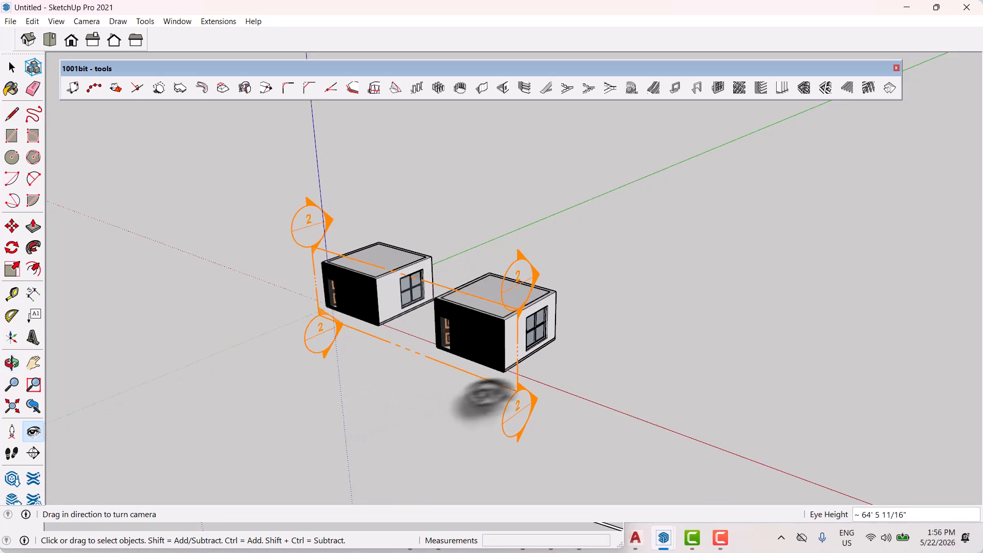
# Move the section plane along the green axis through the front walls to cut both room interiors open
pyautogui.press('m')
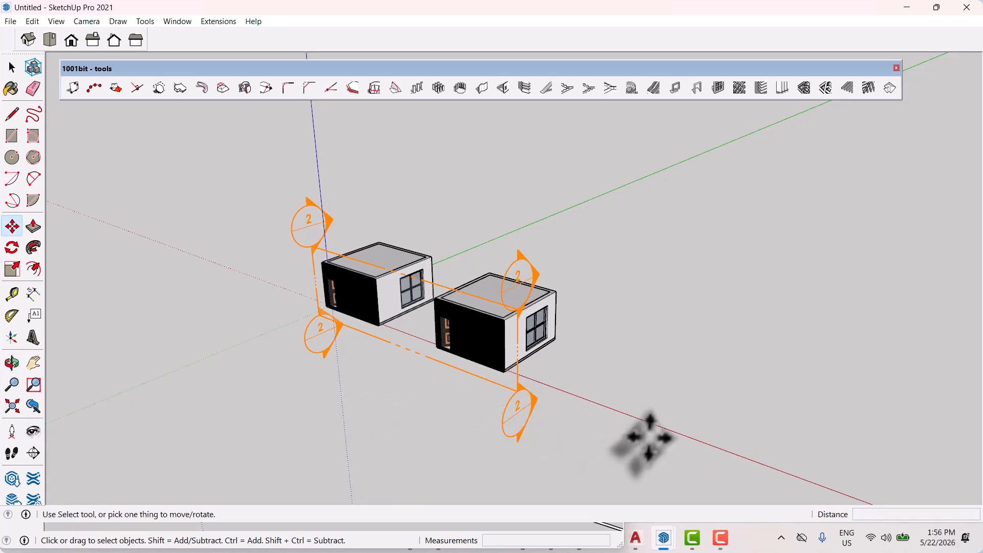
pyautogui.press('space')
pyautogui.scroll(1, 535, 407)
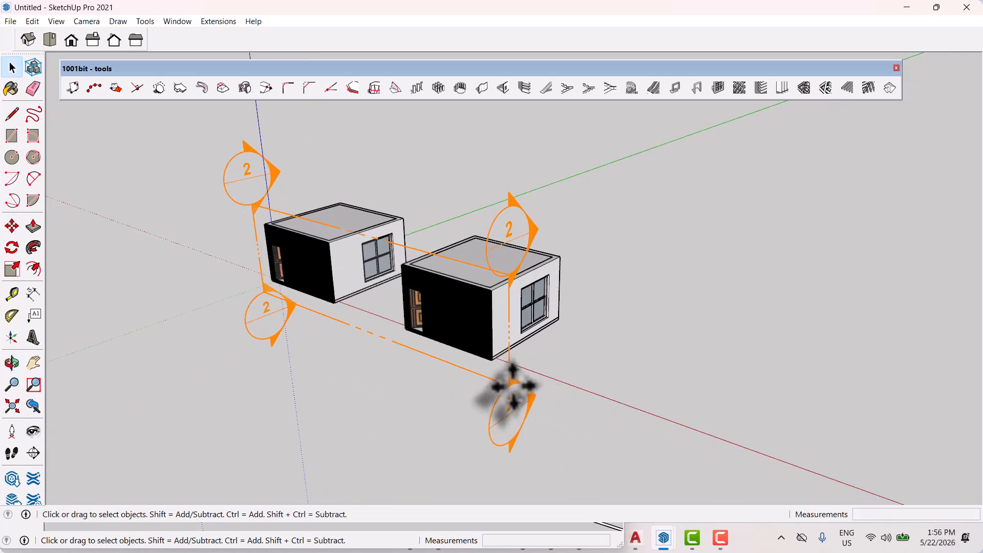
pyautogui.hotkey('ctrl', 'a')
pyautogui.press('m')
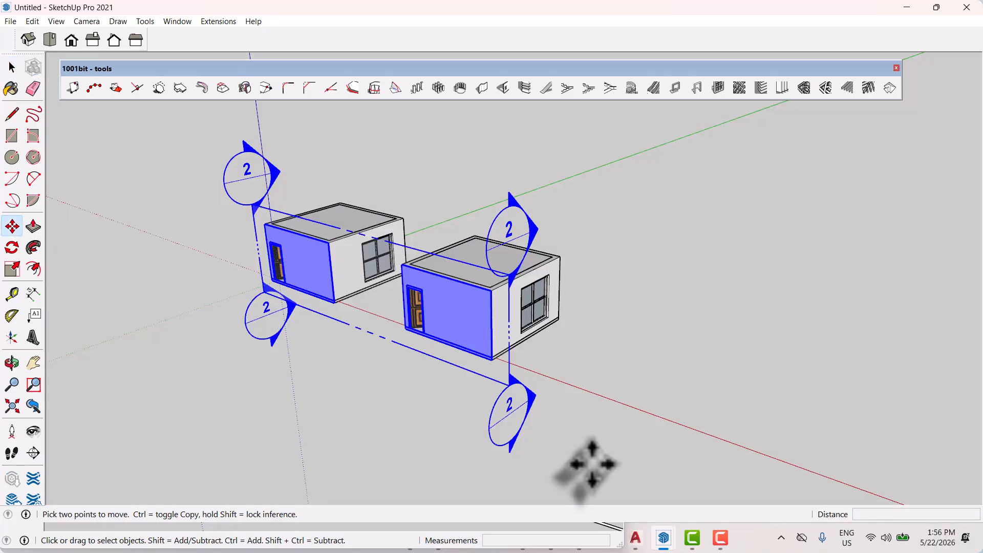
pyautogui.click(592, 464)
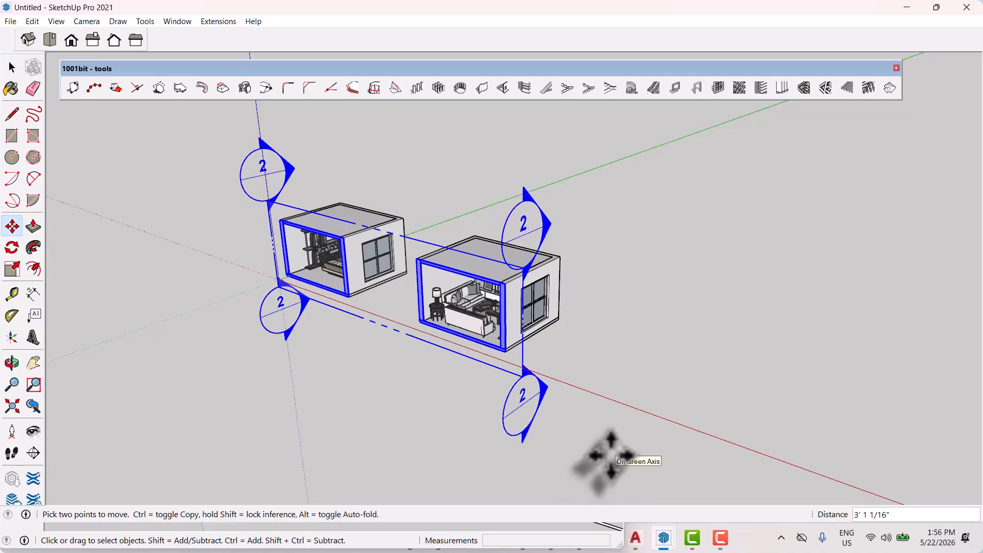
pyautogui.press('space')
pyautogui.click(402, 440)
# Position the camera on the ground in front of the two sectioned rooms with a 5' 6" height offset
pyautogui.moveTo(403, 437); pyautogui.dragTo(629, 329, button='middle')
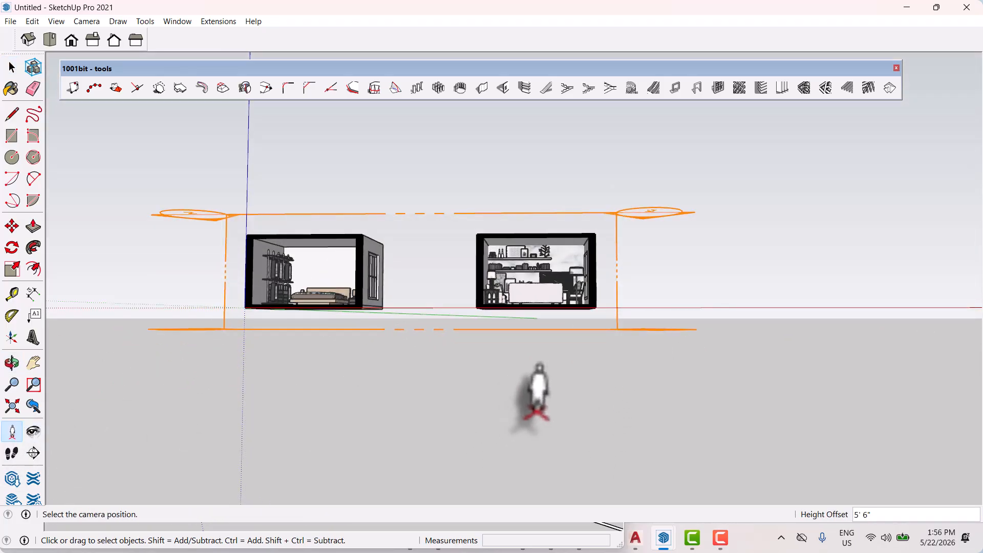
pyautogui.click(519, 410)
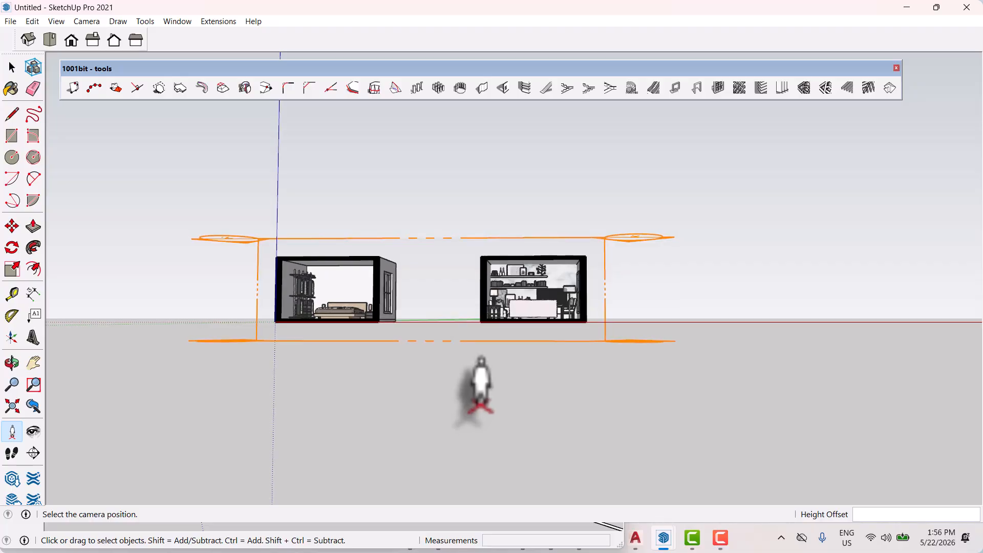
pyautogui.press('space')
# Show the model from the top in parallel projection
pyautogui.click(50, 39)
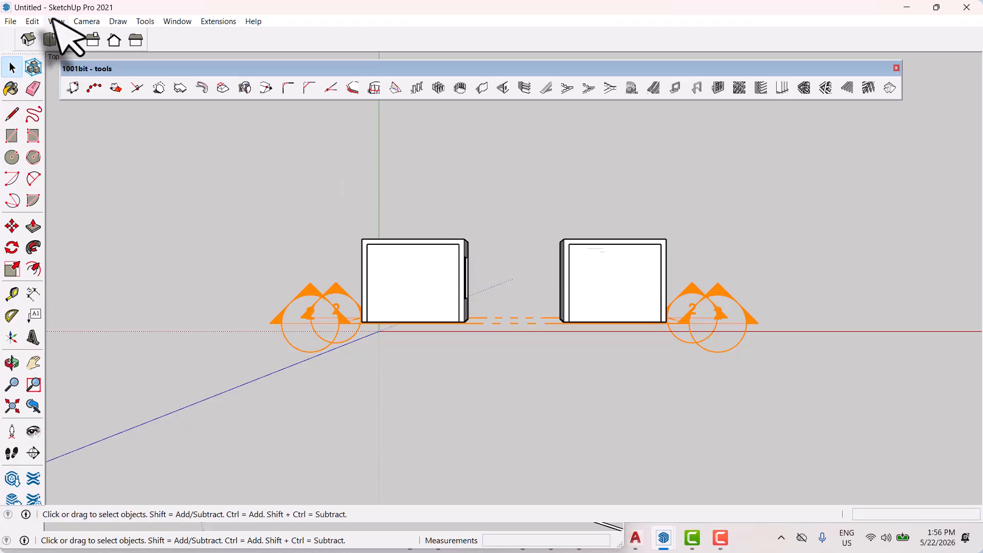
pyautogui.click(86, 22)
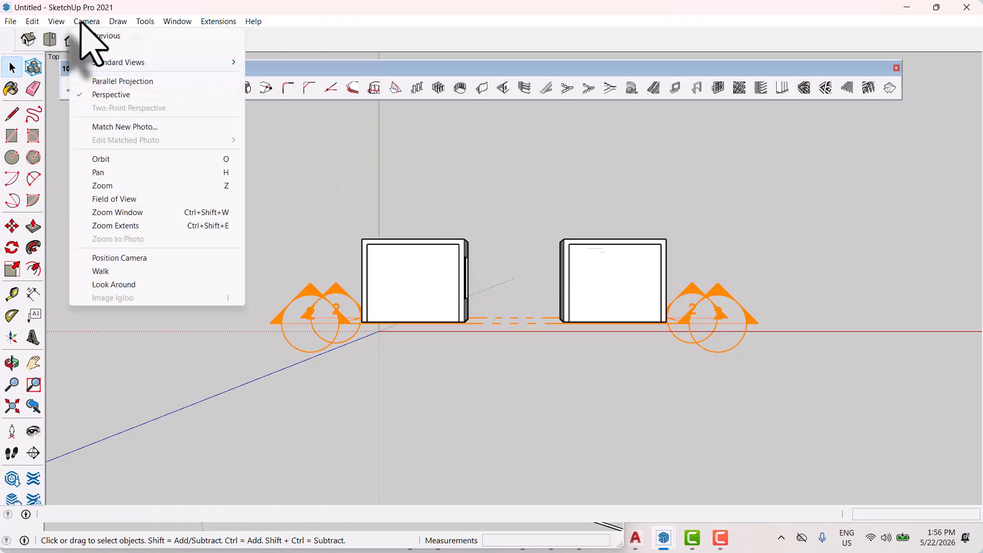
pyautogui.click(123, 82)
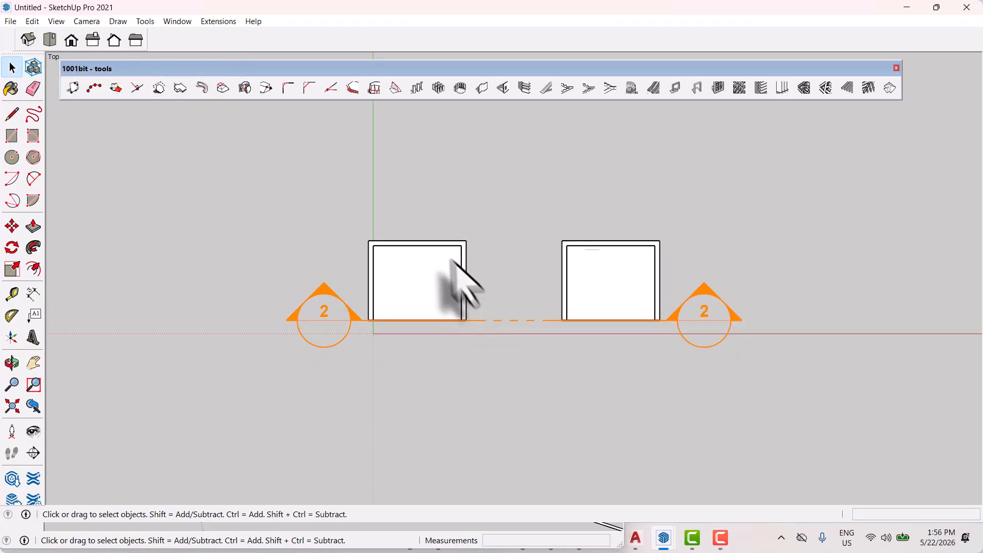
# Position the camera in front of the living room from the plan view and turn it towards the section cut
pyautogui.scroll(-5, 461, 284)
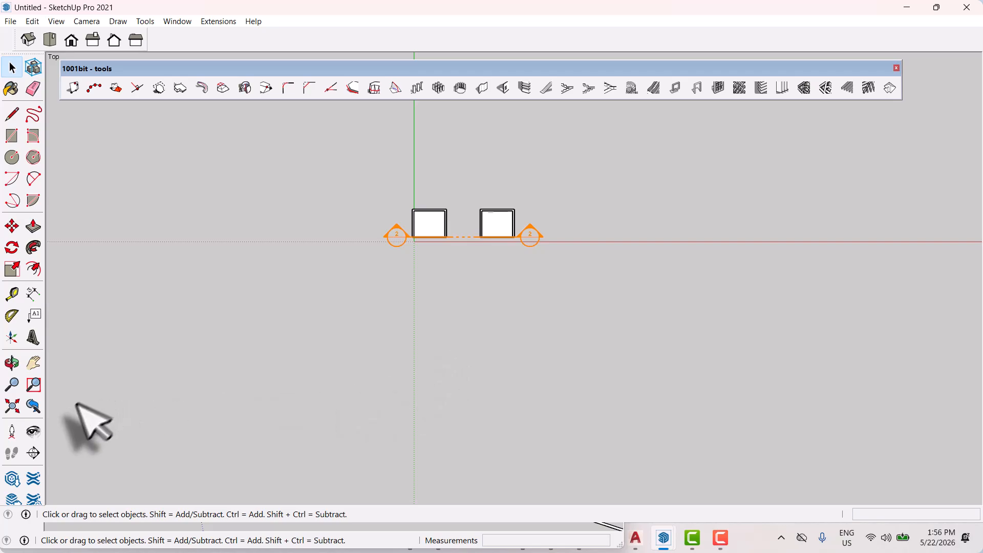
pyautogui.click(12, 433)
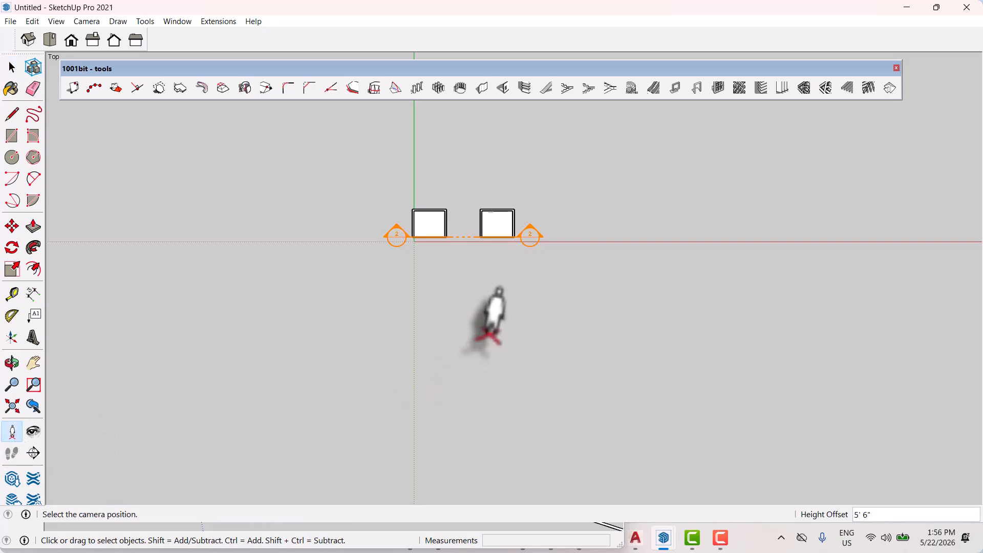
pyautogui.click(500, 307)
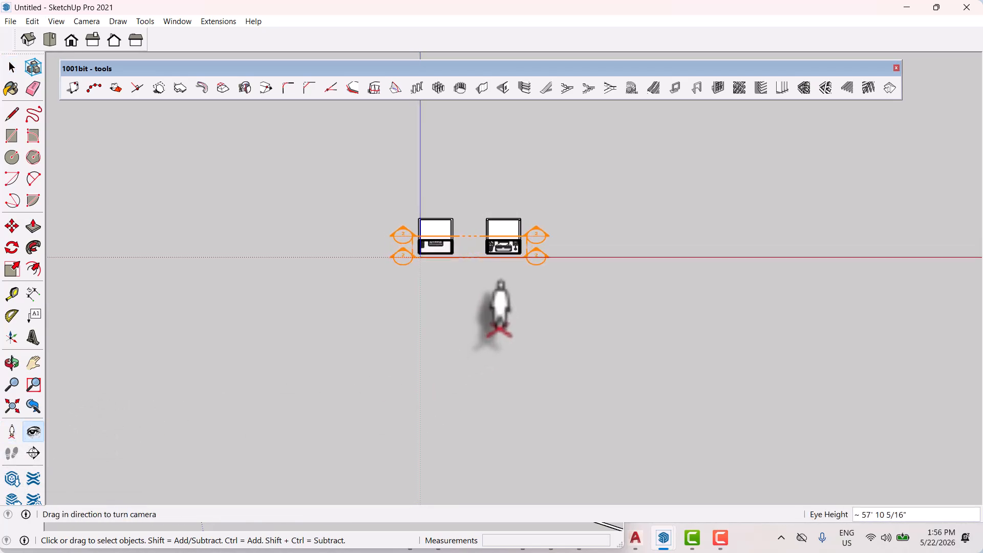
pyautogui.moveTo(517, 327); pyautogui.dragTo(510, 301)
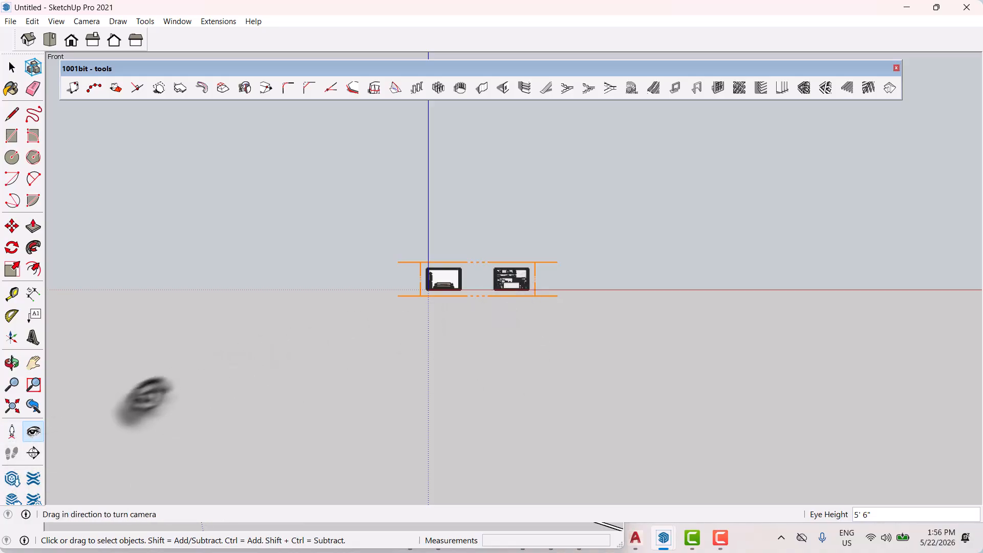
# Close the floating 1001bit tools toolbar and frame the whole living room section in the front view
pyautogui.click(13, 385)
pyautogui.moveTo(463, 375); pyautogui.dragTo(275, 300)
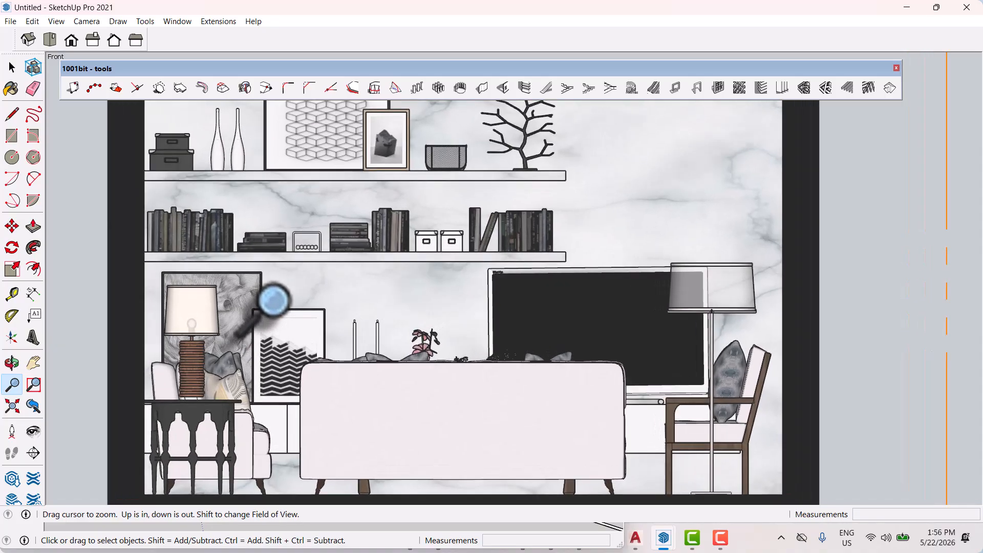
pyautogui.click(895, 68)
pyautogui.moveTo(307, 317); pyautogui.dragTo(321, 286)
pyautogui.moveTo(508, 299); pyautogui.dragTo(538, 333)
pyautogui.moveTo(494, 283); pyautogui.dragTo(482, 319)
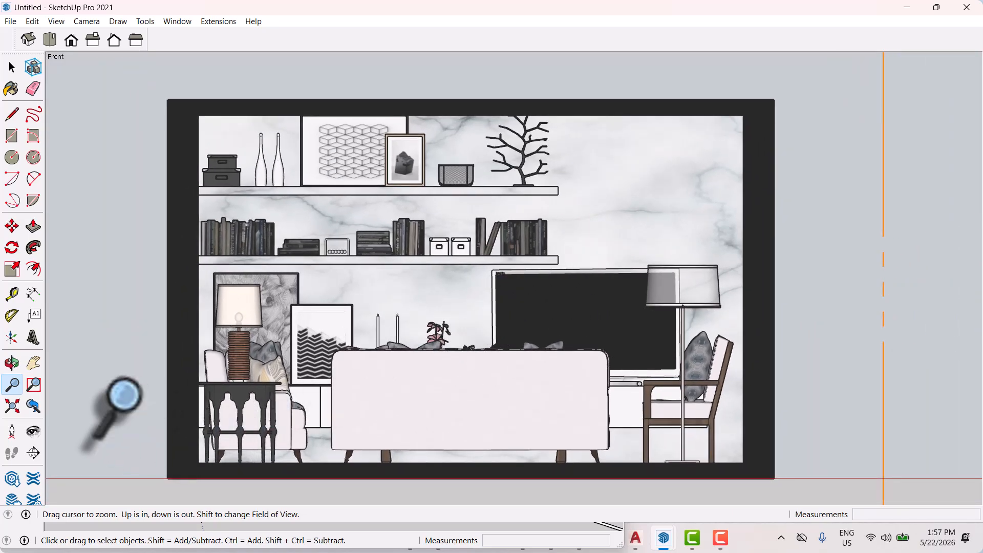
# Switch the camera to perspective and walk up to the living room at 5' 6" eye height
pyautogui.press('space')
pyautogui.click(85, 22)
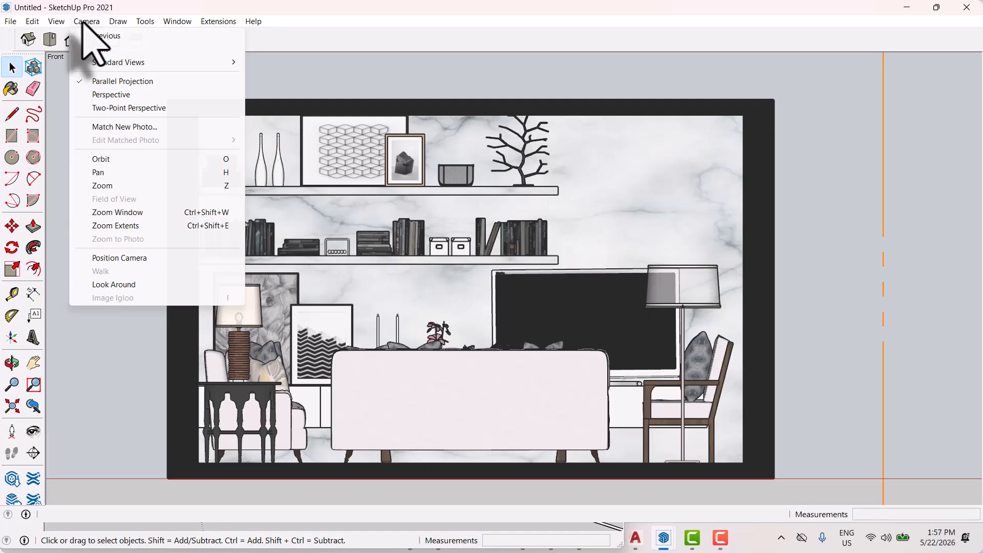
pyautogui.click(132, 94)
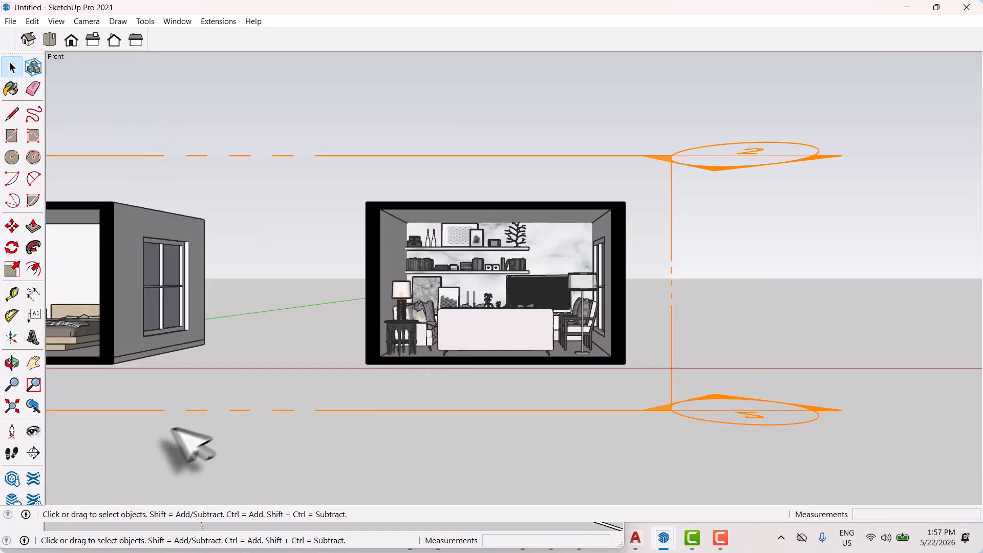
pyautogui.click(12, 454)
pyautogui.moveTo(452, 389); pyautogui.dragTo(238, 412)
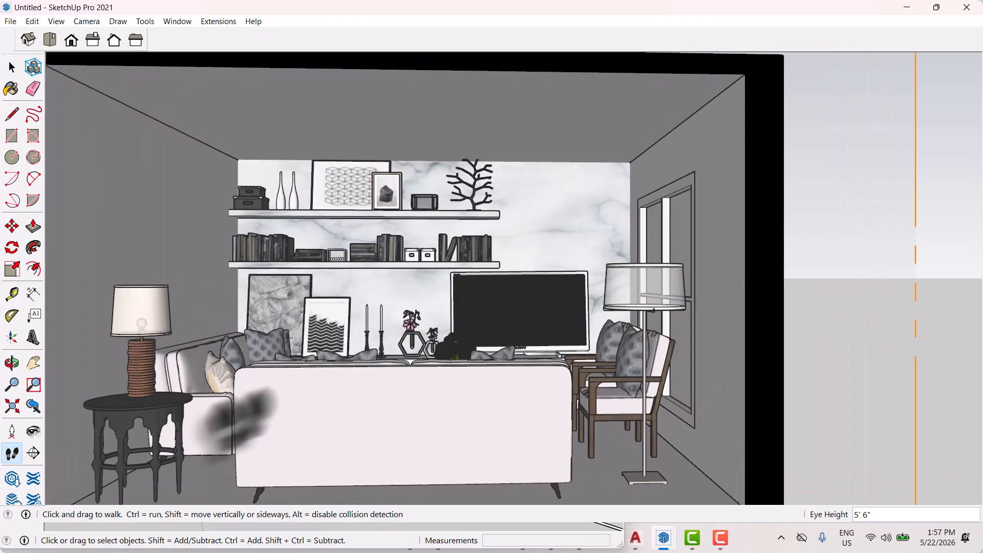
# Turn, pan and zoom the camera to center a close-up of the furnished living room interior
pyautogui.click(34, 431)
pyautogui.moveTo(348, 338); pyautogui.dragTo(276, 330)
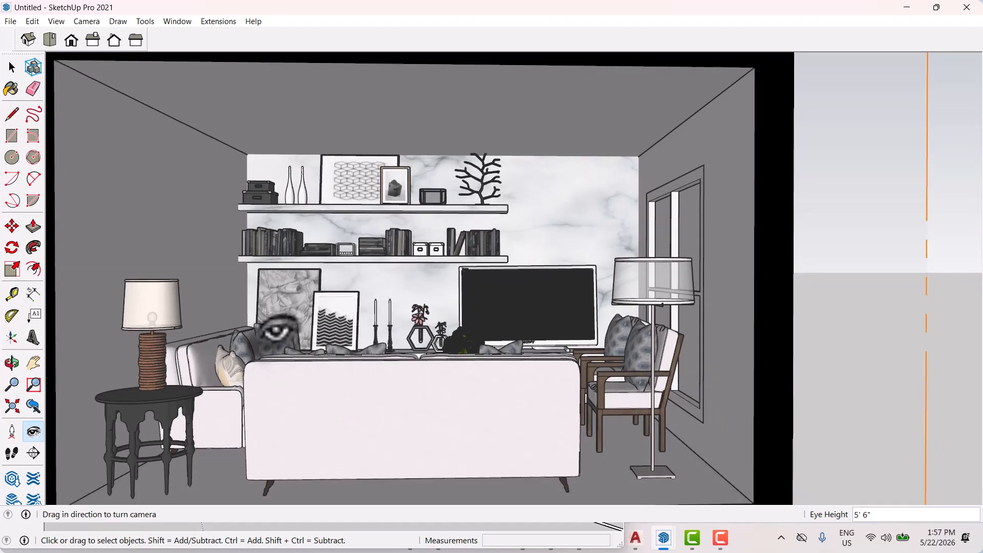
pyautogui.press('h')
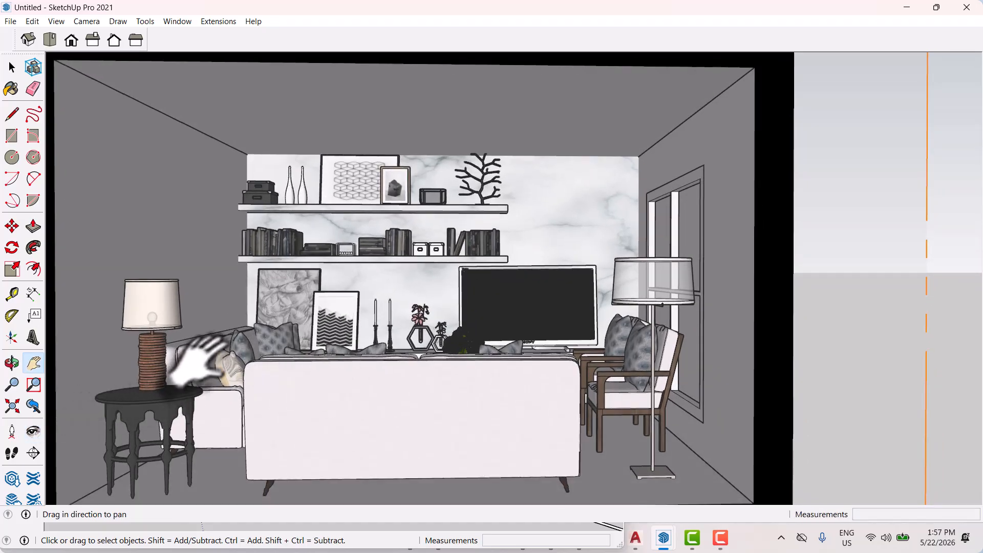
pyautogui.moveTo(200, 351); pyautogui.dragTo(302, 344)
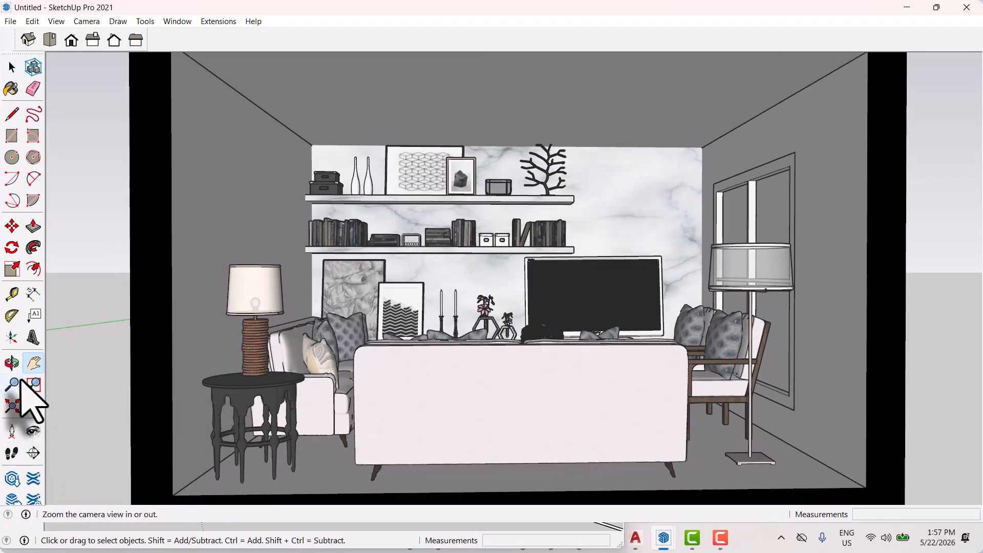
pyautogui.moveTo(303, 367); pyautogui.dragTo(301, 320)
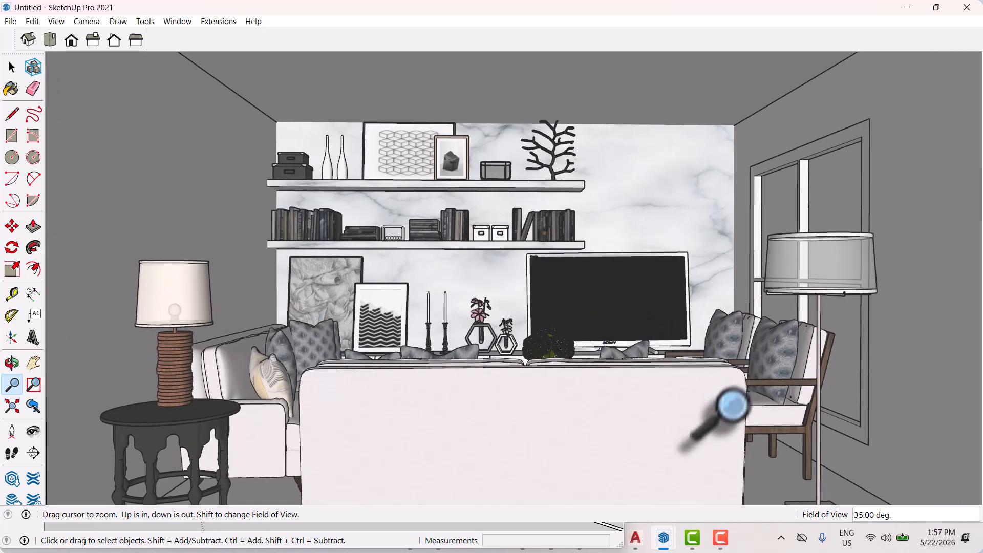
pyautogui.press('space')
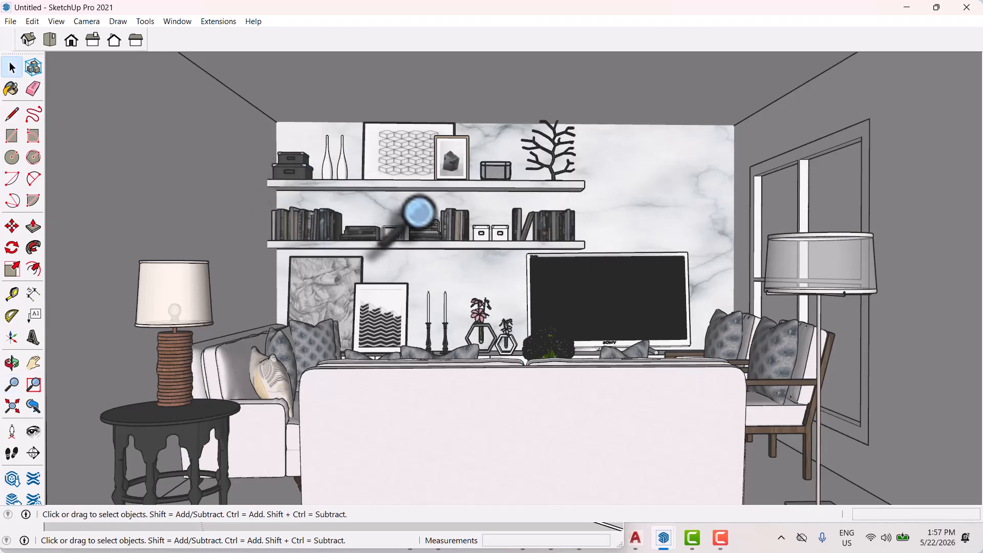
# Examine both sectioned rooms together from outside and above
pyautogui.scroll(-9, 538, 344)
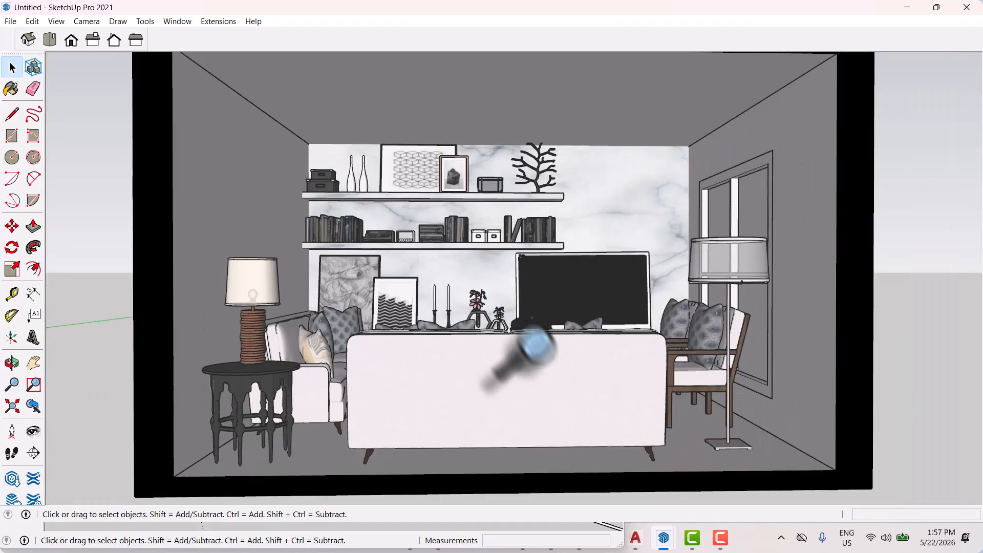
pyautogui.moveTo(559, 299); pyautogui.dragTo(474, 362, button='middle')
pyautogui.scroll(-6, 473, 362)
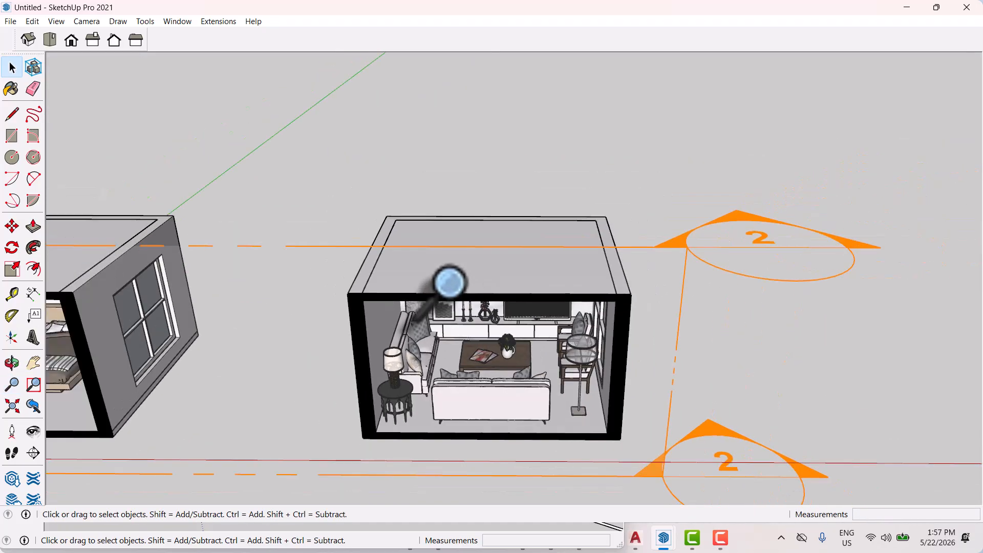
pyautogui.moveTo(492, 289); pyautogui.dragTo(557, 351, button='middle')
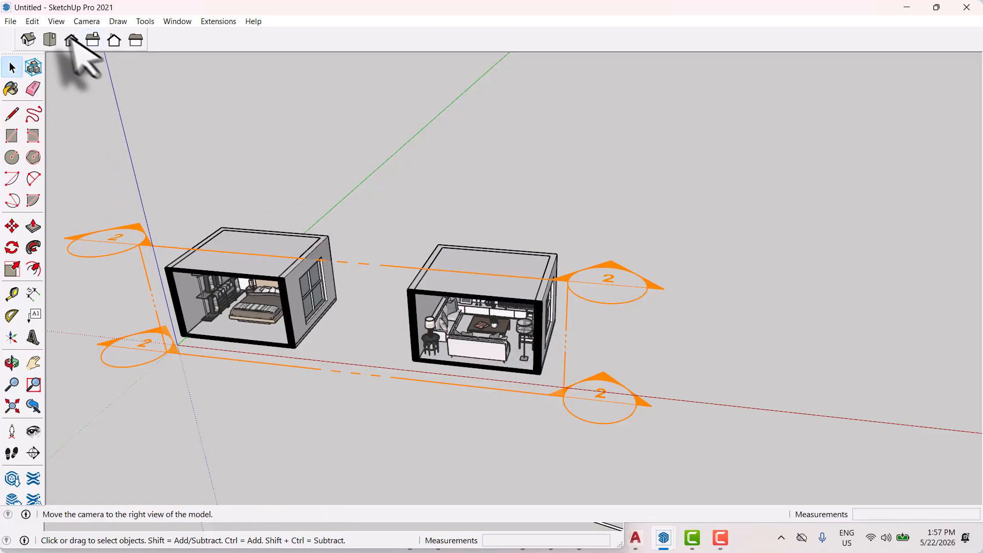
pyautogui.scroll(-2, 384, 329)
pyautogui.moveTo(384, 329)
pyautogui.mouseDown(button='middle')
pyautogui.moveTo(409, 371)
pyautogui.moveTo(450, 346)
pyautogui.moveTo(461, 352)
pyautogui.moveTo(340, 330)
pyautogui.mouseUp(button='middle')
pyautogui.scroll(2, 450, 346)
pyautogui.scroll(-3, 340, 329)
pyautogui.moveTo(486, 356); pyautogui.dragTo(490, 355, button='middle')
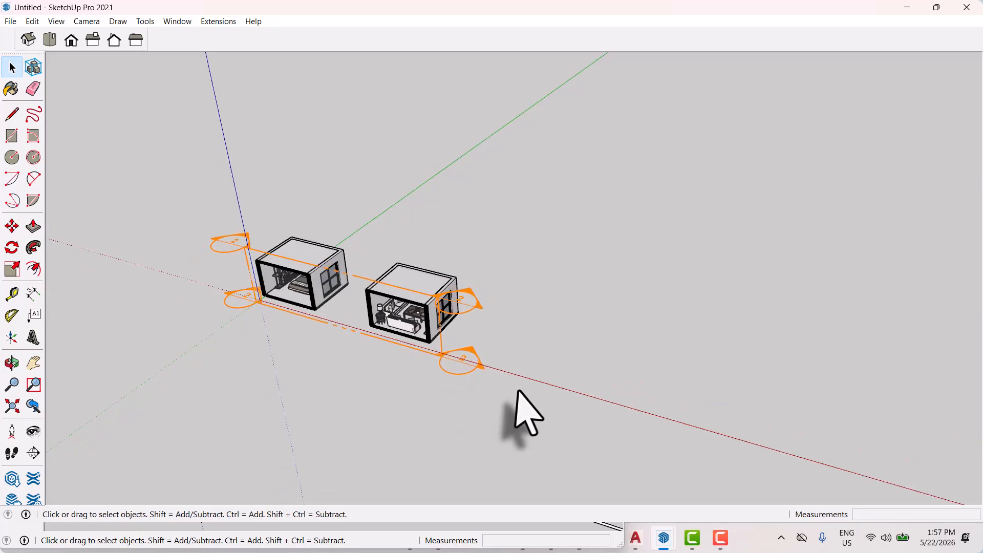
# Draw a rectangle on the ground starting on the red axis, in the empty area beyond the living room
pyautogui.press('r')
pyautogui.scroll(4, 494, 362)
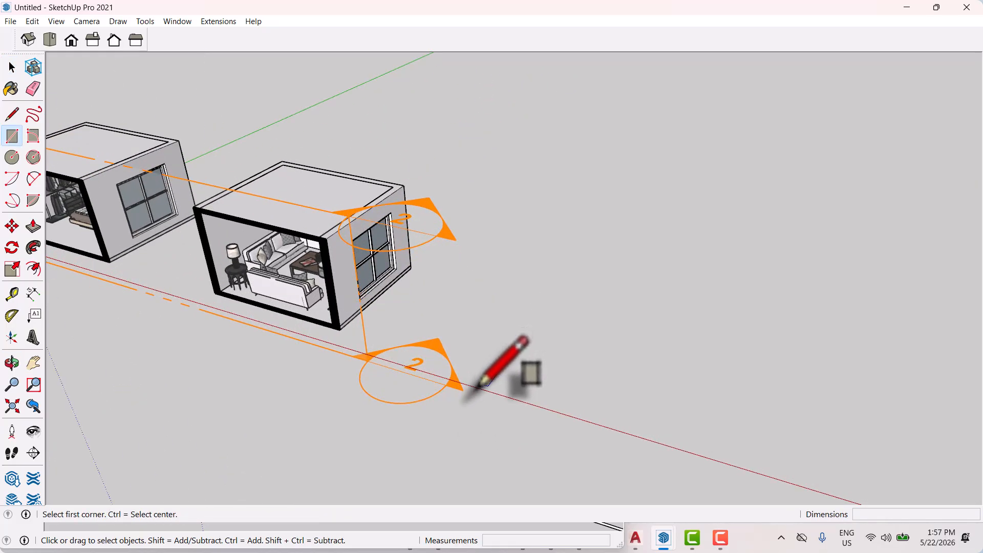
pyautogui.click(478, 387)
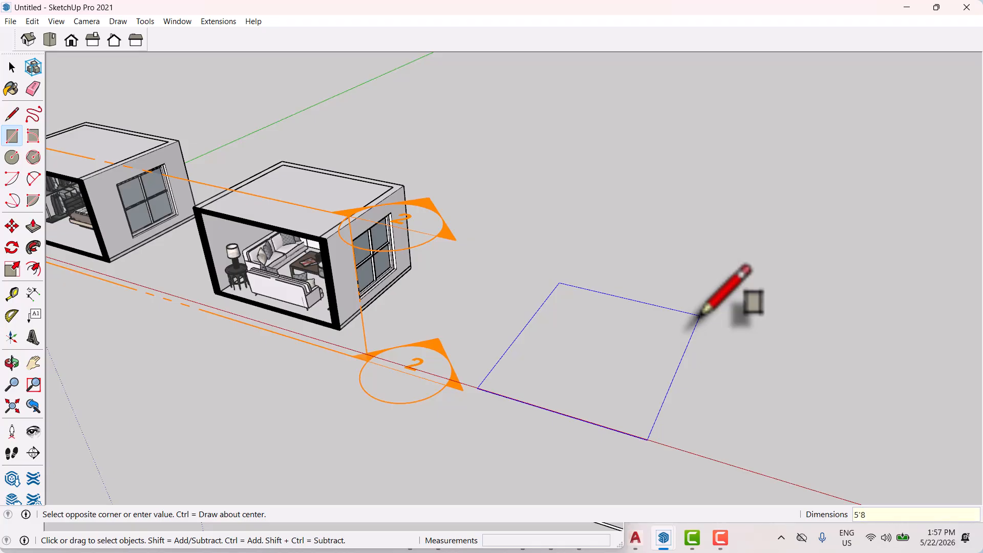
pyautogui.press('Return')
pyautogui.press('space')
pyautogui.scroll(-5, 561, 311)
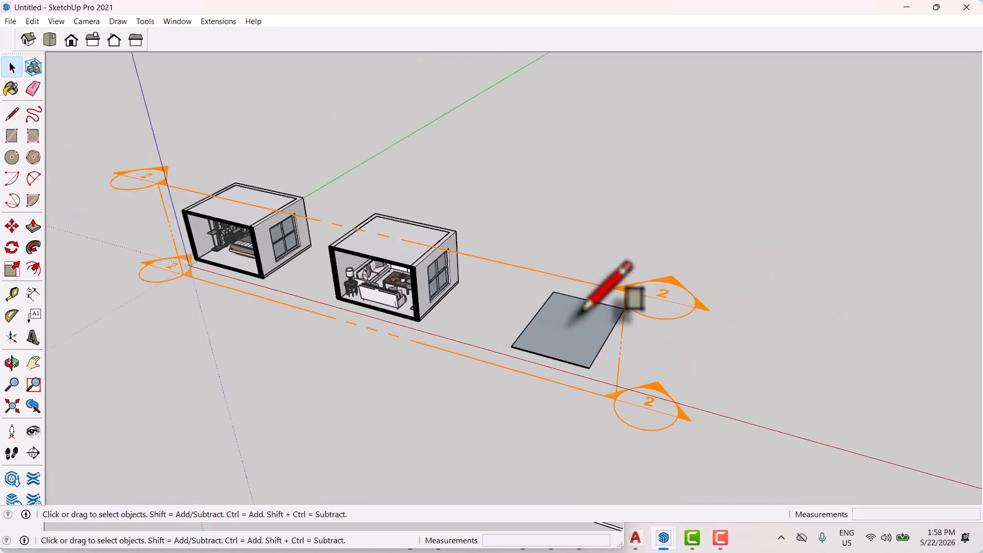
# Remove the section plane cutting both rooms, and offset the new rectangle's outline outward by 5"
pyautogui.moveTo(631, 366); pyautogui.dragTo(639, 309, button='middle')
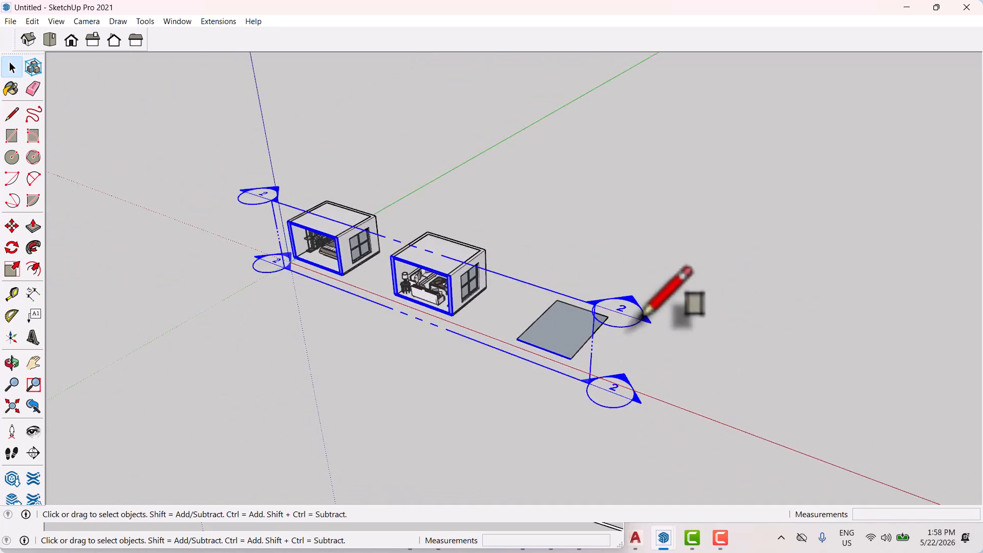
pyautogui.scroll(5, 592, 319)
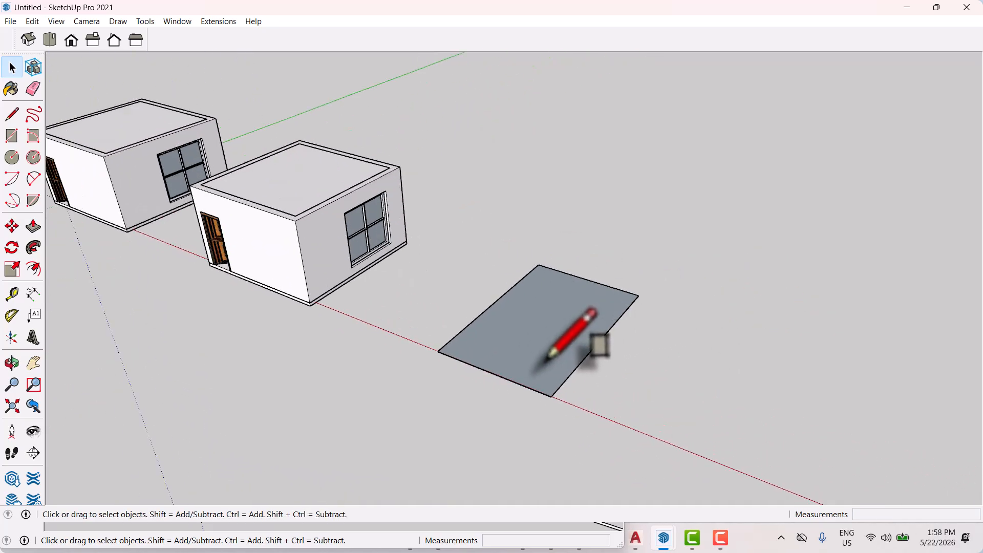
pyautogui.press('f')
pyautogui.scroll(2, 578, 363)
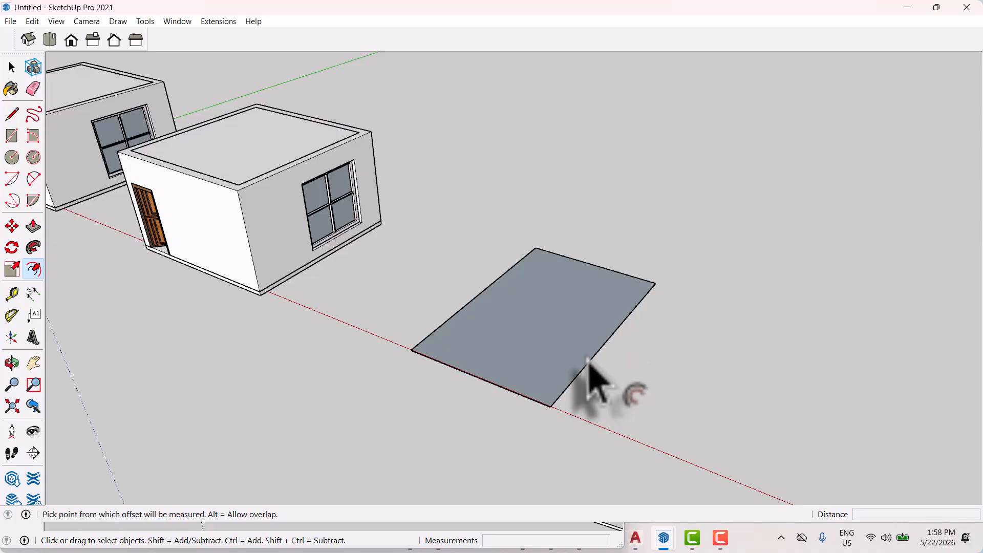
pyautogui.click(592, 357)
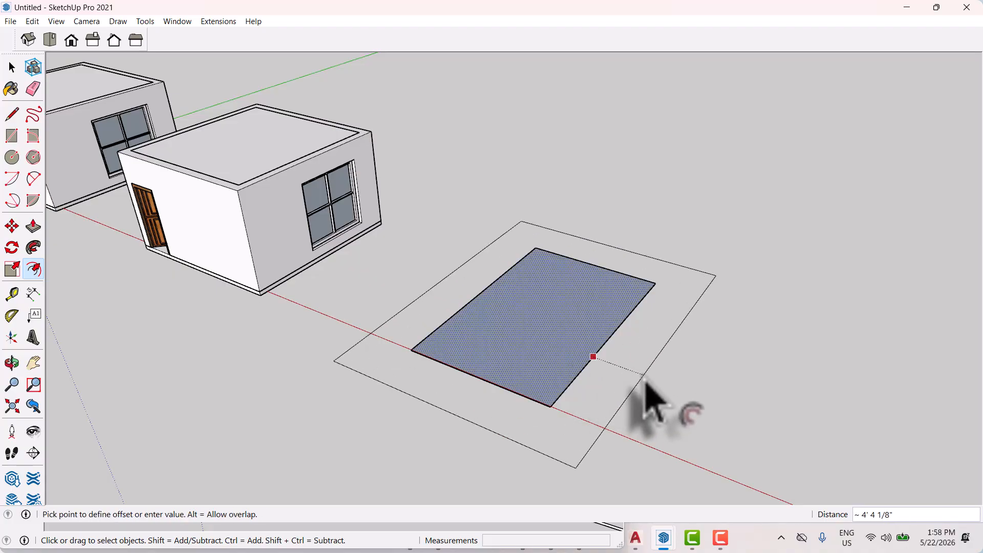
pyautogui.write('5')
pyautogui.press('Return')
pyautogui.press('p')
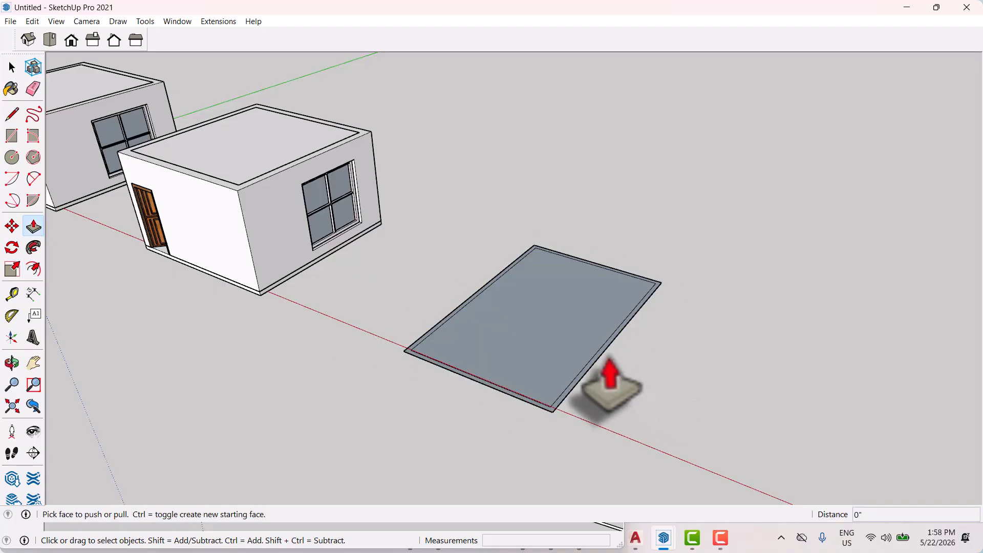
pyautogui.scroll(3, 602, 381)
pyautogui.click(580, 374)
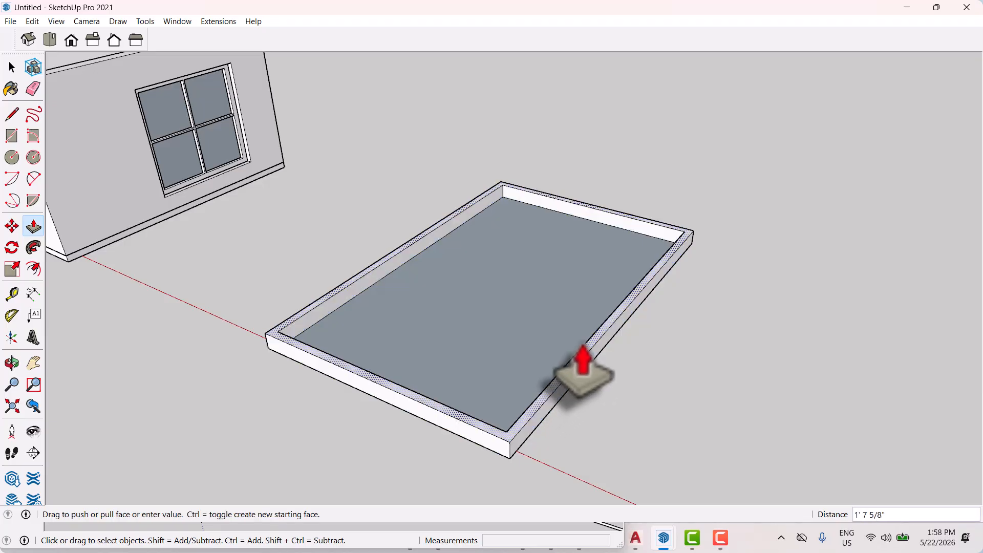
pyautogui.click(583, 344)
pyautogui.scroll(-2, 588, 353)
pyautogui.press('space')
pyautogui.hotkey('ctrl', 'z')
# Make the border strip one group and the inner floor face a separate group
pyautogui.scroll(5, 543, 424)
pyautogui.click(553, 446)
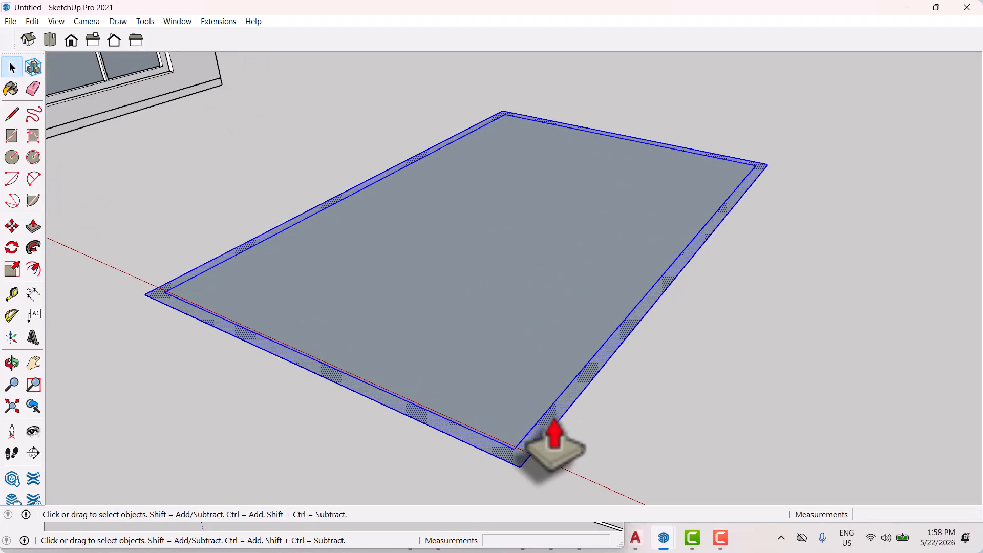
pyautogui.rightClick(553, 415)
pyautogui.click(599, 279)
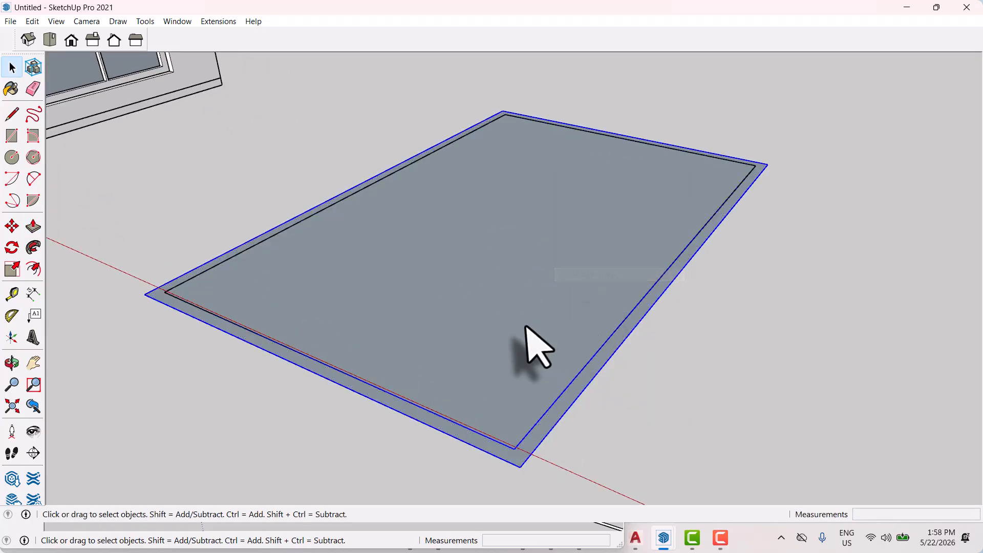
pyautogui.click(525, 324)
pyautogui.rightClick(525, 325)
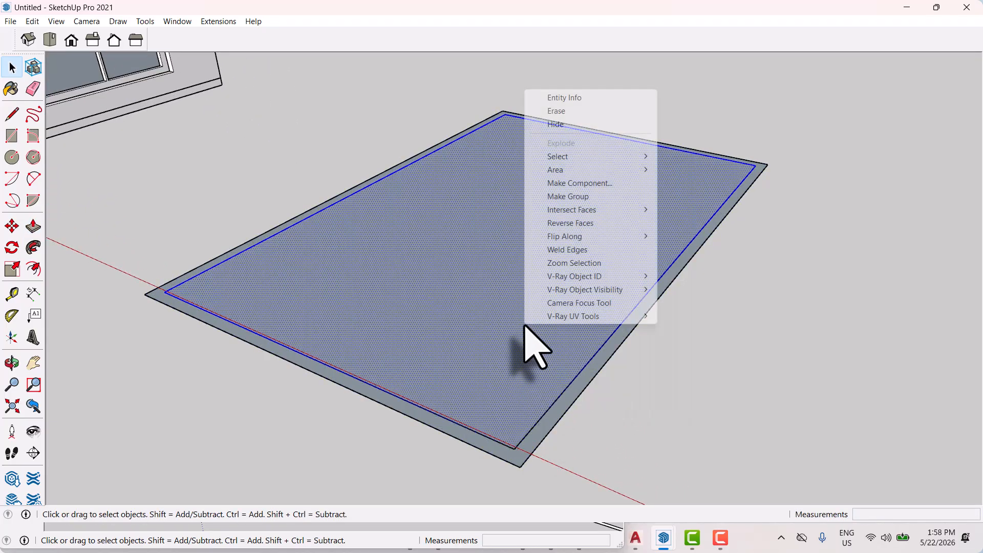
pyautogui.click(562, 199)
# Extrude the face inside the floor group 5" upward to form the slab
pyautogui.doubleClick(535, 302)
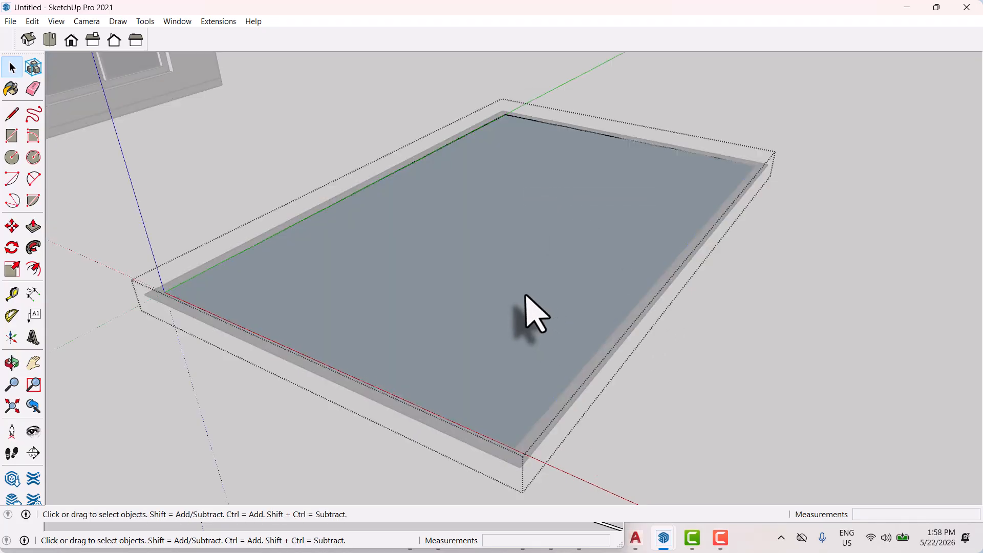
pyautogui.press('p')
pyautogui.moveTo(504, 369); pyautogui.dragTo(510, 333)
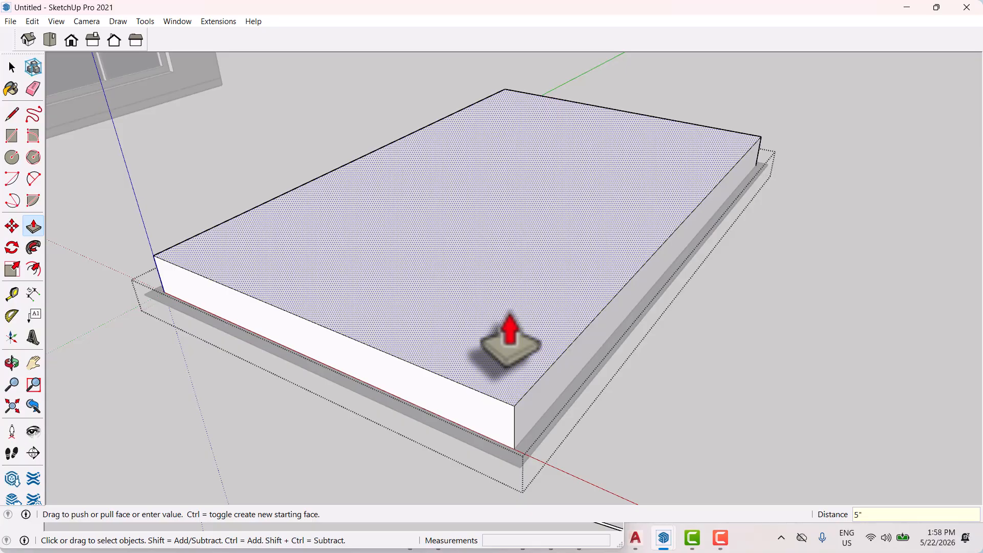
pyautogui.press('Return')
pyautogui.press('space')
pyautogui.scroll(-1, 504, 348)
# Pull the border group's face up into walls matching the roof height of the adjacent living room
pyautogui.click(512, 443)
pyautogui.click(493, 444)
pyautogui.scroll(1, 493, 444)
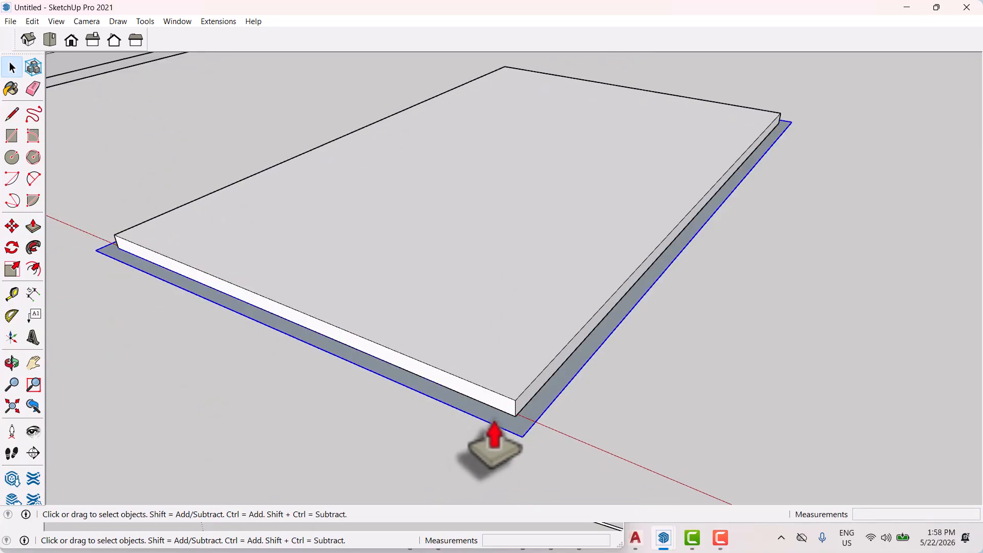
pyautogui.doubleClick(494, 433)
pyautogui.press('p')
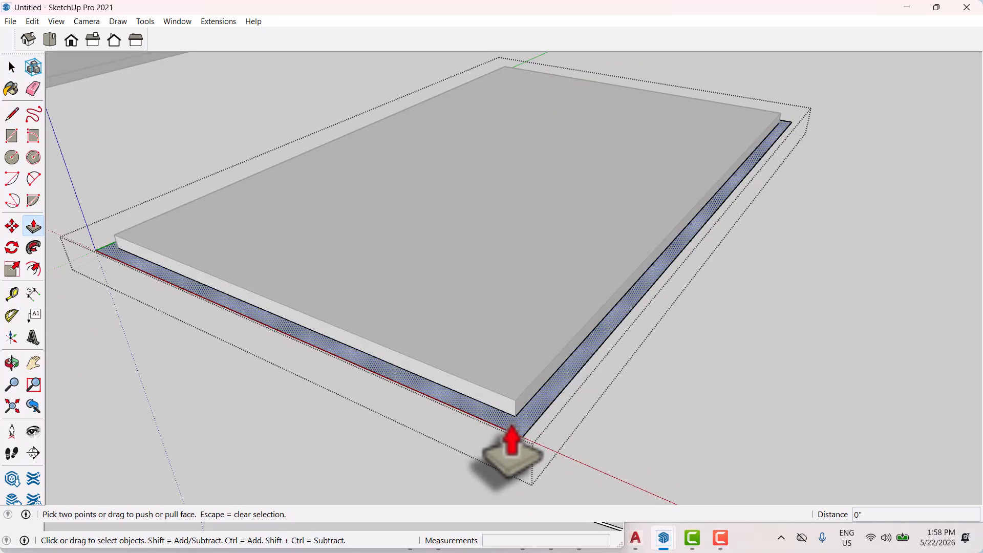
pyautogui.click(512, 442)
pyautogui.scroll(-6, 510, 432)
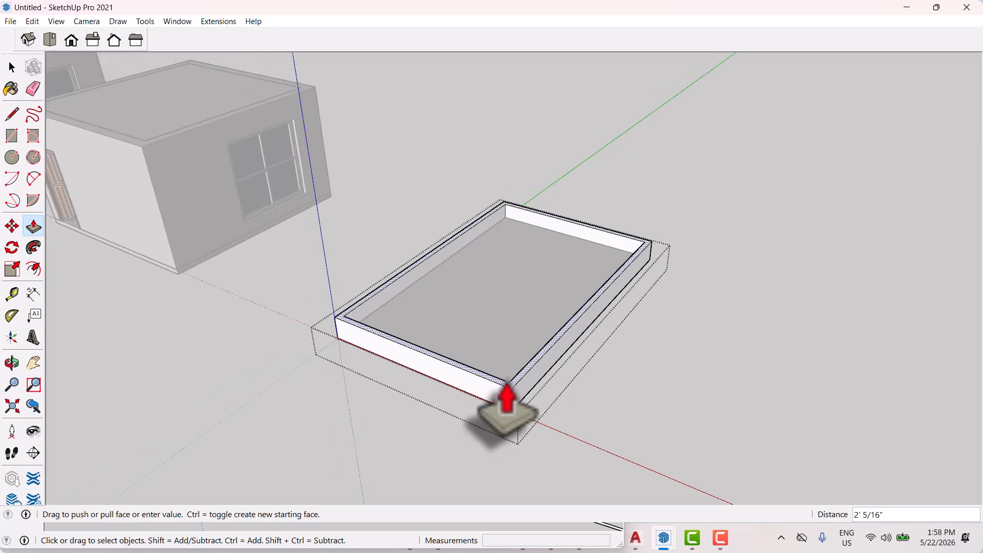
pyautogui.scroll(-1, 507, 384)
pyautogui.click(220, 197)
pyautogui.press('space')
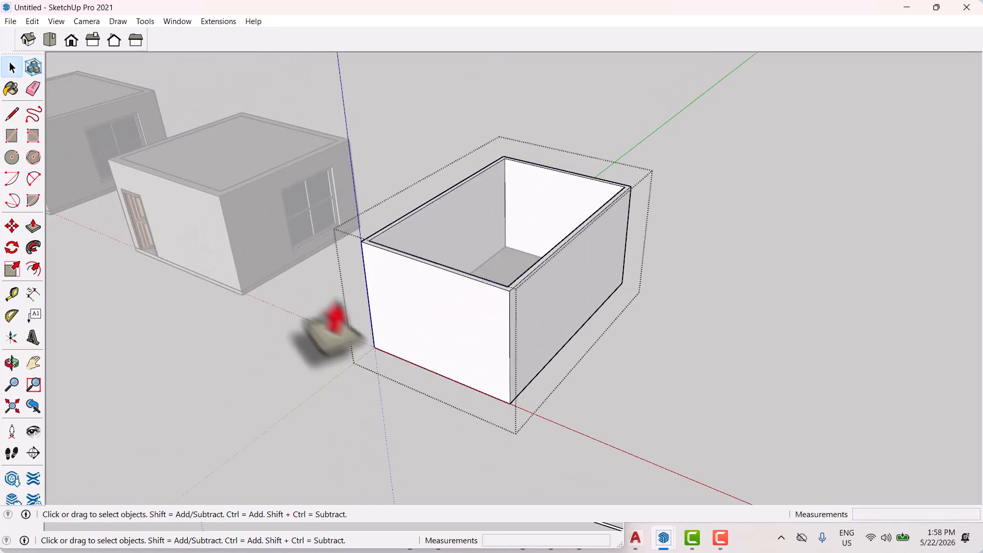
pyautogui.moveTo(336, 320); pyautogui.dragTo(217, 287, button='middle')
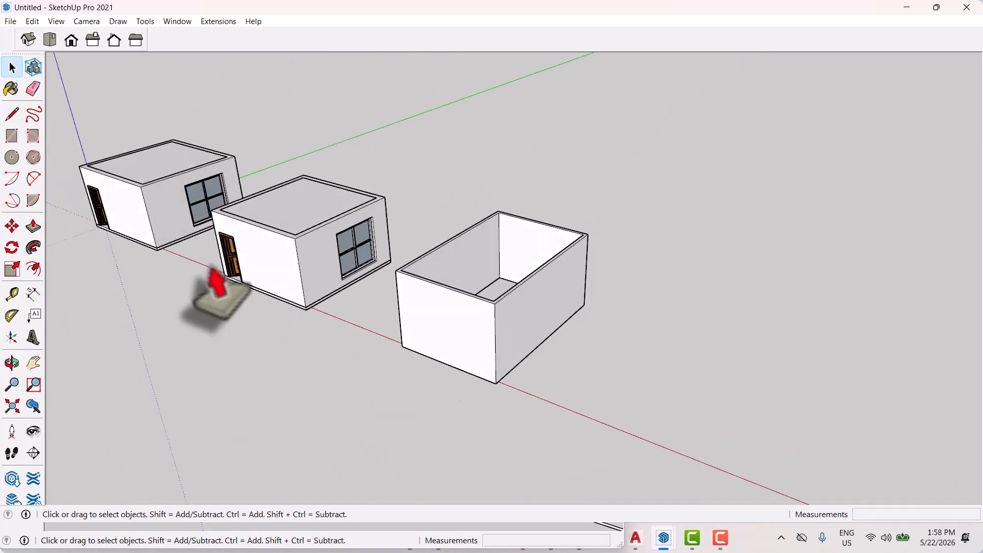
# Place a vertical and a horizontal guide on the inside of the new room's front wall to mark the door opening
pyautogui.scroll(5, 218, 287)
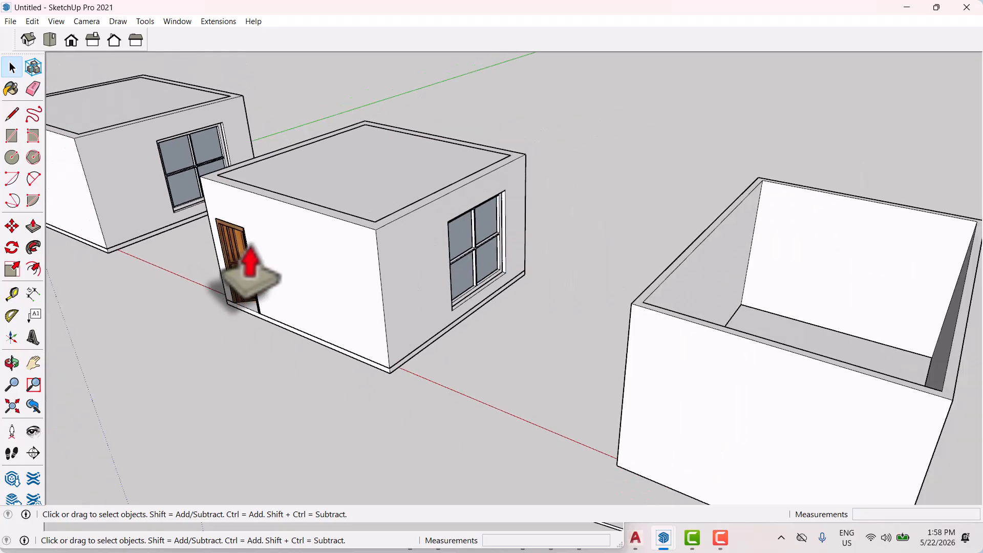
pyautogui.scroll(-5, 251, 271)
pyautogui.moveTo(533, 313); pyautogui.dragTo(275, 241, button='middle')
pyautogui.scroll(5, 270, 220)
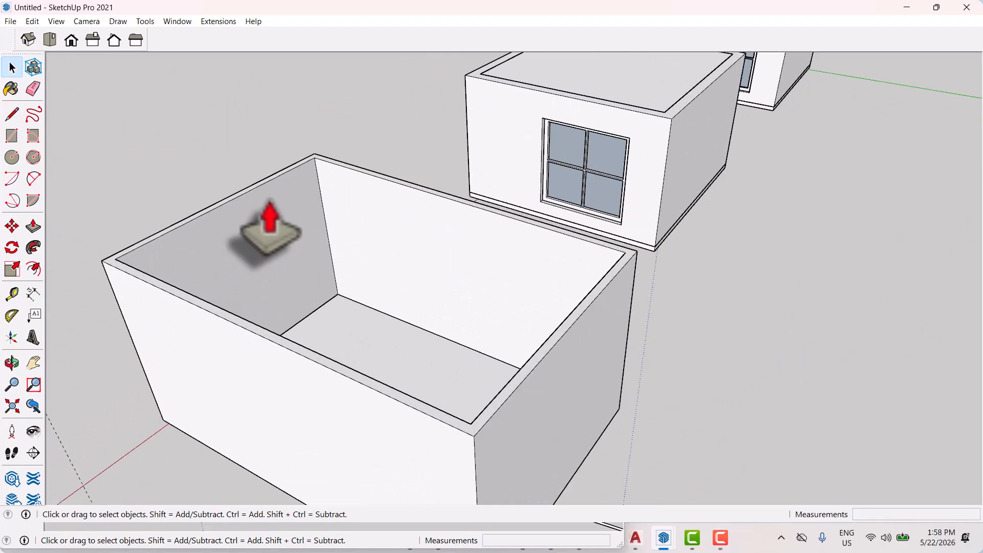
pyautogui.press('t')
pyautogui.scroll(3, 307, 210)
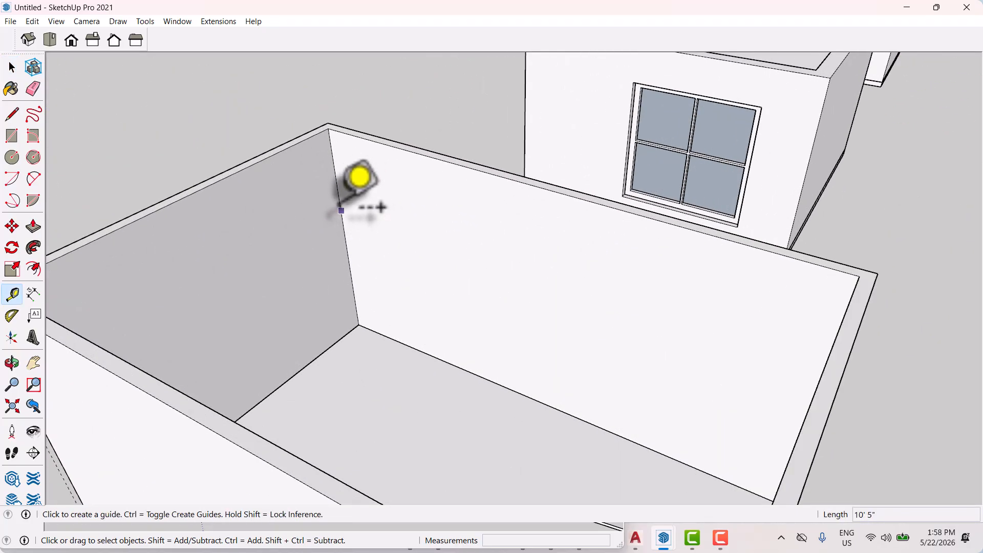
pyautogui.click(342, 211)
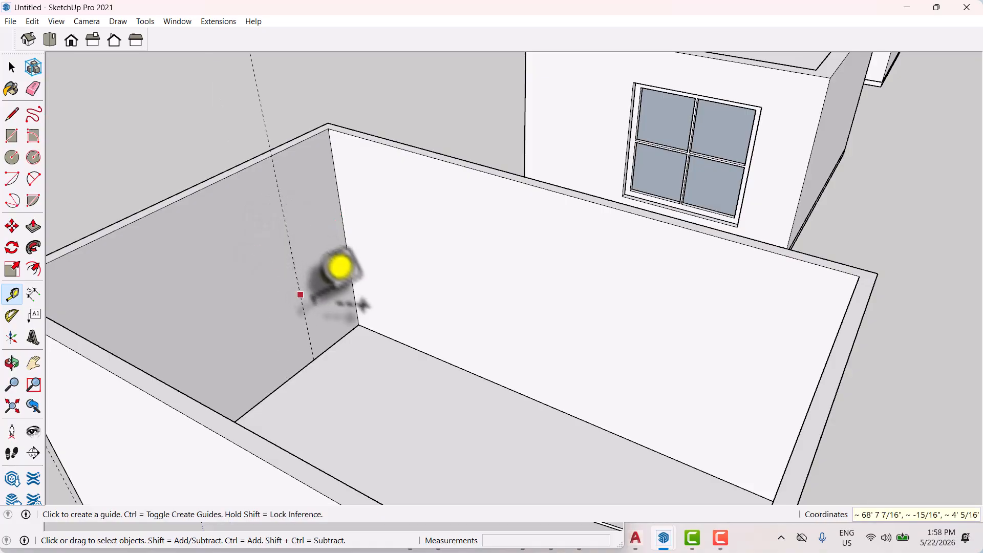
pyautogui.click(300, 292)
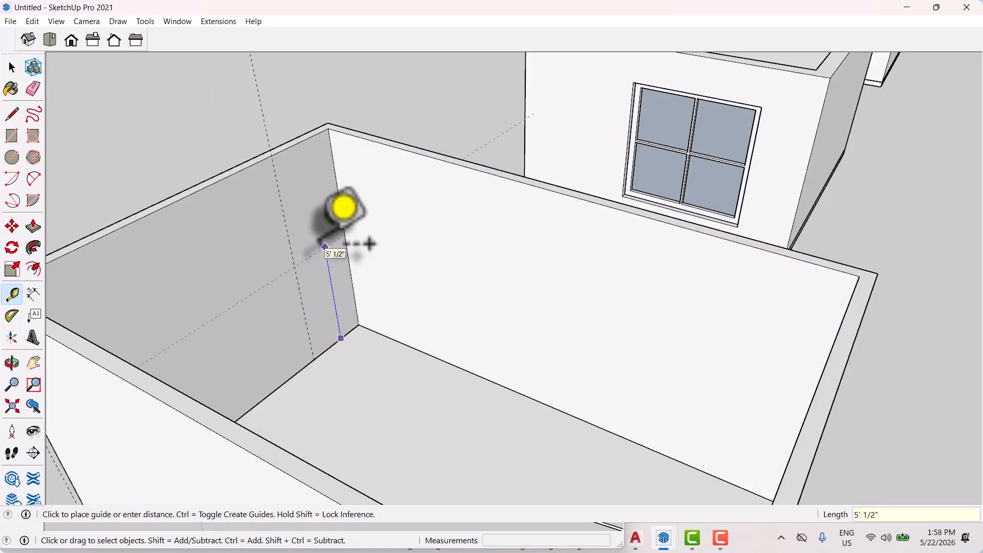
pyautogui.press('space')
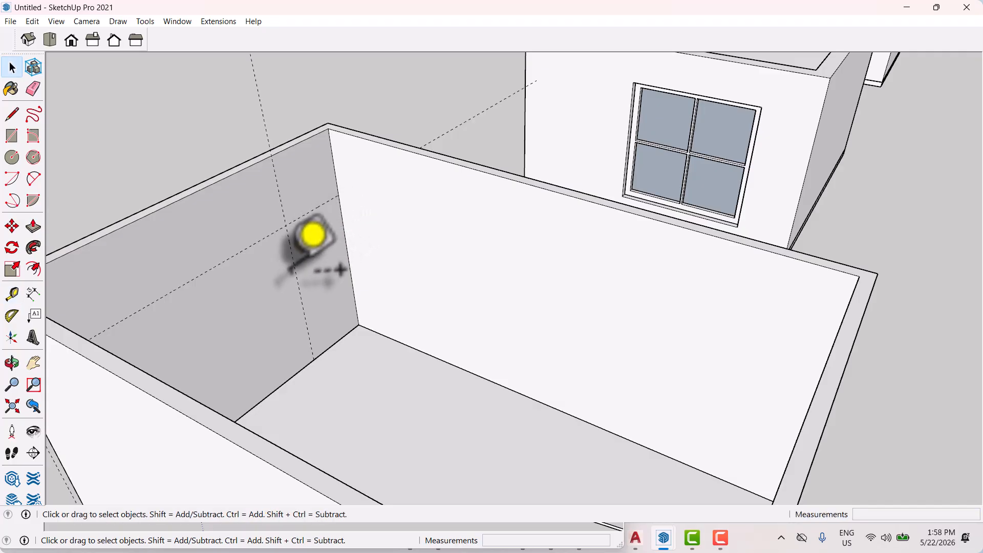
# Draw a door rectangle inside the wall group, from the guides' intersection to the wall's bottom corner
pyautogui.tripleClick(310, 239)
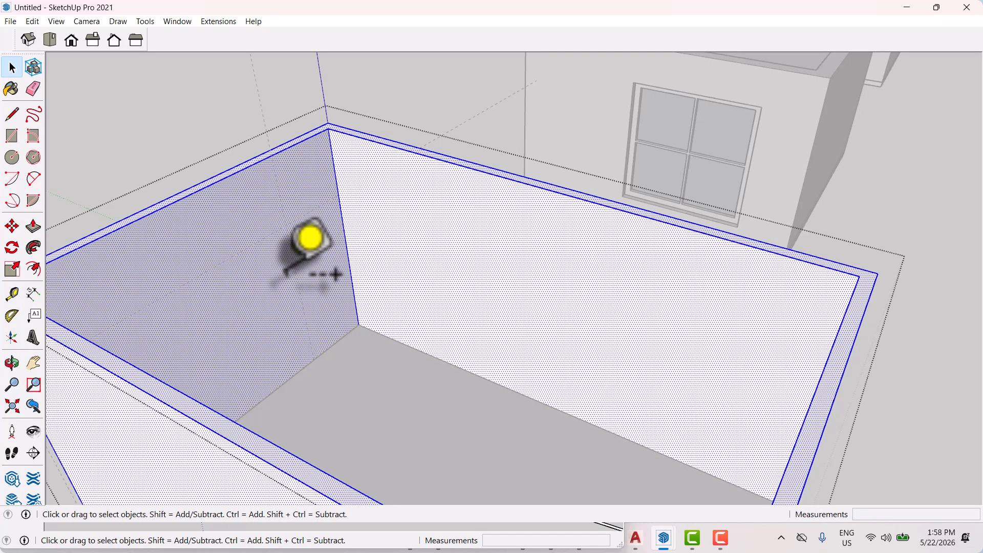
pyautogui.press('r')
pyautogui.click(285, 225)
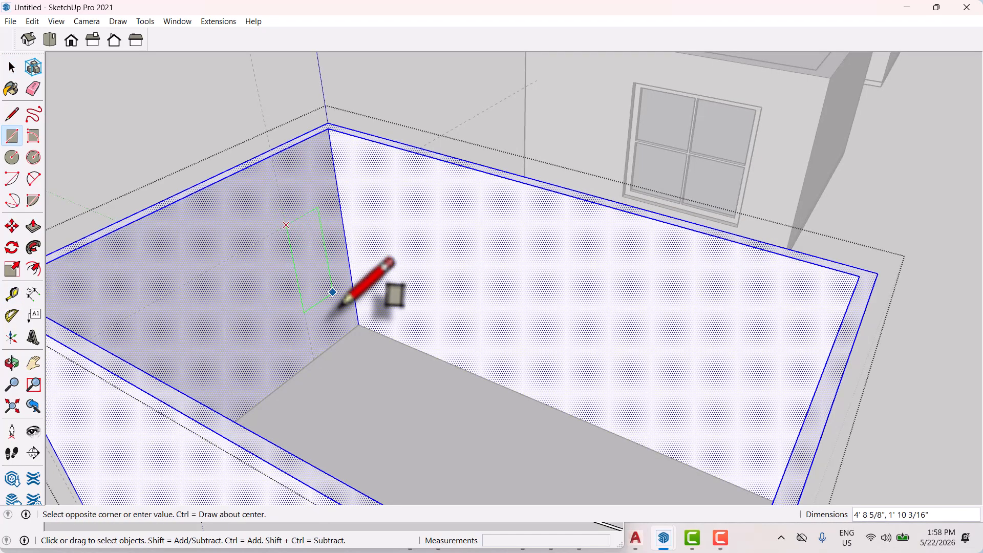
pyautogui.click(358, 324)
pyautogui.moveTo(358, 324); pyautogui.dragTo(414, 389, button='middle')
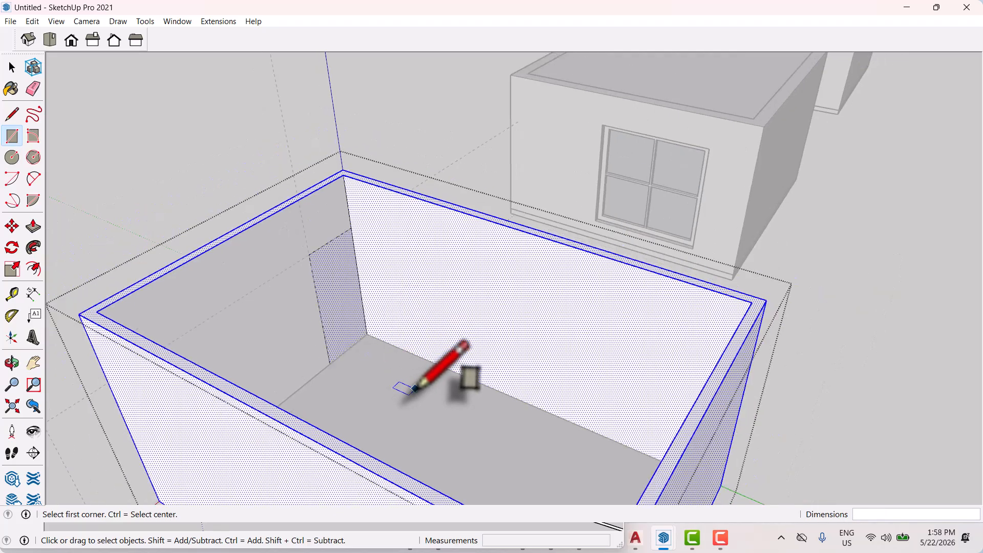
# Push the door rectangle 5" through the wall to cut the opening, and leave the wall group
pyautogui.press('p')
pyautogui.click(323, 284)
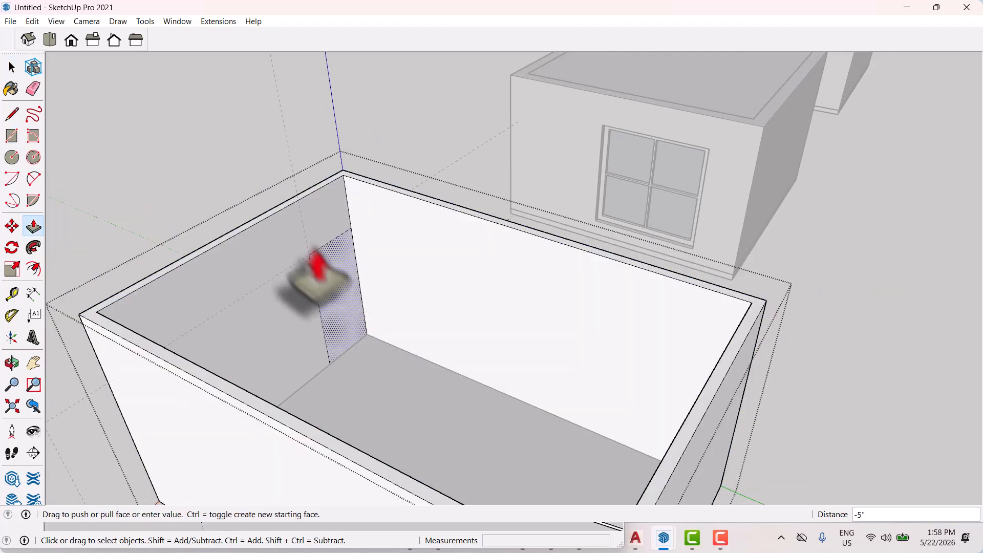
pyautogui.scroll(2, 330, 171)
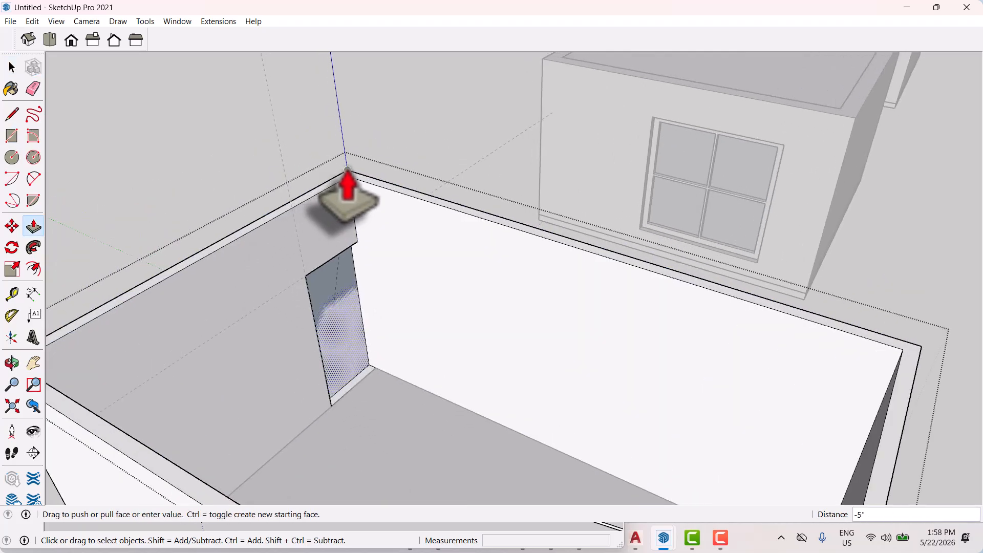
pyautogui.click(349, 170)
pyautogui.press('space')
pyautogui.scroll(-4, 456, 341)
pyautogui.press('Escape')
# Copy the living room's door by its bottom corner into the matching corner of the new room's opening
pyautogui.moveTo(105, 369); pyautogui.dragTo(387, 338, button='middle')
pyautogui.moveTo(422, 345); pyautogui.dragTo(421, 353, button='middle')
pyautogui.scroll(5, 384, 212)
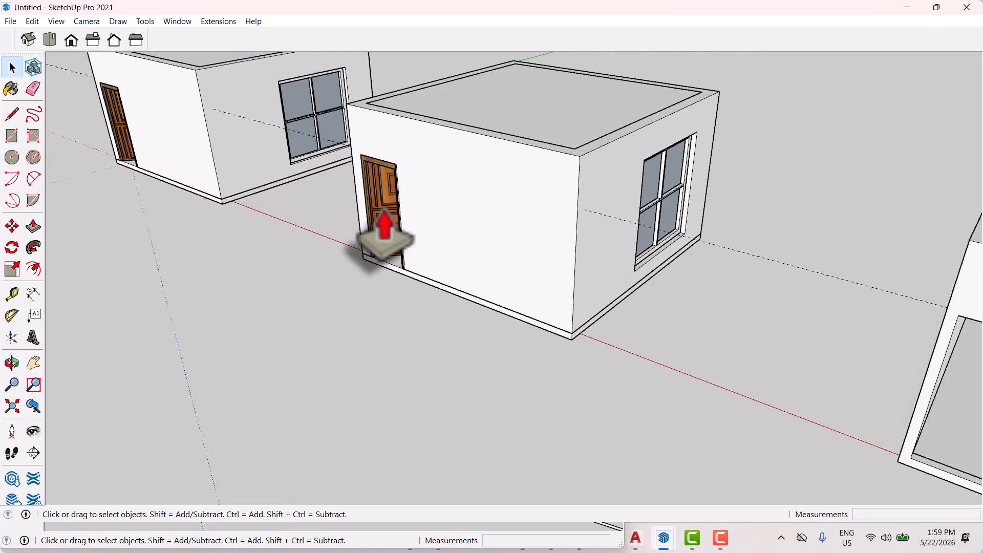
pyautogui.scroll(8, 404, 256)
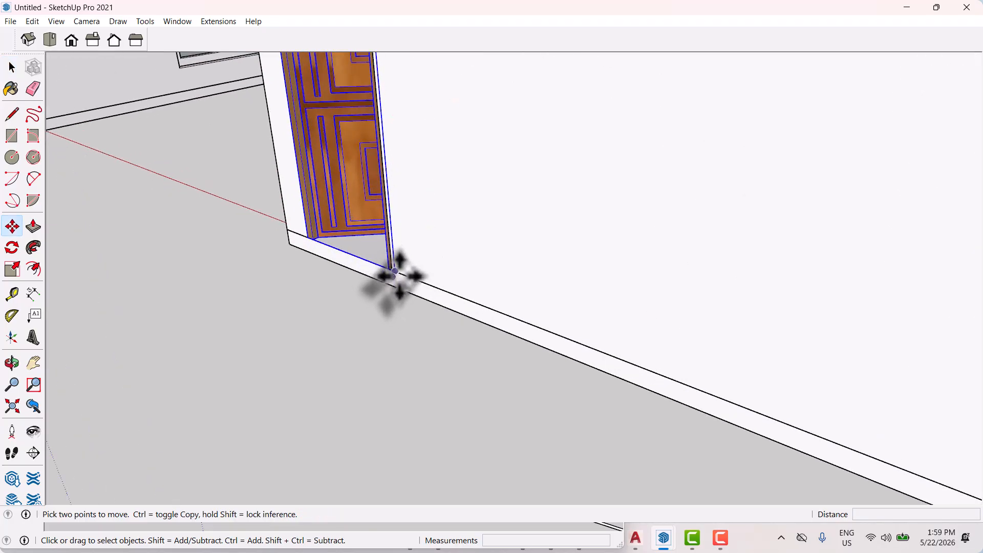
pyautogui.click(395, 270)
pyautogui.scroll(-6, 237, 275)
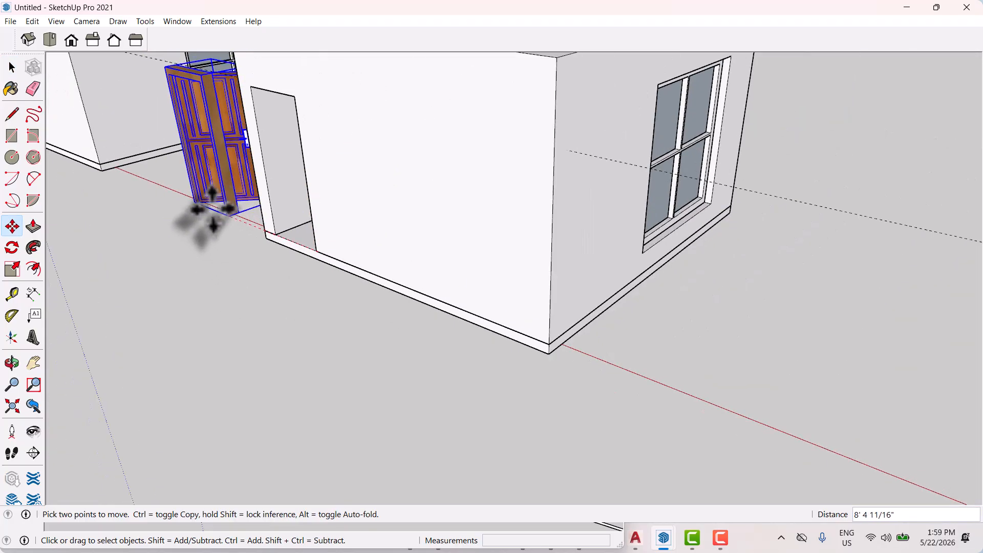
pyautogui.scroll(-6, 212, 209)
pyautogui.press('ctrl')
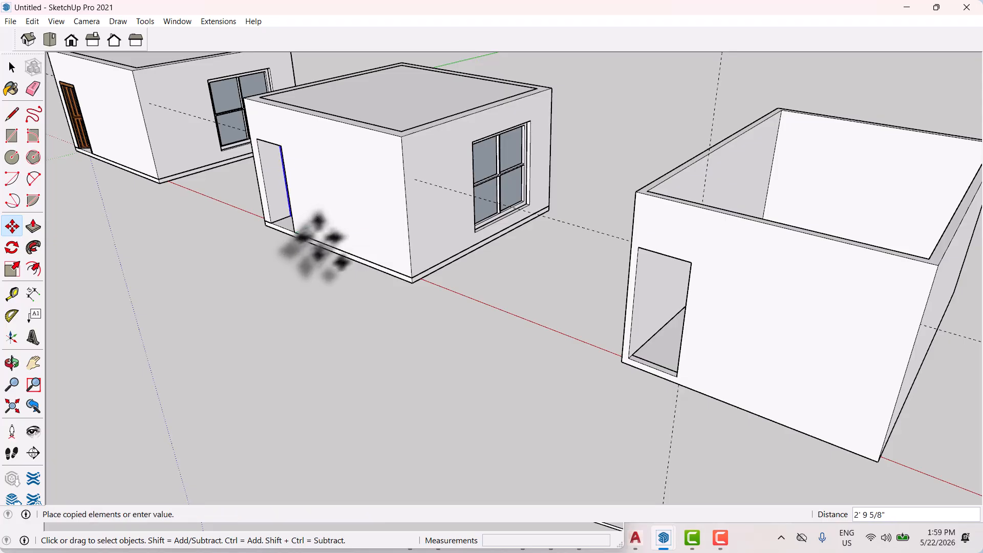
pyautogui.scroll(-2, 313, 235)
pyautogui.scroll(8, 573, 333)
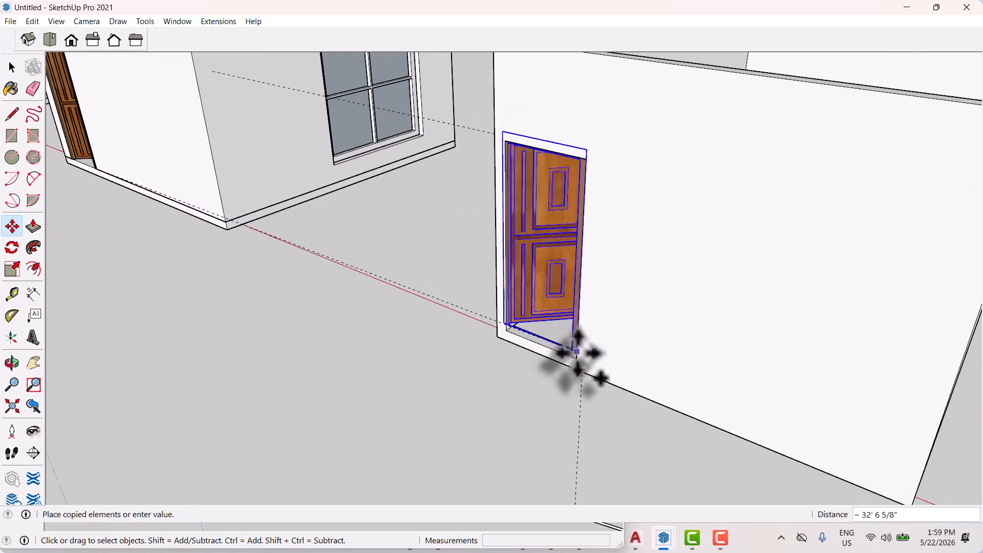
pyautogui.click(575, 353)
pyautogui.scroll(-5, 449, 391)
pyautogui.press('space')
pyautogui.click(425, 391)
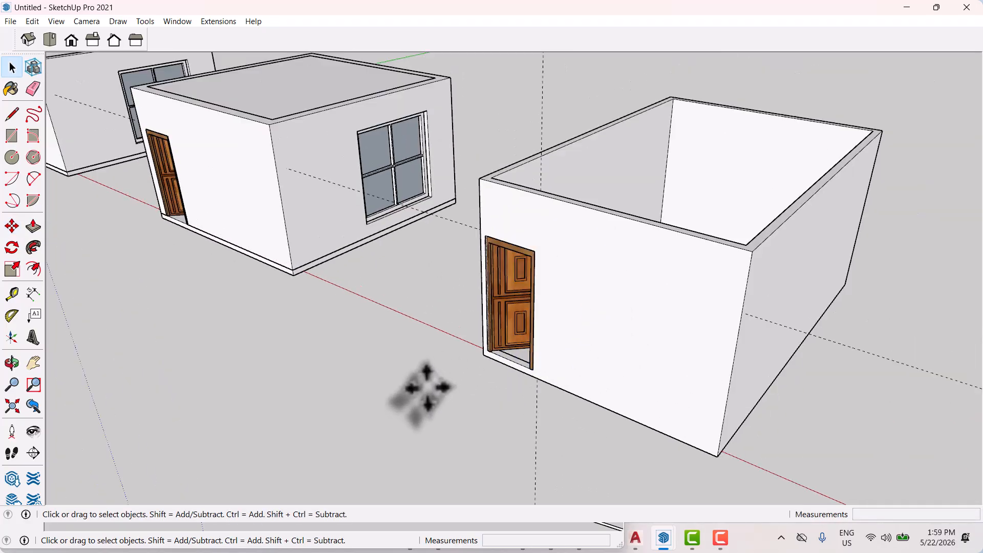
# Delete the two construction guides around the new room
pyautogui.scroll(-3, 461, 391)
pyautogui.moveTo(527, 390); pyautogui.dragTo(504, 276, button='middle')
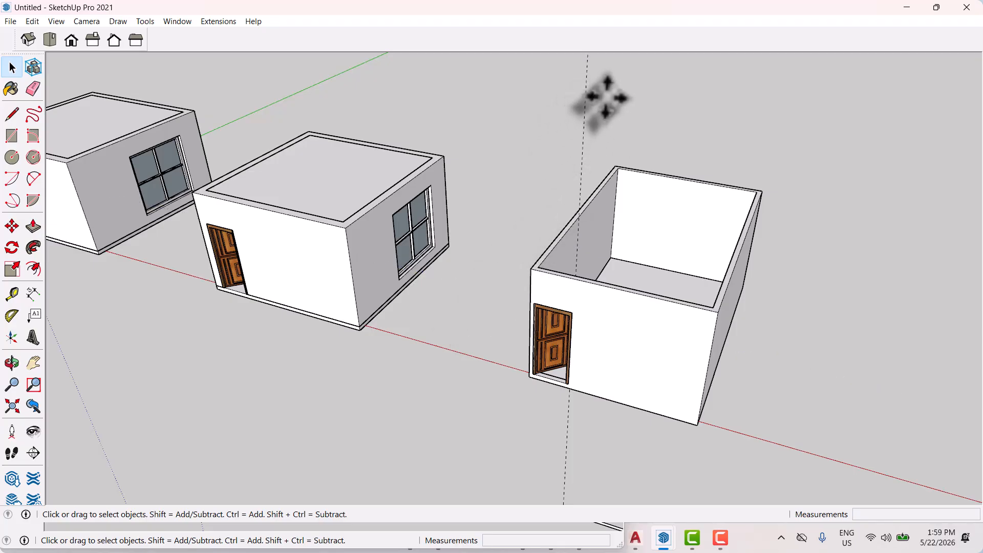
pyautogui.moveTo(560, 125); pyautogui.dragTo(622, 233, button='middle')
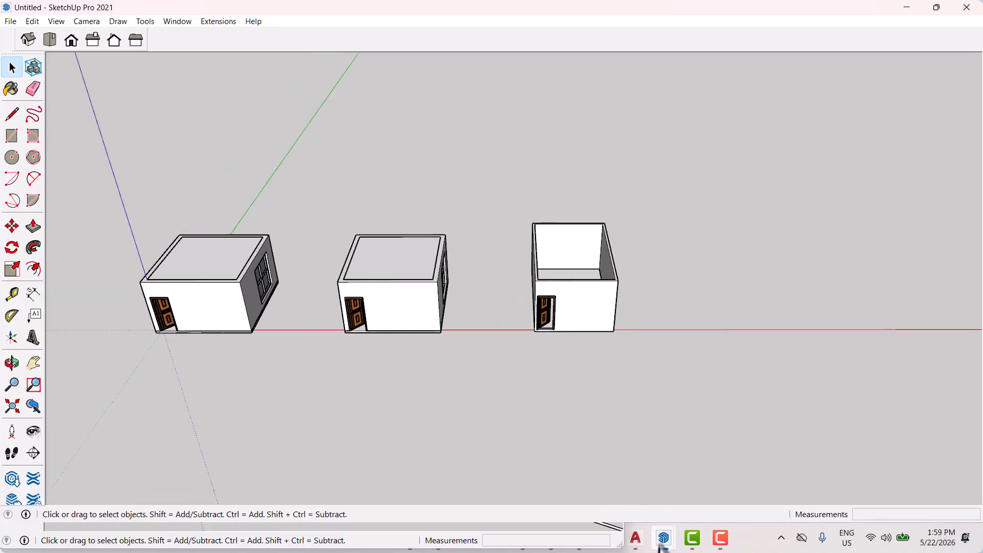
# Switch to the Senza.skp model and locate the washbasin vanity in its green-tiled bathroom
pyautogui.moveTo(663, 543)
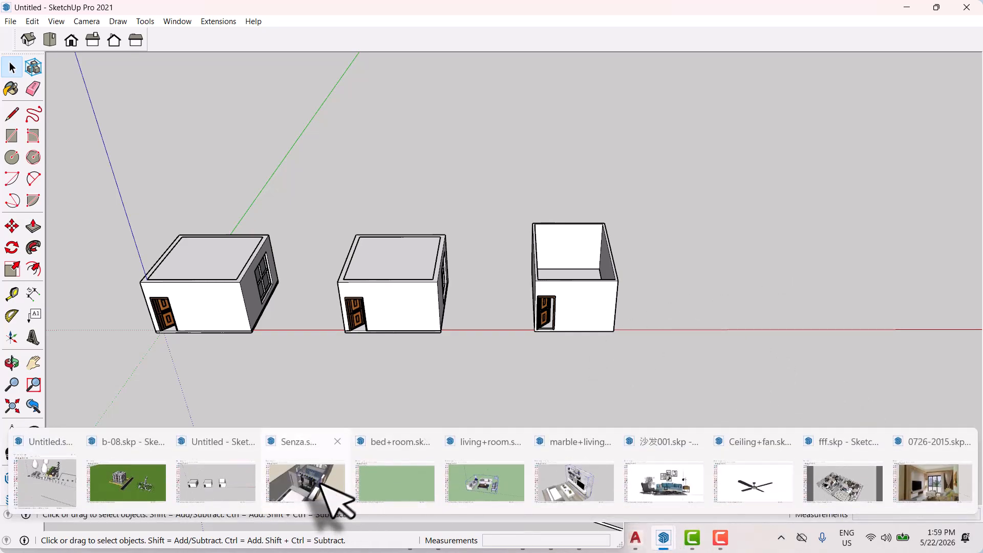
pyautogui.click(333, 499)
pyautogui.scroll(-5, 504, 361)
pyautogui.moveTo(504, 340); pyautogui.dragTo(840, 394, button='middle')
pyautogui.moveTo(433, 350); pyautogui.dragTo(568, 302, button='middle')
pyautogui.scroll(8, 366, 268)
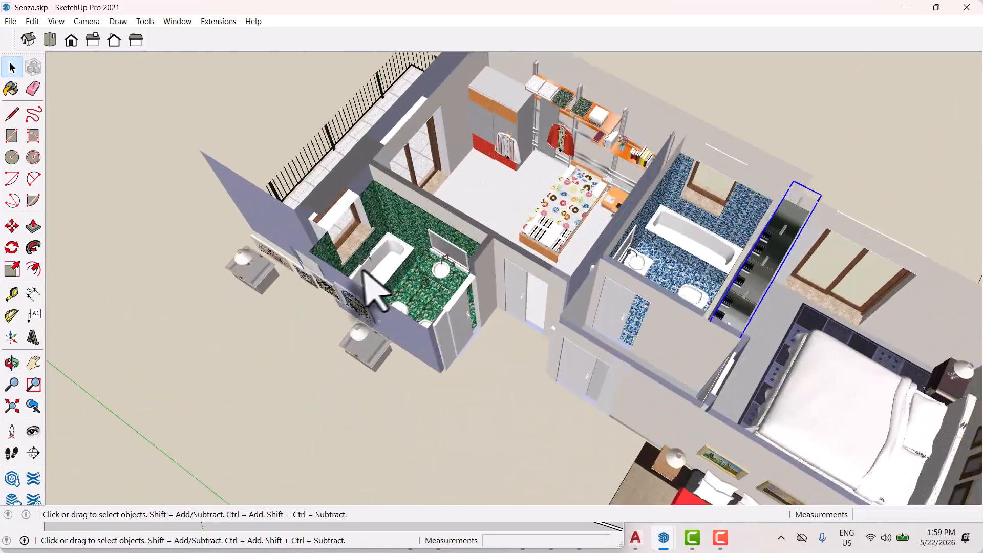
pyautogui.moveTo(392, 312); pyautogui.dragTo(520, 310, button='middle')
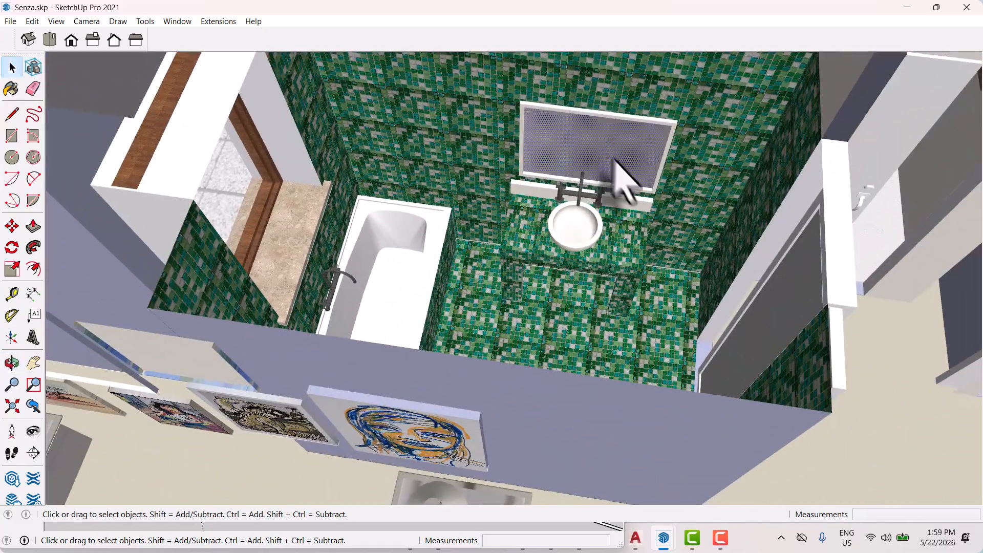
pyautogui.moveTo(622, 177); pyautogui.dragTo(518, 193, button='middle')
pyautogui.scroll(6, 641, 259)
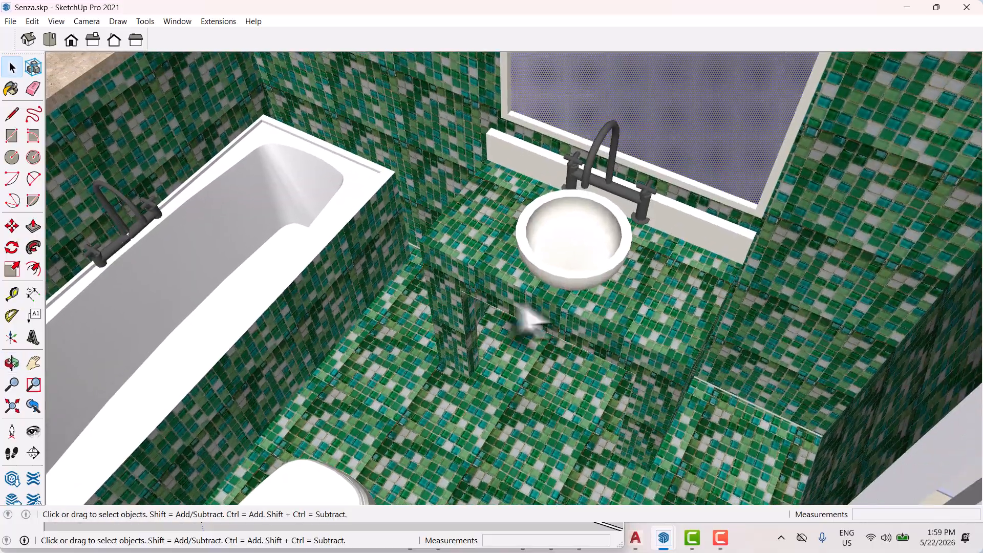
# Group the green-tiled counter, washbasin, faucet, backsplash ledge and wall mirror together
pyautogui.click(486, 277)
pyautogui.moveTo(517, 300); pyautogui.dragTo(551, 318, button='middle')
pyautogui.keyDown('ctrl'); pyautogui.click(654, 221); pyautogui.keyUp('ctrl')
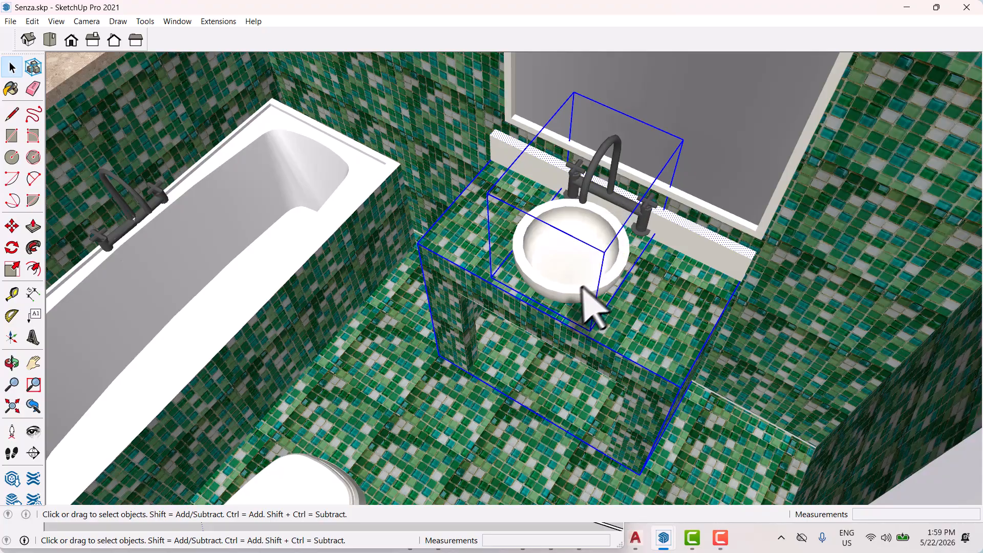
pyautogui.scroll(-5, 594, 307)
pyautogui.moveTo(511, 329); pyautogui.dragTo(654, 352, button='middle')
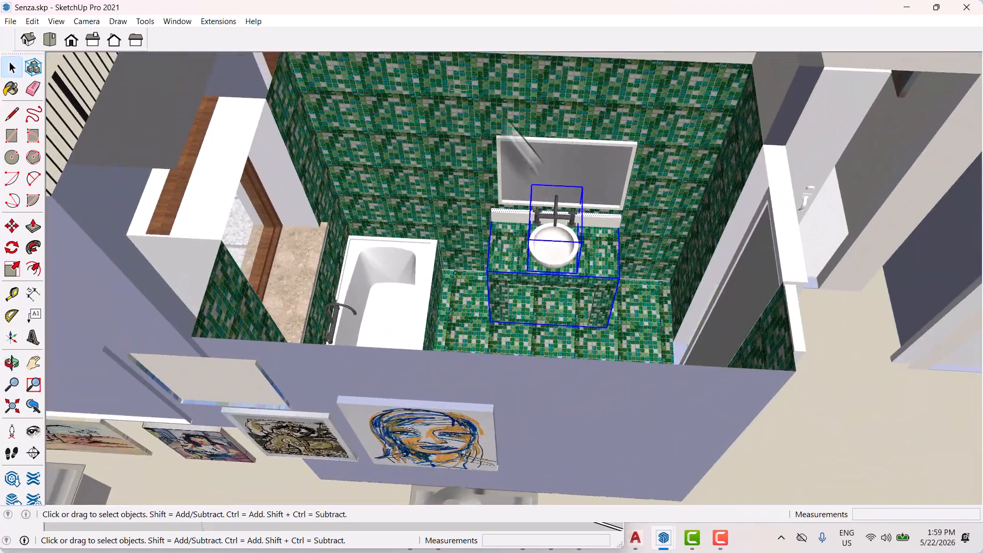
pyautogui.moveTo(667, 362); pyautogui.dragTo(575, 340, button='middle')
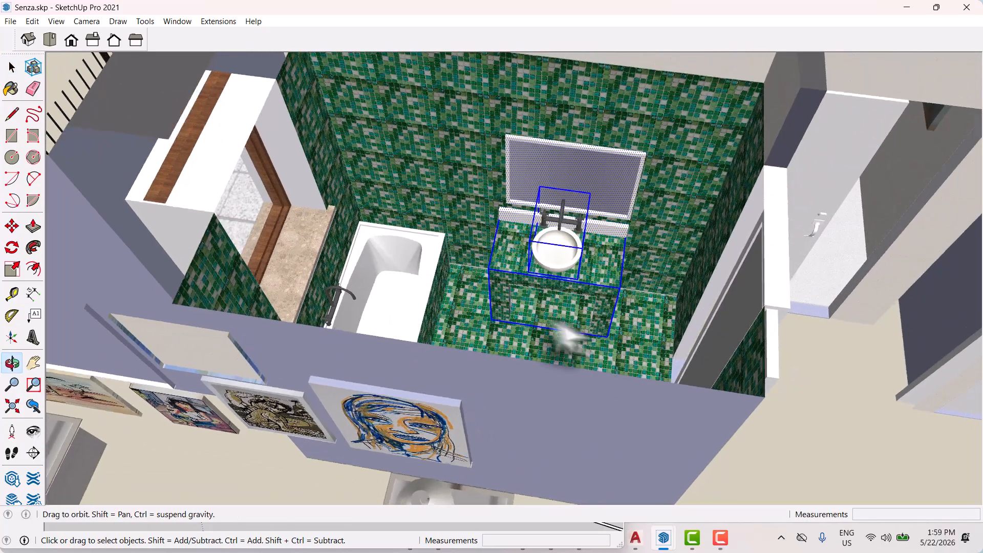
pyautogui.scroll(6, 565, 332)
pyautogui.rightClick(619, 298)
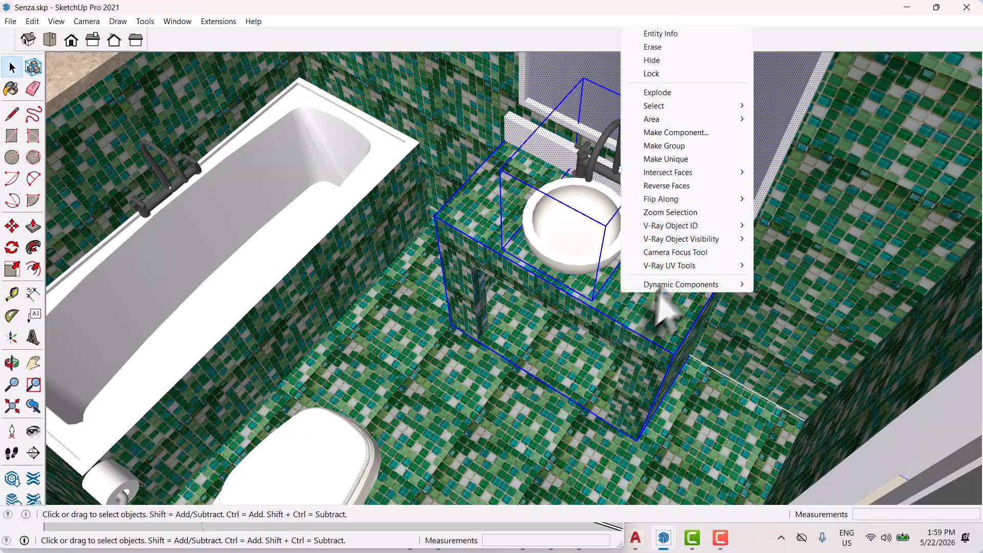
pyautogui.click(667, 149)
# Copy the vanity group into the Untitled model and place it on the third room's floor
pyautogui.scroll(-3, 510, 296)
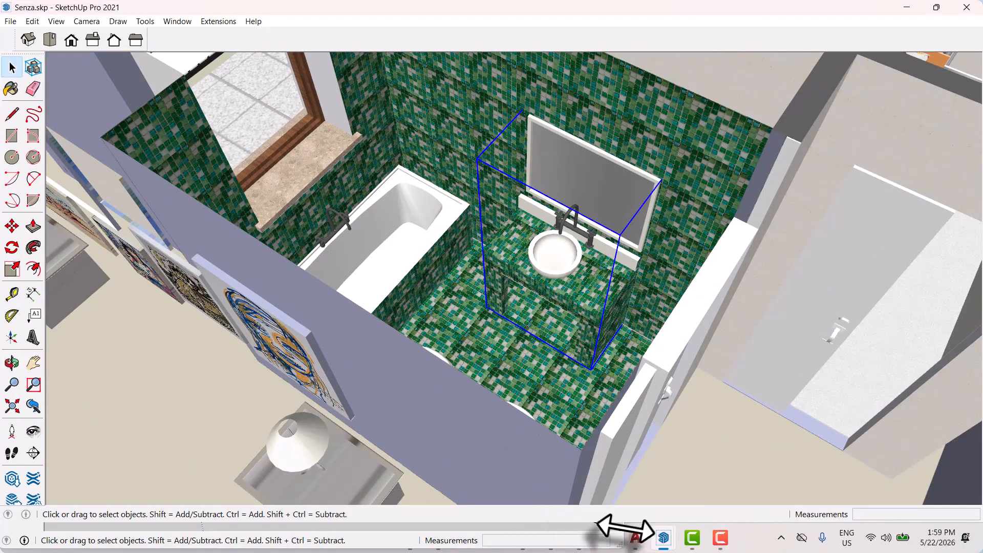
pyautogui.moveTo(664, 545)
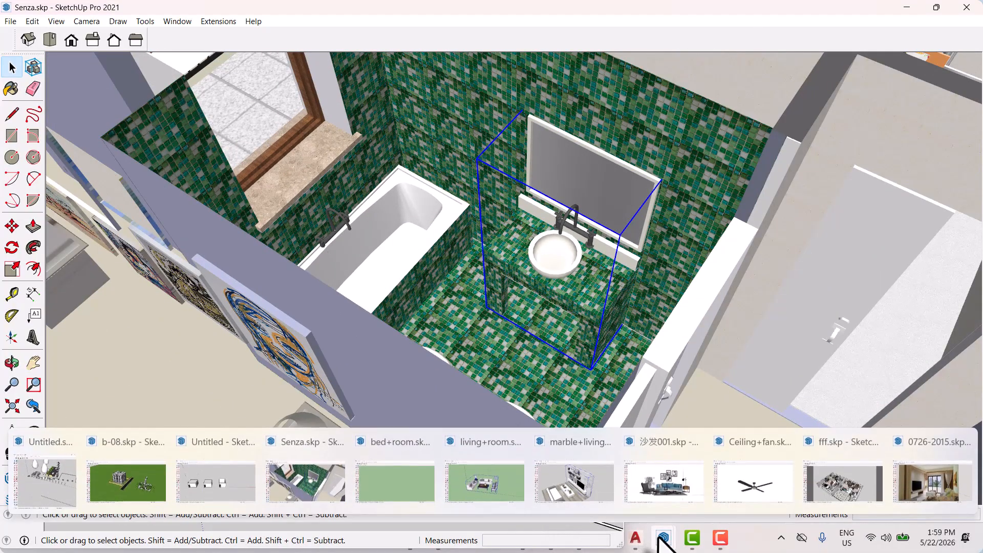
pyautogui.click(221, 499)
pyautogui.scroll(6, 468, 378)
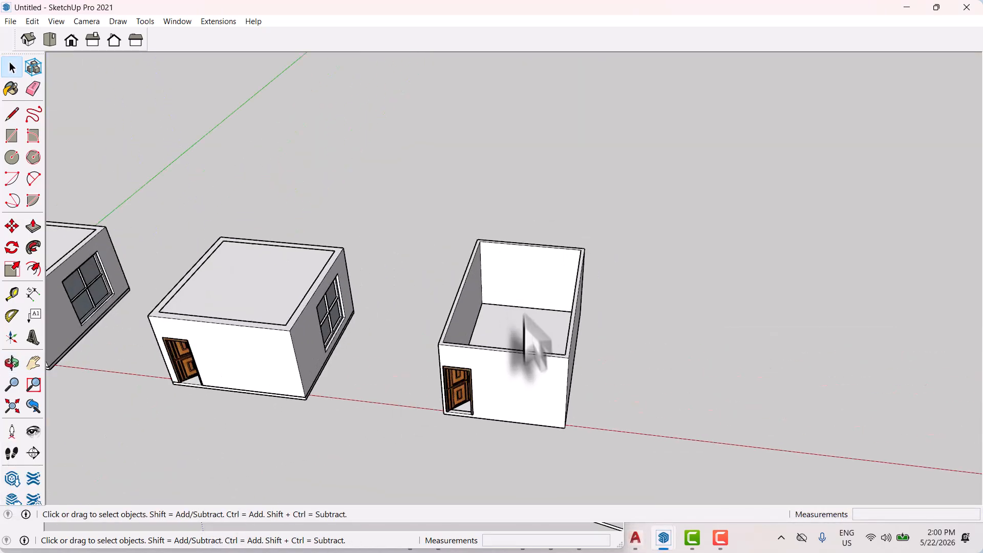
pyautogui.scroll(4, 524, 316)
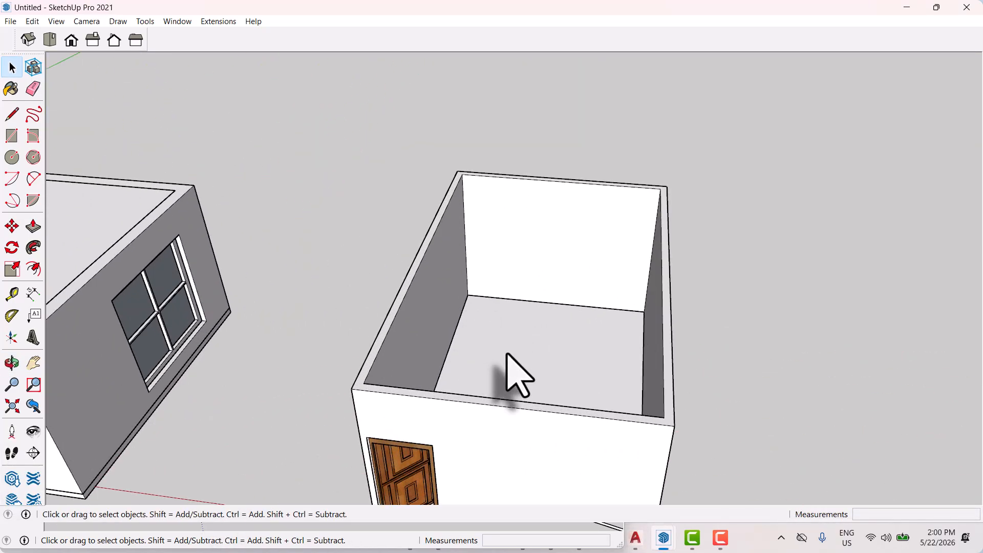
pyautogui.scroll(4, 507, 351)
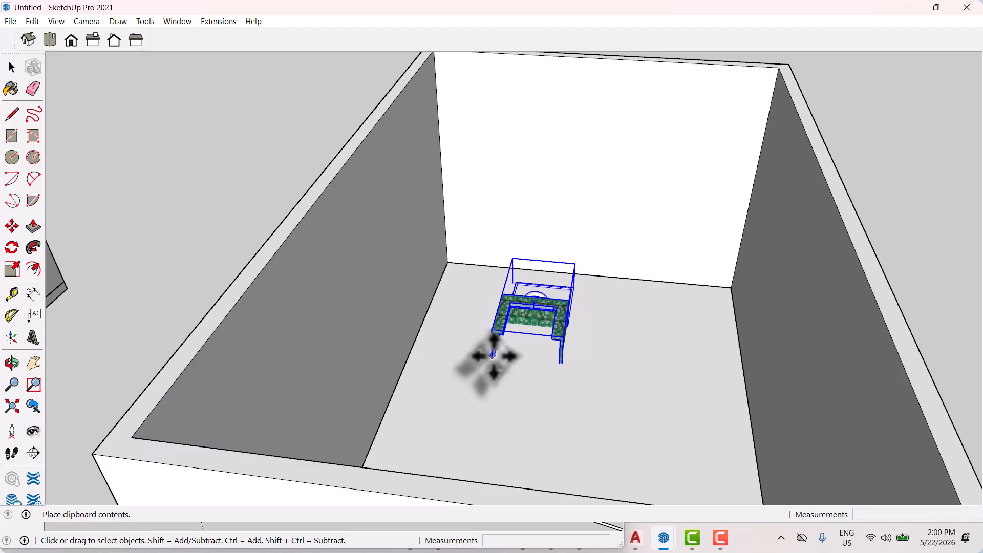
pyautogui.moveTo(568, 354); pyautogui.dragTo(395, 395, button='middle')
# Rotate the pasted vanity upright about its bottom corner so it stands on the floor
pyautogui.scroll(6, 478, 358)
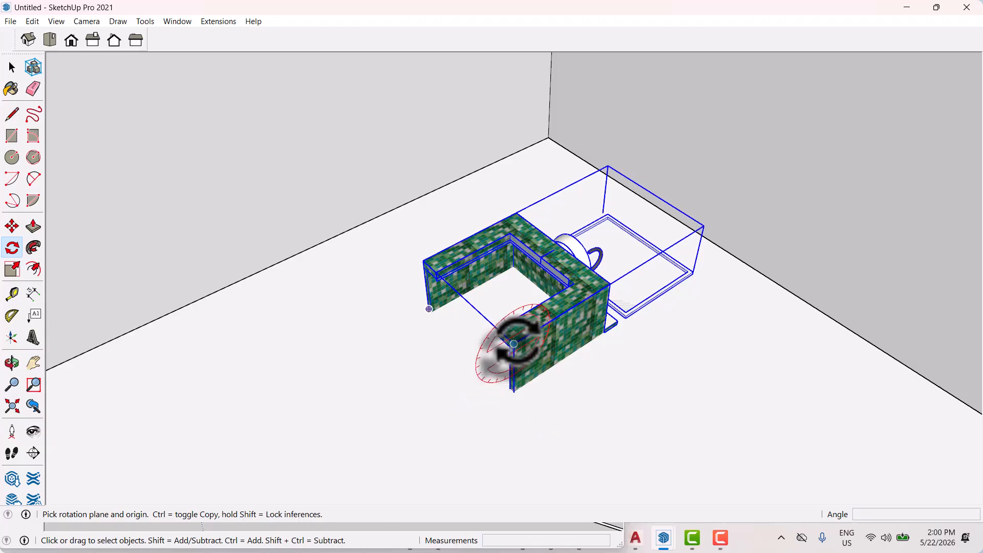
pyautogui.click(457, 391)
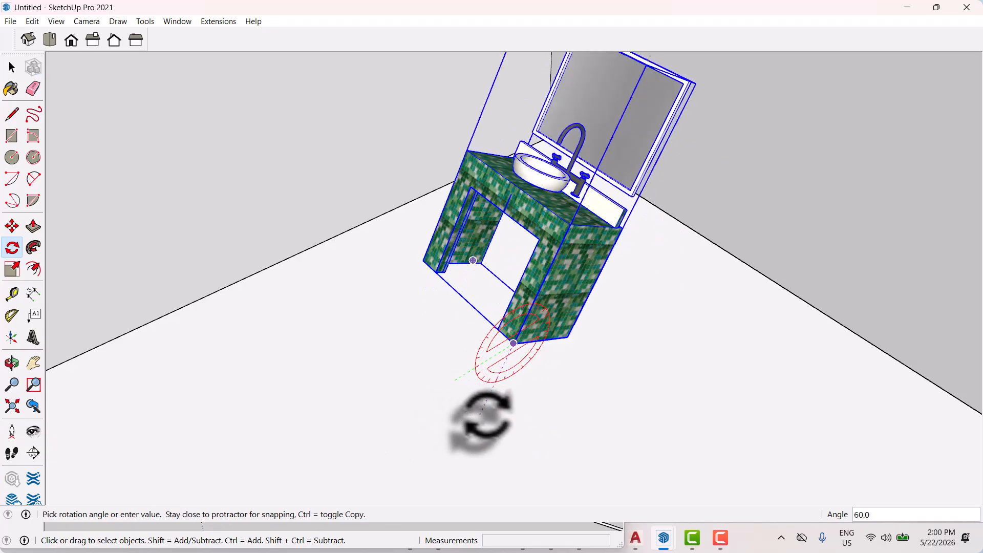
pyautogui.moveTo(511, 418); pyautogui.dragTo(535, 374, button='middle')
pyautogui.scroll(3, 544, 374)
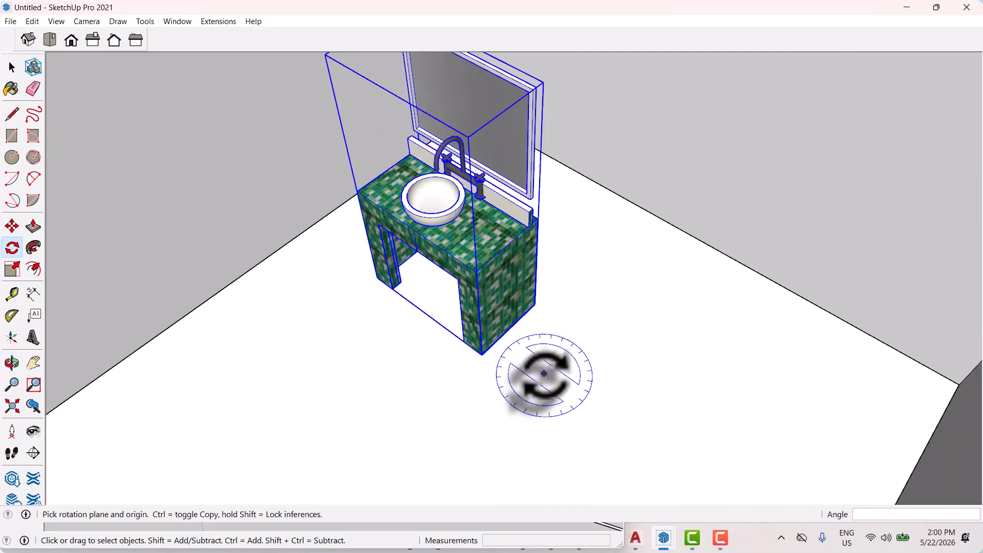
# Try to rotate the vanity about the vertical axis so its back faces the long side wall
pyautogui.click(545, 362)
pyautogui.click(608, 406)
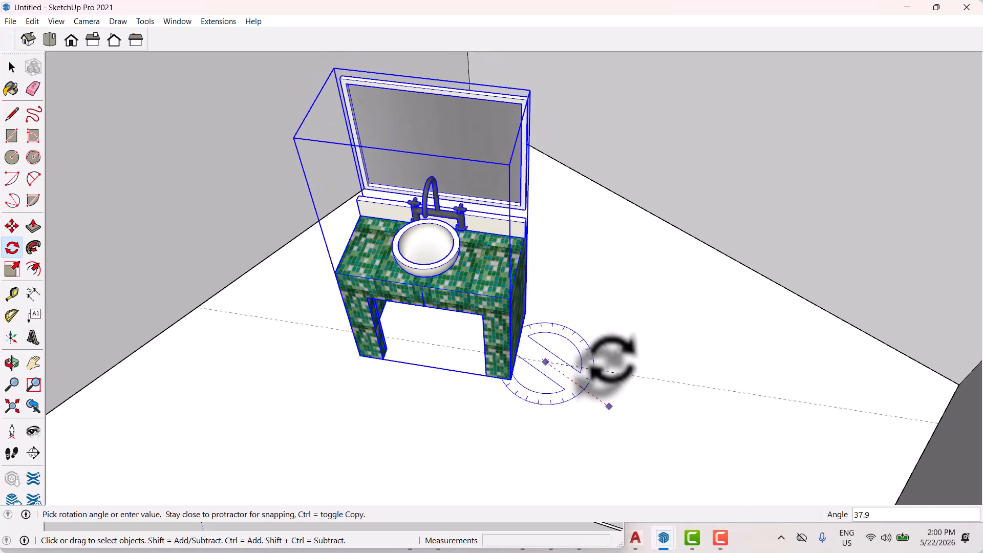
pyautogui.click(590, 333)
pyautogui.scroll(-3, 538, 317)
pyautogui.moveTo(522, 368); pyautogui.dragTo(544, 397, button='middle')
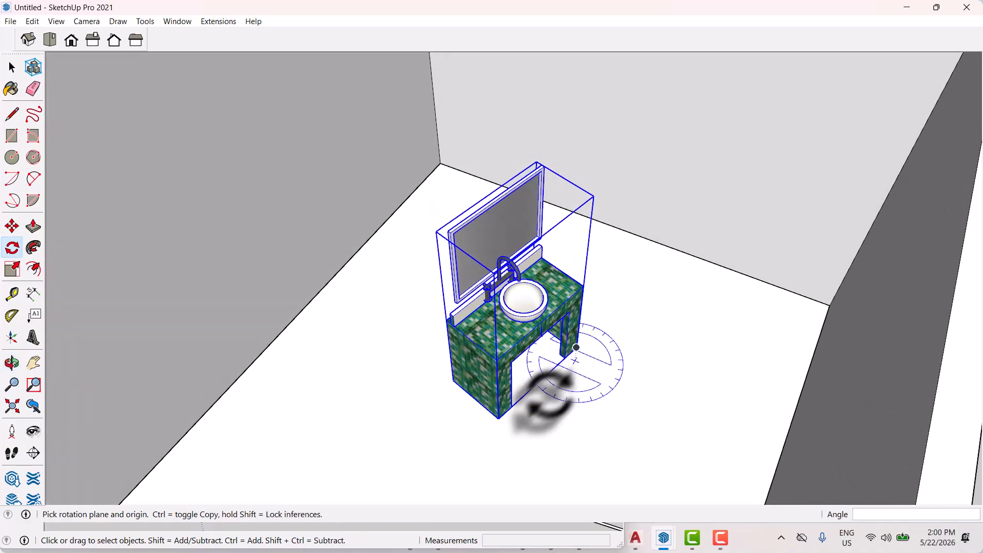
# Start moving the vanity by its bottom corner, cancel the move and undo the last rotation
pyautogui.scroll(3, 539, 412)
pyautogui.press('m')
pyautogui.scroll(1, 499, 428)
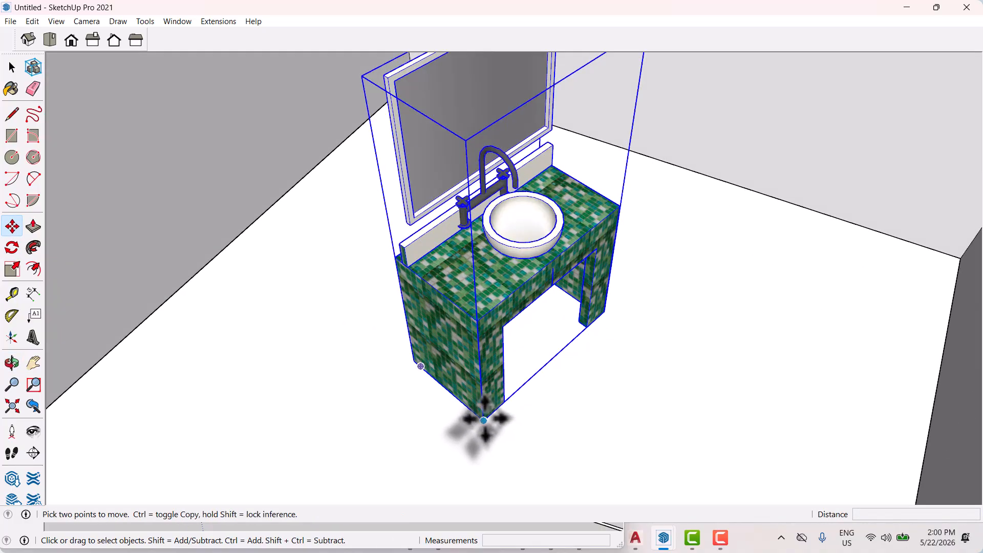
pyautogui.click(483, 419)
pyautogui.scroll(-5, 450, 317)
pyautogui.moveTo(417, 318); pyautogui.dragTo(527, 301, button='middle')
pyautogui.scroll(3, 307, 328)
pyautogui.scroll(3, 298, 325)
pyautogui.press('Escape')
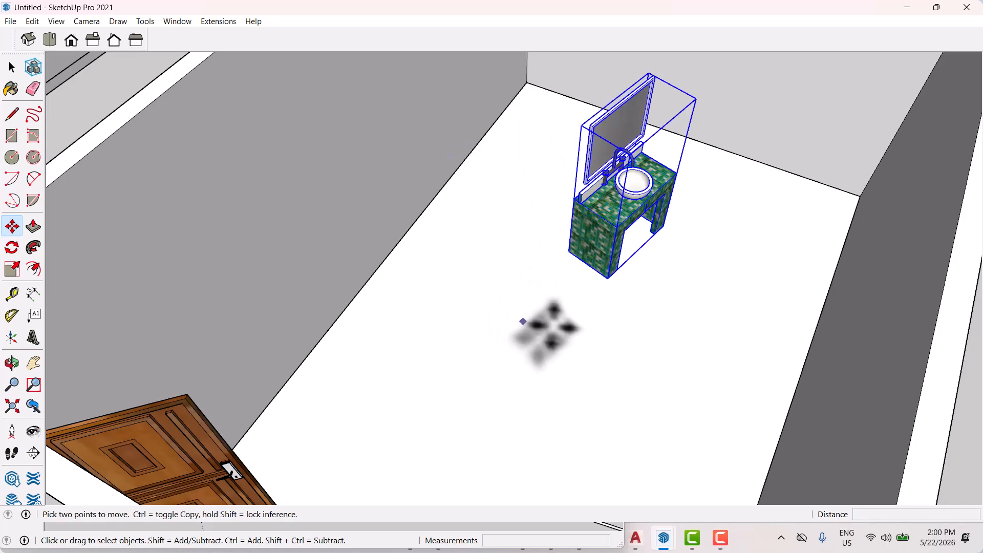
pyautogui.hotkey('ctrl', 'z')
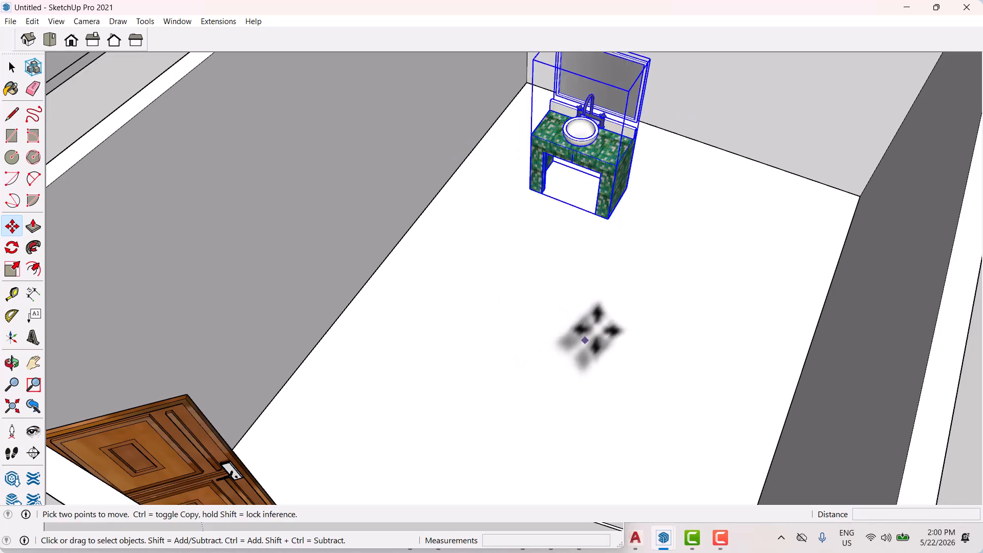
# Rotate the vanity about a vertical axis on the floor so its mirror side faces the long wall
pyautogui.press('q')
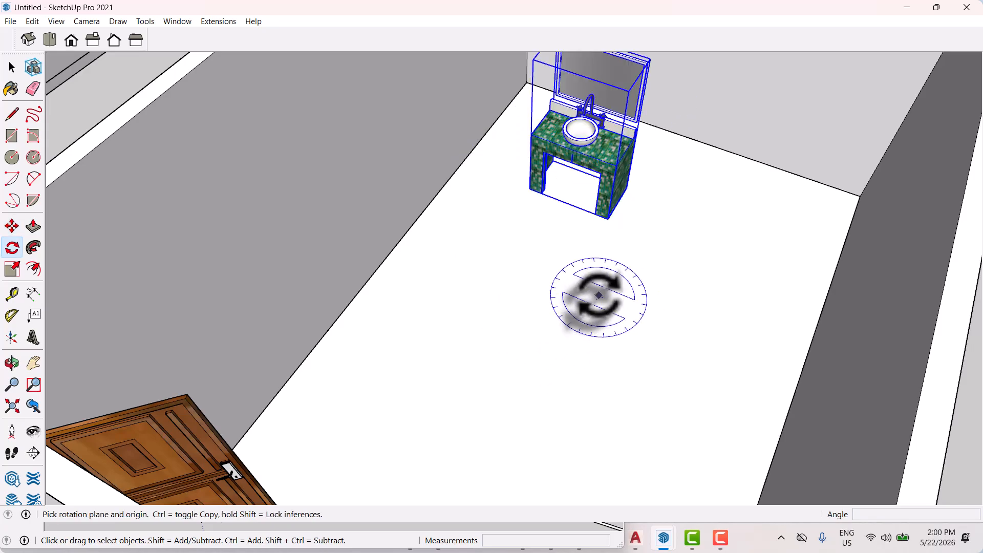
pyautogui.click(598, 295)
pyautogui.click(680, 329)
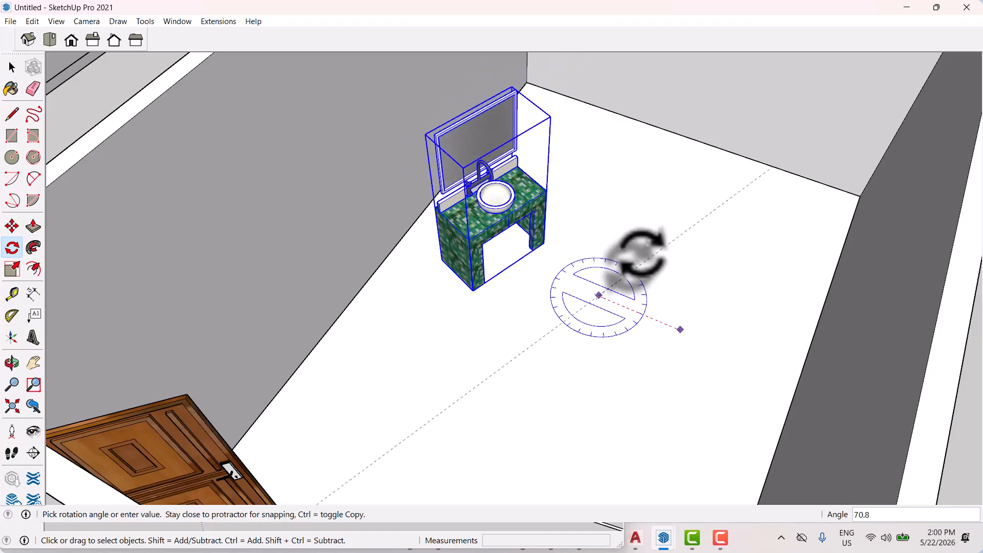
pyautogui.click(625, 248)
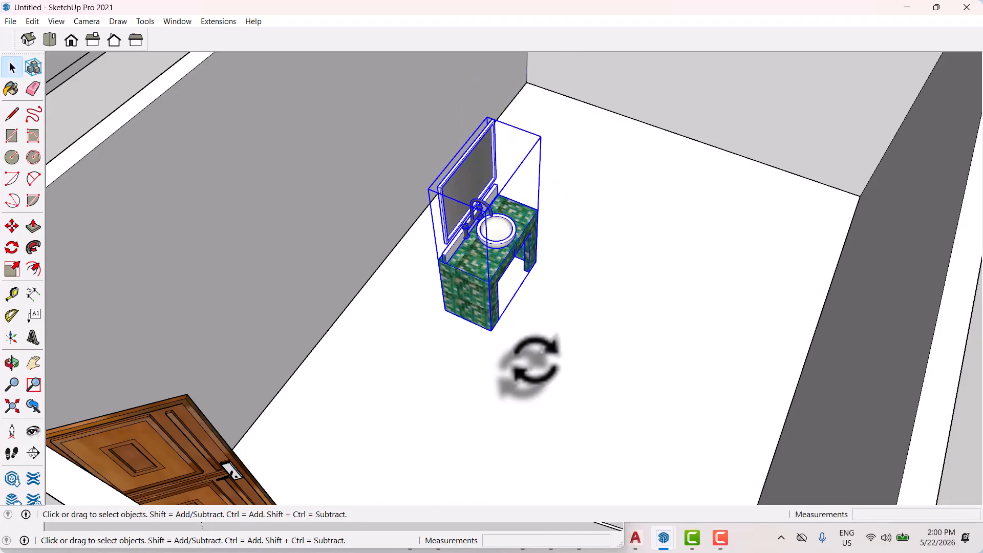
# Flip the vanity front to back with a negative scale along its depth
pyautogui.press('s')
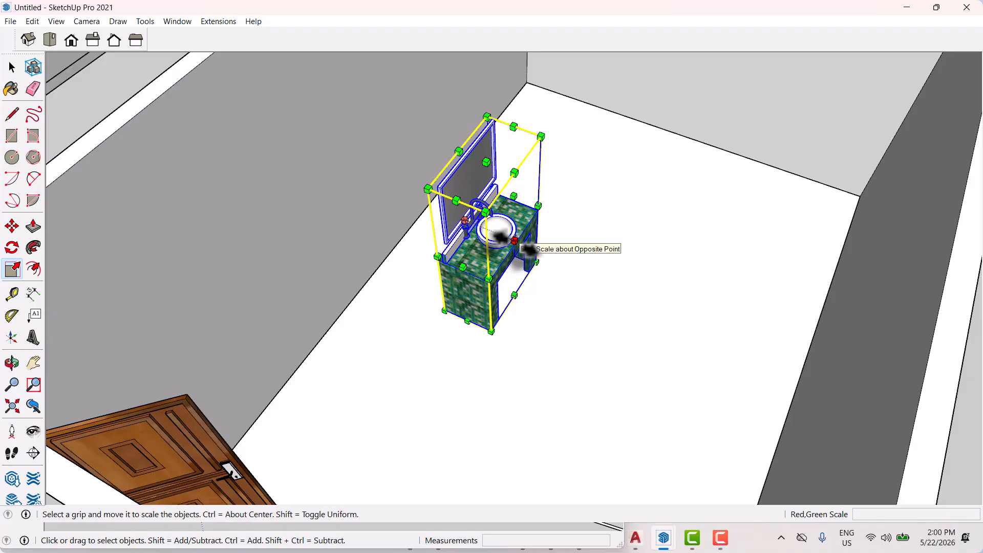
pyautogui.moveTo(514, 240); pyautogui.dragTo(566, 262)
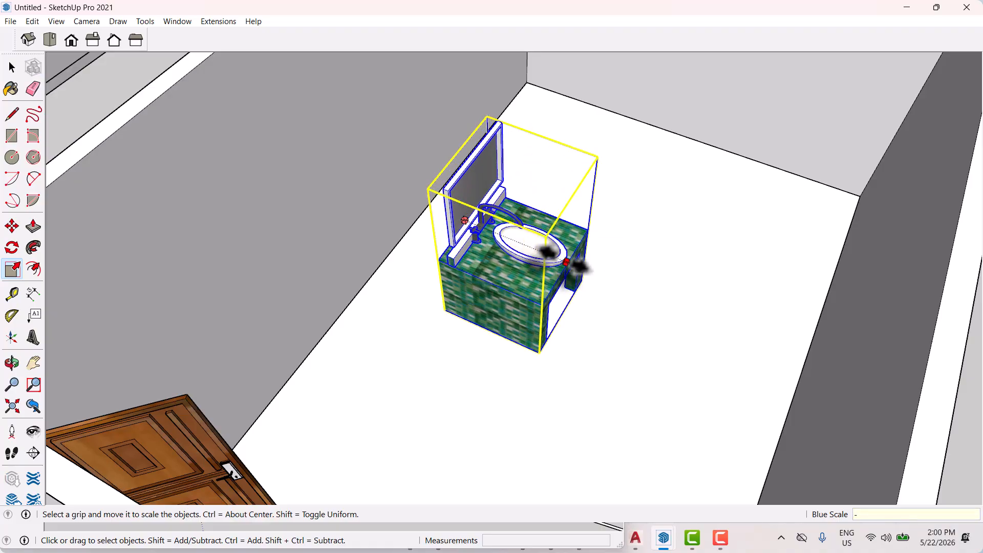
pyautogui.press('Return')
pyautogui.scroll(-3, 542, 294)
pyautogui.moveTo(549, 304); pyautogui.dragTo(633, 310, button='middle')
pyautogui.scroll(4, 489, 358)
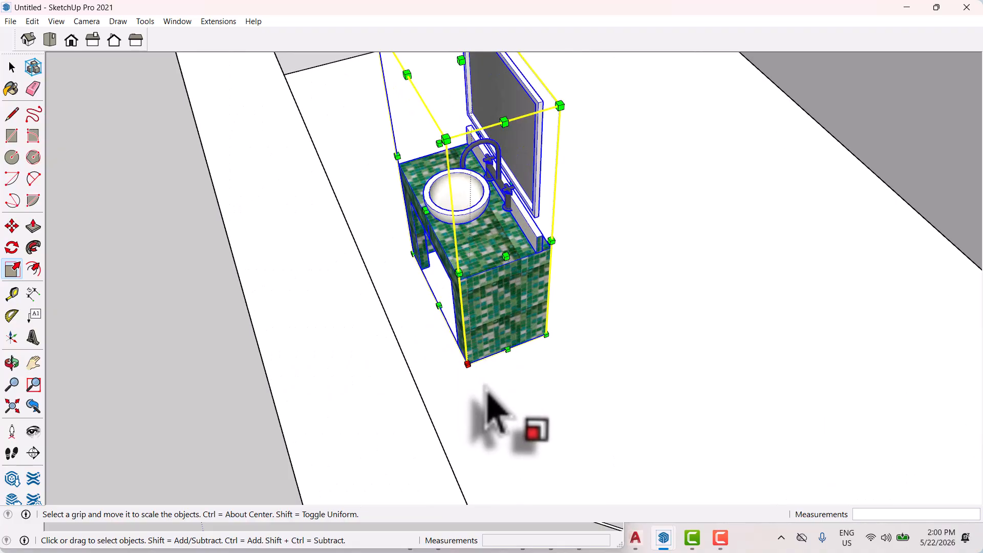
# Move the vanity by its back bottom corner into the room corner between the opposite long wall and the door wall
pyautogui.press('m')
pyautogui.scroll(2, 532, 349)
pyautogui.click(554, 325)
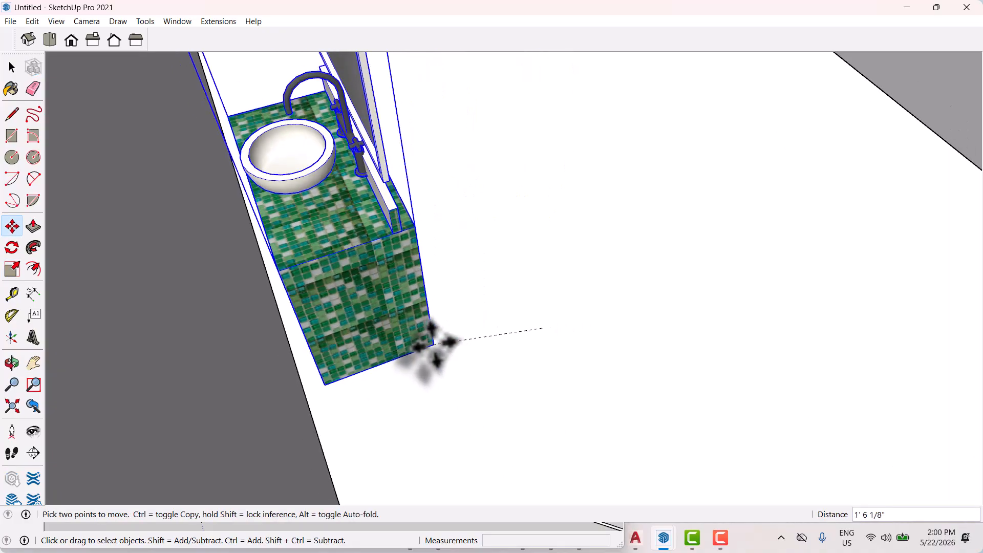
pyautogui.scroll(-4, 419, 340)
pyautogui.scroll(2, 622, 351)
pyautogui.scroll(2, 676, 266)
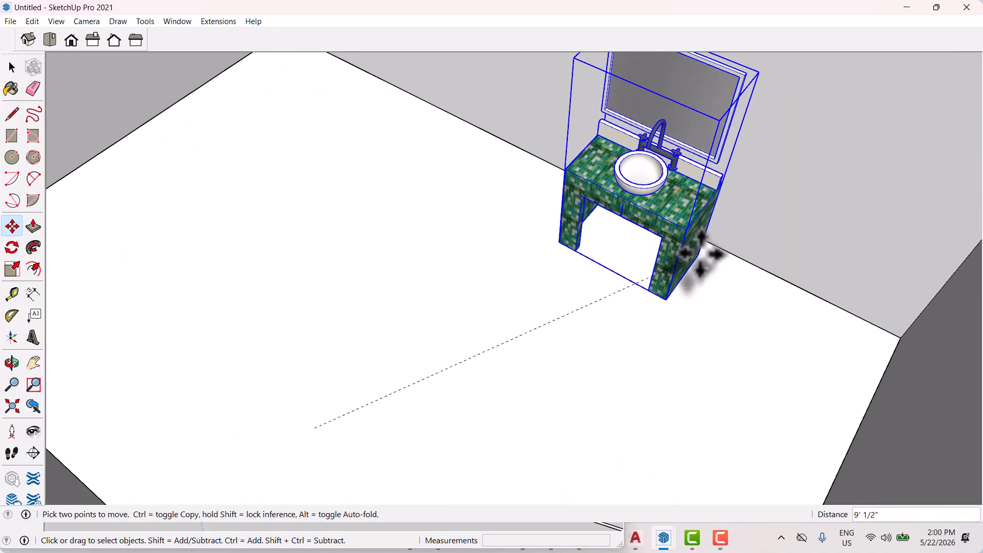
pyautogui.moveTo(663, 297); pyautogui.dragTo(717, 319, button='middle')
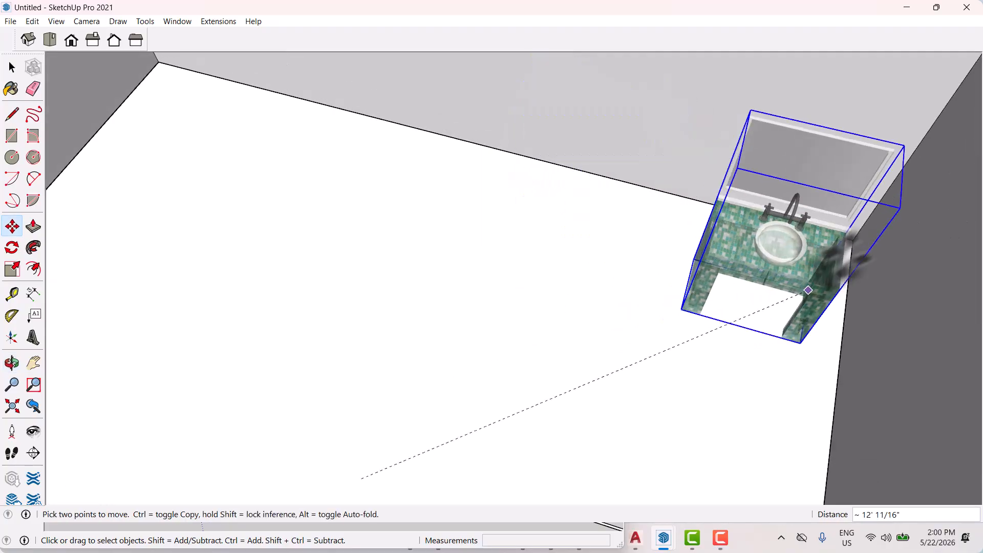
pyautogui.click(851, 237)
# Move the vanity along the long wall, away from the corner beside the door wall
pyautogui.scroll(-3, 522, 325)
pyautogui.moveTo(550, 342); pyautogui.dragTo(840, 340, button='middle')
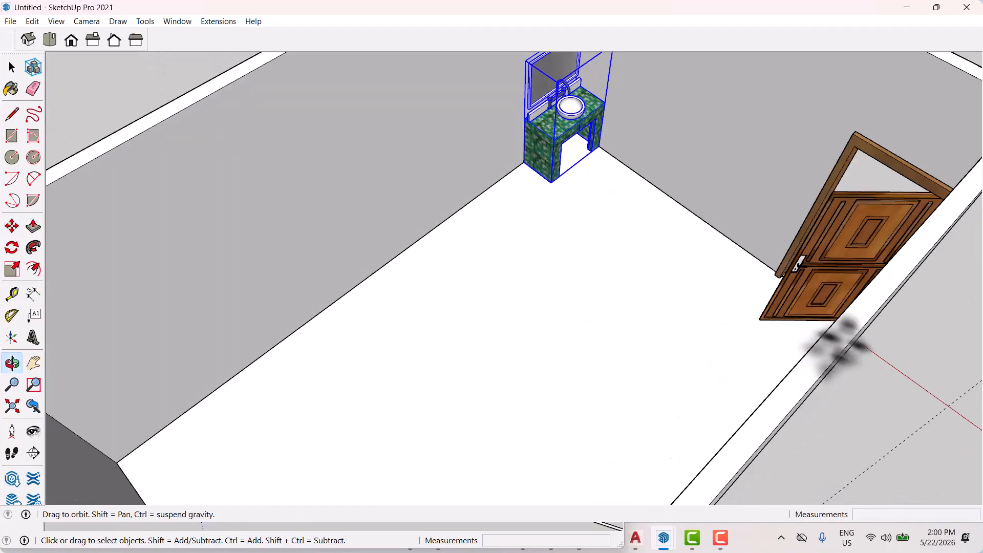
pyautogui.click(550, 268)
pyautogui.moveTo(460, 340); pyautogui.dragTo(682, 273, button='middle')
pyautogui.click(669, 288)
# Scale the vanity to make it deeper and about 1.18 times wider
pyautogui.press('s')
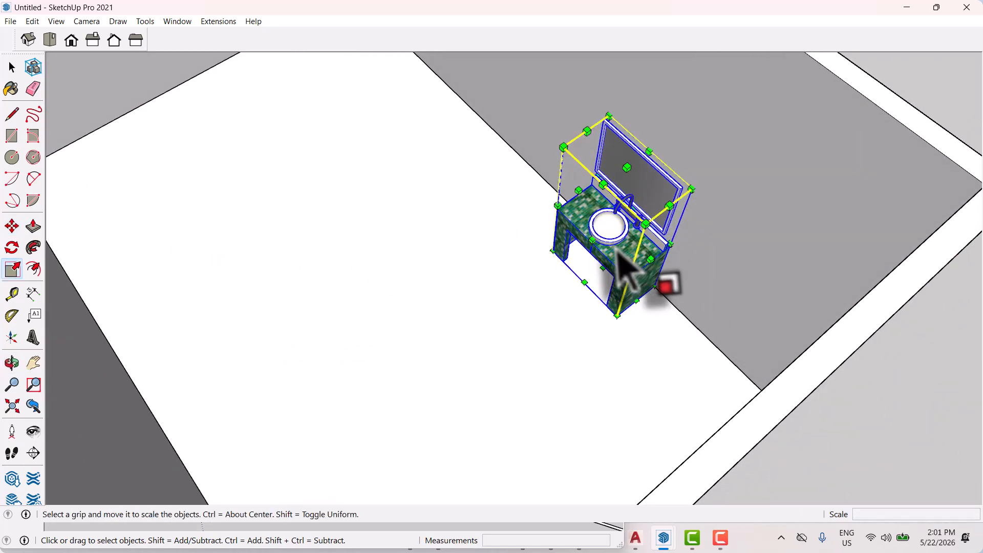
pyautogui.moveTo(592, 240); pyautogui.dragTo(595, 237)
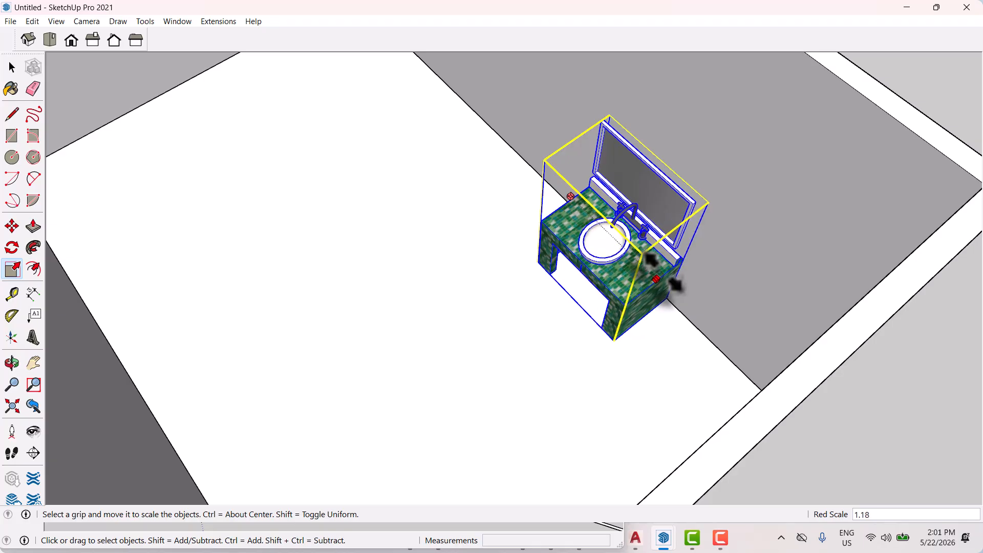
pyautogui.press('space')
pyautogui.click(710, 376)
pyautogui.scroll(-5, 491, 317)
pyautogui.moveTo(474, 315); pyautogui.dragTo(878, 322, button='middle')
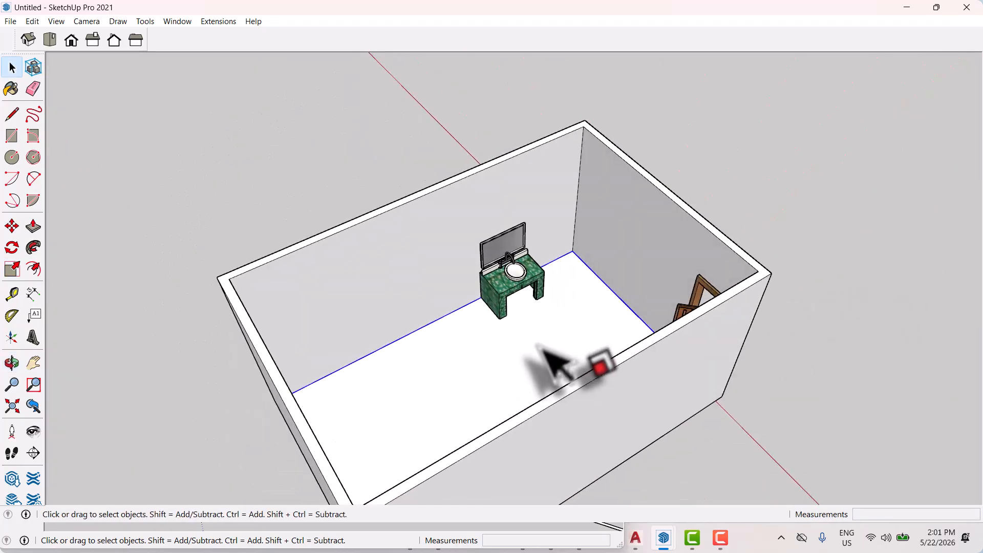
pyautogui.moveTo(539, 347); pyautogui.dragTo(632, 340, button='middle')
pyautogui.scroll(5, 527, 310)
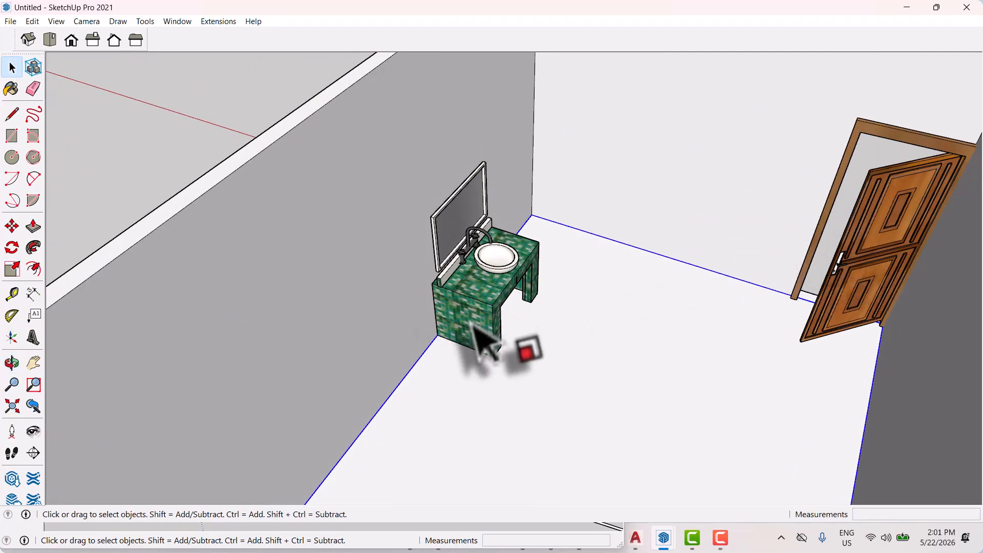
# Switch to the Senza.skp model and examine the toilet, bidet and bathtub in its green-tiled bathroom
pyautogui.moveTo(474, 328); pyautogui.dragTo(614, 249, button='middle')
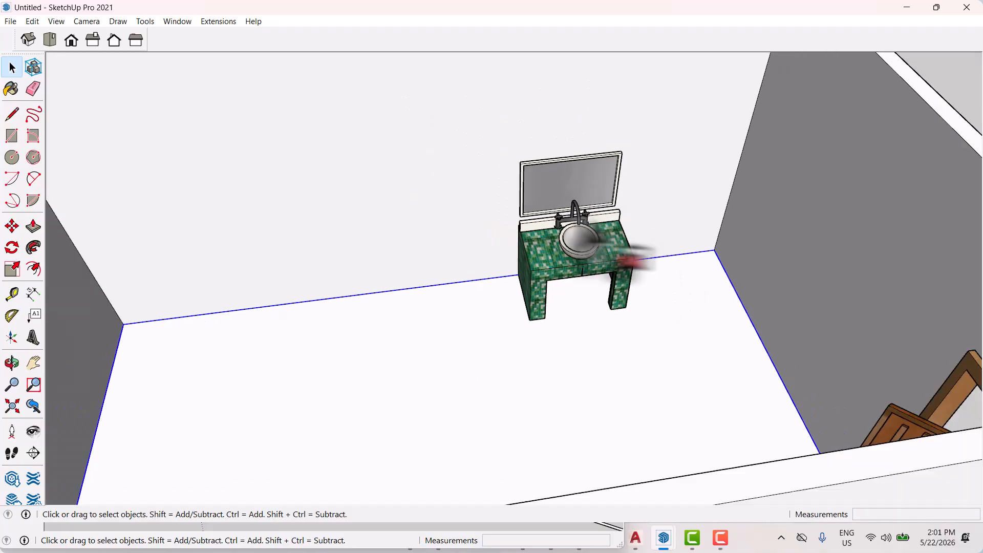
pyautogui.scroll(-5, 634, 258)
pyautogui.moveTo(687, 307); pyautogui.dragTo(462, 317, button='middle')
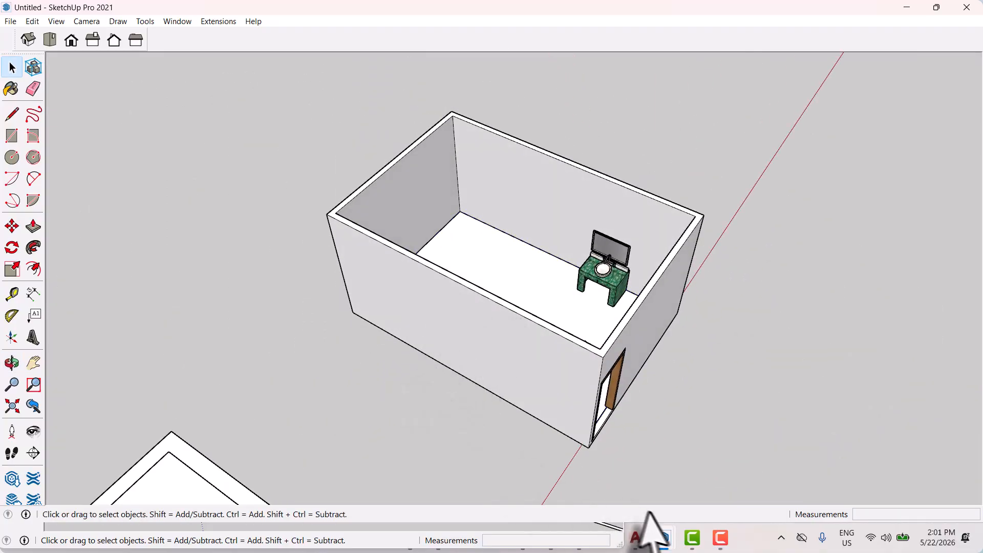
pyautogui.moveTo(664, 543)
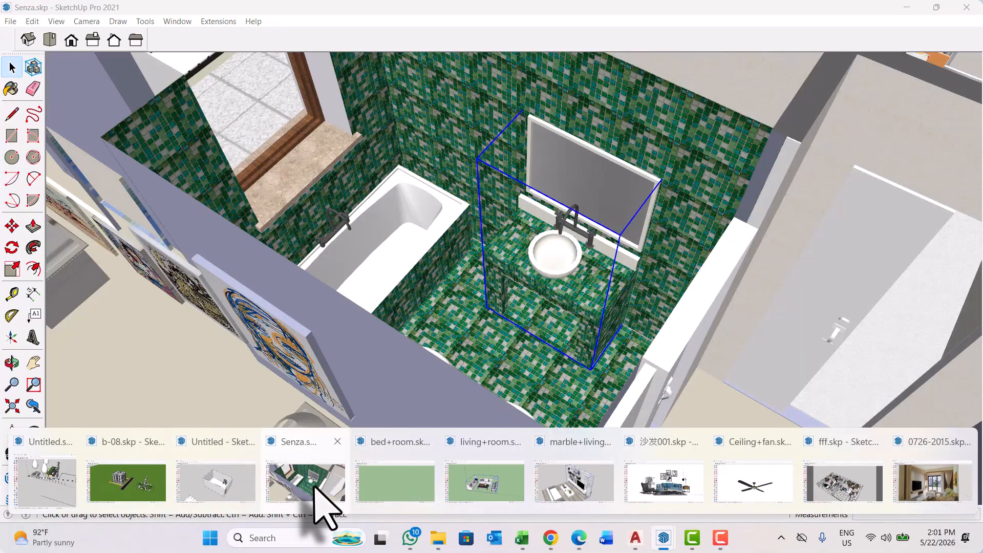
pyautogui.click(322, 491)
pyautogui.moveTo(413, 401); pyautogui.dragTo(373, 318, button='middle')
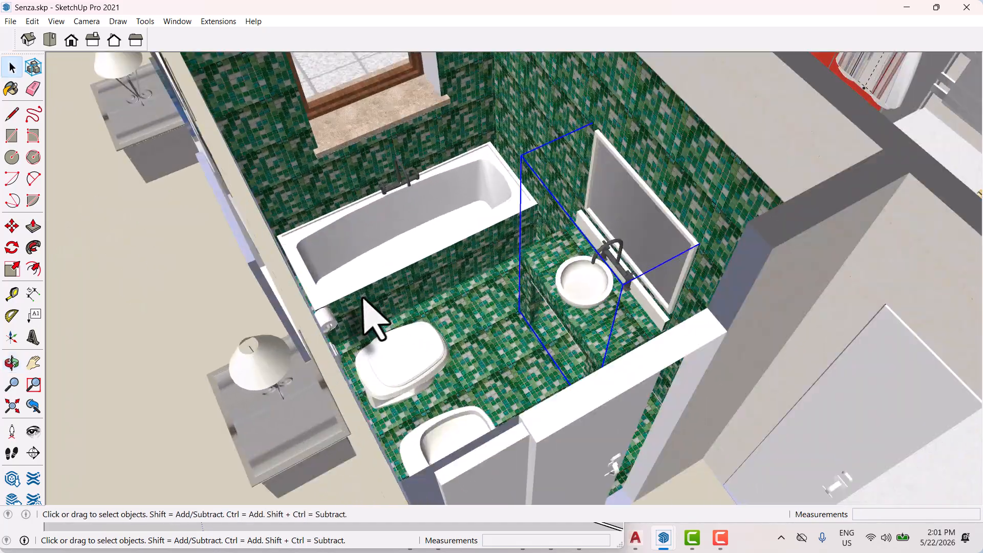
pyautogui.moveTo(443, 394); pyautogui.dragTo(318, 379, button='middle')
pyautogui.moveTo(524, 388); pyautogui.dragTo(340, 317, button='middle')
pyautogui.scroll(6, 372, 318)
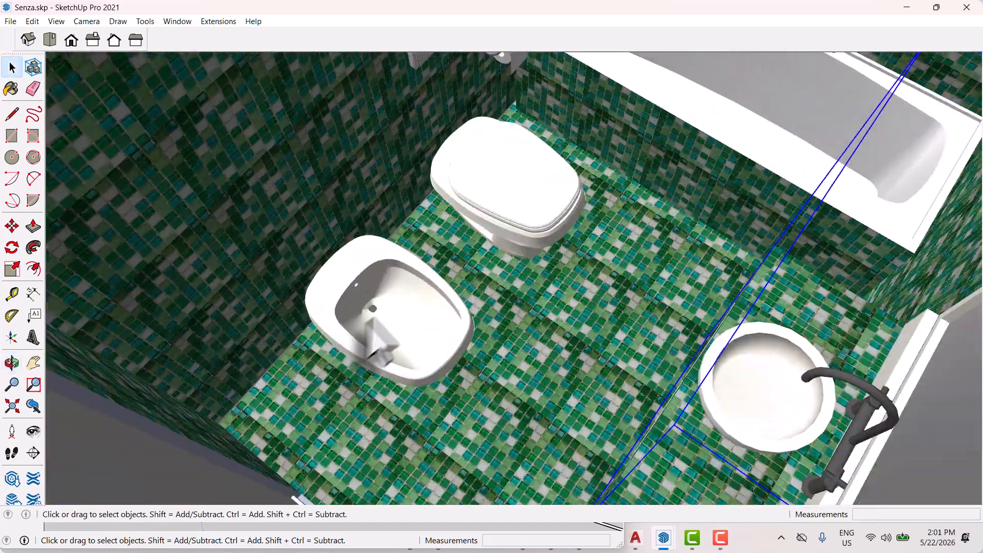
pyautogui.scroll(2, 373, 318)
pyautogui.moveTo(578, 207); pyautogui.dragTo(663, 481, button='middle')
pyautogui.scroll(-10, 530, 340)
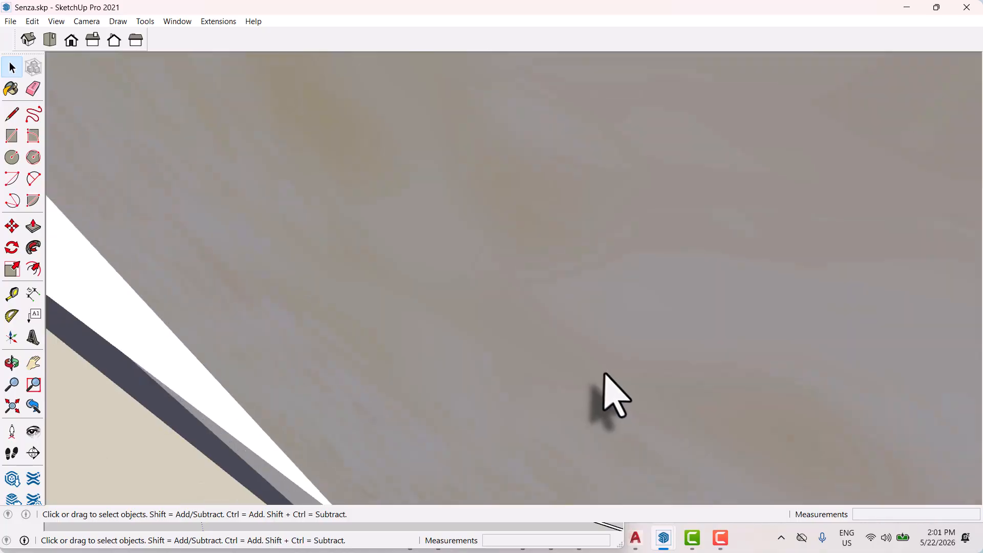
pyautogui.scroll(-2, 543, 375)
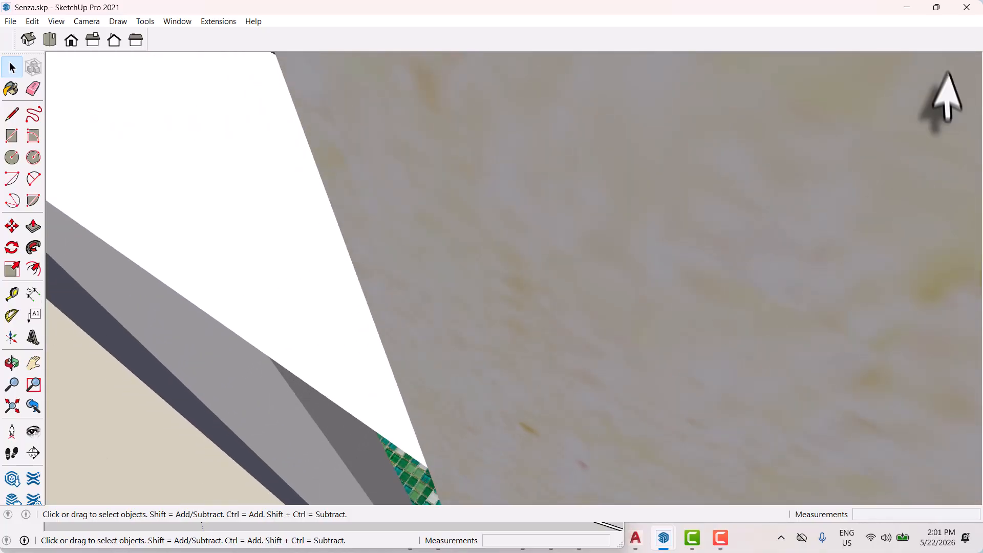
# Minimize the Senza.skp window to return to the untitled bathroom model
pyautogui.click(936, 8)
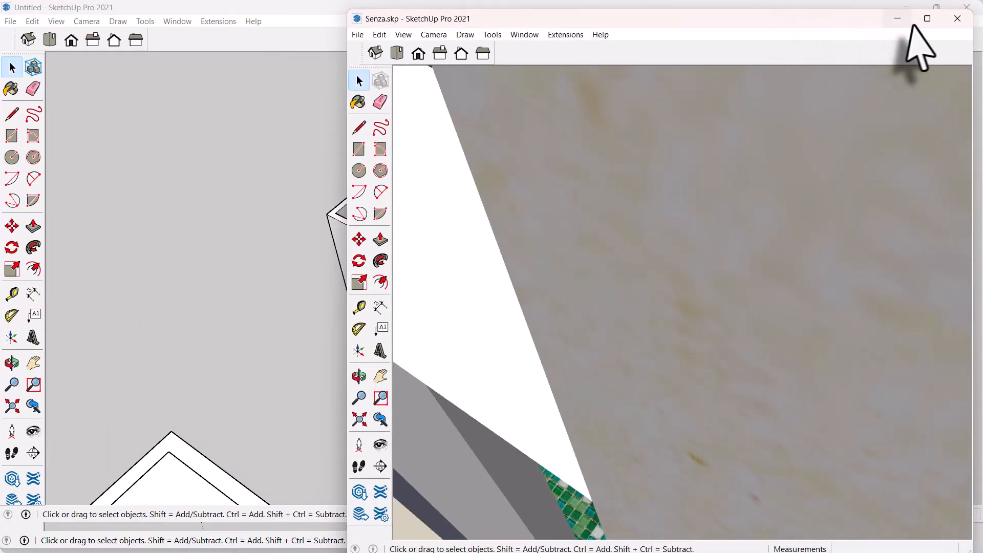
pyautogui.click(928, 19)
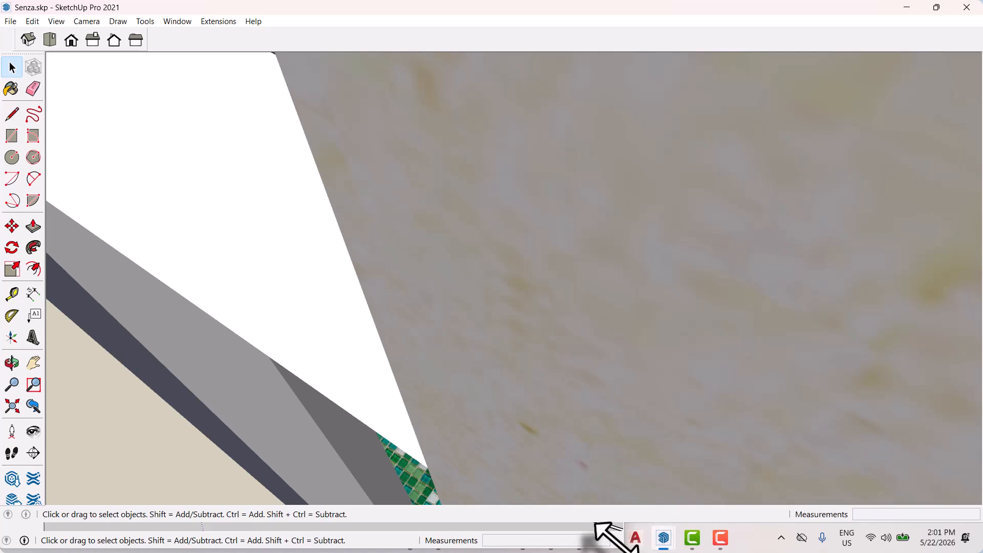
pyautogui.click(902, 8)
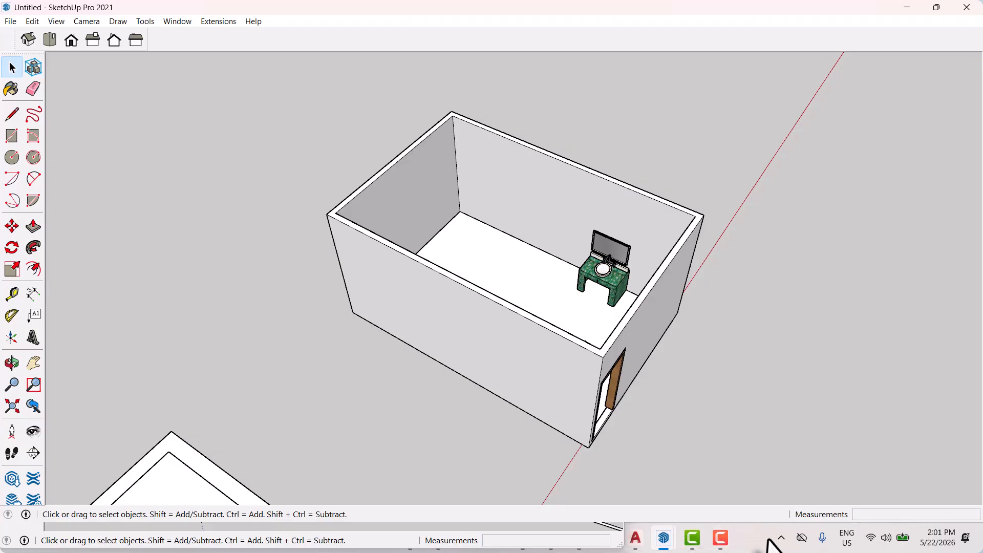
# Switch to the Edge browser, search for 3d warehouse in a new tab and open the 3D Warehouse website
pyautogui.click(578, 537)
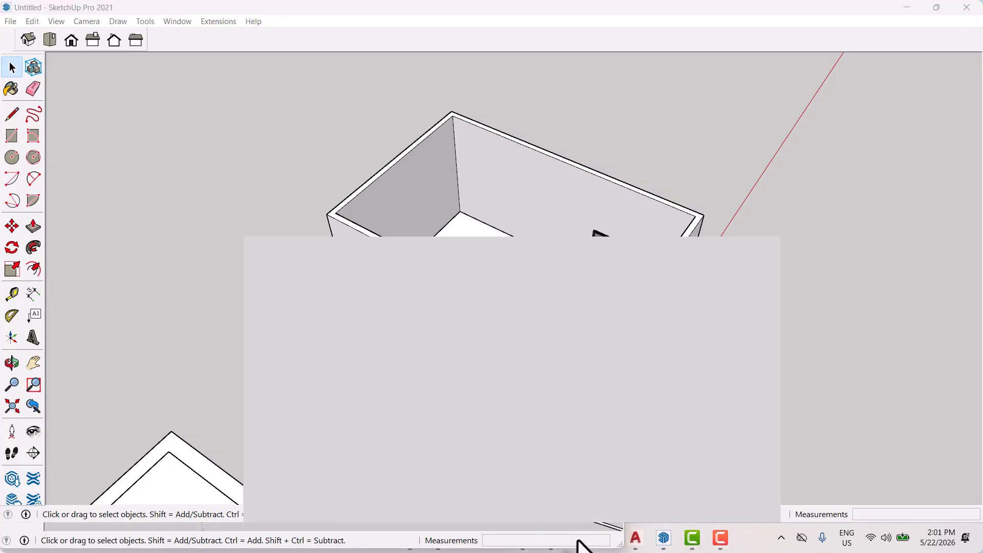
pyautogui.click(193, 13)
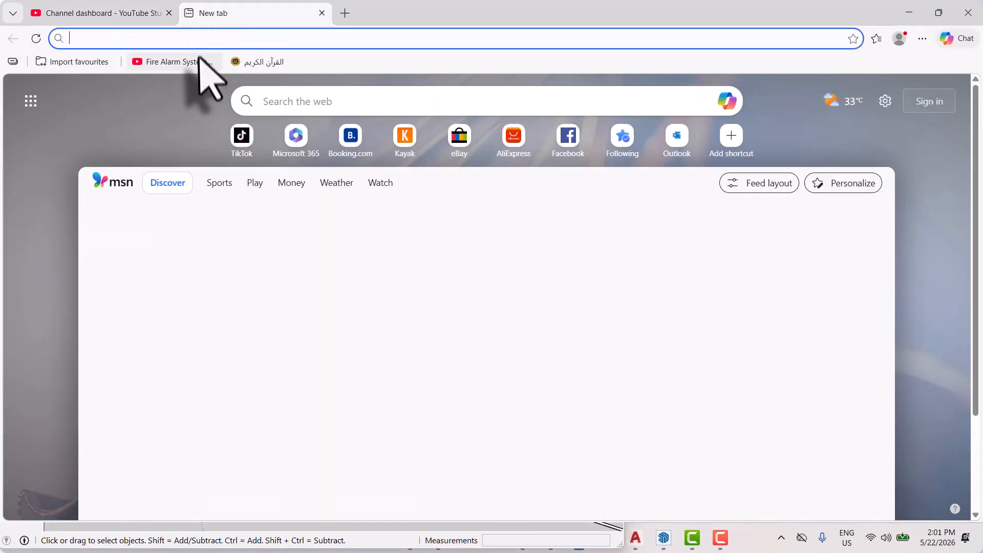
pyautogui.click(200, 38)
pyautogui.click(140, 139)
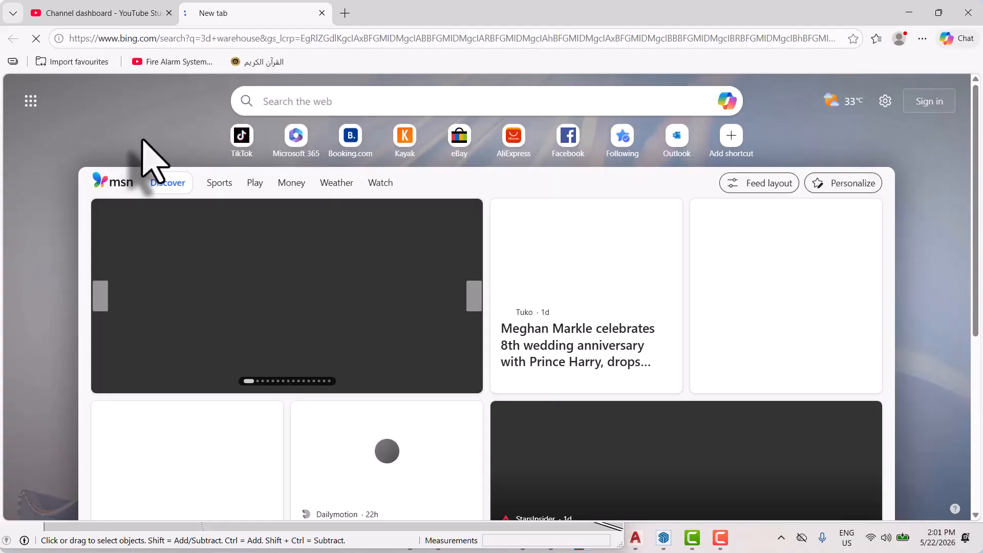
pyautogui.click(145, 244)
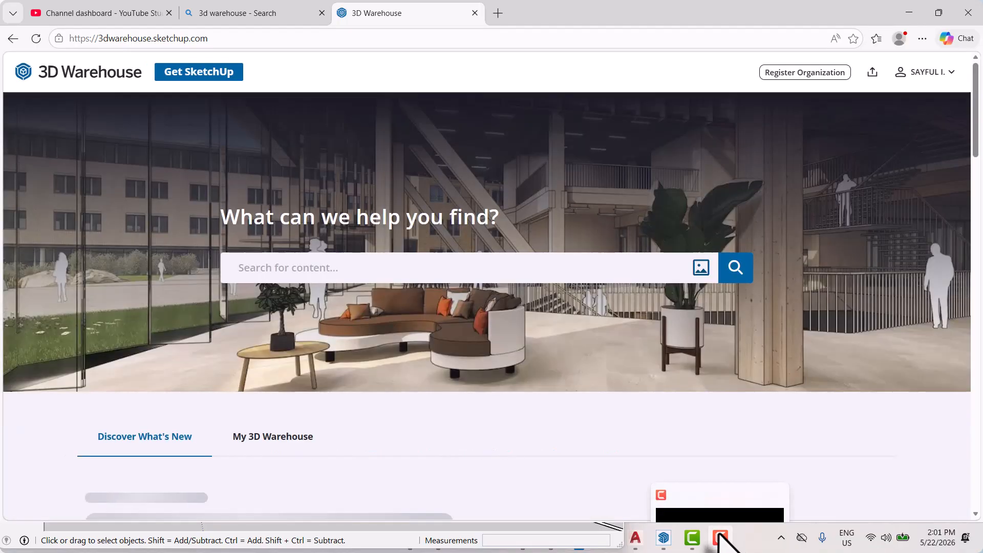
# Search 3D Warehouse for toilet models
pyautogui.click(720, 535)
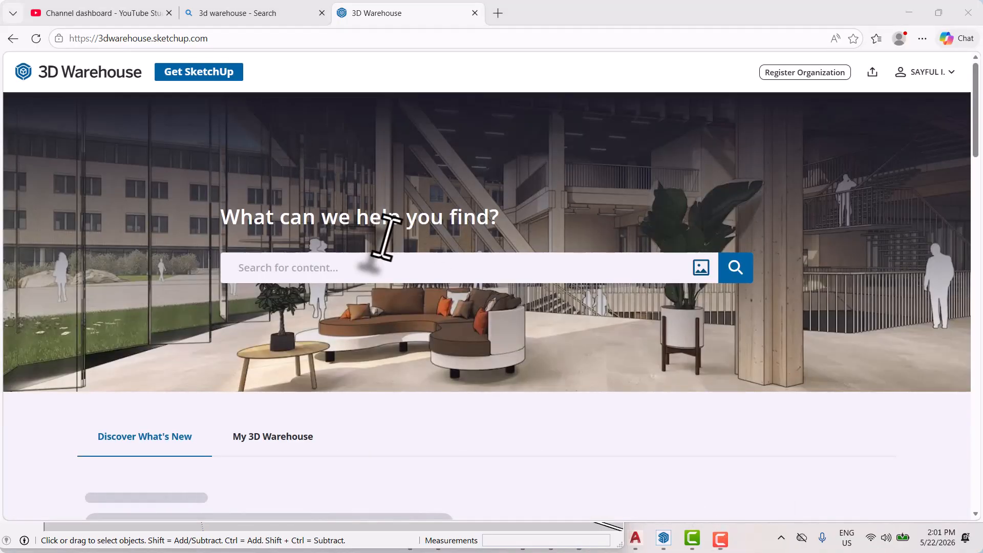
pyautogui.click(372, 271)
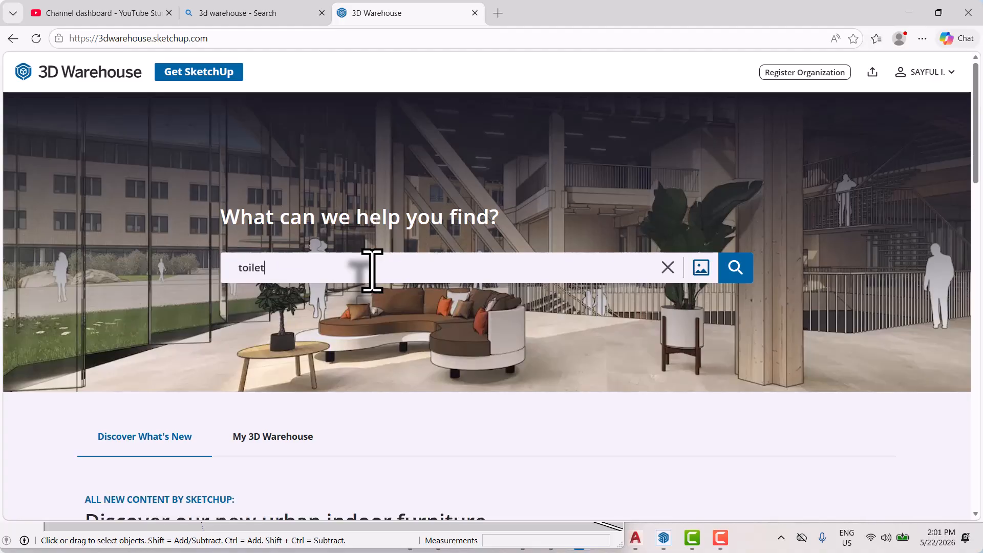
pyautogui.press('Return')
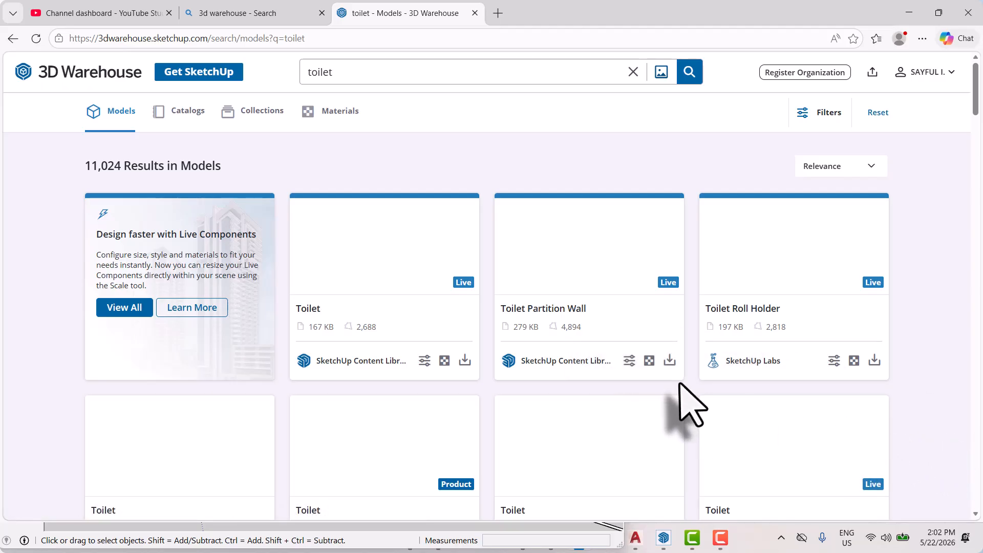
# Look through the toilet search results for a model suited to the bathroom
pyautogui.scroll(-6, 621, 391)
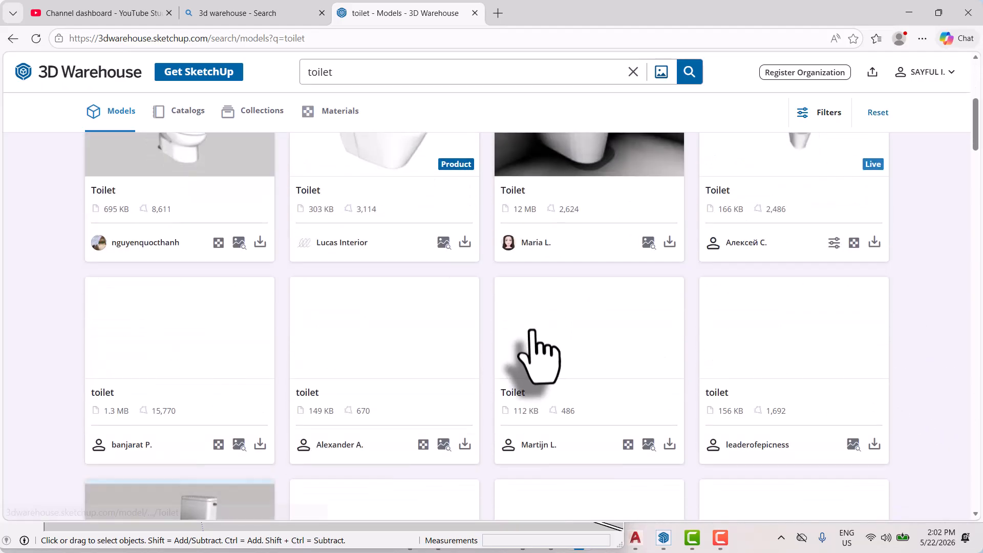
pyautogui.scroll(-2, 535, 353)
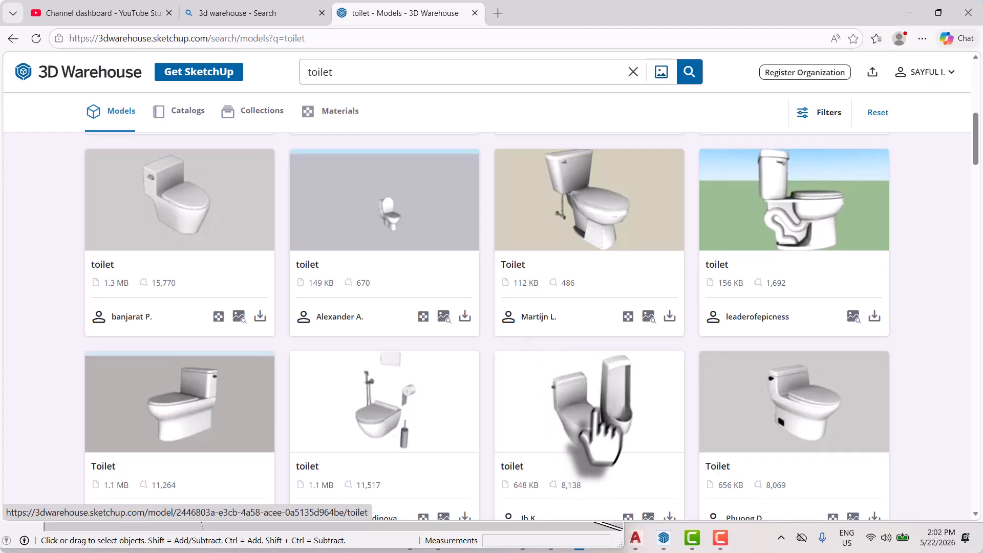
pyautogui.scroll(-3, 599, 425)
pyautogui.scroll(-4, 589, 415)
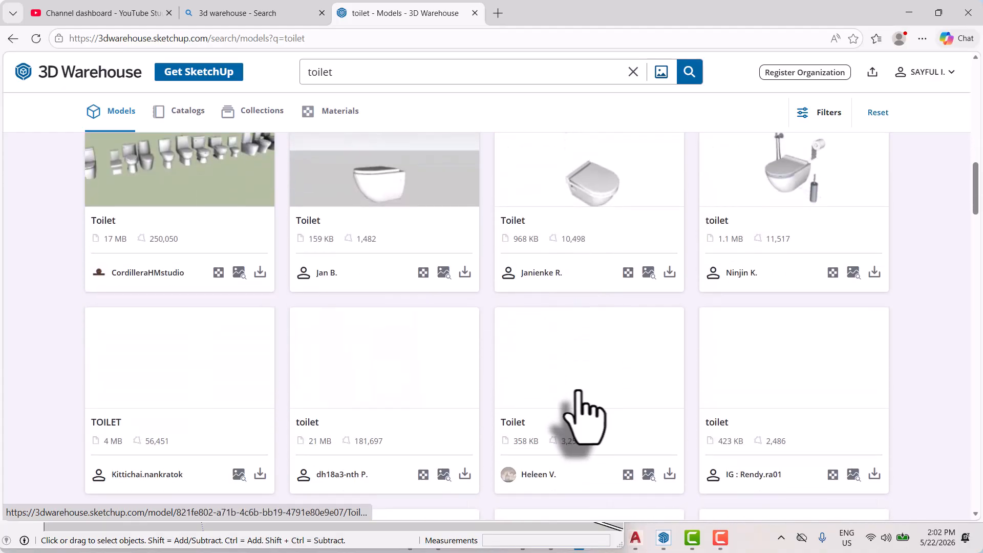
pyautogui.scroll(-3, 381, 423)
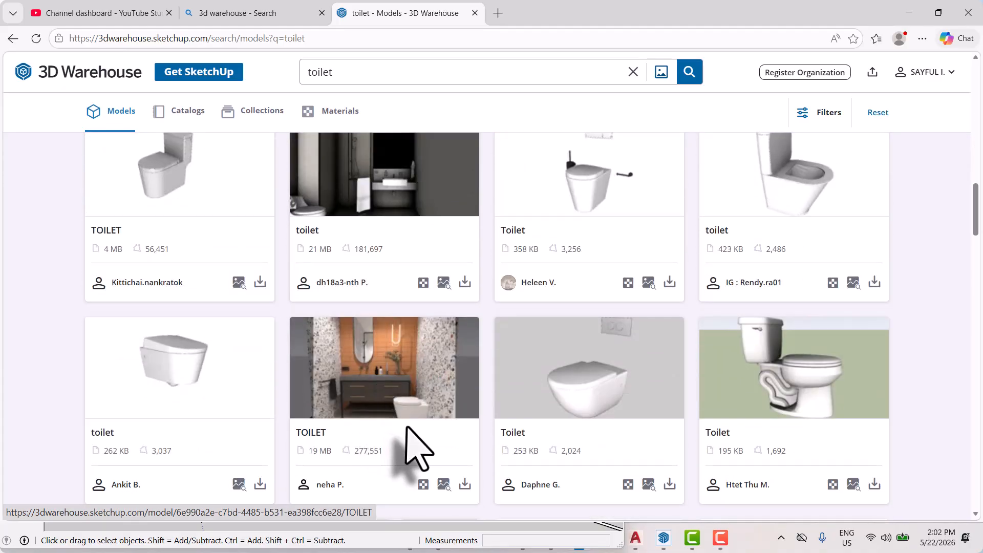
pyautogui.scroll(-3, 410, 432)
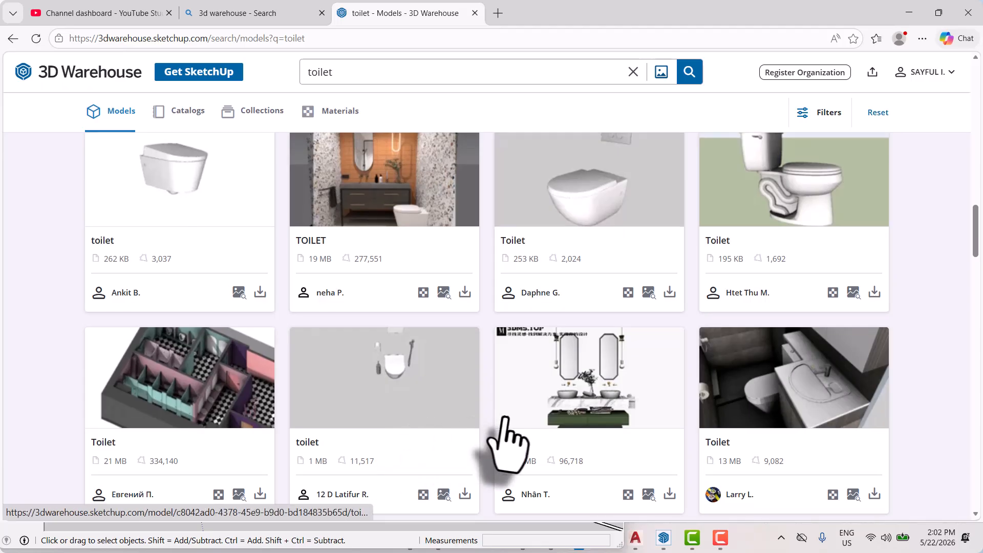
pyautogui.scroll(-5, 512, 409)
pyautogui.scroll(4, 511, 425)
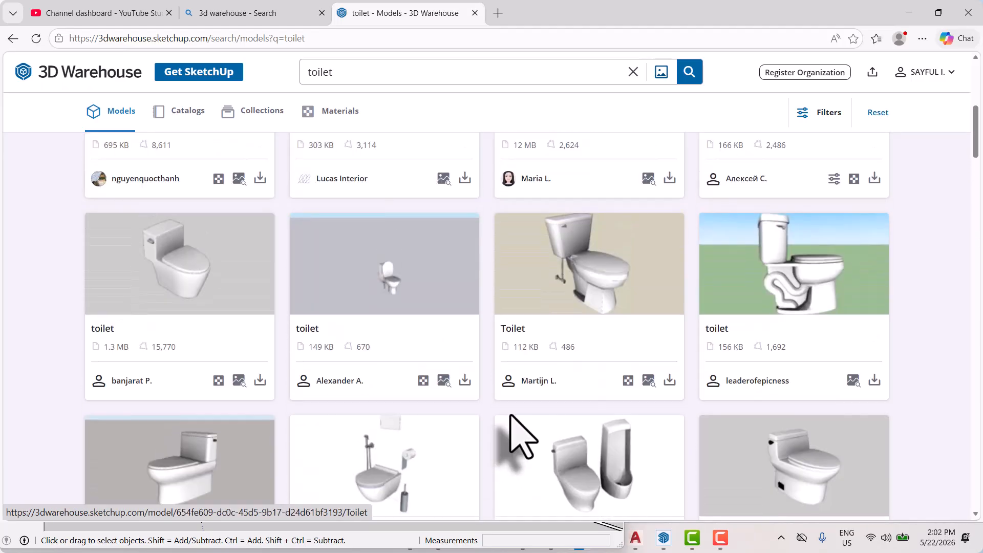
pyautogui.scroll(1, 519, 436)
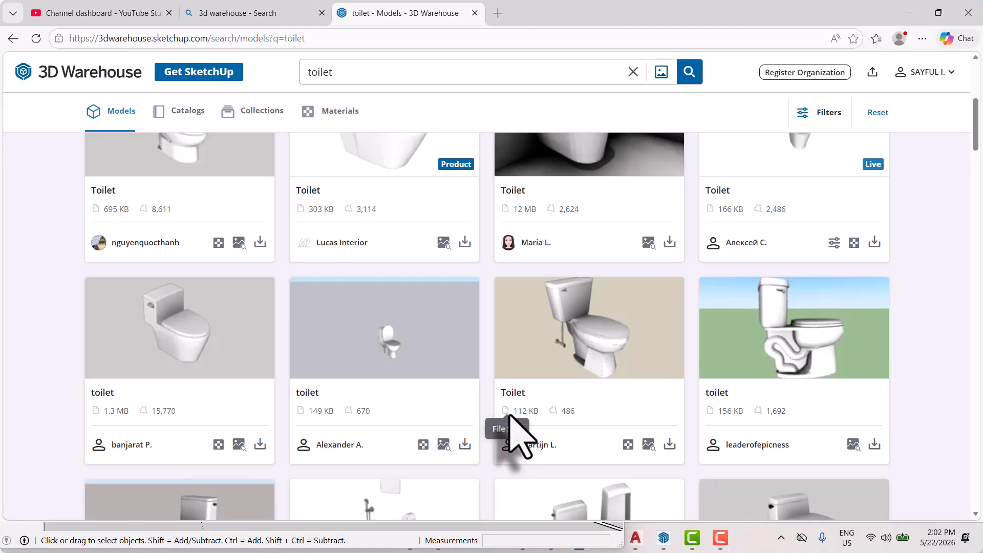
pyautogui.scroll(2, 511, 418)
pyautogui.scroll(-4, 506, 425)
pyautogui.scroll(4, 500, 409)
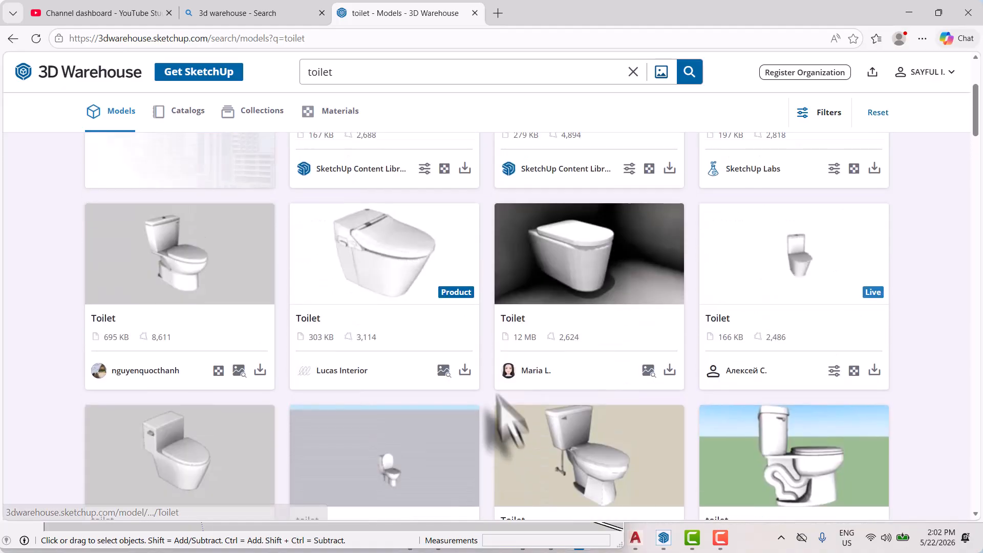
# Change the 3D Warehouse search to toilet interior and look through the models found
pyautogui.scroll(3, 500, 397)
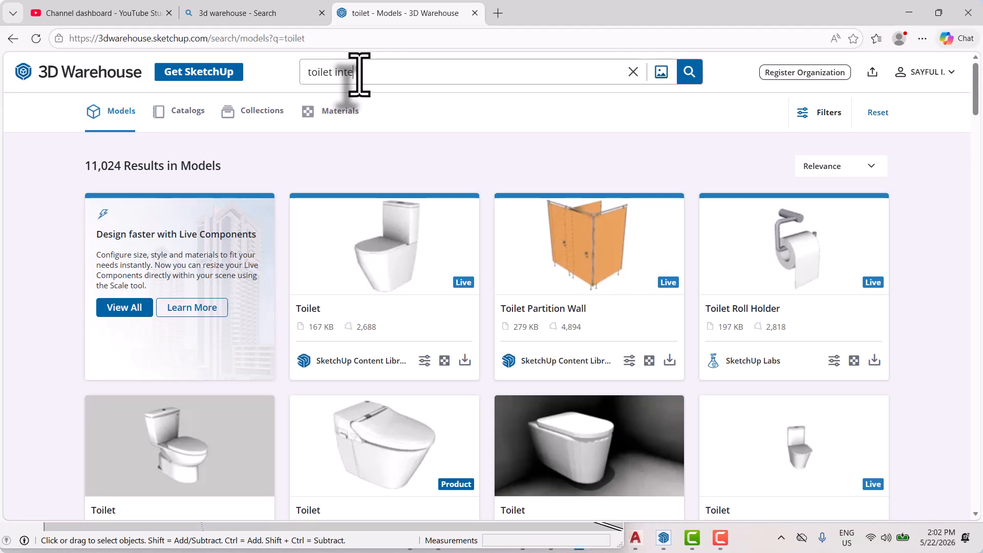
pyautogui.press('Return')
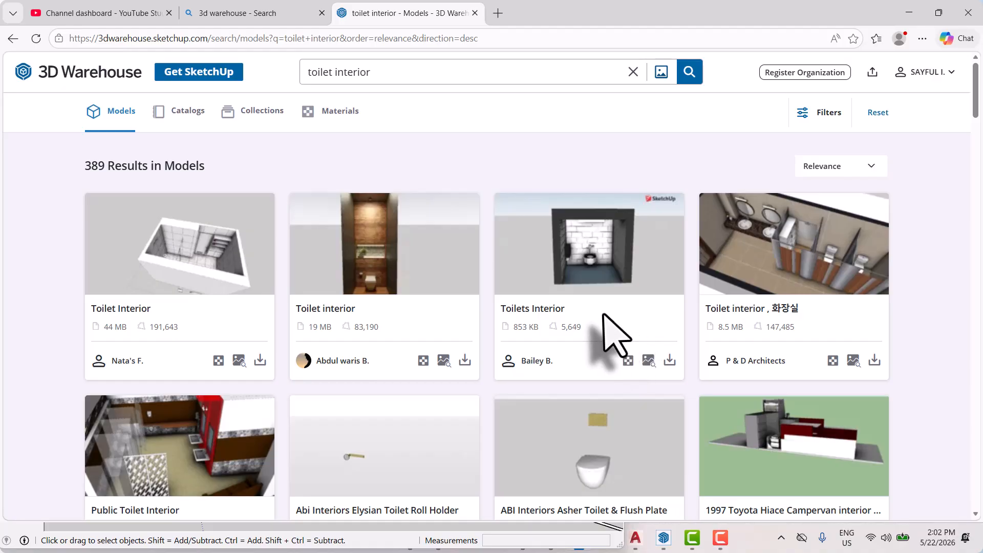
pyautogui.scroll(-5, 612, 341)
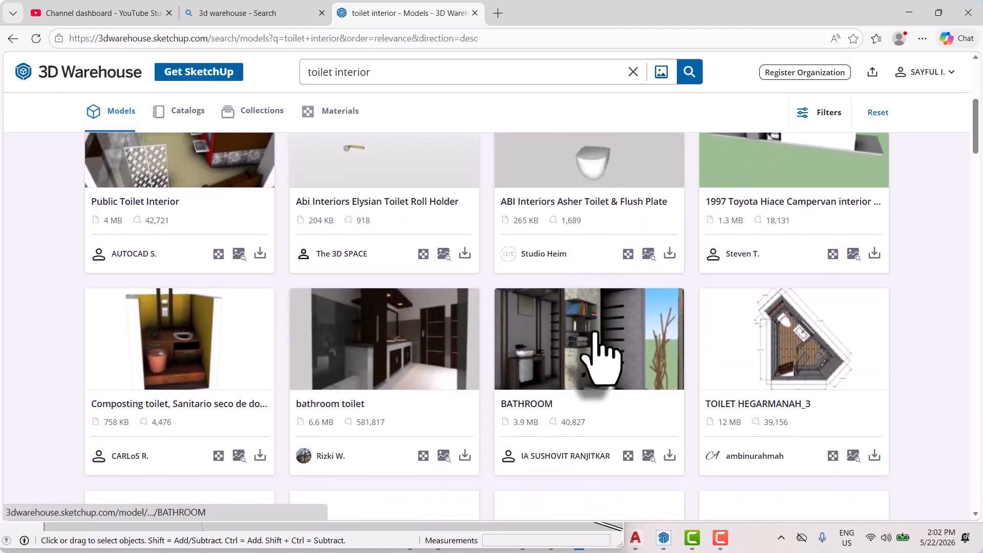
pyautogui.scroll(-3, 575, 391)
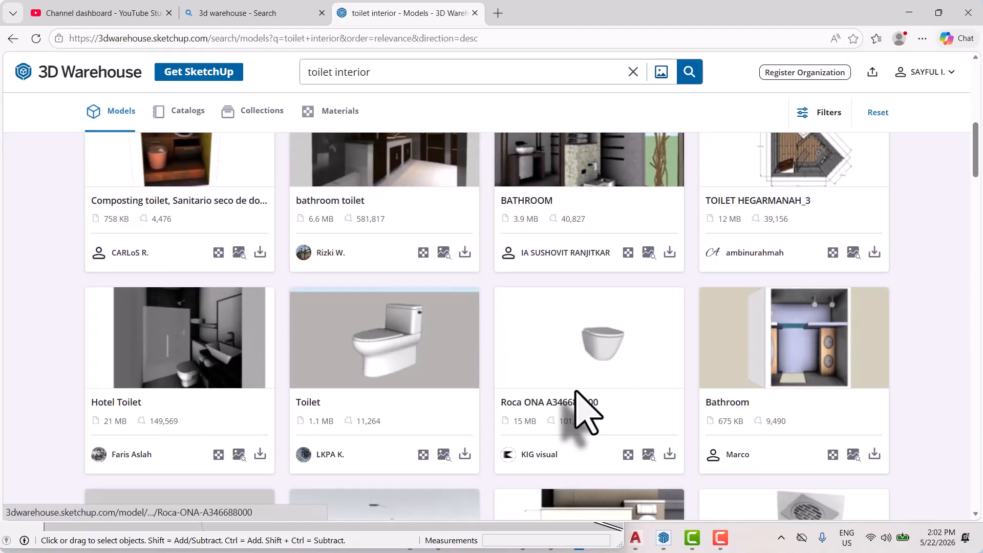
pyautogui.scroll(-2, 576, 391)
pyautogui.scroll(-5, 588, 410)
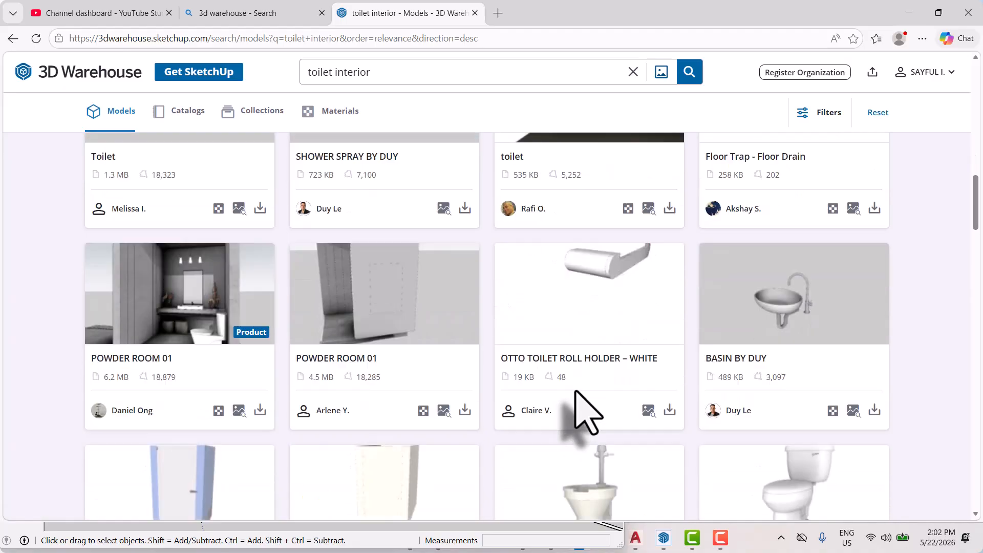
pyautogui.scroll(-3, 588, 409)
pyautogui.scroll(-3, 587, 410)
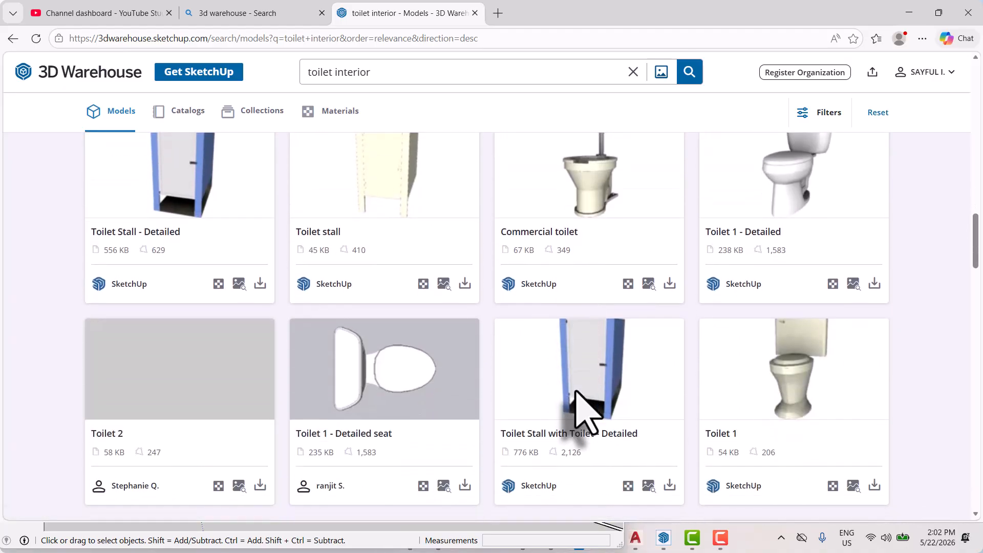
pyautogui.scroll(-6, 576, 391)
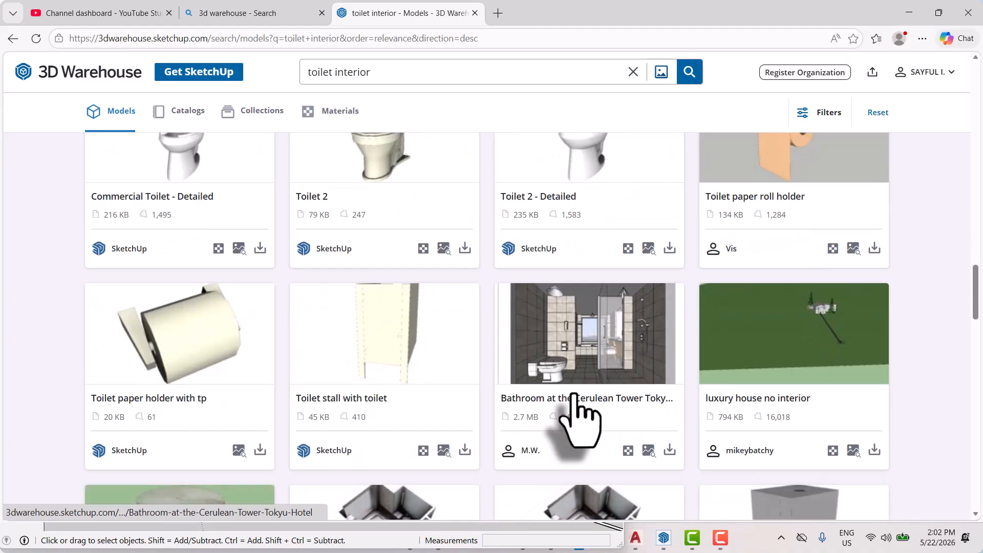
pyautogui.scroll(-3, 575, 395)
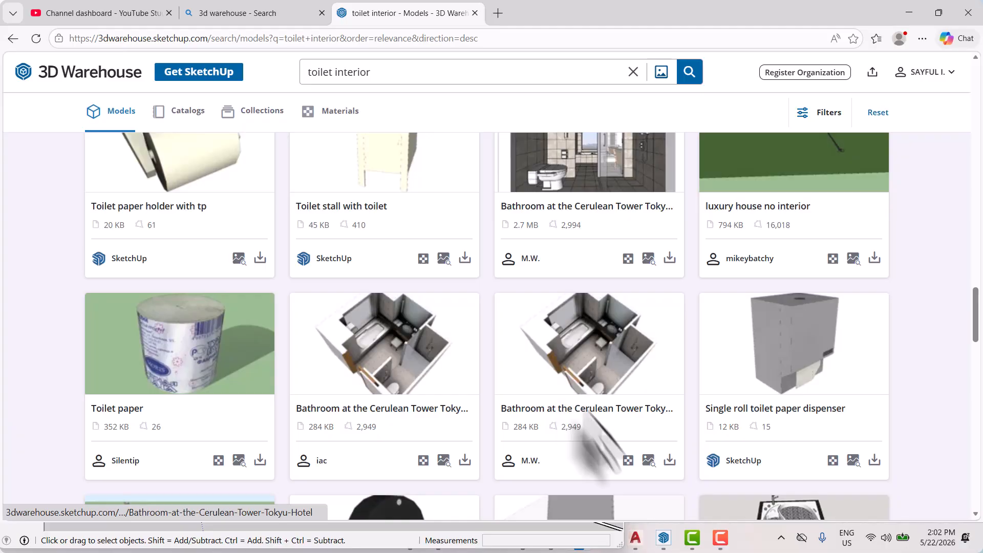
# Switch to the fff.skp model in SketchUp and examine the bathrooms of both house floors for a usable toilet
pyautogui.moveTo(660, 539)
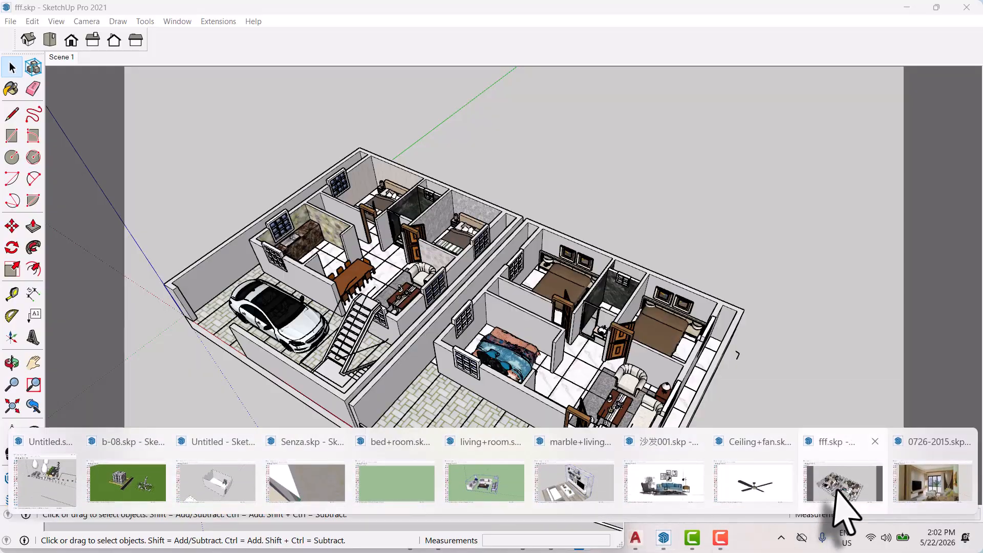
pyautogui.click(832, 486)
pyautogui.scroll(3, 374, 299)
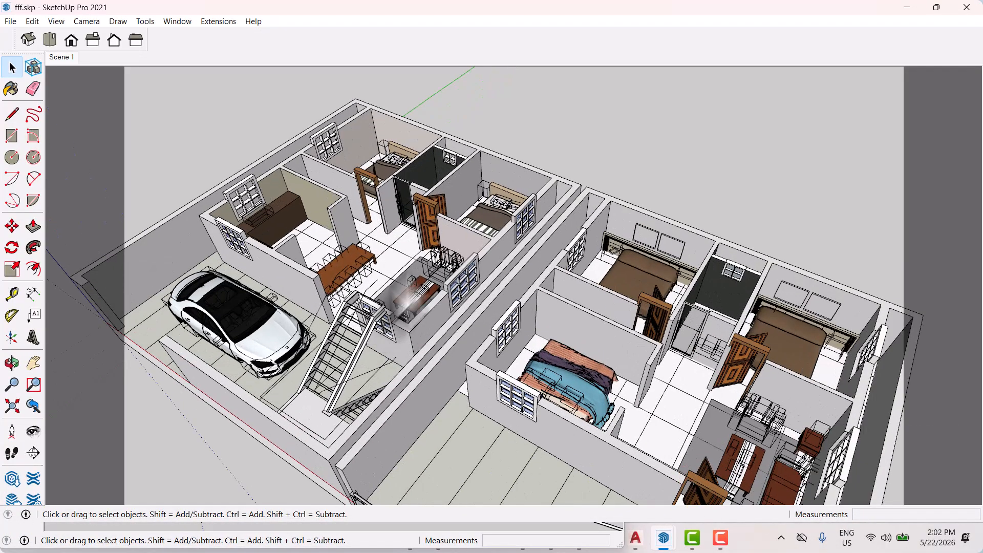
pyautogui.scroll(2, 406, 231)
pyautogui.moveTo(406, 230); pyautogui.dragTo(512, 389, button='middle')
pyautogui.scroll(-2, 308, 286)
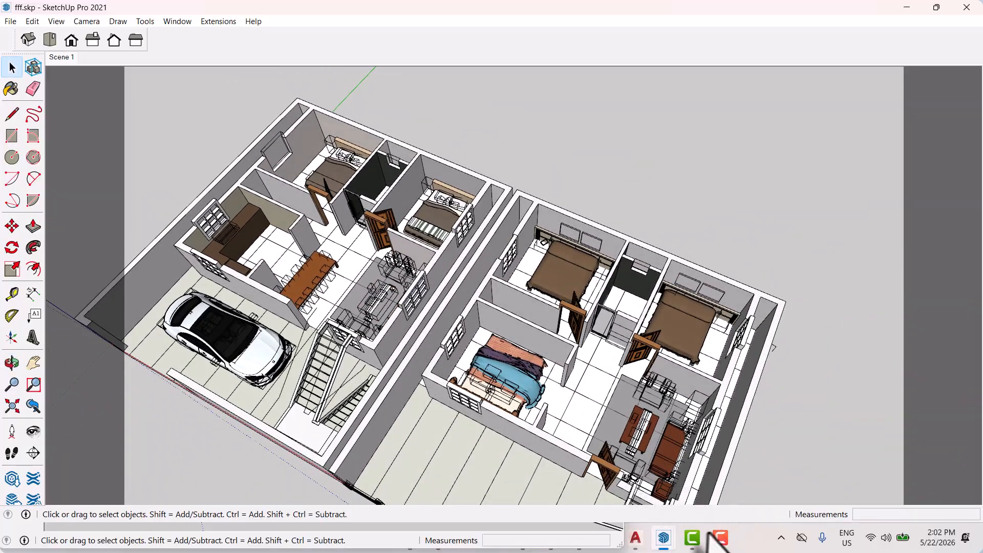
pyautogui.moveTo(664, 538)
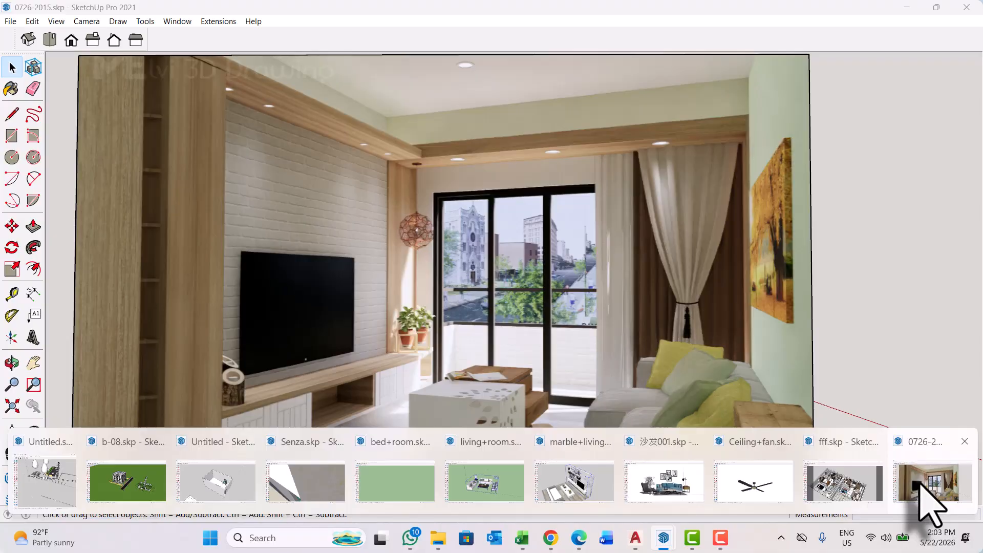
pyautogui.click(842, 481)
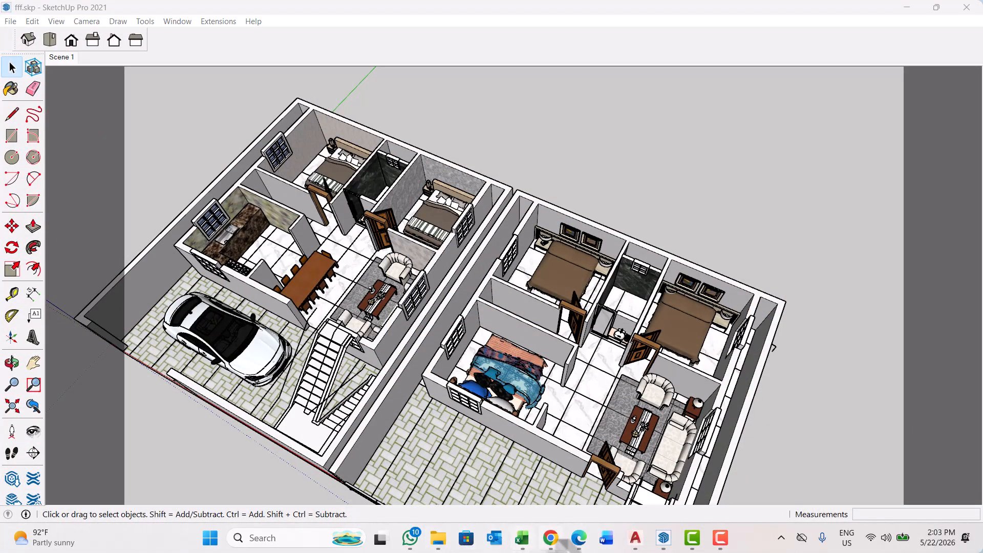
# Return to the toilet interior results in Edge and download the Hotel Toilet model as a SketchUp file
pyautogui.click(579, 537)
pyautogui.scroll(-5, 594, 445)
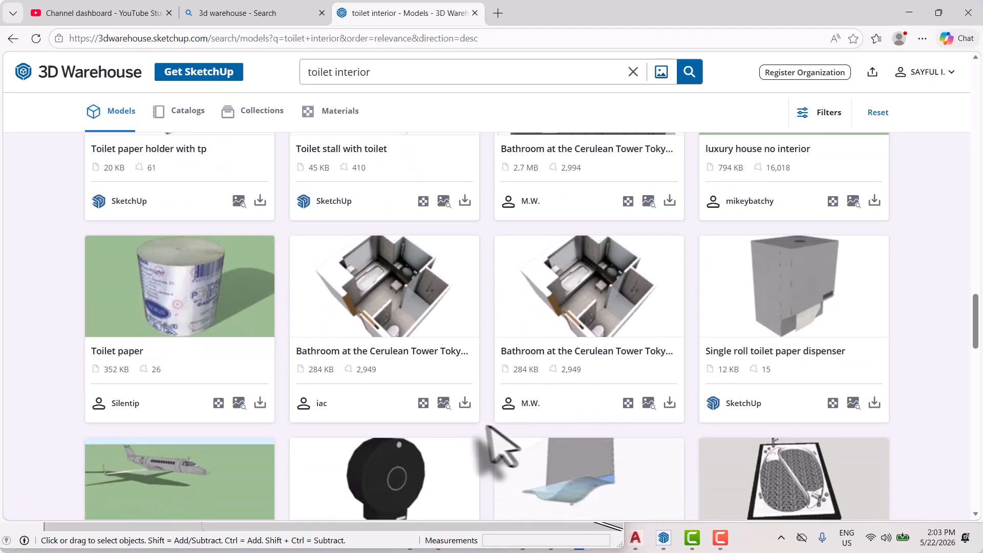
pyautogui.scroll(8, 512, 432)
pyautogui.scroll(6, 535, 433)
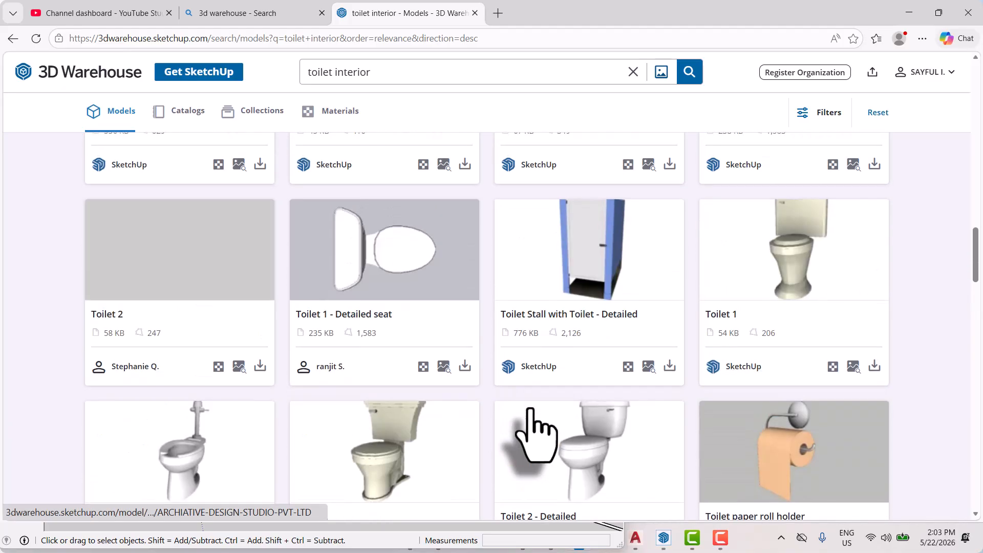
pyautogui.scroll(4, 634, 417)
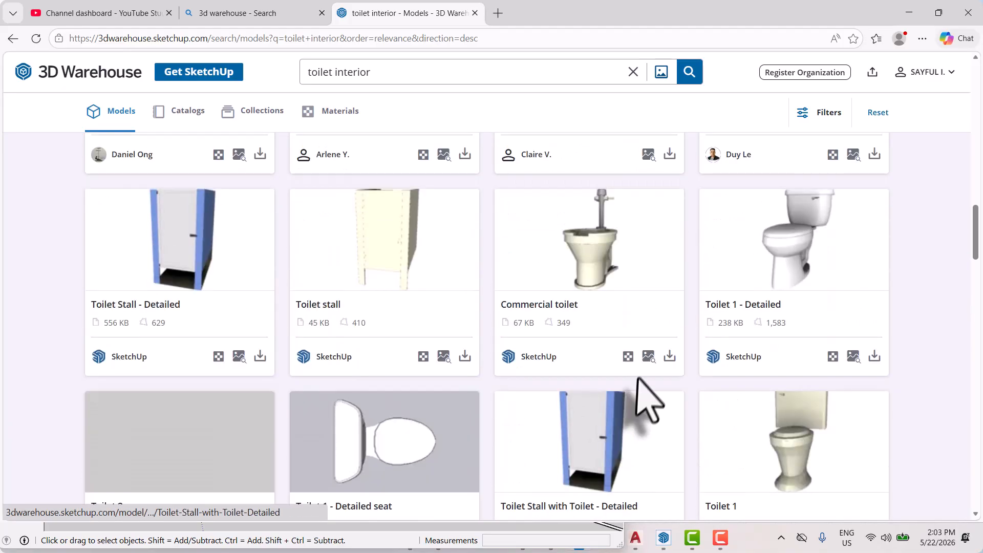
pyautogui.scroll(12, 612, 359)
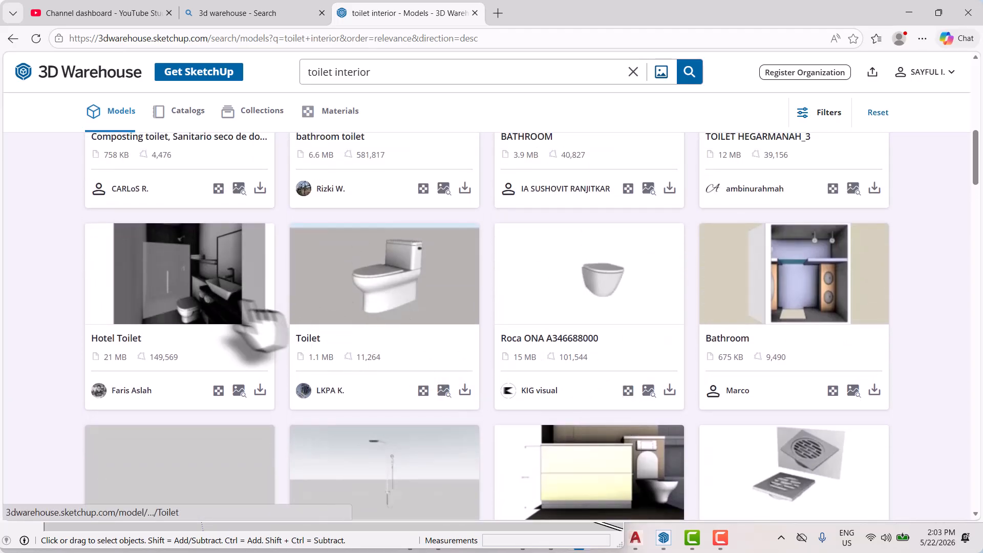
pyautogui.click(261, 390)
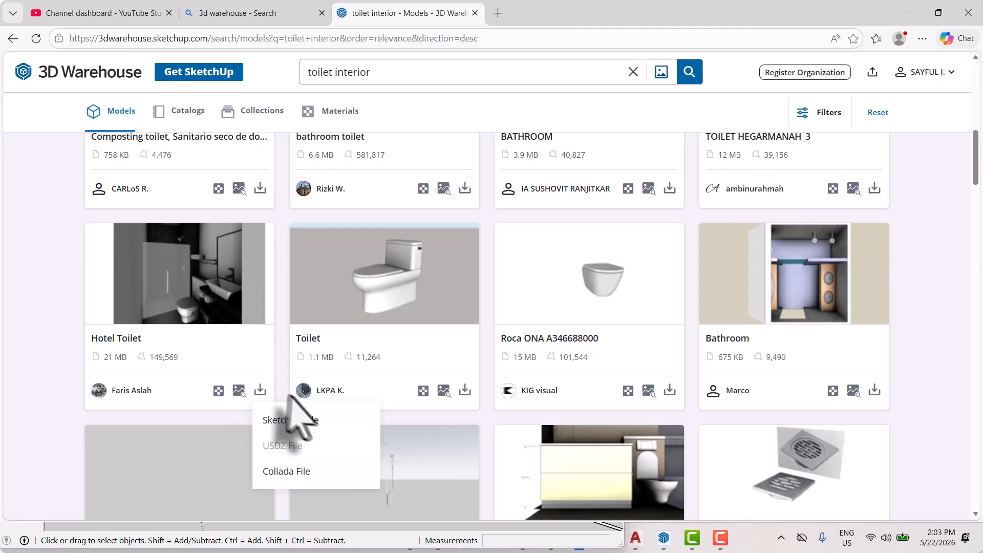
pyautogui.click(290, 424)
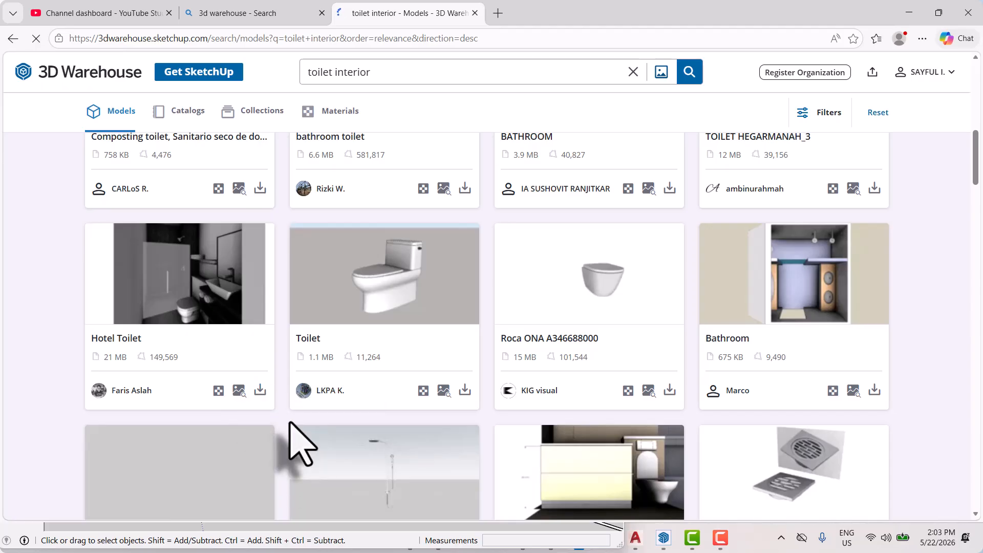
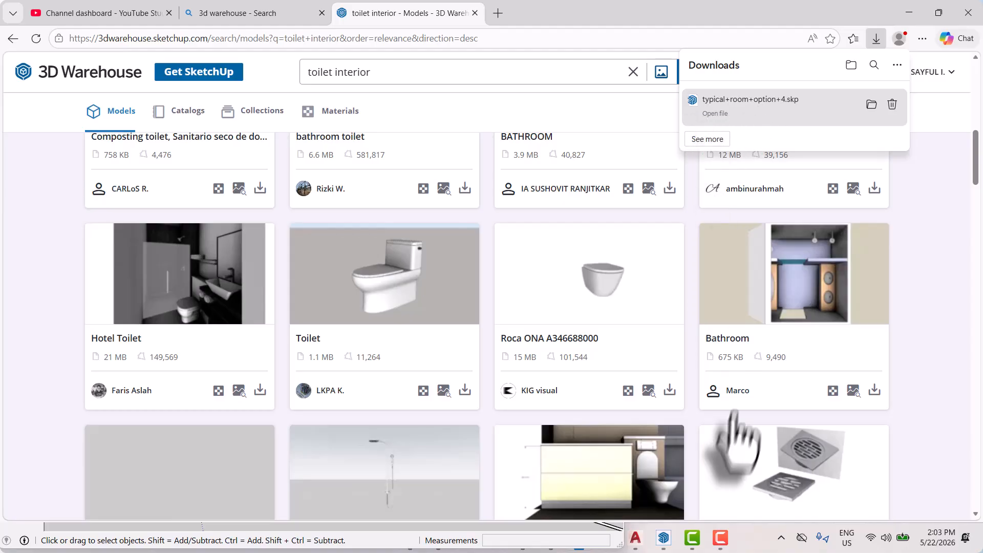
# Download the Toilet interior , 화장실 model by P & D Architects as a SketchUp file
pyautogui.scroll(10, 678, 435)
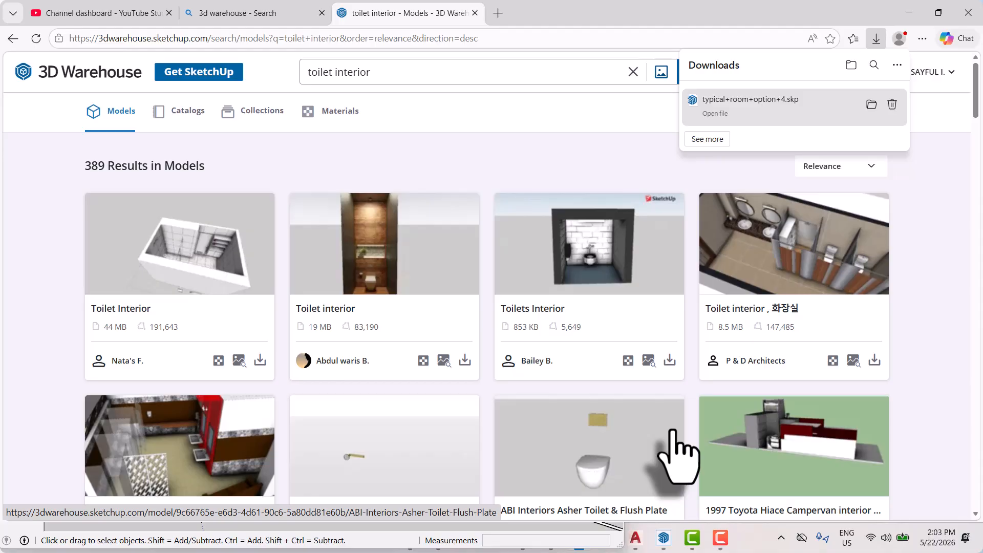
pyautogui.click(874, 360)
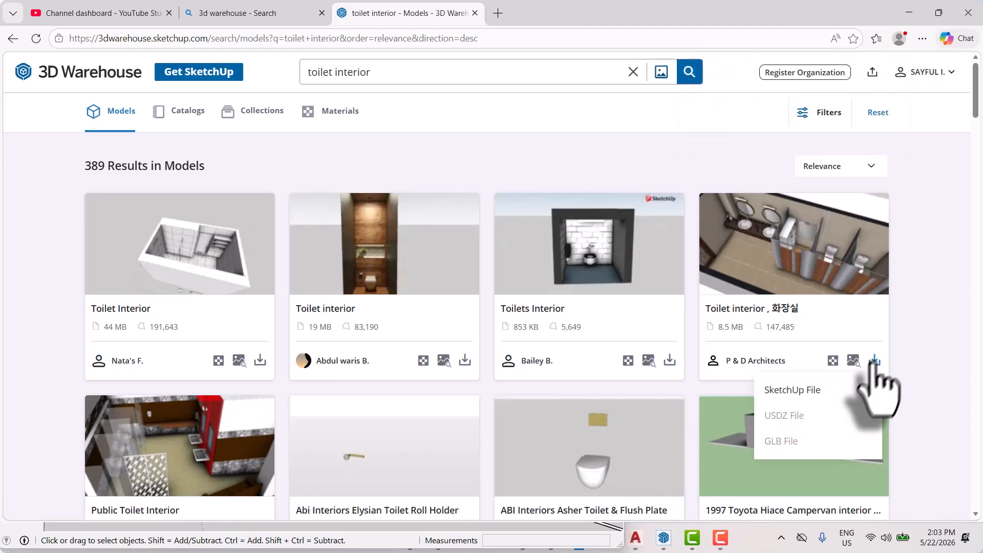
pyautogui.click(817, 388)
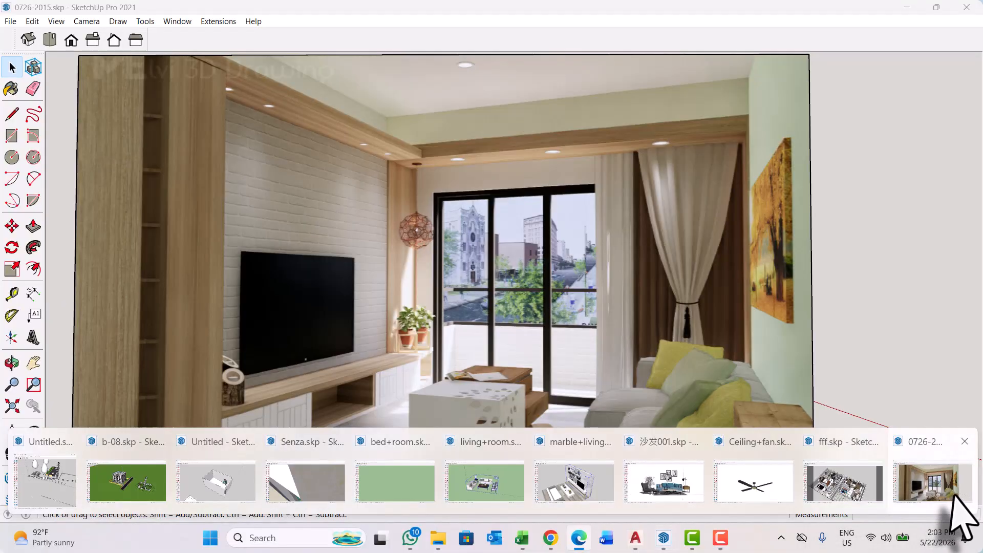
# Switch to the 0726-2015.skp living room model, look it over and close it
pyautogui.click(955, 495)
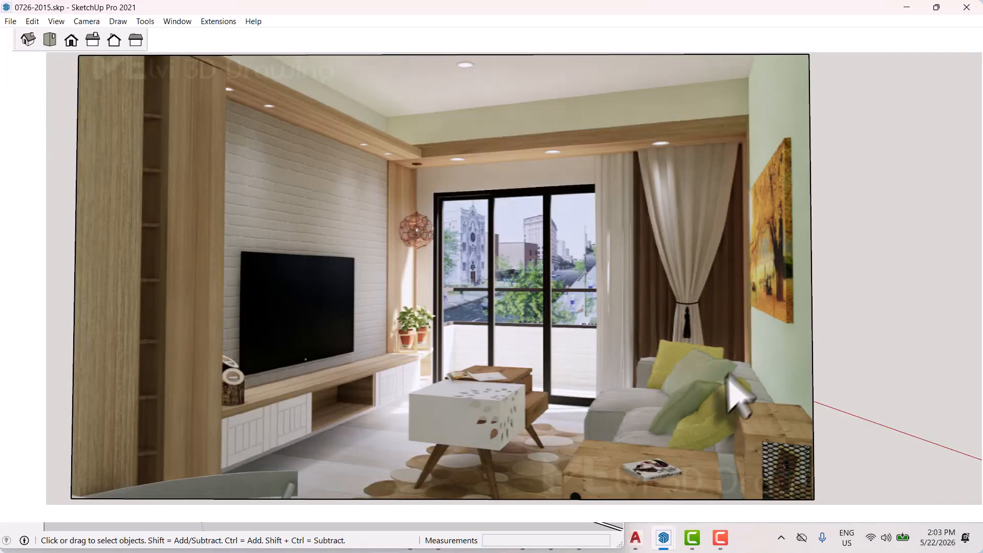
pyautogui.scroll(-8, 614, 338)
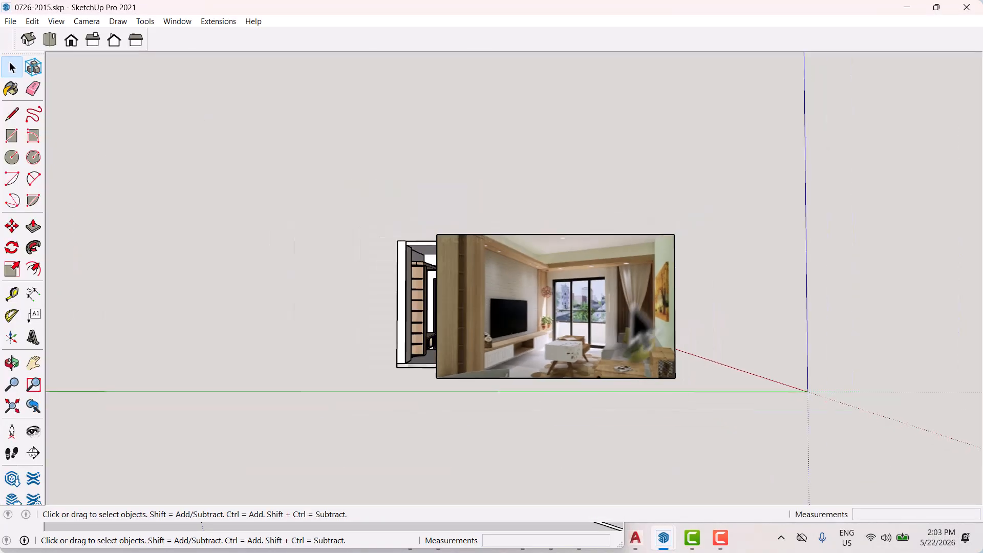
pyautogui.moveTo(621, 336)
pyautogui.mouseDown(button='middle')
pyautogui.moveTo(650, 366)
pyautogui.moveTo(647, 401)
pyautogui.moveTo(500, 358)
pyautogui.mouseUp(button='middle')
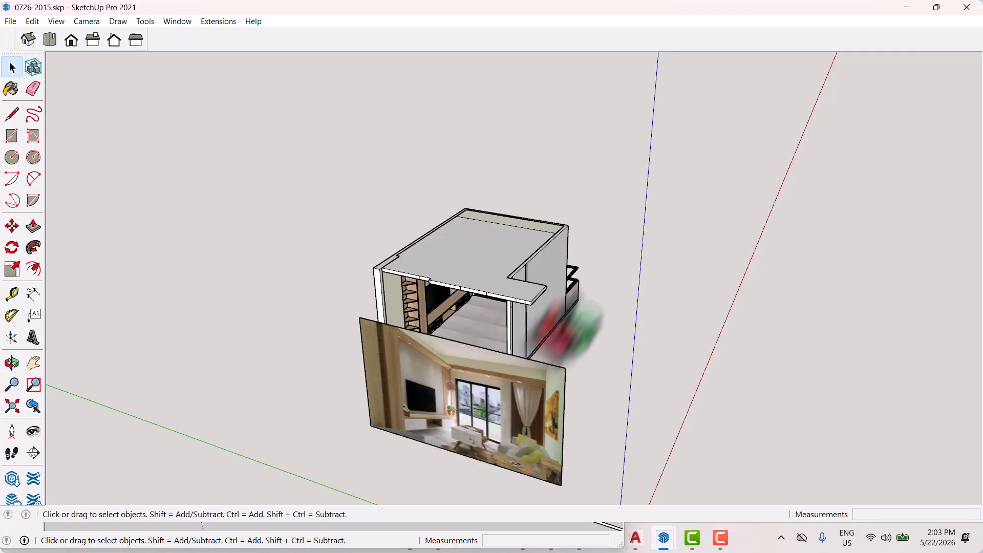
pyautogui.click(966, 8)
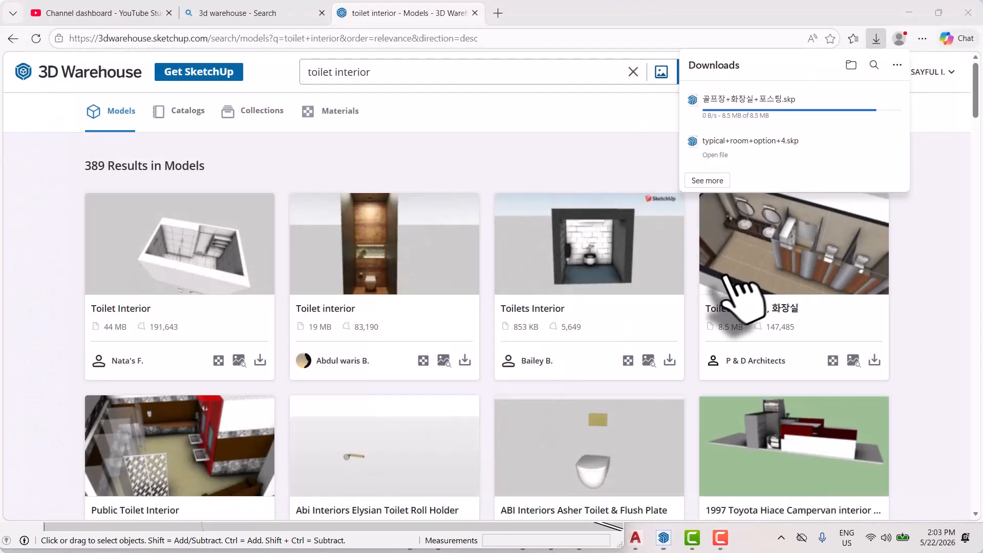
# Minimise the browser and all open SketchUp windows to reach the Windows desktop
pyautogui.click(909, 13)
pyautogui.click(906, 8)
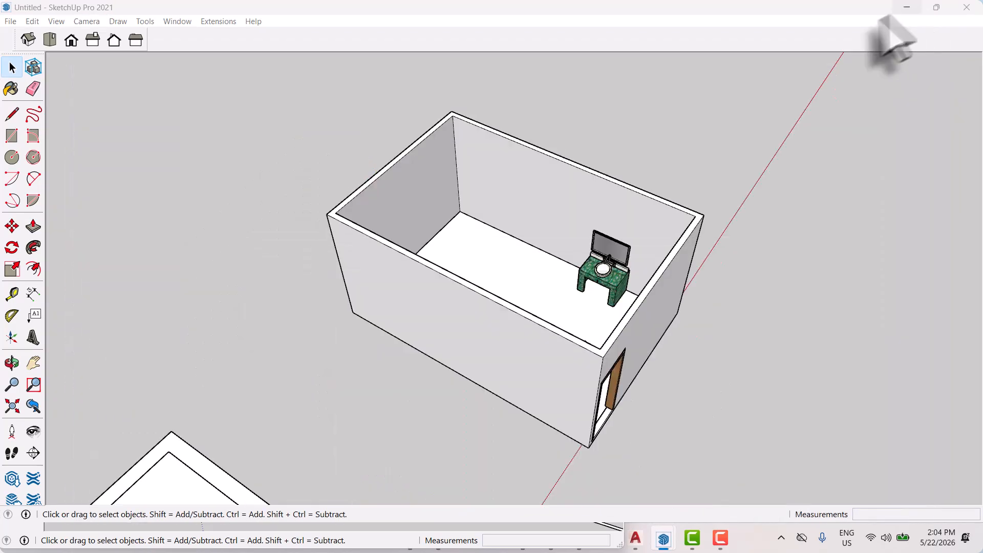
pyautogui.click(906, 8)
pyautogui.click(906, 8)
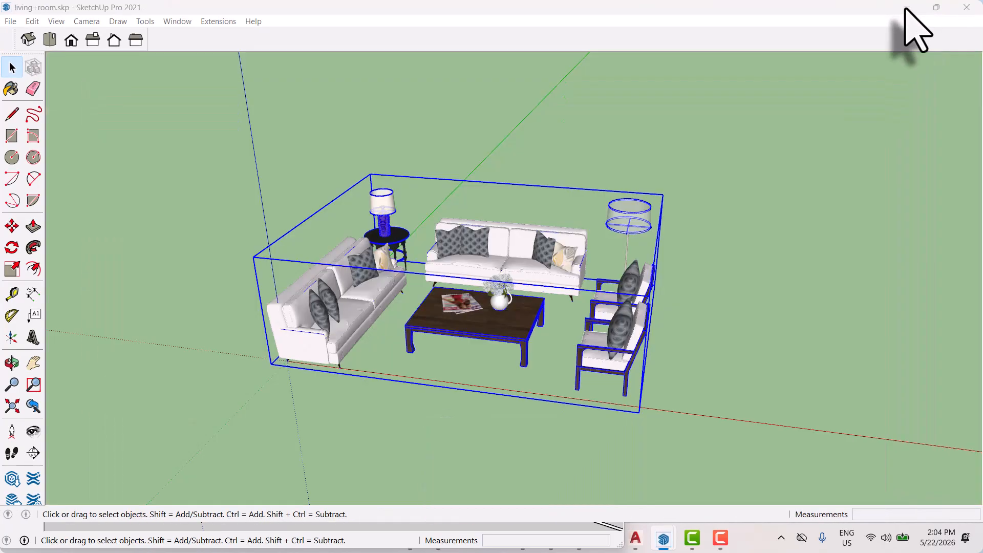
pyautogui.click(906, 7)
pyautogui.click(907, 7)
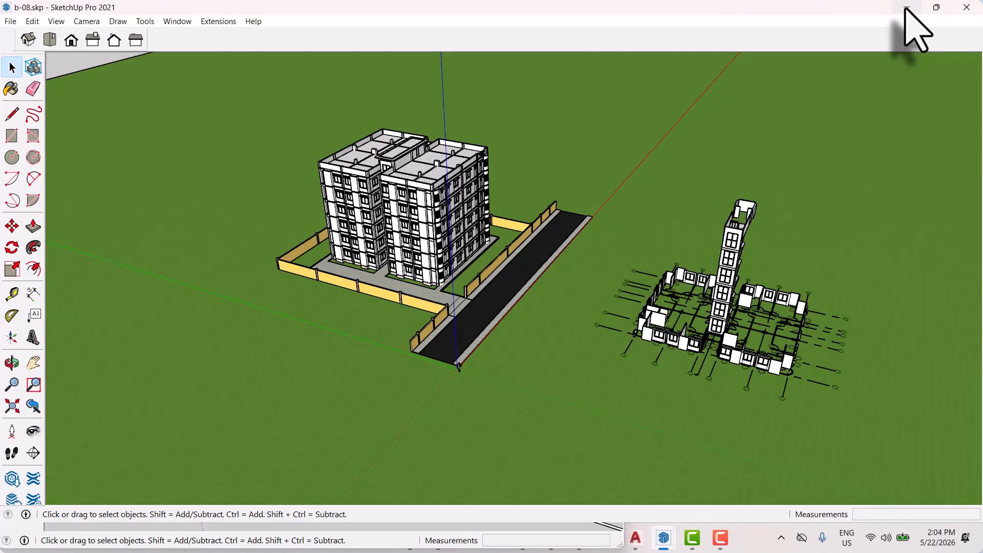
pyautogui.click(906, 7)
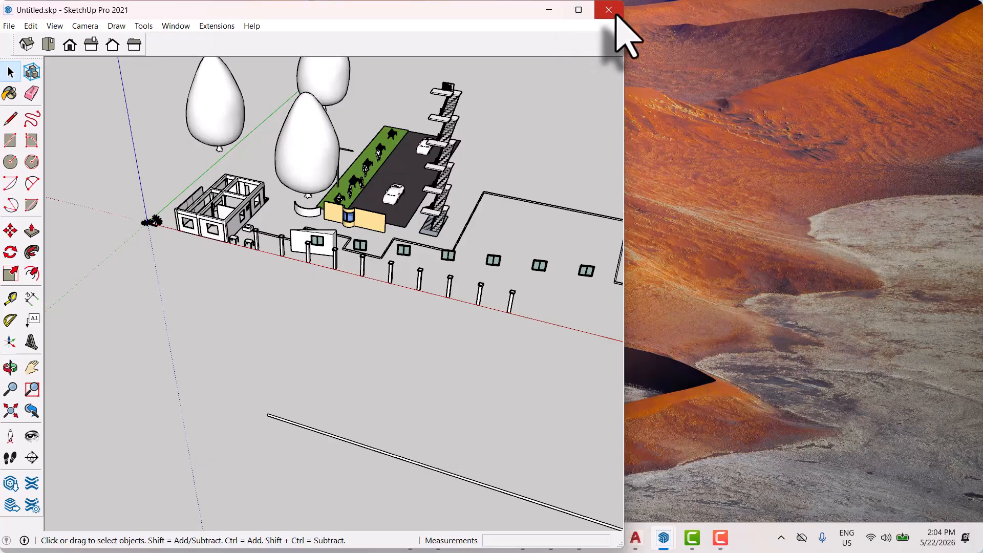
pyautogui.click(578, 9)
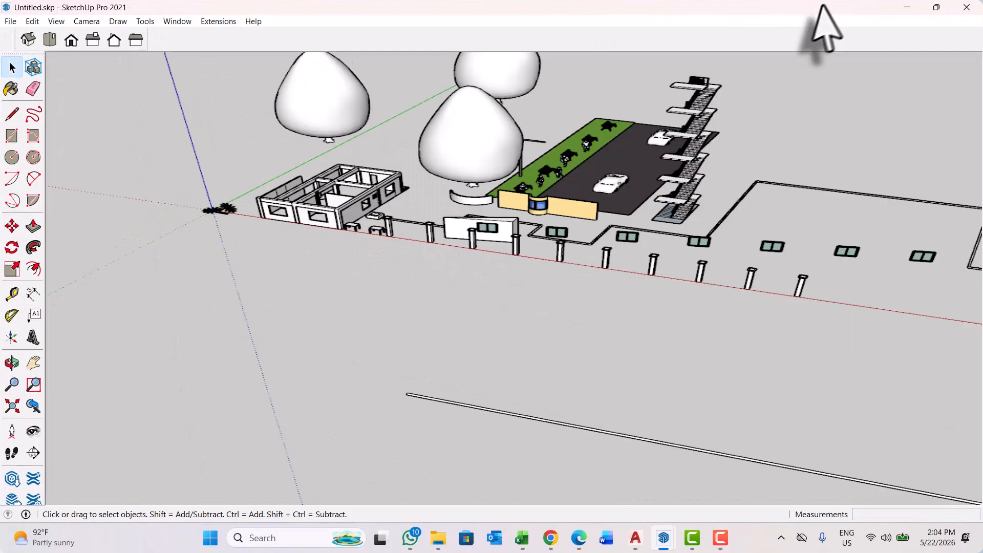
pyautogui.click(906, 8)
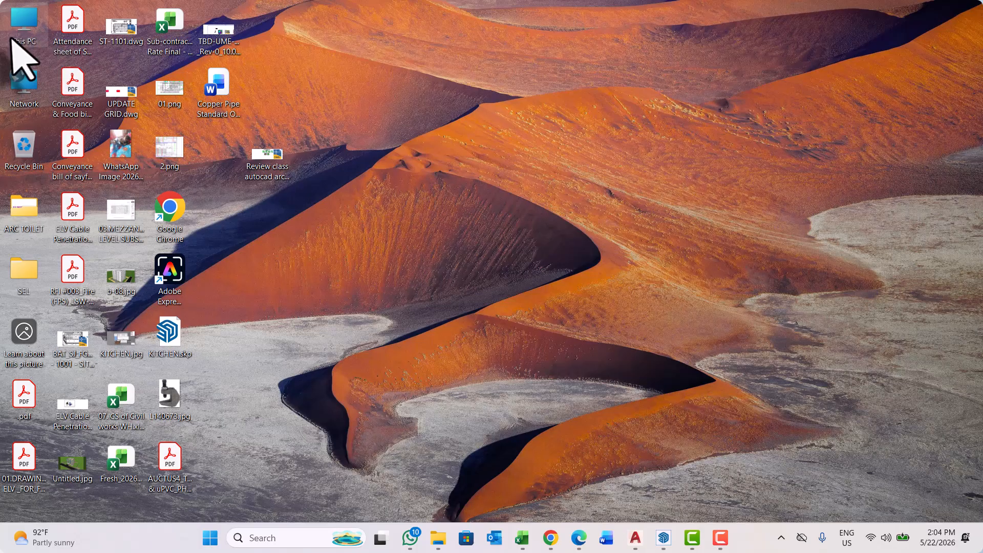
# Open the Downloads folder in File Explorer and open 골프장+화장실+포스팅.skp
pyautogui.doubleClick(22, 26)
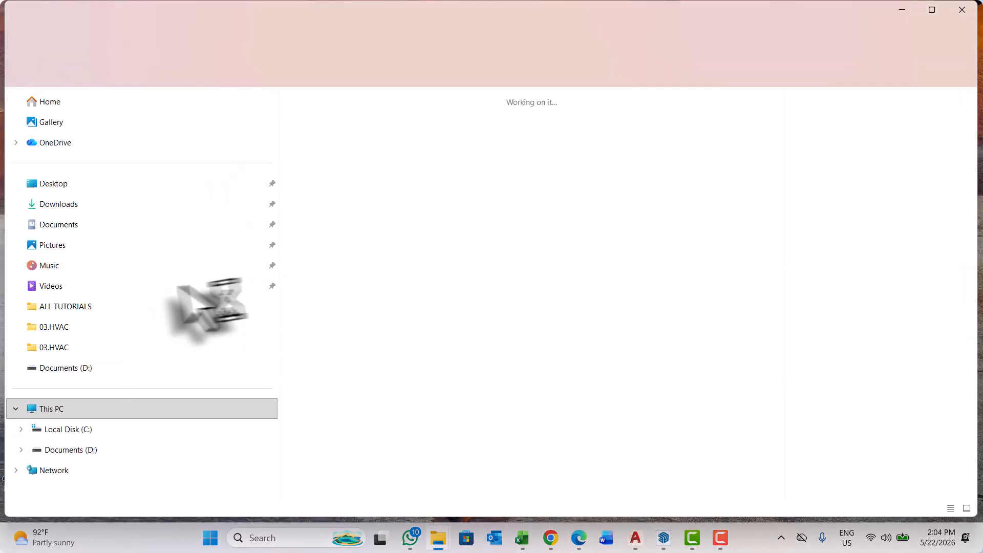
pyautogui.click(76, 205)
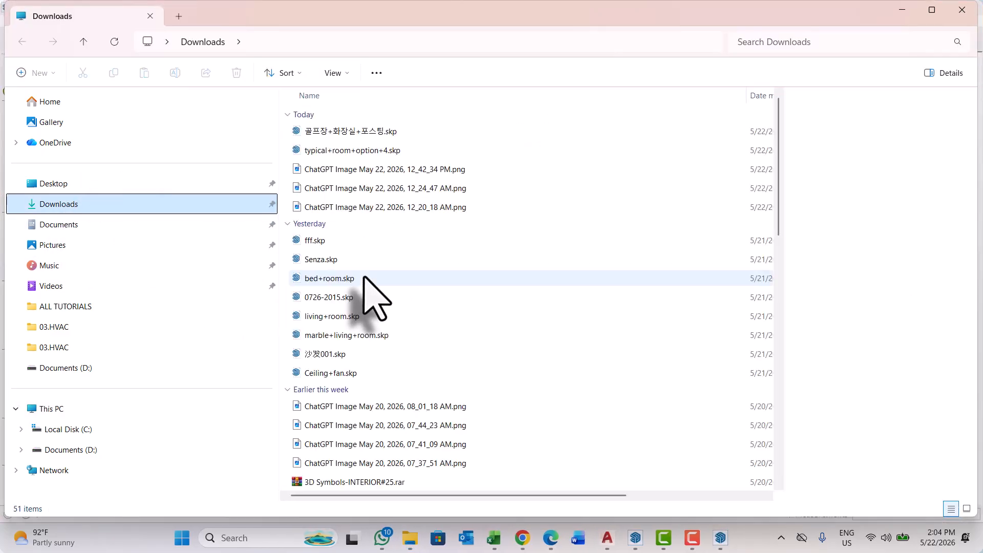
pyautogui.click(359, 132)
pyautogui.rightClick(358, 132)
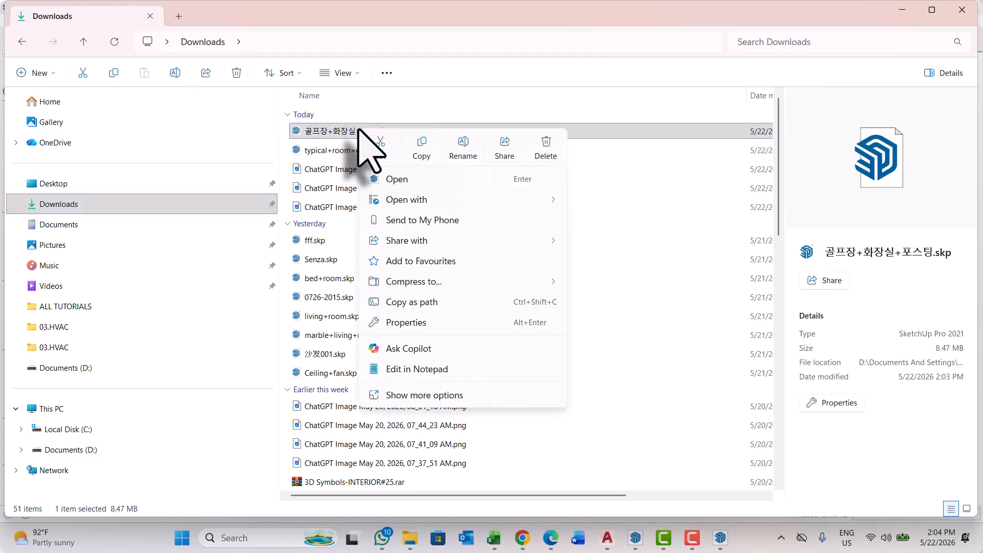
pyautogui.click(398, 180)
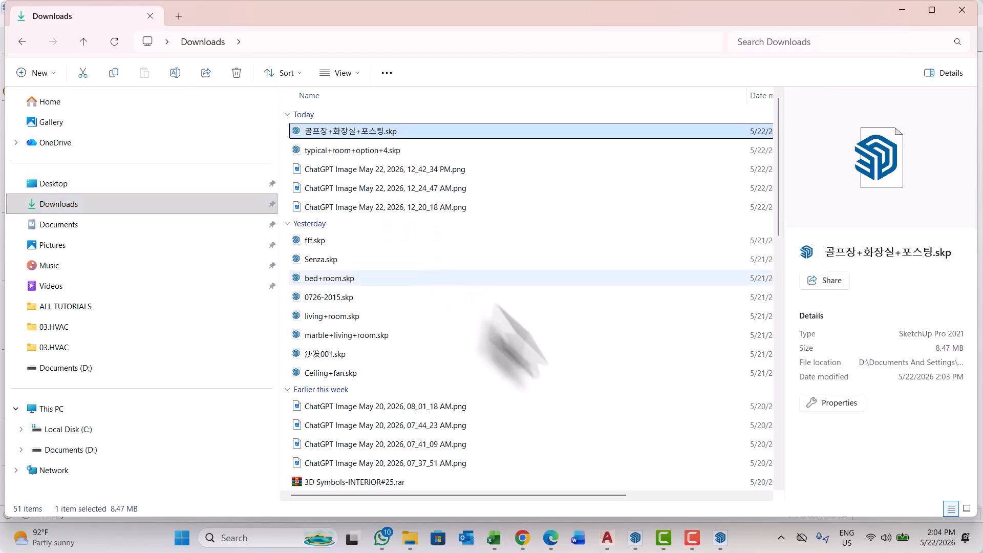
# Minimise File Explorer, go to the typical+room+option+4.skp model and delete the outer walls enclosing its rooms
pyautogui.click(902, 10)
pyautogui.click(532, 306)
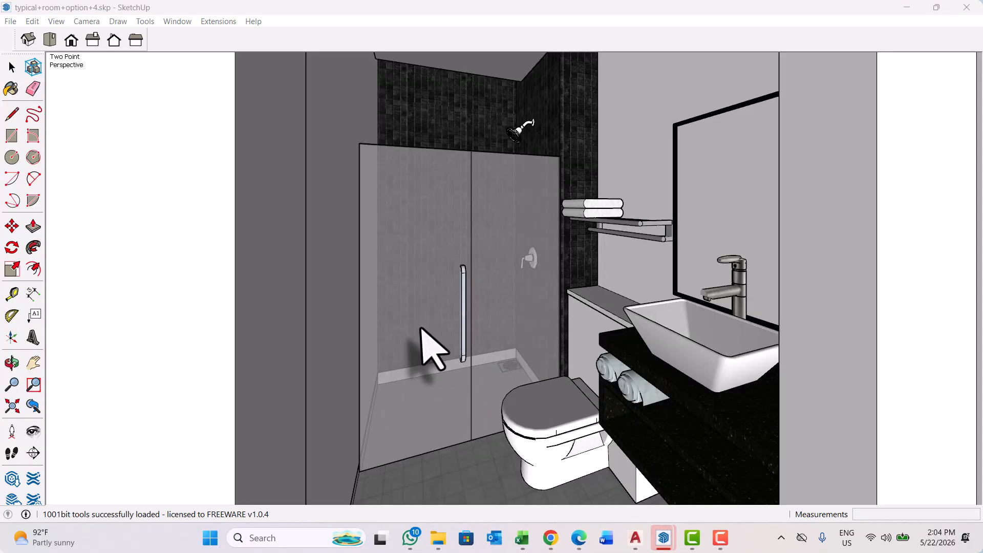
pyautogui.scroll(-8, 361, 328)
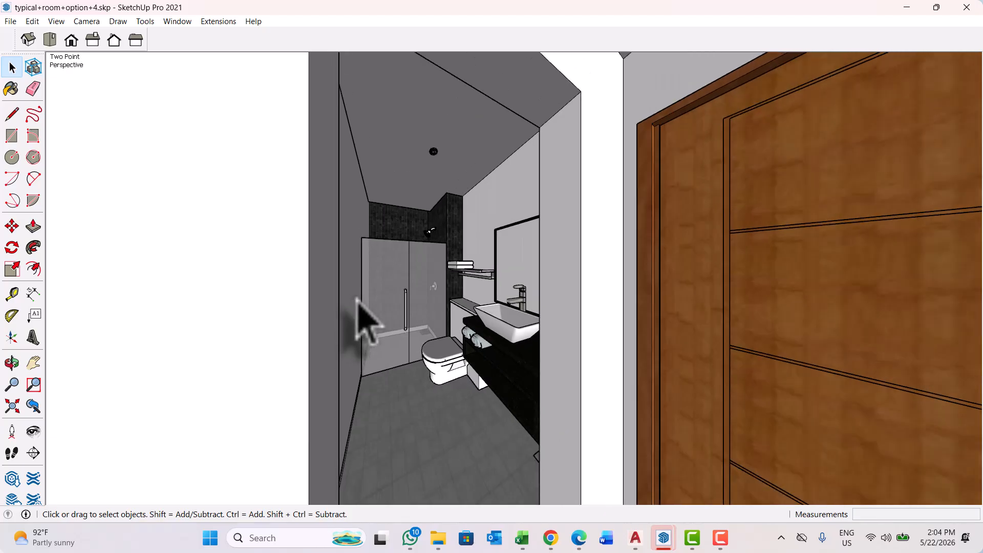
pyautogui.moveTo(361, 297); pyautogui.dragTo(348, 264, button='middle')
pyautogui.scroll(1, 335, 251)
pyautogui.click(323, 235)
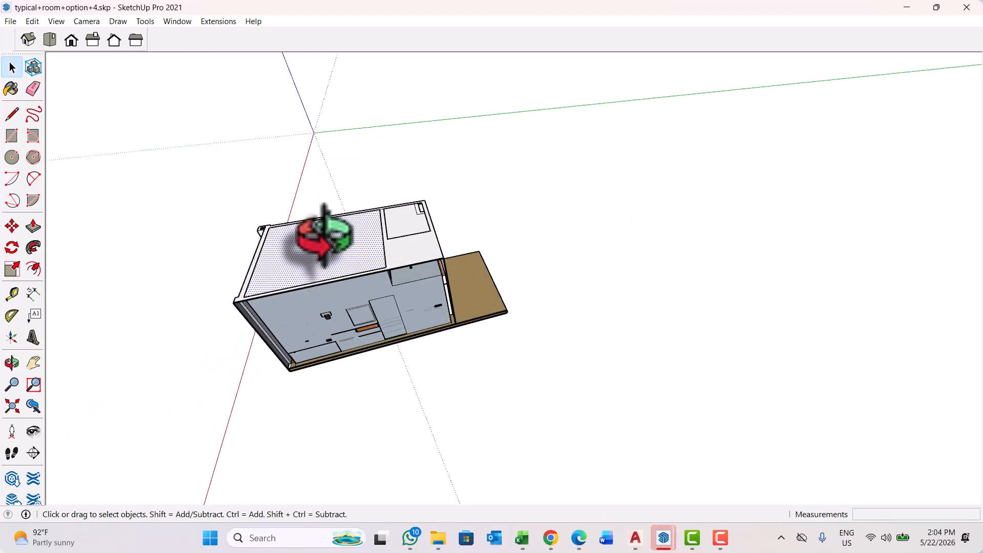
pyautogui.moveTo(478, 241); pyautogui.dragTo(519, 217, button='middle')
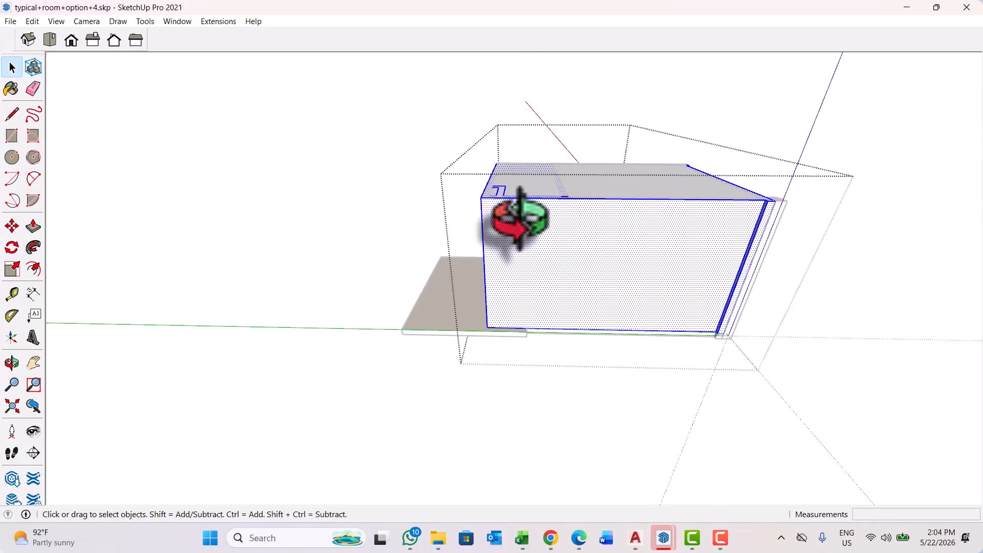
pyautogui.press('Delete')
pyautogui.moveTo(572, 248); pyautogui.dragTo(614, 197, button='middle')
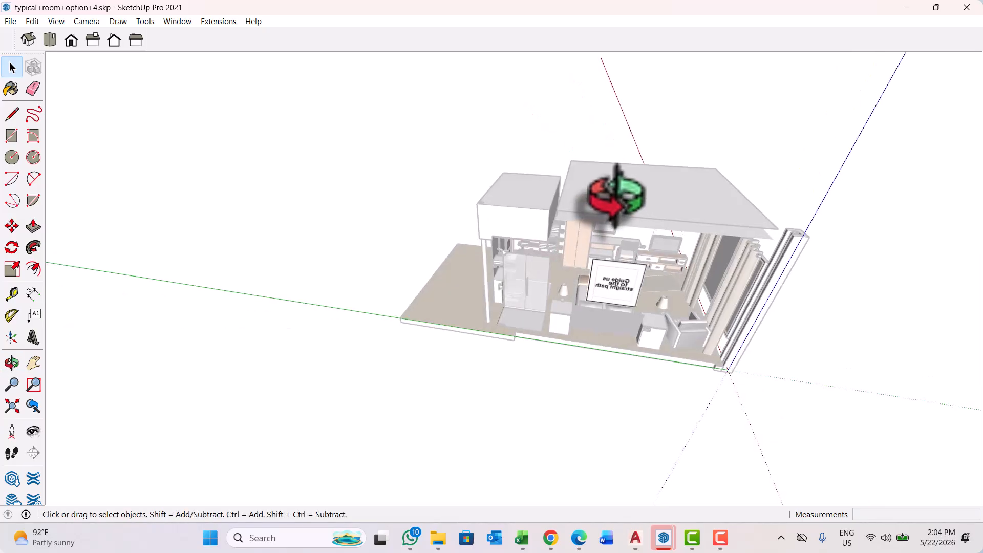
pyautogui.press('Delete')
pyautogui.scroll(8, 644, 243)
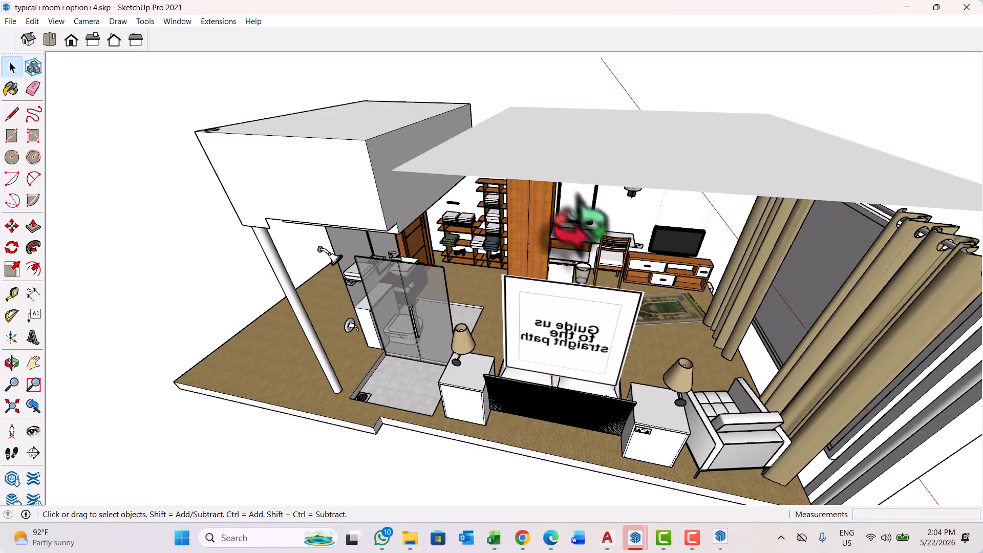
# Delete the ceiling plane over the bedroom in typical+room+option+4.skp and inspect the bathroom fixtures
pyautogui.click(464, 138)
pyautogui.click(330, 139)
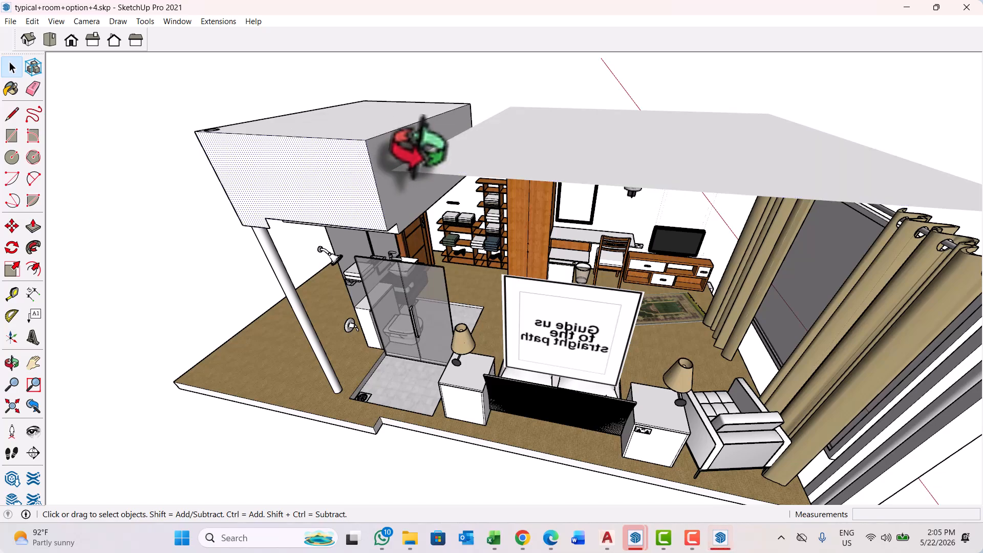
pyautogui.click(416, 152)
pyautogui.press('Delete')
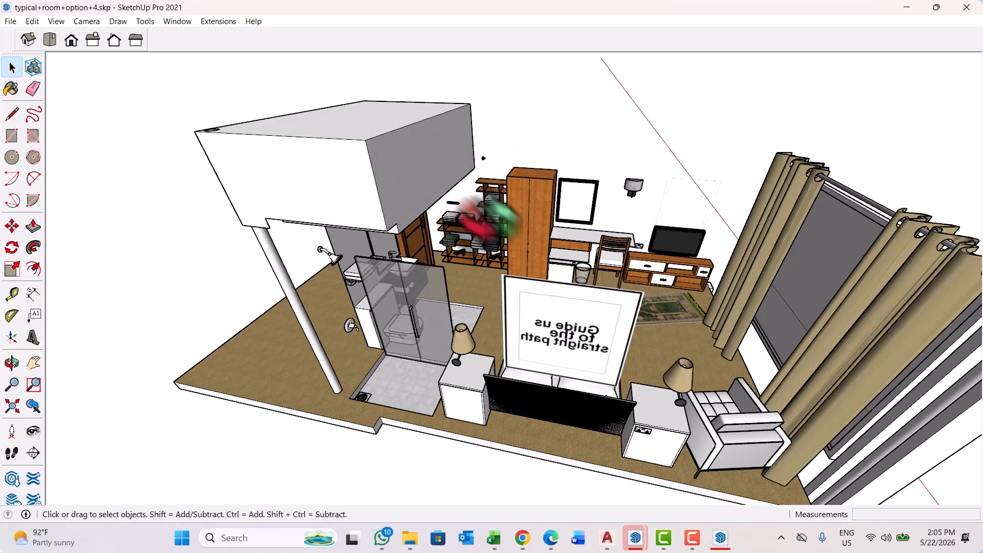
pyautogui.moveTo(495, 280); pyautogui.dragTo(592, 343, button='middle')
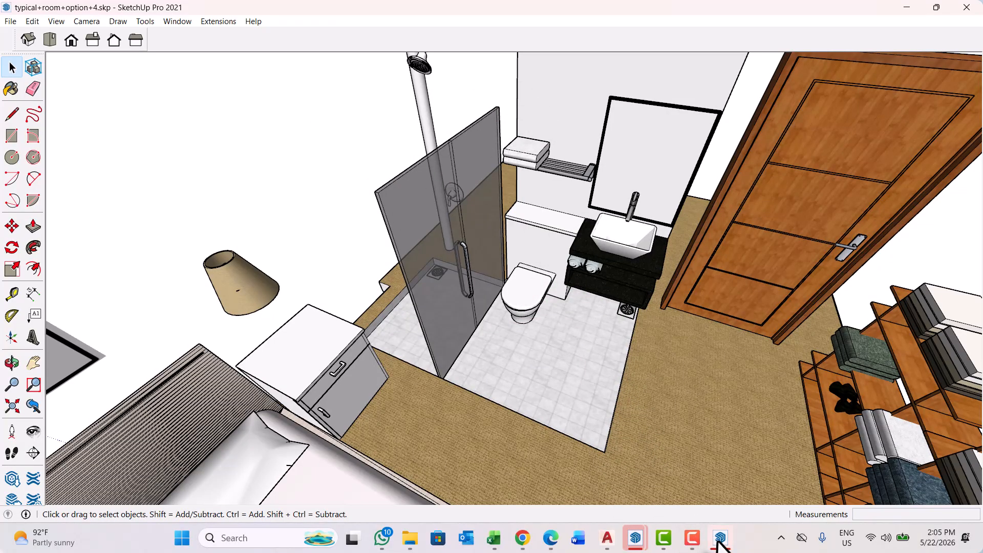
# Switch to the 골프장+화장실+포스팅.skp restroom model and copy the toilet from the middle stall
pyautogui.moveTo(721, 543)
pyautogui.click(732, 486)
pyautogui.click(598, 314)
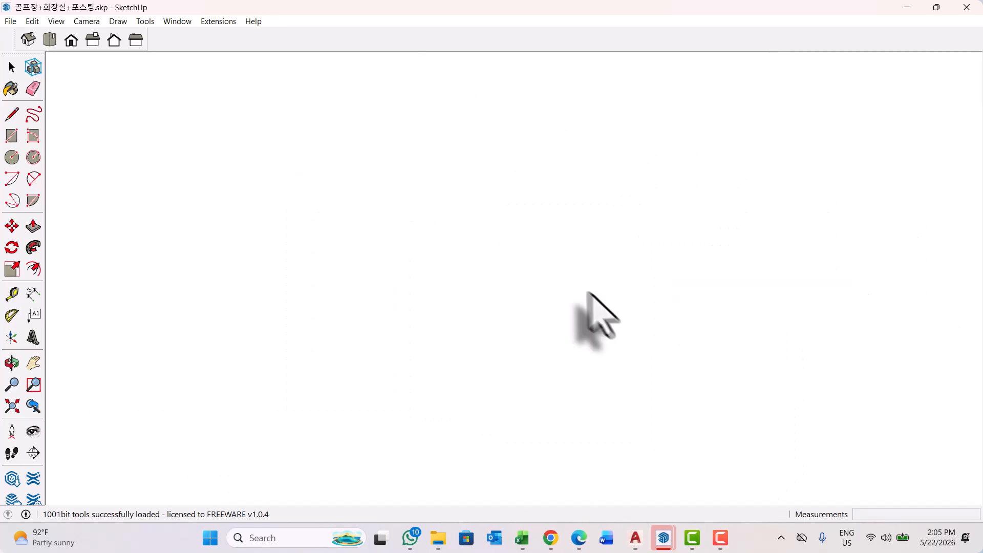
pyautogui.scroll(-5, 476, 276)
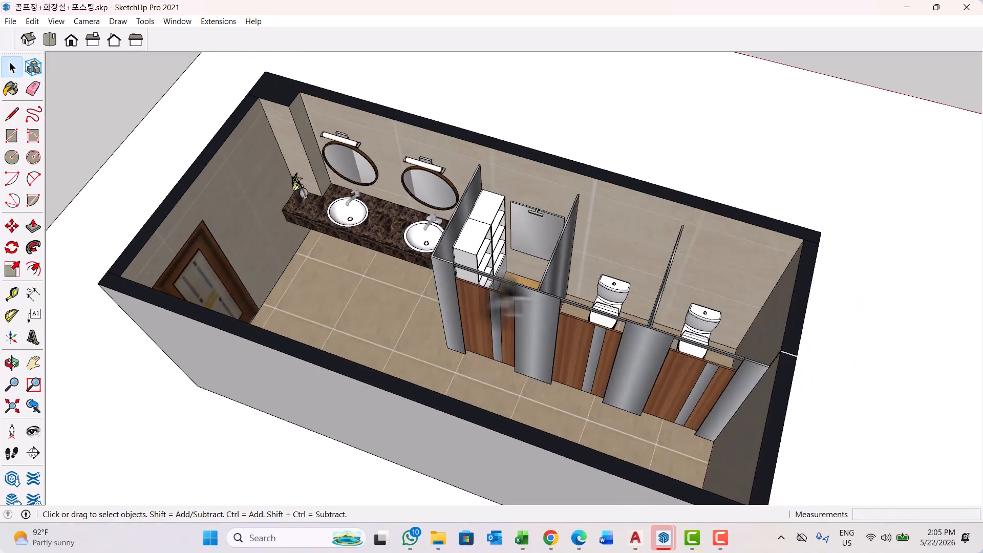
pyautogui.moveTo(448, 279); pyautogui.dragTo(509, 252, button='middle')
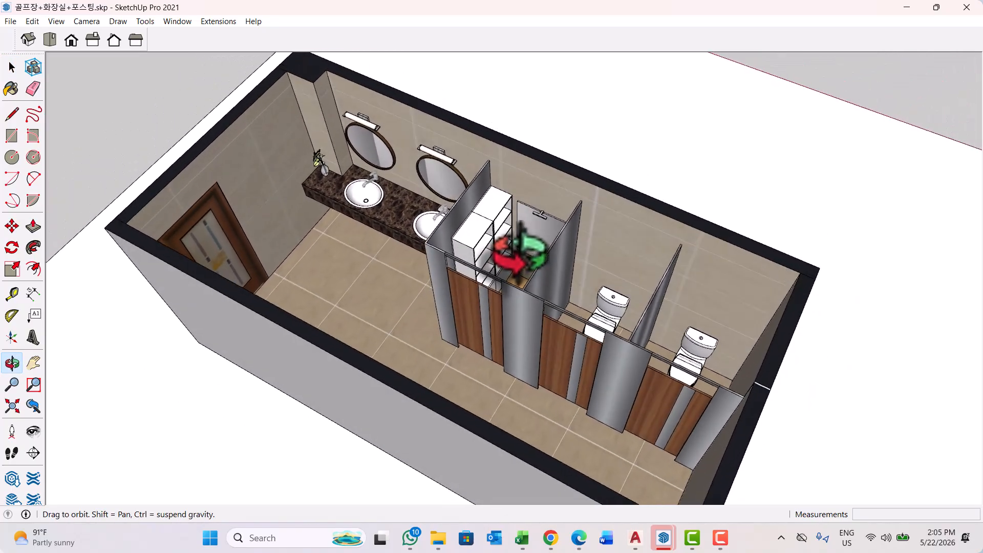
pyautogui.scroll(3, 666, 361)
pyautogui.moveTo(668, 363); pyautogui.dragTo(483, 307, button='middle')
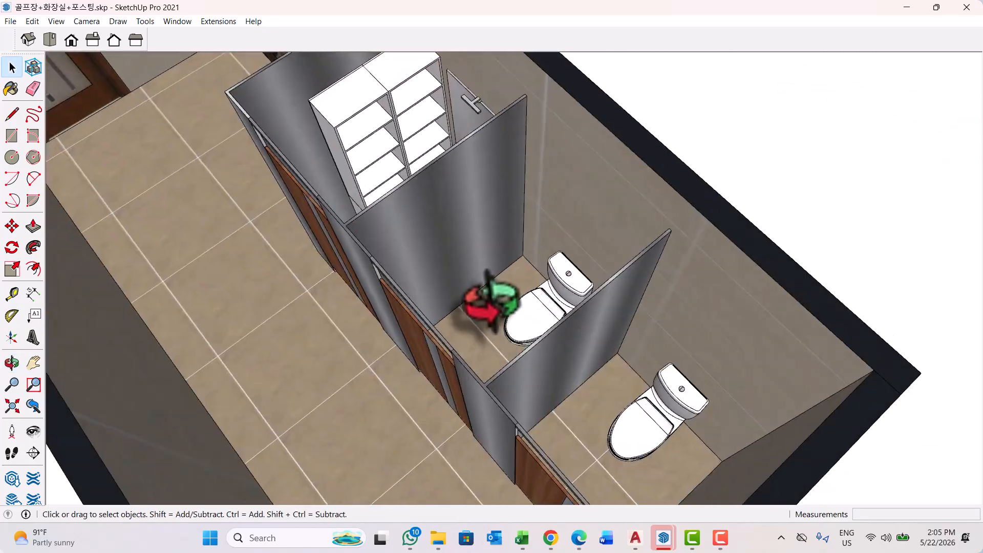
pyautogui.scroll(5, 548, 329)
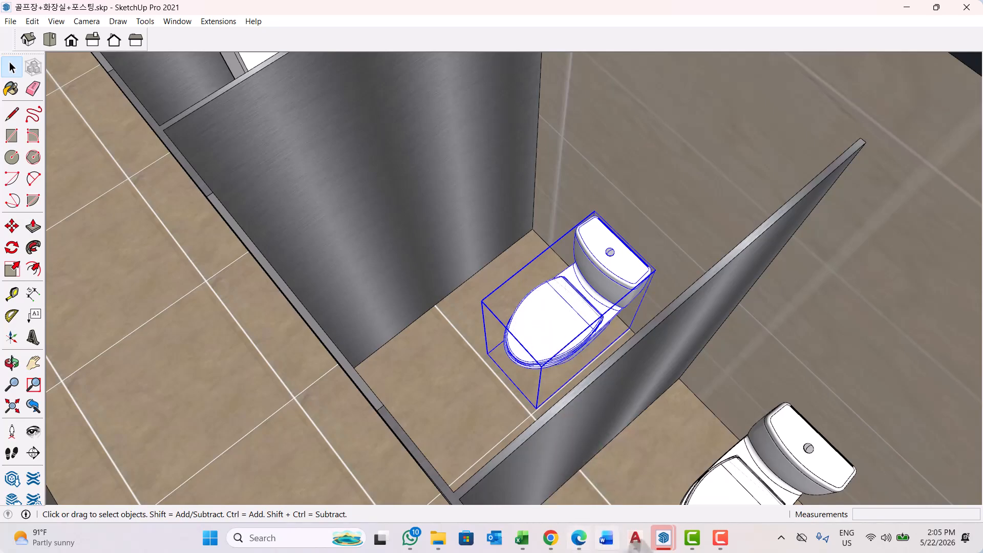
# Switch to the Untitled house model and paste the copied toilet onto the floor of the third room
pyautogui.moveTo(664, 542)
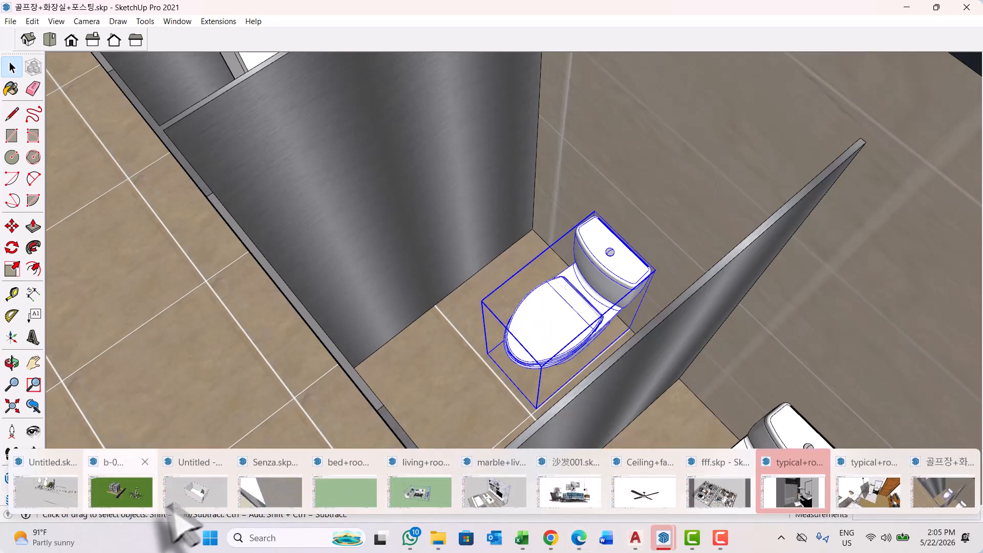
pyautogui.click(197, 490)
pyautogui.moveTo(548, 289); pyautogui.dragTo(56, 313, button='middle')
pyautogui.scroll(4, 494, 287)
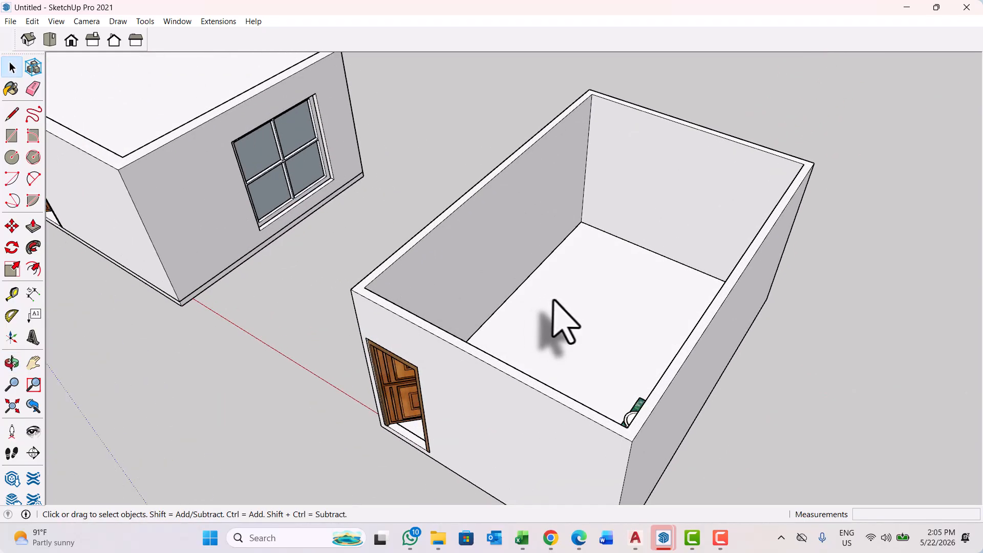
pyautogui.scroll(3, 596, 296)
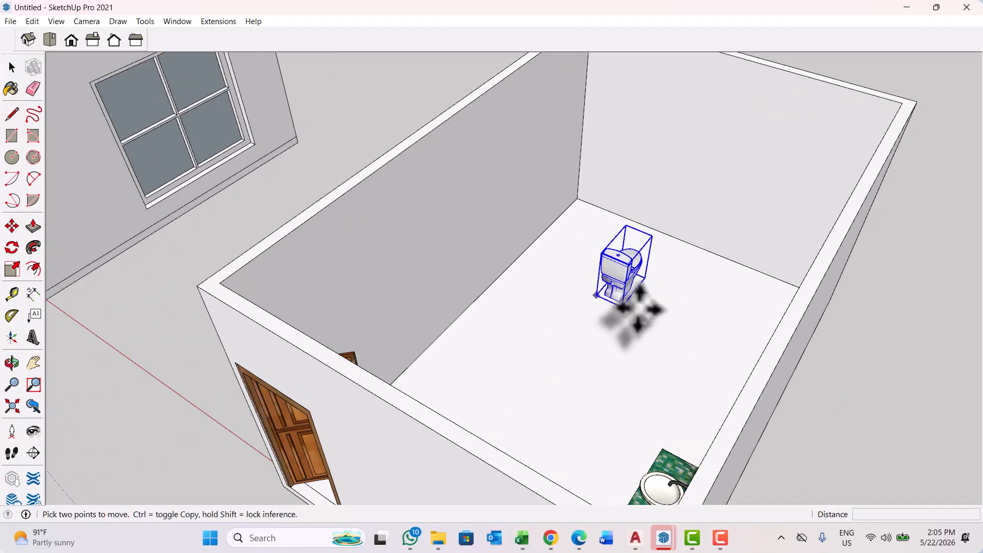
# Mirror the toilet along the red axis with a negative Scale factor so its tank faces the back wall
pyautogui.scroll(3, 639, 309)
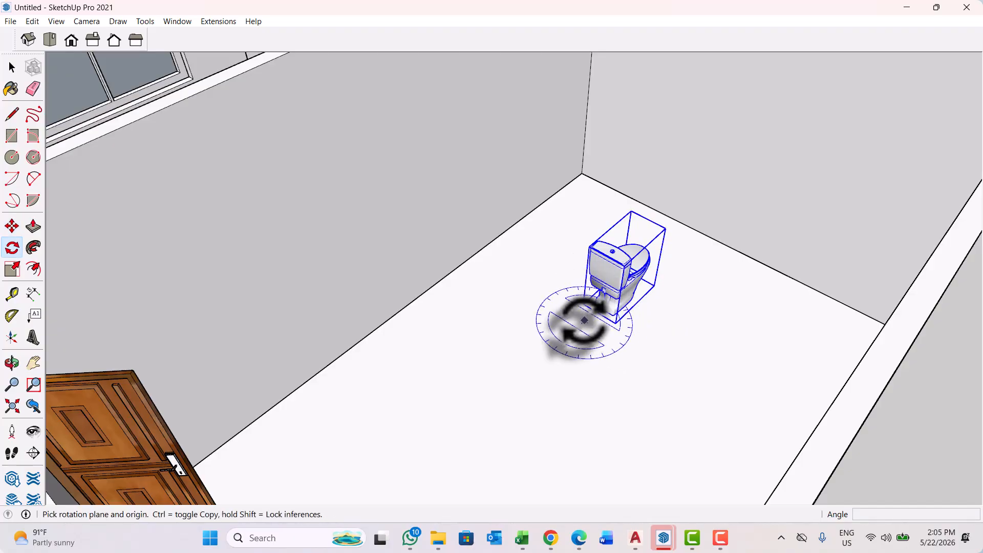
pyautogui.press('s')
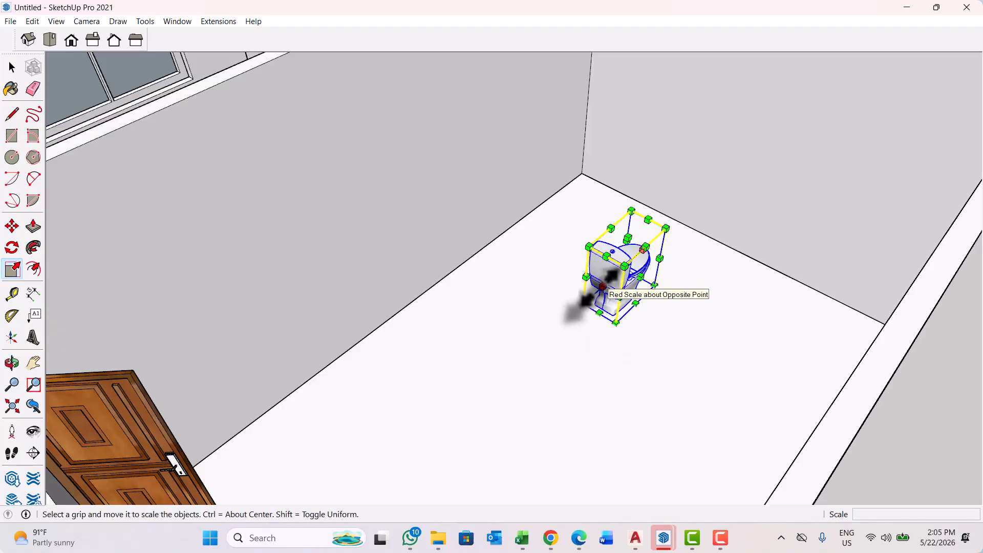
pyautogui.click(592, 296)
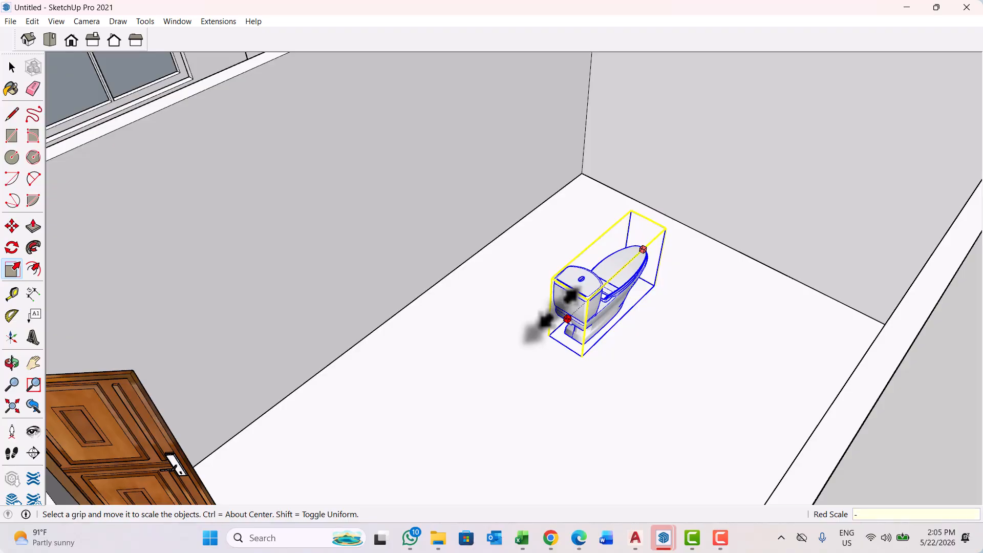
pyautogui.press('Return')
pyautogui.scroll(1, 715, 256)
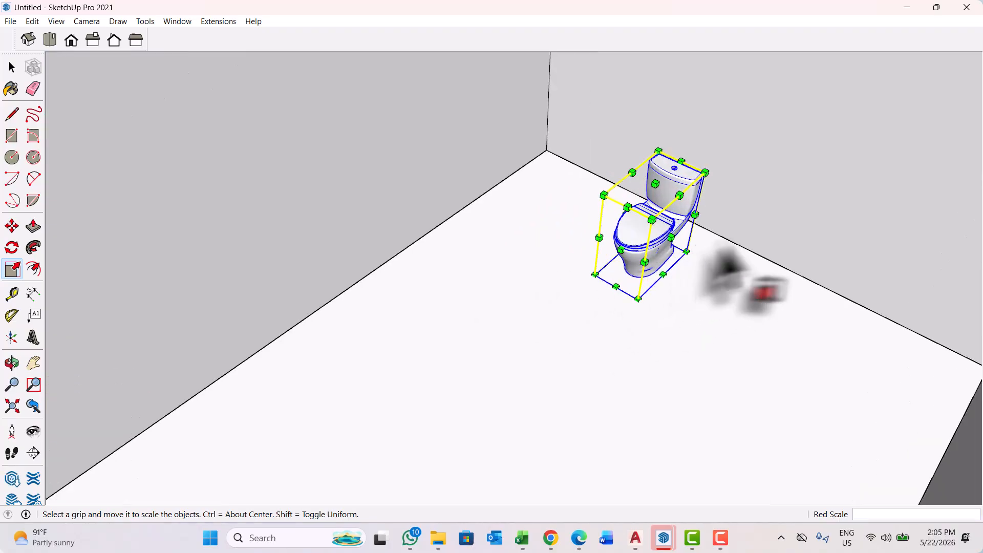
# Move the toilet so the rear of its tank sits against the third room's back wall
pyautogui.moveTo(715, 256); pyautogui.dragTo(623, 241, button='middle')
pyautogui.scroll(1, 691, 237)
pyautogui.scroll(1, 726, 248)
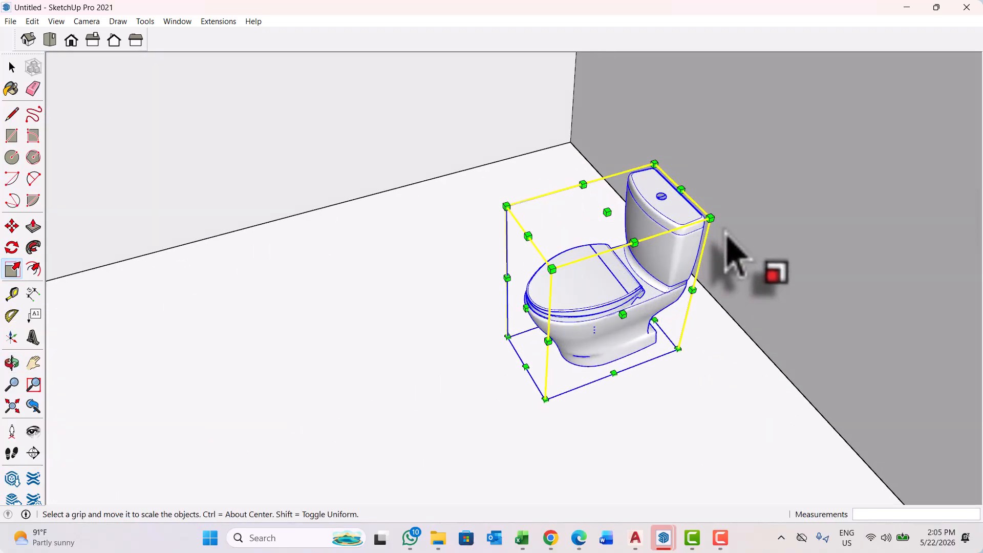
pyautogui.press('m')
pyautogui.scroll(2, 712, 220)
pyautogui.click(709, 224)
pyautogui.scroll(-5, 709, 224)
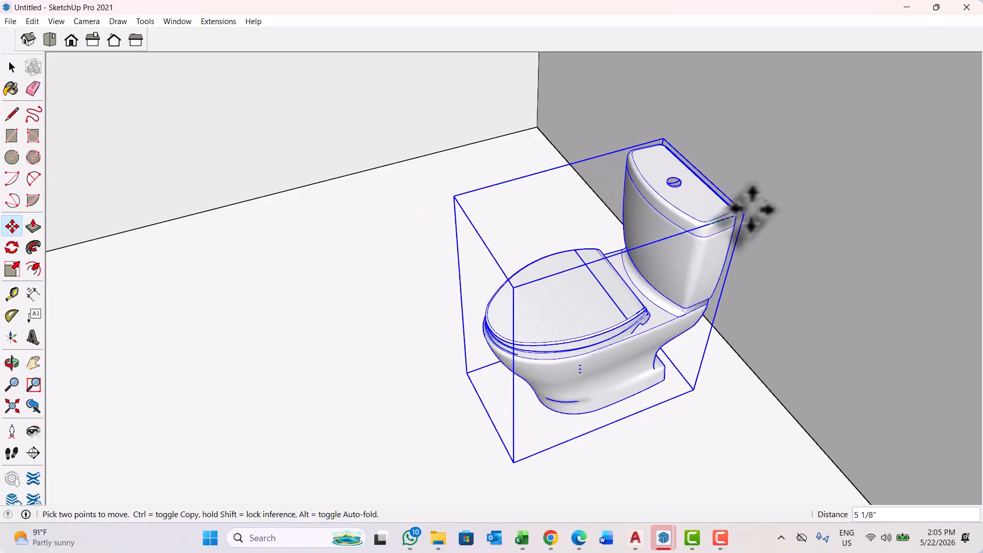
pyautogui.scroll(-2, 709, 215)
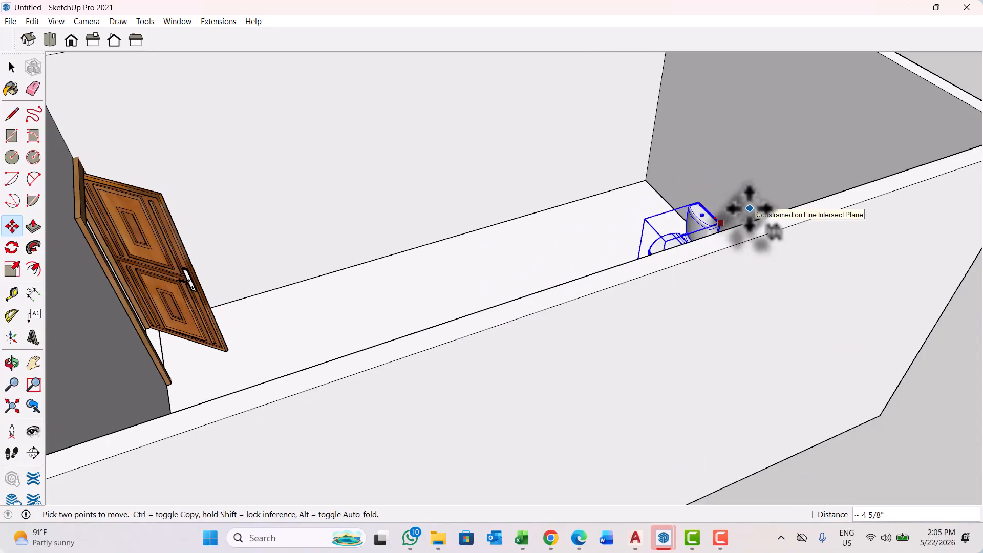
pyautogui.scroll(-4, 717, 220)
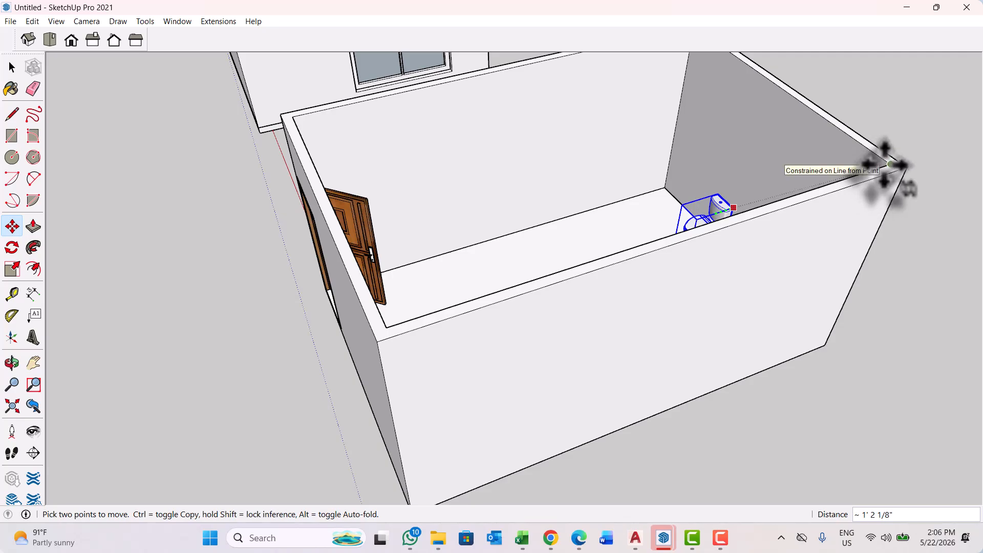
pyautogui.moveTo(886, 164); pyautogui.dragTo(684, 131, button='middle')
pyautogui.scroll(4, 660, 134)
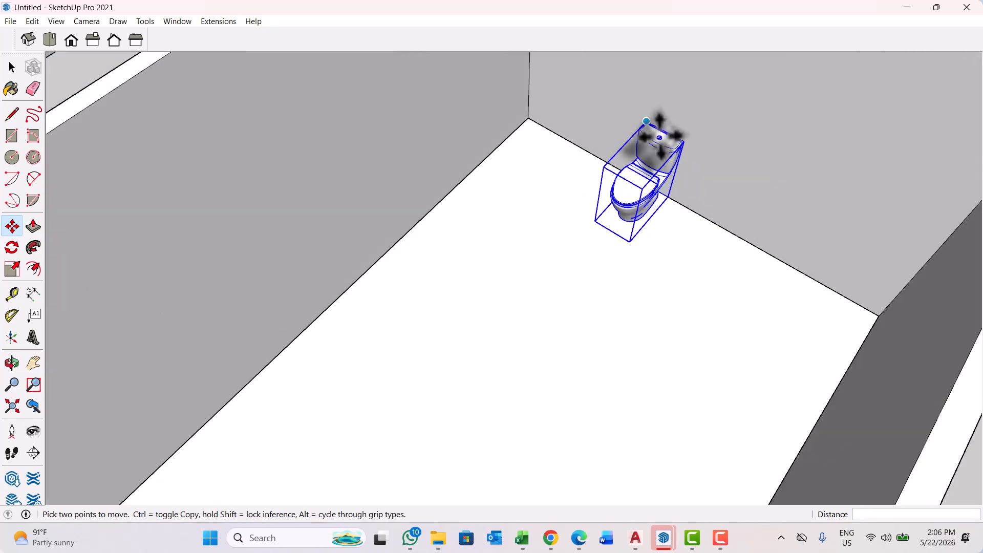
pyautogui.click(671, 217)
# Scale the toilet wider along the back wall and stretch its front further into the room
pyautogui.scroll(1, 670, 218)
pyautogui.press('s')
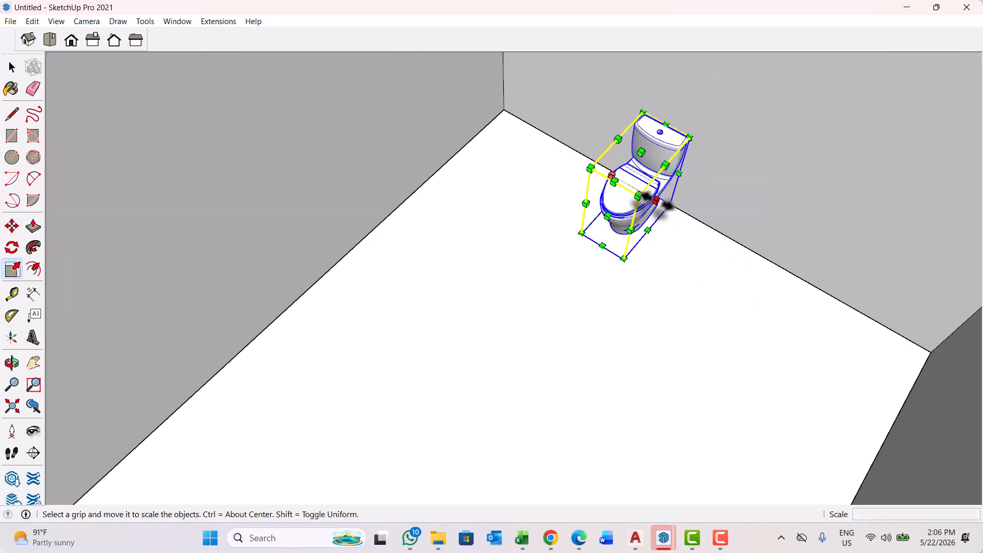
pyautogui.moveTo(656, 201); pyautogui.dragTo(685, 218)
pyautogui.moveTo(628, 251); pyautogui.dragTo(635, 249, button='middle')
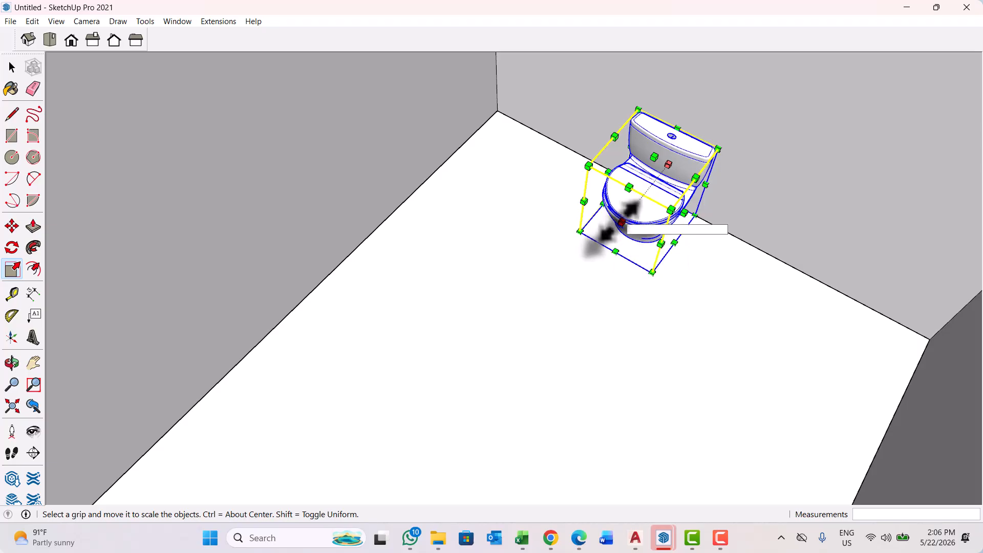
pyautogui.moveTo(603, 234); pyautogui.dragTo(580, 247)
pyautogui.press('space')
# Move the enlarged toilet about 10" away from the back wall
pyautogui.scroll(-3, 463, 303)
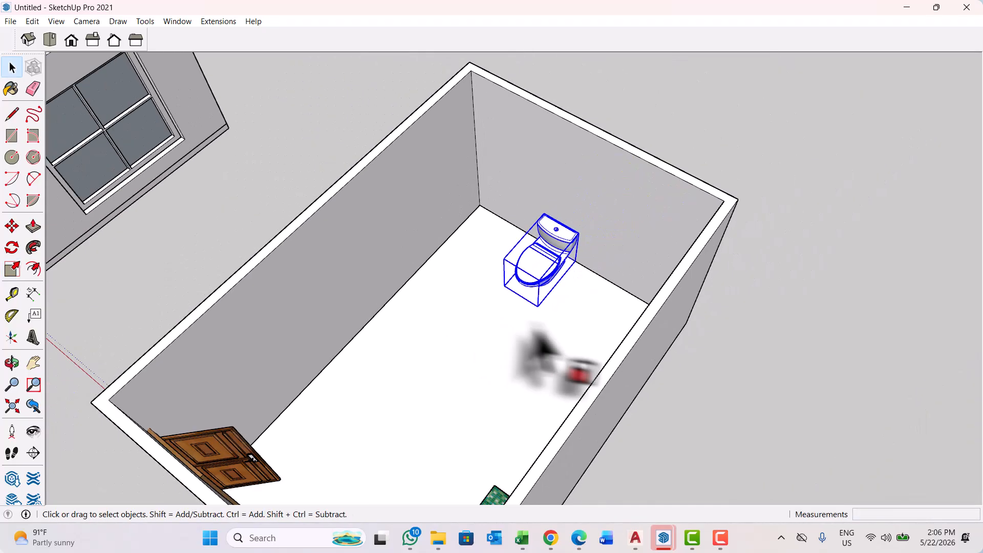
pyautogui.moveTo(527, 324); pyautogui.dragTo(382, 290, button='middle')
pyautogui.scroll(3, 481, 298)
pyautogui.moveTo(487, 297); pyautogui.dragTo(535, 323, button='middle')
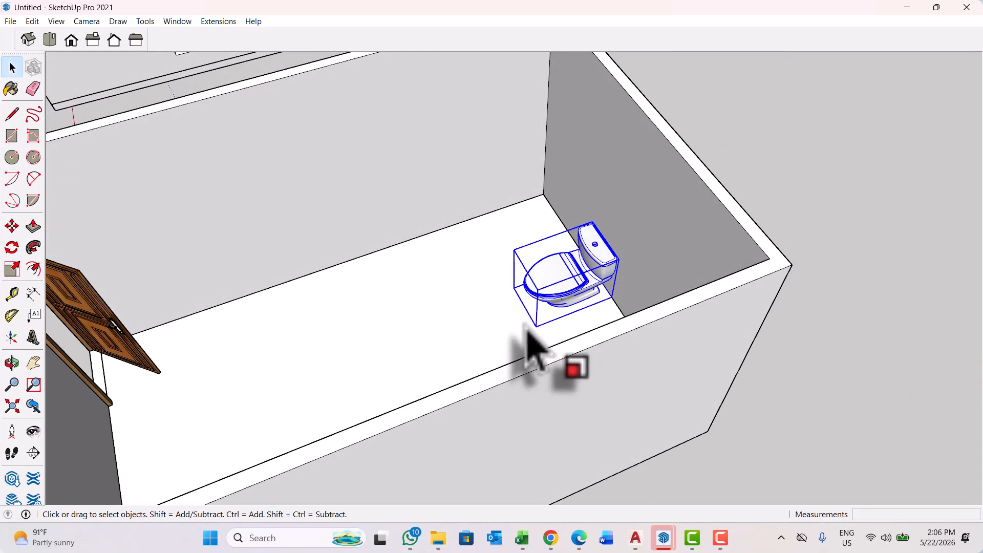
pyautogui.press('m')
pyautogui.scroll(3, 516, 329)
pyautogui.click(597, 339)
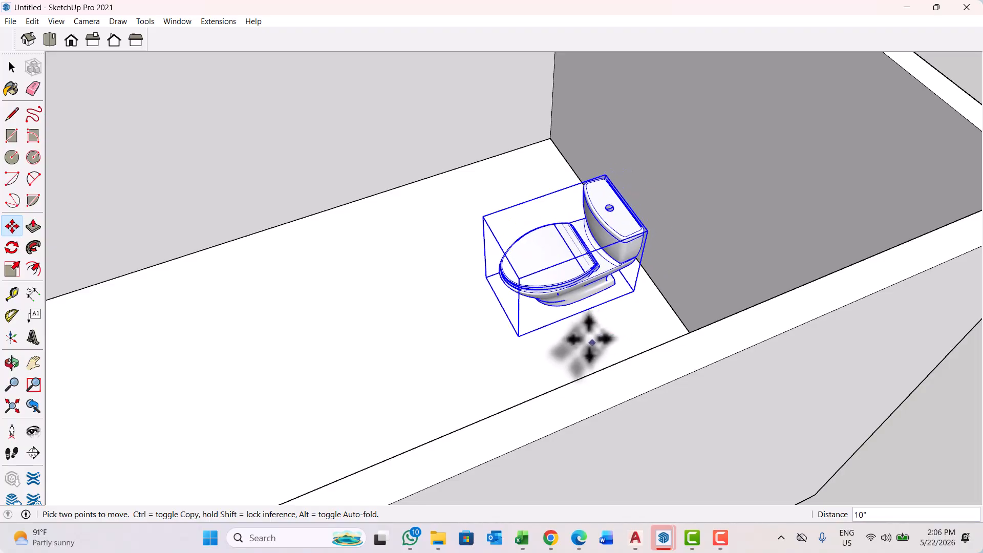
pyautogui.click(584, 344)
pyautogui.press('space')
# Move the toilet sideways about 10" towards the middle of the back wall and deselect it
pyautogui.scroll(-3, 511, 302)
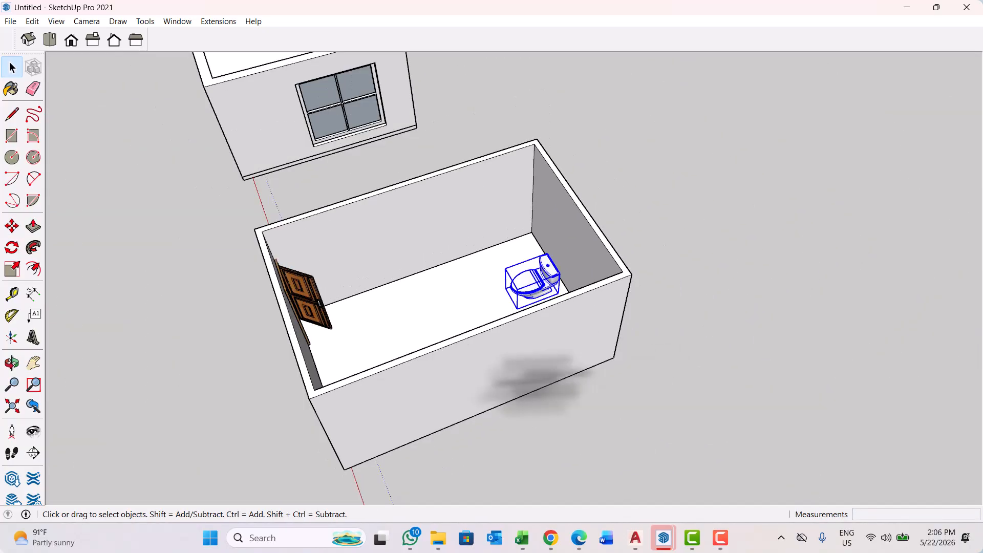
pyautogui.moveTo(536, 383); pyautogui.dragTo(678, 349, button='middle')
pyautogui.click(678, 338)
pyautogui.moveTo(597, 260); pyautogui.dragTo(527, 285, button='middle')
pyautogui.scroll(3, 526, 276)
pyautogui.click(514, 274)
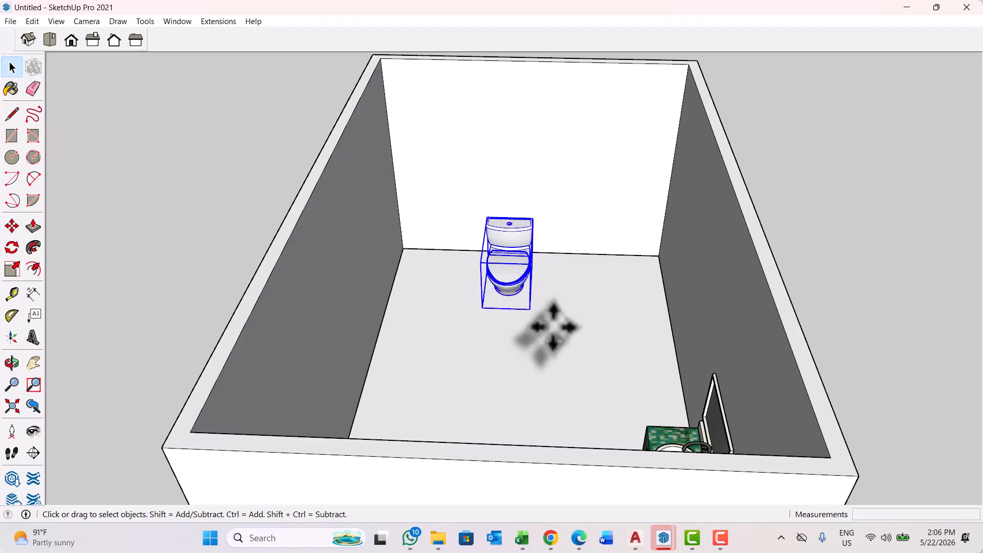
pyautogui.press('m')
pyautogui.click(526, 351)
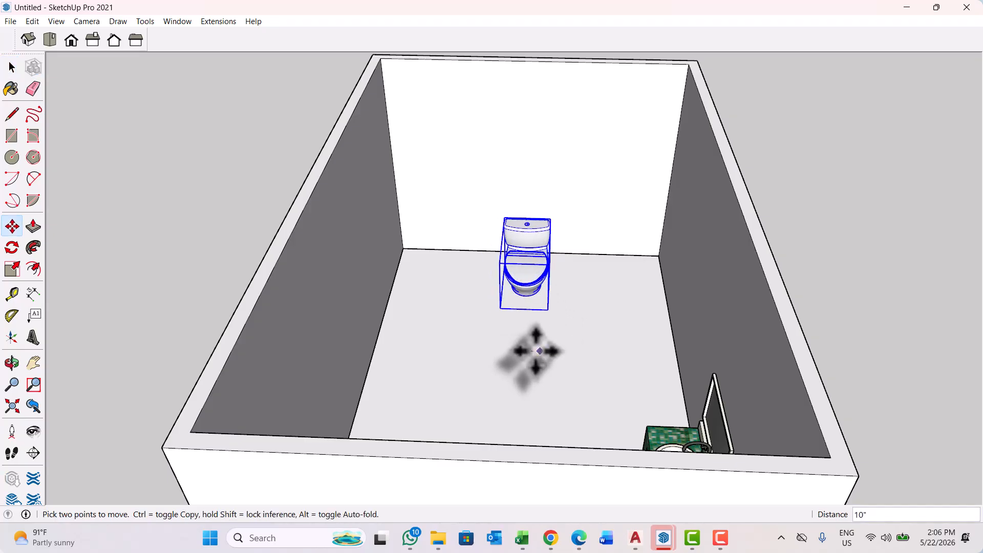
pyautogui.scroll(-3, 391, 287)
pyautogui.press('space')
pyautogui.click(692, 294)
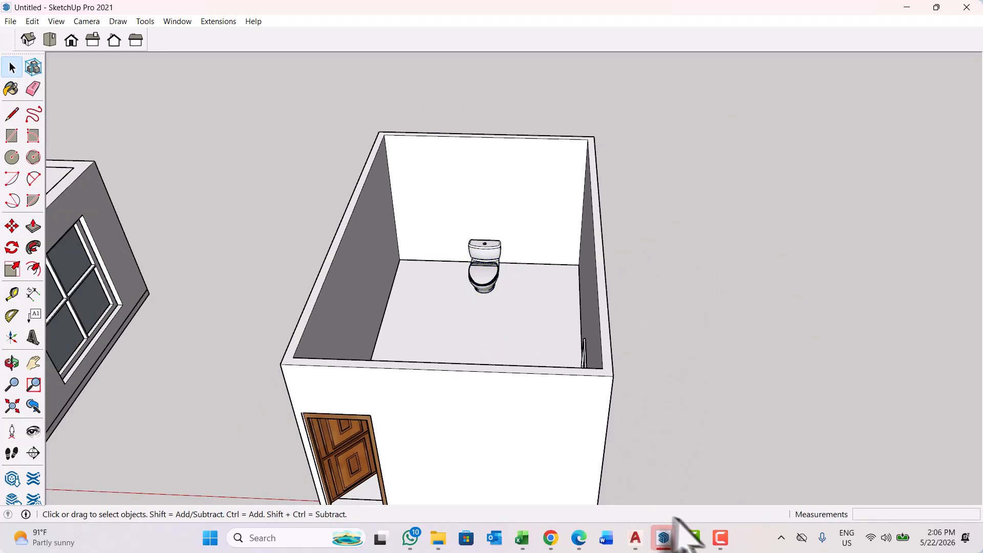
# Switch to 3D Warehouse in the Edge browser, browse the toilet interior models and search for "toilet paper"
pyautogui.click(578, 537)
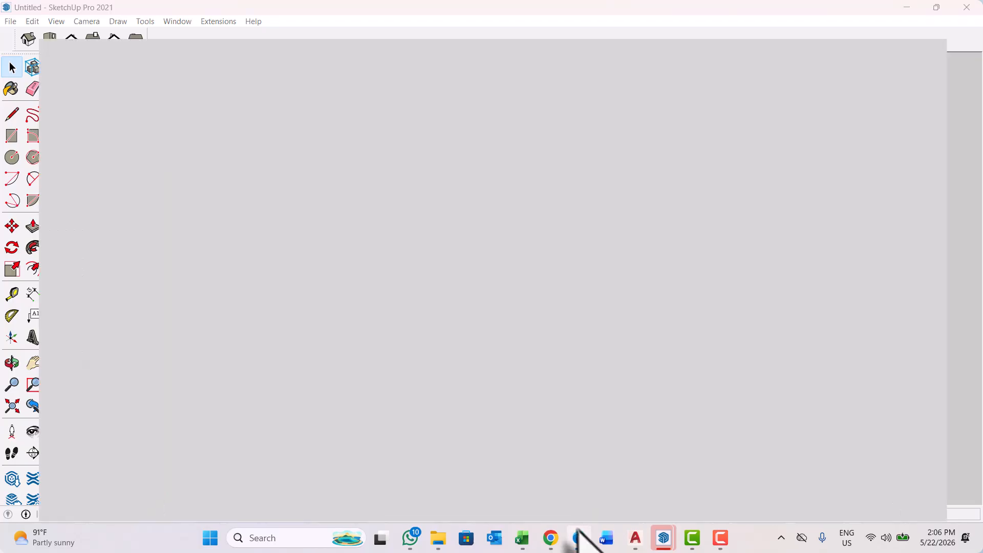
pyautogui.scroll(-10, 439, 314)
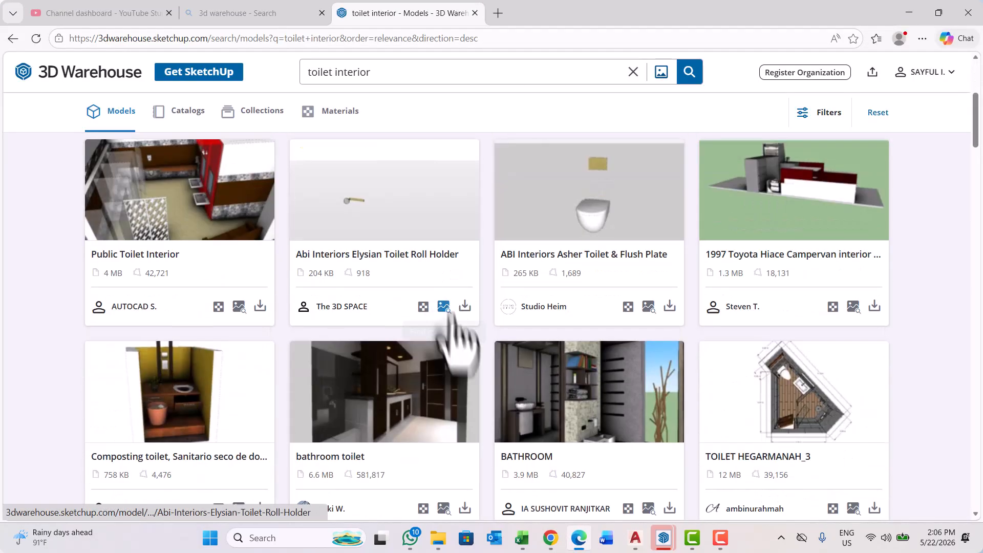
pyautogui.scroll(2, 466, 366)
pyautogui.scroll(-4, 465, 358)
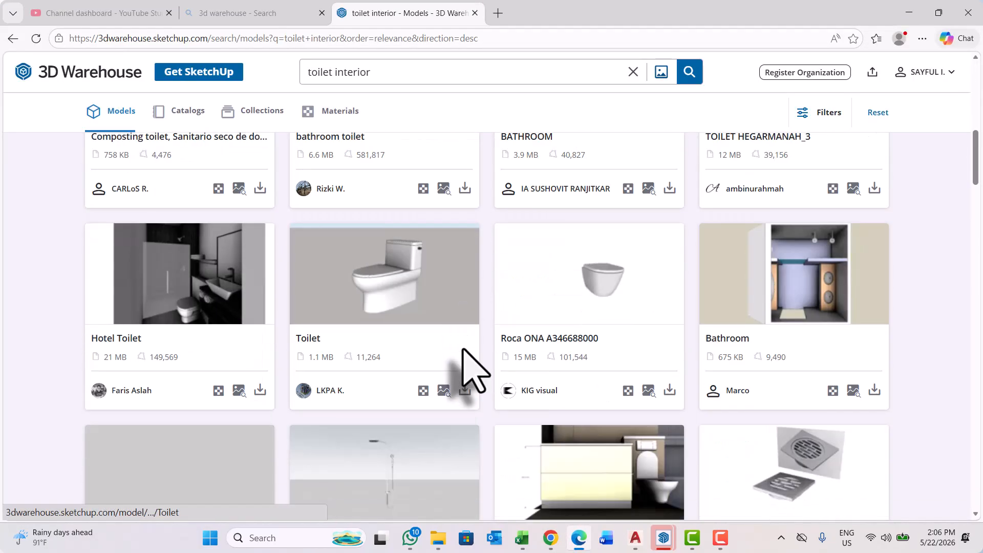
pyautogui.scroll(-7, 470, 368)
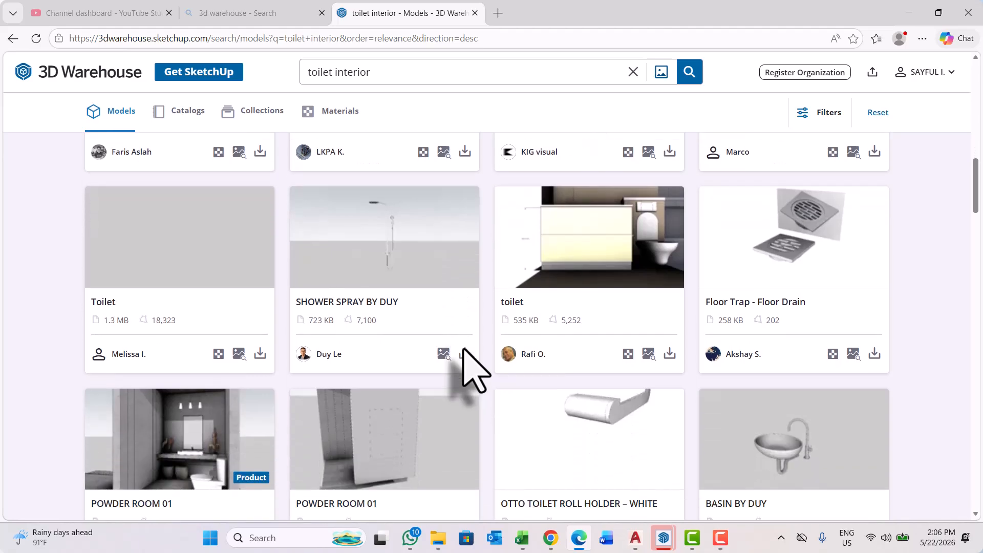
pyautogui.scroll(5, 463, 350)
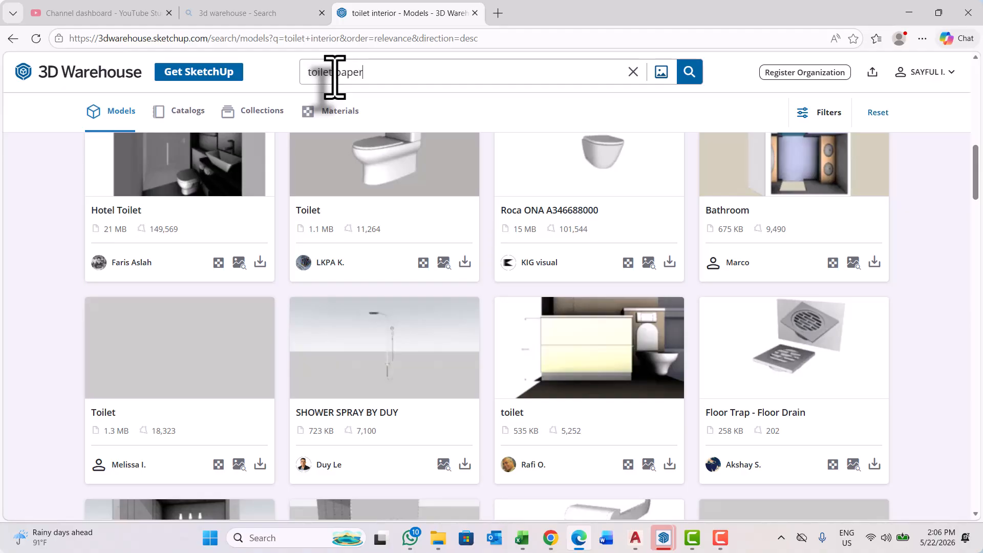
pyautogui.press('Return')
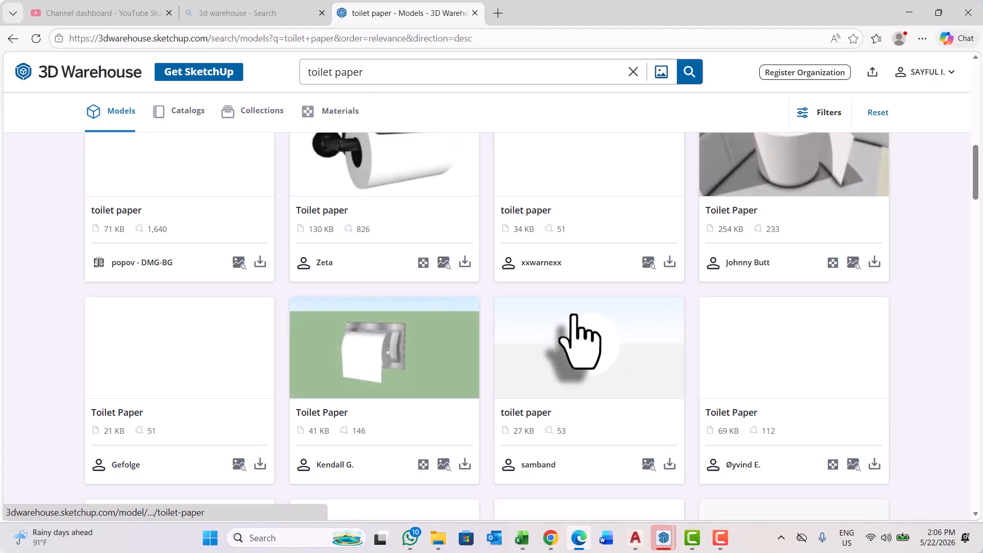
# Download the wall-mounted toilet paper model with the black cover as a SketchUp file
pyautogui.scroll(2, 399, 392)
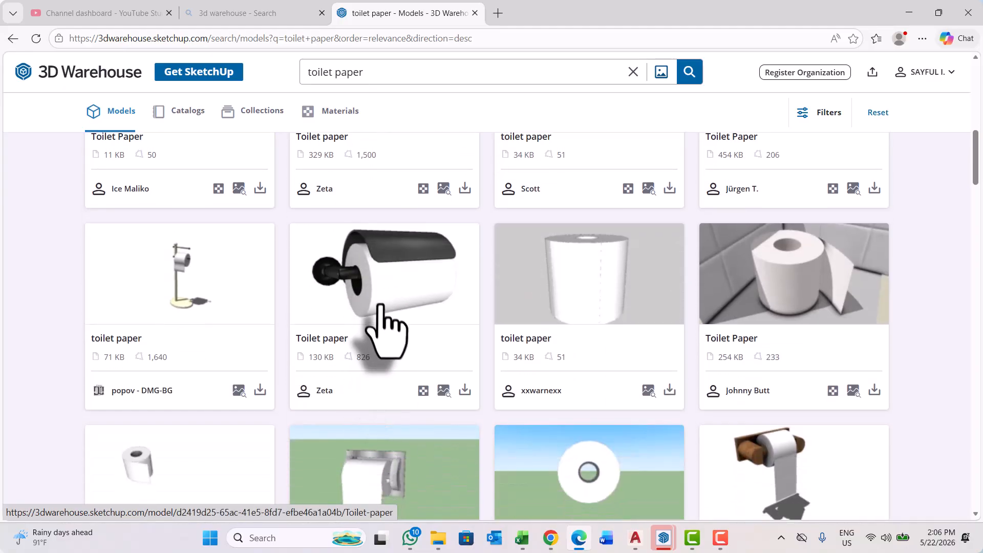
pyautogui.click(465, 390)
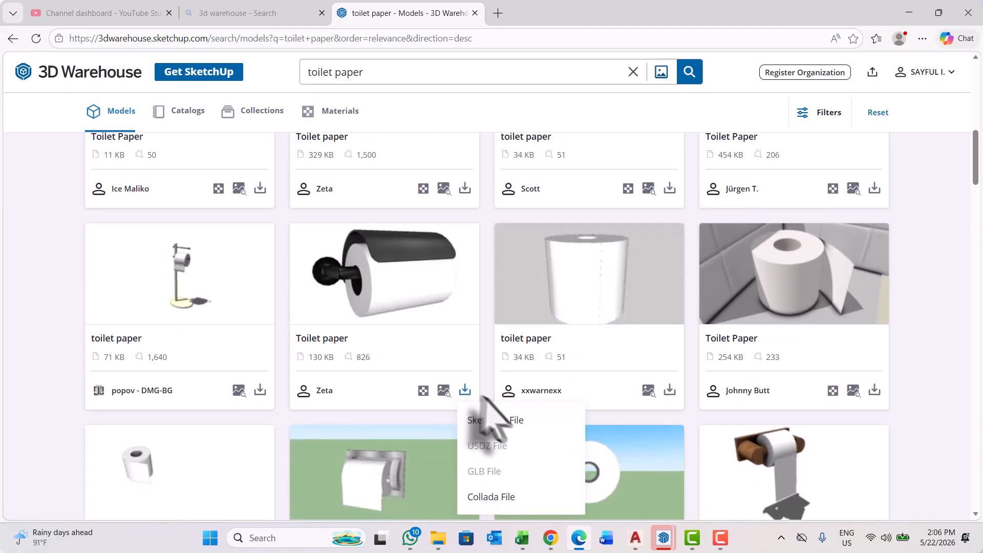
pyautogui.click(502, 421)
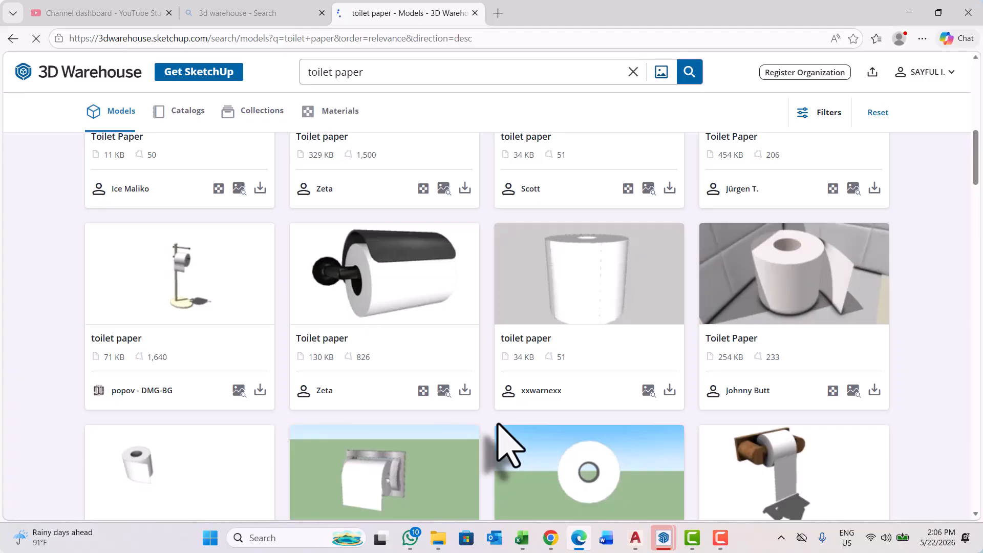
# Switch to the 골프장+화장실+포스팅.skp model in SketchUp, inspect its basins and toilet cubicles from several sides, and close that model
pyautogui.moveTo(662, 543)
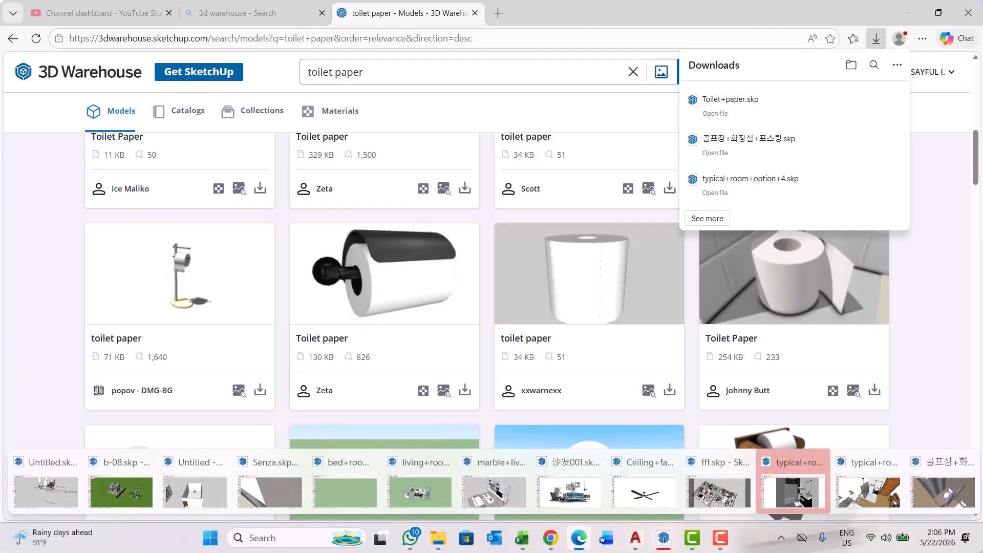
pyautogui.click(937, 487)
pyautogui.scroll(-8, 699, 422)
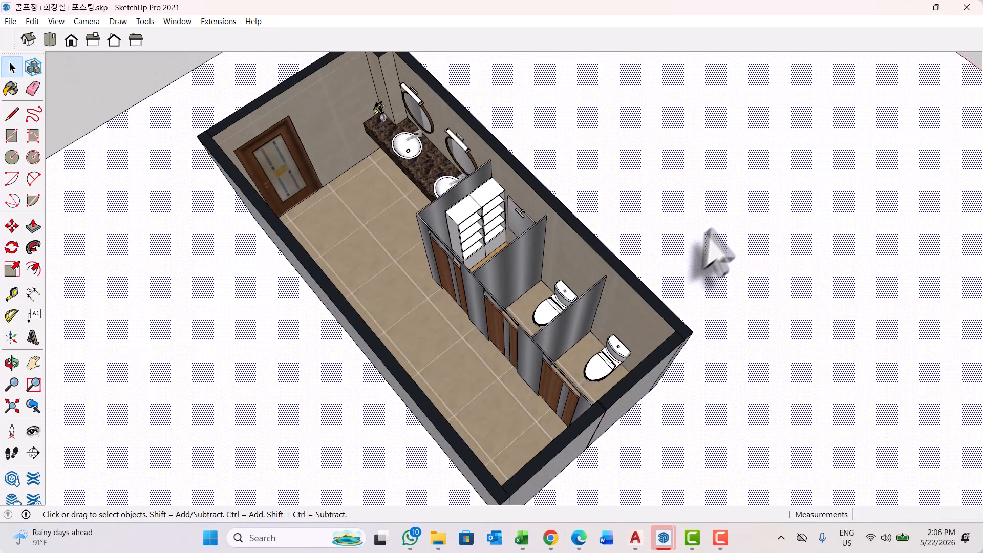
pyautogui.moveTo(713, 252)
pyautogui.mouseDown(button='middle')
pyautogui.moveTo(717, 279)
pyautogui.moveTo(797, 220)
pyautogui.mouseUp(button='middle')
pyautogui.scroll(4, 454, 220)
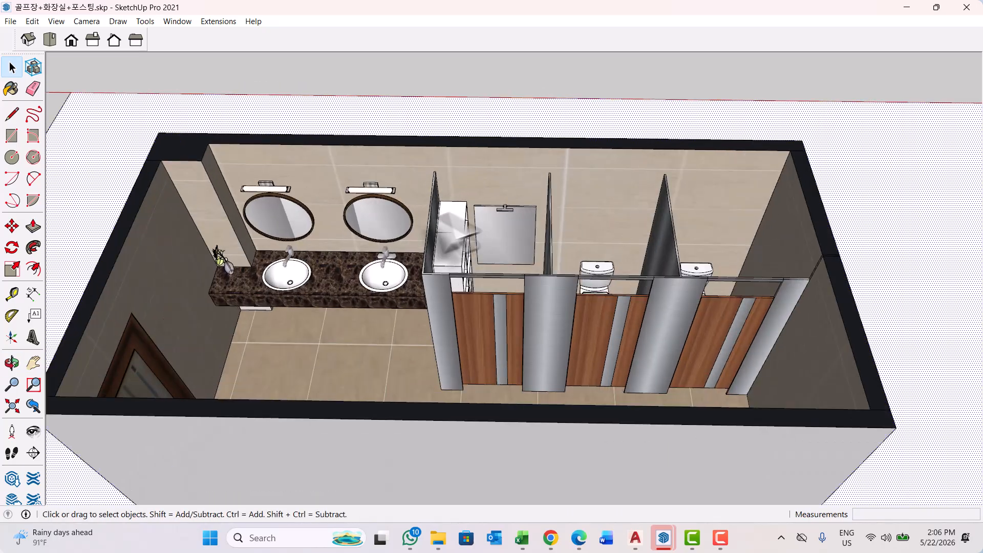
pyautogui.moveTo(454, 220)
pyautogui.mouseDown(button='middle')
pyautogui.moveTo(571, 250)
pyautogui.moveTo(621, 220)
pyautogui.mouseUp(button='middle')
pyautogui.scroll(3, 449, 382)
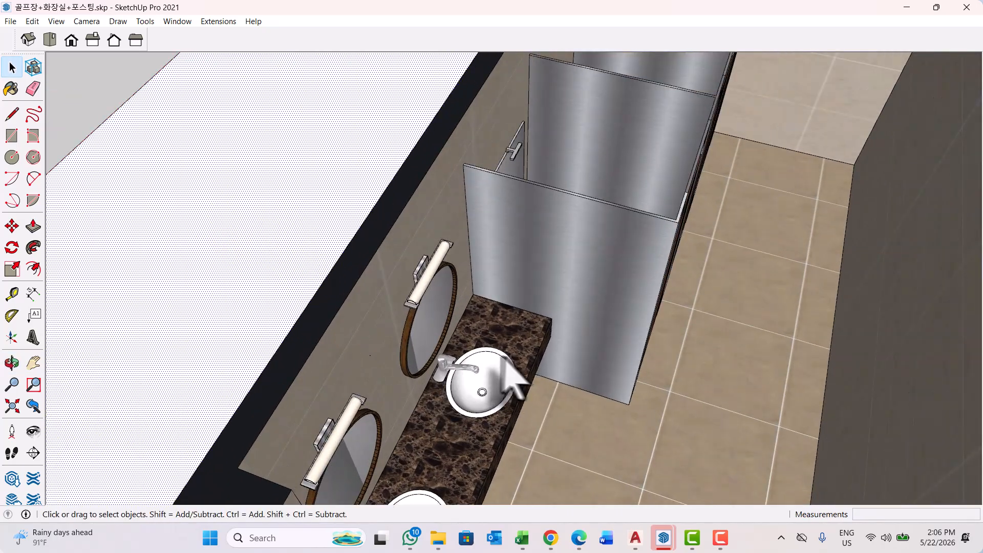
pyautogui.moveTo(502, 357); pyautogui.dragTo(428, 280, button='middle')
pyautogui.scroll(-5, 427, 279)
pyautogui.moveTo(540, 296); pyautogui.dragTo(318, 297, button='middle')
pyautogui.scroll(-4, 331, 300)
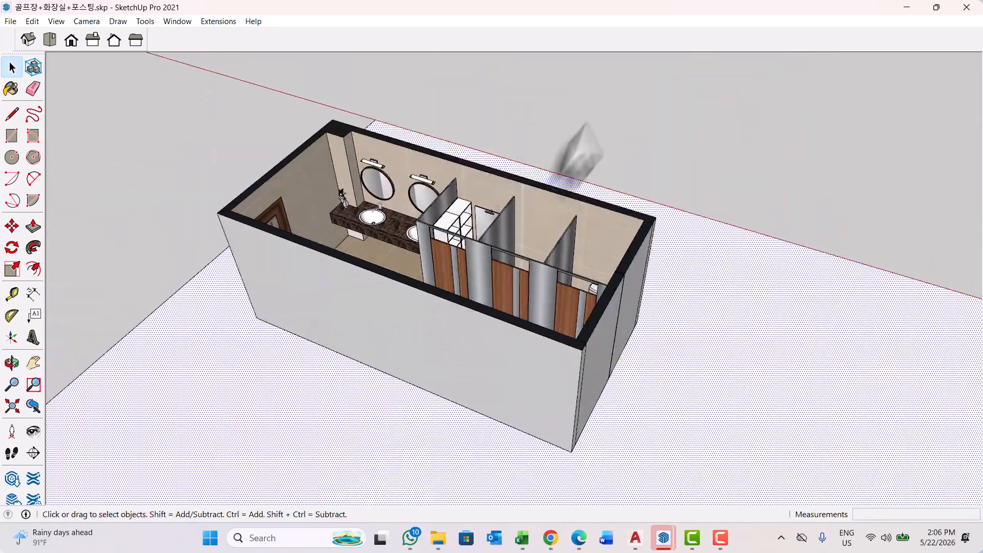
pyautogui.click(979, 5)
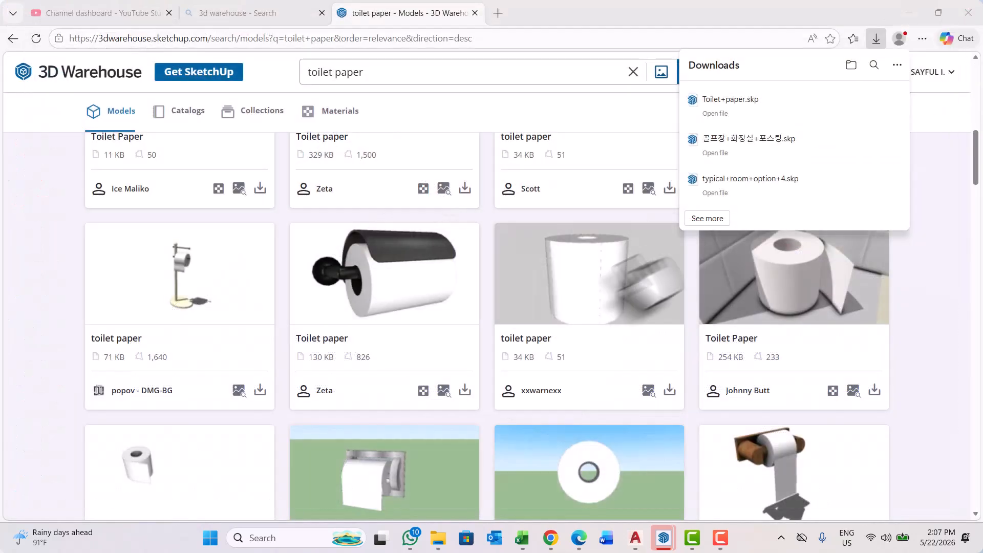
# Look through further toilet paper models in the 3D Warehouse results and minimize the browser
pyautogui.scroll(-5, 620, 369)
pyautogui.scroll(2, 640, 353)
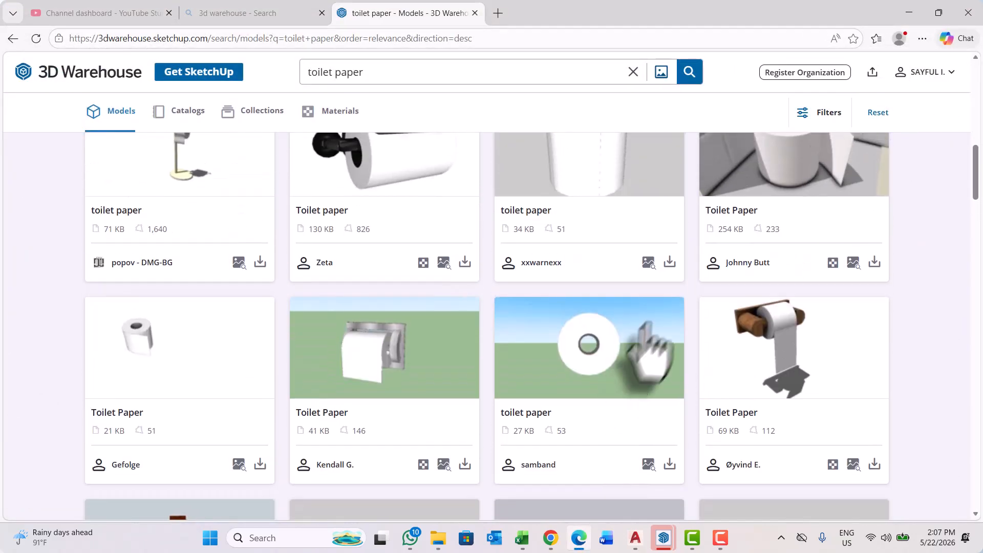
pyautogui.scroll(-5, 647, 352)
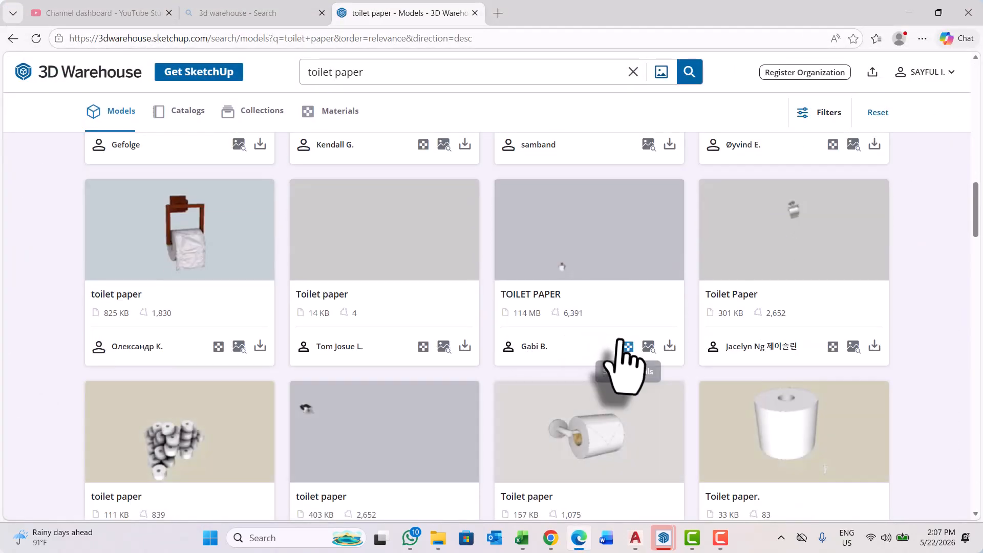
pyautogui.click(907, 10)
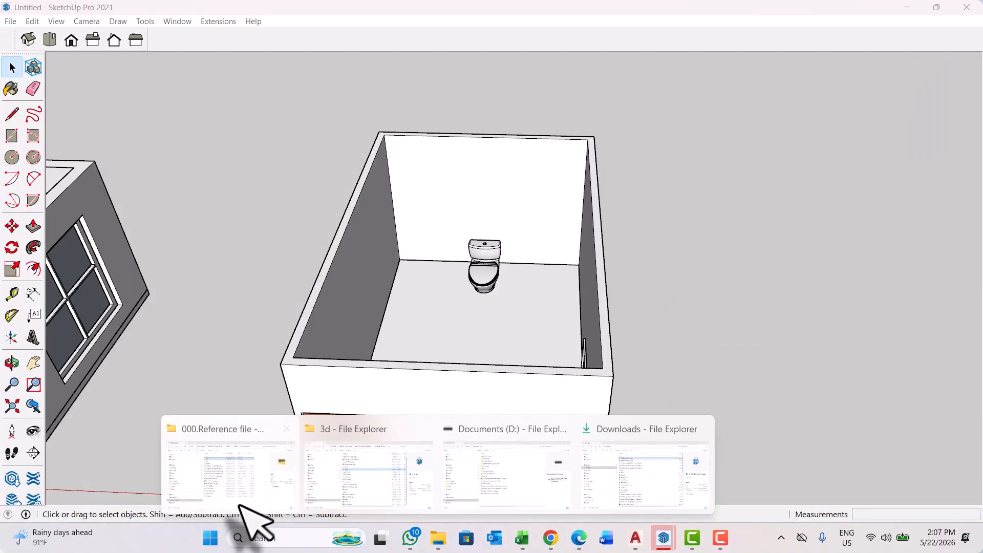
# Switch to File Explorer, open Toilet+paper.skp from the Downloads folder and minimize the folder window
pyautogui.click(243, 505)
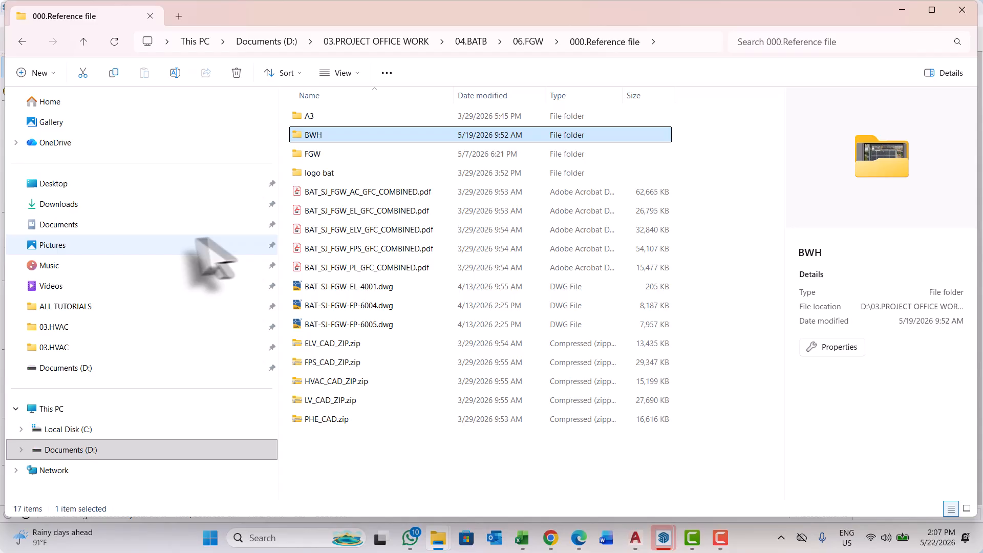
pyautogui.click(59, 204)
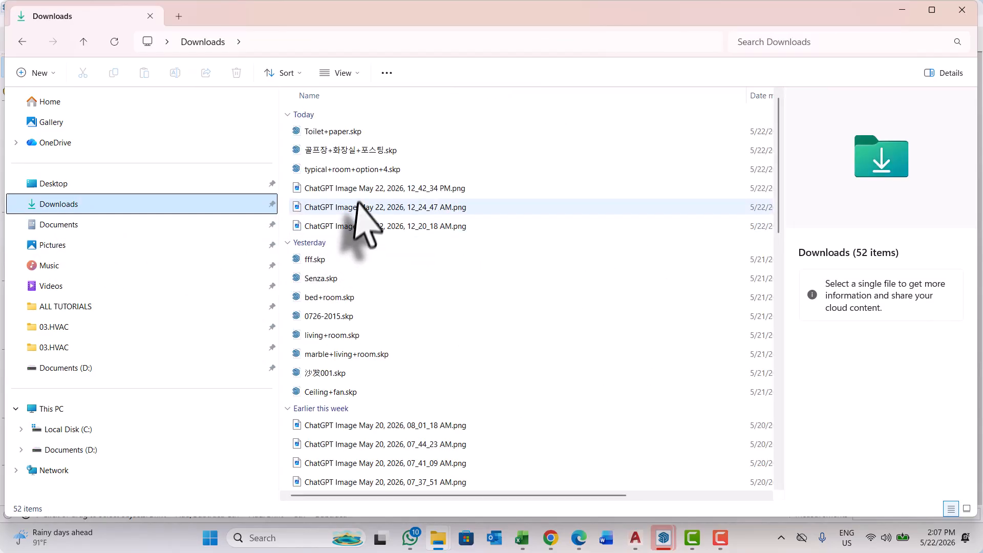
pyautogui.click(337, 132)
pyautogui.rightClick(338, 132)
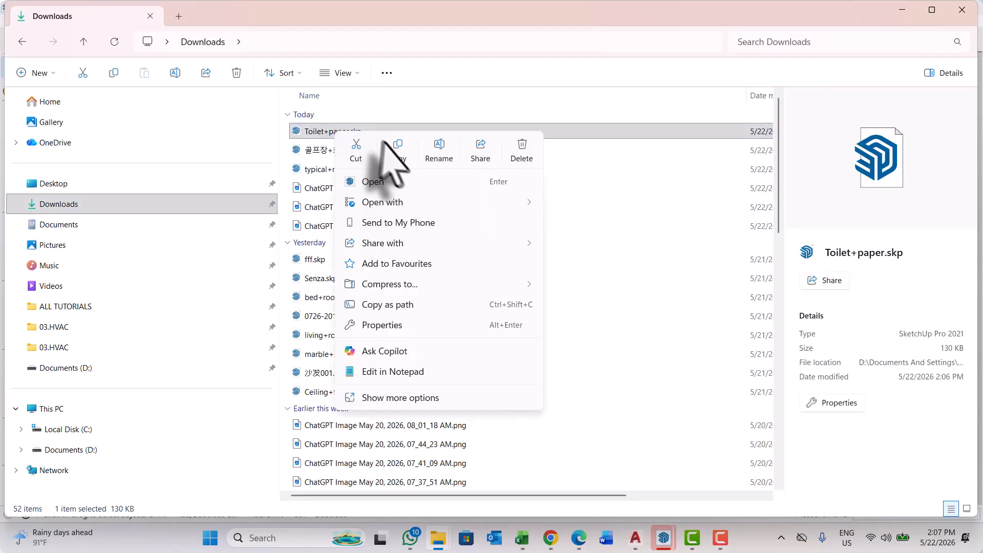
pyautogui.click(422, 182)
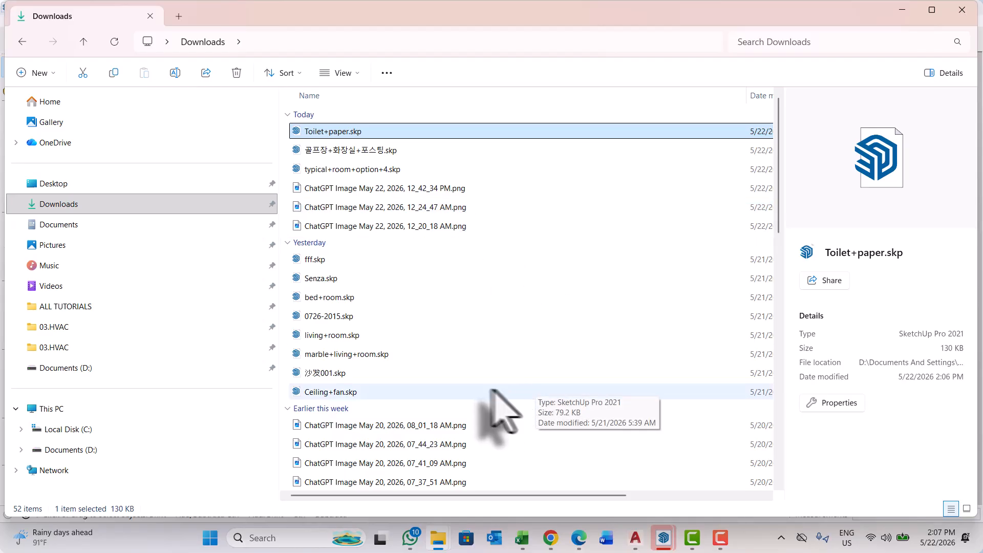
pyautogui.click(900, 10)
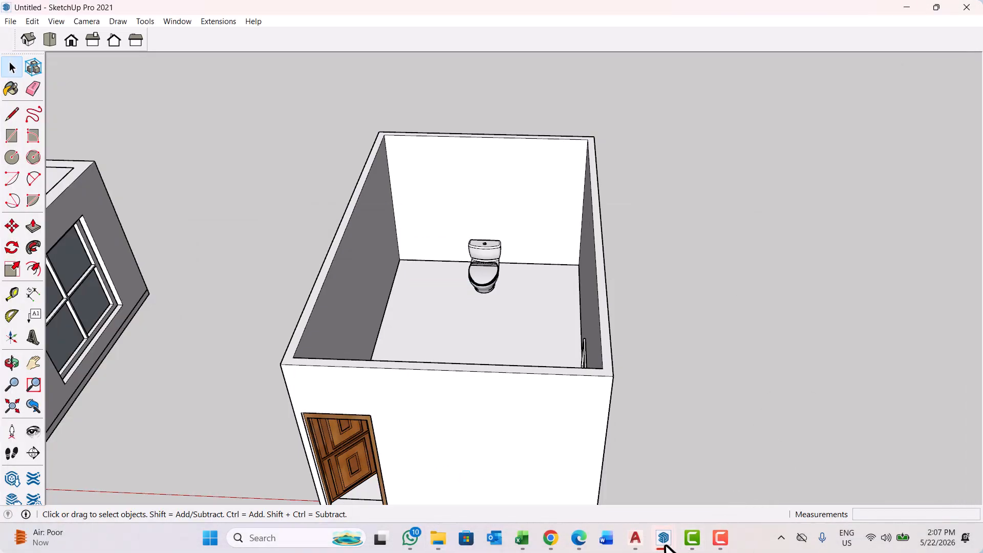
# Switch between the two typical+room+option+4.skp windows, view the two-point perspective one from outside and close it
pyautogui.moveTo(665, 546)
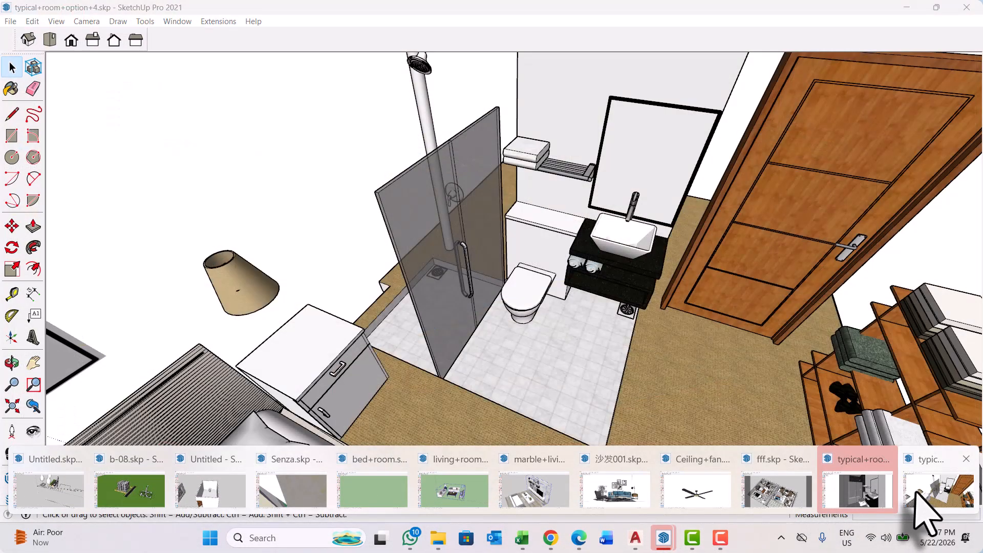
pyautogui.click(911, 489)
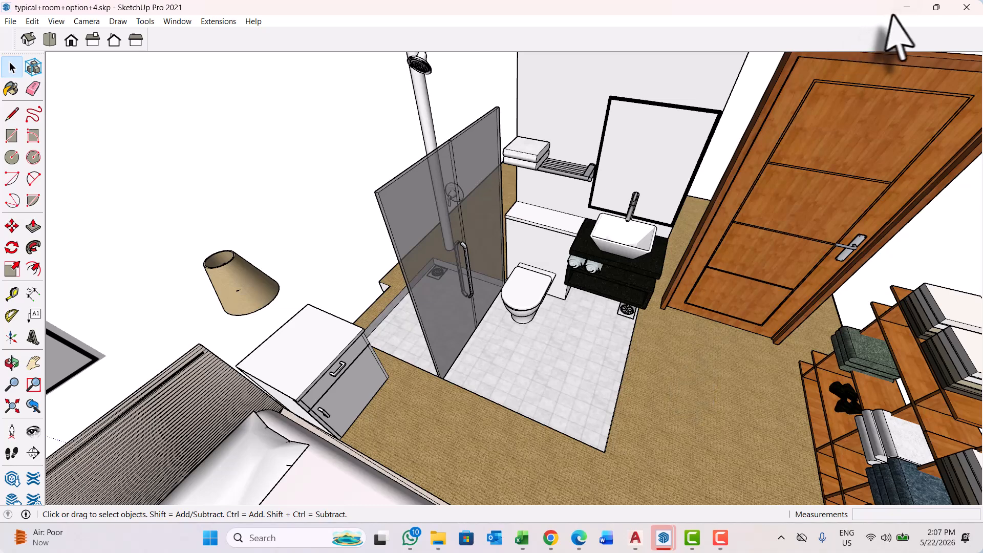
pyautogui.moveTo(664, 545)
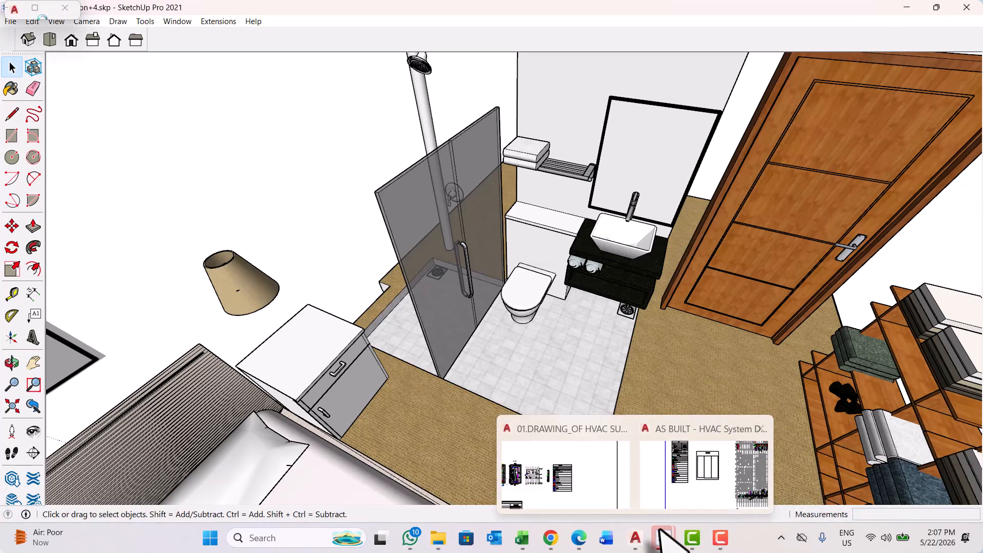
pyautogui.click(858, 491)
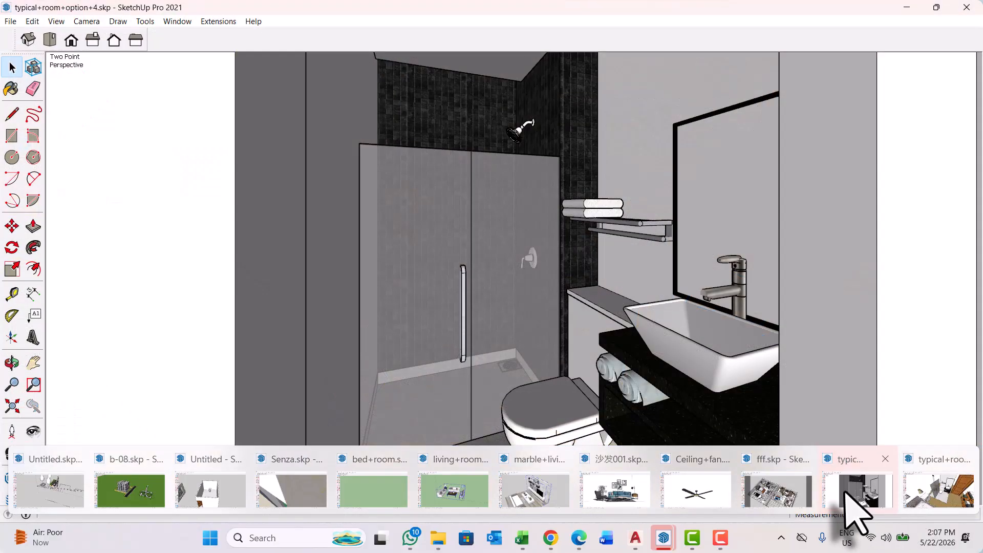
pyautogui.scroll(-10, 463, 329)
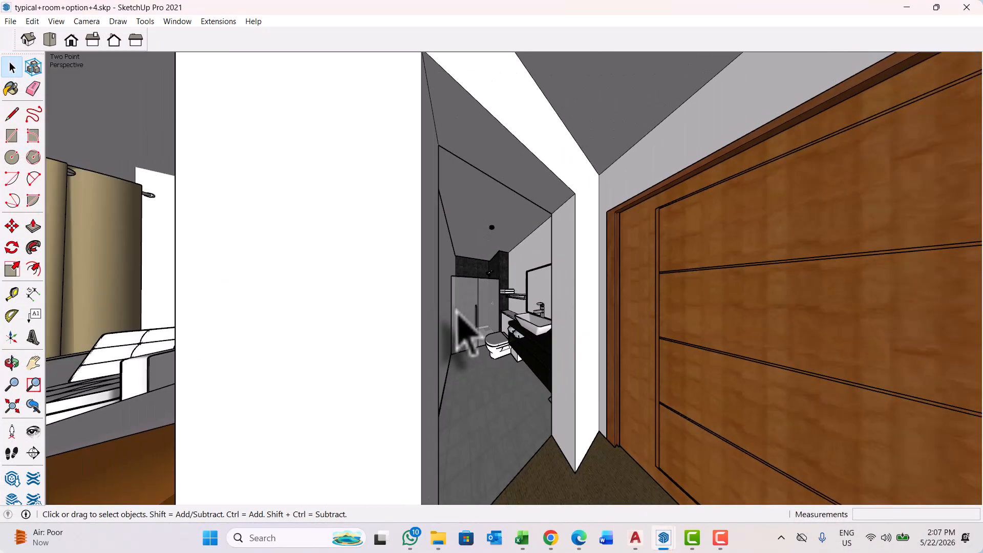
pyautogui.moveTo(507, 322)
pyautogui.mouseDown(button='middle')
pyautogui.moveTo(504, 297)
pyautogui.moveTo(610, 333)
pyautogui.moveTo(499, 377)
pyautogui.mouseUp(button='middle')
pyautogui.scroll(-10, 505, 297)
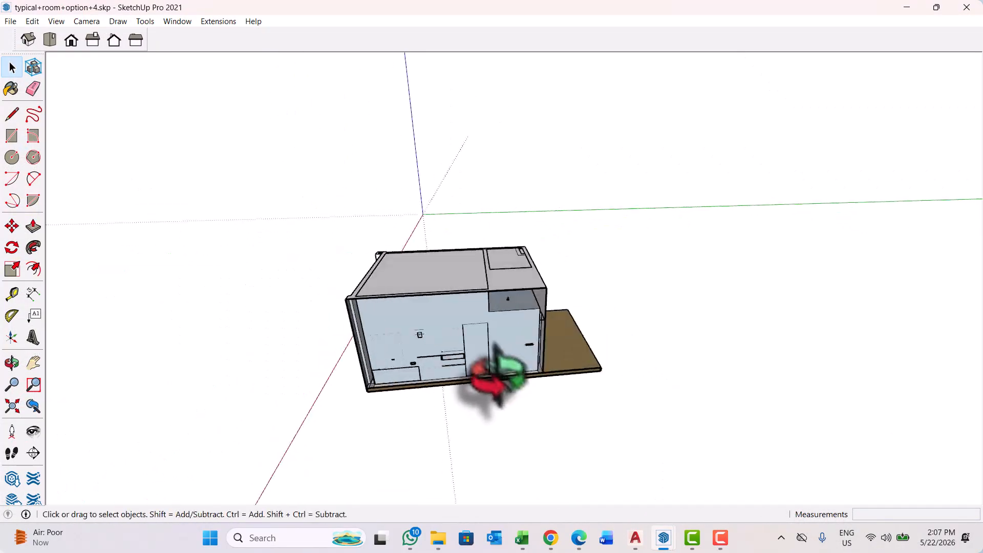
pyautogui.click(975, 3)
# View the remaining typical+room+option+4.skp model as a whole and close it
pyautogui.scroll(-5, 537, 268)
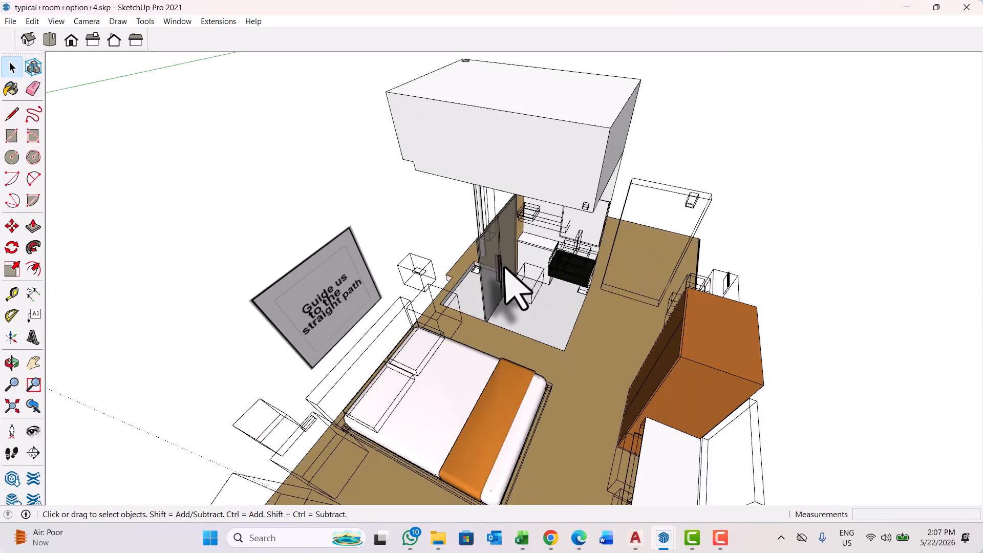
pyautogui.scroll(-3, 506, 269)
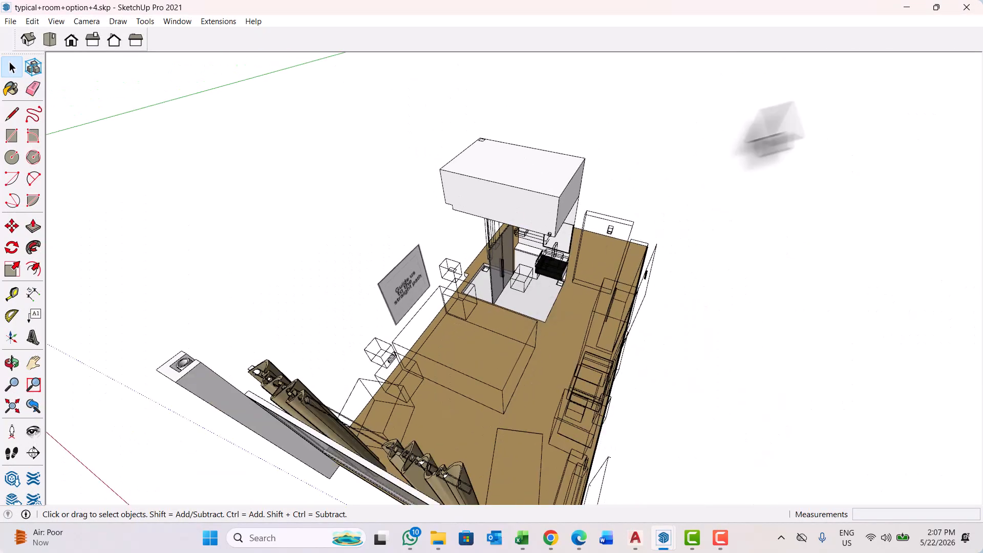
pyautogui.click(966, 7)
pyautogui.click(501, 293)
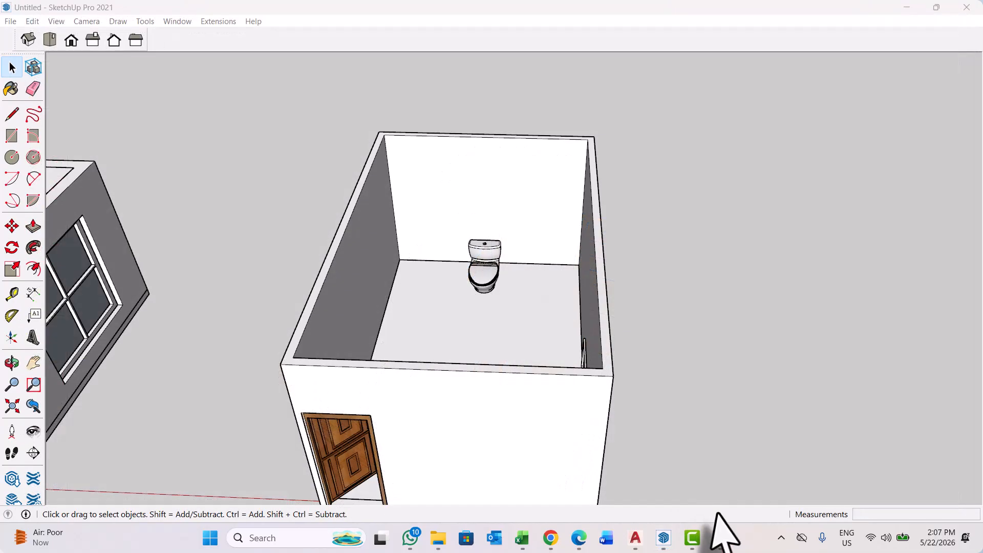
# Switch to the fff.skp house model, look over its furnished floor plans and close it
pyautogui.scroll(-2, 564, 329)
pyautogui.click(669, 547)
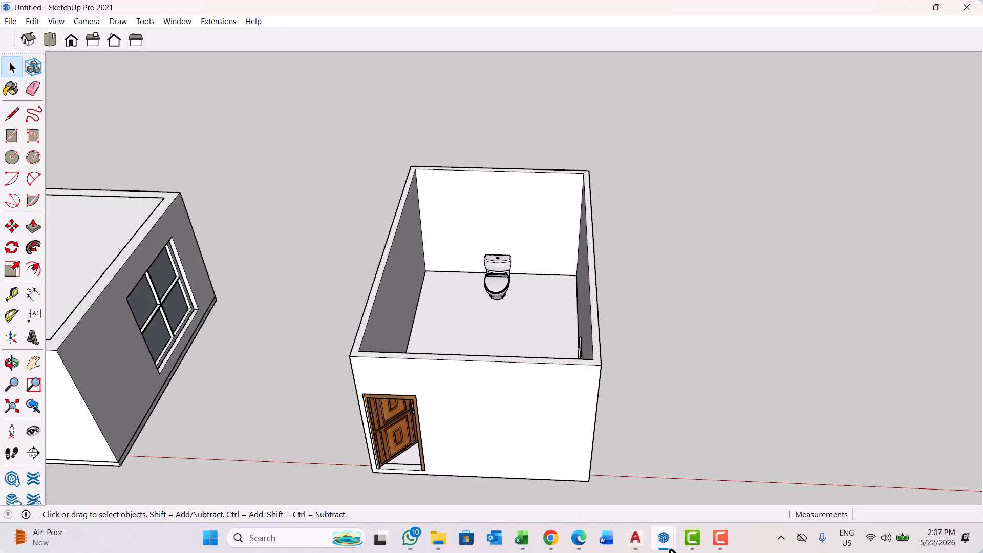
pyautogui.moveTo(669, 547)
pyautogui.moveTo(953, 516)
pyautogui.click(947, 490)
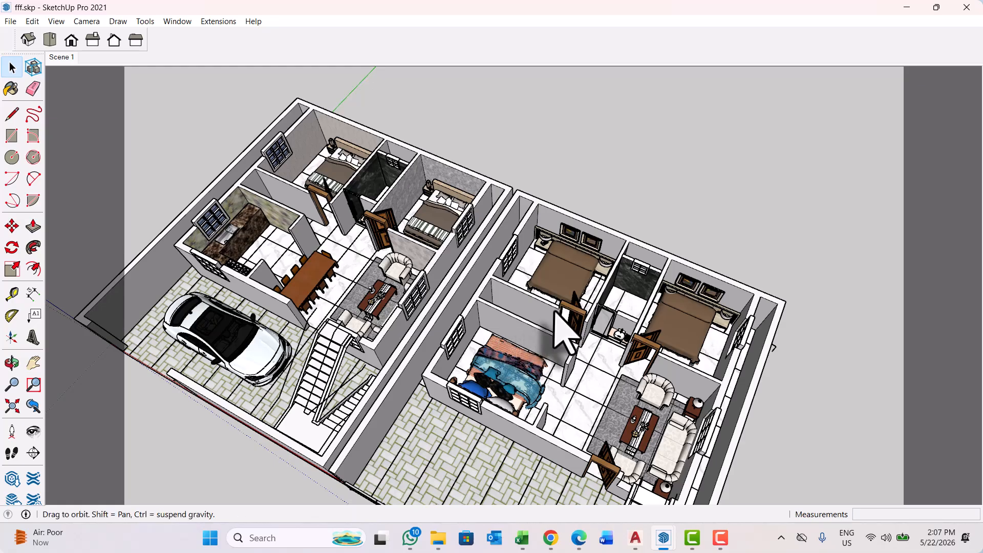
pyautogui.moveTo(563, 330); pyautogui.dragTo(629, 257, button='middle')
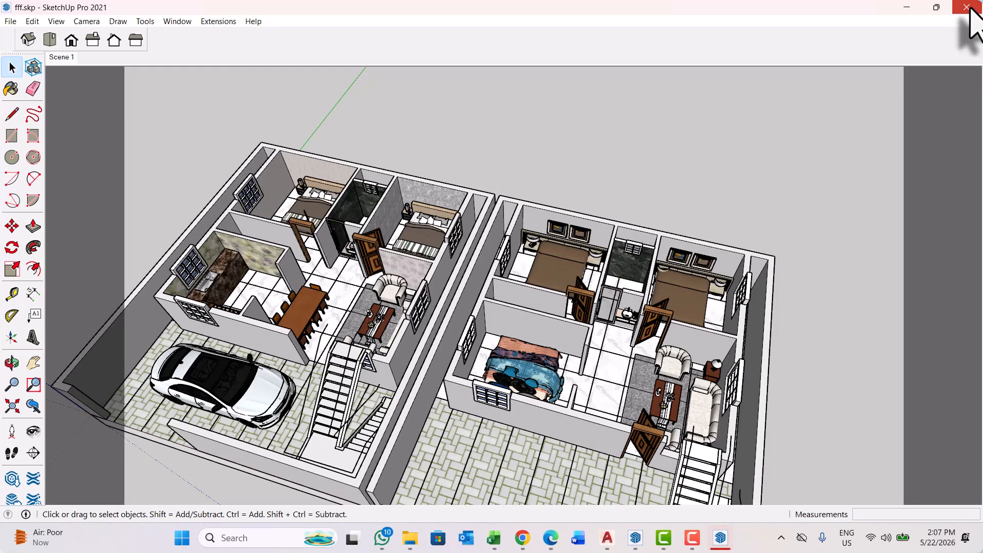
pyautogui.click(966, 7)
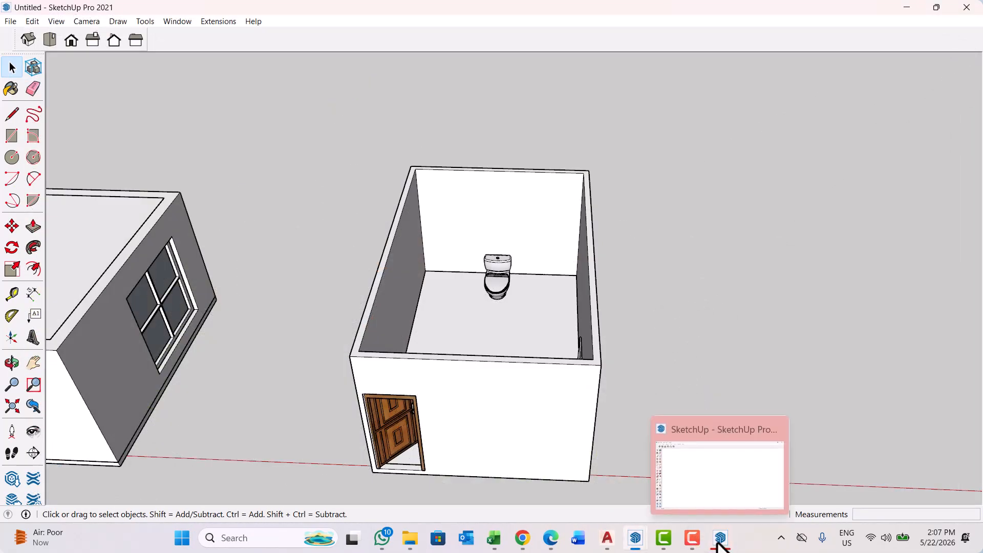
# Switch to the Toilet+paper.skp window and make one group of all the holder and paper roll parts
pyautogui.click(723, 511)
pyautogui.click(608, 321)
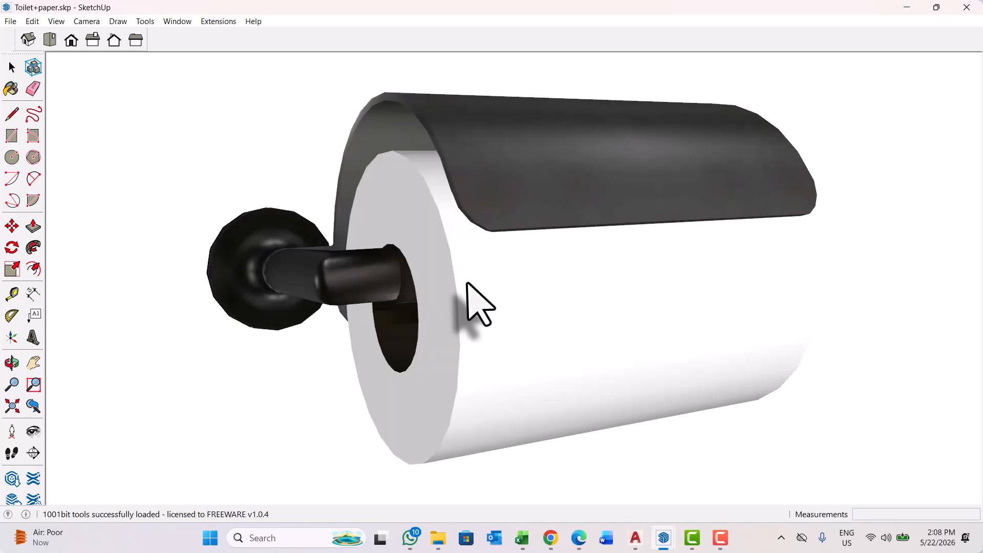
pyautogui.scroll(-5, 461, 246)
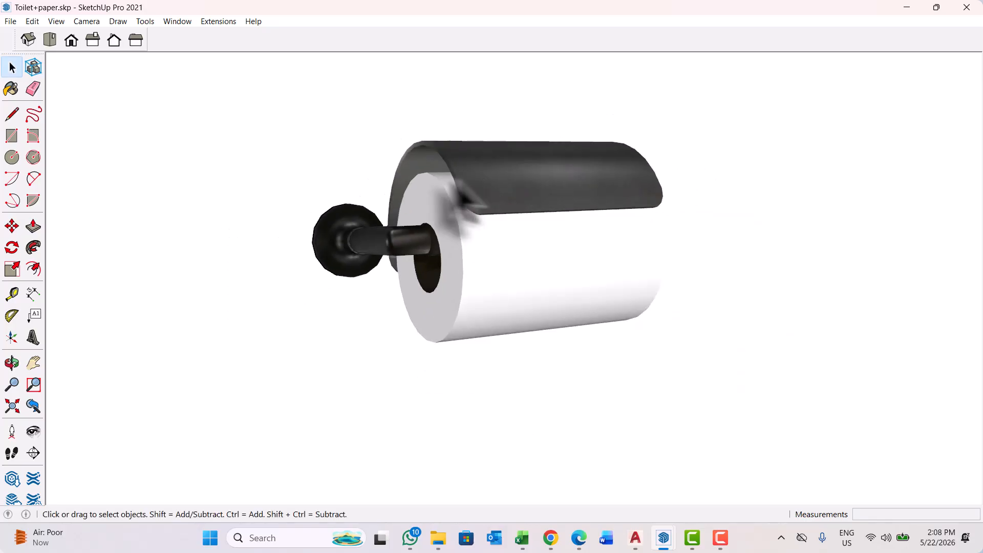
pyautogui.press('o')
pyautogui.moveTo(381, 261); pyautogui.dragTo(120, 225)
pyautogui.press('space')
pyautogui.click(525, 215)
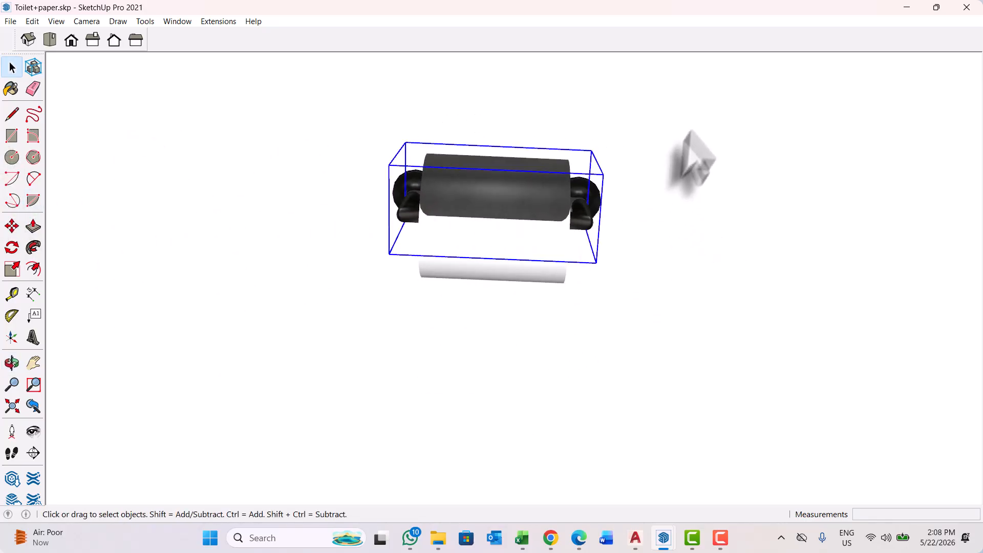
pyautogui.moveTo(688, 132); pyautogui.dragTo(236, 371)
pyautogui.rightClick(438, 245)
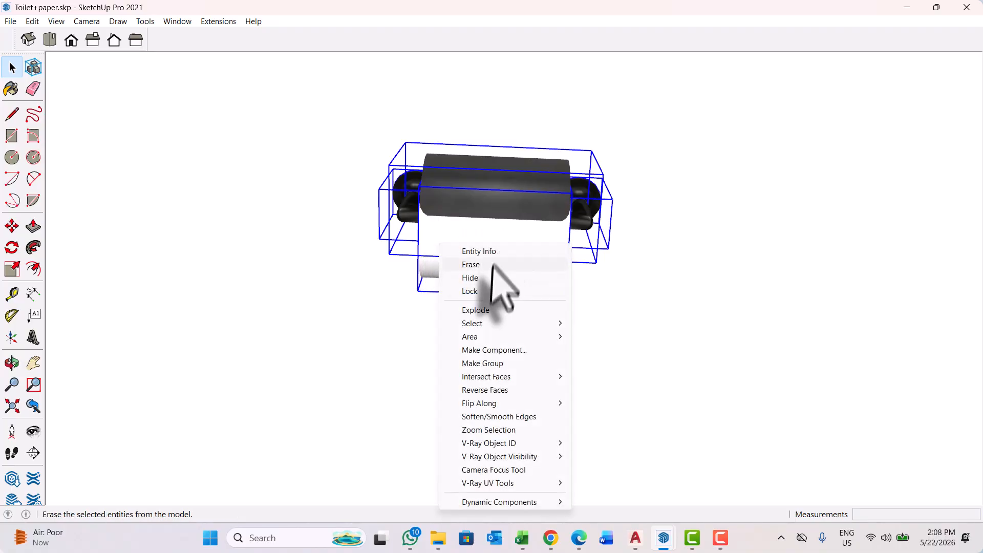
pyautogui.click(491, 363)
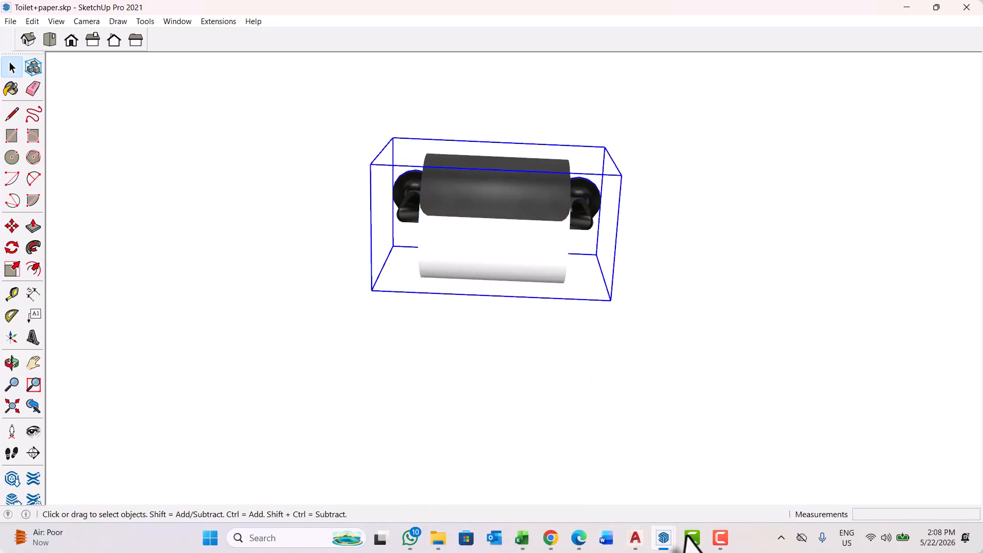
# Switch to the Untitled room model and paste the toilet paper holder group at the back wall beside the toilet
pyautogui.moveTo(665, 540)
pyautogui.click(250, 489)
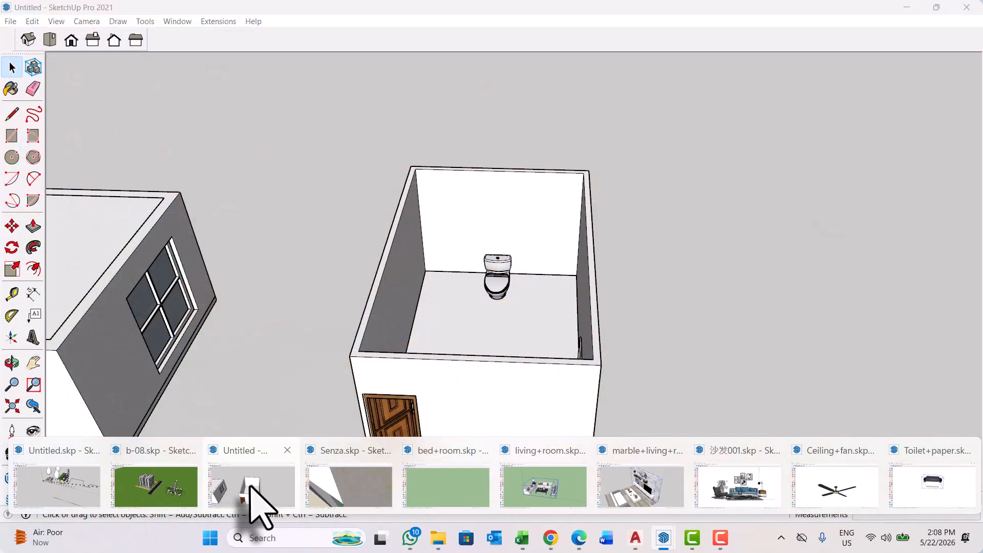
pyautogui.moveTo(345, 463); pyautogui.dragTo(219, 432, button='middle')
pyautogui.scroll(6, 471, 299)
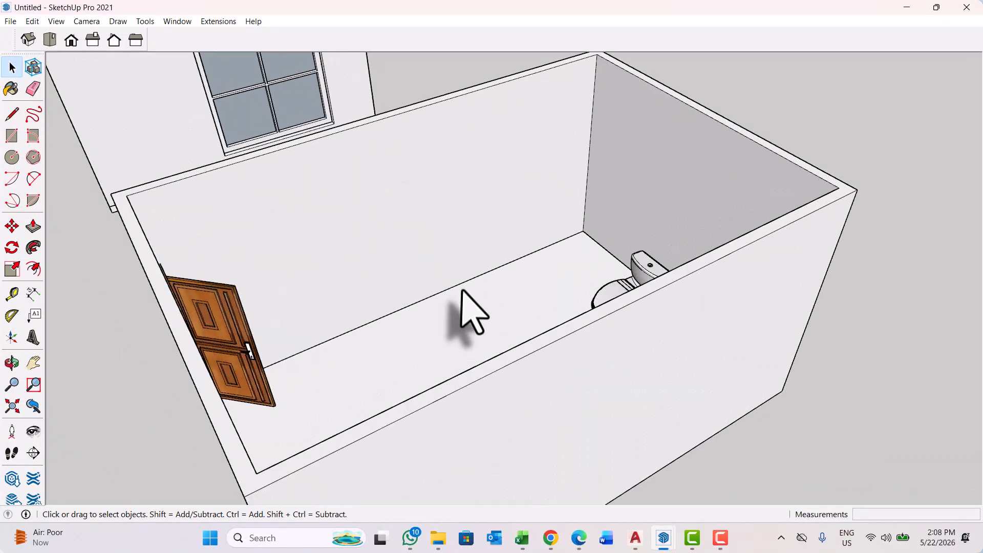
pyautogui.moveTo(463, 296); pyautogui.dragTo(608, 344, button='middle')
pyautogui.scroll(4, 716, 249)
pyautogui.scroll(2, 704, 237)
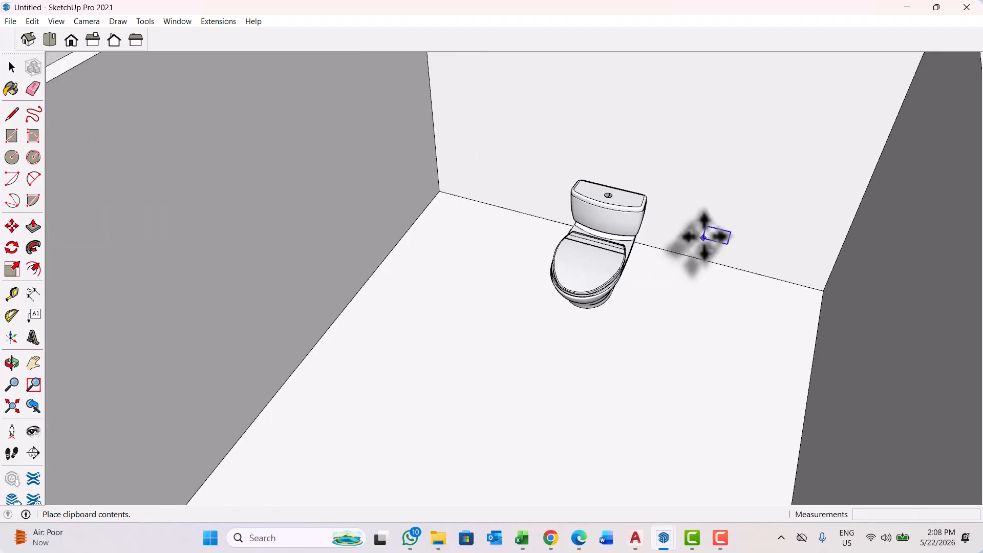
pyautogui.scroll(3, 716, 224)
pyautogui.click(692, 225)
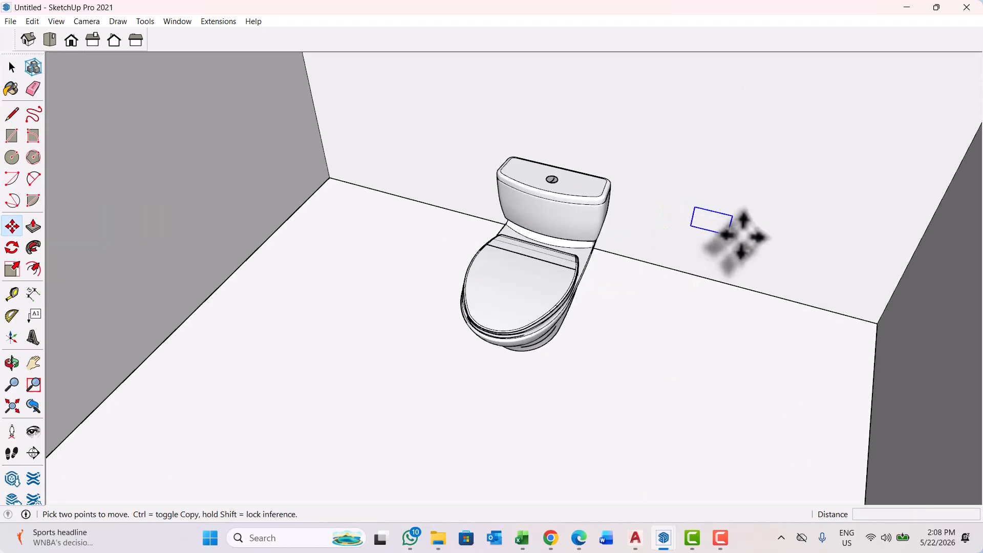
pyautogui.moveTo(742, 241); pyautogui.dragTo(658, 244, button='middle')
pyautogui.scroll(2, 640, 264)
pyautogui.scroll(2, 768, 329)
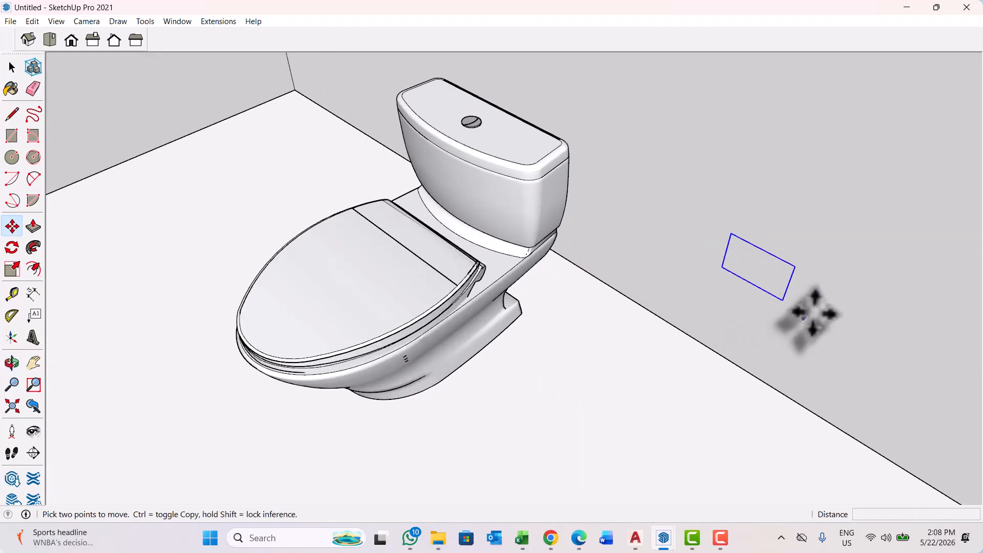
pyautogui.click(812, 313)
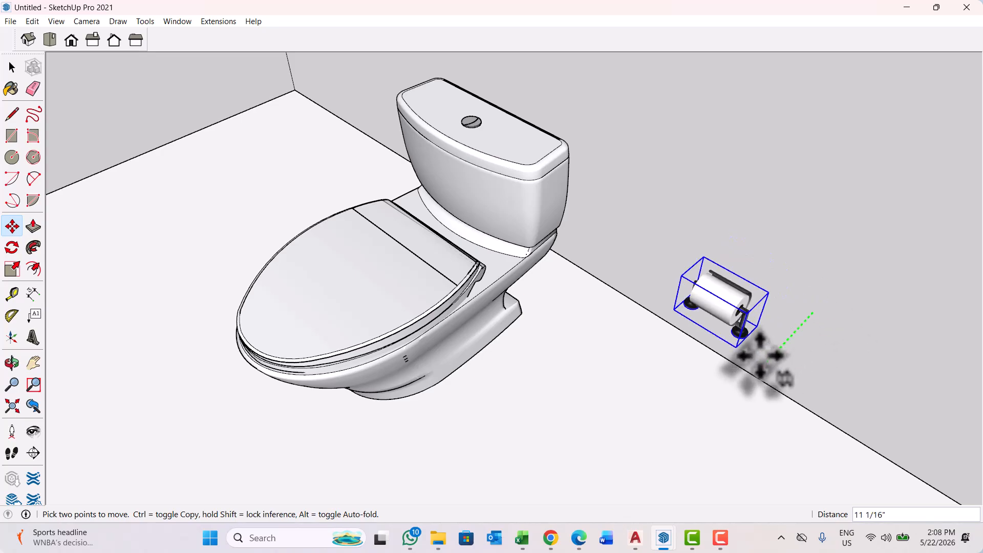
pyautogui.scroll(6, 785, 353)
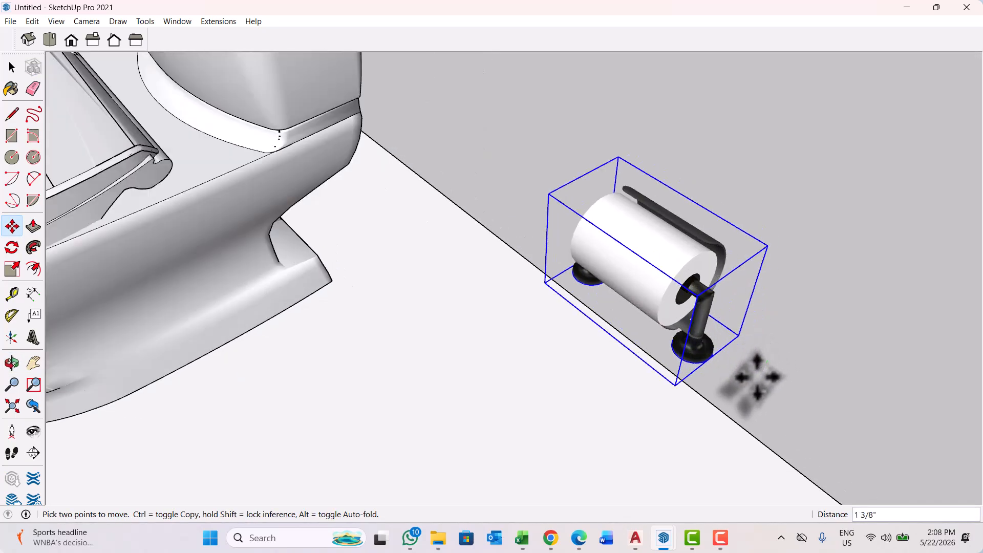
pyautogui.press('Escape')
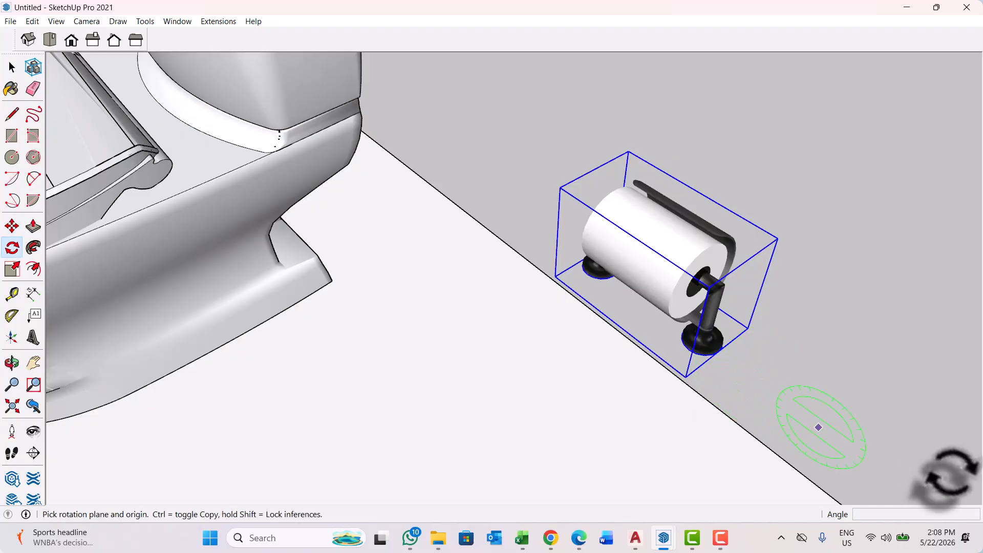
# Rotate the paper holder group 90 degrees so its round mounting plates face the back wall
pyautogui.moveTo(809, 382); pyautogui.dragTo(791, 417)
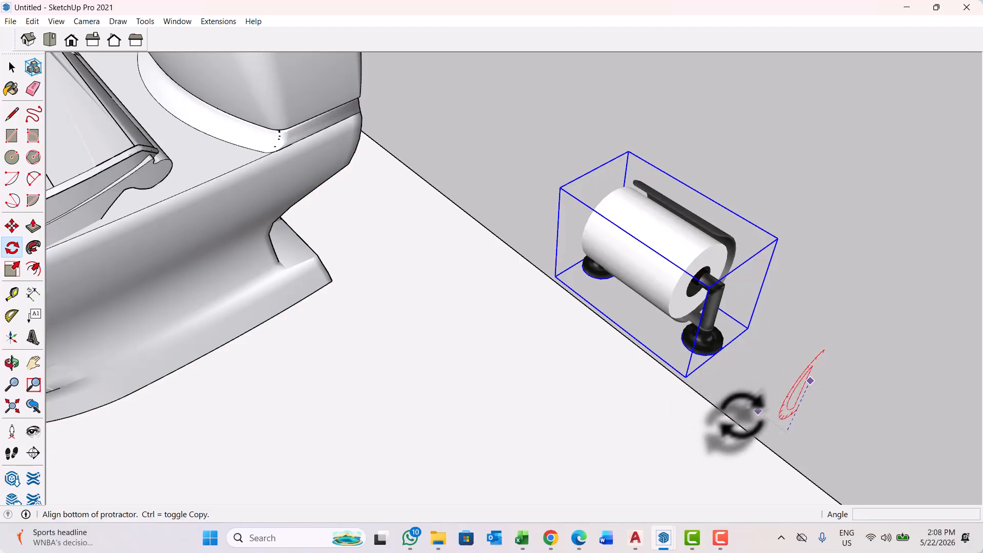
pyautogui.moveTo(719, 457); pyautogui.dragTo(725, 458)
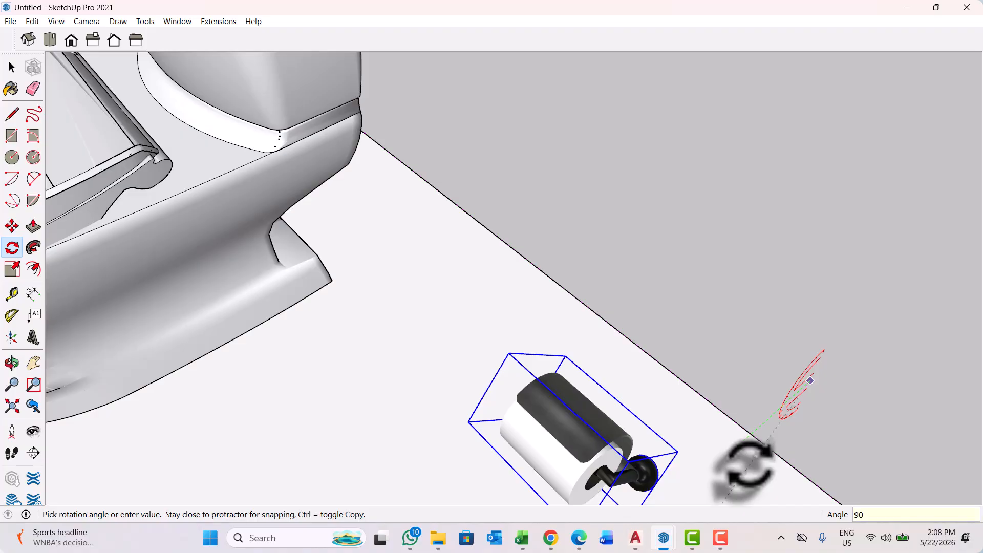
pyautogui.press('Return')
pyautogui.scroll(-2, 538, 318)
# Move the rotated paper holder group against the back wall beside the toilet
pyautogui.press('m')
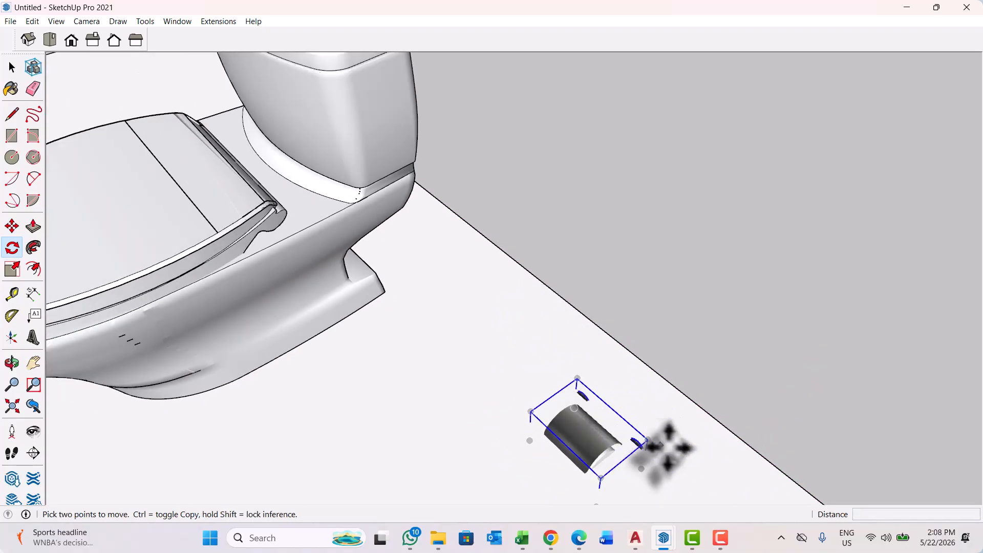
pyautogui.click(688, 477)
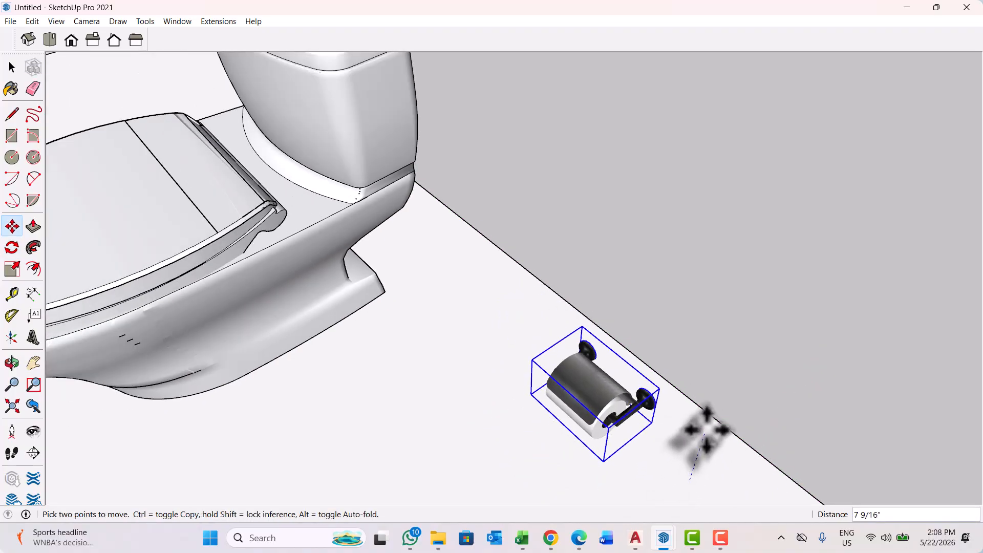
pyautogui.click(666, 408)
pyautogui.scroll(2, 666, 408)
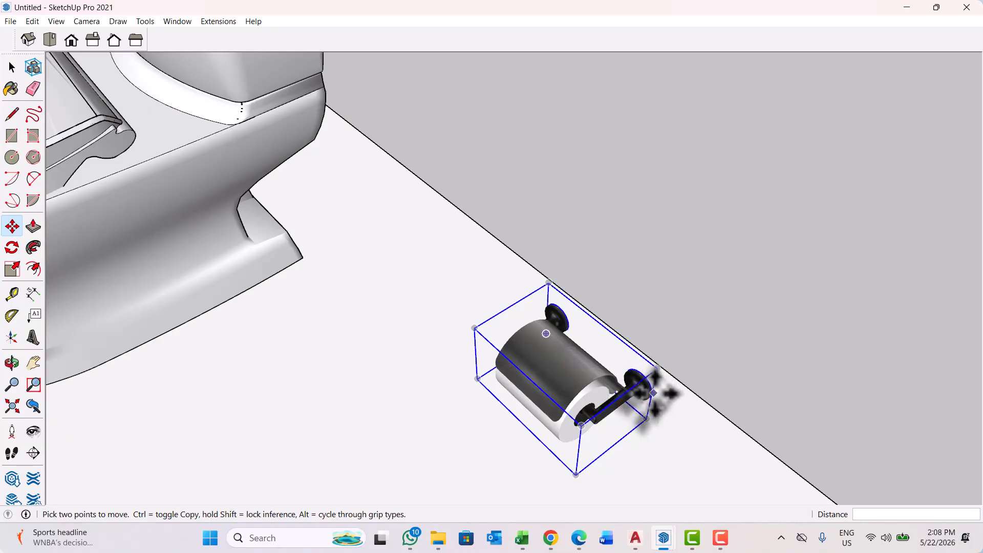
pyautogui.click(653, 393)
pyautogui.scroll(-2, 593, 346)
pyautogui.scroll(5, 483, 345)
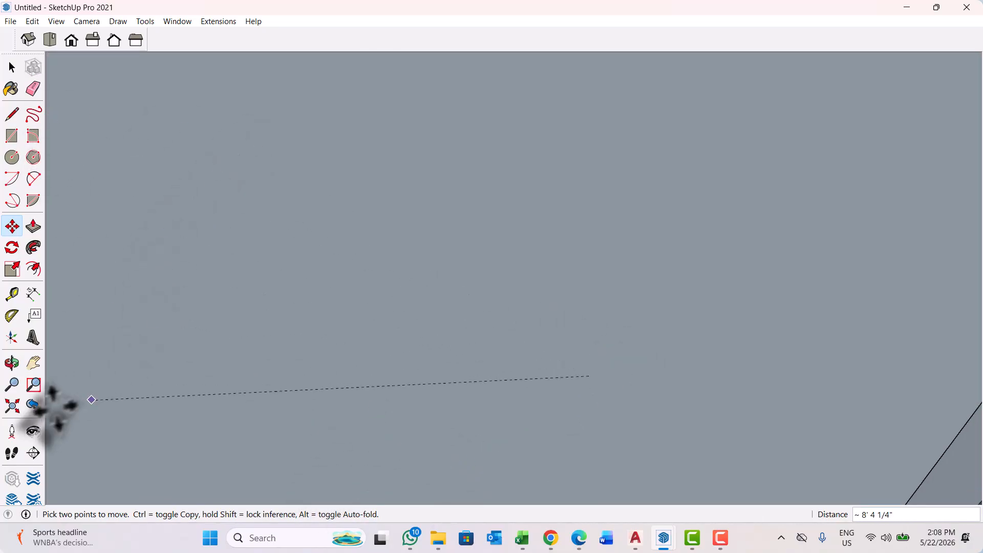
pyautogui.click(15, 407)
# Raise the paper holder about 3' 4" straight up along the back wall and leave the Move tool
pyautogui.scroll(8, 692, 339)
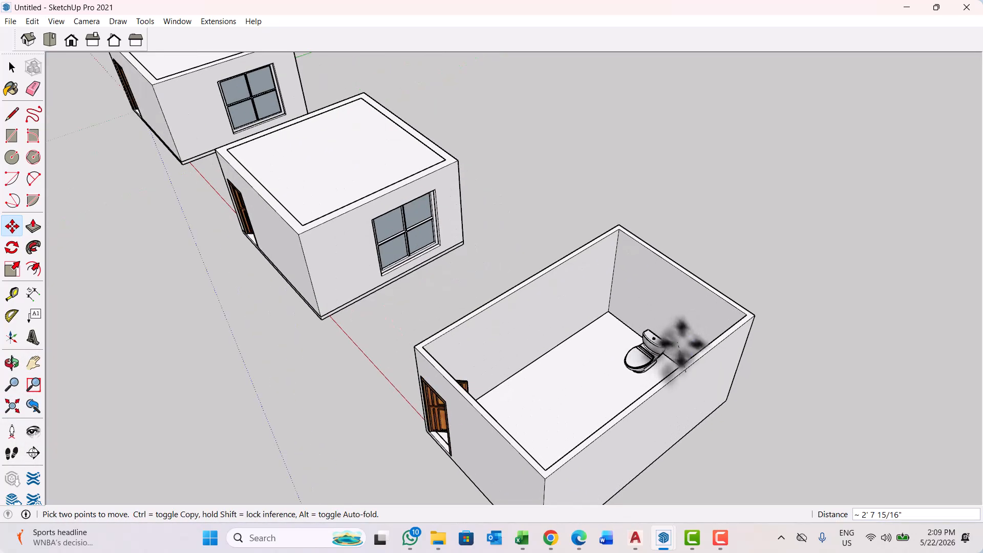
pyautogui.scroll(2, 692, 342)
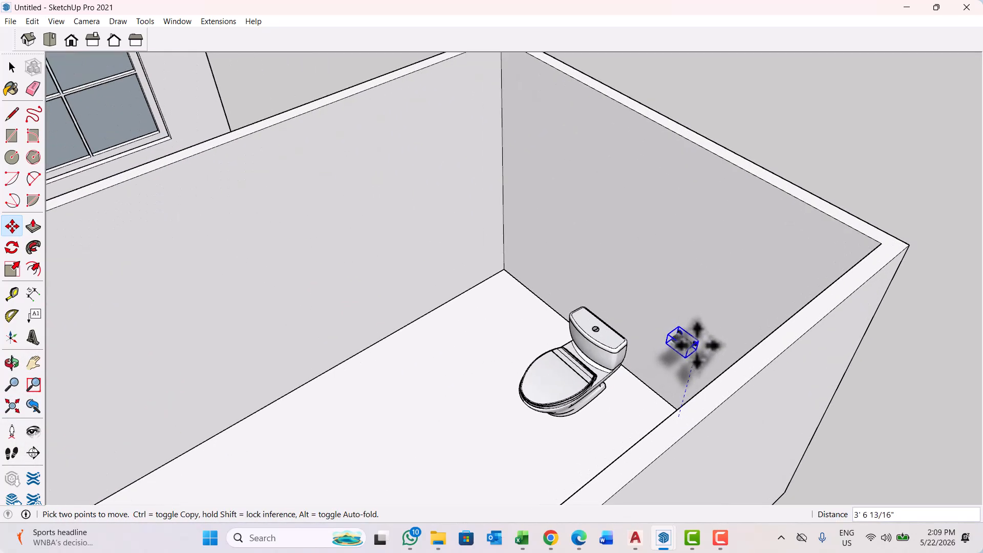
pyautogui.scroll(1, 697, 346)
pyautogui.click(698, 348)
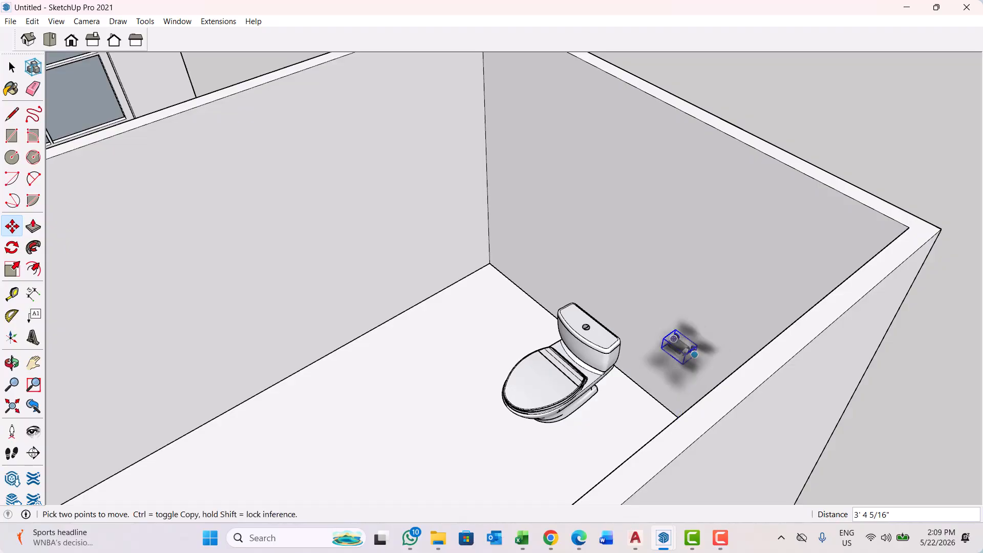
pyautogui.press('space')
# Deselect the paper holder and examine its placement beside the toilet from several angles
pyautogui.scroll(-5, 665, 343)
pyautogui.moveTo(665, 342); pyautogui.dragTo(784, 404, button='middle')
pyautogui.click(783, 404)
pyautogui.moveTo(634, 417); pyautogui.dragTo(723, 313, button='middle')
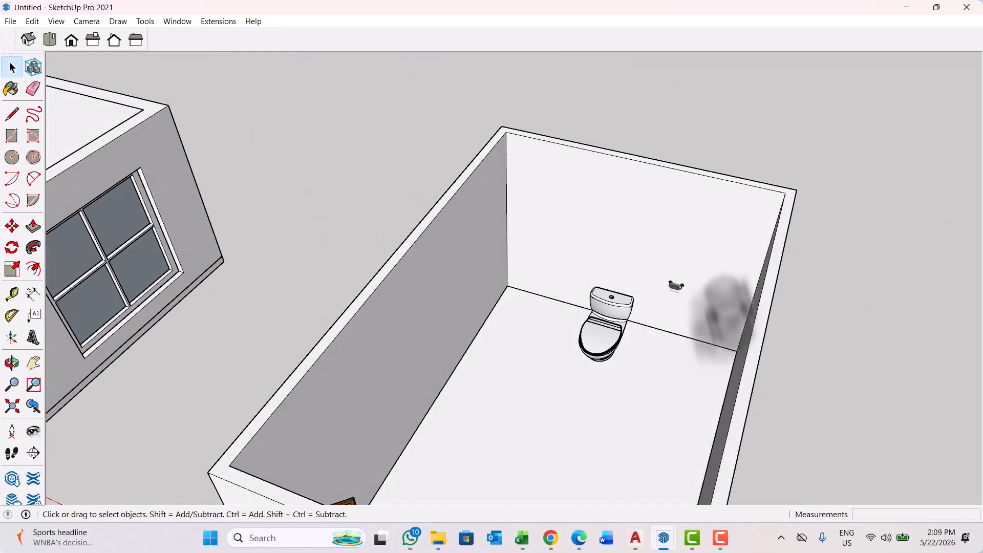
pyautogui.scroll(6, 670, 313)
pyautogui.scroll(1, 671, 318)
pyautogui.scroll(-5, 647, 318)
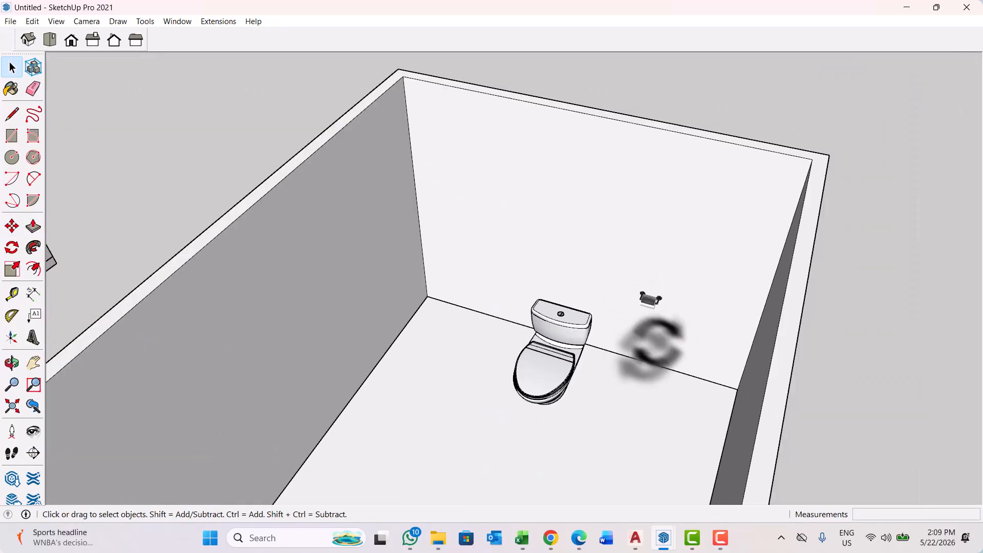
pyautogui.moveTo(670, 350); pyautogui.dragTo(597, 367, button='middle')
pyautogui.scroll(-2, 576, 323)
pyautogui.scroll(-3, 576, 323)
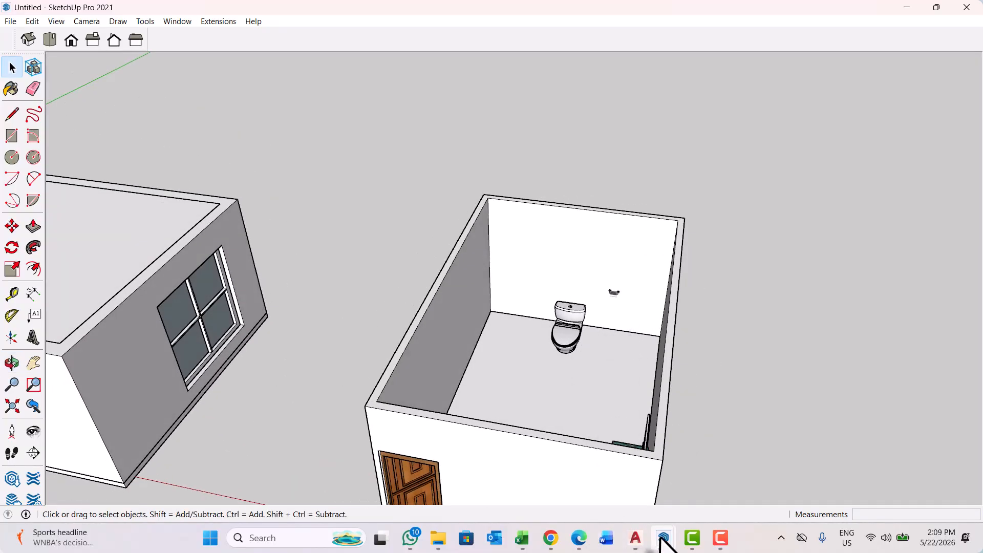
# Switch to the Edge browser and look through the 3D Warehouse toilet paper models
pyautogui.moveTo(663, 543)
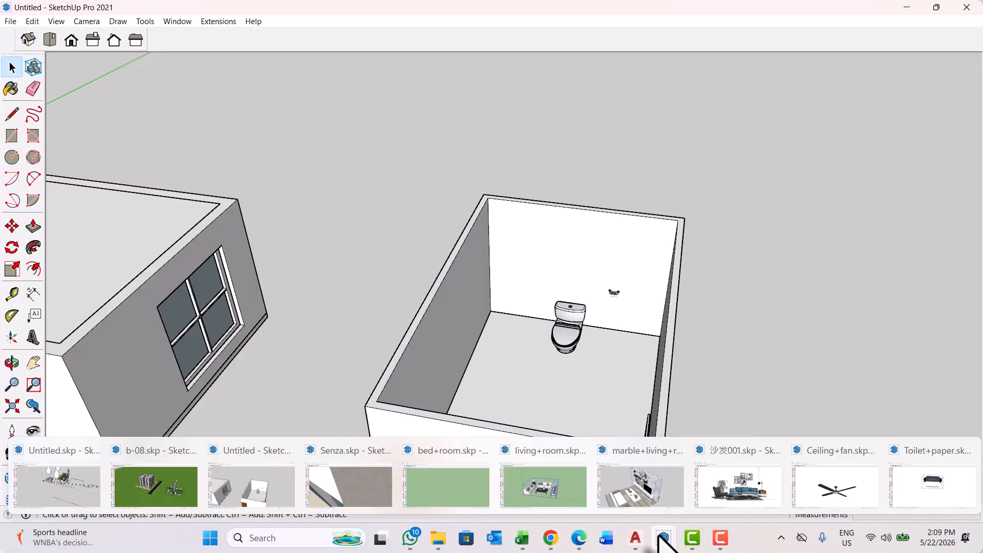
pyautogui.moveTo(635, 527)
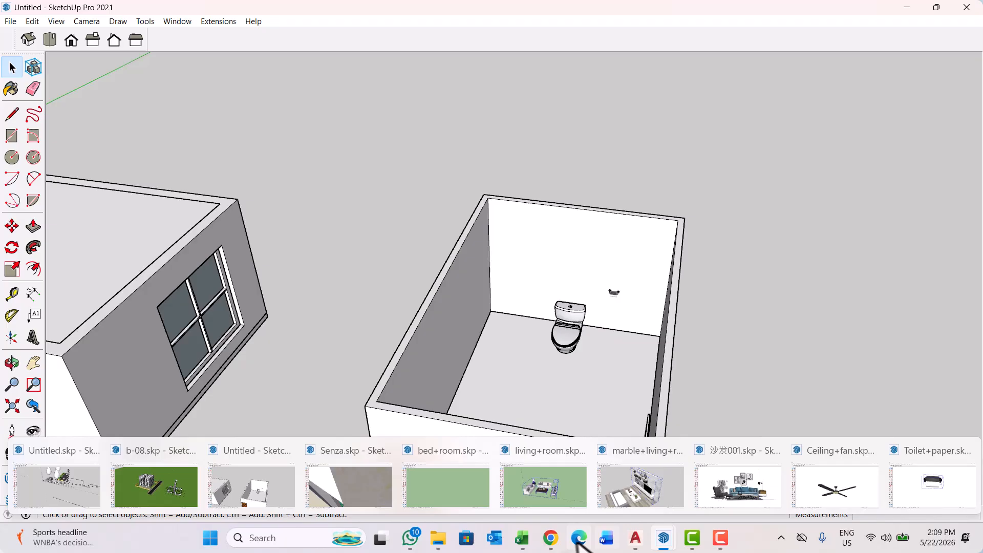
pyautogui.click(579, 538)
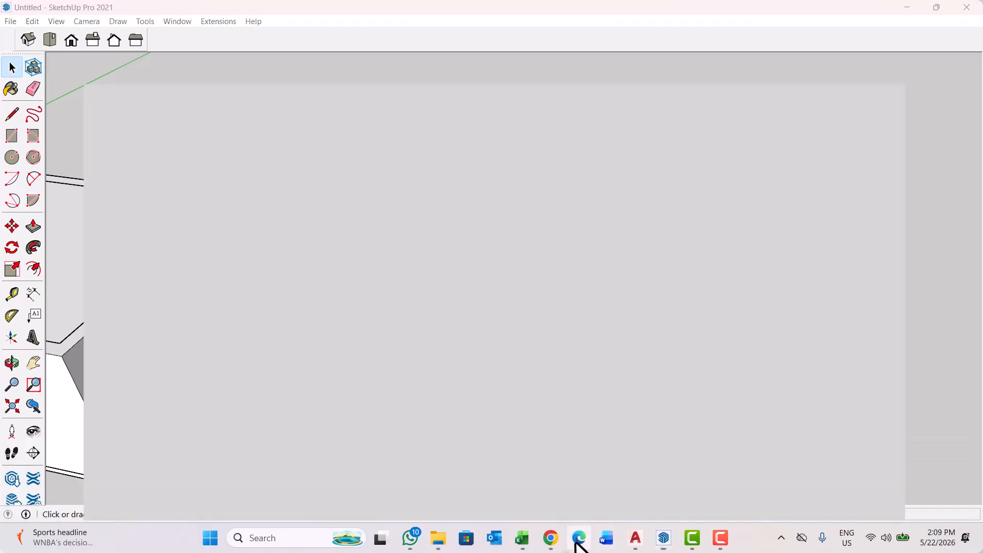
pyautogui.scroll(2, 461, 419)
pyautogui.scroll(-4, 389, 359)
pyautogui.scroll(4, 389, 327)
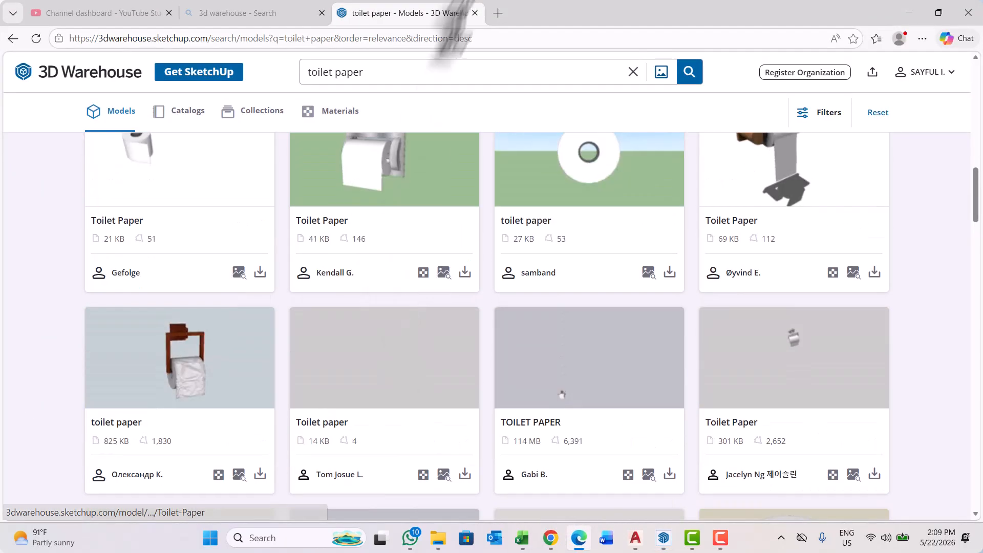
# Search the web in a new tab for "toilet equipment names" and read the list of core toilet fixtures
pyautogui.click(499, 13)
pyautogui.click(450, 39)
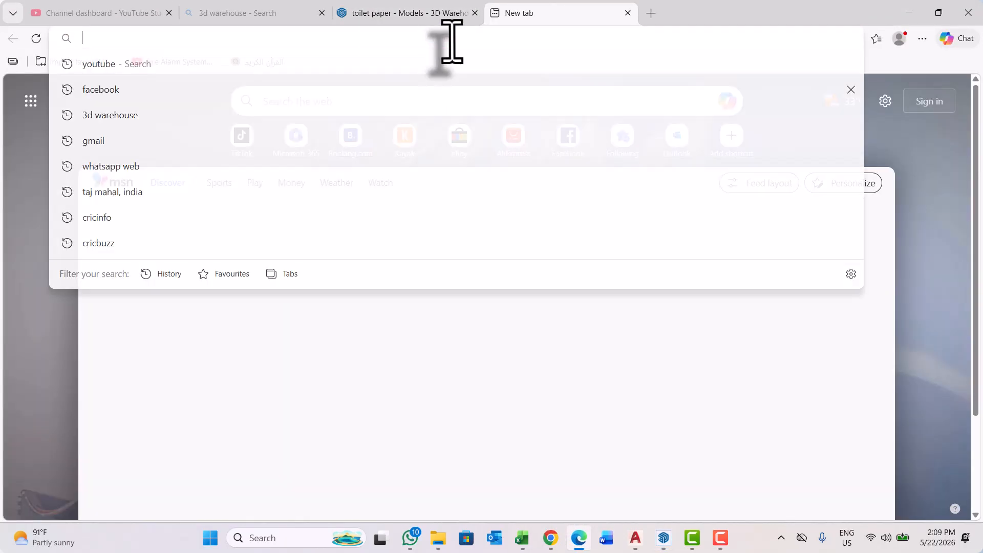
pyautogui.write('toile')
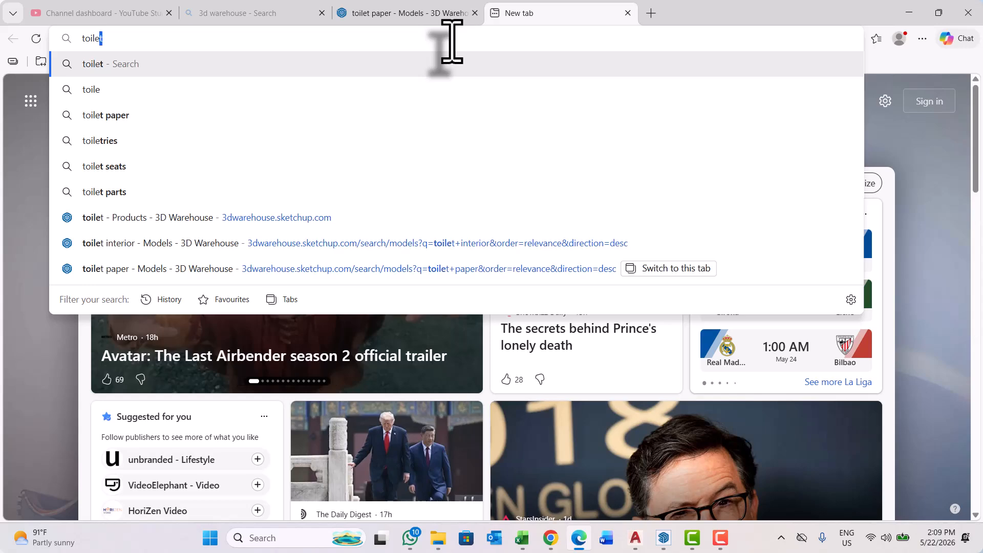
pyautogui.write('t')
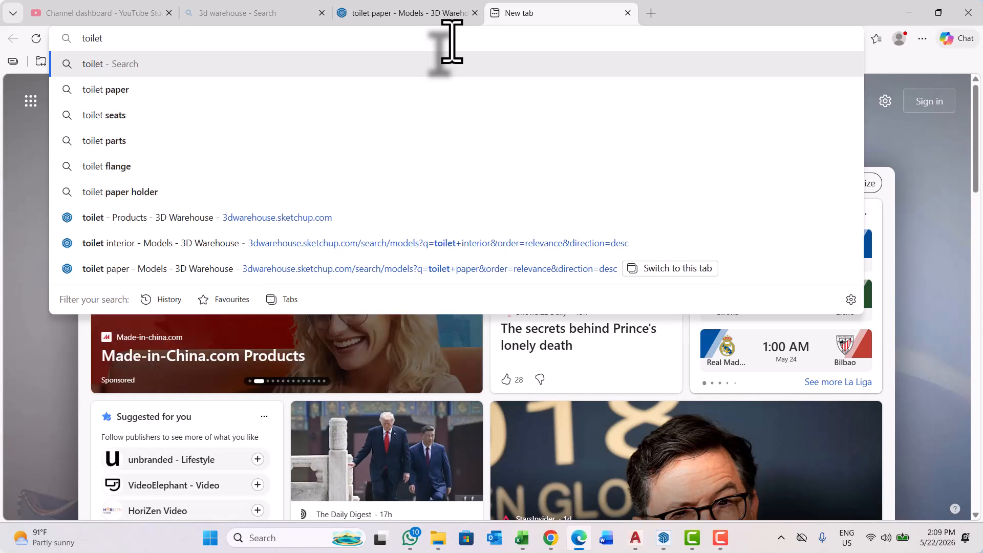
pyautogui.write(' e')
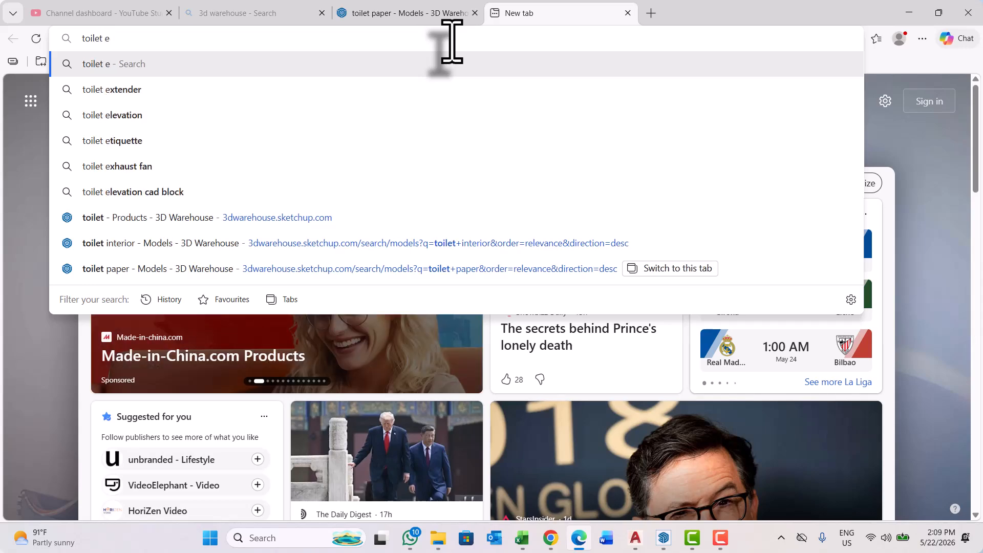
pyautogui.write('qub')
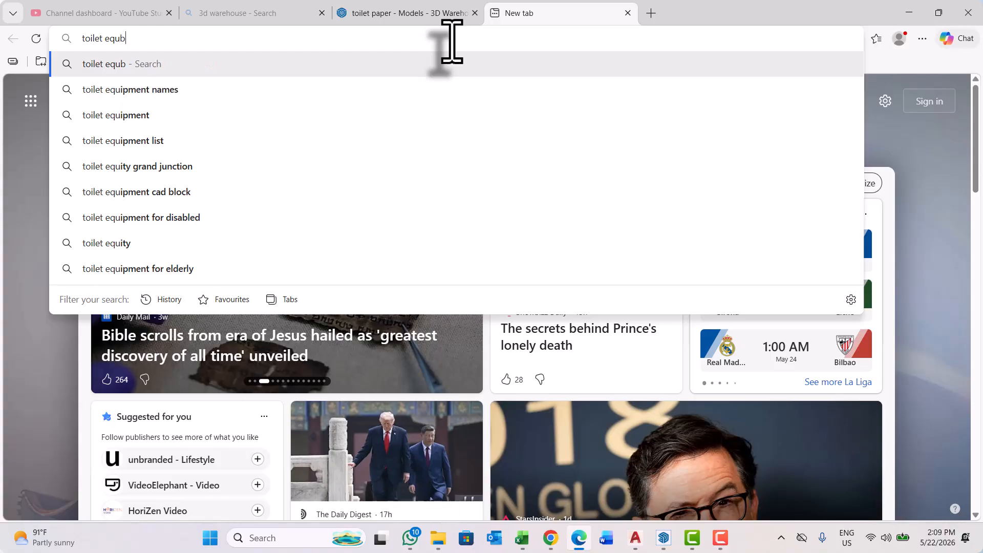
pyautogui.click(396, 95)
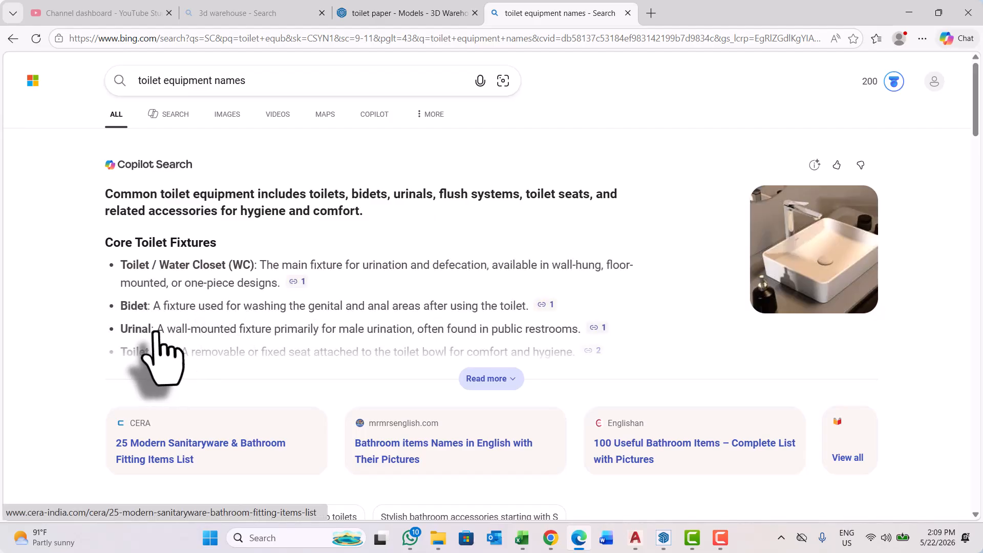
pyautogui.scroll(-3, 218, 276)
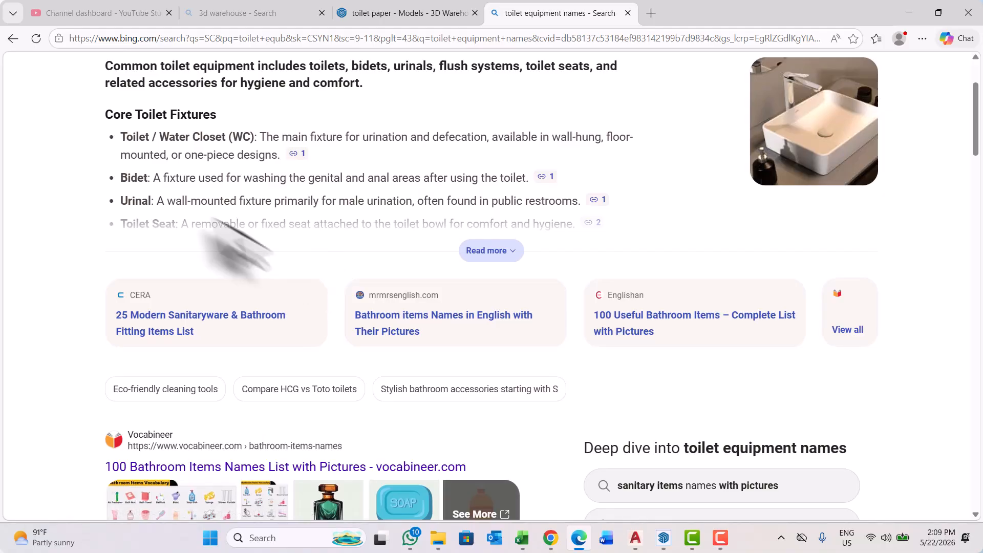
pyautogui.moveTo(125, 176)
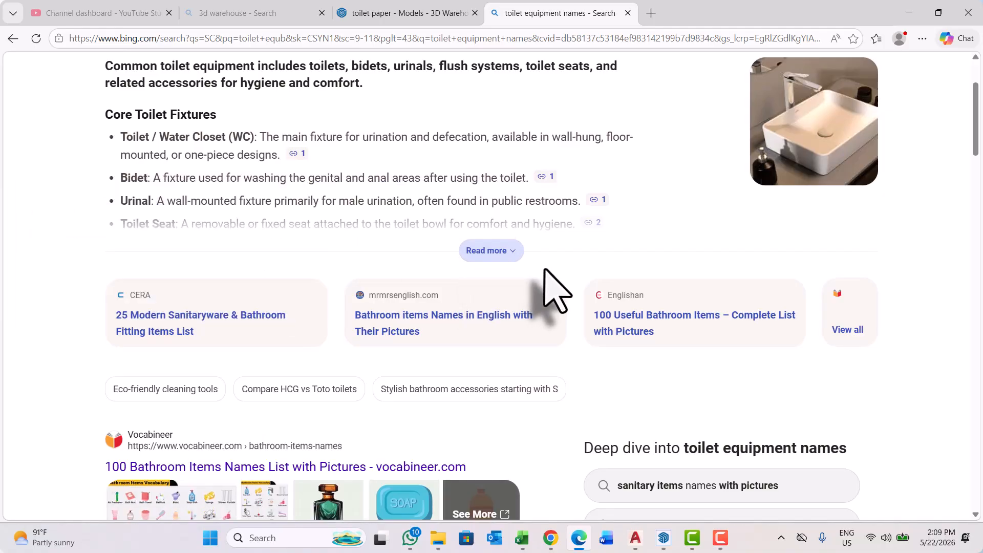
# Search 3D Warehouse for "bidet" and look through the bidet models
pyautogui.click(579, 538)
pyautogui.click(577, 538)
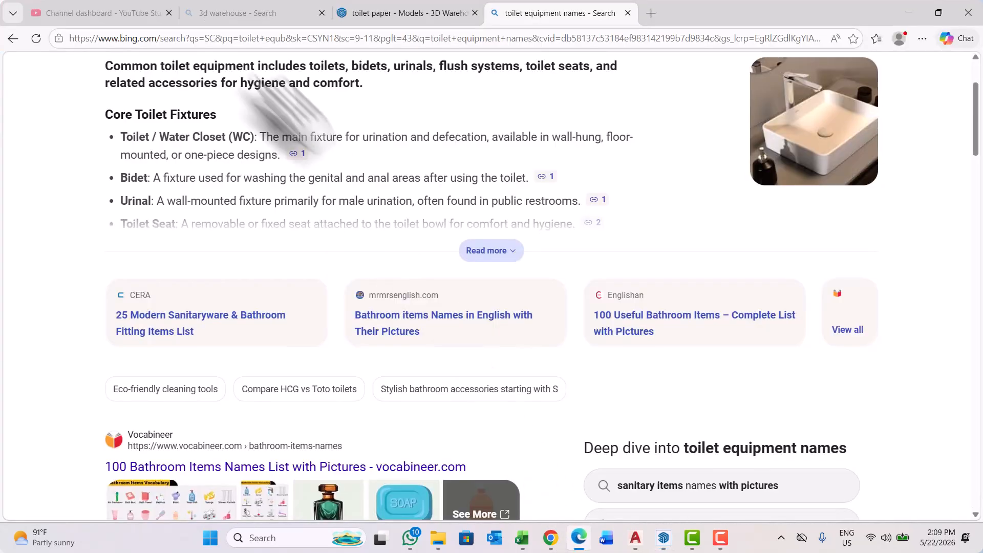
pyautogui.click(405, 12)
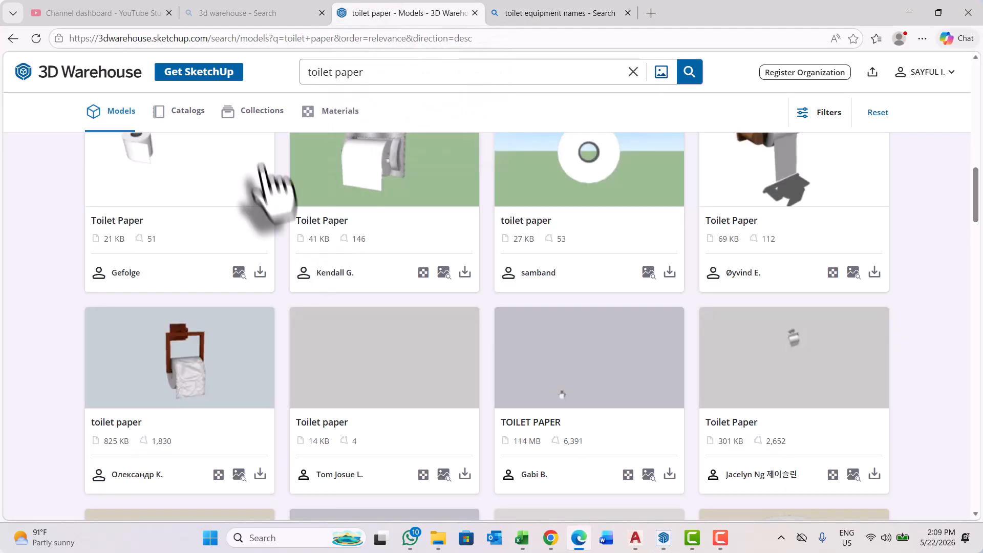
pyautogui.moveTo(358, 74); pyautogui.dragTo(304, 75)
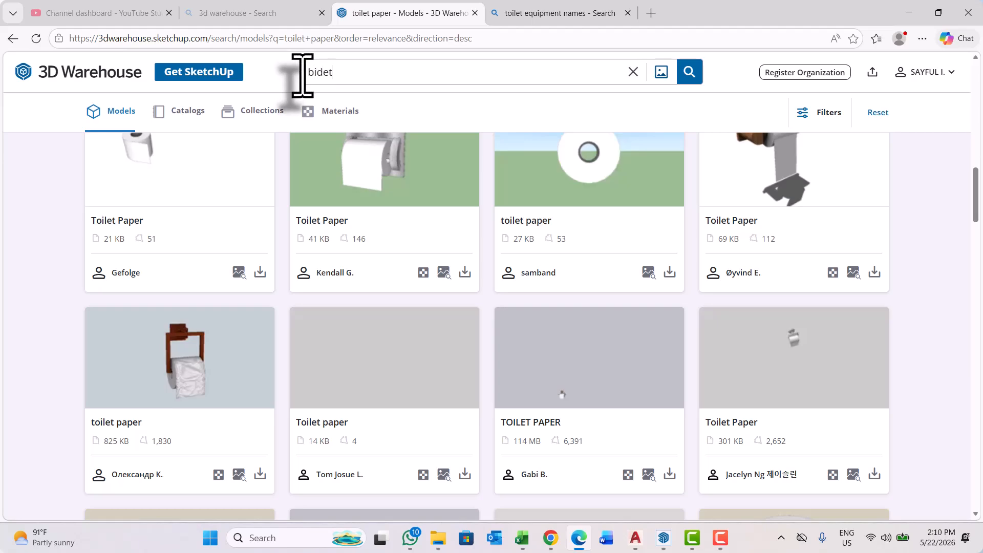
pyautogui.press('Return')
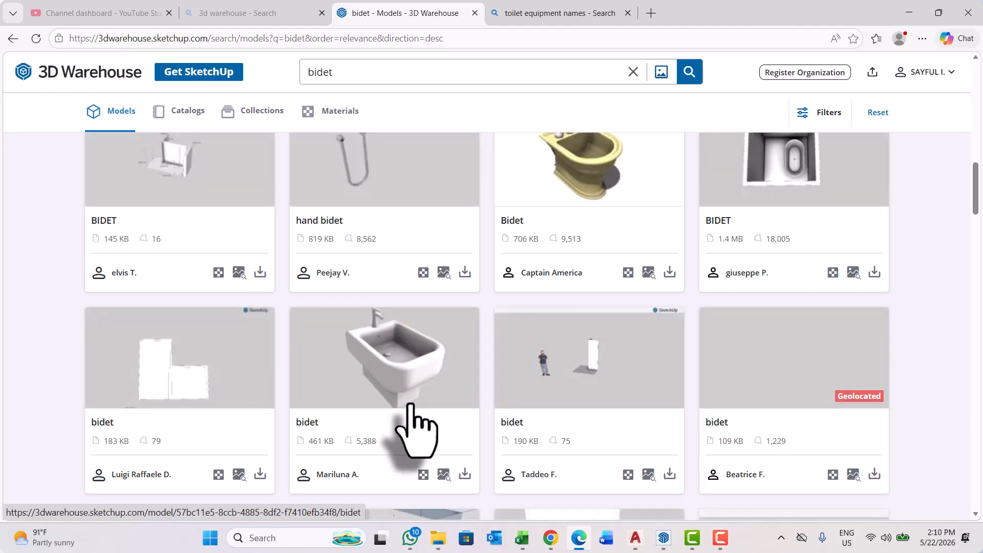
pyautogui.scroll(3, 411, 405)
pyautogui.scroll(6, 547, 405)
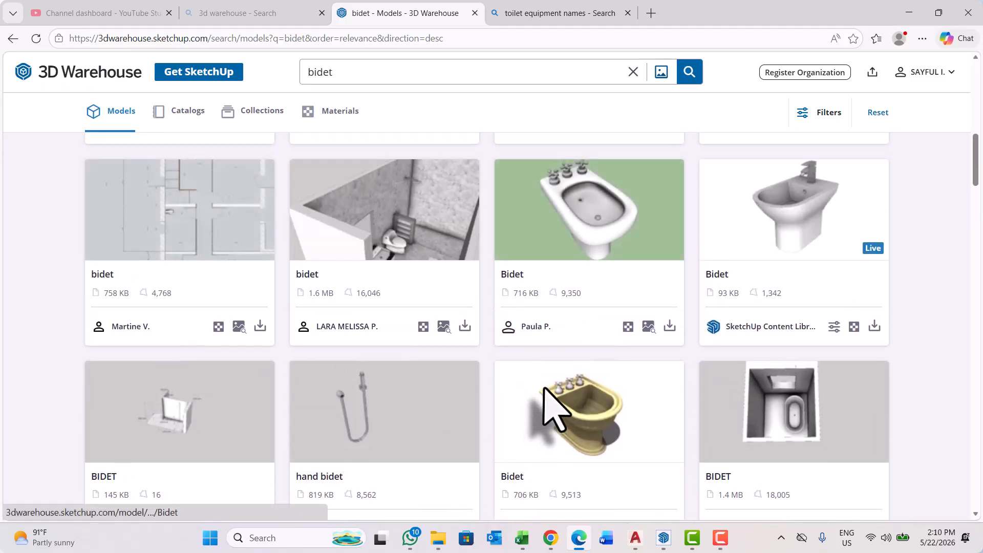
pyautogui.scroll(4, 619, 453)
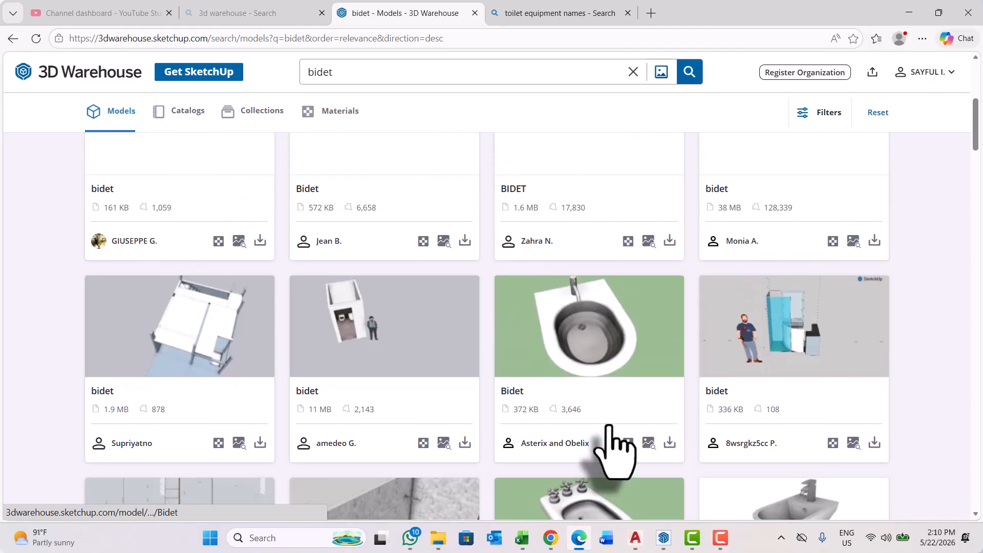
pyautogui.scroll(1, 606, 445)
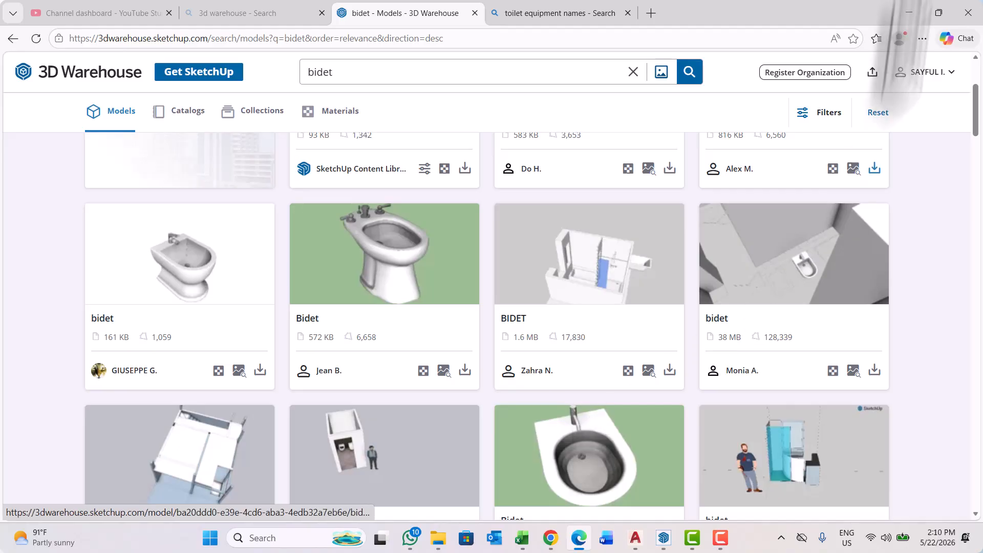
# Recheck the core toilet fixtures list and download the 572 KB Bidet model from the 3D Warehouse results
pyautogui.click(558, 13)
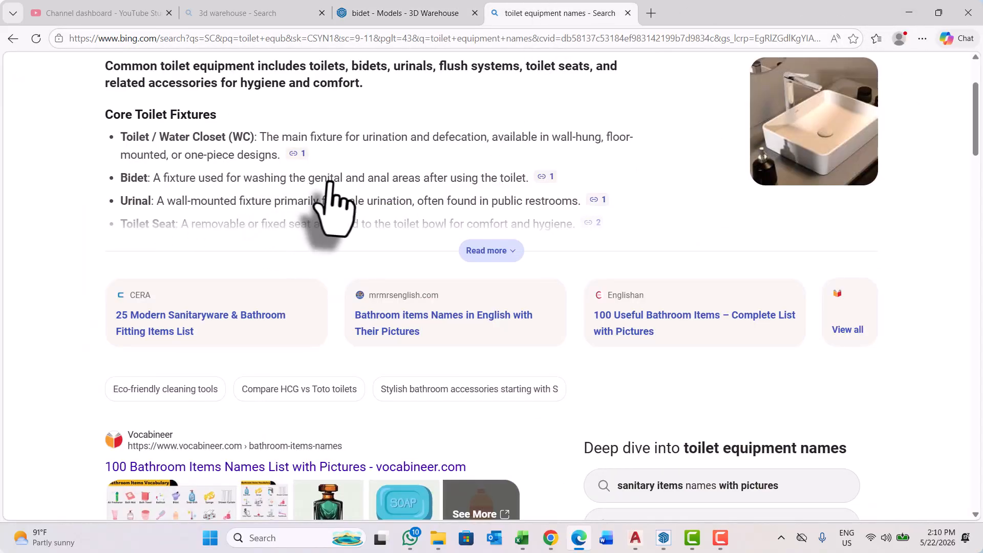
pyautogui.moveTo(372, 185)
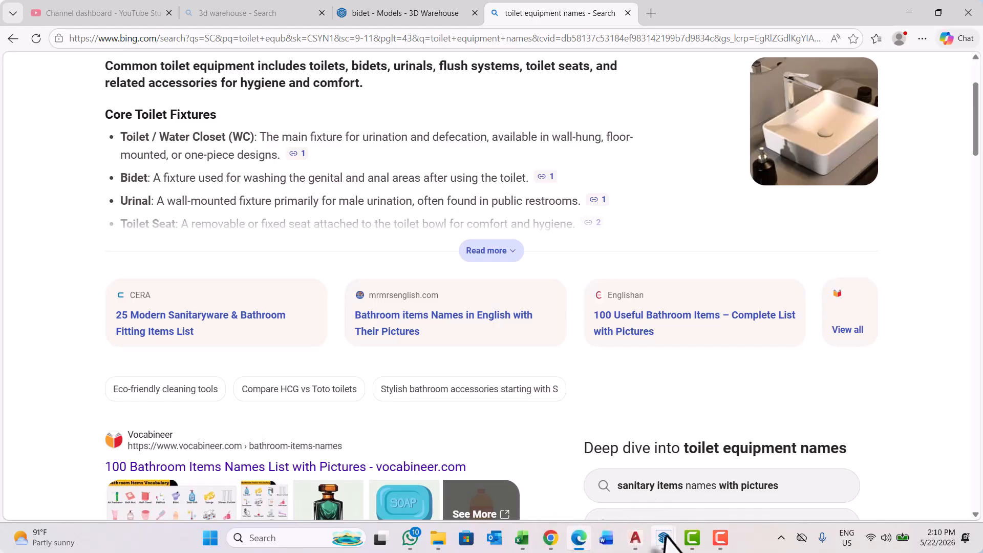
pyautogui.click(414, 6)
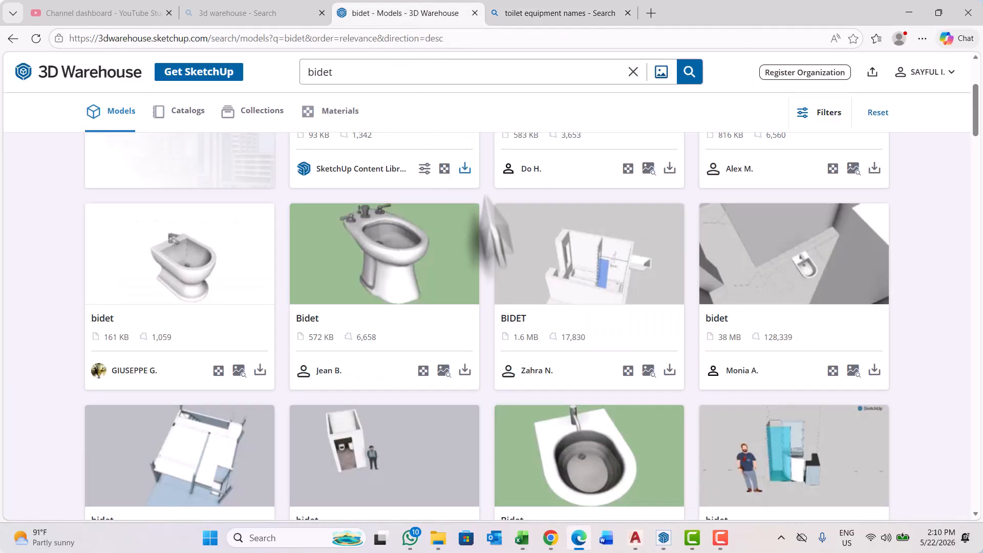
pyautogui.scroll(-3, 500, 274)
pyautogui.scroll(3, 505, 286)
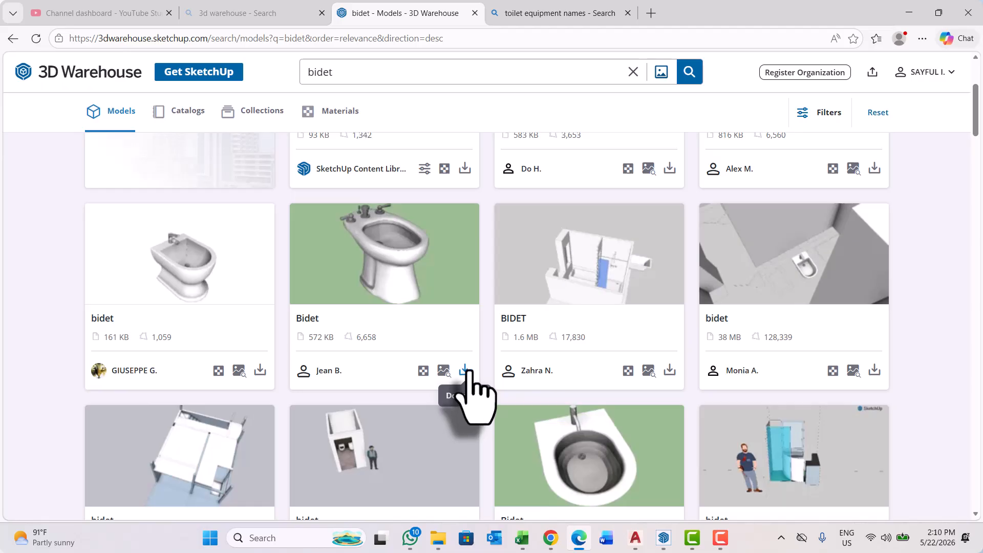
pyautogui.click(465, 370)
pyautogui.click(496, 401)
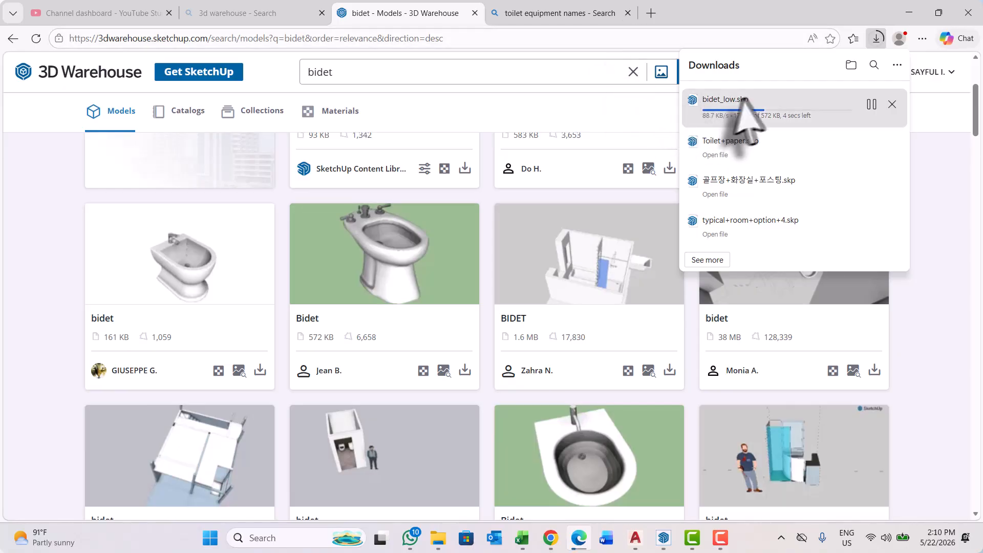
# Leave the browser and open bidet_low.skp from the Downloads folder in SketchUp
pyautogui.click(909, 13)
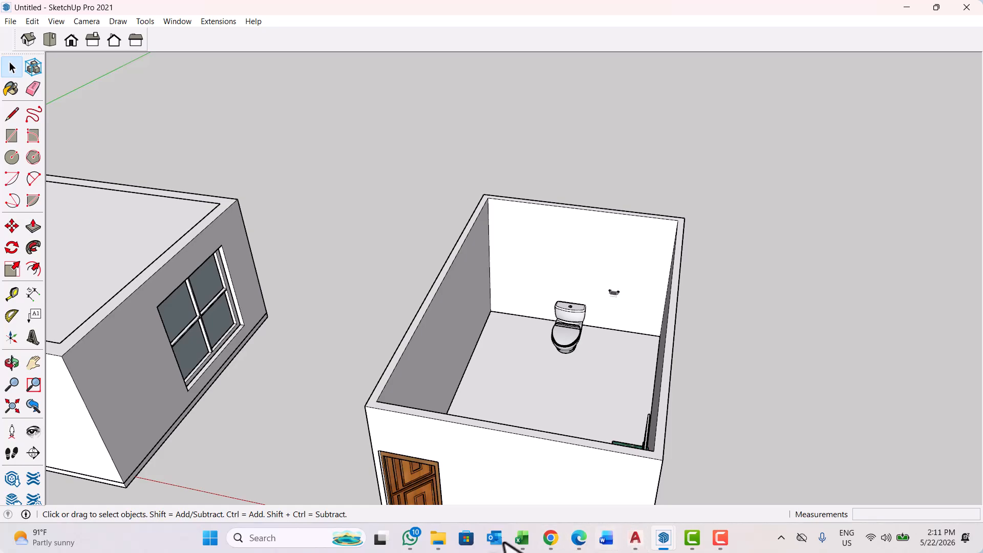
pyautogui.moveTo(439, 546)
pyautogui.click(294, 478)
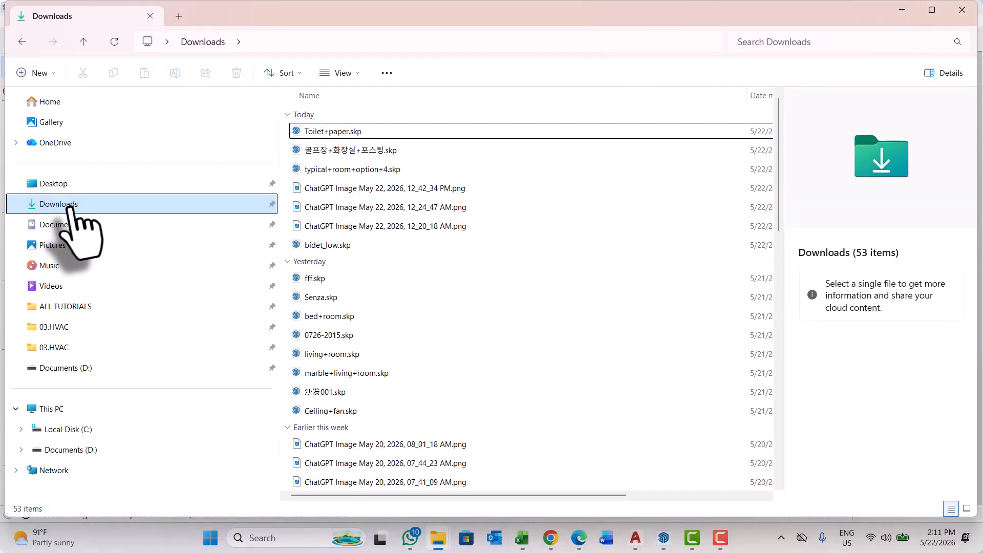
pyautogui.click(333, 133)
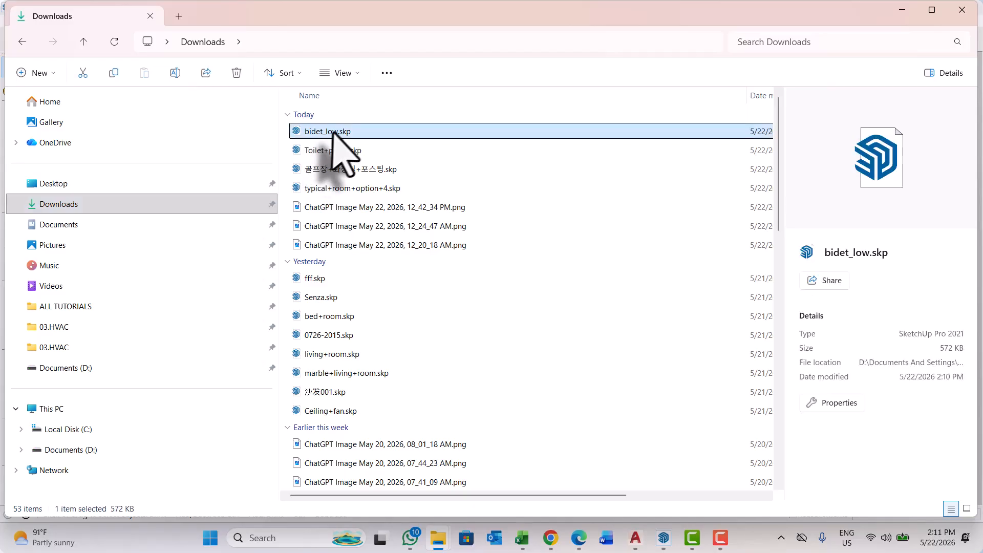
pyautogui.doubleClick(336, 132)
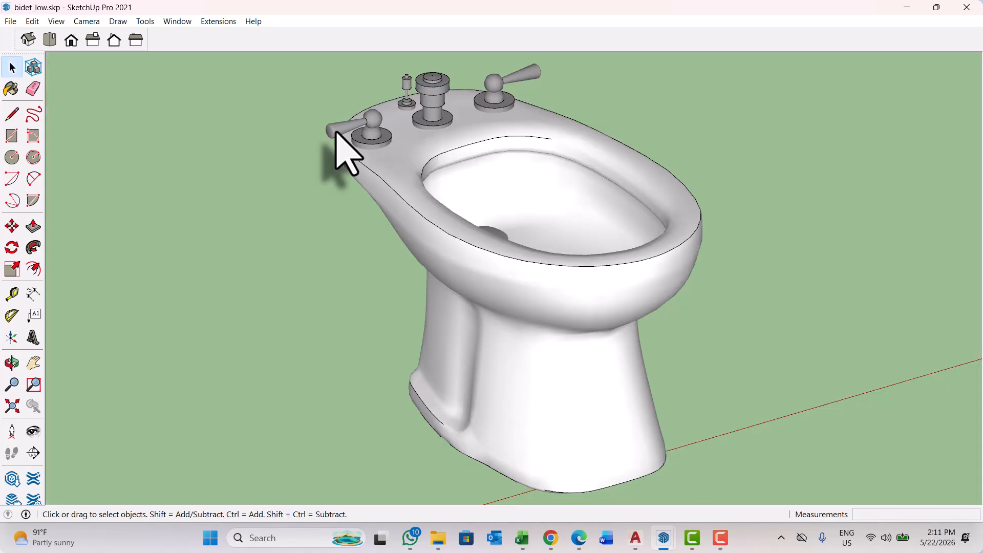
# Combine all of the bidet's geometry into one group and copy it
pyautogui.scroll(-4, 339, 135)
pyautogui.moveTo(593, 308); pyautogui.dragTo(465, 195, button='middle')
pyautogui.scroll(-3, 465, 194)
pyautogui.moveTo(401, 114); pyautogui.dragTo(609, 343)
pyautogui.rightClick(490, 208)
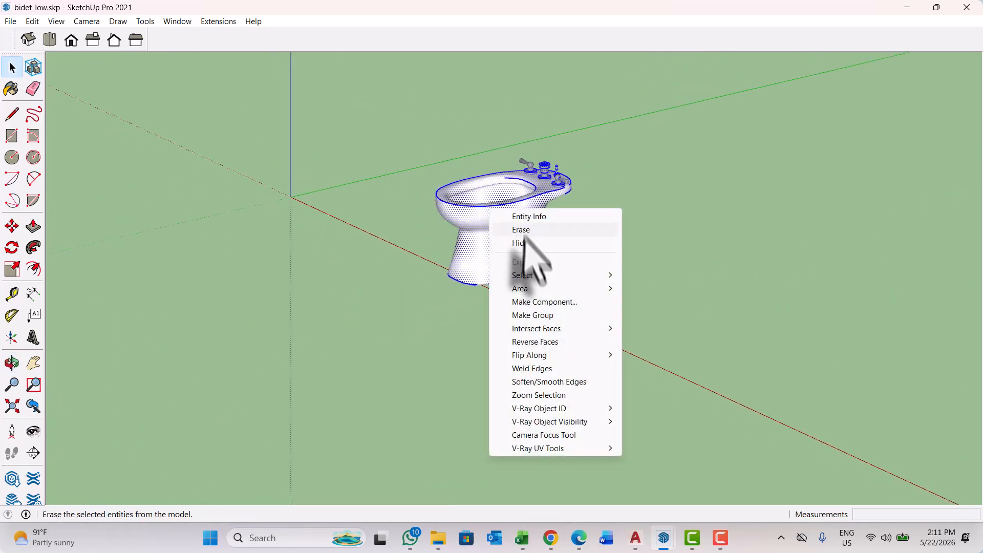
pyautogui.click(543, 314)
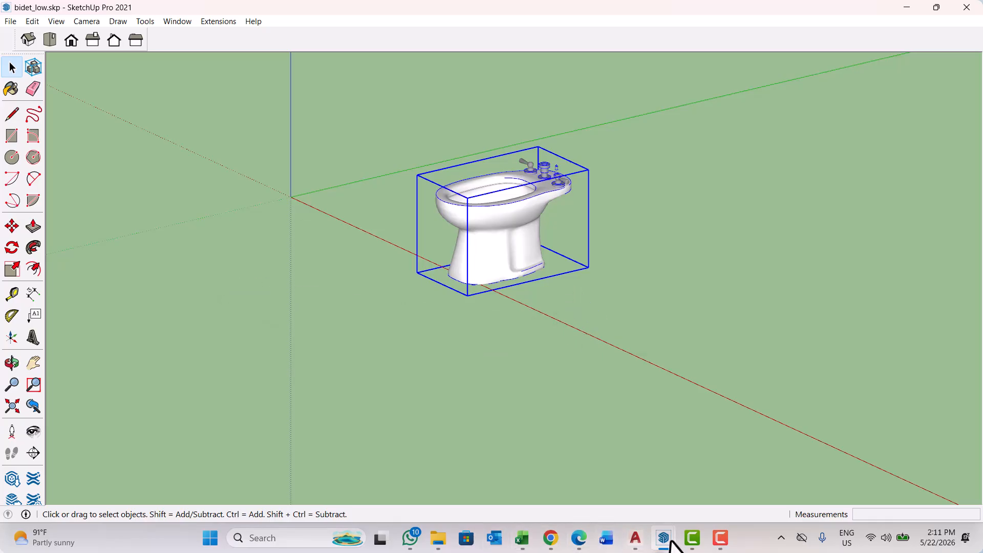
# Switch to the Untitled room model and paste the bidet on the bathroom floor between the toilet and the back corner
pyautogui.moveTo(672, 545)
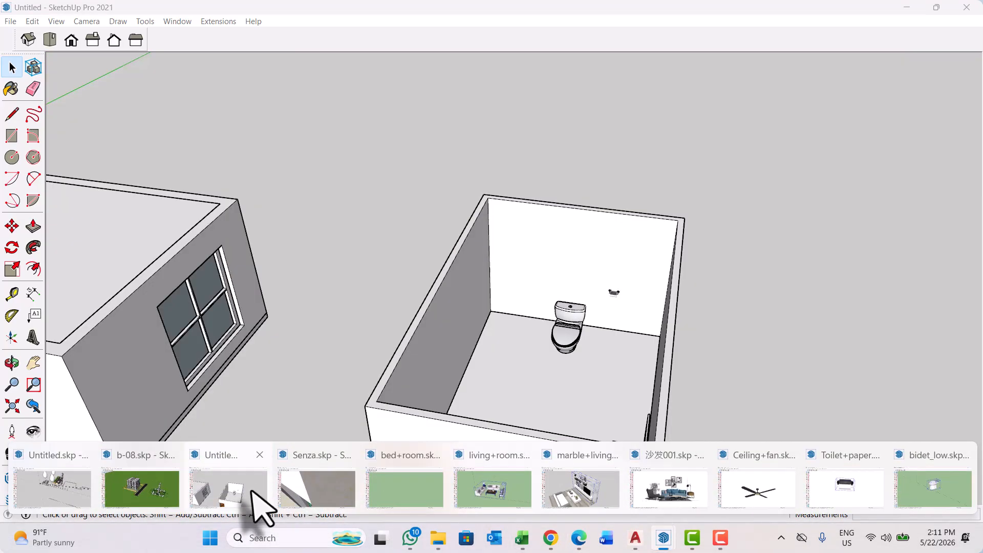
pyautogui.click(253, 489)
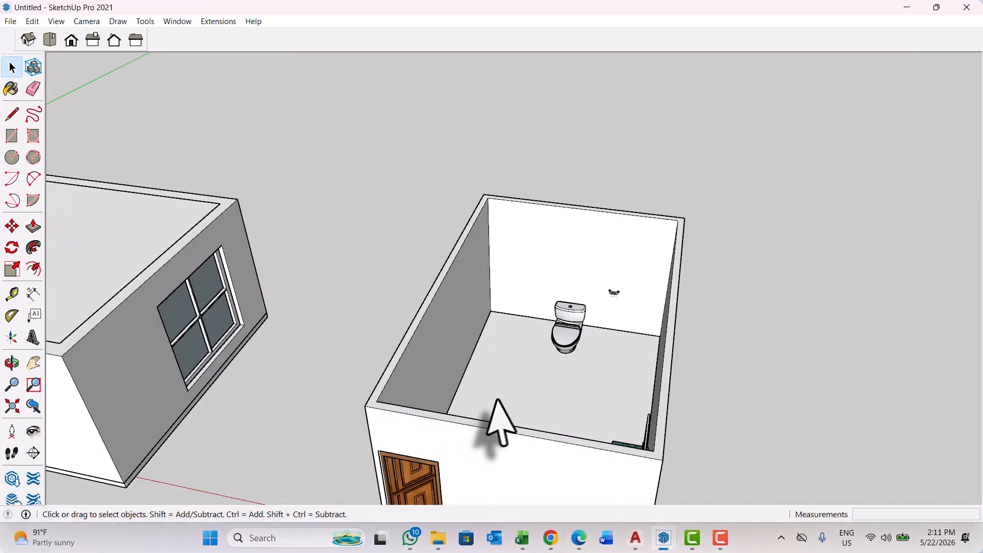
pyautogui.scroll(4, 496, 402)
pyautogui.hotkey('ctrl', 'v')
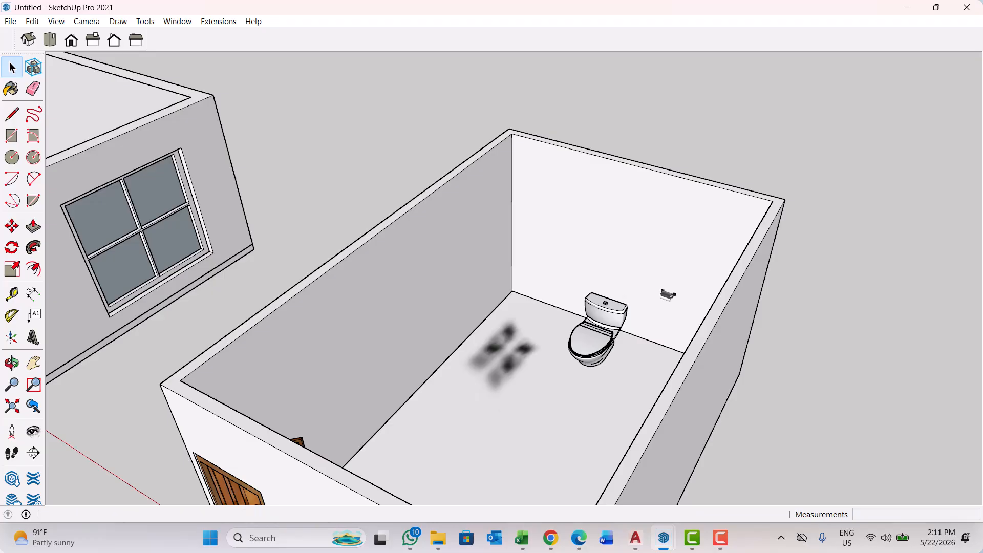
pyautogui.scroll(4, 507, 338)
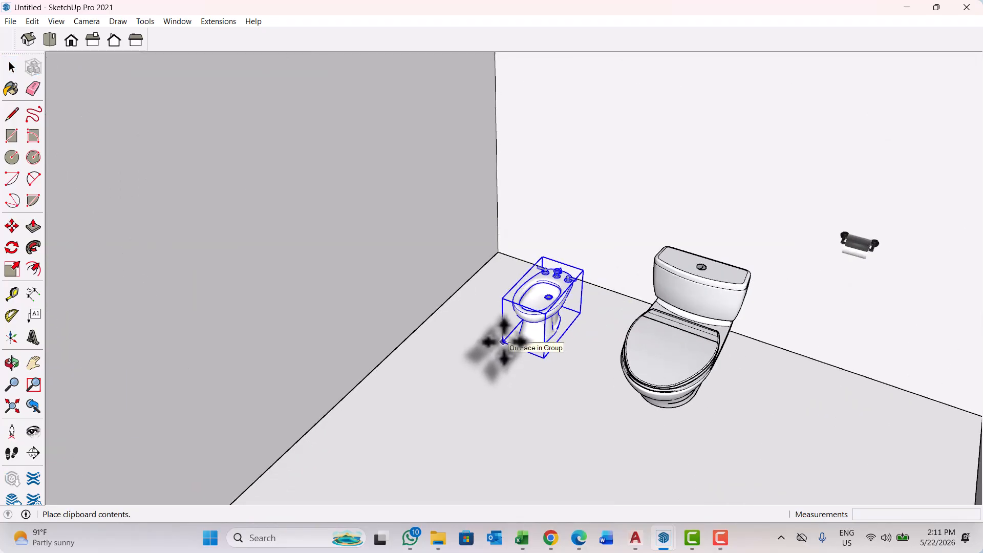
pyautogui.click(508, 338)
# Scale the bidet up uniformly from its upper corner to suit the toilet's size, and return to the Select tool
pyautogui.scroll(2, 547, 360)
pyautogui.press('s')
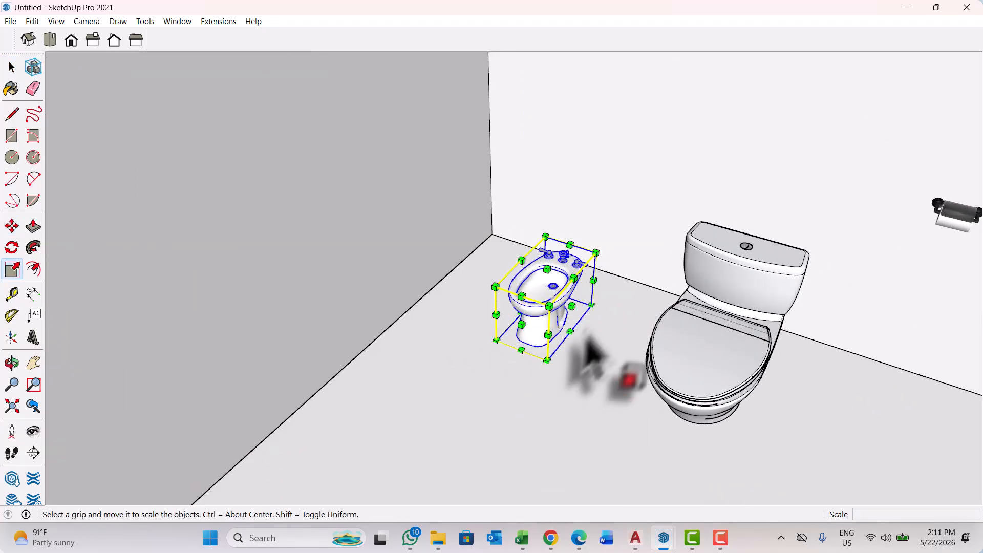
pyautogui.click(600, 249)
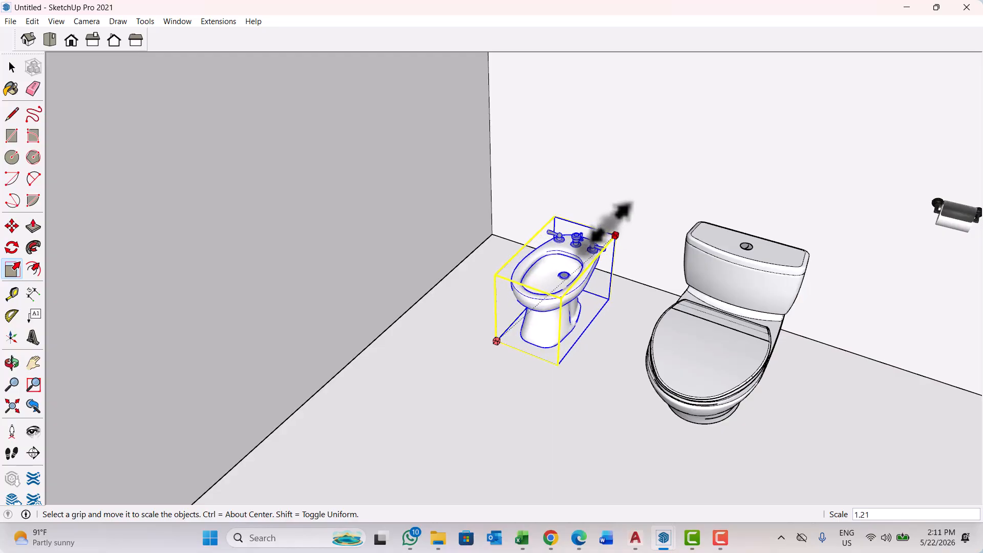
pyautogui.click(633, 194)
pyautogui.press('m')
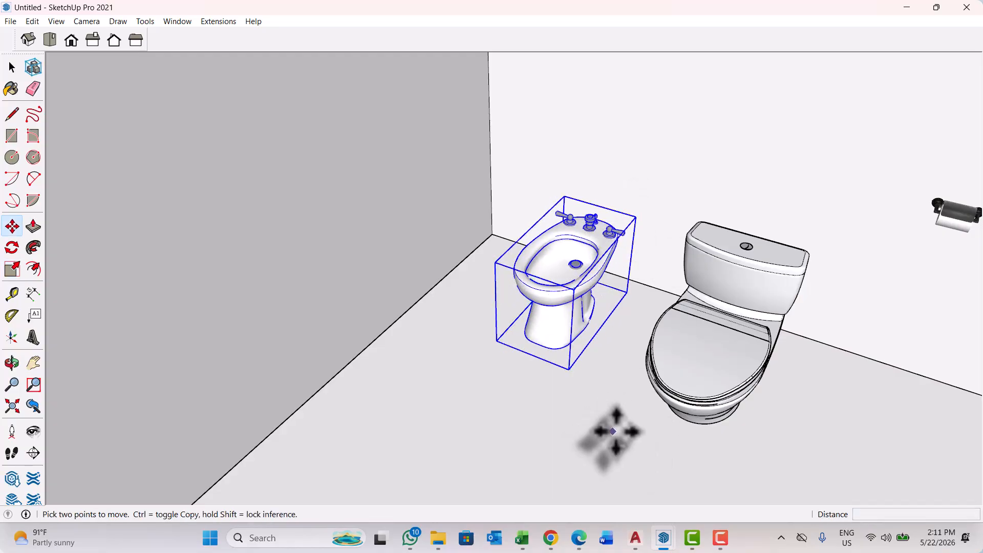
pyautogui.click(594, 428)
pyautogui.press('space')
pyautogui.scroll(-5, 494, 339)
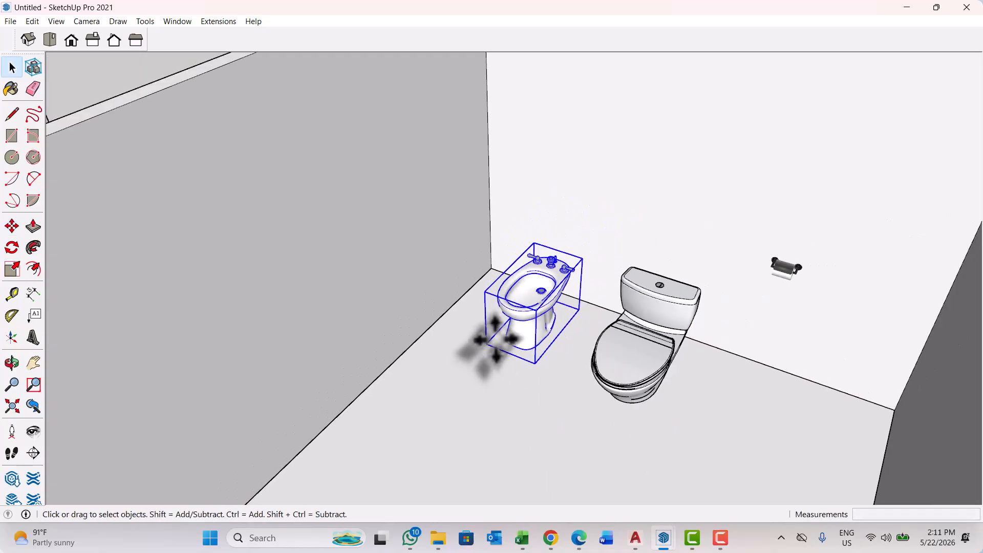
# Scale up the toilet paper holder on the back wall and deselect it
pyautogui.moveTo(608, 405); pyautogui.dragTo(696, 266, button='middle')
pyautogui.scroll(3, 719, 301)
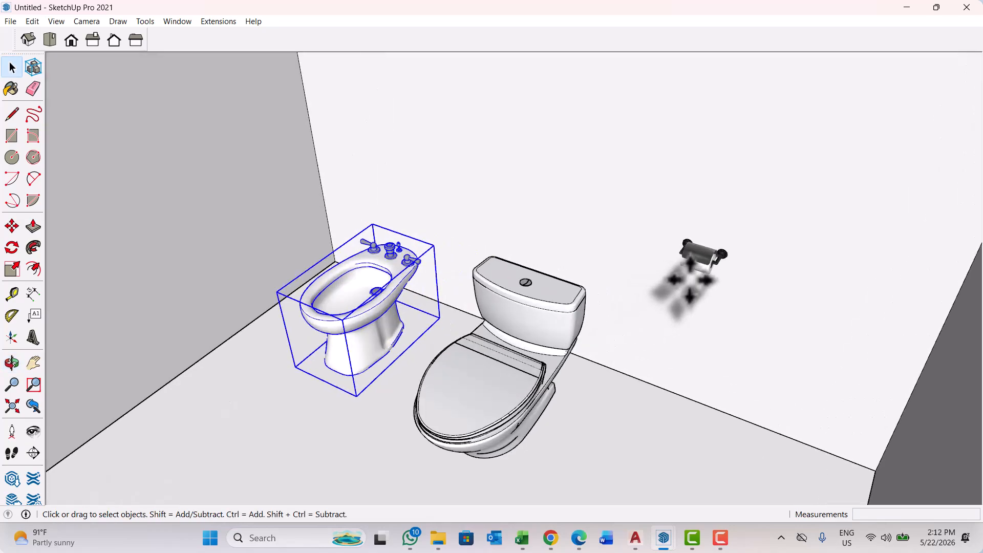
pyautogui.scroll(2, 699, 259)
pyautogui.click(699, 252)
pyautogui.press('s')
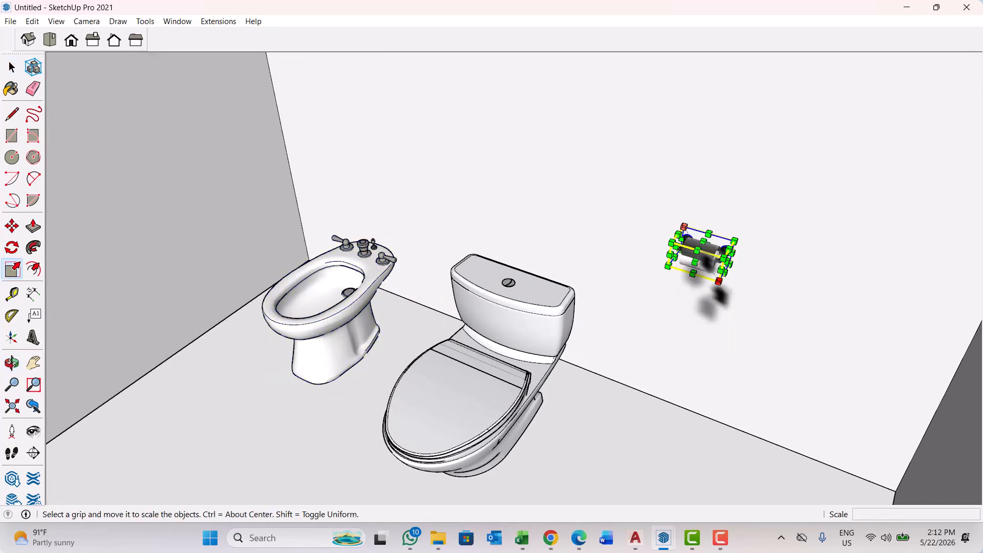
pyautogui.moveTo(675, 245); pyautogui.dragTo(605, 215)
pyautogui.press('space')
pyautogui.scroll(-1, 604, 323)
pyautogui.scroll(-4, 546, 279)
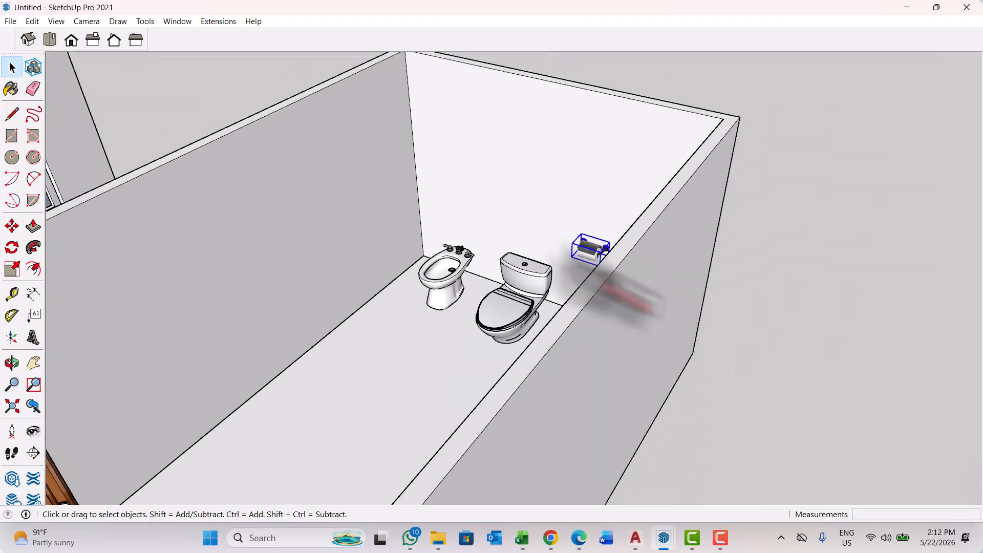
pyautogui.click(821, 352)
pyautogui.moveTo(821, 354); pyautogui.dragTo(863, 351, button='middle')
pyautogui.scroll(2, 474, 266)
pyautogui.scroll(-5, 494, 284)
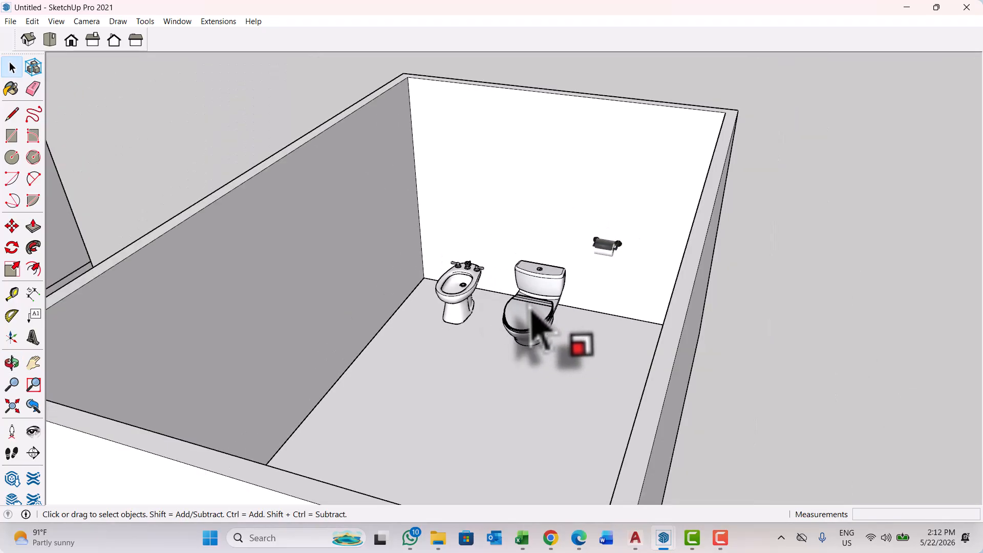
# Switch to the browser, check the toilet equipment list for the next fixture, and search 3D Warehouse for "uniral"
pyautogui.click(577, 537)
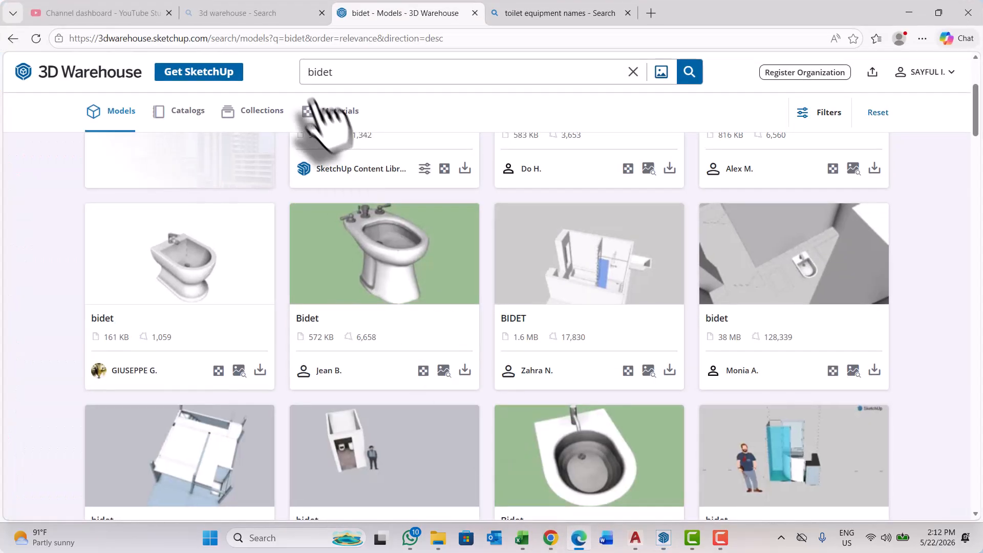
pyautogui.click(287, 7)
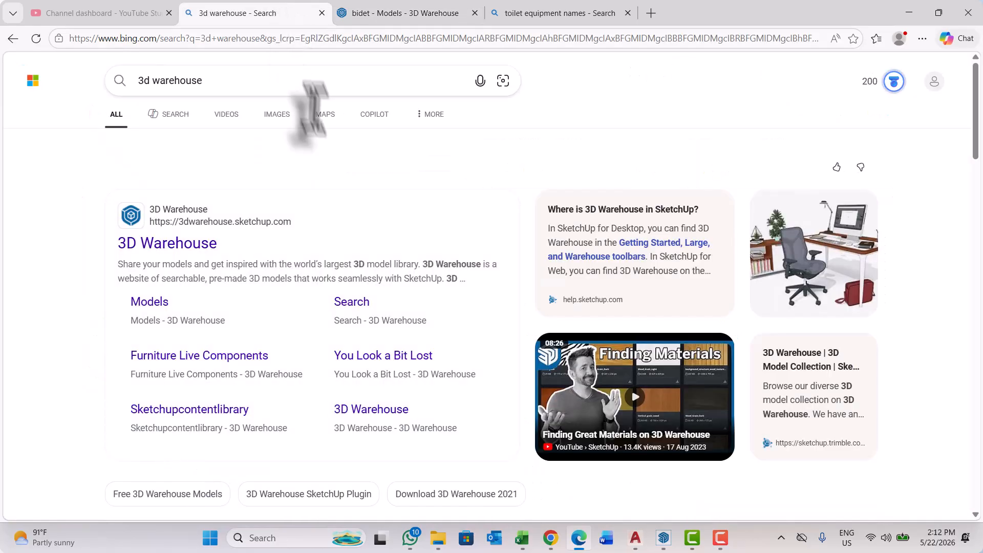
pyautogui.click(511, 12)
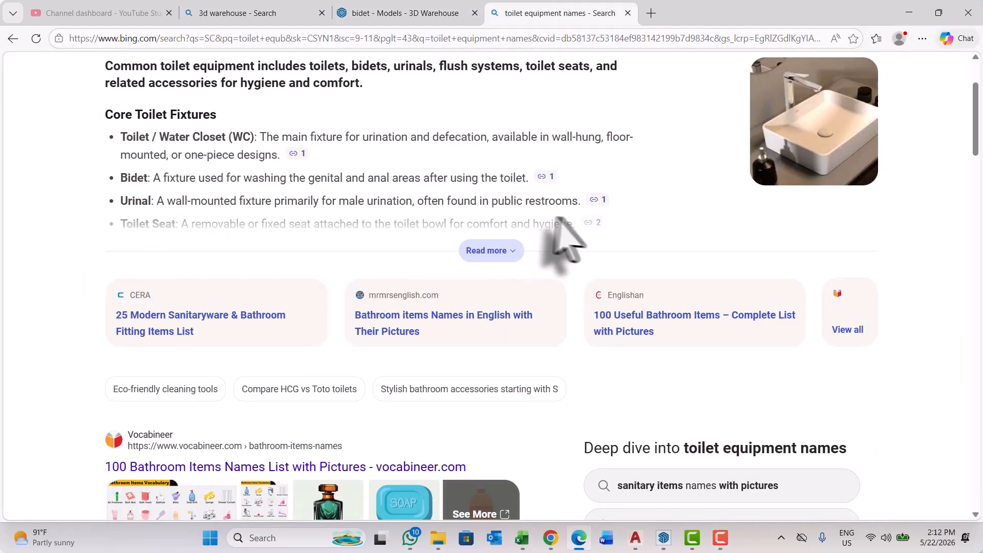
pyautogui.moveTo(148, 154)
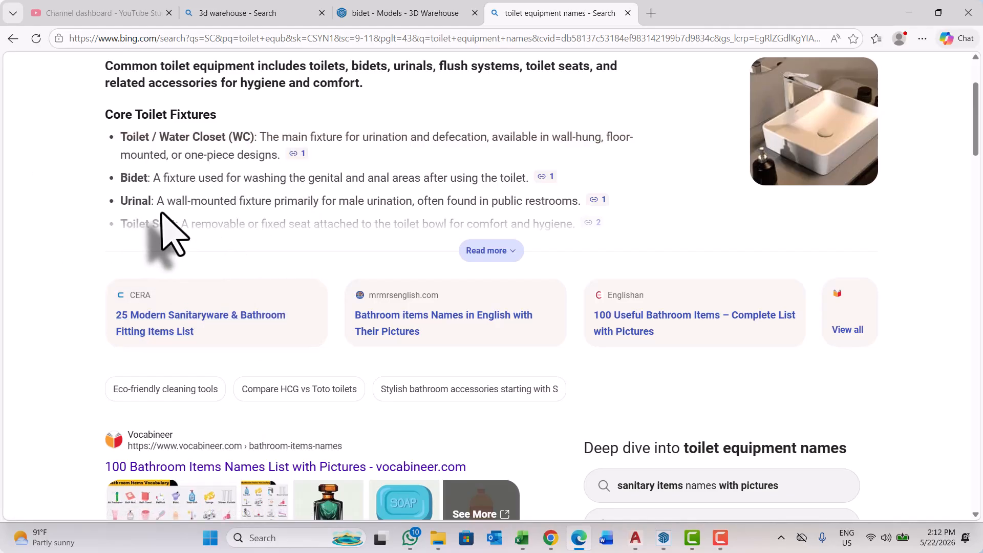
pyautogui.click(430, 14)
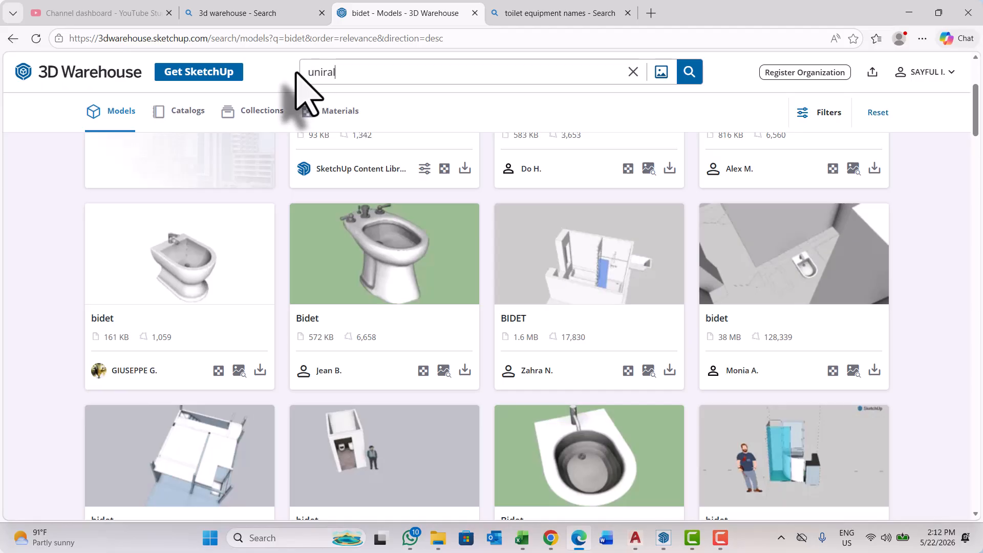
pyautogui.press('Return')
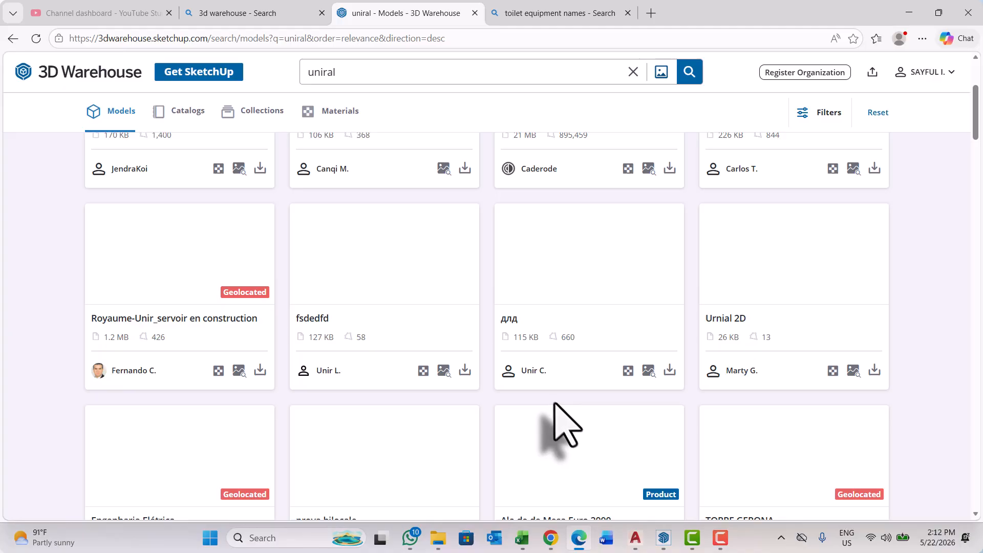
pyautogui.scroll(3, 554, 403)
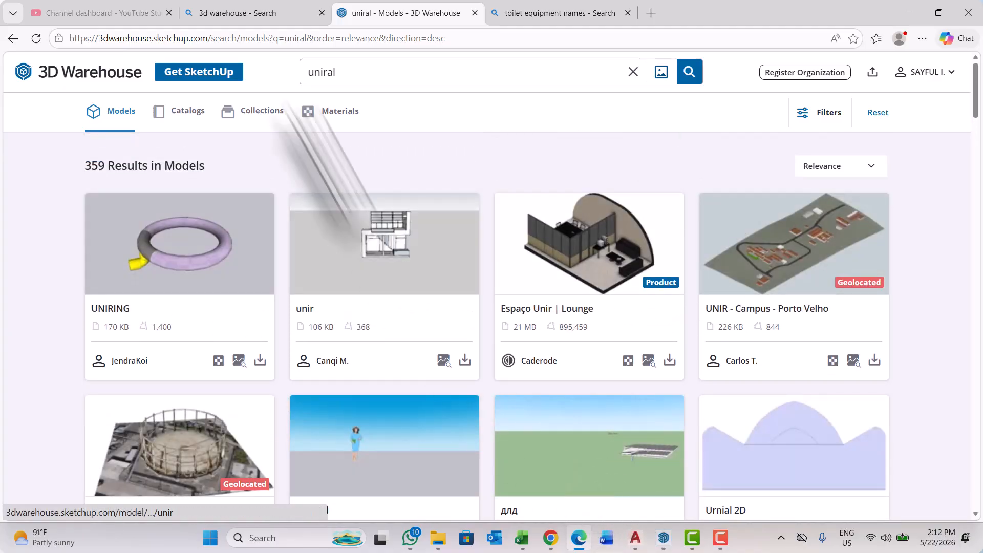
# Recheck the fixture's spelling in the toilet equipment list, search 3D Warehouse for "urinal", and browse the models
pyautogui.click(220, 13)
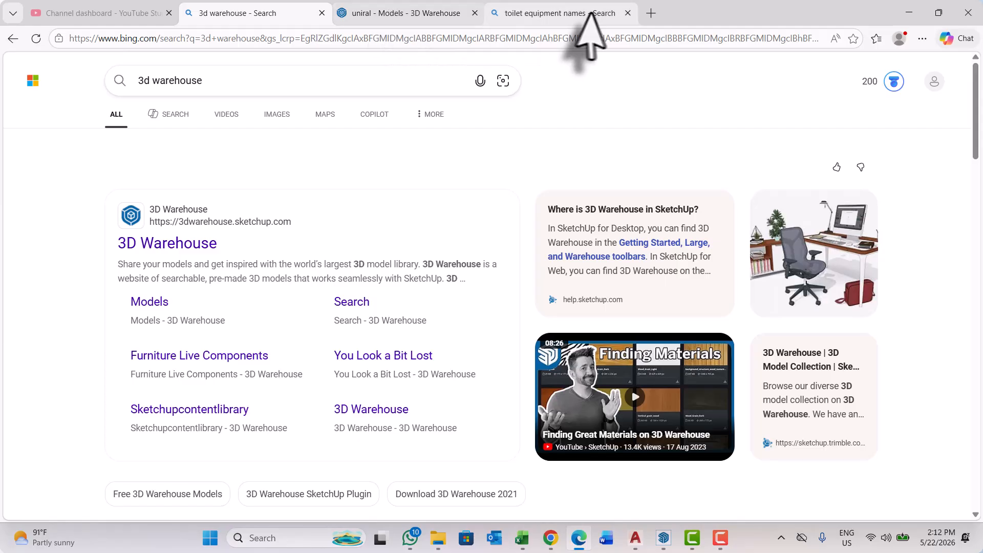
pyautogui.click(571, 10)
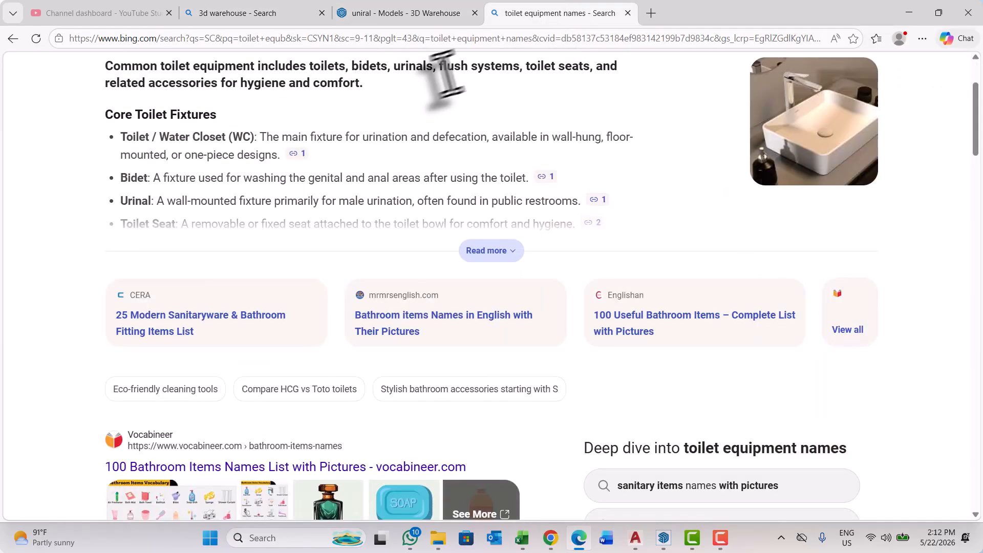
pyautogui.click(379, 13)
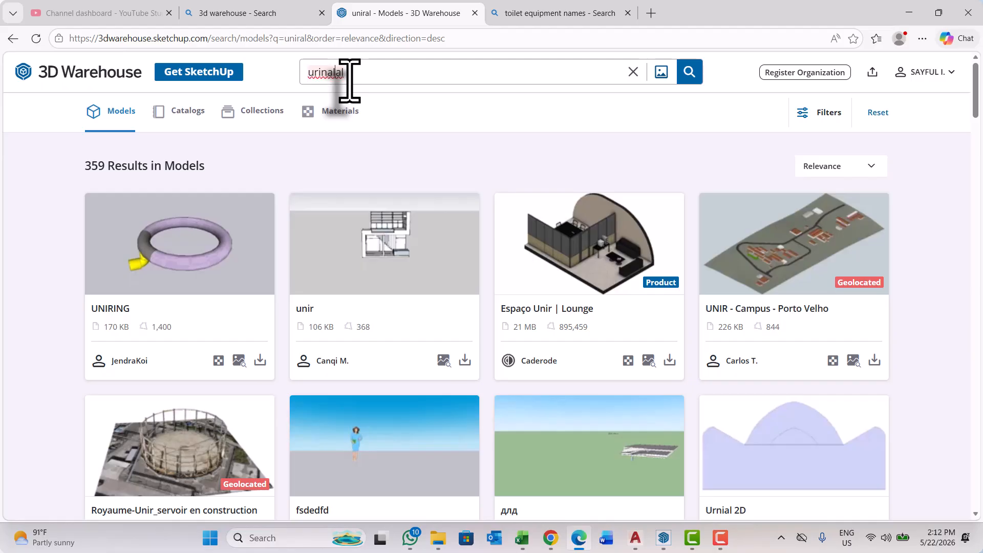
pyautogui.press('Return')
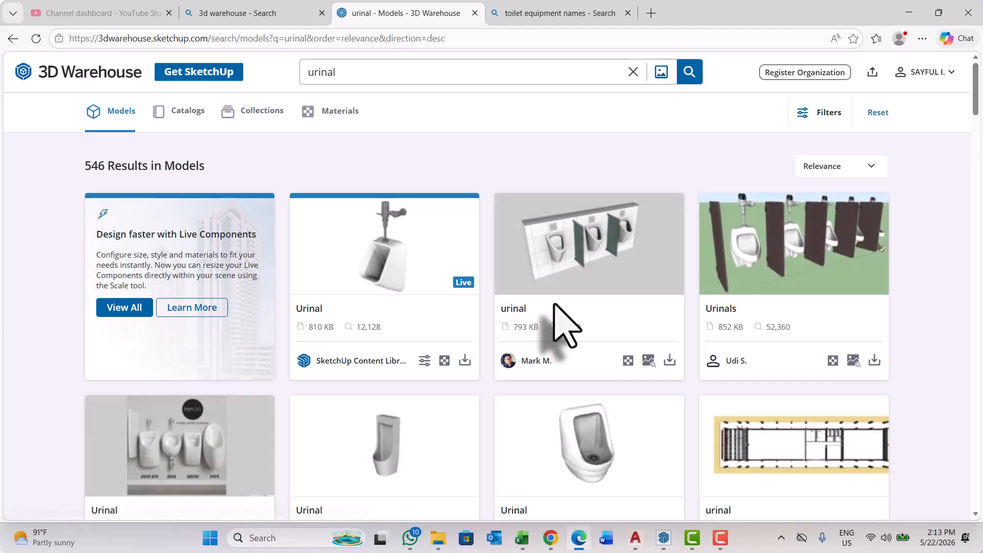
pyautogui.scroll(-1, 545, 307)
pyautogui.scroll(1, 545, 314)
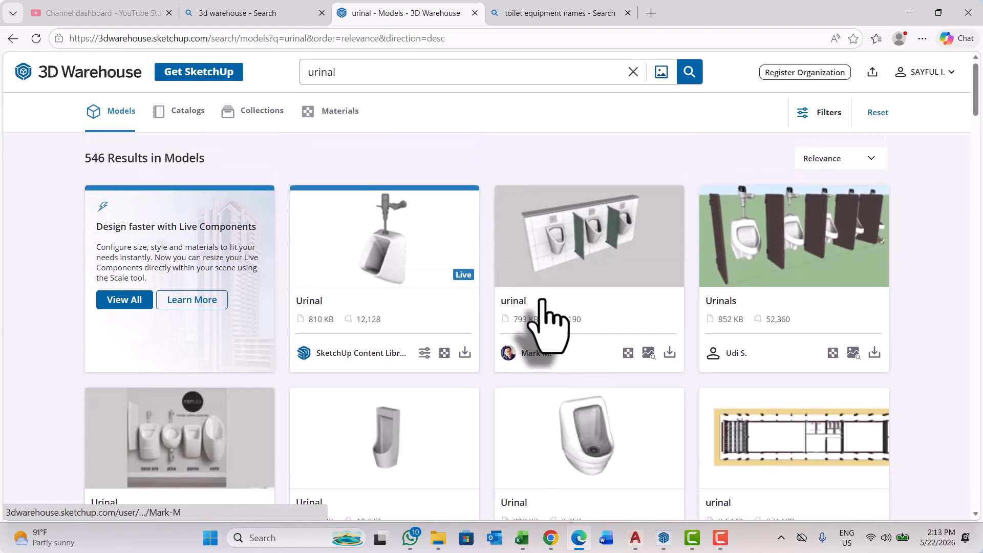
pyautogui.scroll(-1, 551, 299)
pyautogui.scroll(-2, 558, 318)
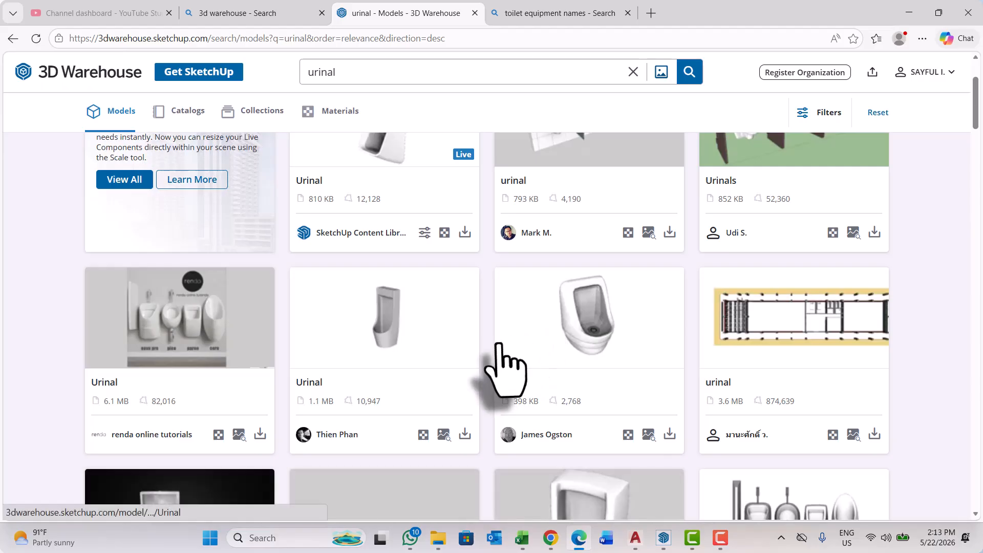
pyautogui.scroll(-2, 497, 345)
pyautogui.scroll(-2, 505, 364)
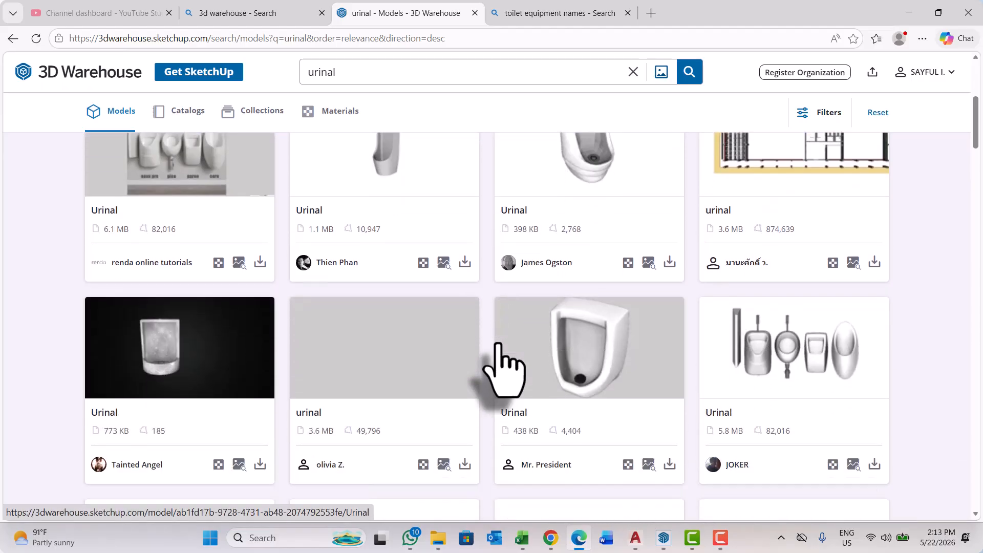
pyautogui.scroll(2, 614, 338)
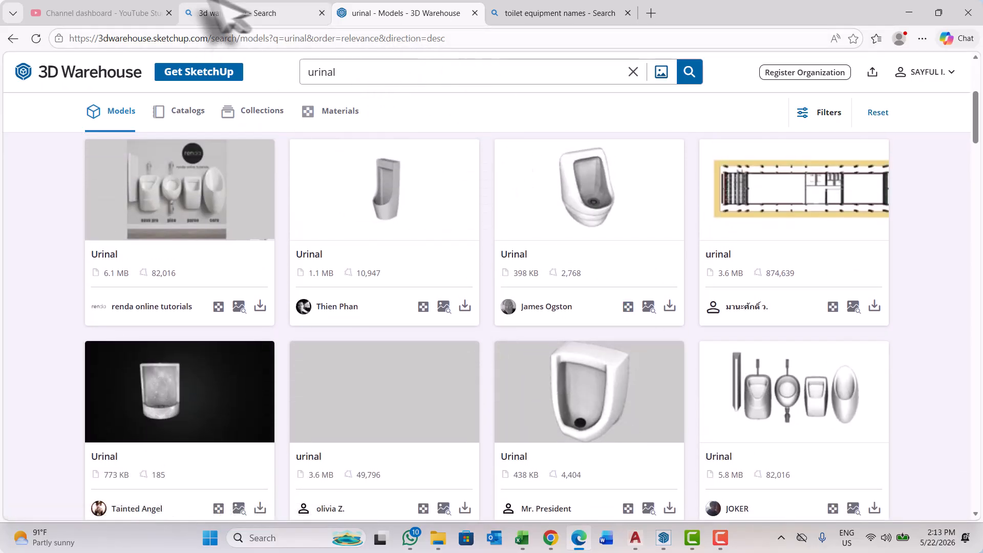
# Check the toilet equipment list for another fixture and search 3D Warehouse for "toilet sheat"
pyautogui.click(534, 14)
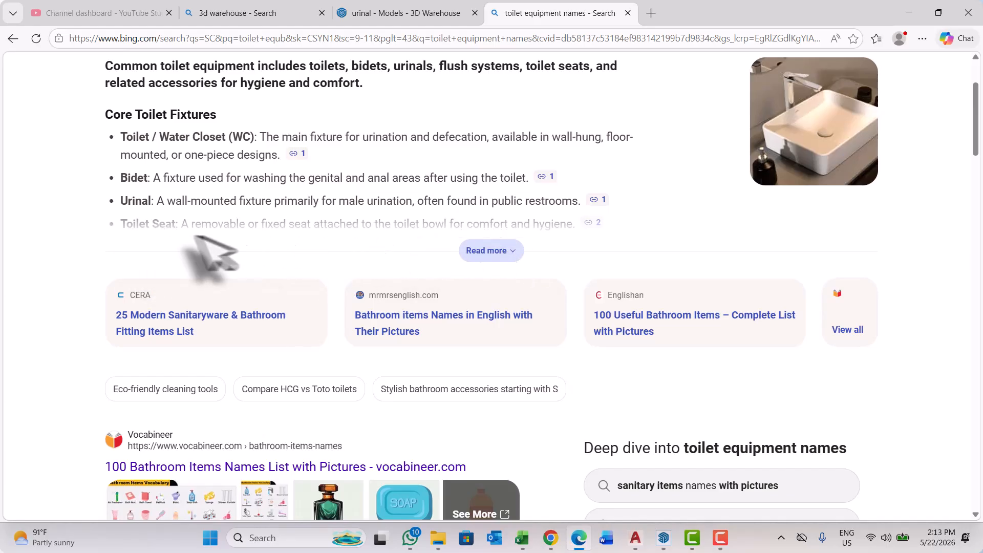
pyautogui.click(399, 12)
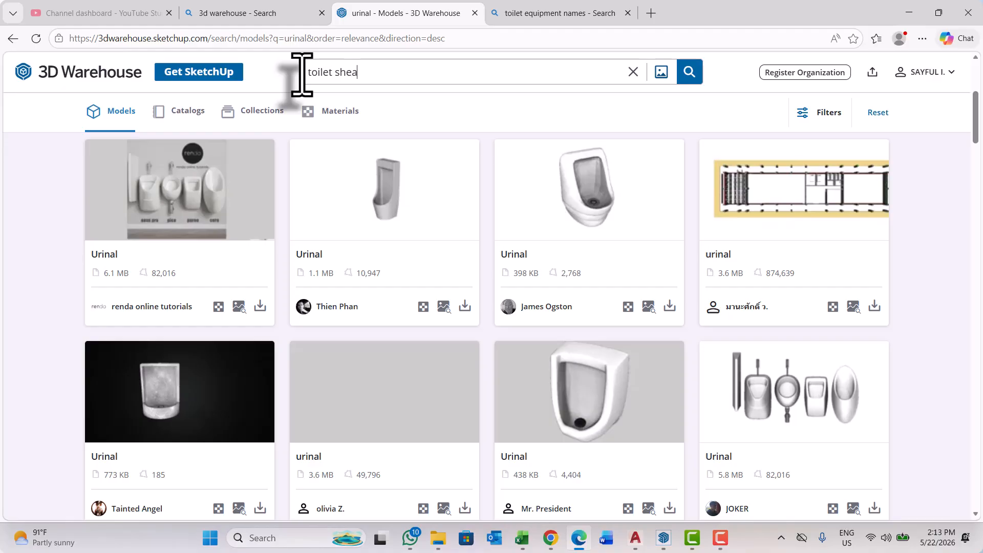
pyautogui.press('Return')
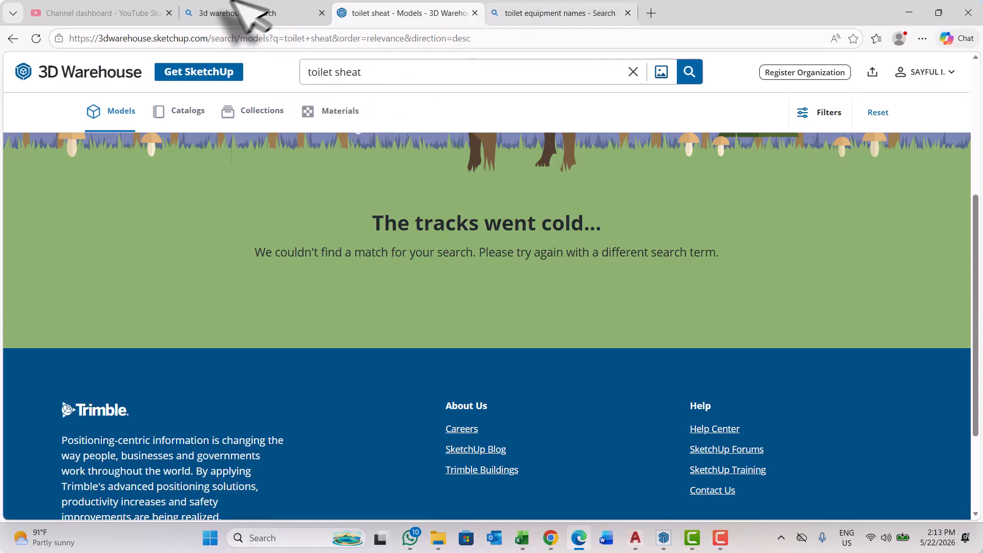
# Recheck the term in the toilet equipment list, correct the 3D Warehouse query to "toilet seat", and search again
pyautogui.click(527, 13)
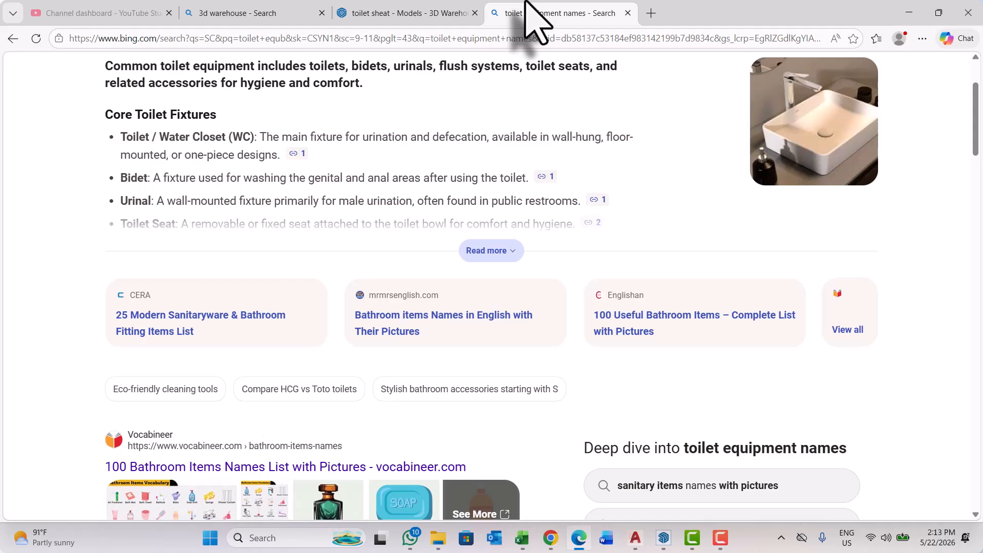
pyautogui.click(396, 13)
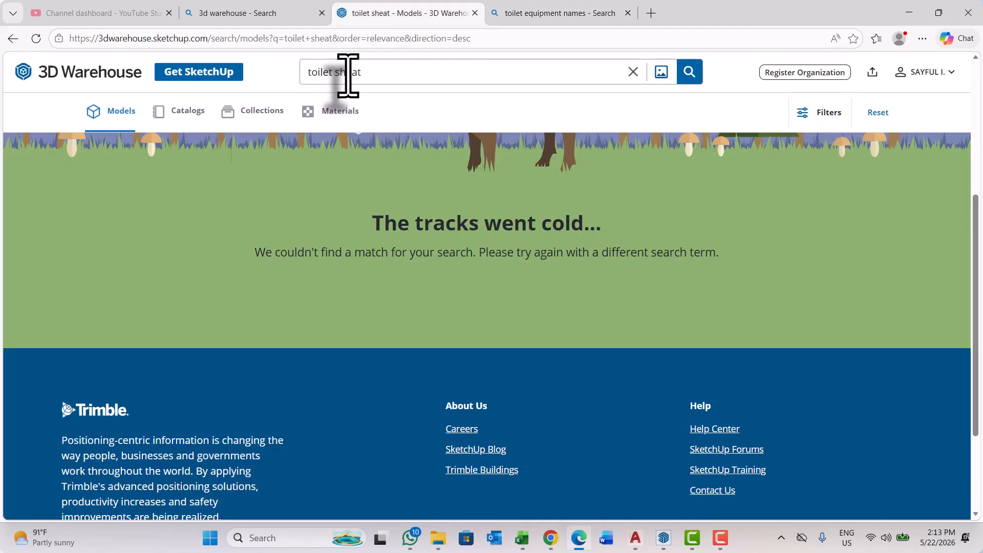
pyautogui.click(348, 72)
pyautogui.press('BackSpace')
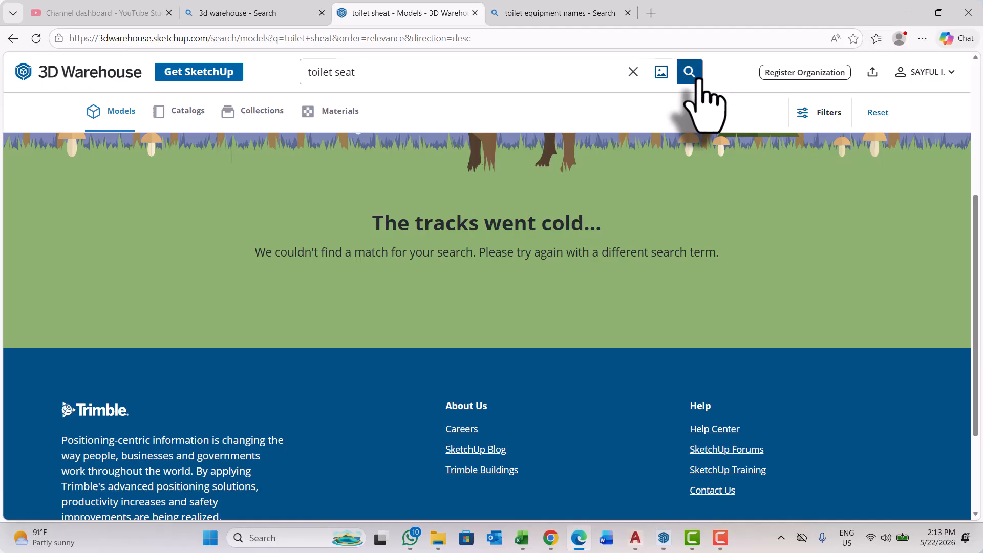
pyautogui.click(689, 73)
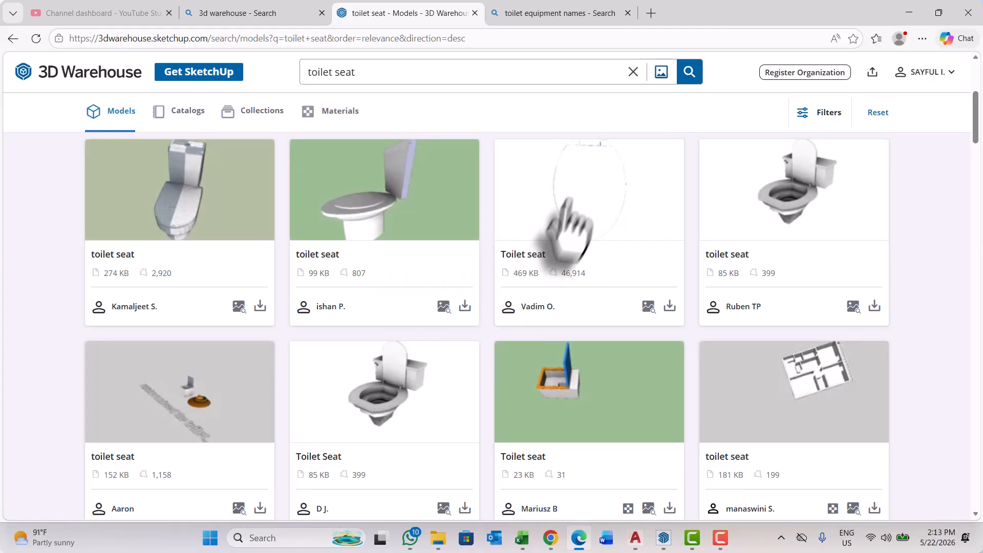
pyautogui.scroll(-1, 578, 194)
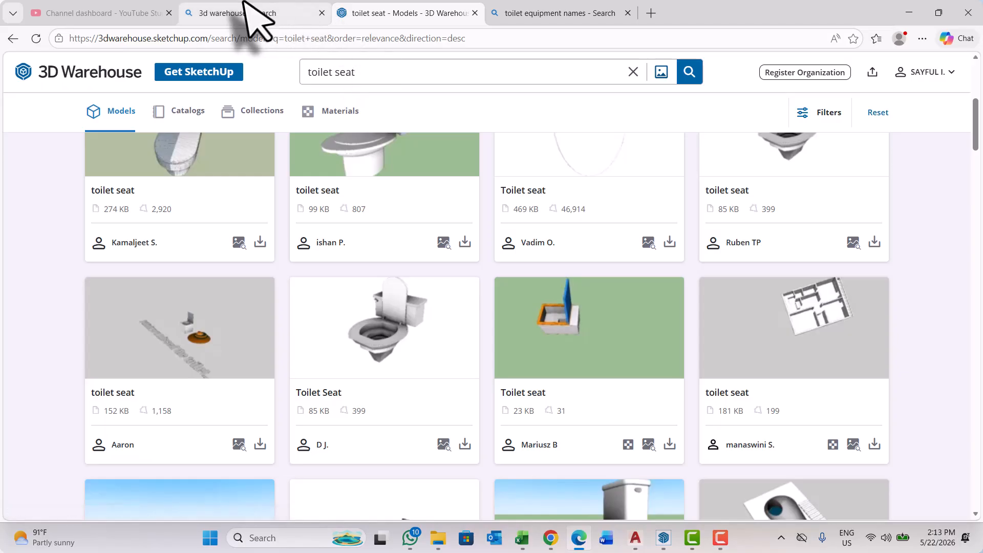
# Expand the toilet equipment answer in the web search and examine the core fixtures and supporting accessories for another item
pyautogui.click(253, 14)
pyautogui.click(507, 14)
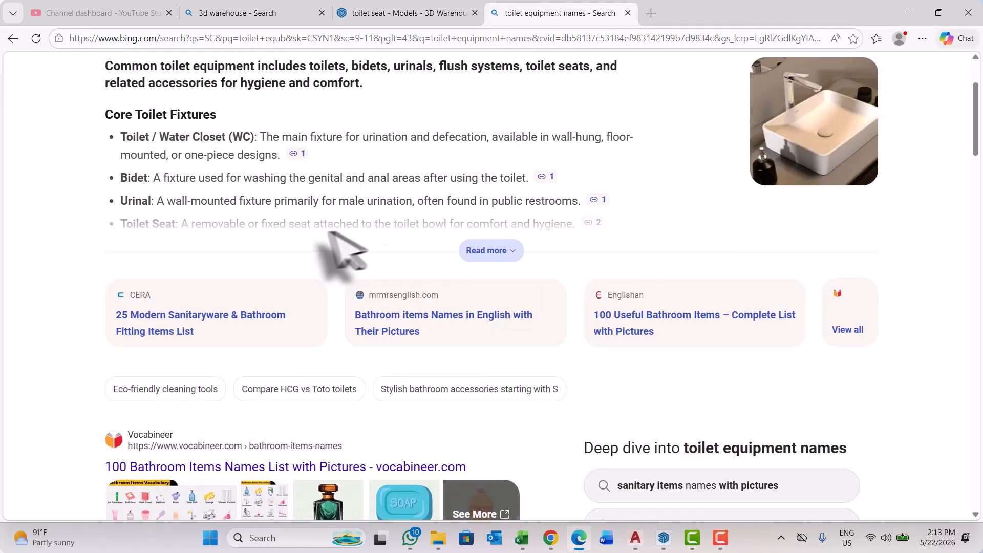
pyautogui.click(485, 252)
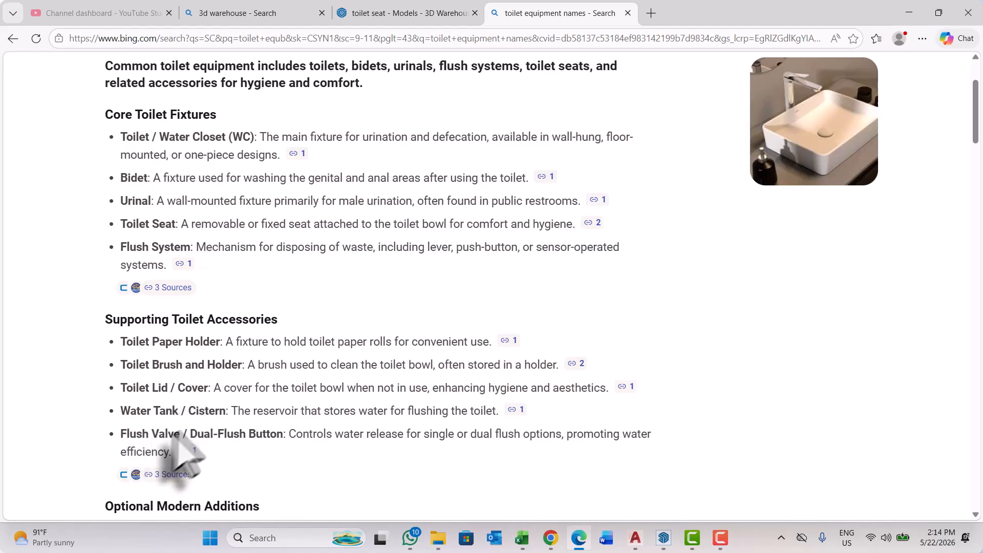
pyautogui.moveTo(153, 472)
pyautogui.scroll(-3, 158, 430)
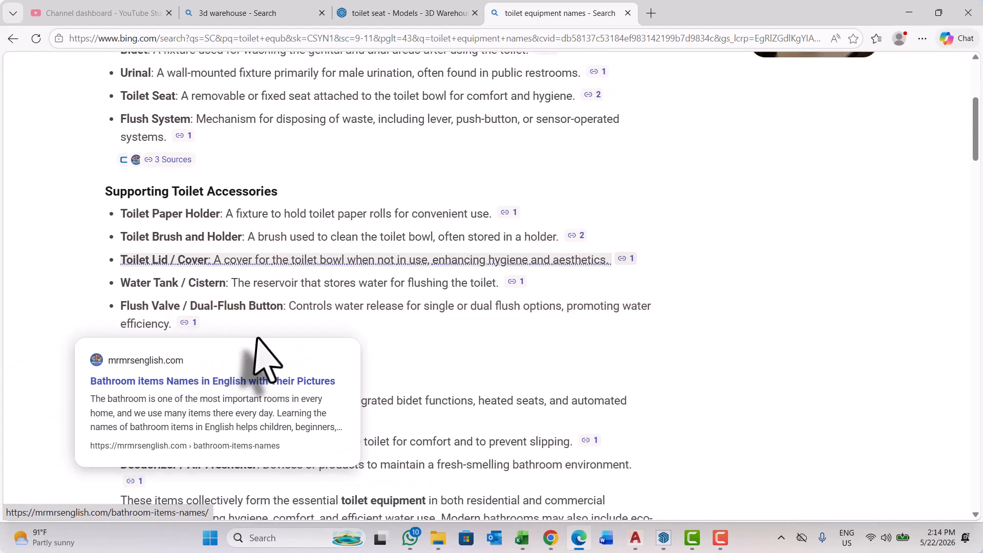
pyautogui.scroll(3, 371, 328)
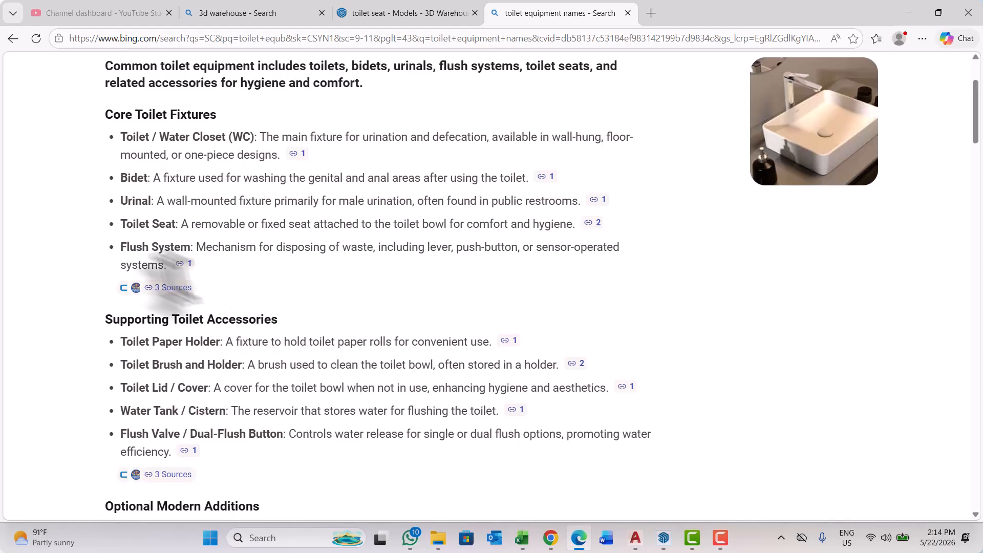
pyautogui.moveTo(128, 261)
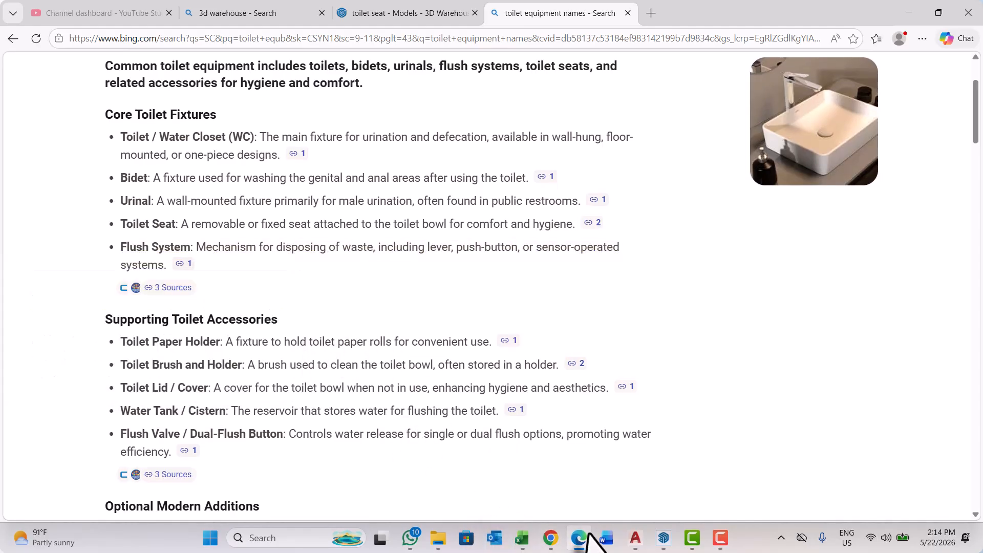
pyautogui.moveTo(663, 536)
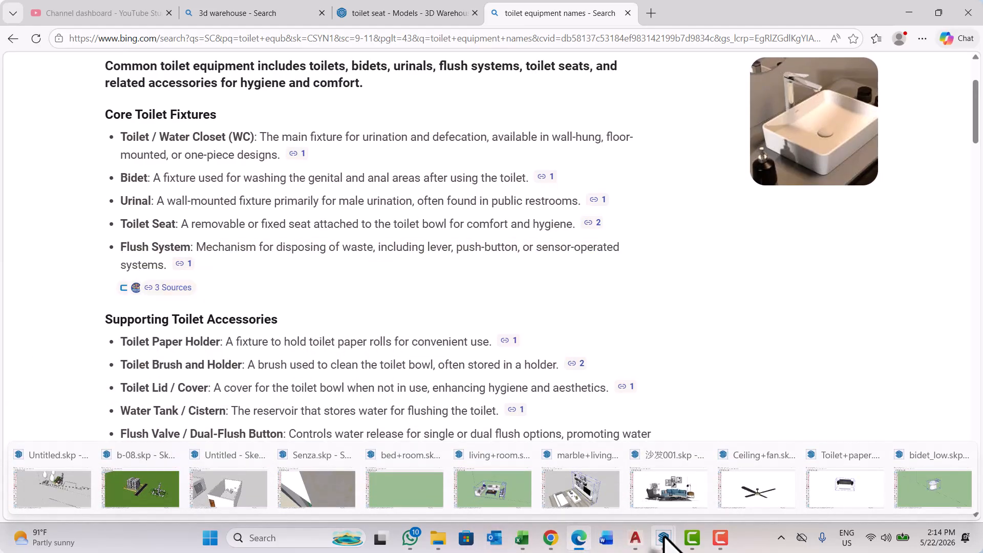
# Search 3D Warehouse for "flush system" and look over the first models
pyautogui.click(450, 13)
pyautogui.moveTo(355, 71); pyautogui.dragTo(311, 72)
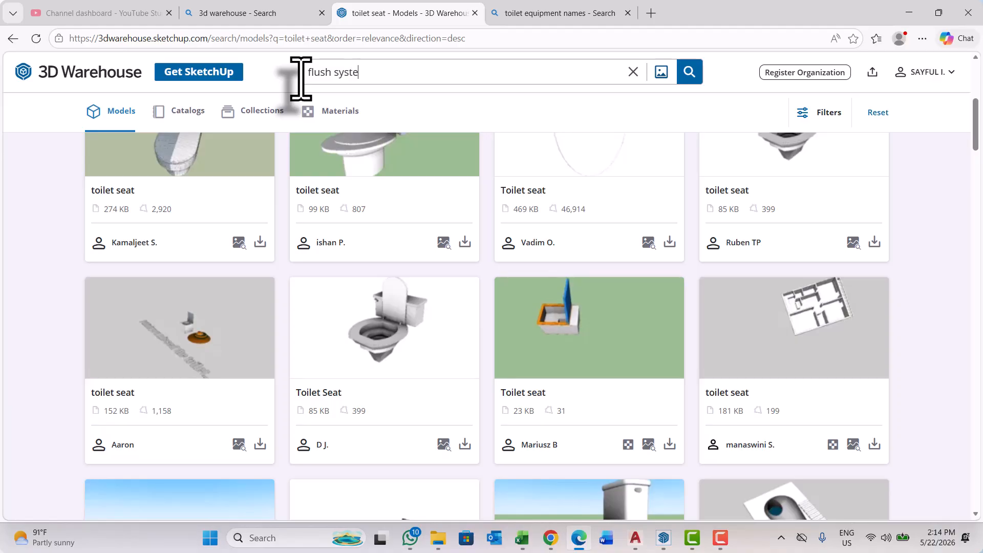
pyautogui.press('Return')
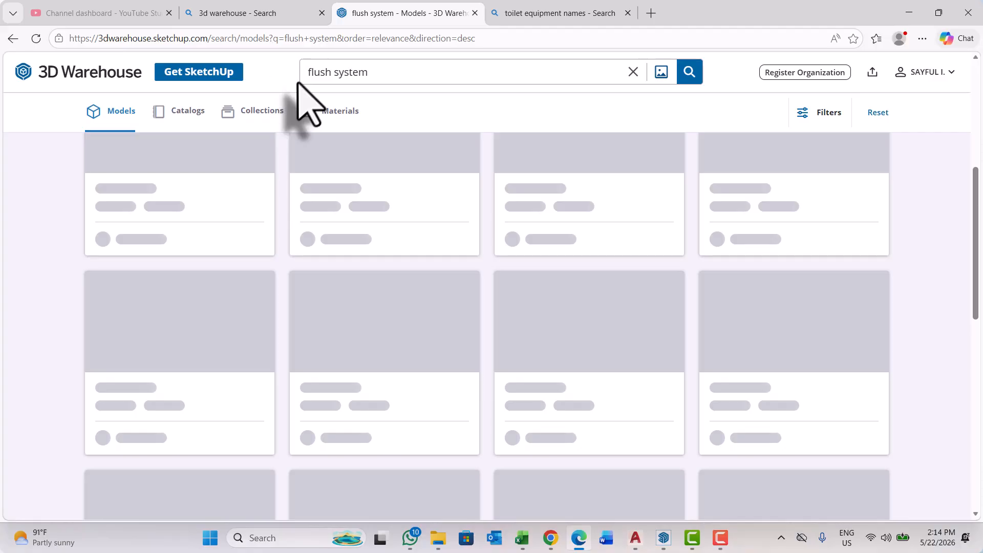
pyautogui.scroll(3, 462, 307)
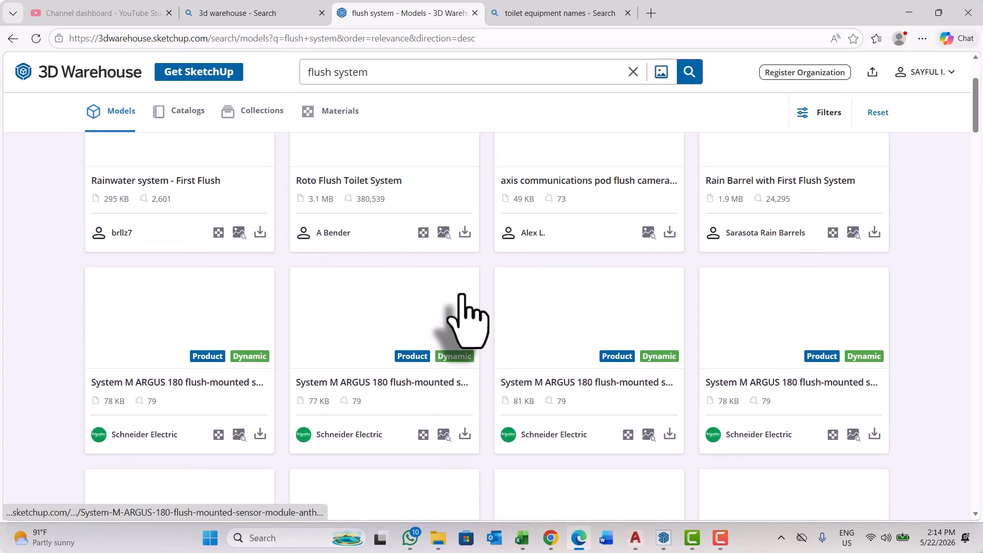
pyautogui.scroll(2, 464, 320)
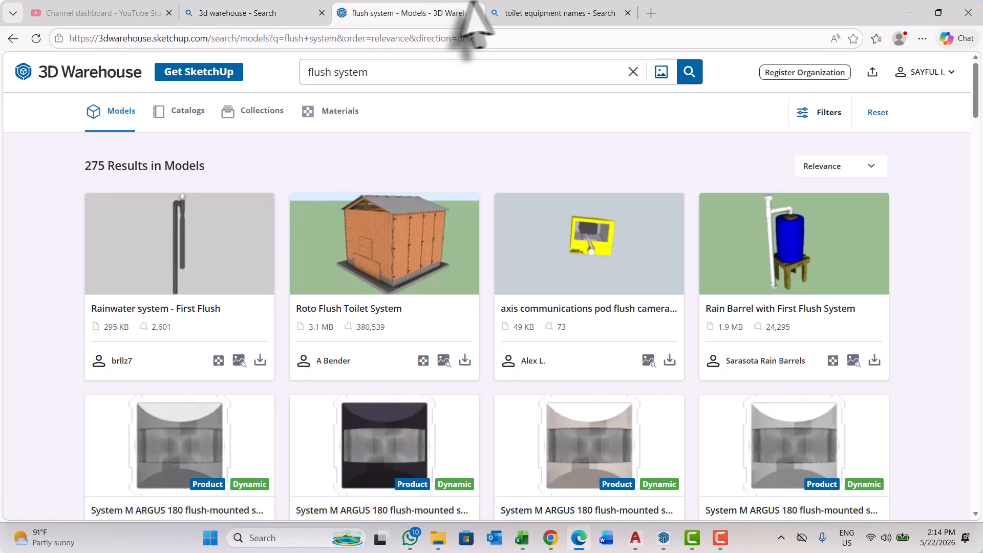
# Recheck the flush system entry in the toilet equipment list, search 3D Warehouse for "flush system toilet", and look over the models
pyautogui.click(521, 11)
pyautogui.moveTo(151, 259)
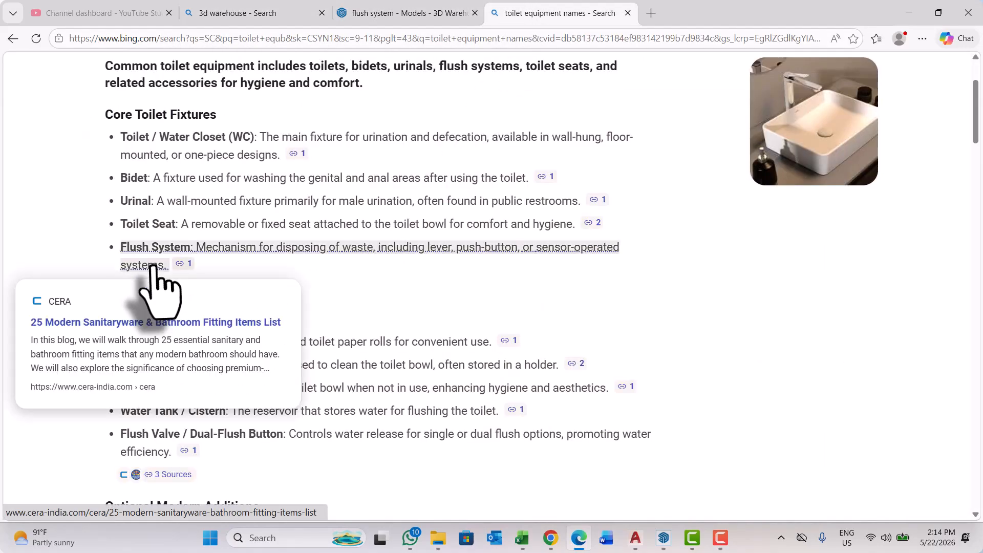
pyautogui.click(407, 11)
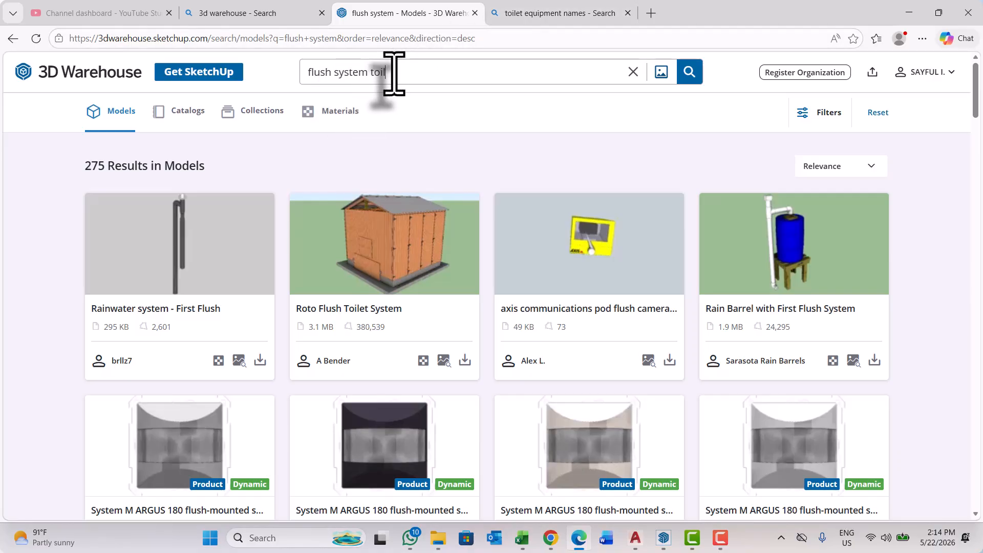
pyautogui.press('Return')
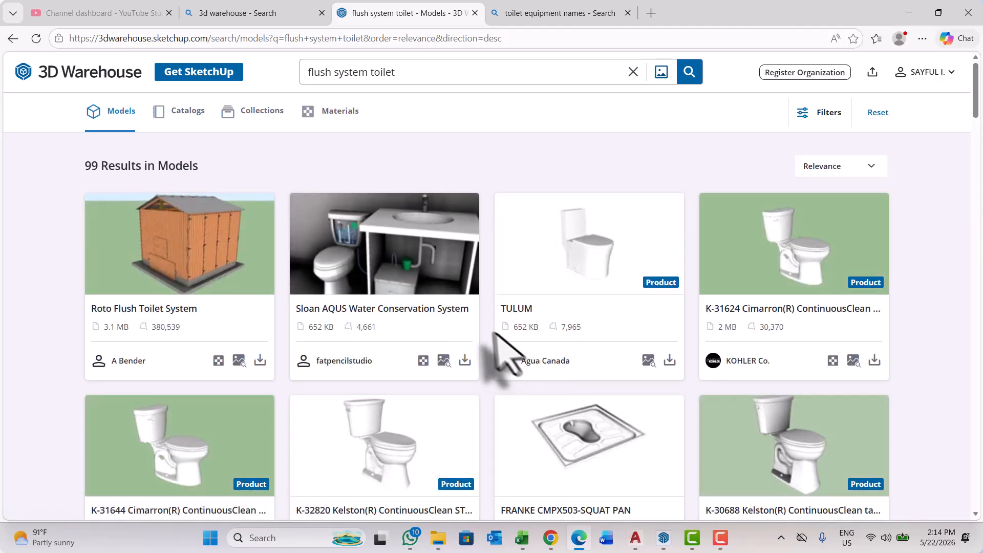
pyautogui.scroll(-2, 581, 317)
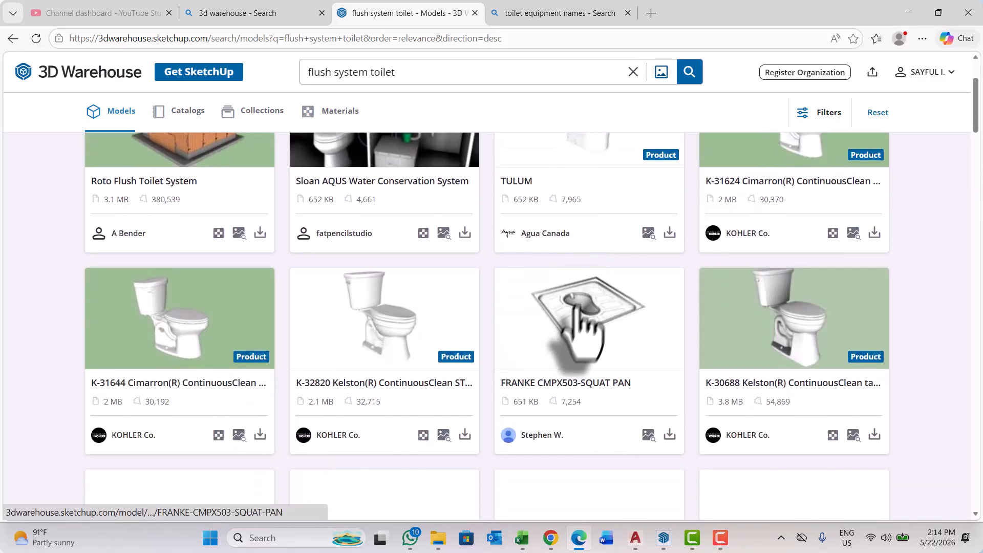
pyautogui.scroll(-2, 500, 390)
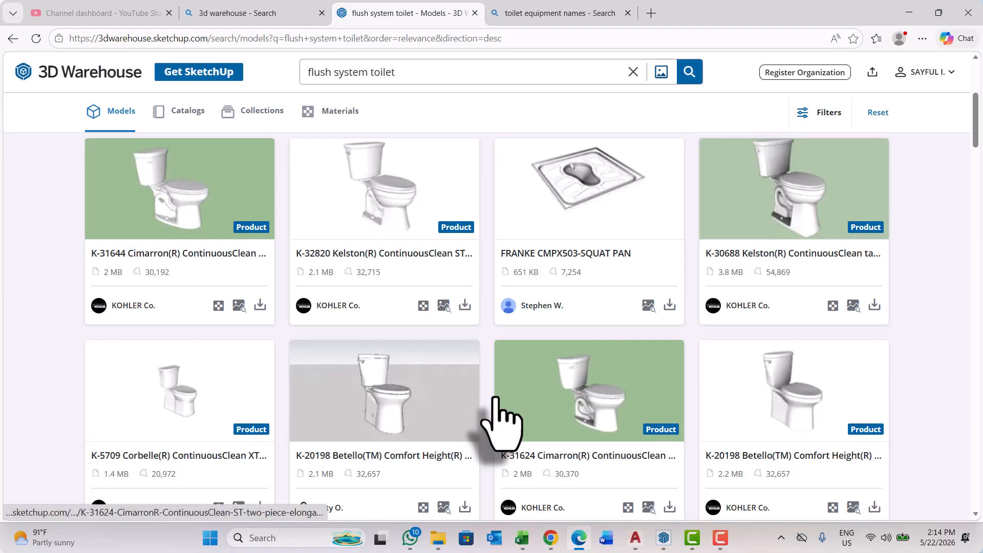
pyautogui.scroll(-4, 495, 404)
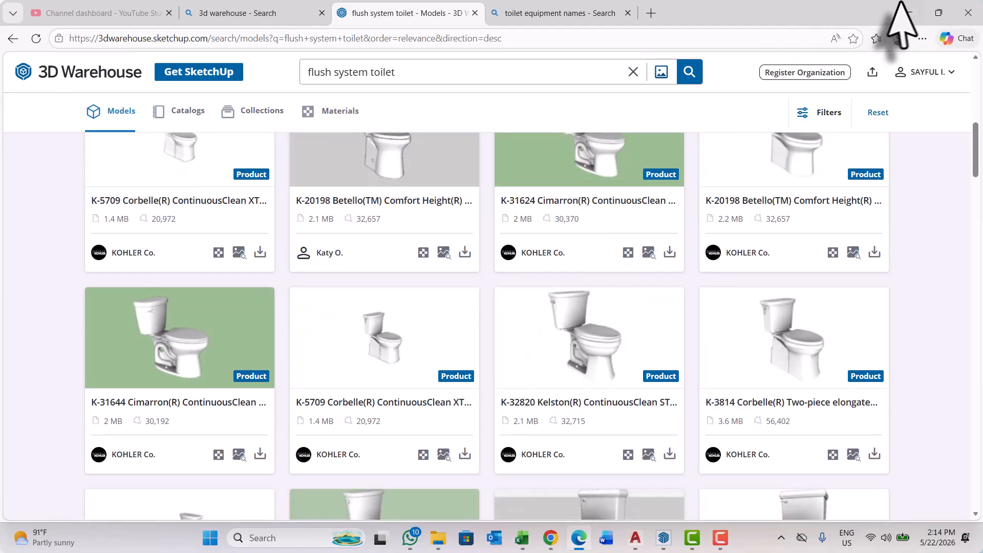
# Switch back to SketchUp and inspect the bathroom's interior and the row of three rooms from several angles
pyautogui.click(909, 13)
pyautogui.moveTo(538, 351)
pyautogui.mouseDown(button='middle')
pyautogui.moveTo(543, 314)
pyautogui.moveTo(516, 292)
pyautogui.moveTo(653, 307)
pyautogui.moveTo(812, 401)
pyautogui.mouseUp(button='middle')
pyautogui.scroll(3, 463, 274)
pyautogui.scroll(3, 653, 308)
pyautogui.scroll(-5, 639, 302)
pyautogui.scroll(3, 619, 253)
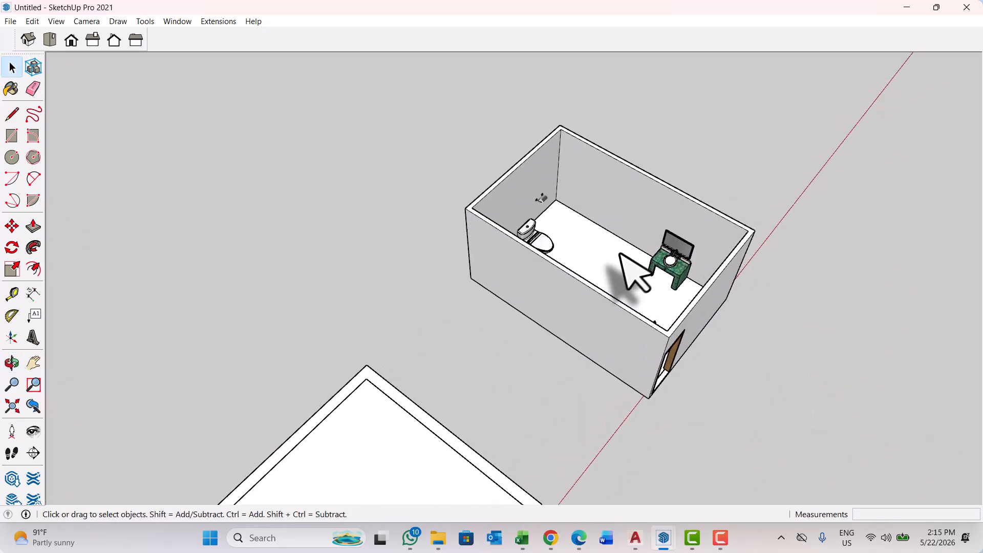
pyautogui.scroll(2, 620, 253)
pyautogui.scroll(-6, 647, 241)
pyautogui.moveTo(497, 312); pyautogui.dragTo(277, 258, button='middle')
pyautogui.scroll(-2, 589, 299)
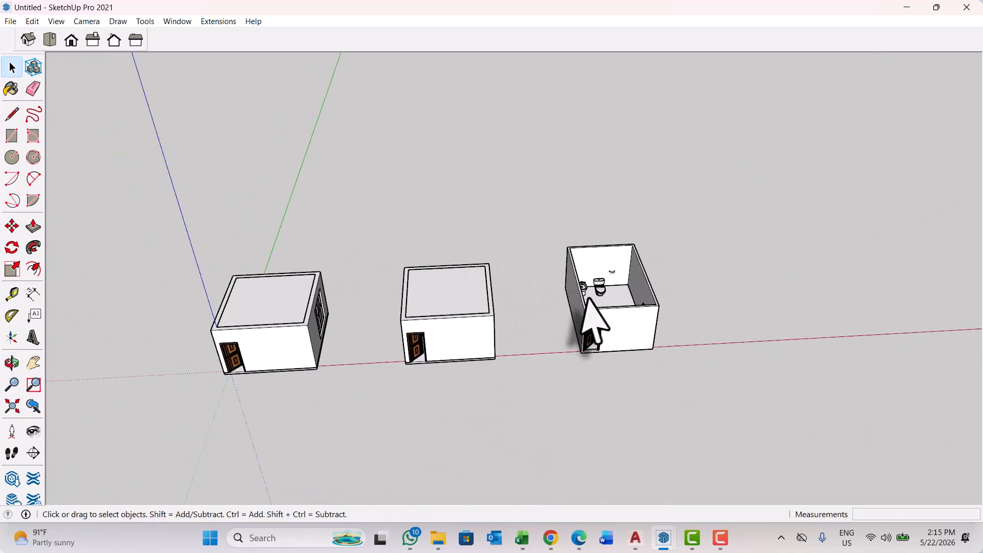
pyautogui.moveTo(585, 298)
pyautogui.mouseDown(button='middle')
pyautogui.moveTo(284, 302)
pyautogui.moveTo(355, 297)
pyautogui.mouseUp(button='middle')
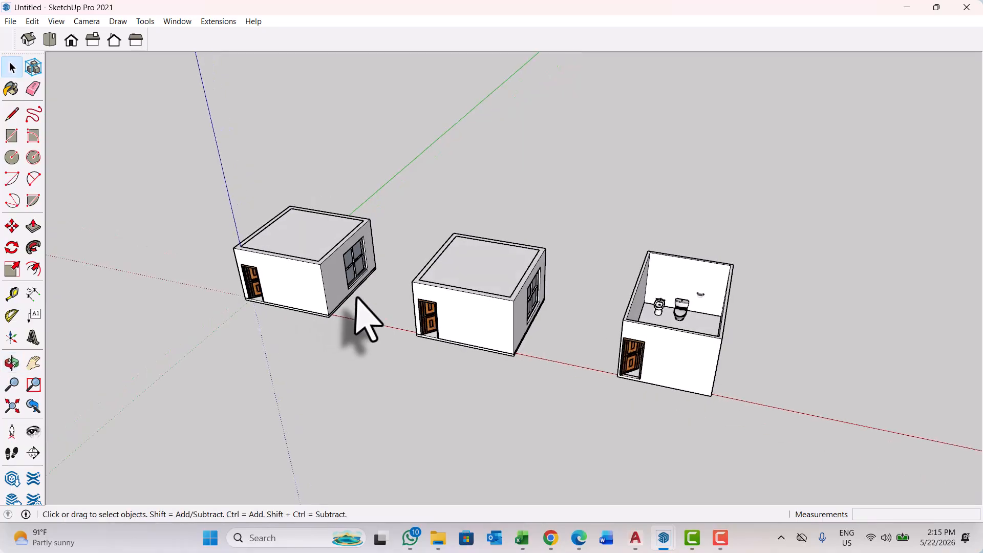
# Place a section plane on the front wall of the middle room, parallel to the fronts of all three rooms
pyautogui.click(32, 454)
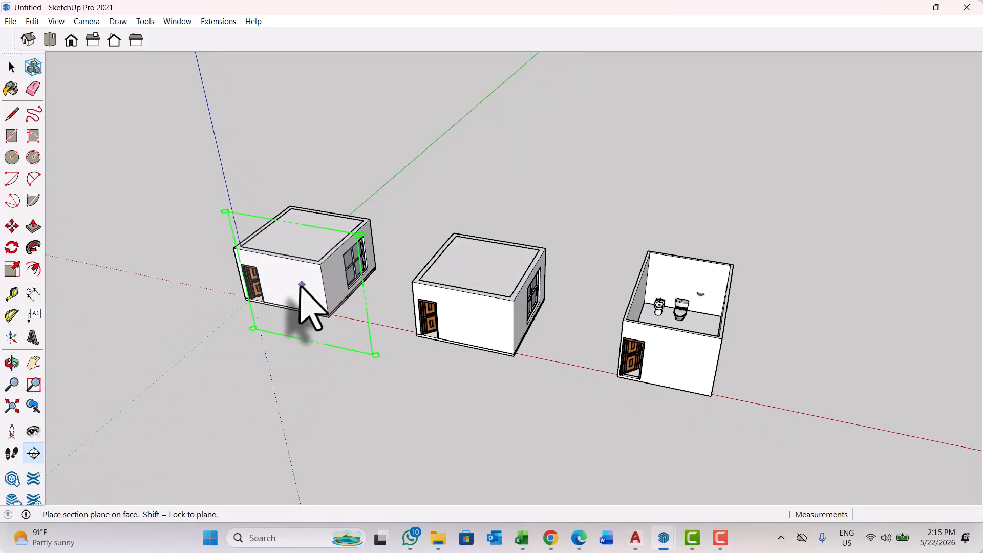
pyautogui.click(462, 321)
pyautogui.click(574, 303)
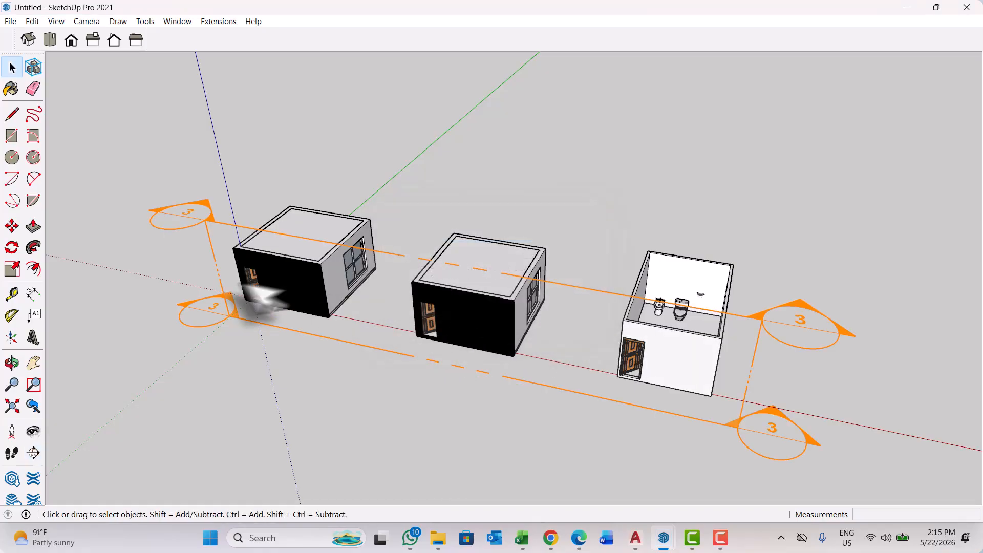
# Move the section plane about 3' 10" back into the rooms so it cuts away their front walls, and clear the selection
pyautogui.scroll(-5, 465, 318)
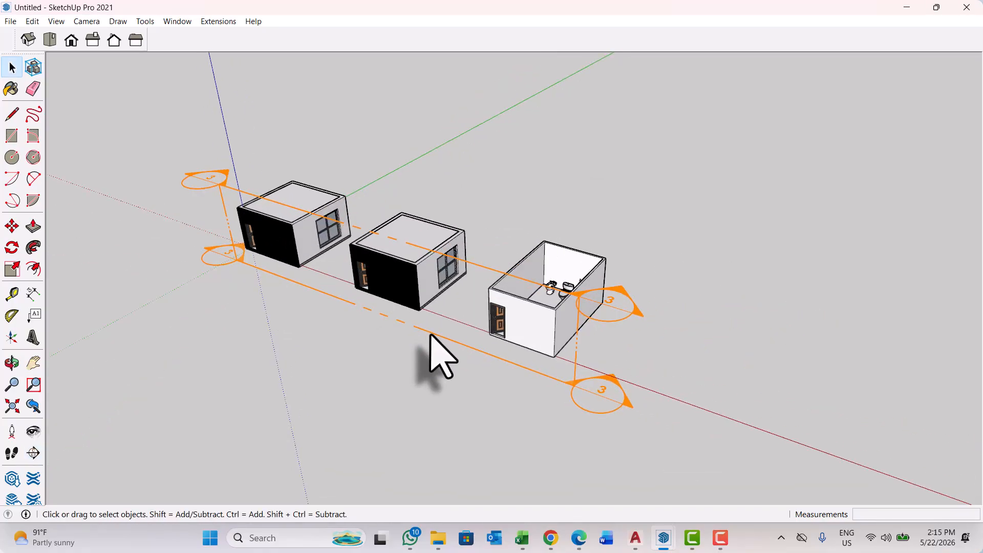
pyautogui.press('m')
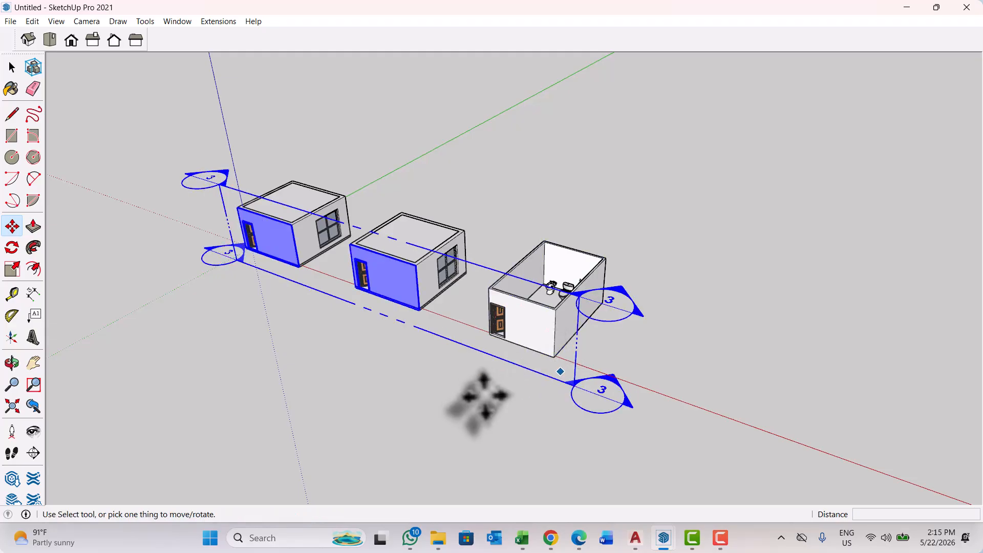
pyautogui.press('space')
pyautogui.click(574, 380)
pyautogui.press('m')
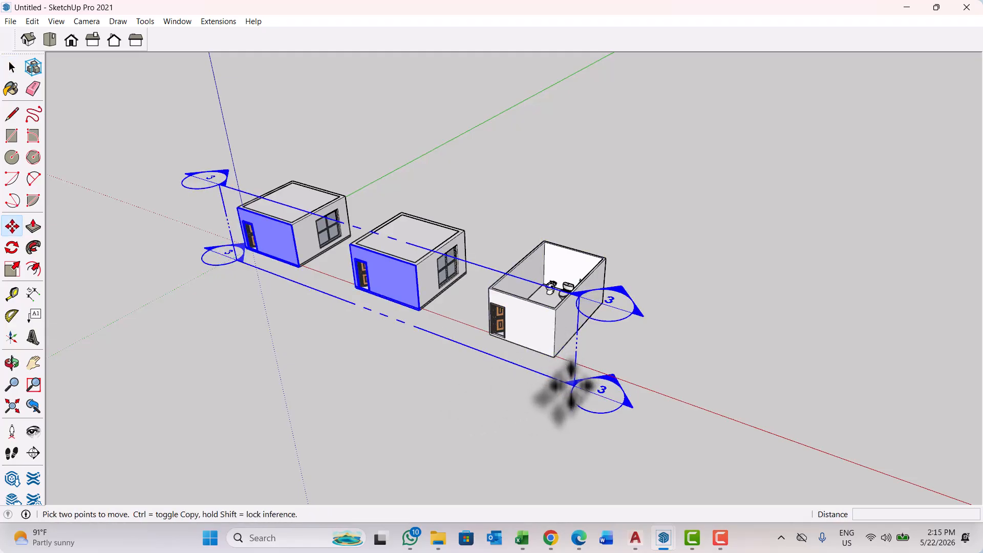
pyautogui.click(470, 440)
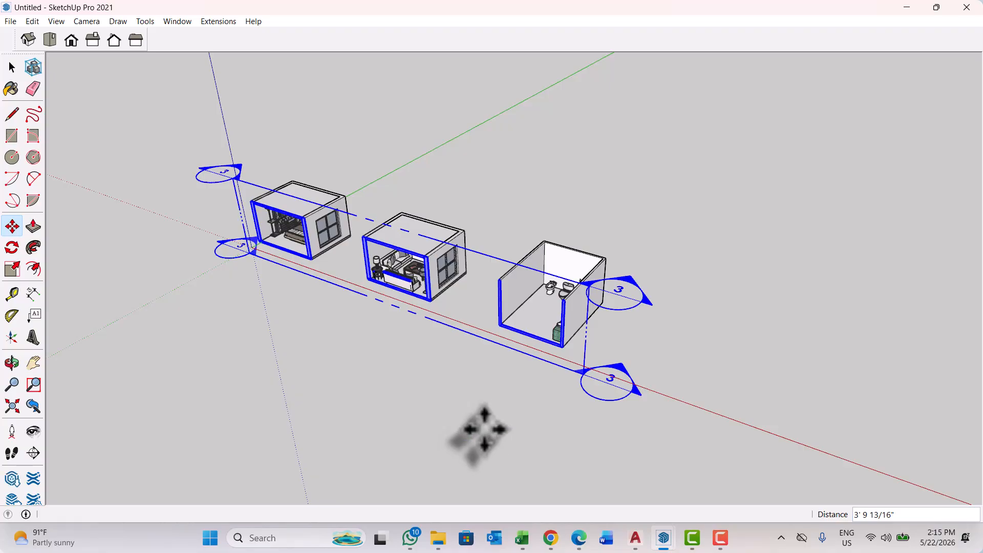
pyautogui.click(484, 429)
pyautogui.press('space')
pyautogui.click(484, 429)
# Draw a rectangle across the open top of the bathroom, between opposite corners of its walls, to close the roof
pyautogui.moveTo(484, 429); pyautogui.dragTo(583, 294, button='middle')
pyautogui.press('r')
pyautogui.scroll(2, 535, 217)
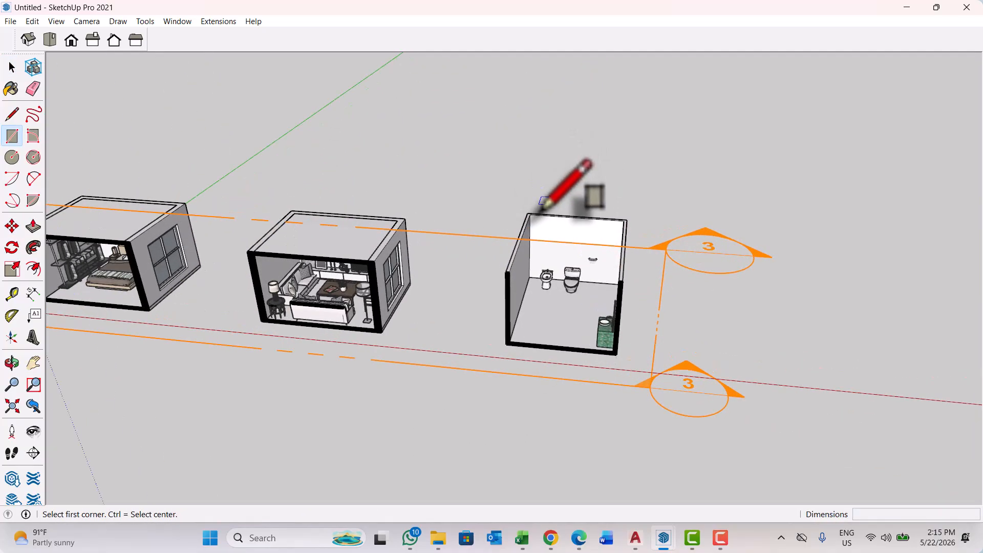
pyautogui.click(530, 214)
pyautogui.scroll(3, 614, 276)
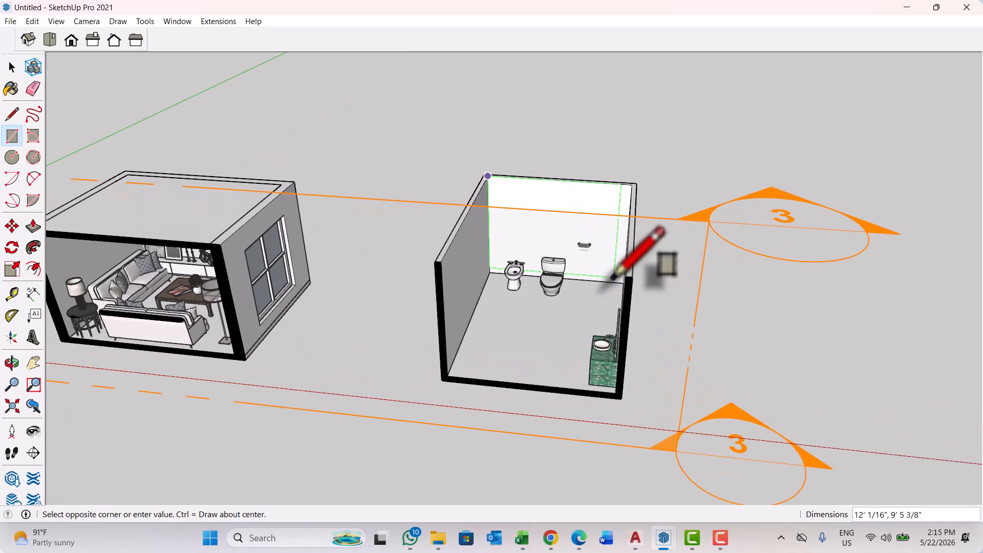
pyautogui.click(630, 276)
# Push/pull the new roof face of the bathroom to give it thickness
pyautogui.moveTo(631, 277); pyautogui.dragTo(554, 291, button='middle')
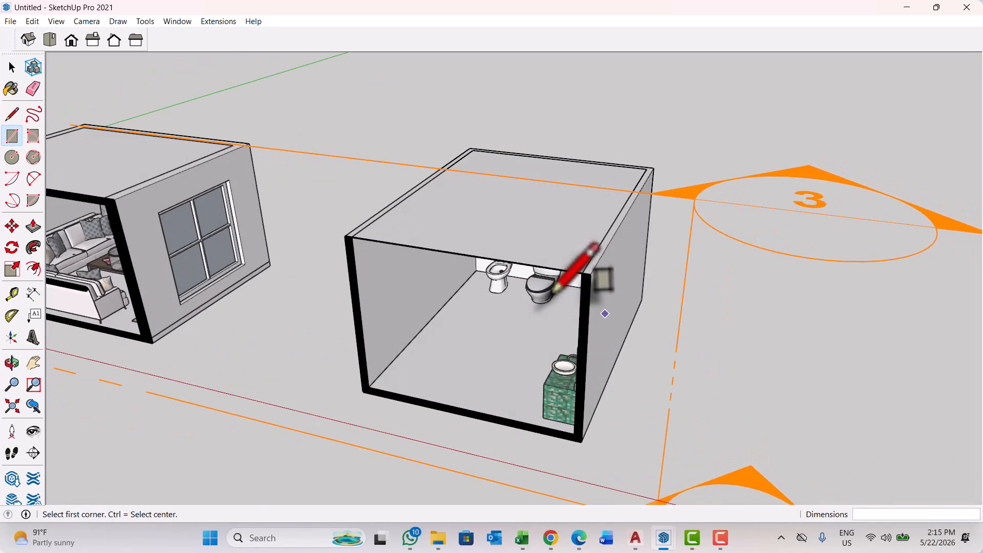
pyautogui.press('p')
pyautogui.click(519, 256)
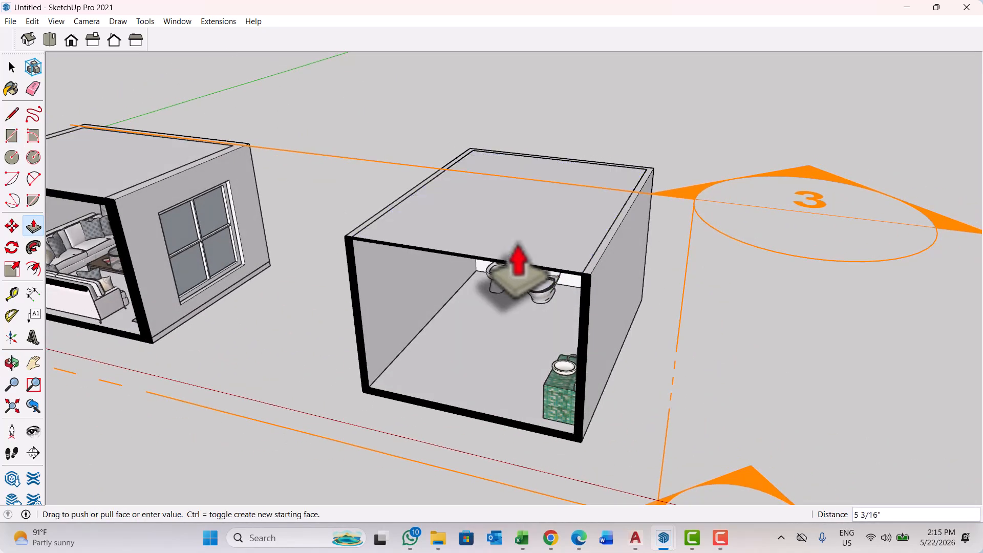